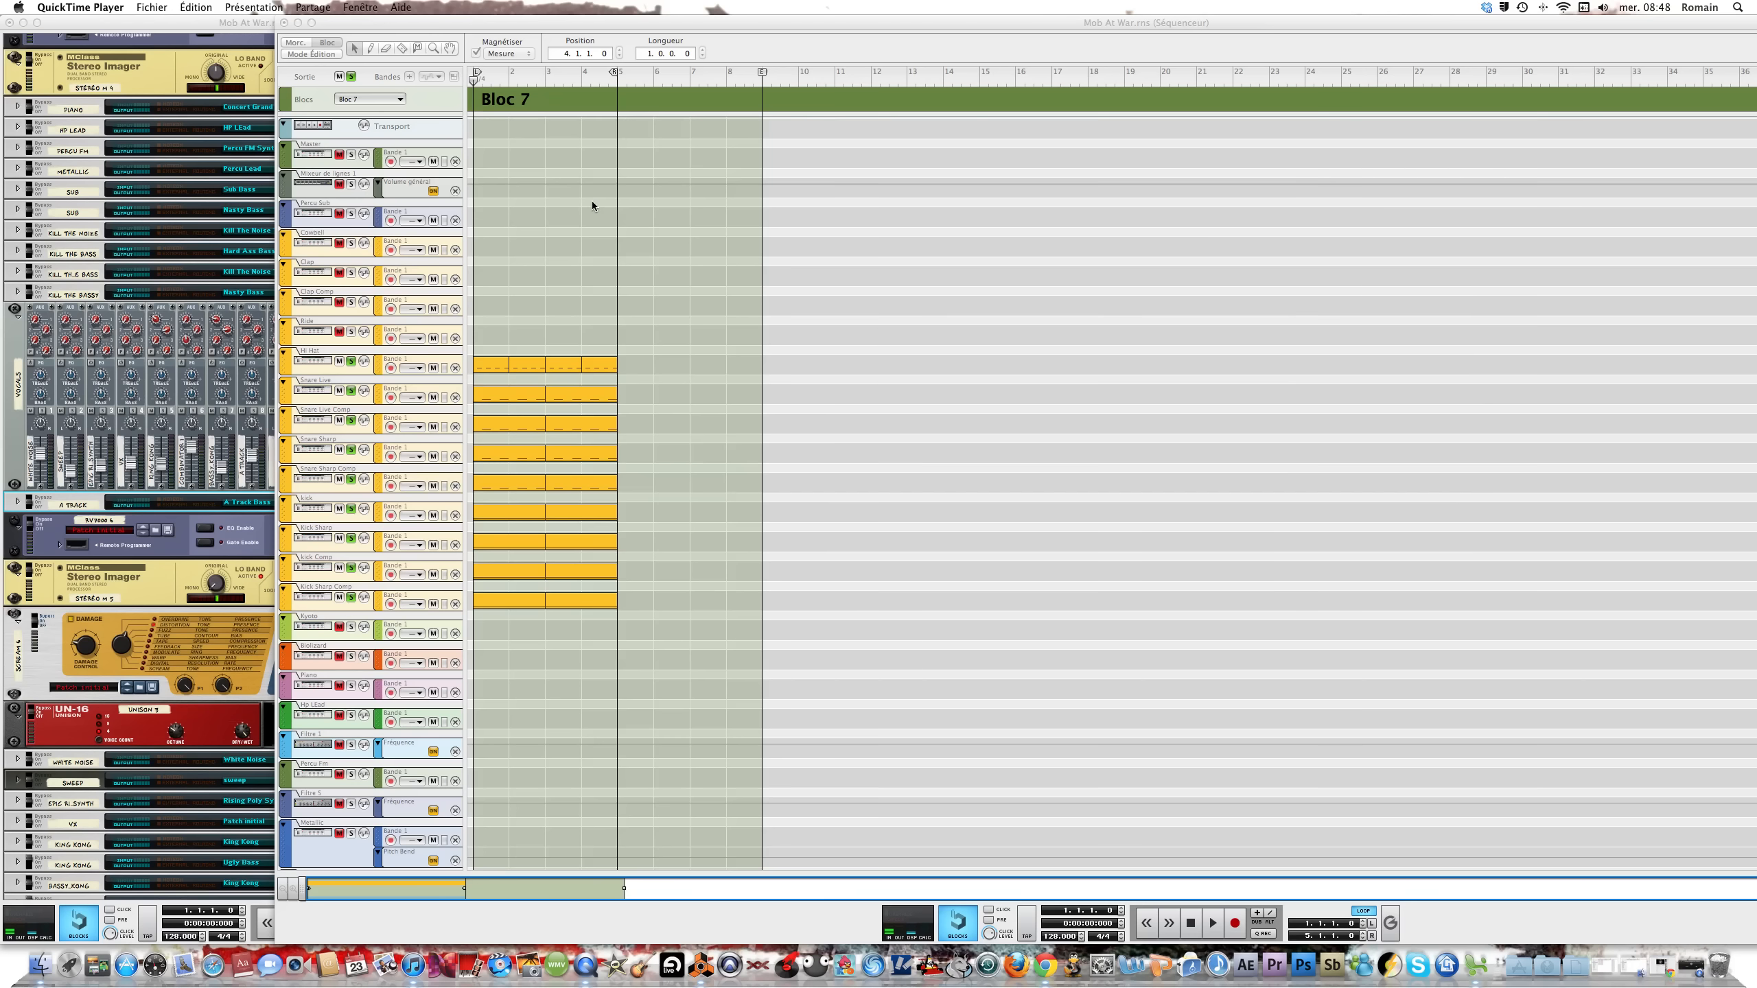
# Play back the Bloc 7 arrangement and switch off the solo on the Bassy King Kong track
pyautogui.click(591, 205)
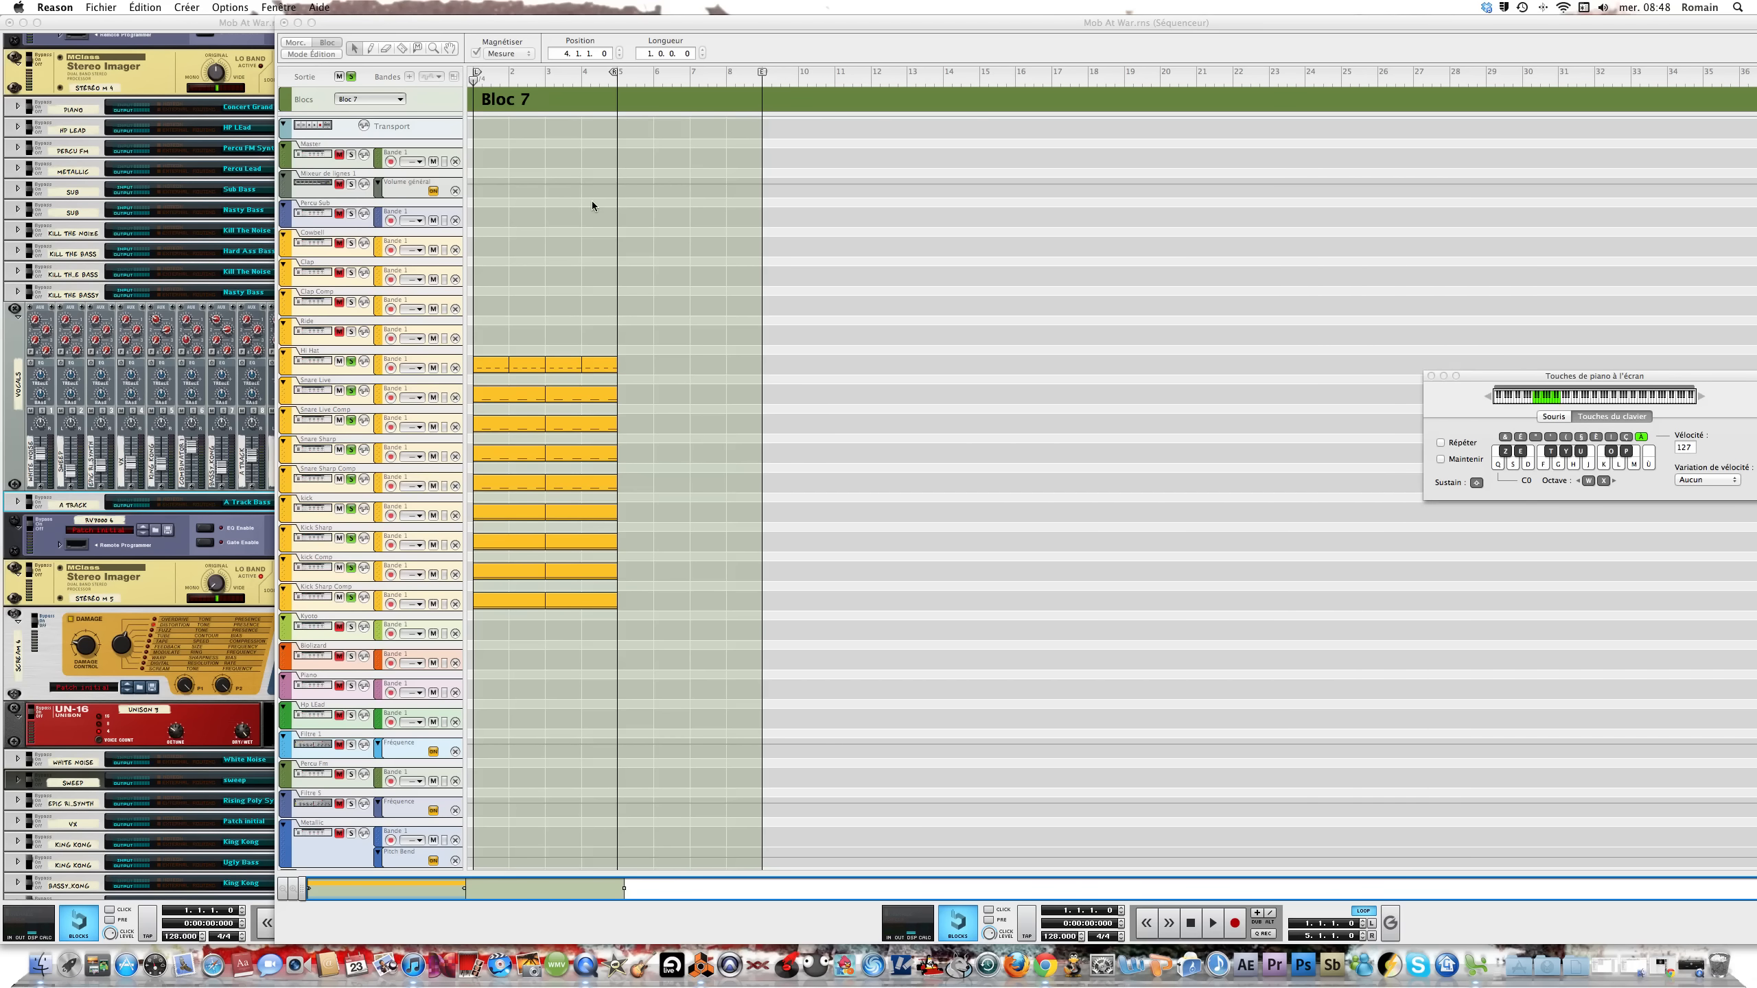
pyautogui.press('space')
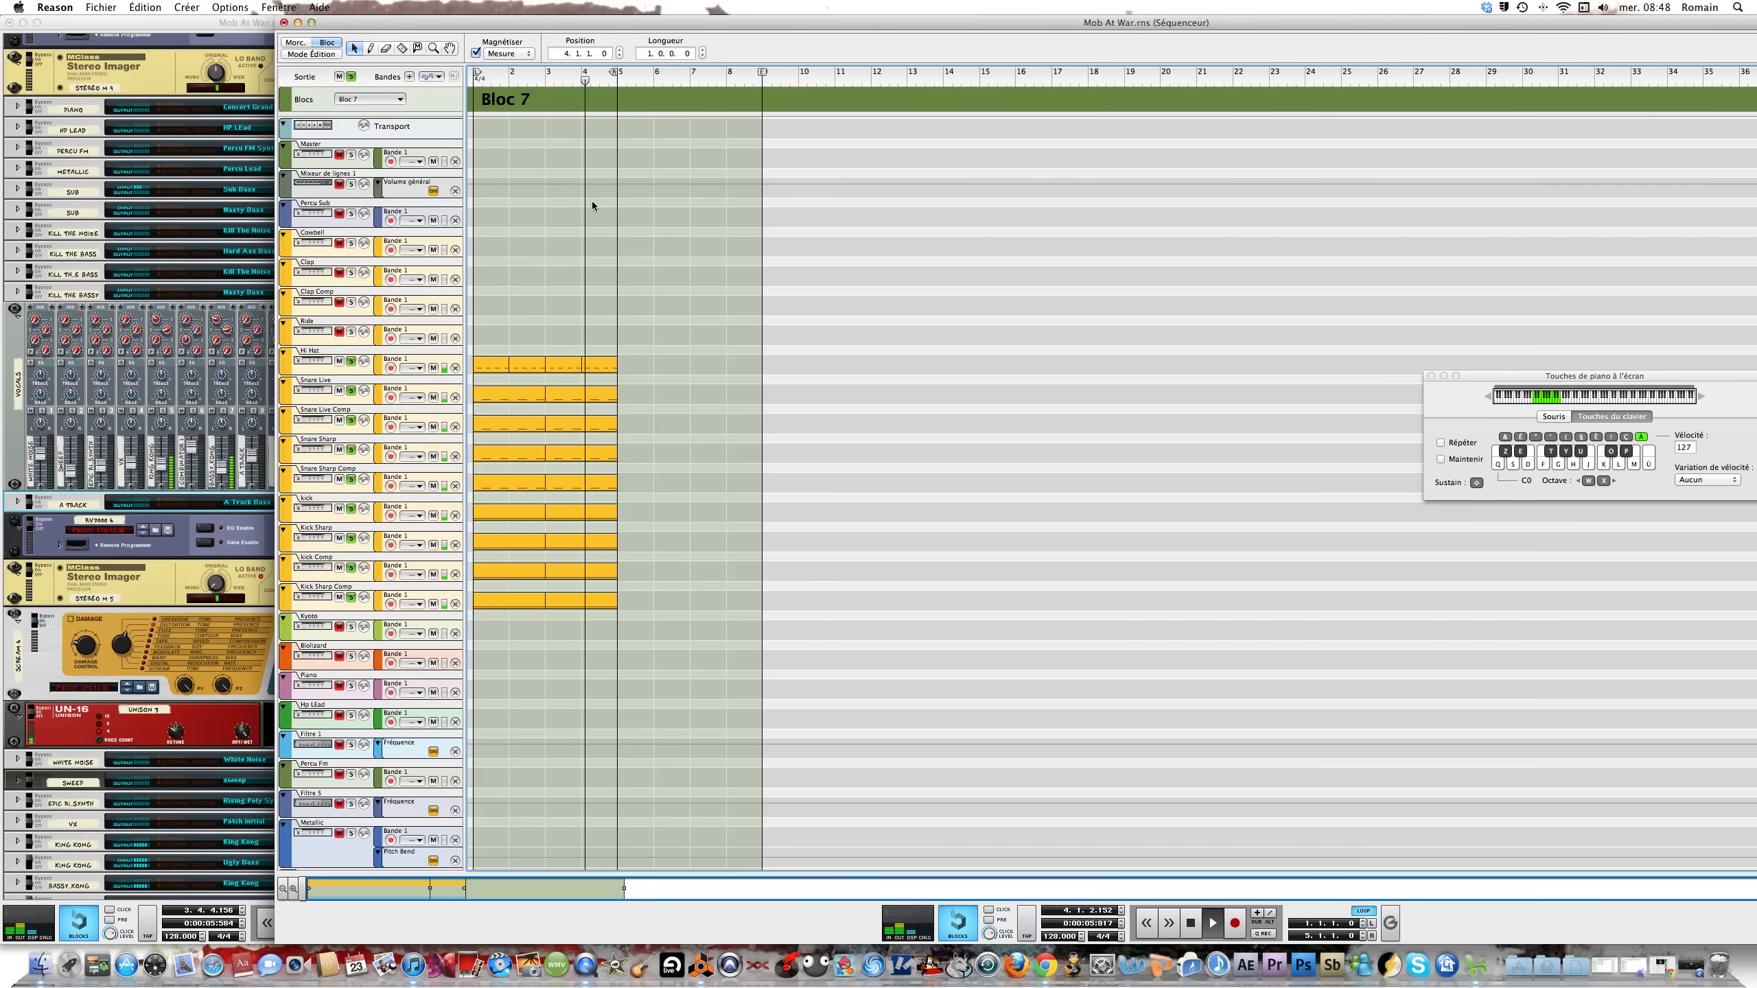
pyautogui.scroll(-2, 722, 498)
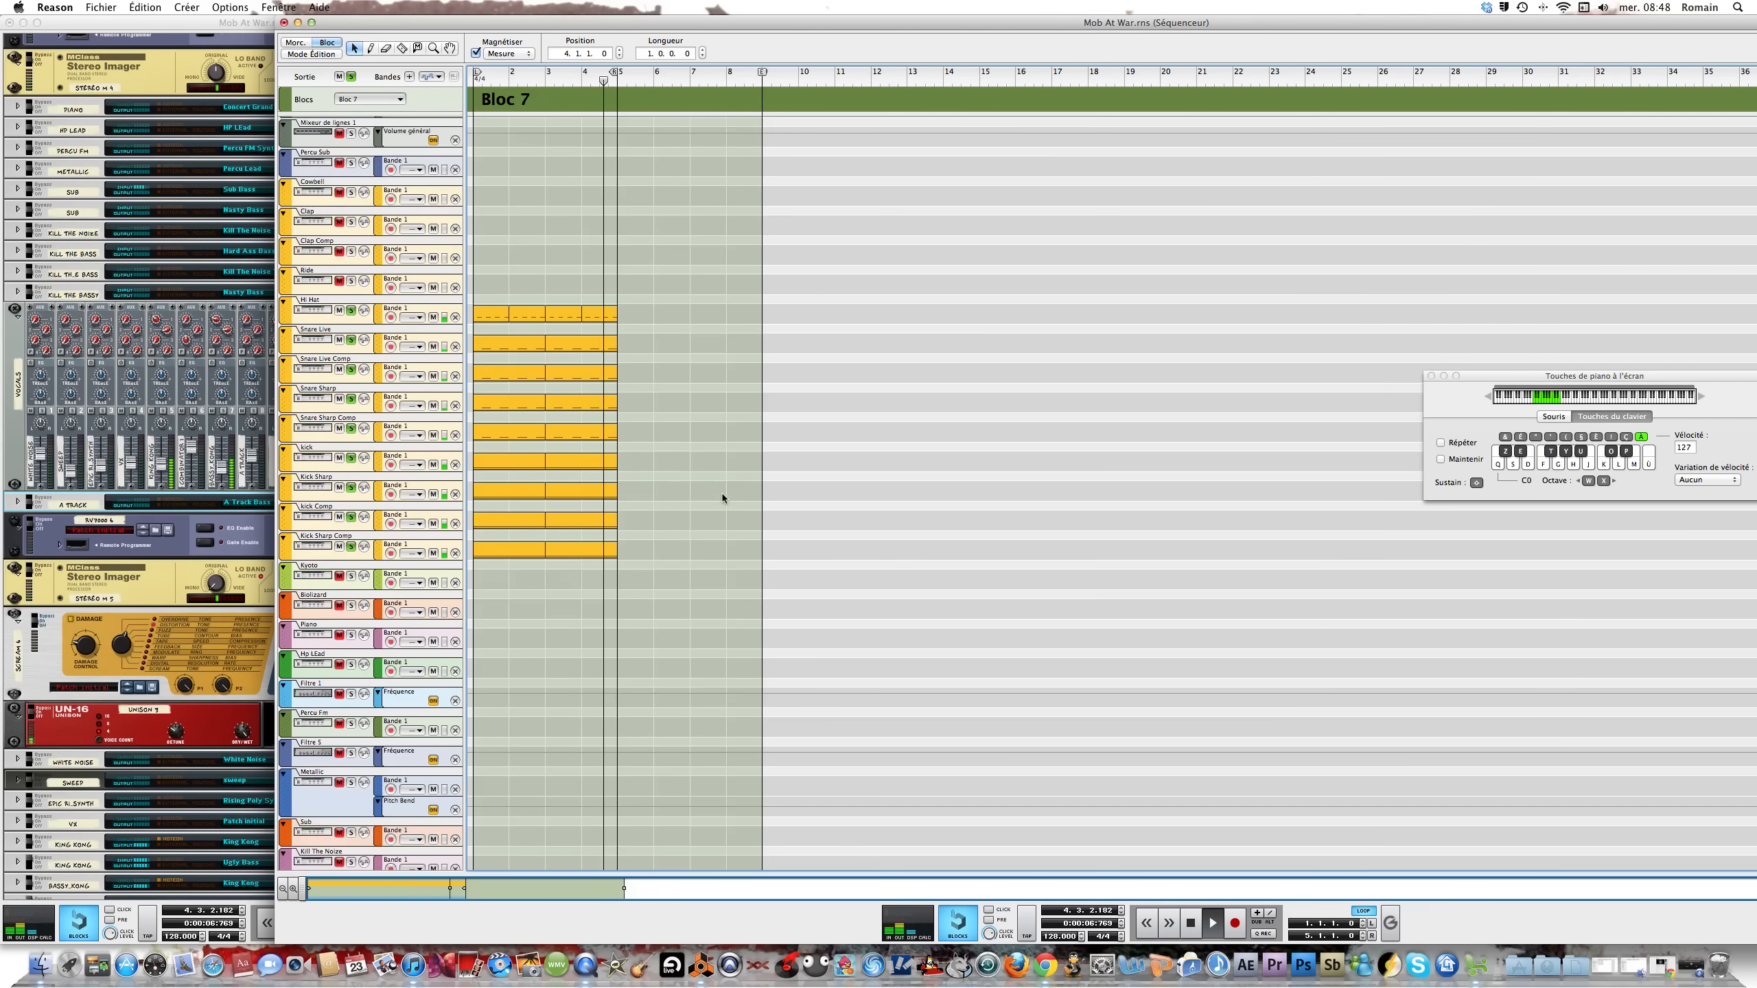
pyautogui.scroll(-15, 722, 491)
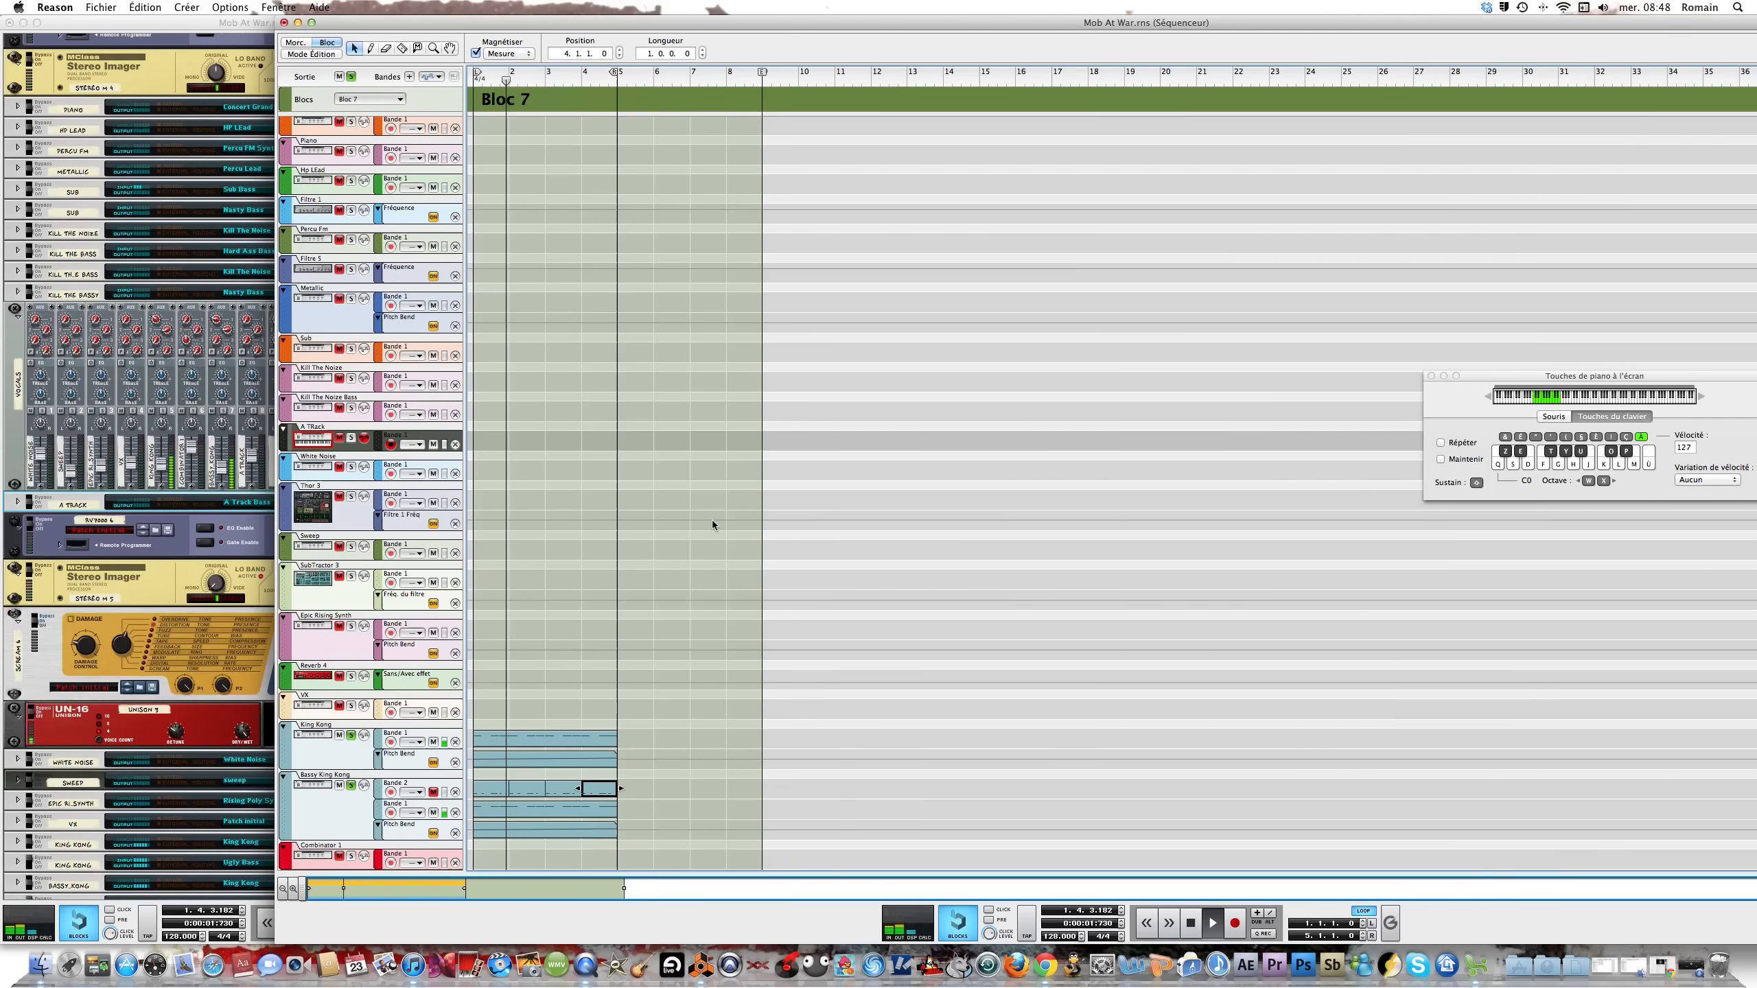
pyautogui.click(351, 786)
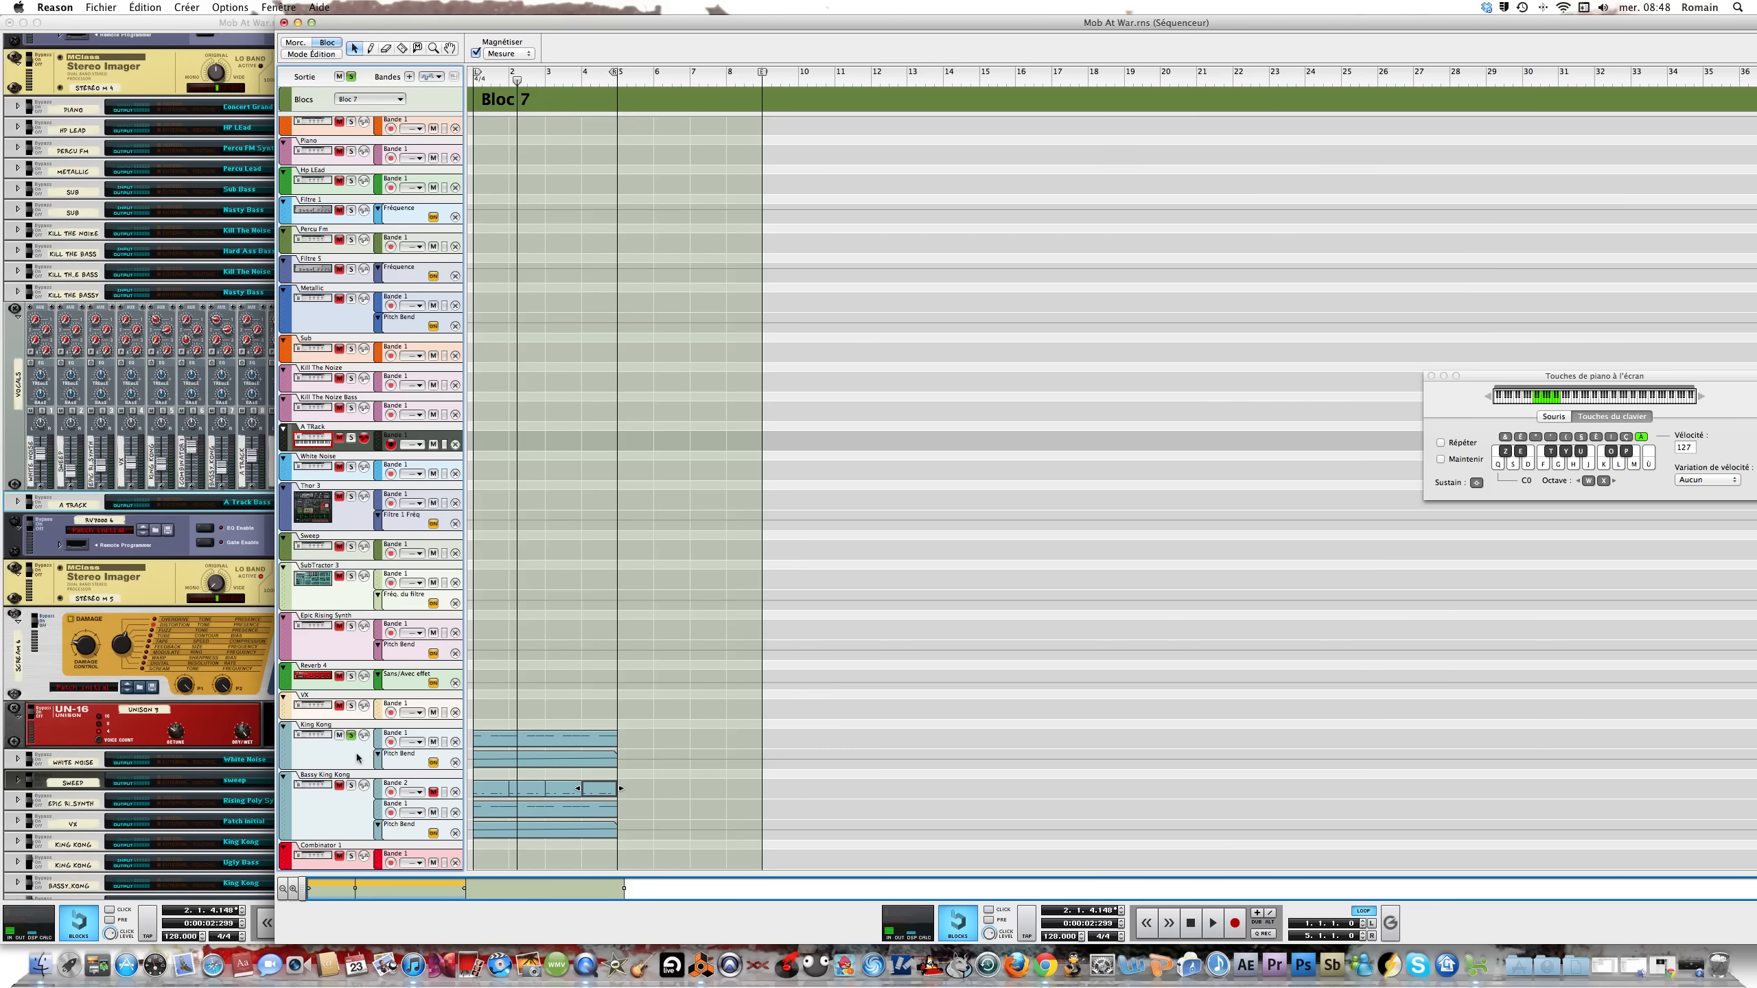
# Create a Combinator in the empty space at the end of the rack and name it King Kong
pyautogui.click(271, 731)
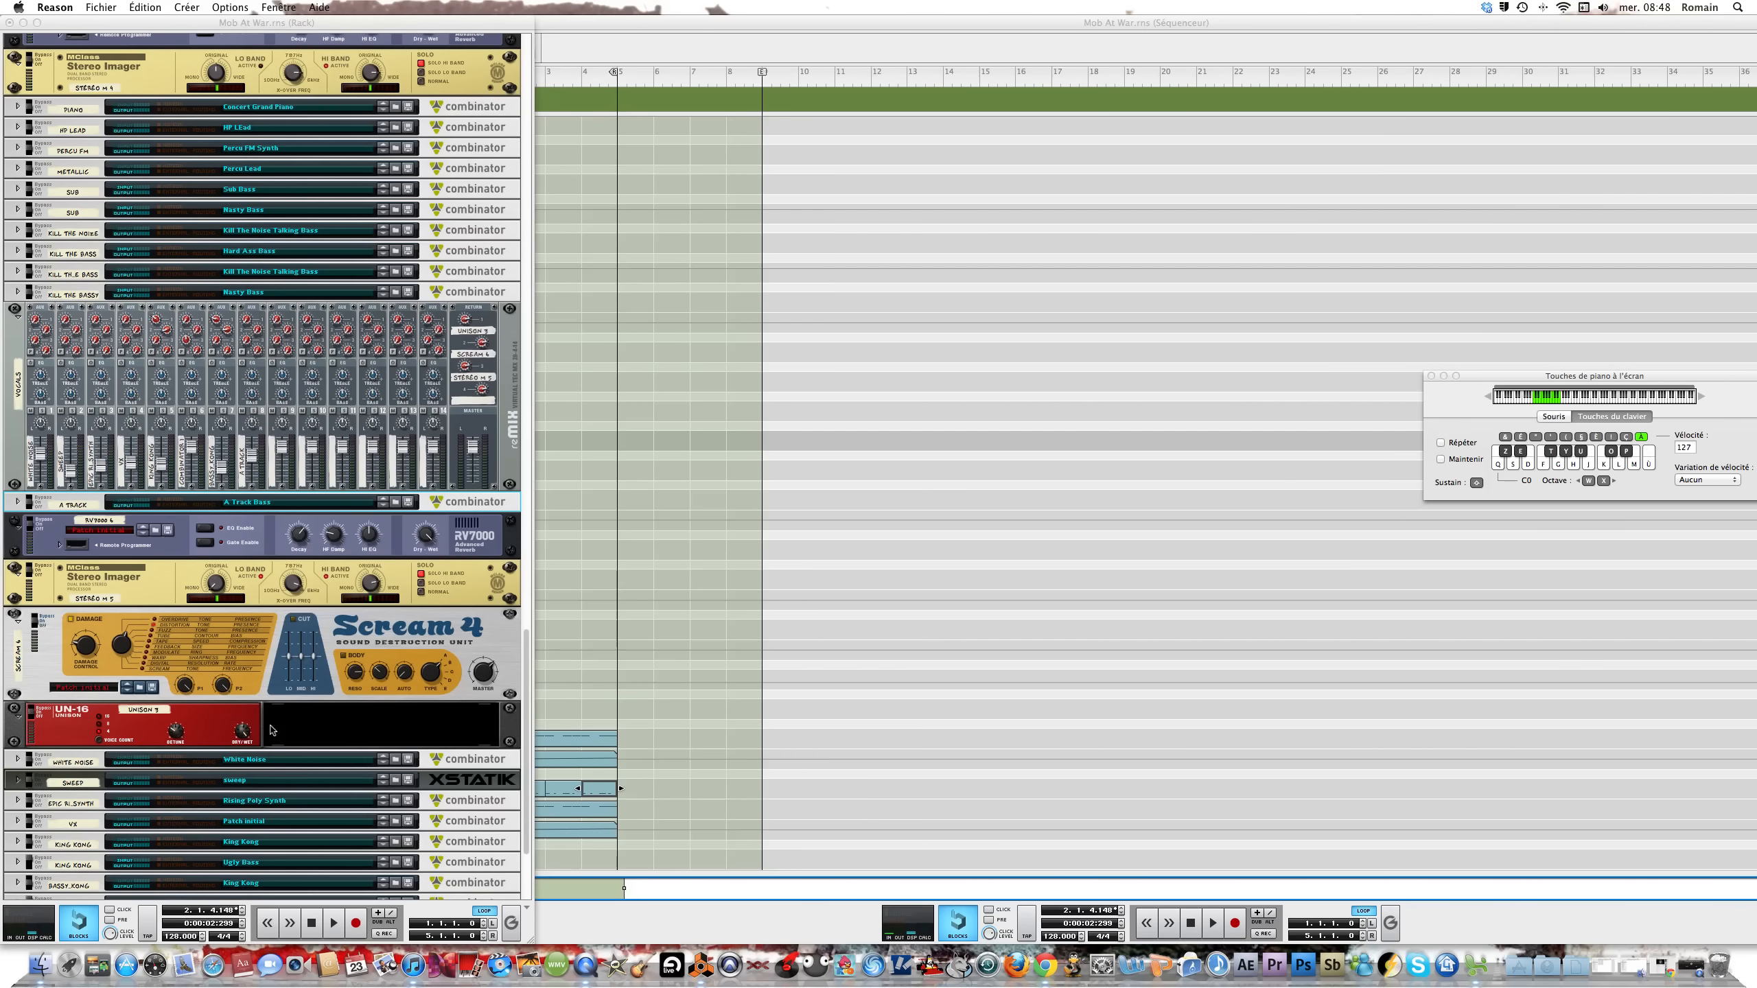
pyautogui.scroll(-5, 272, 731)
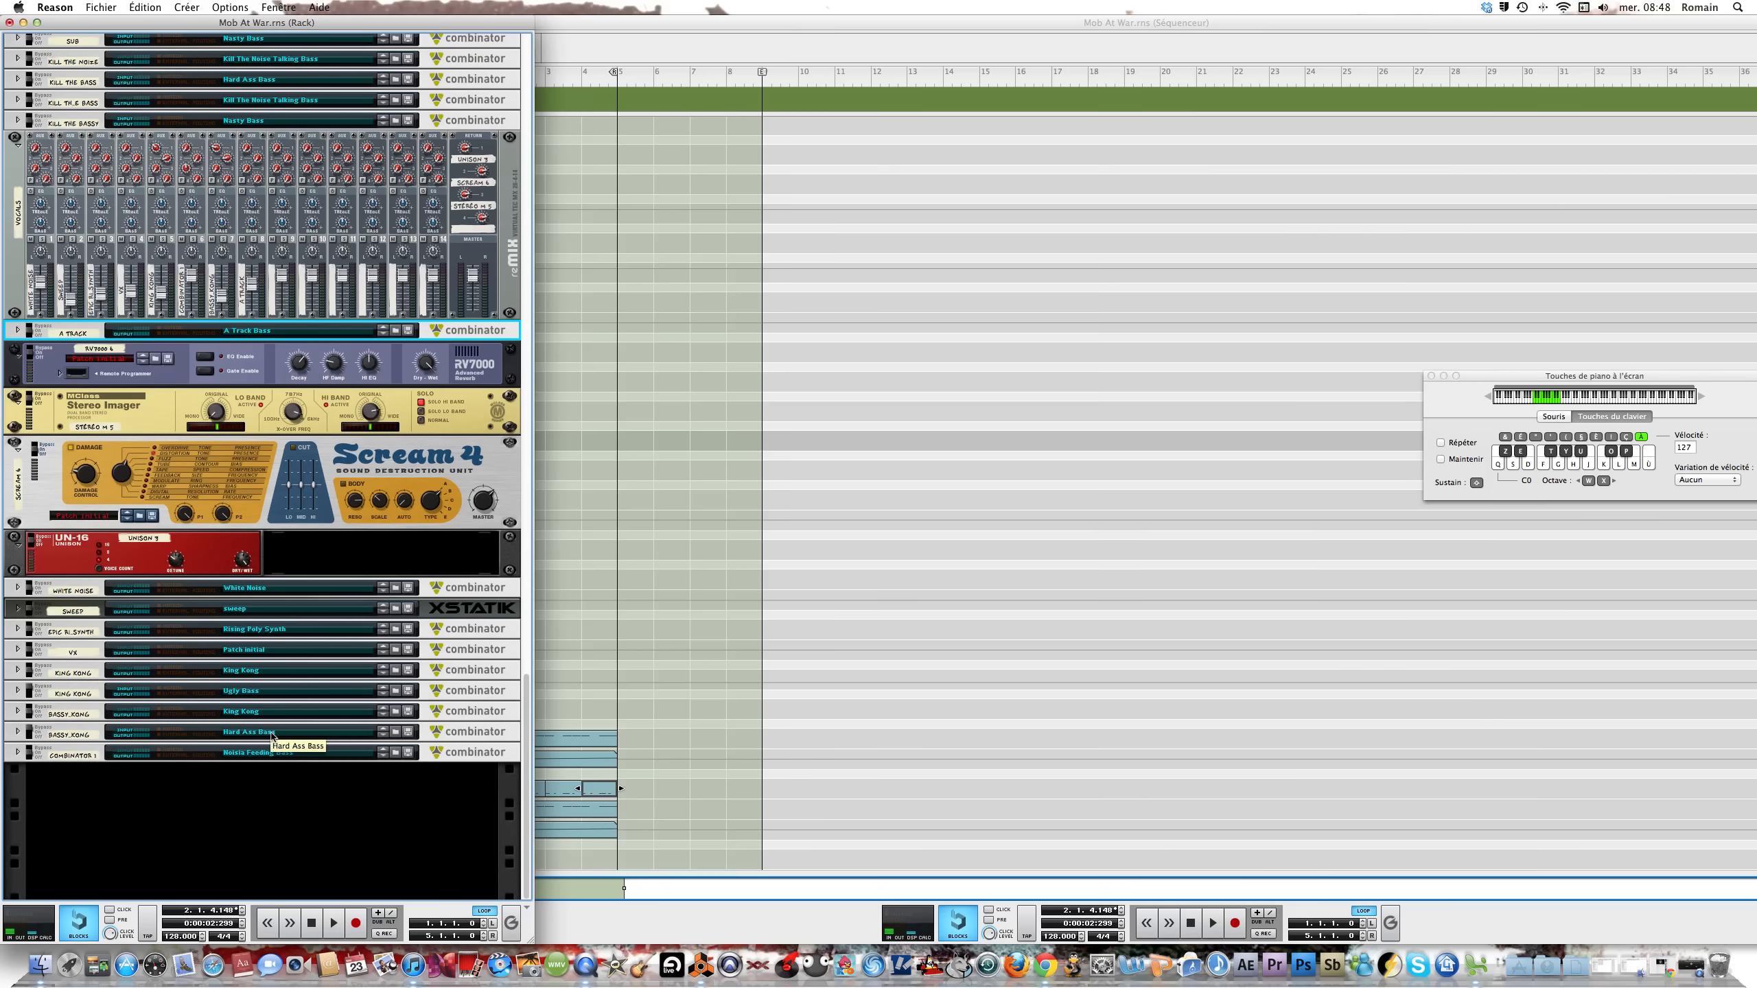
pyautogui.rightClick(287, 810)
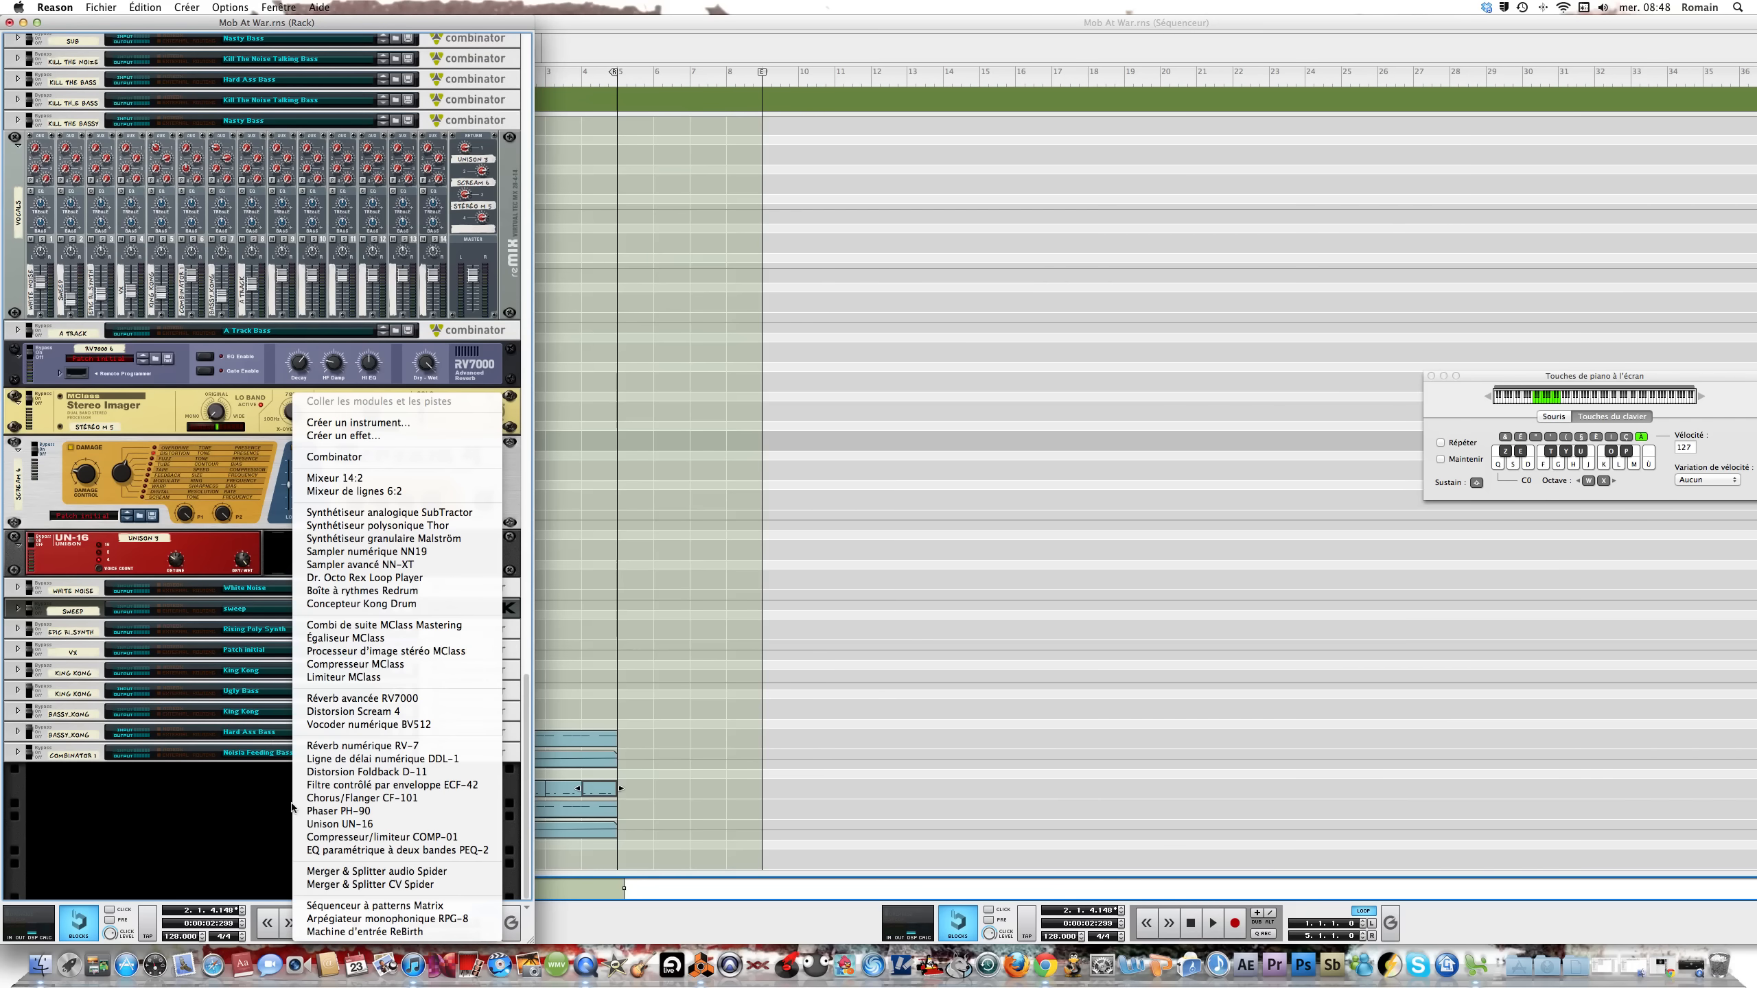
pyautogui.click(355, 458)
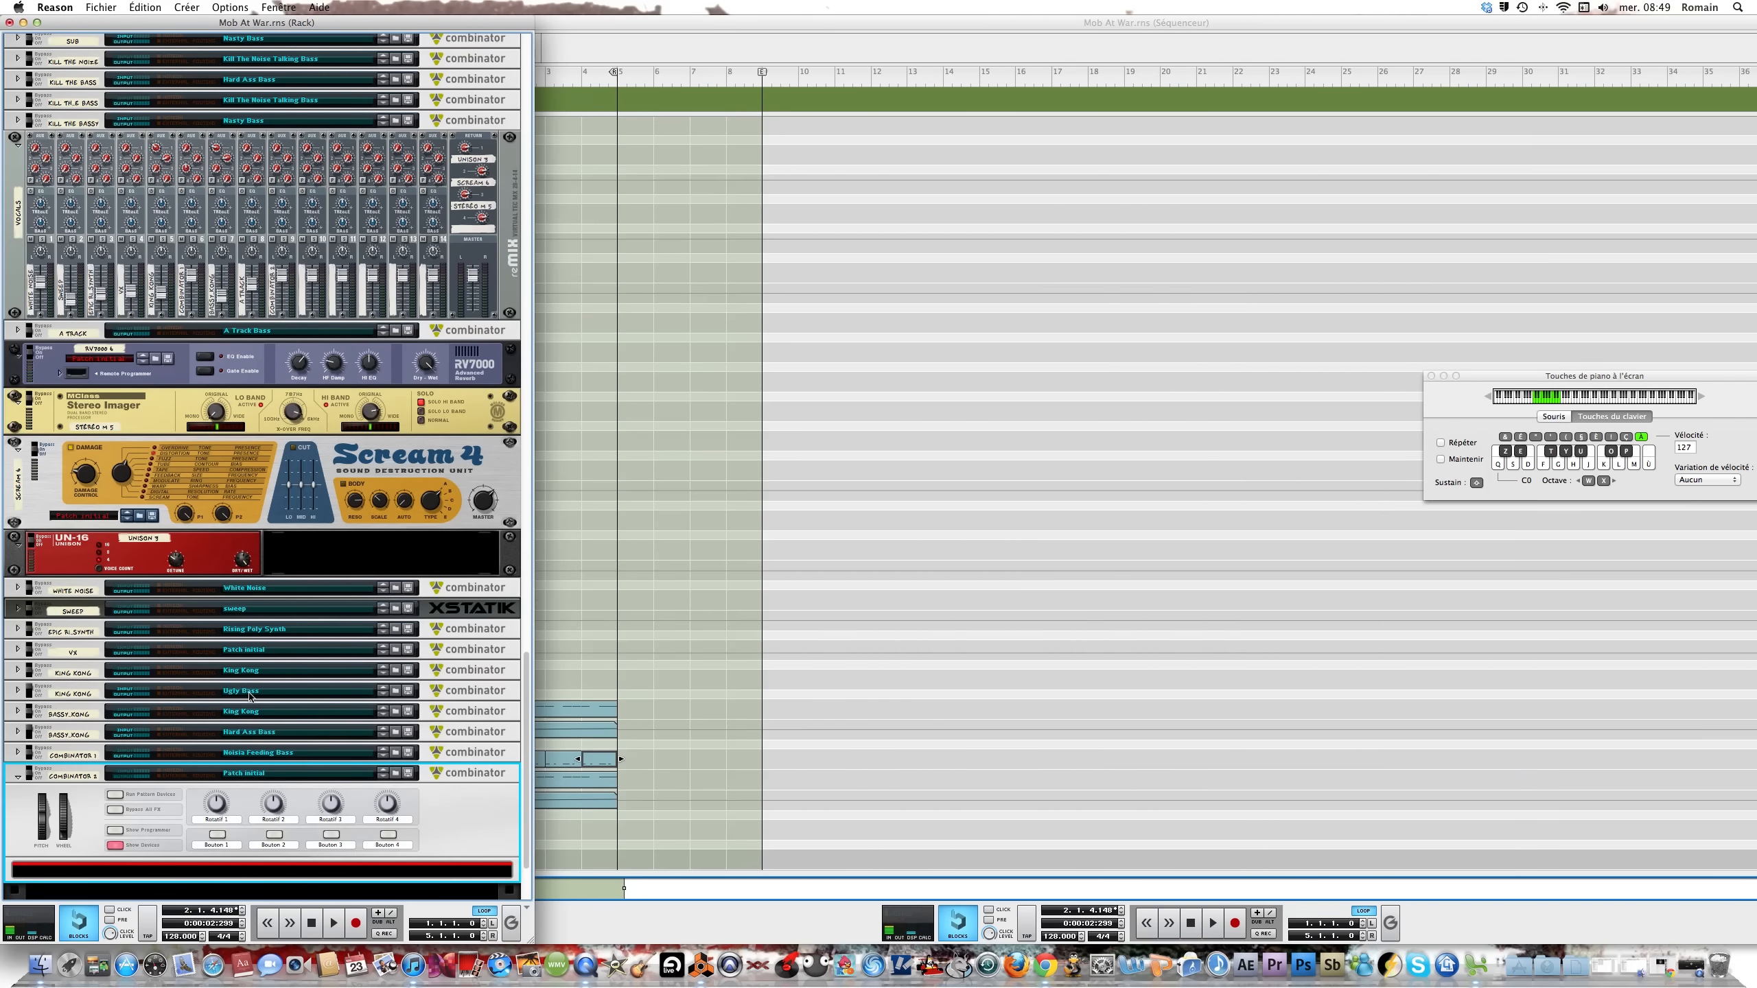
pyautogui.doubleClick(76, 777)
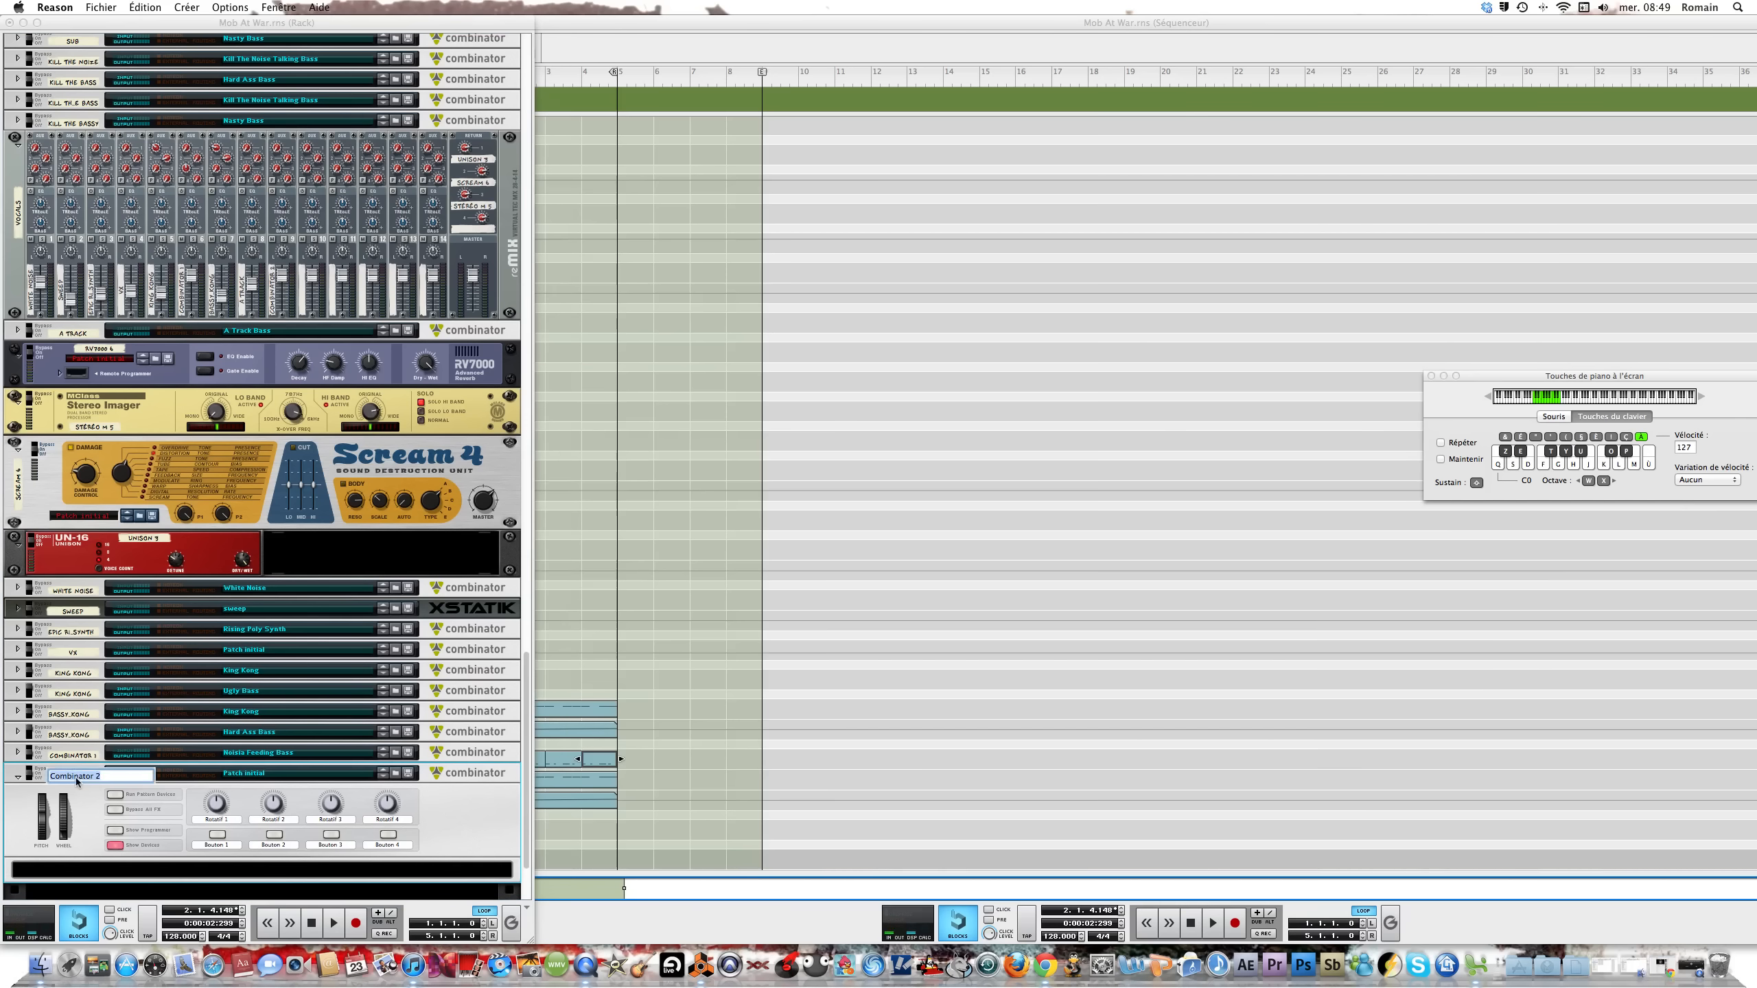
pyautogui.write('King Kong')
pyautogui.press('Return')
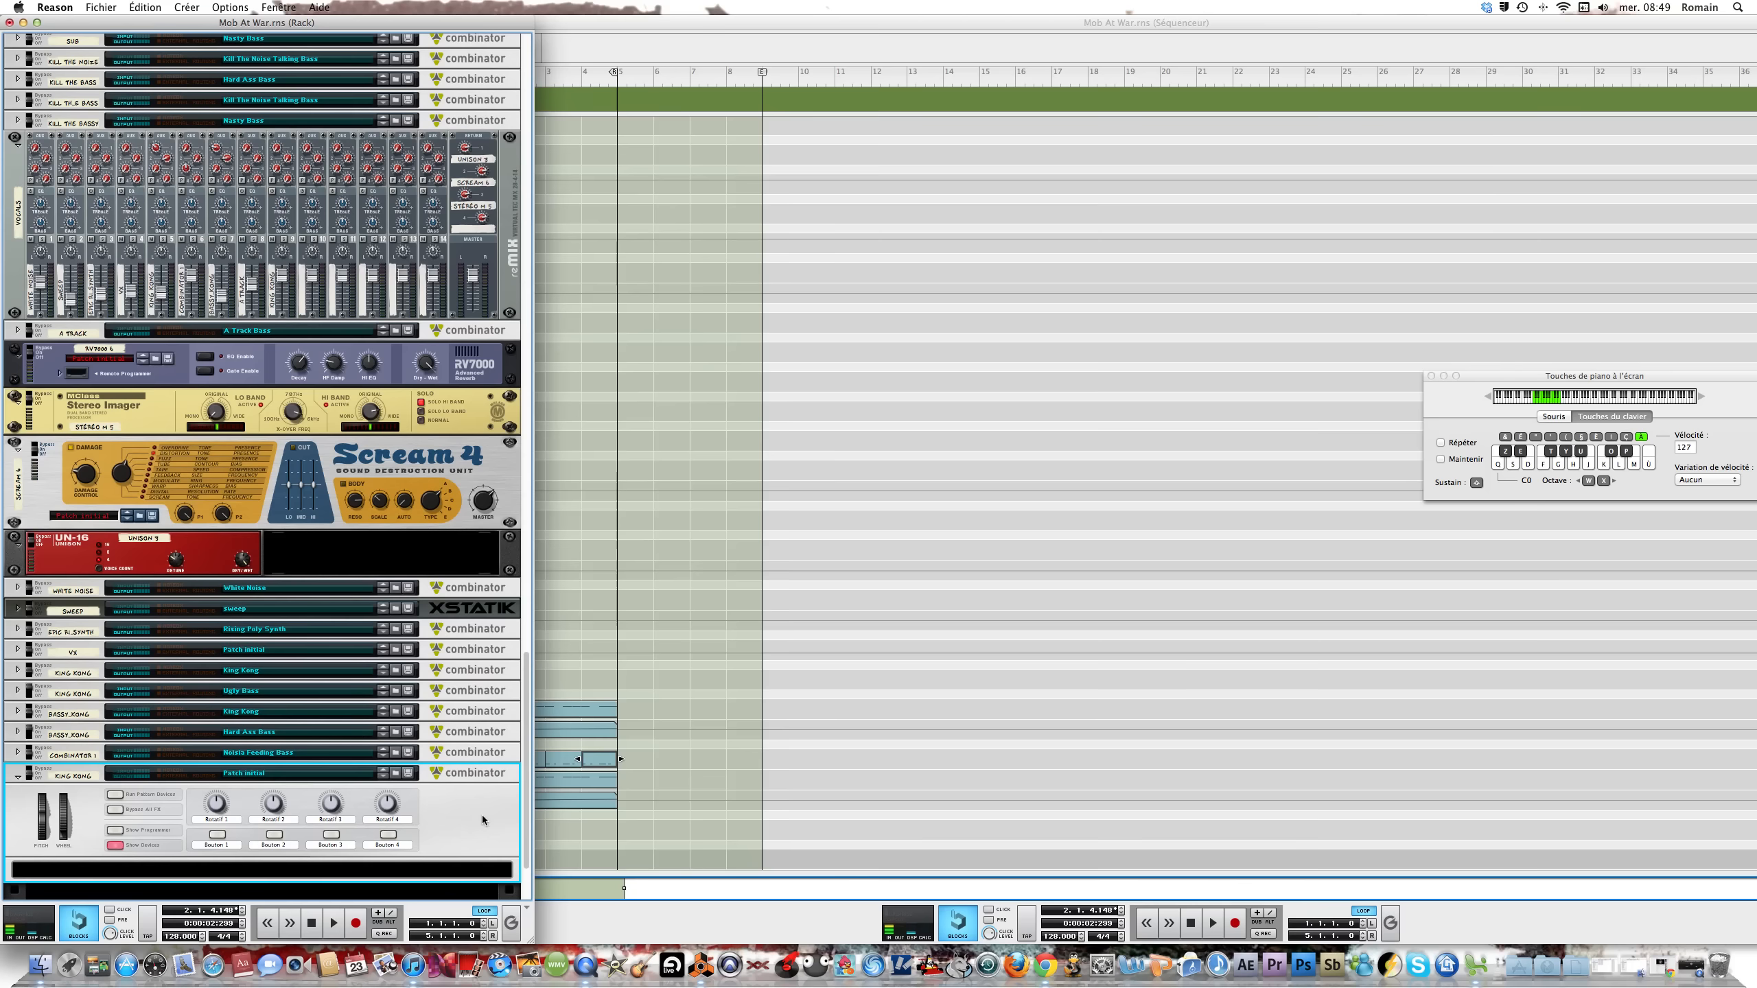
# Add a 6:2 line mixer (Mixeur de lignes 6:2) inside the new King Kong Combinator
pyautogui.scroll(-3, 482, 816)
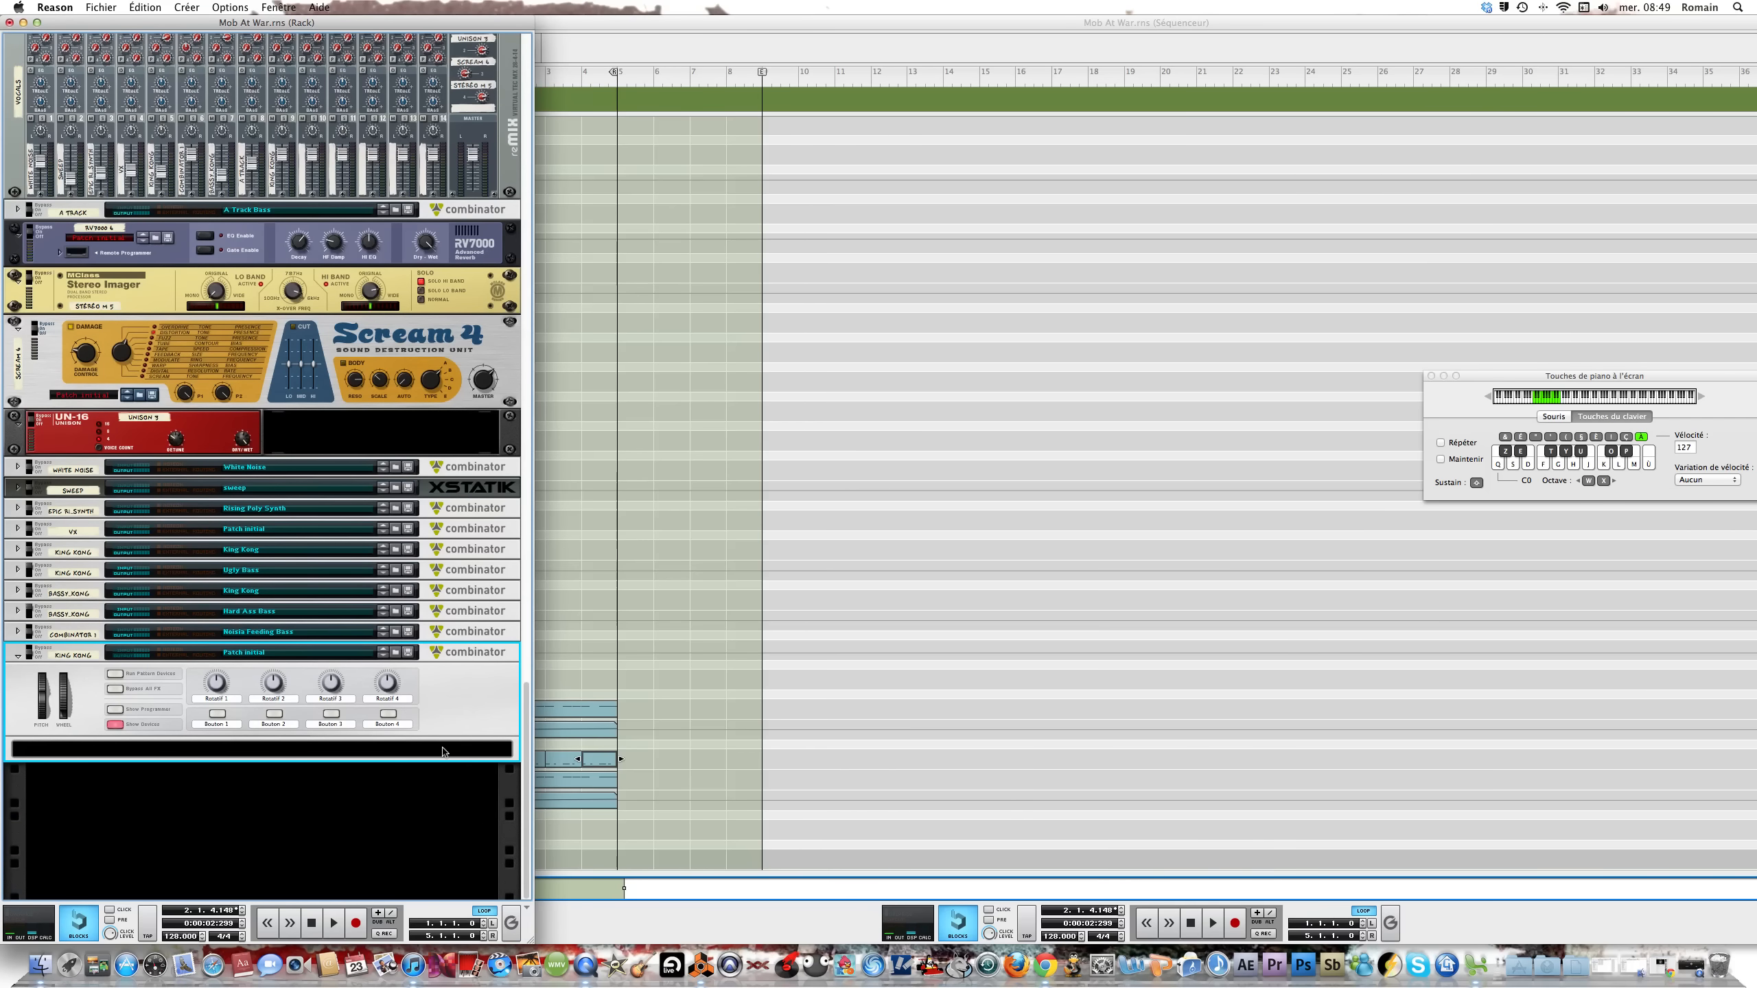
pyautogui.rightClick(443, 753)
pyautogui.moveTo(685, 729)
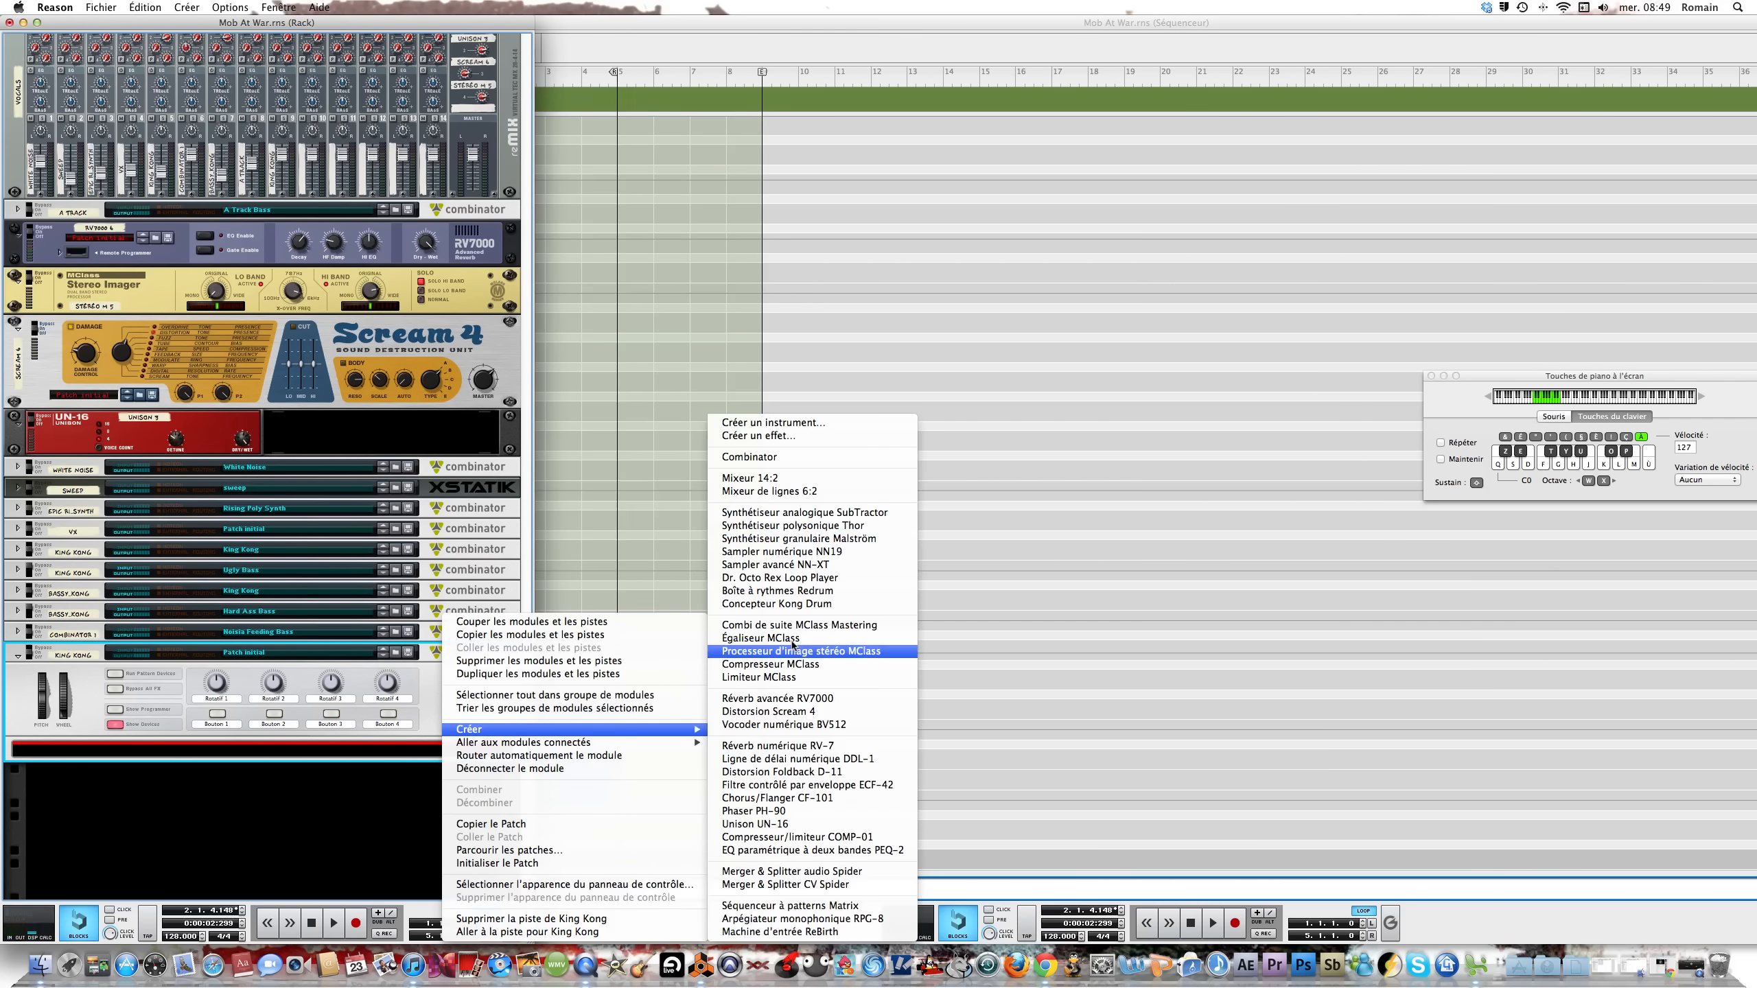
pyautogui.click(796, 491)
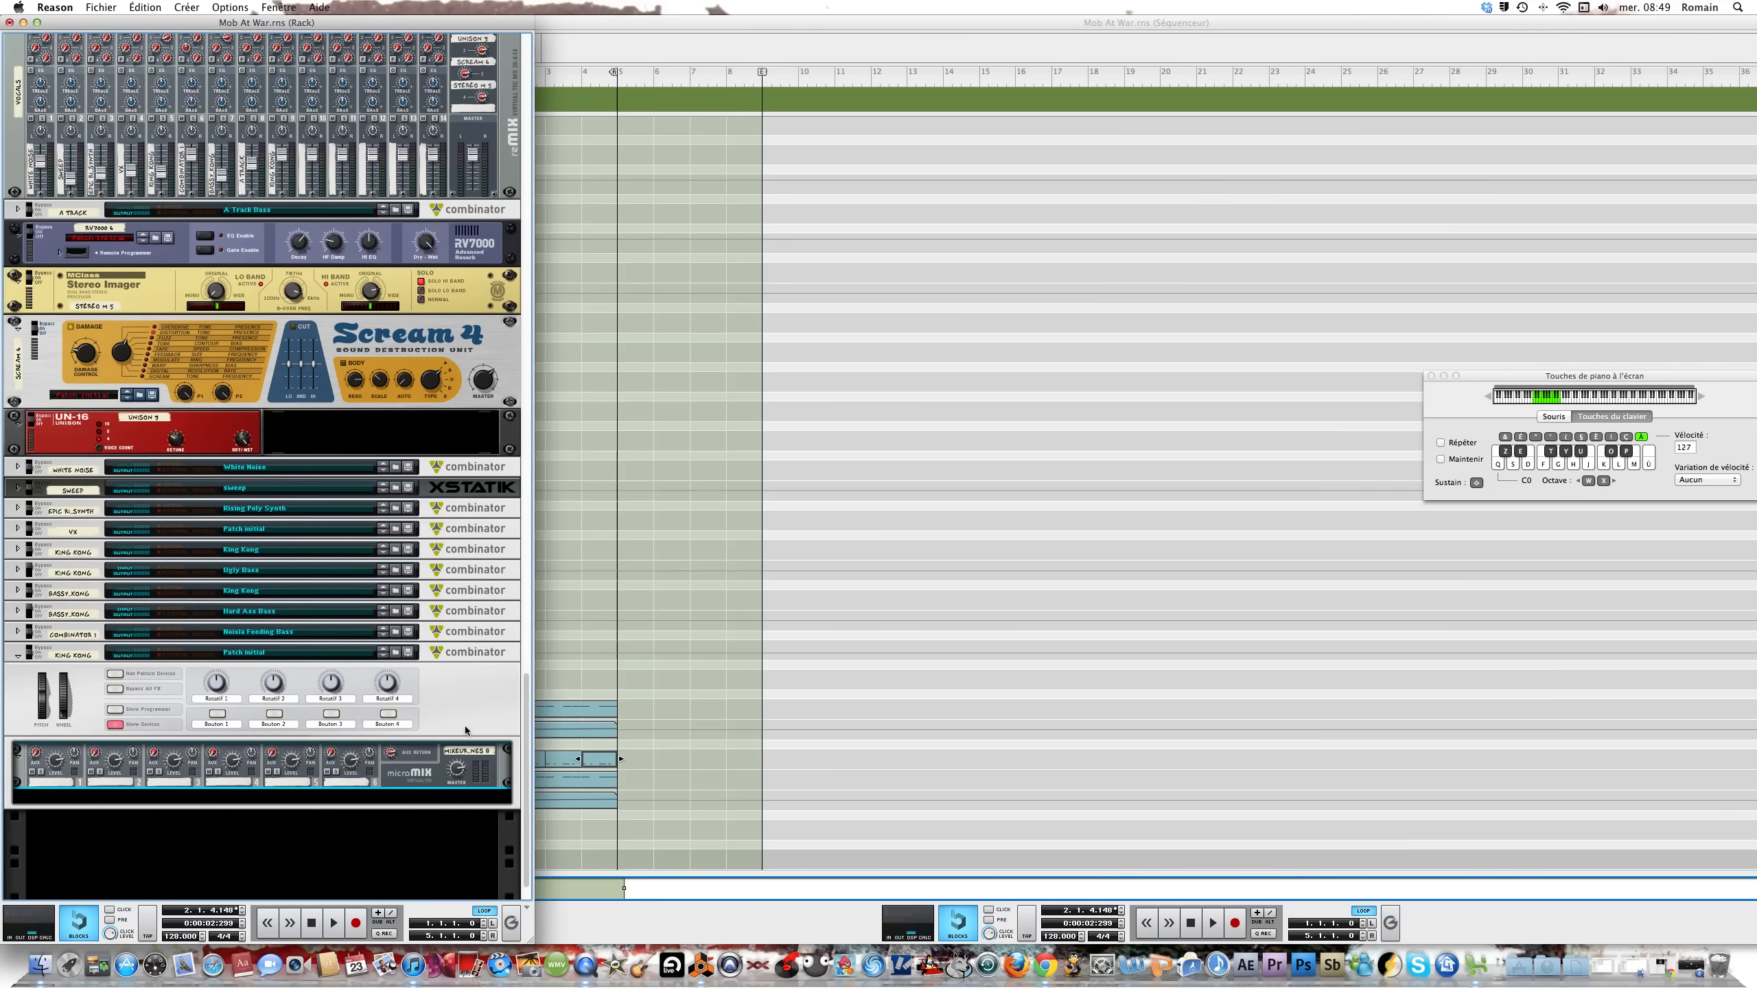
# Add a Unison UN-16 effect under the line mixer in the King Kong Combinator
pyautogui.scroll(-2, 457, 720)
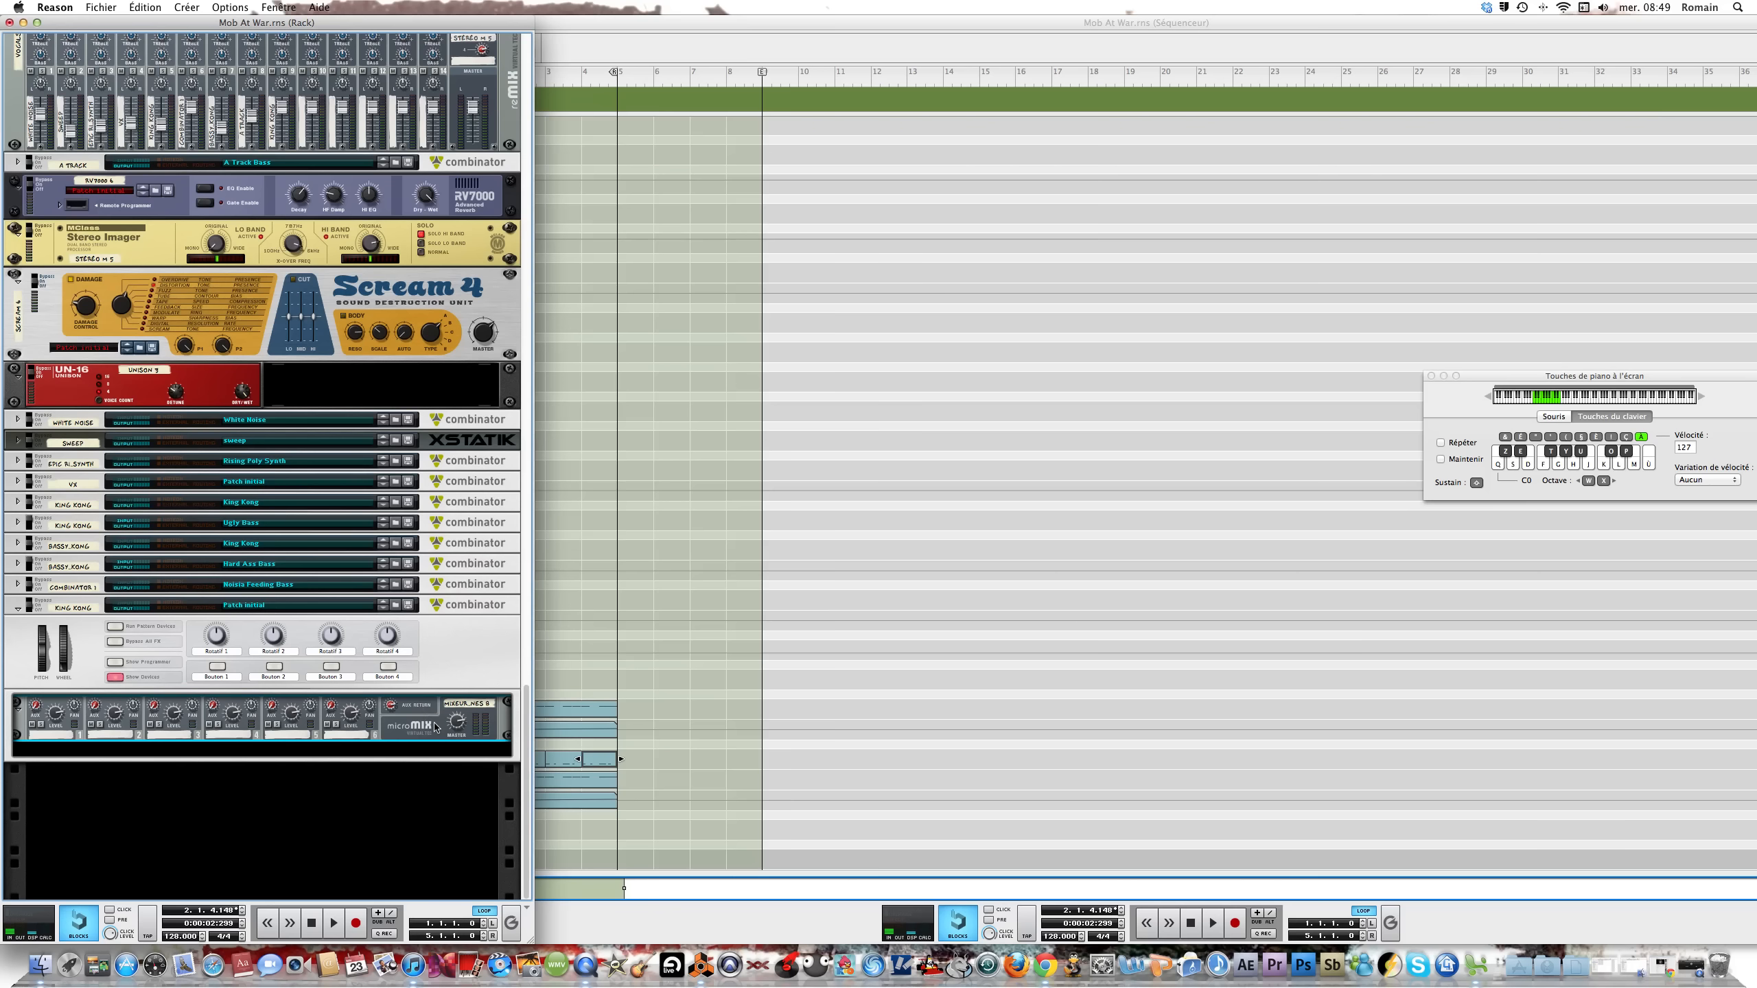
pyautogui.rightClick(436, 727)
pyautogui.moveTo(485, 823)
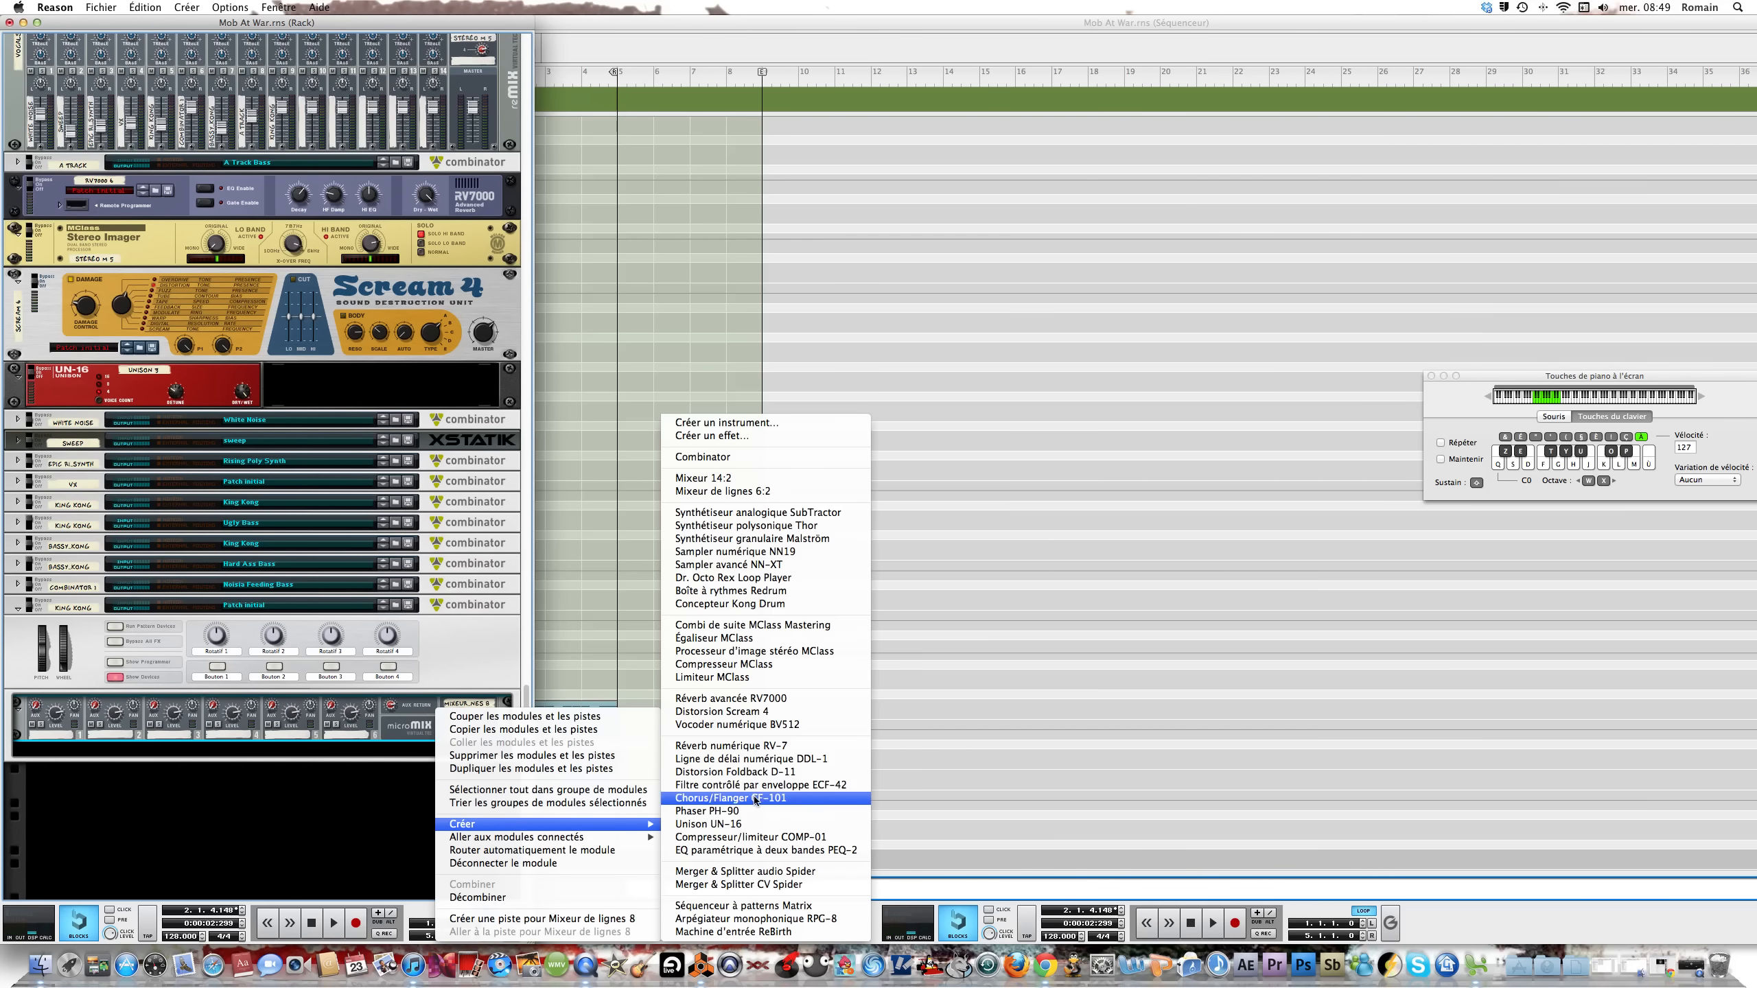
pyautogui.click(731, 826)
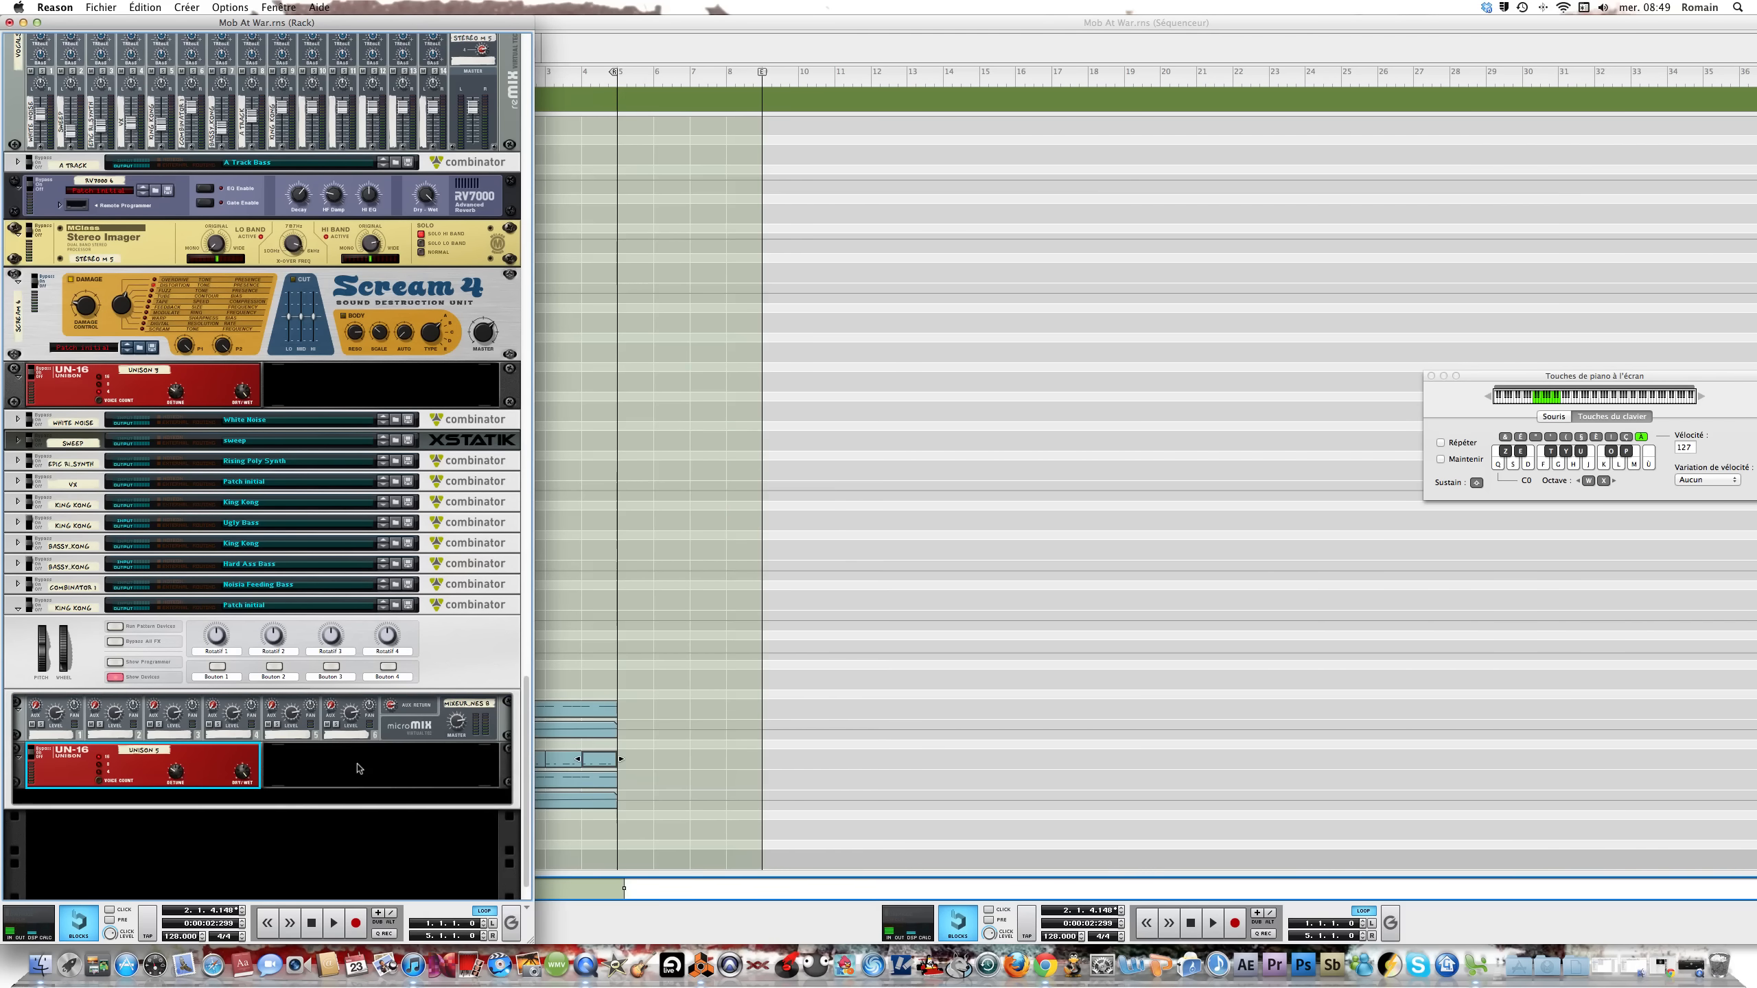
# Wire the Unison UN-16 to the line mixer's aux connections at the back of the rack and set channel 1's aux send to 44
pyautogui.press('Tab')
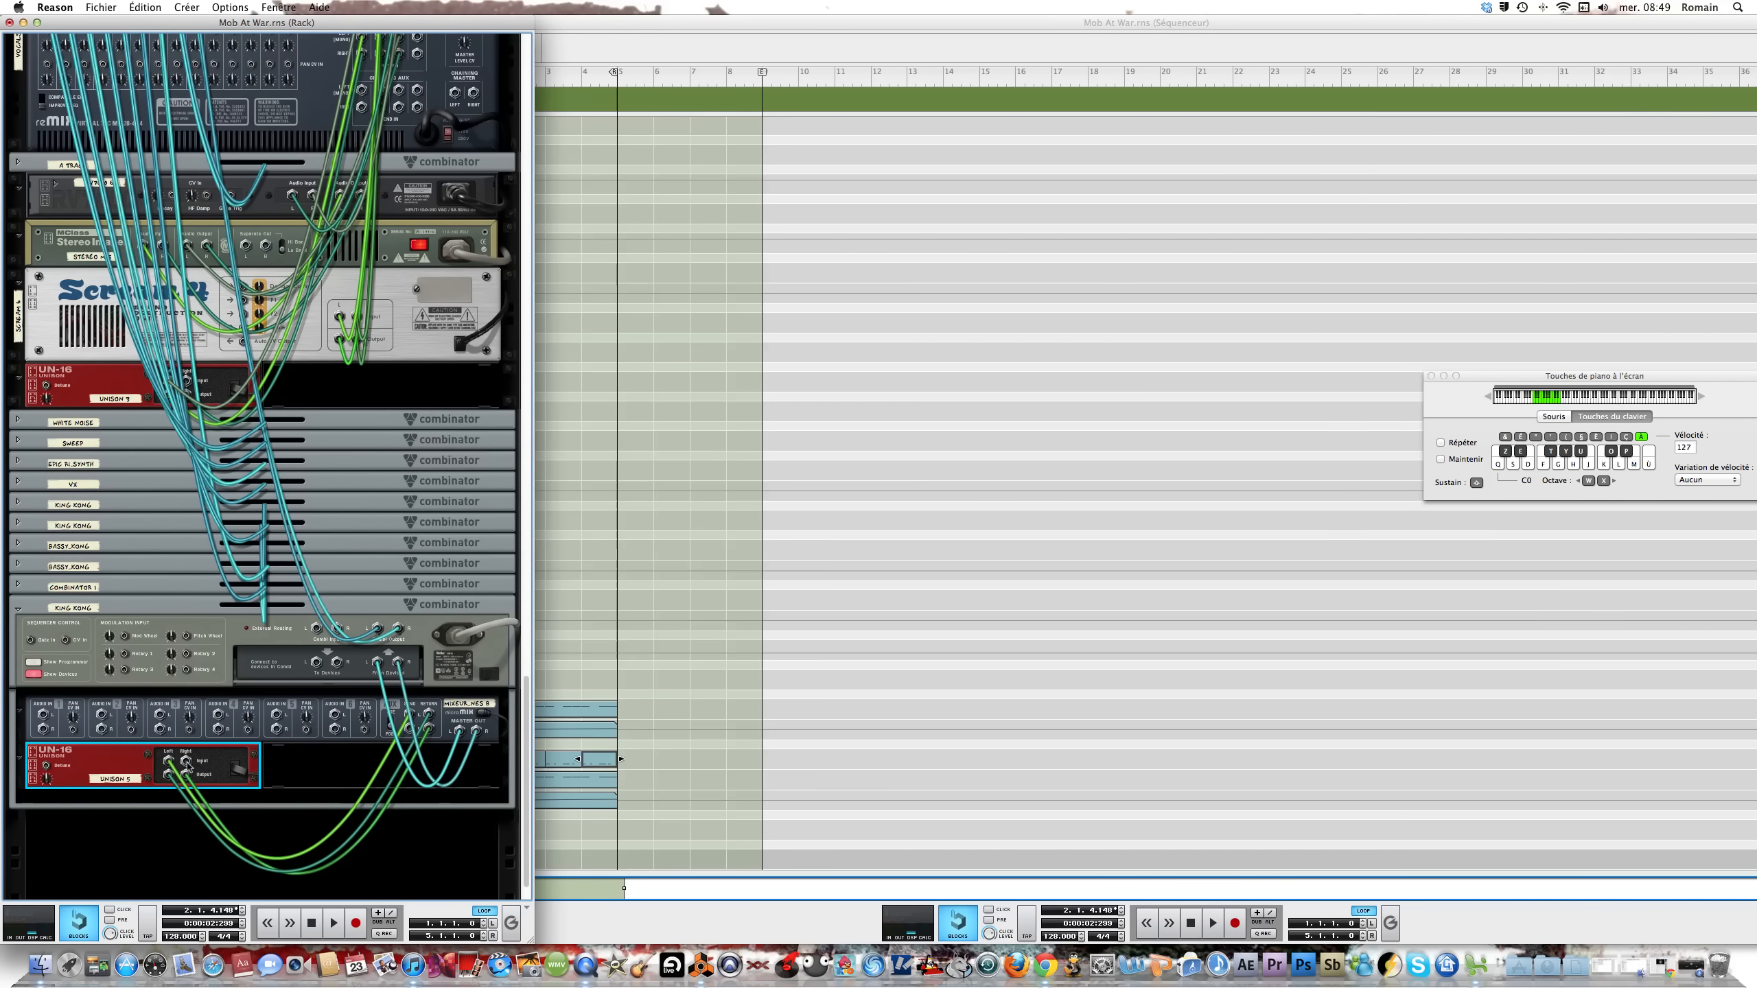
pyautogui.moveTo(185, 761); pyautogui.dragTo(410, 730)
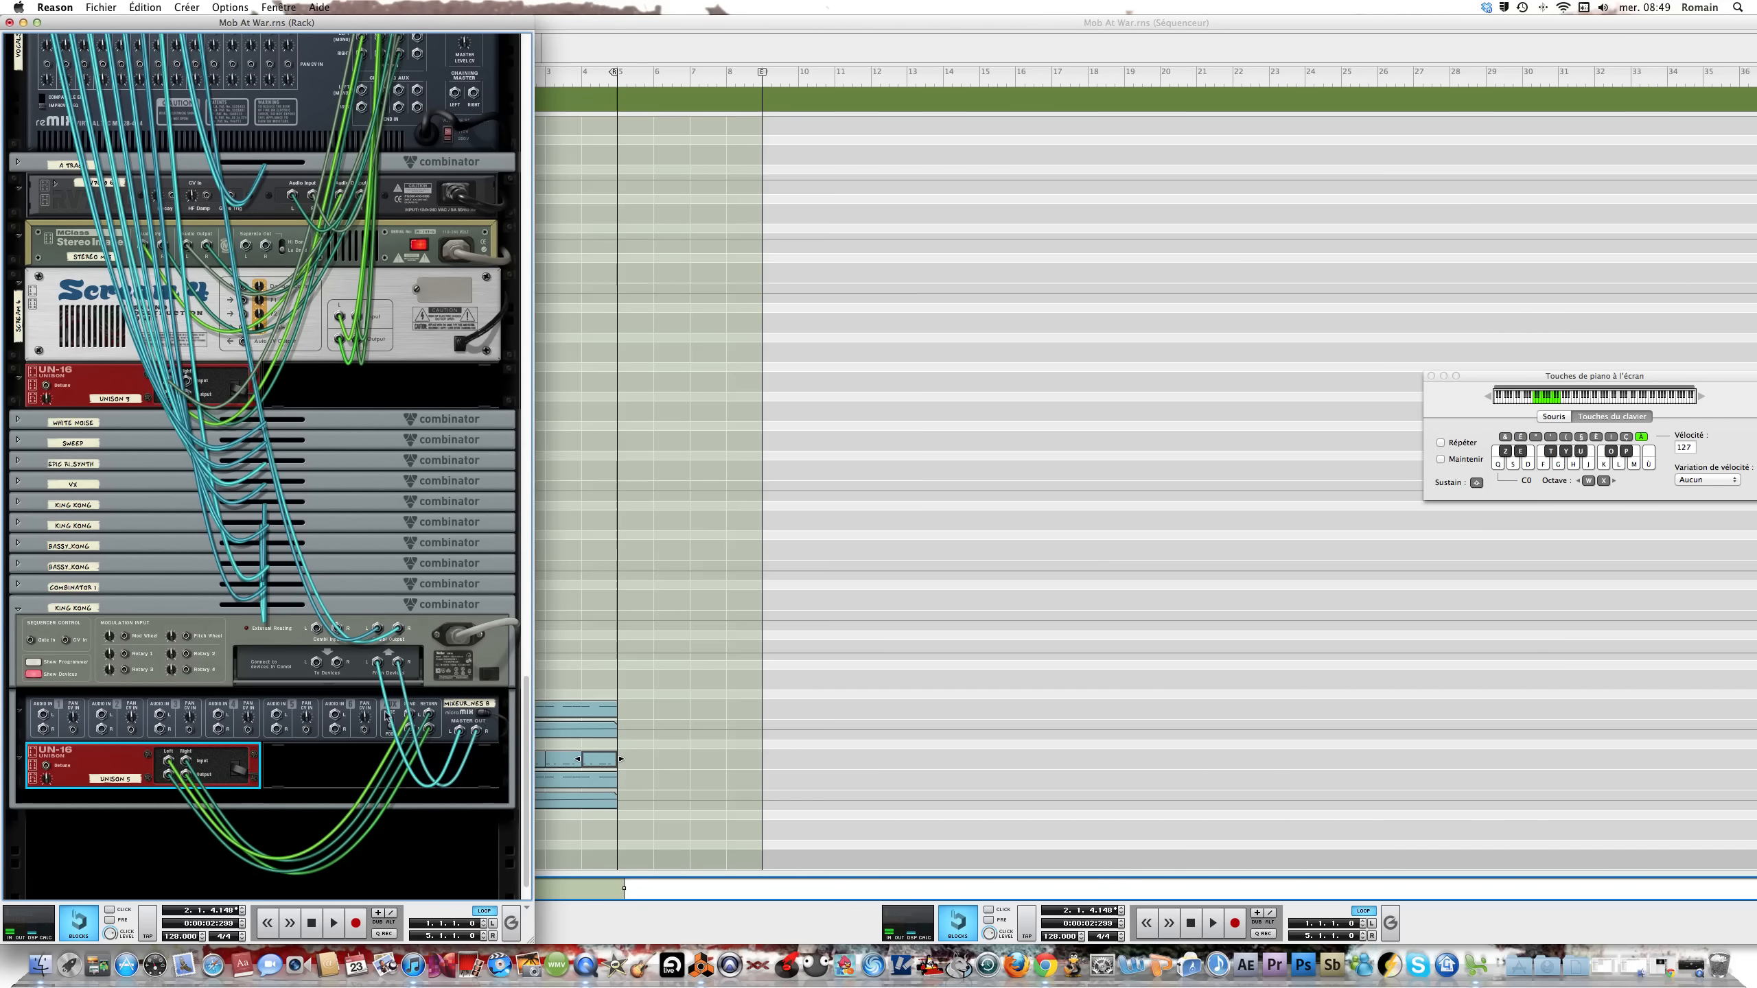
pyautogui.press('Tab')
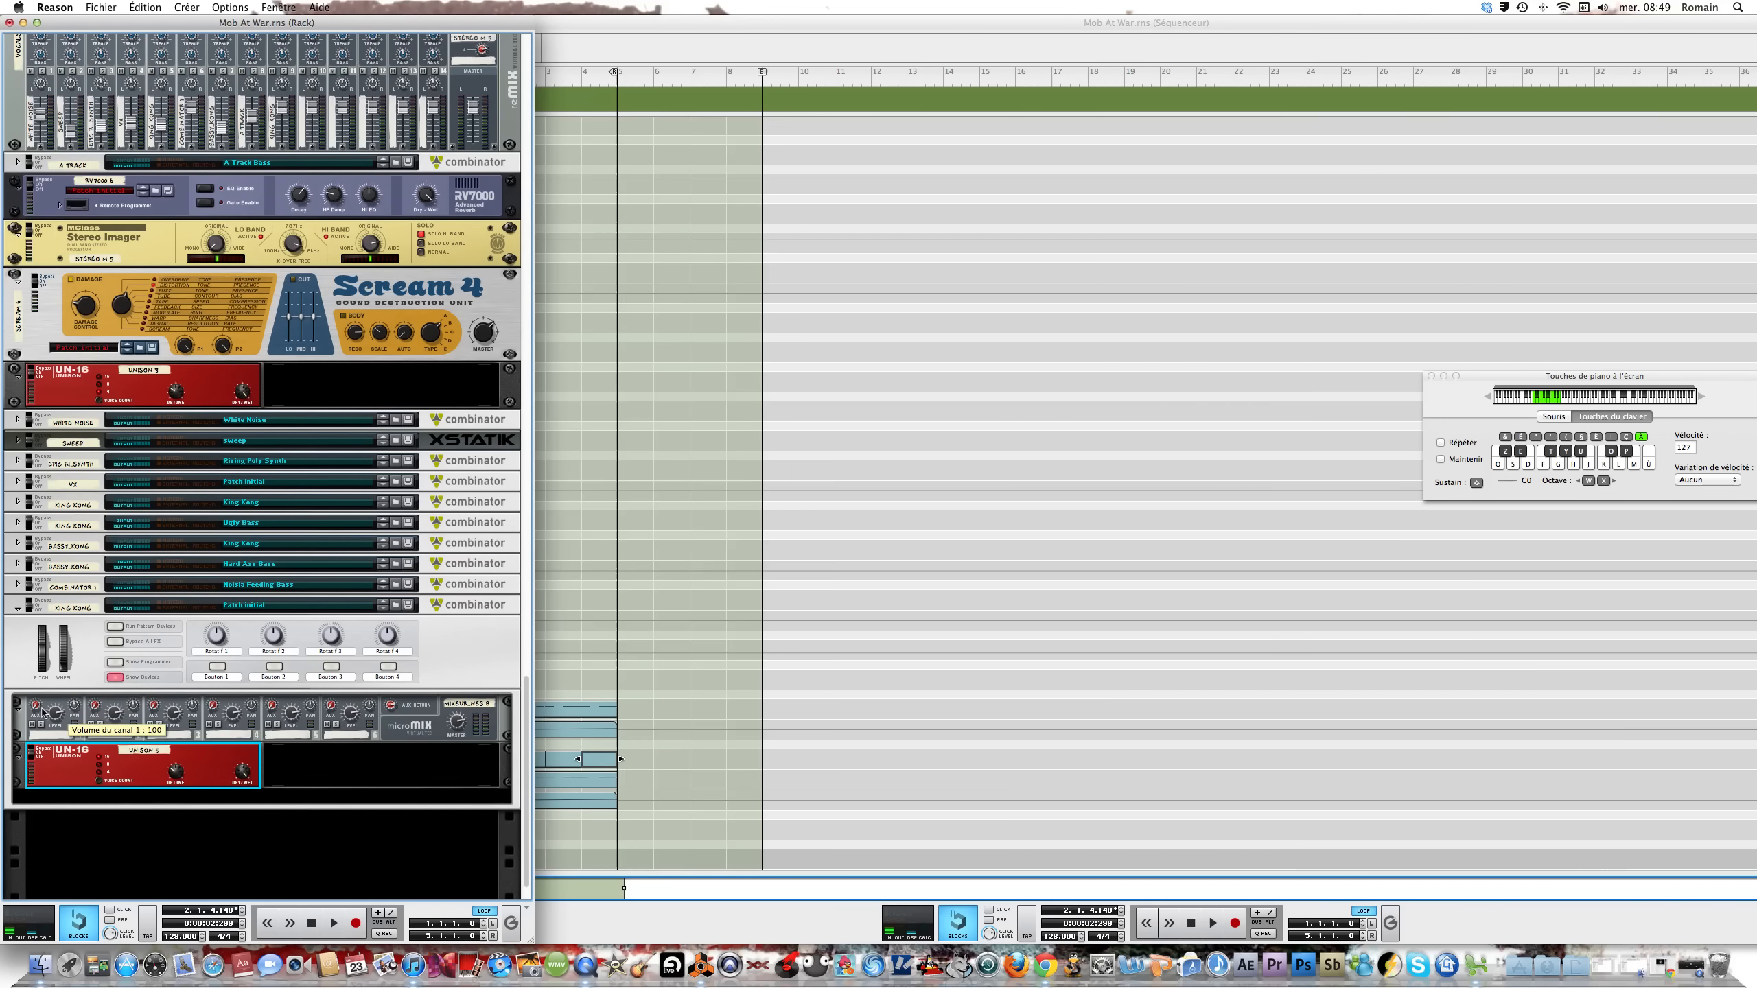
pyautogui.moveTo(37, 713); pyautogui.dragTo(30, 696)
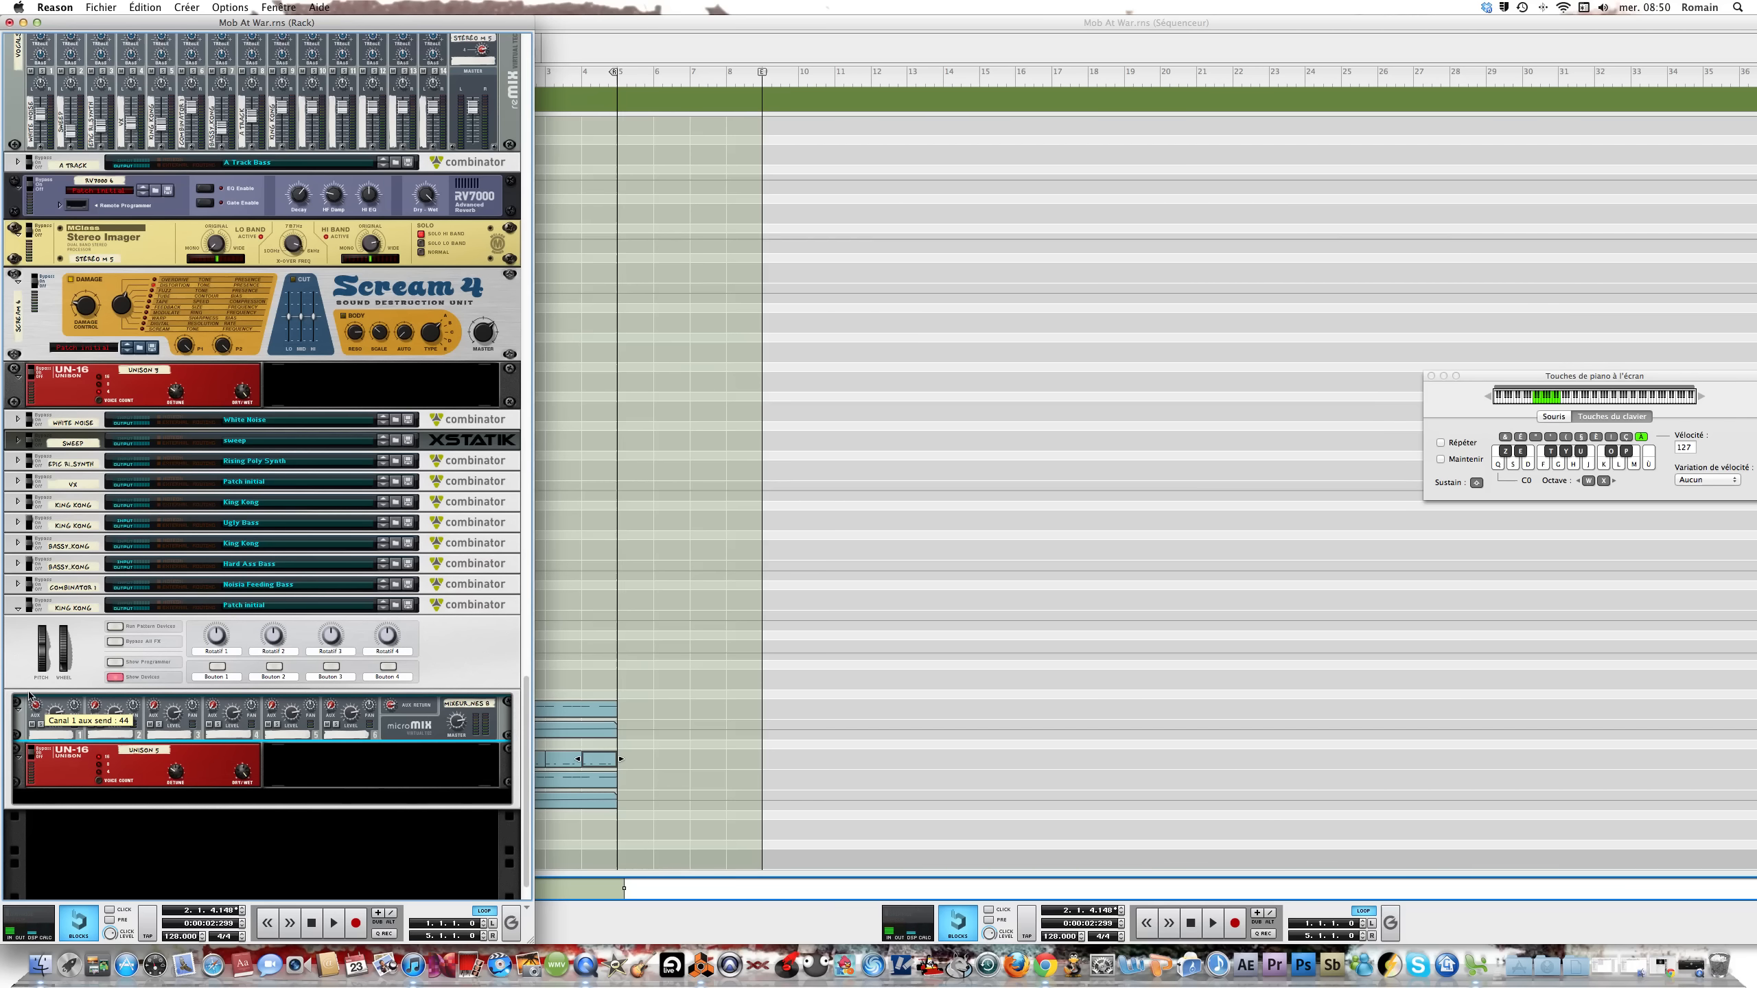
# Add a Malström granular synthesizer under the line mixer in the King Kong Combinator
pyautogui.rightClick(420, 718)
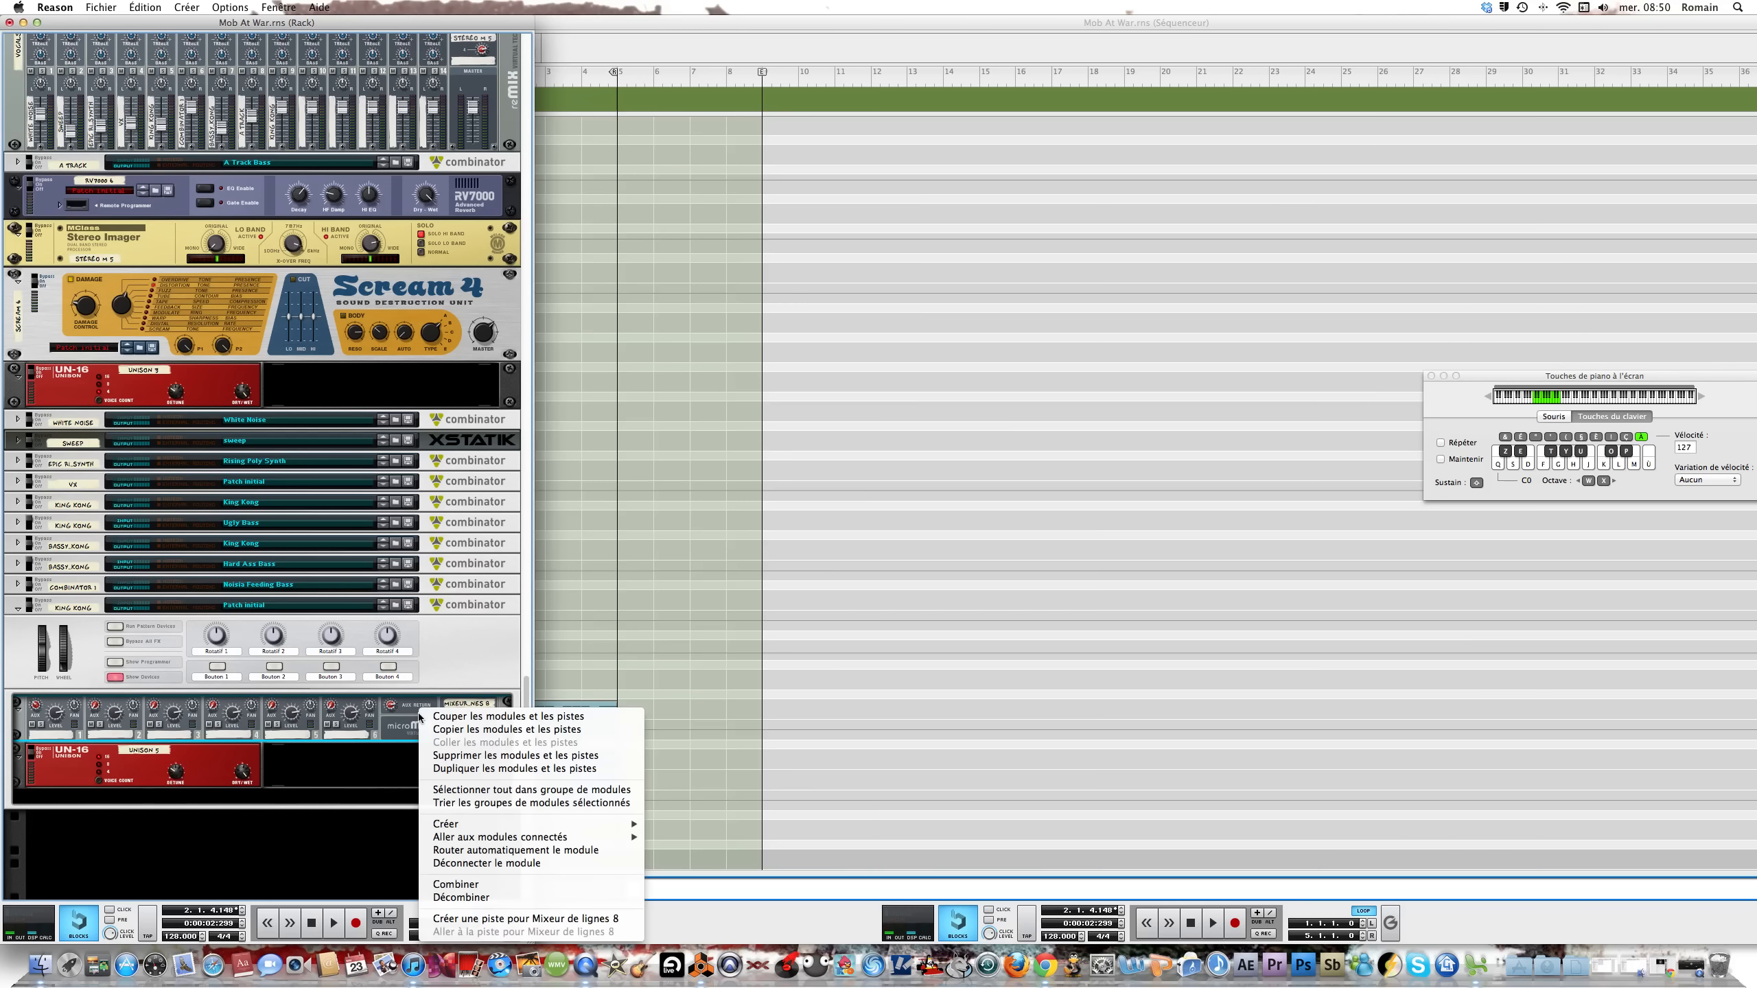
pyautogui.moveTo(536, 826)
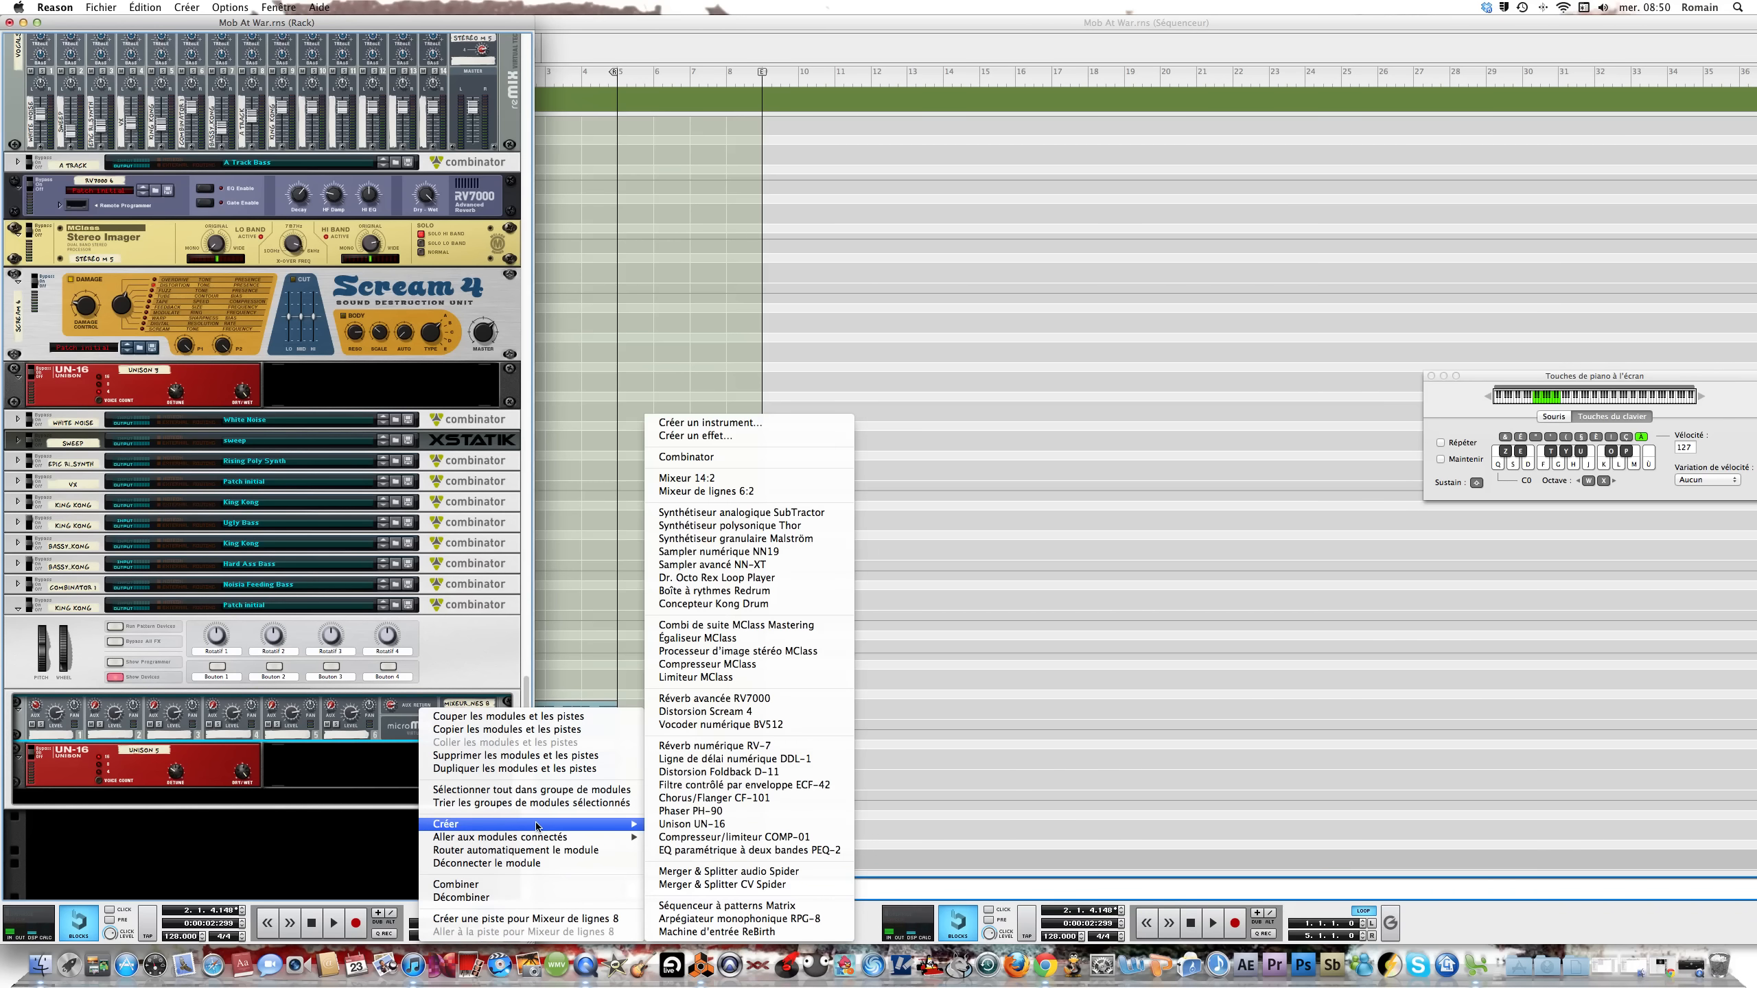
pyautogui.click(741, 540)
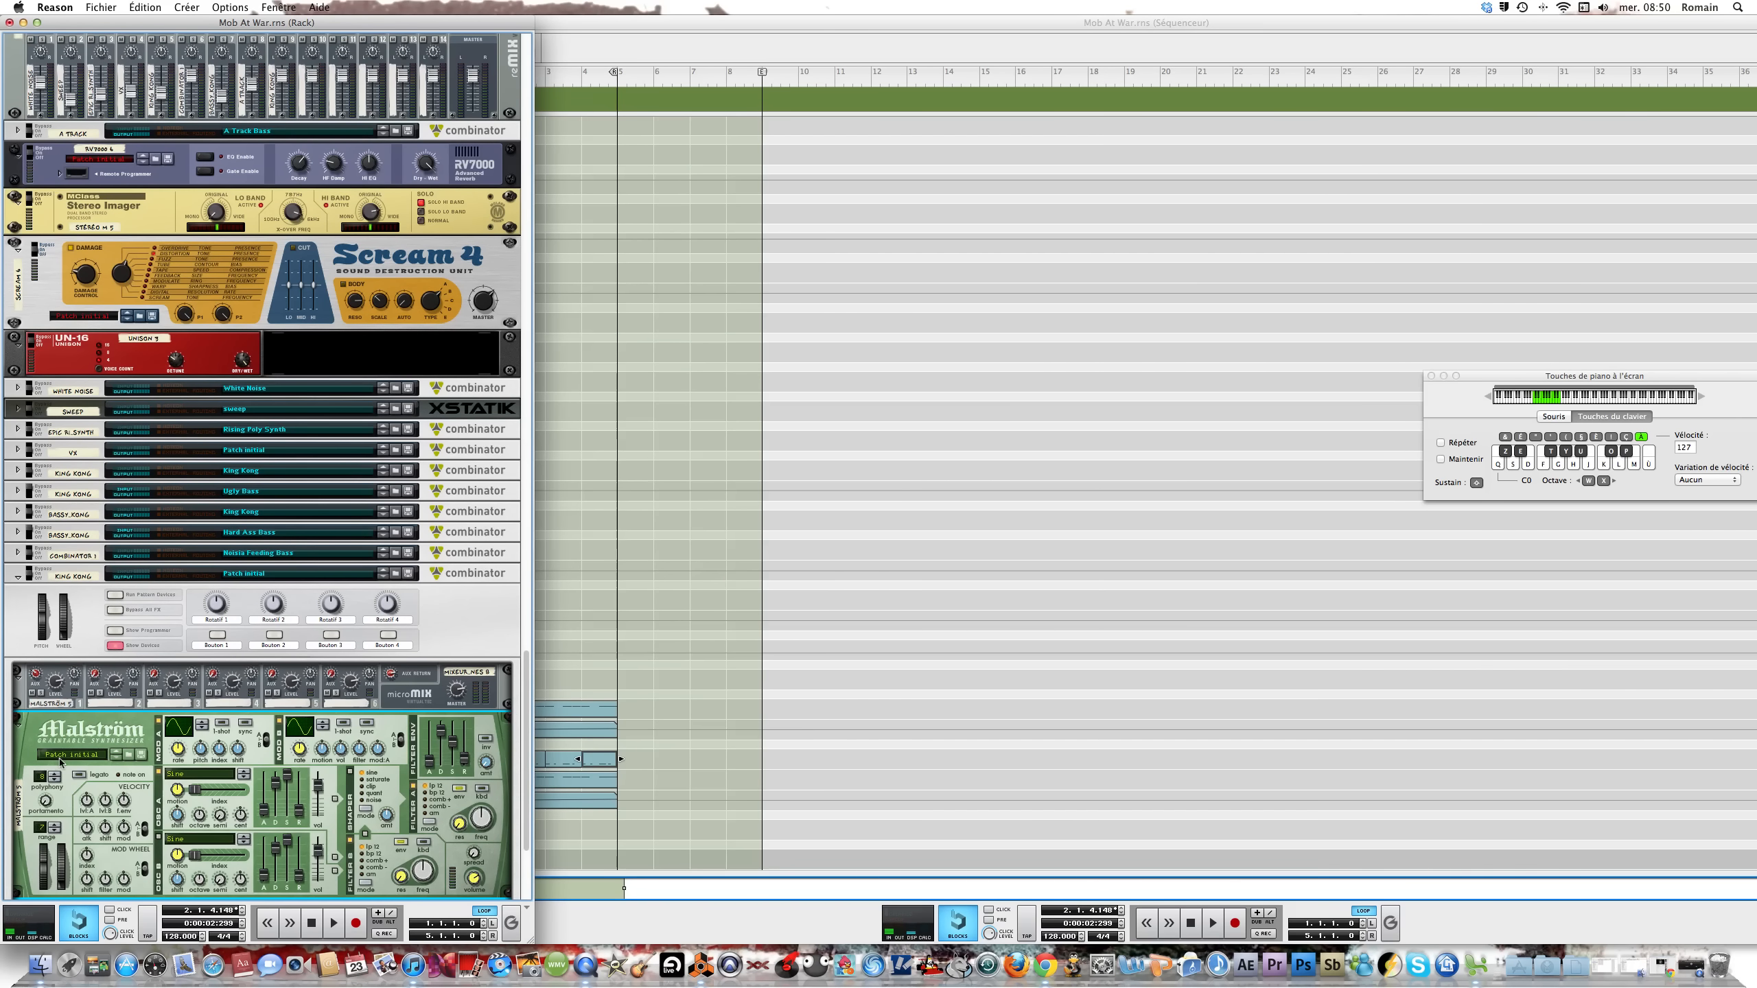
pyautogui.click(54, 8)
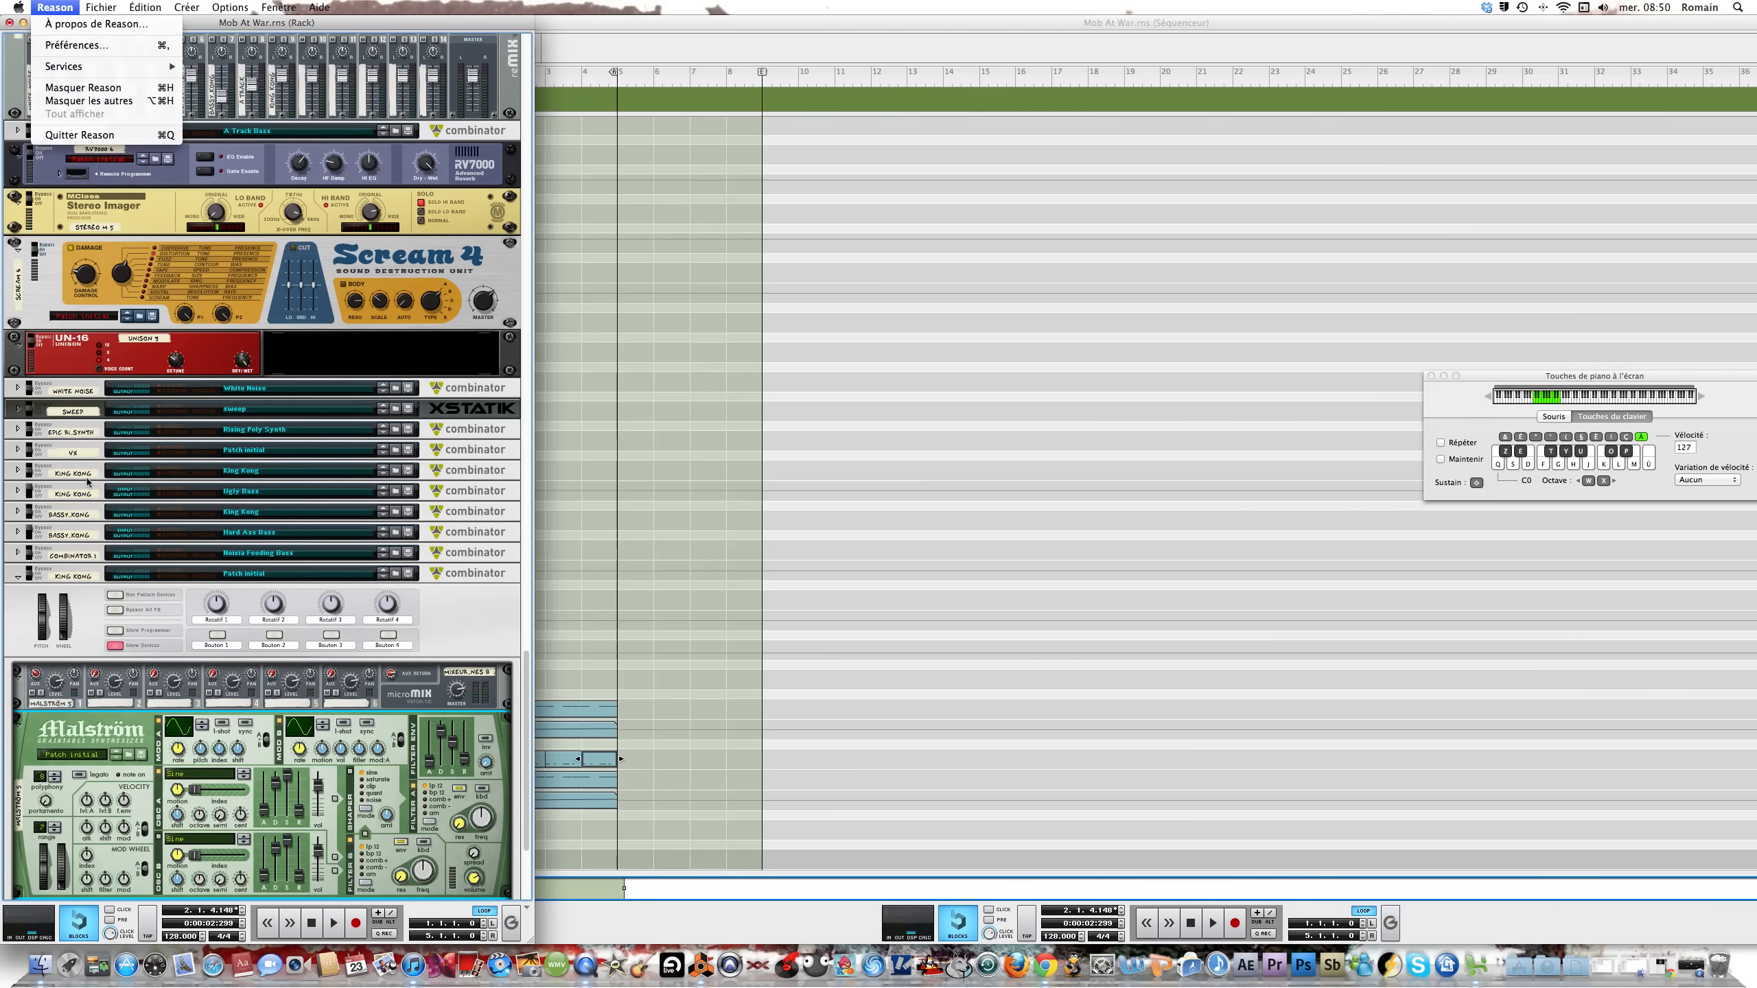
pyautogui.click(448, 685)
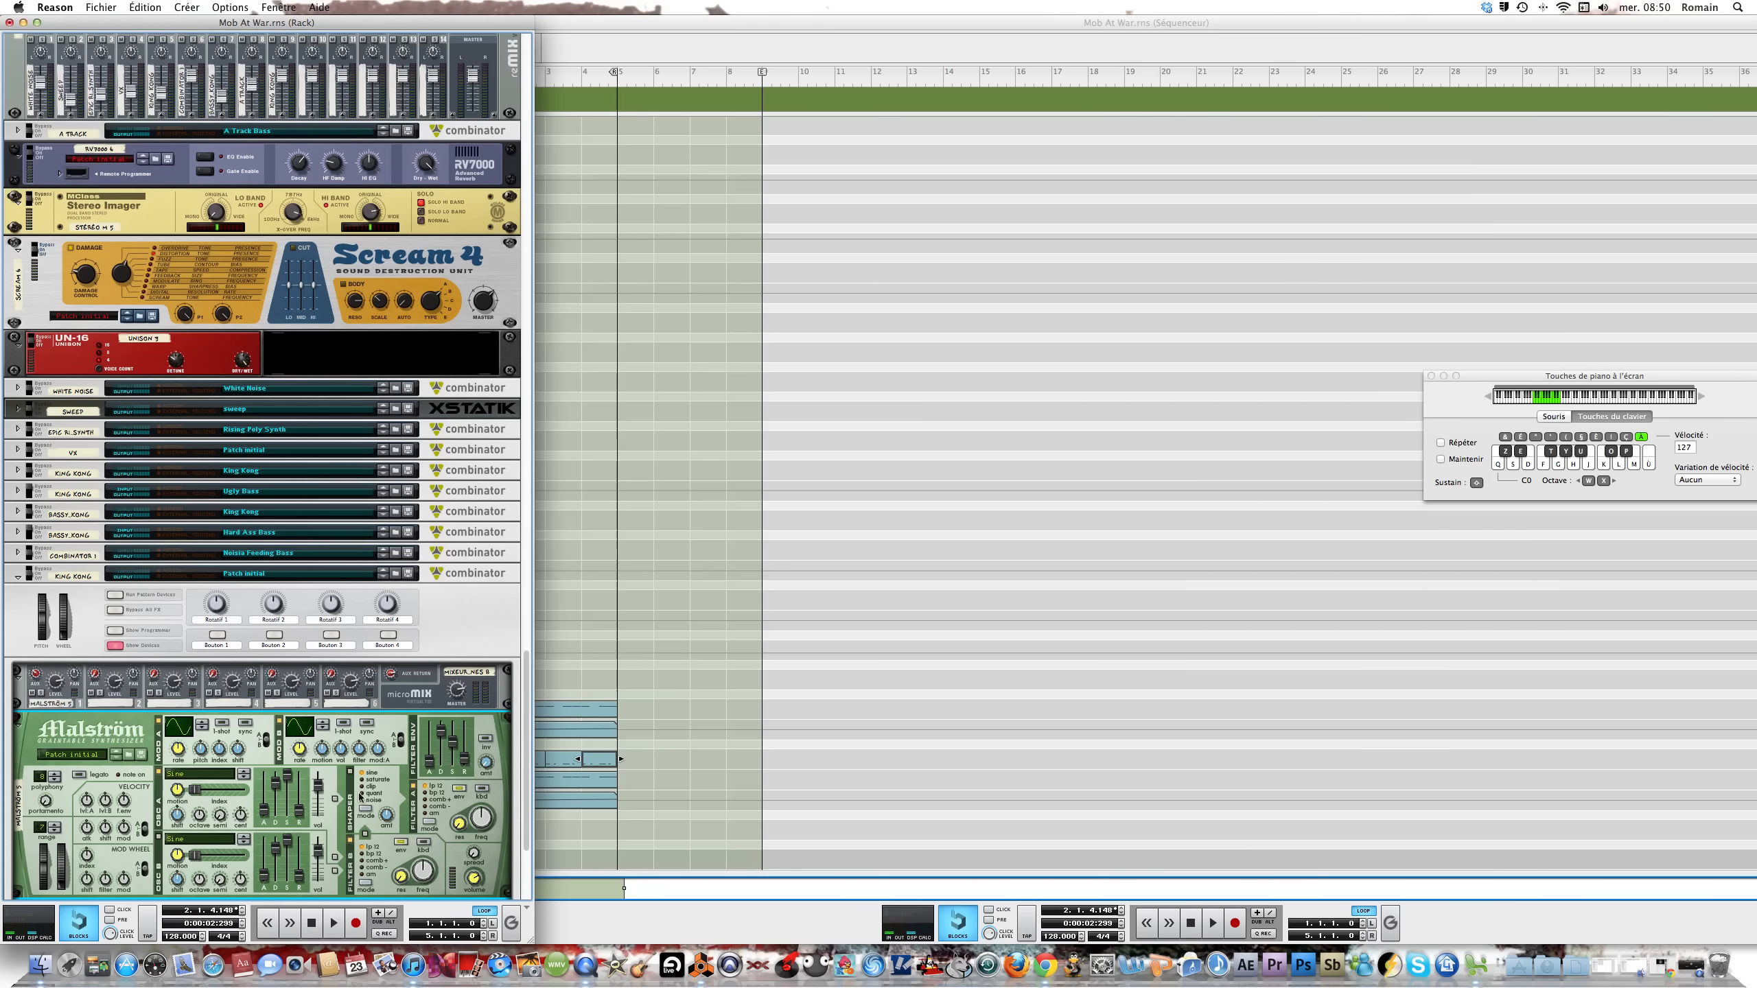
# Raise the on-screen piano's octave to C3 and play a test note on the Malström
pyautogui.scroll(-5, 359, 798)
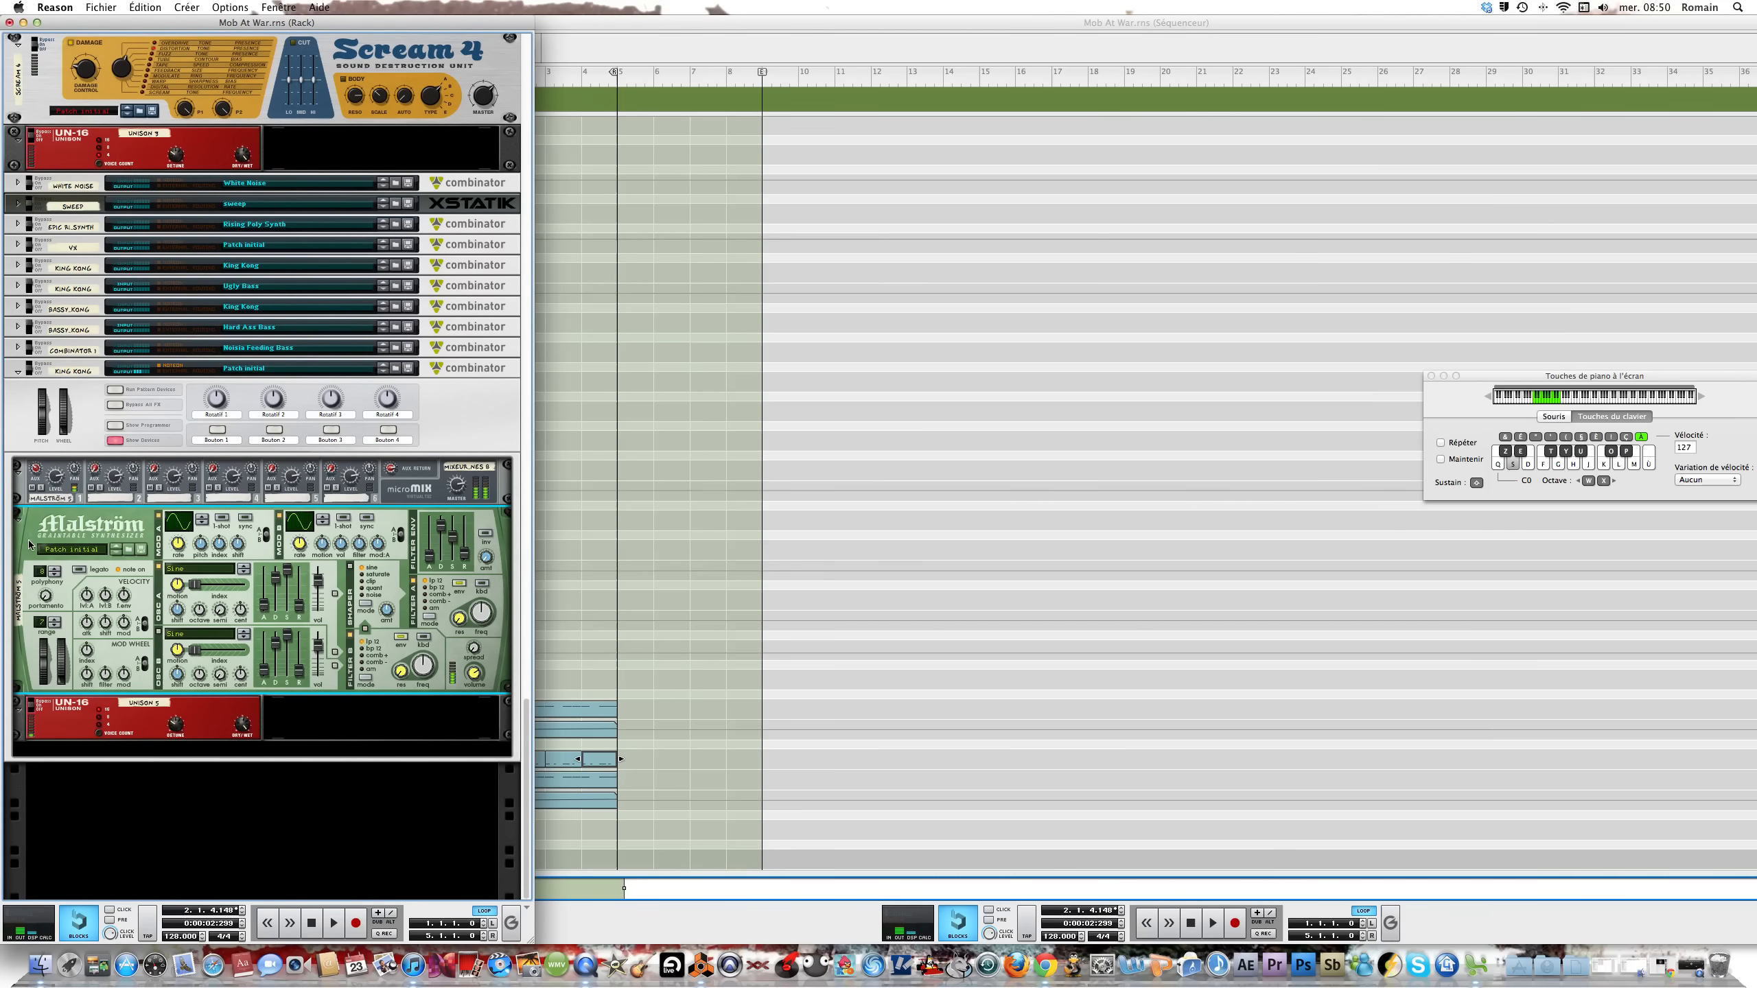
pyautogui.press('x')
pyautogui.press('x')
pyautogui.press('x')
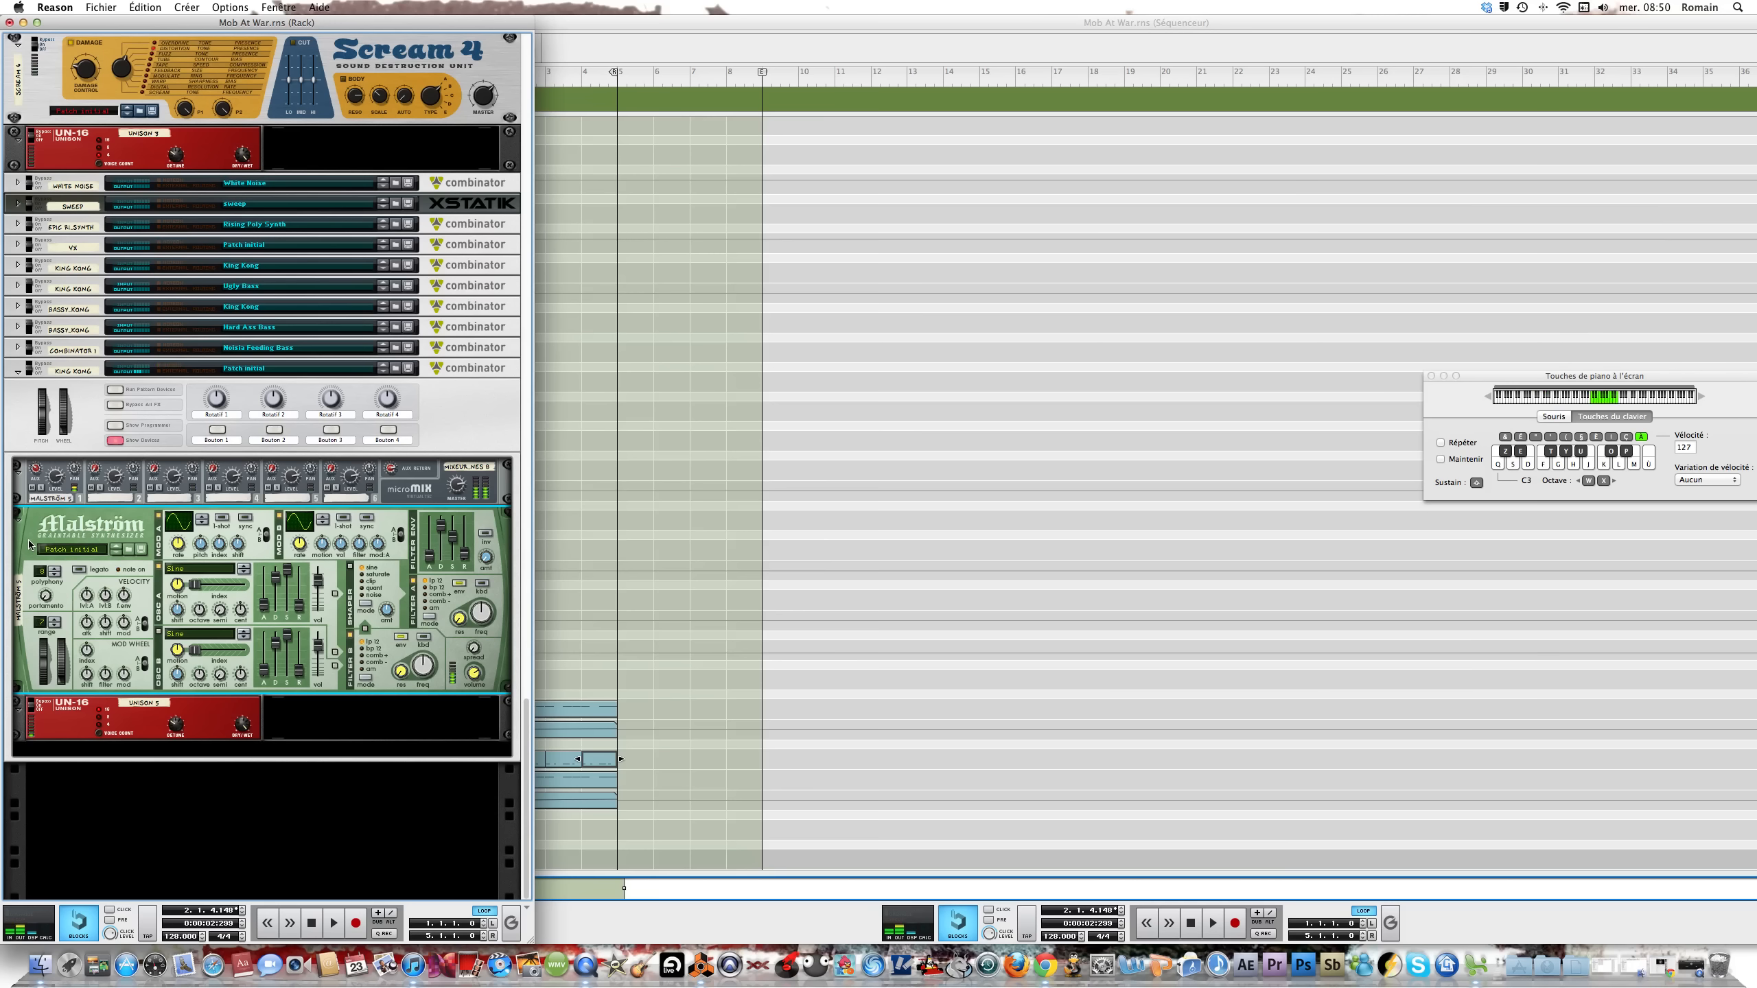
pyautogui.press('s')
# Raise the pitch bend range of the Malström step by step
pyautogui.click(686, 752)
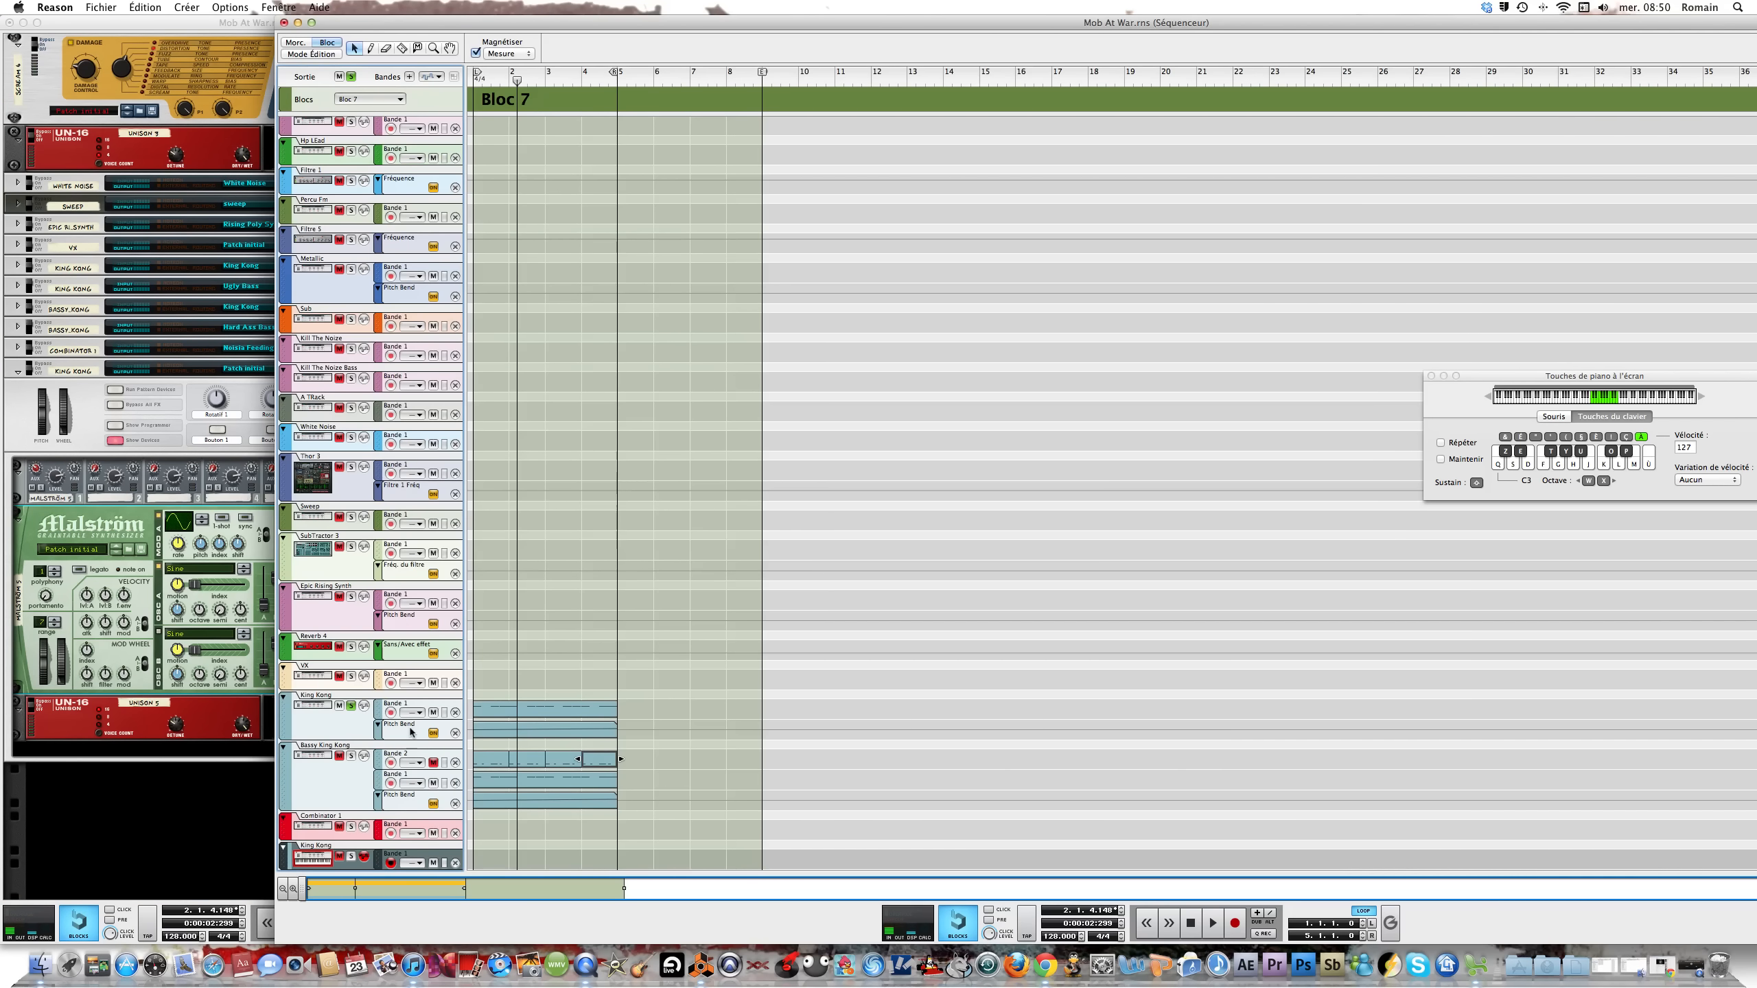
pyautogui.click(53, 656)
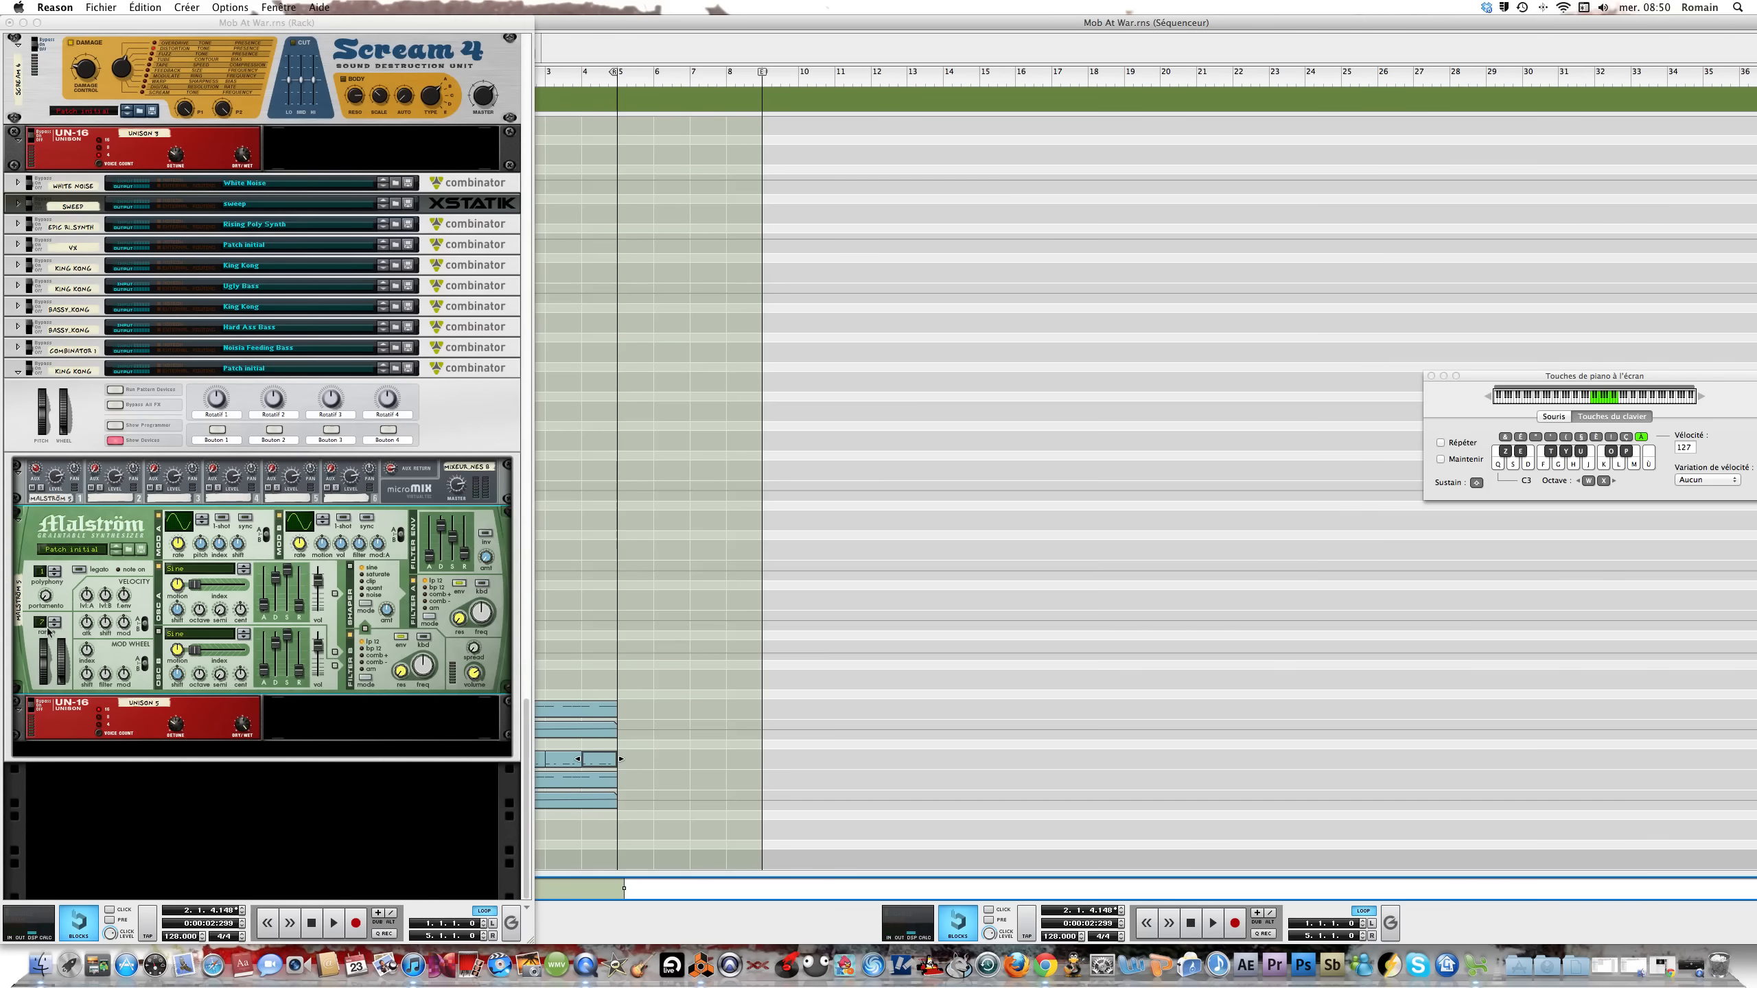
pyautogui.click(55, 620)
pyautogui.click(55, 620)
pyautogui.click(57, 621)
pyautogui.click(58, 620)
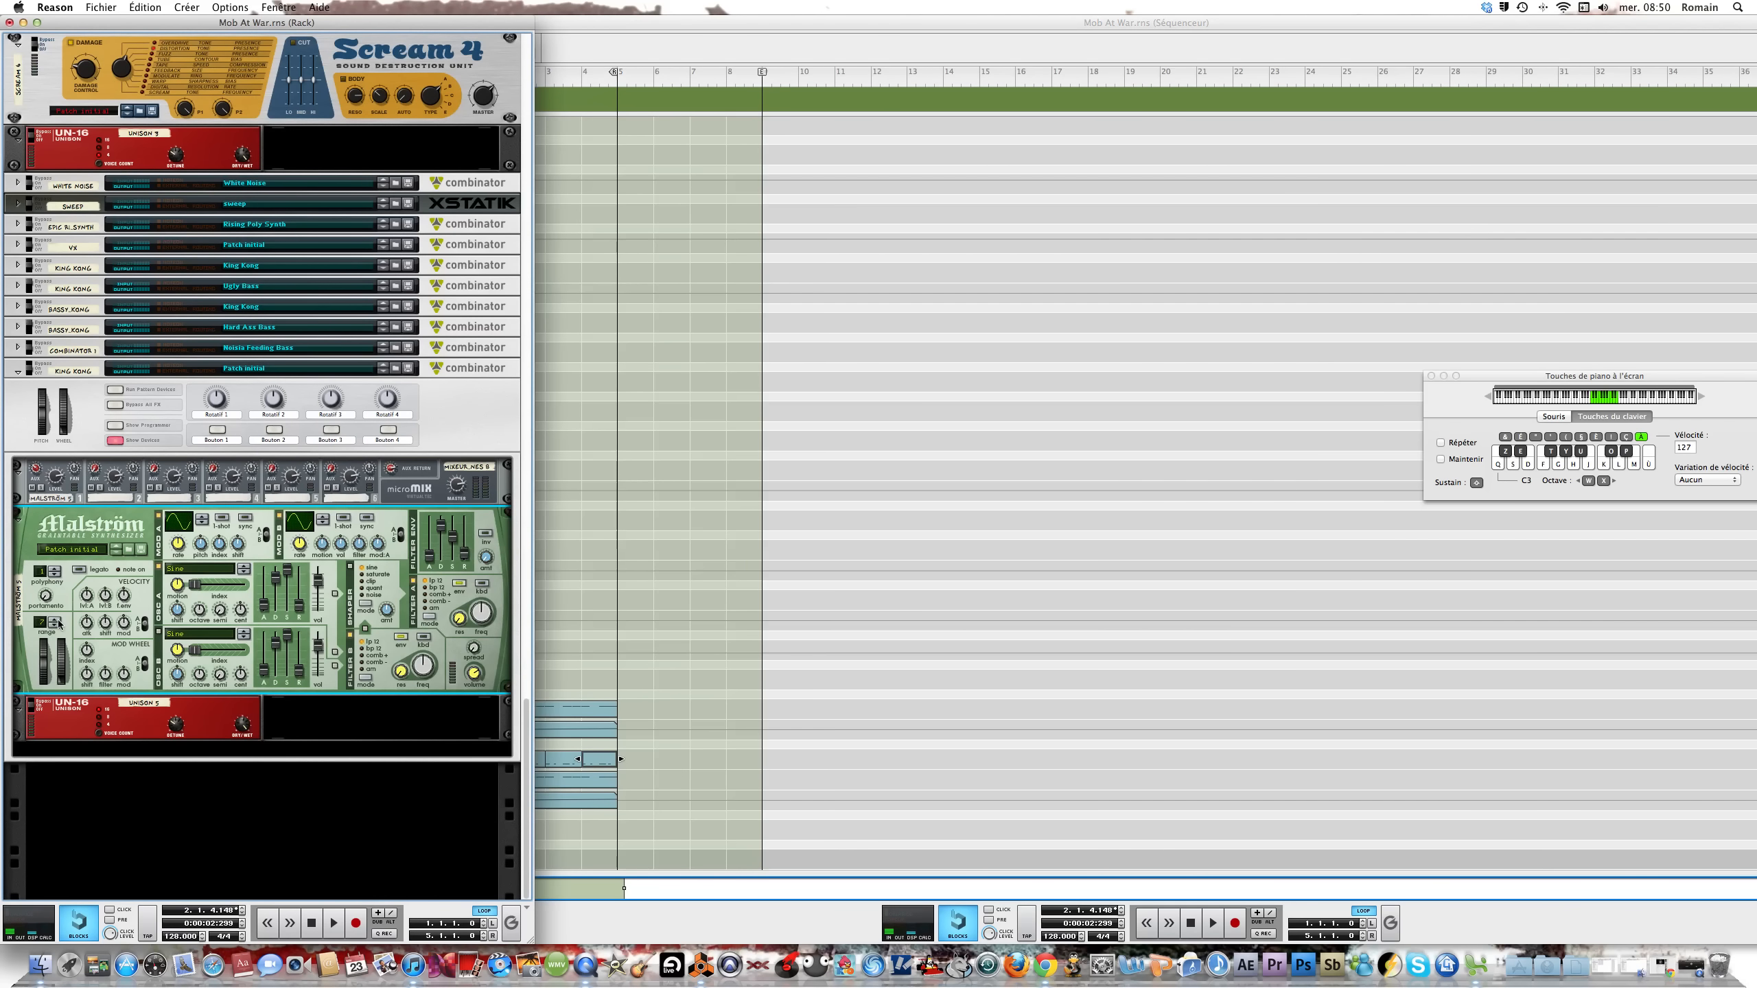
pyautogui.click(58, 621)
pyautogui.click(58, 621)
pyautogui.click(59, 621)
pyautogui.click(59, 621)
pyautogui.click(59, 621)
pyautogui.click(58, 621)
pyautogui.click(58, 622)
pyautogui.click(58, 622)
# Switch on the Malström's oscillator B and set oscillator A to the Square*4 waveform
pyautogui.click(160, 635)
pyautogui.click(197, 573)
pyautogui.click(205, 602)
# Set oscillator A's octave to 2 and play test notes to hear the sound
pyautogui.moveTo(175, 602)
pyautogui.moveTo(177, 615); pyautogui.dragTo(177, 617)
pyautogui.moveTo(200, 621)
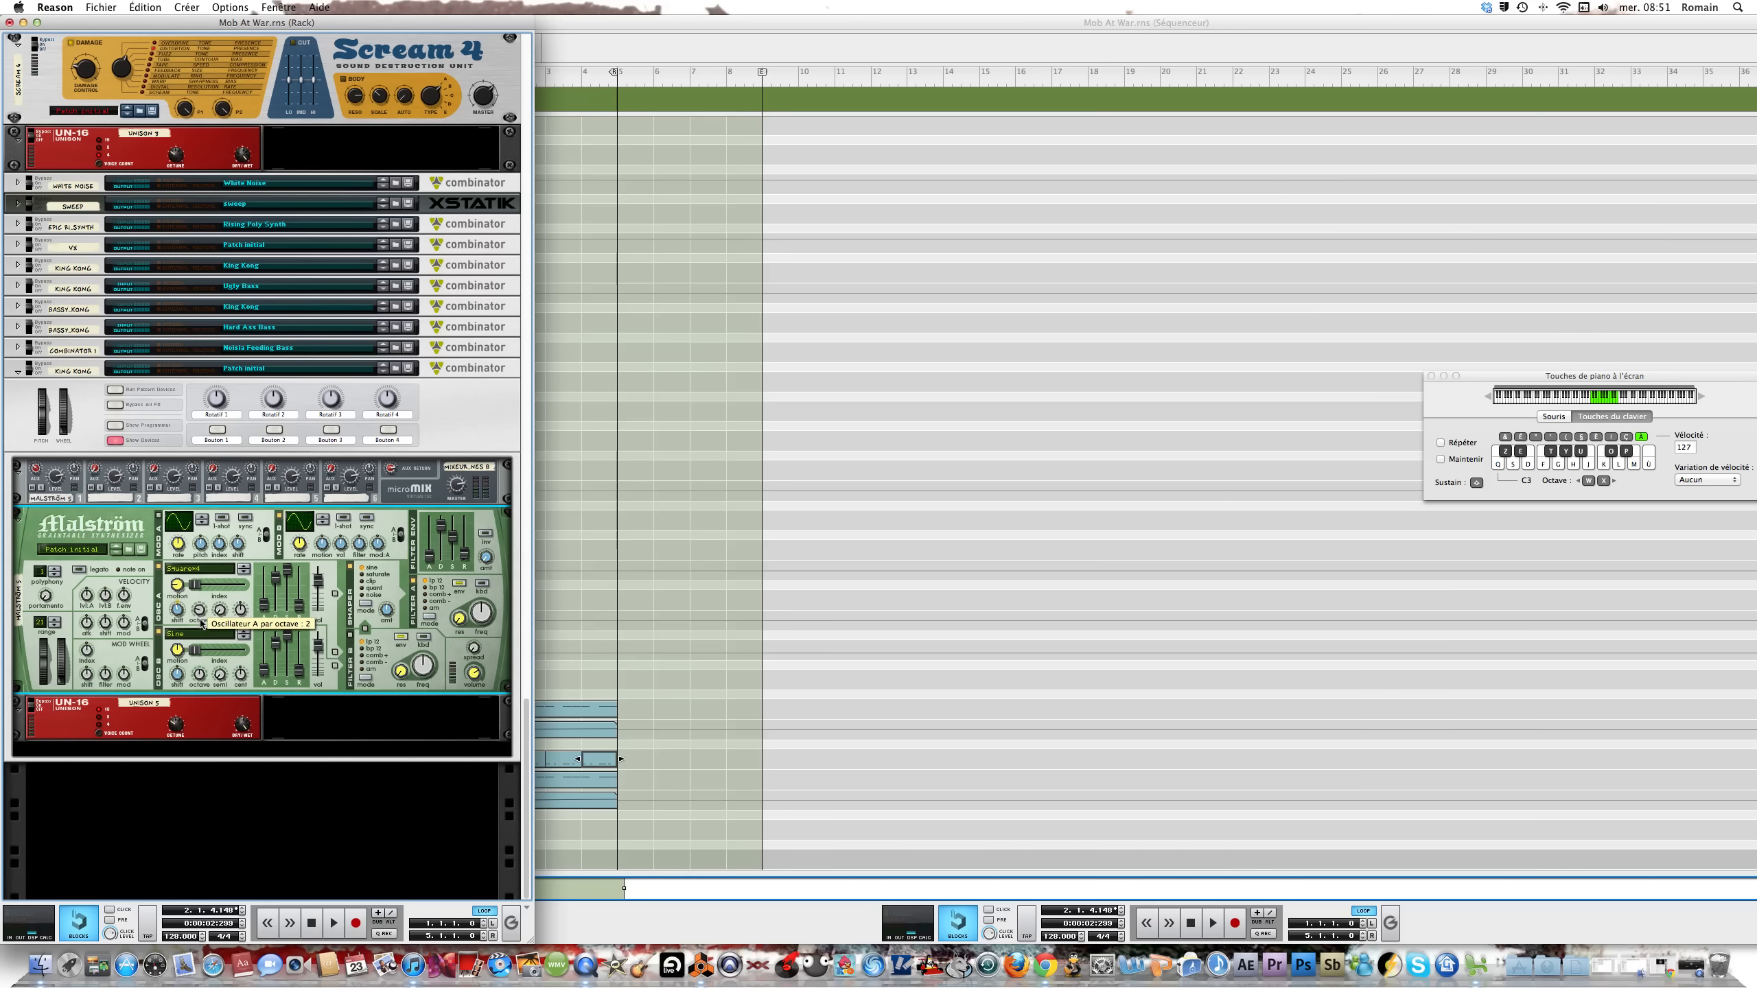
pyautogui.press('s')
pyautogui.press('s')
pyautogui.press('s')
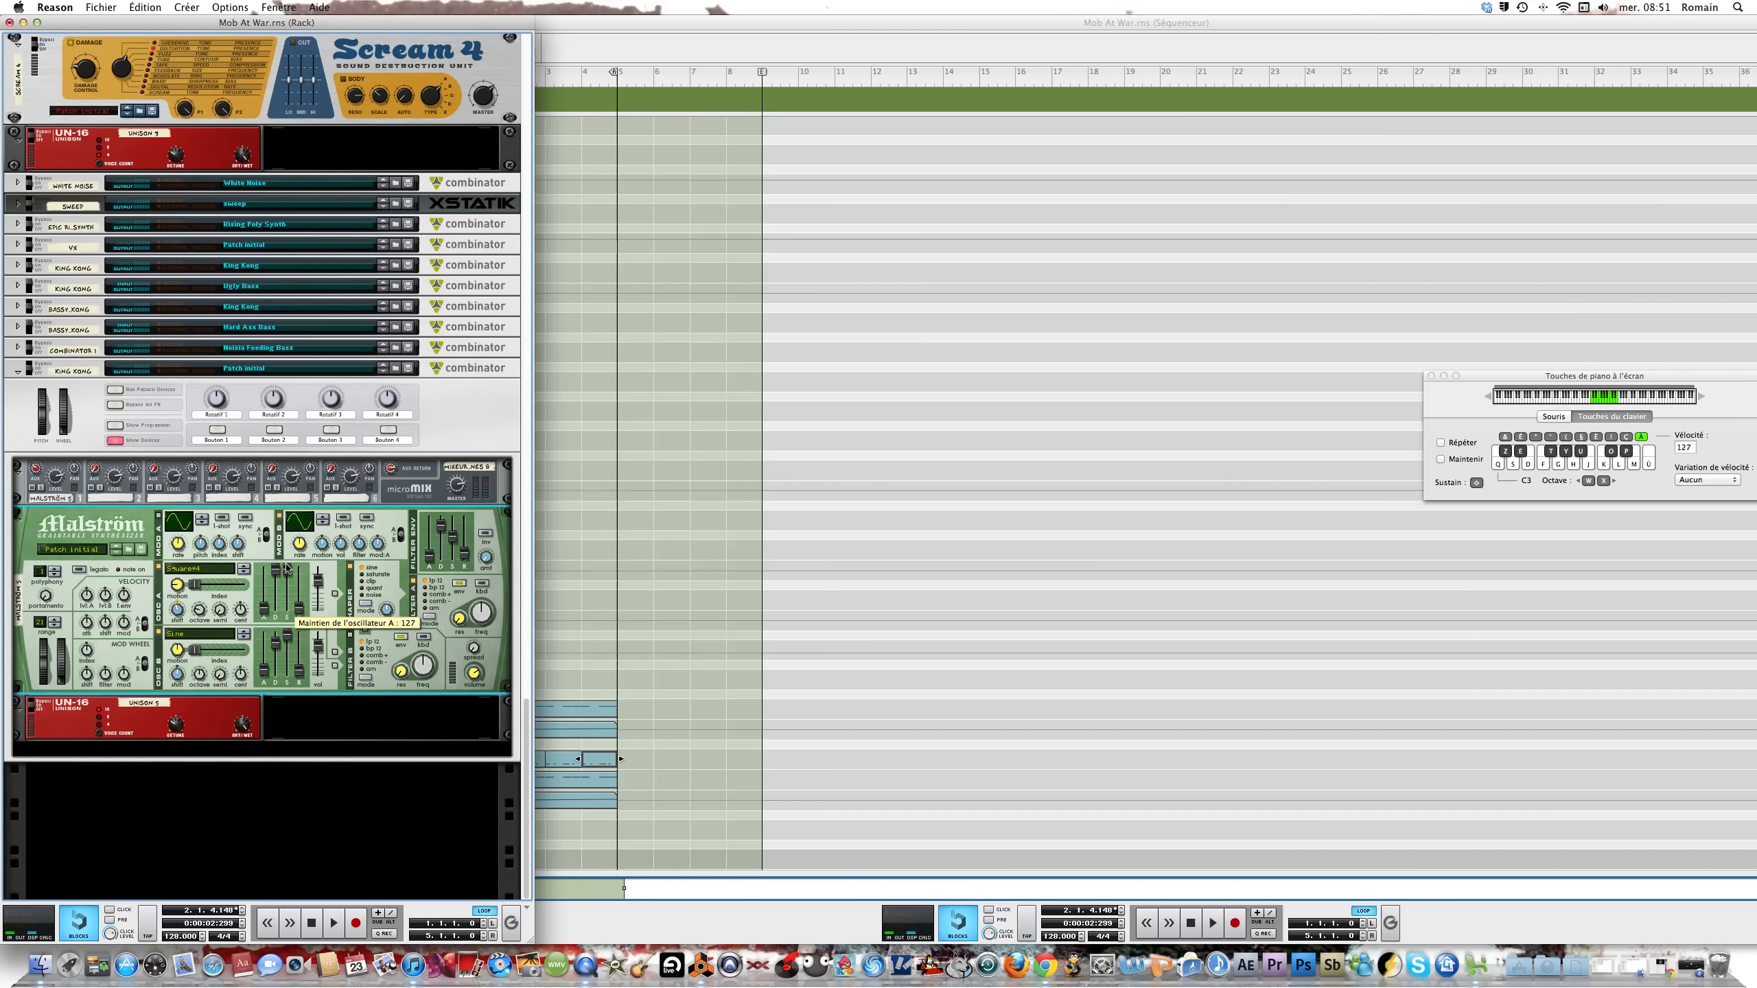
# Set the Malström's oscillator B to the Sawtooth*16 waveform
pyautogui.click(207, 635)
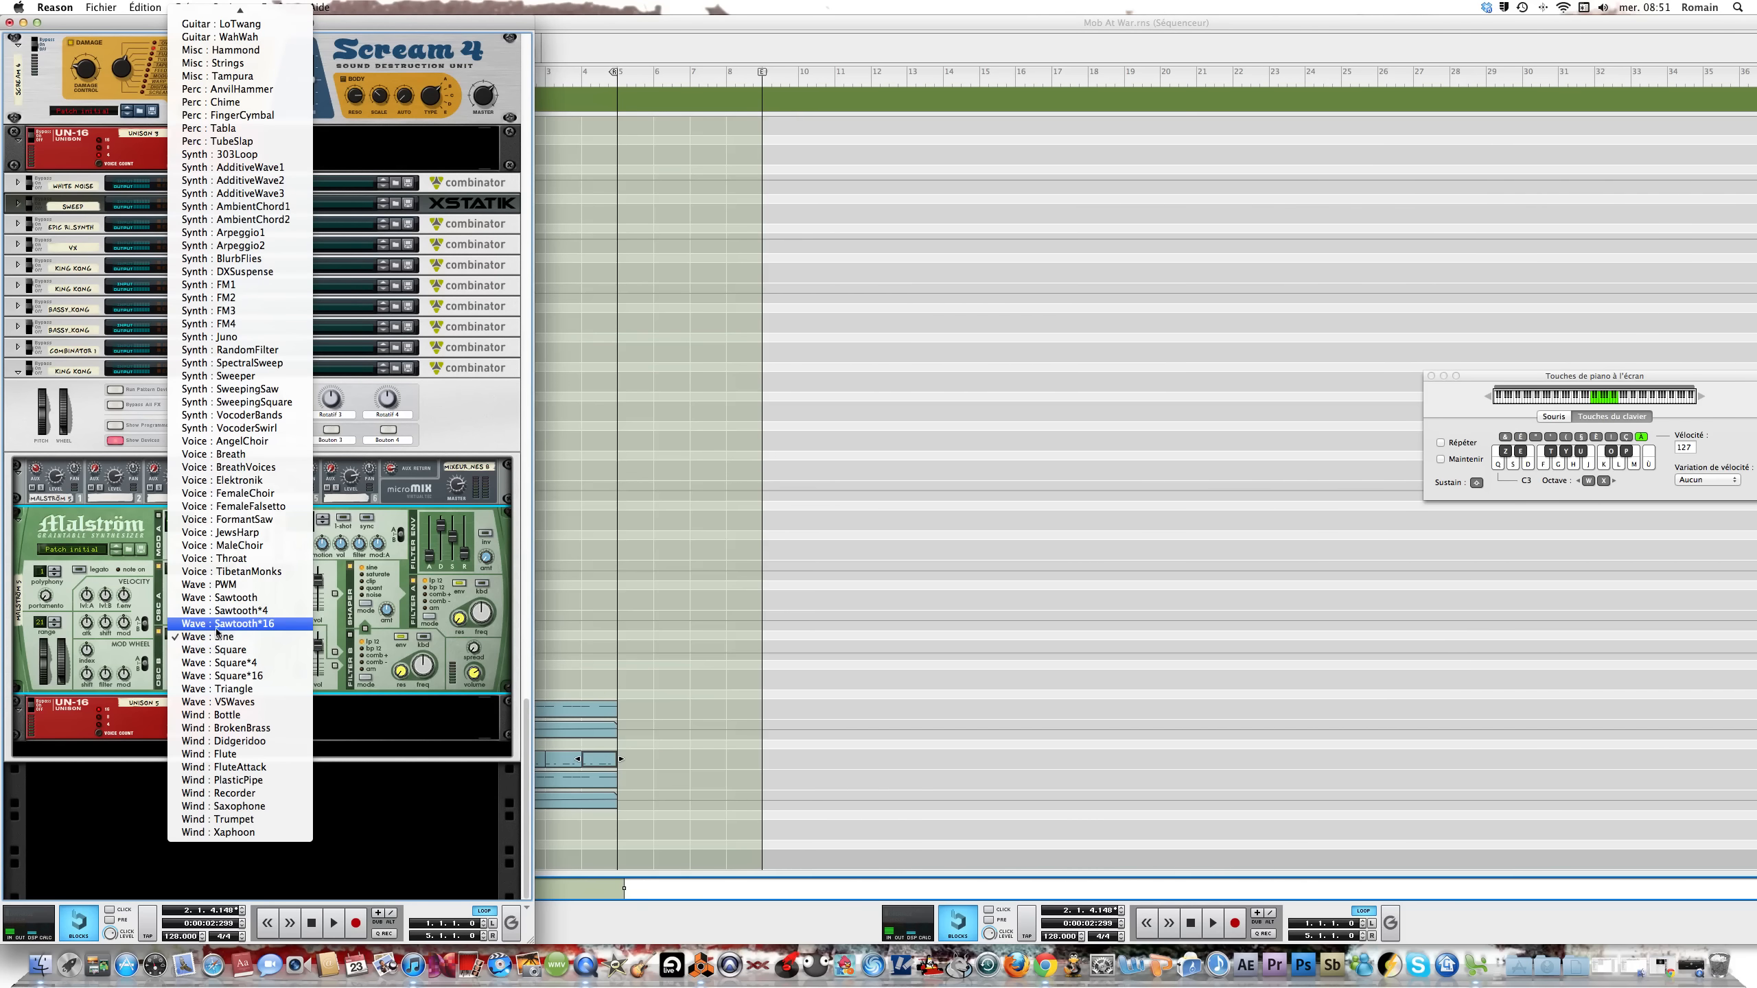
pyautogui.click(216, 626)
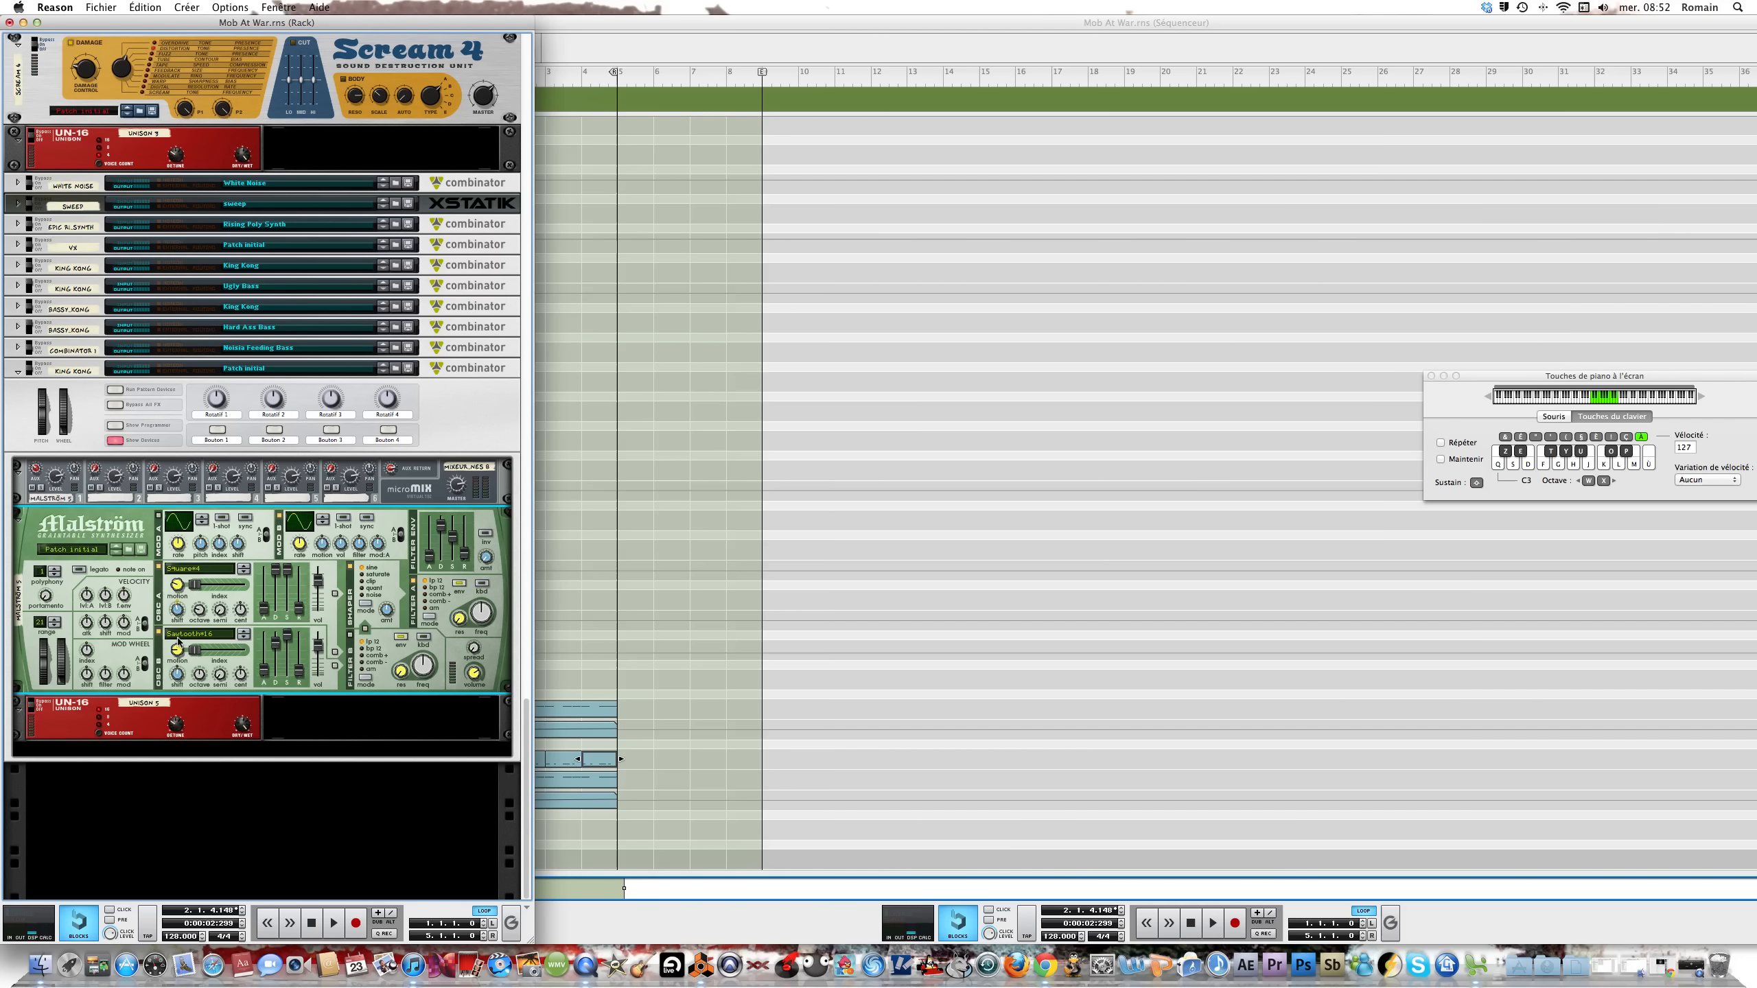
# Adjust the motion, index, shift and octave of the Malström's oscillator B and play test notes
pyautogui.moveTo(177, 586); pyautogui.dragTo(178, 657)
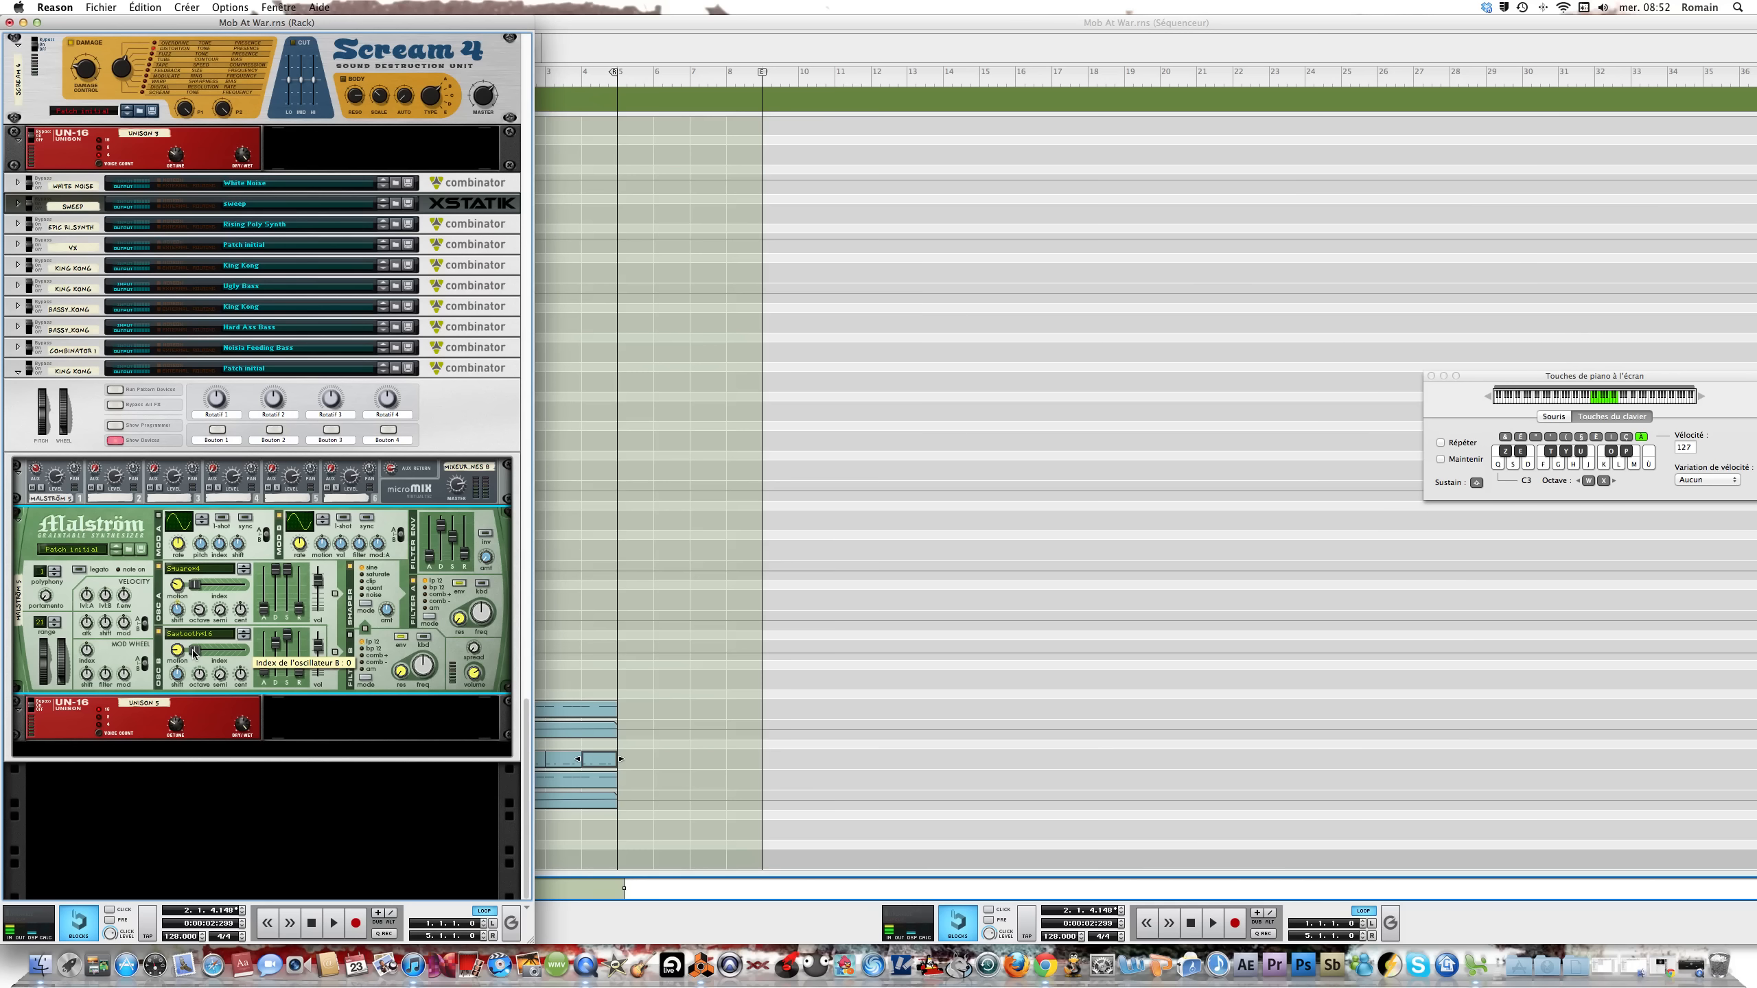
pyautogui.moveTo(194, 653); pyautogui.dragTo(201, 654)
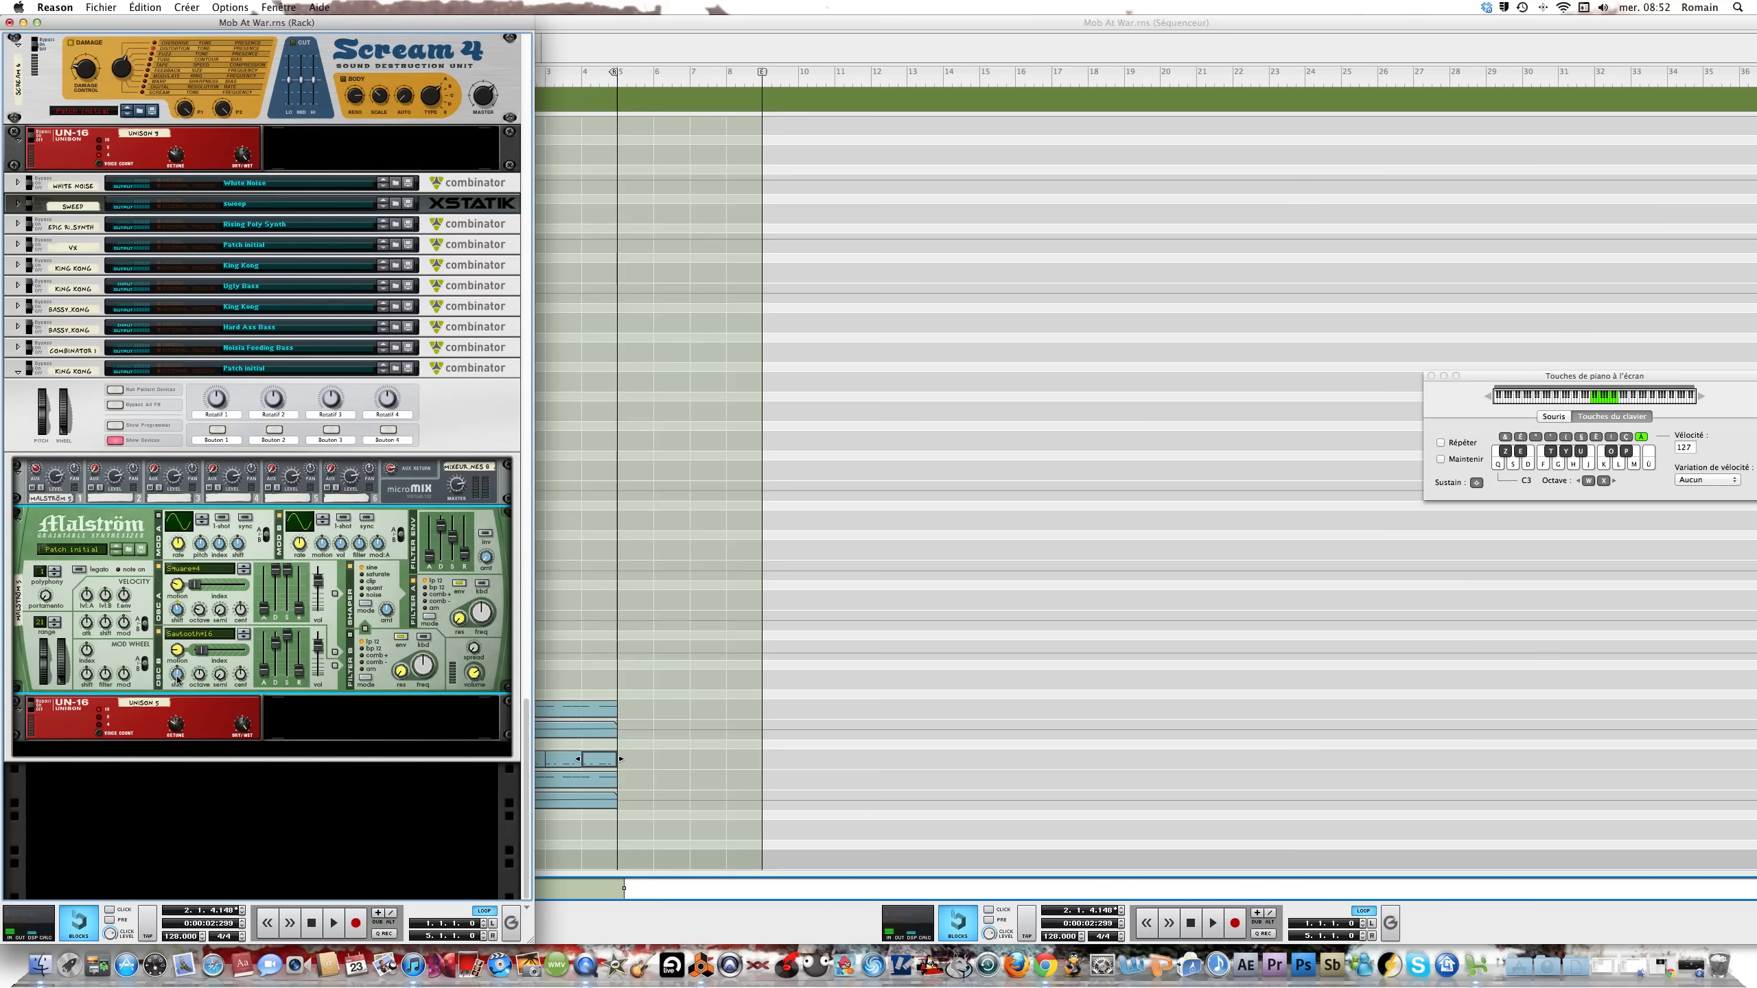
pyautogui.moveTo(177, 676); pyautogui.dragTo(177, 681)
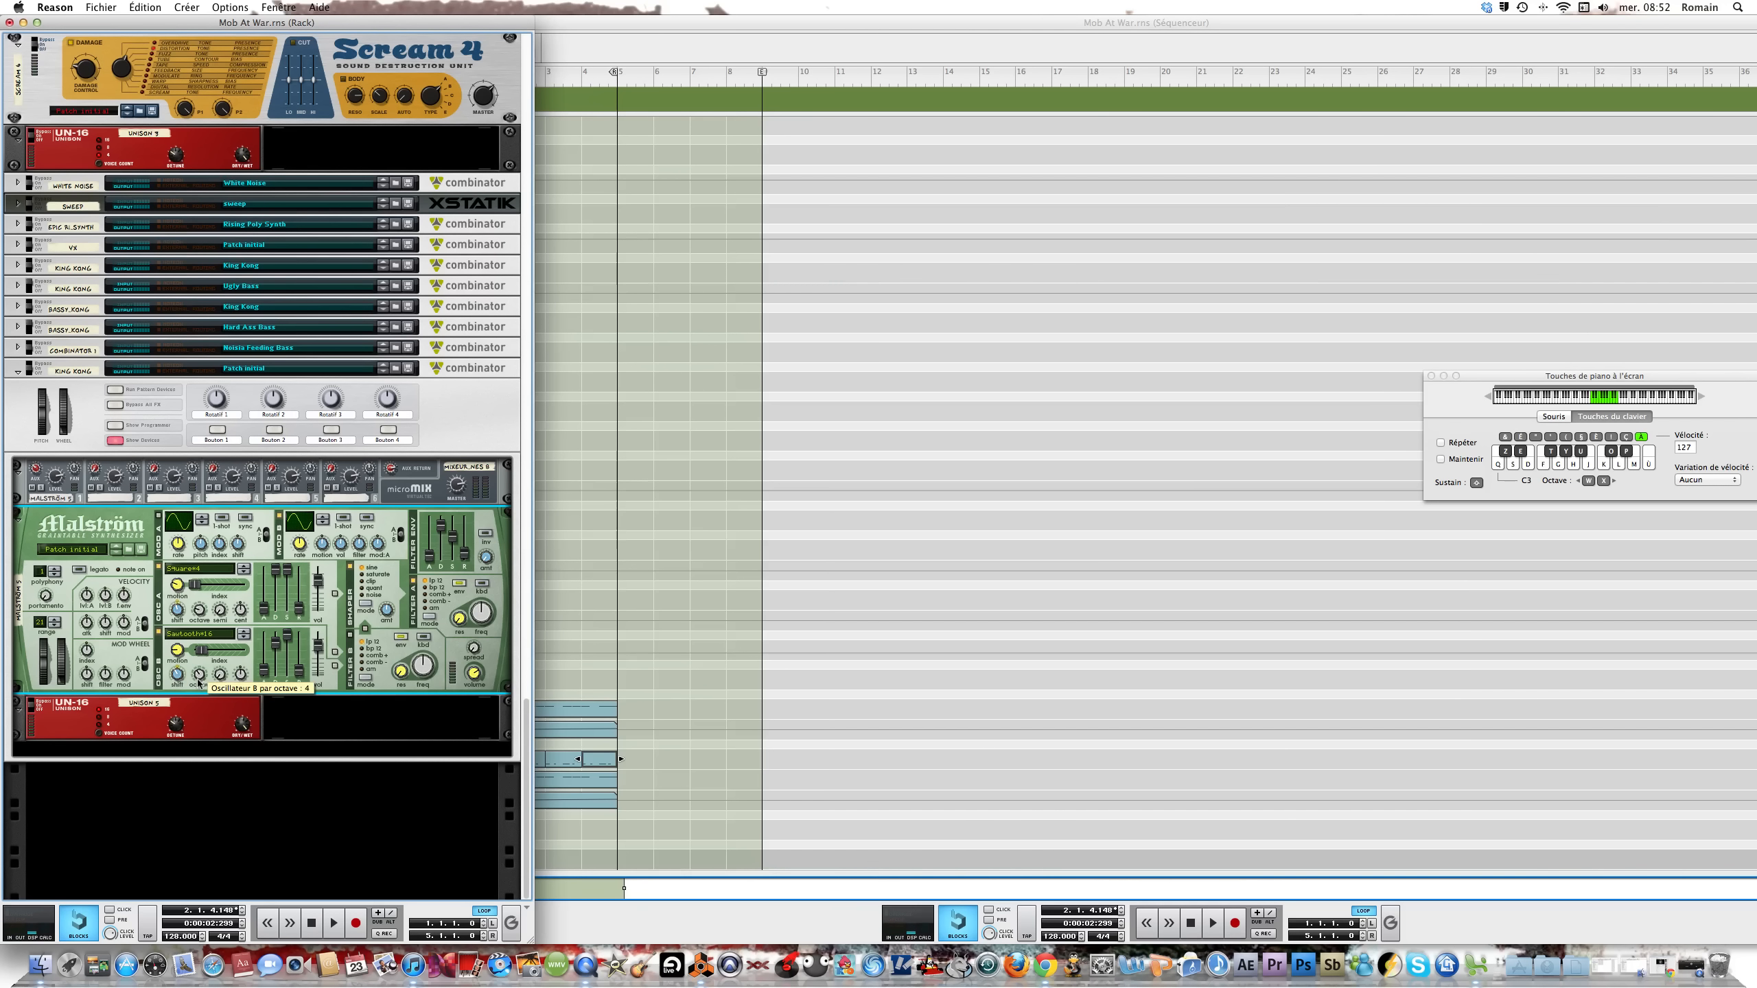
pyautogui.moveTo(199, 683); pyautogui.dragTo(200, 689)
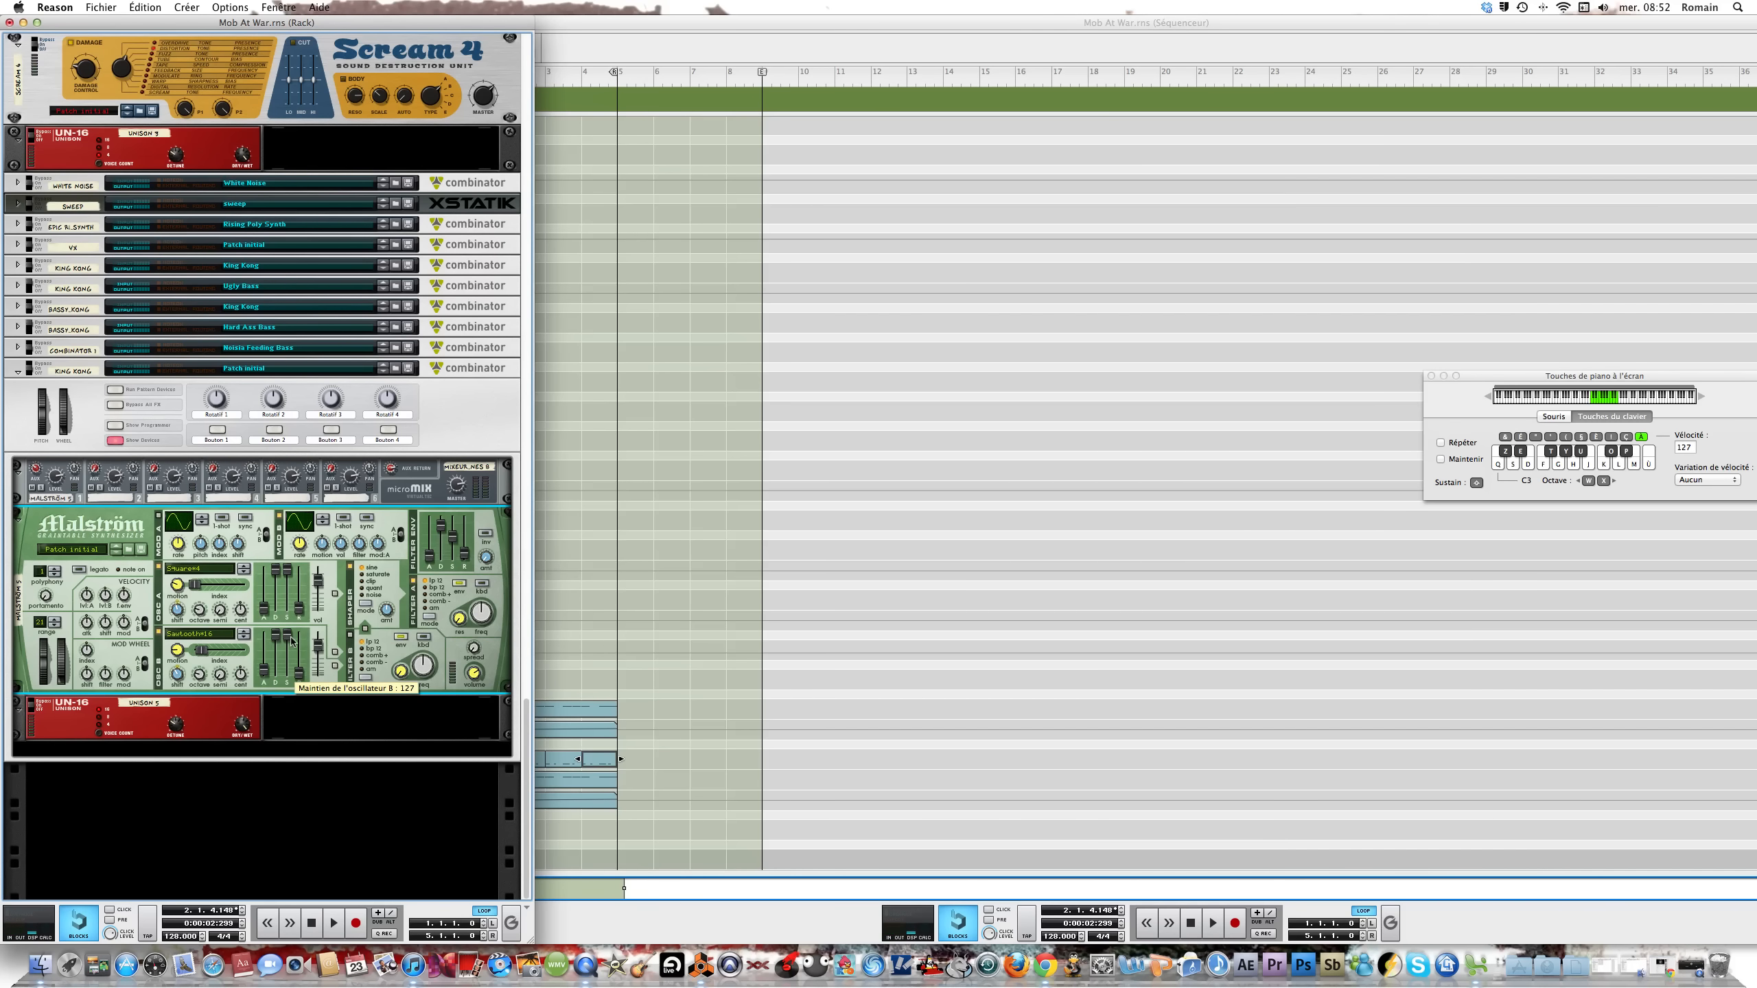
pyautogui.press('d')
pyautogui.press('d')
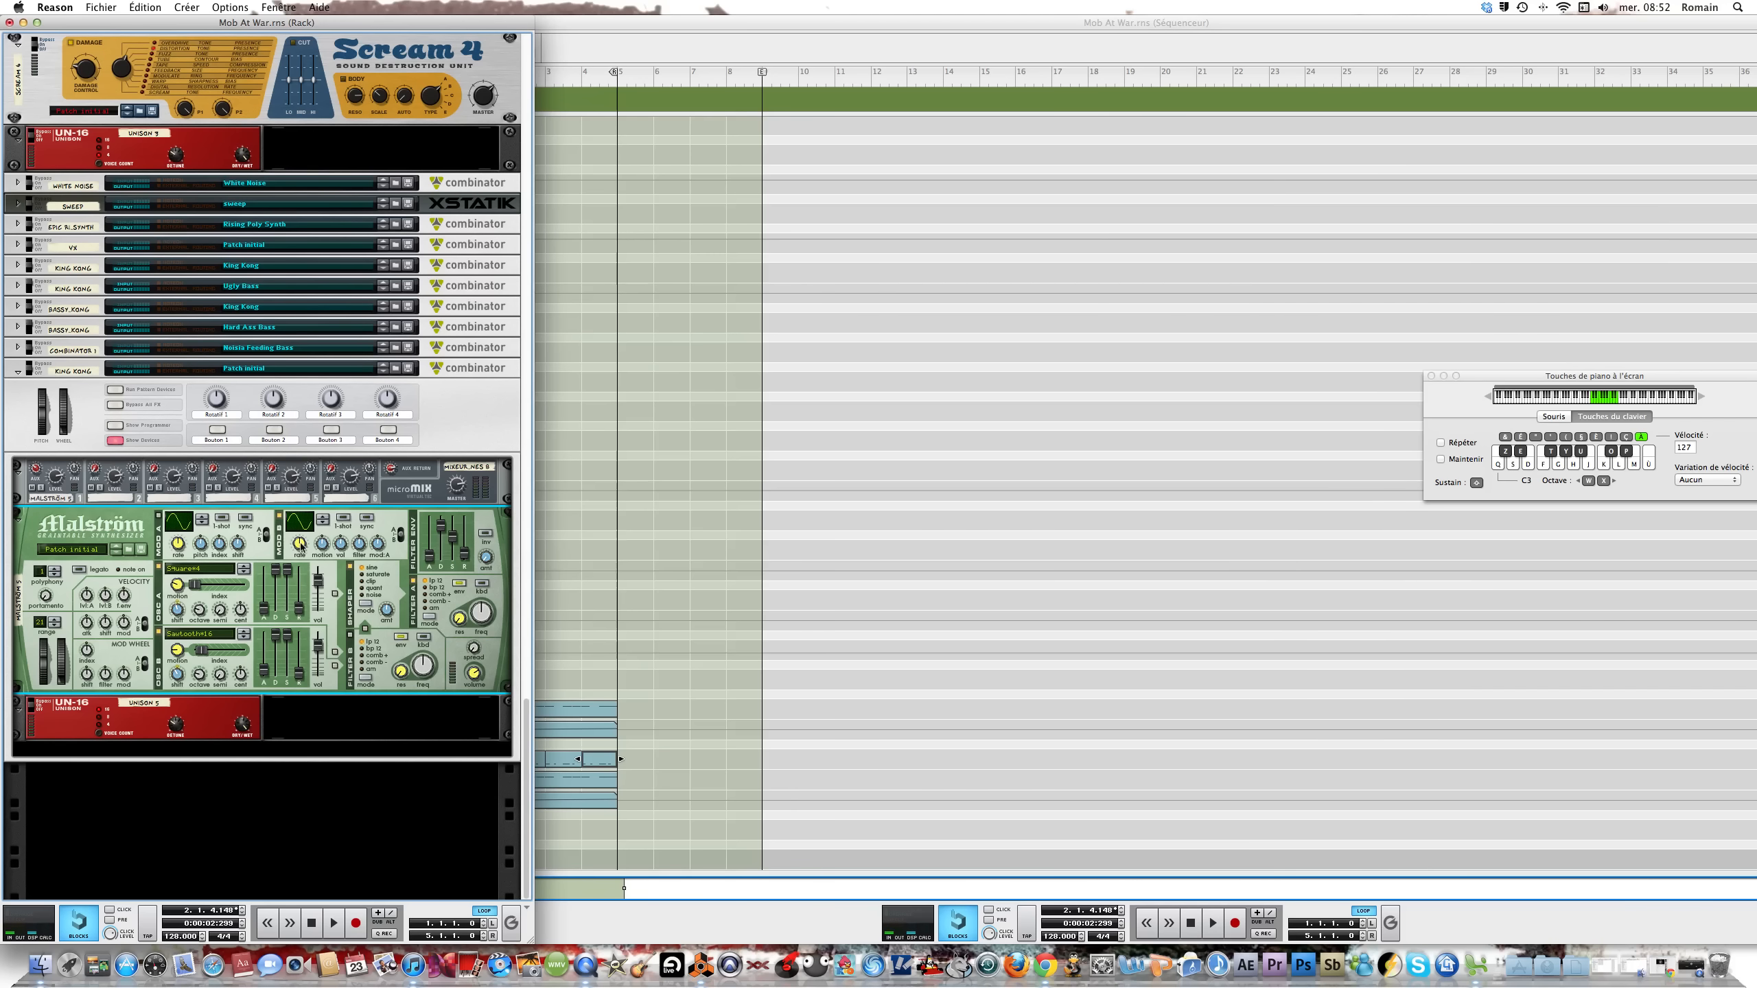
# Switch on tempo sync for the Malström's modulator B and adjust its rate
pyautogui.click(367, 518)
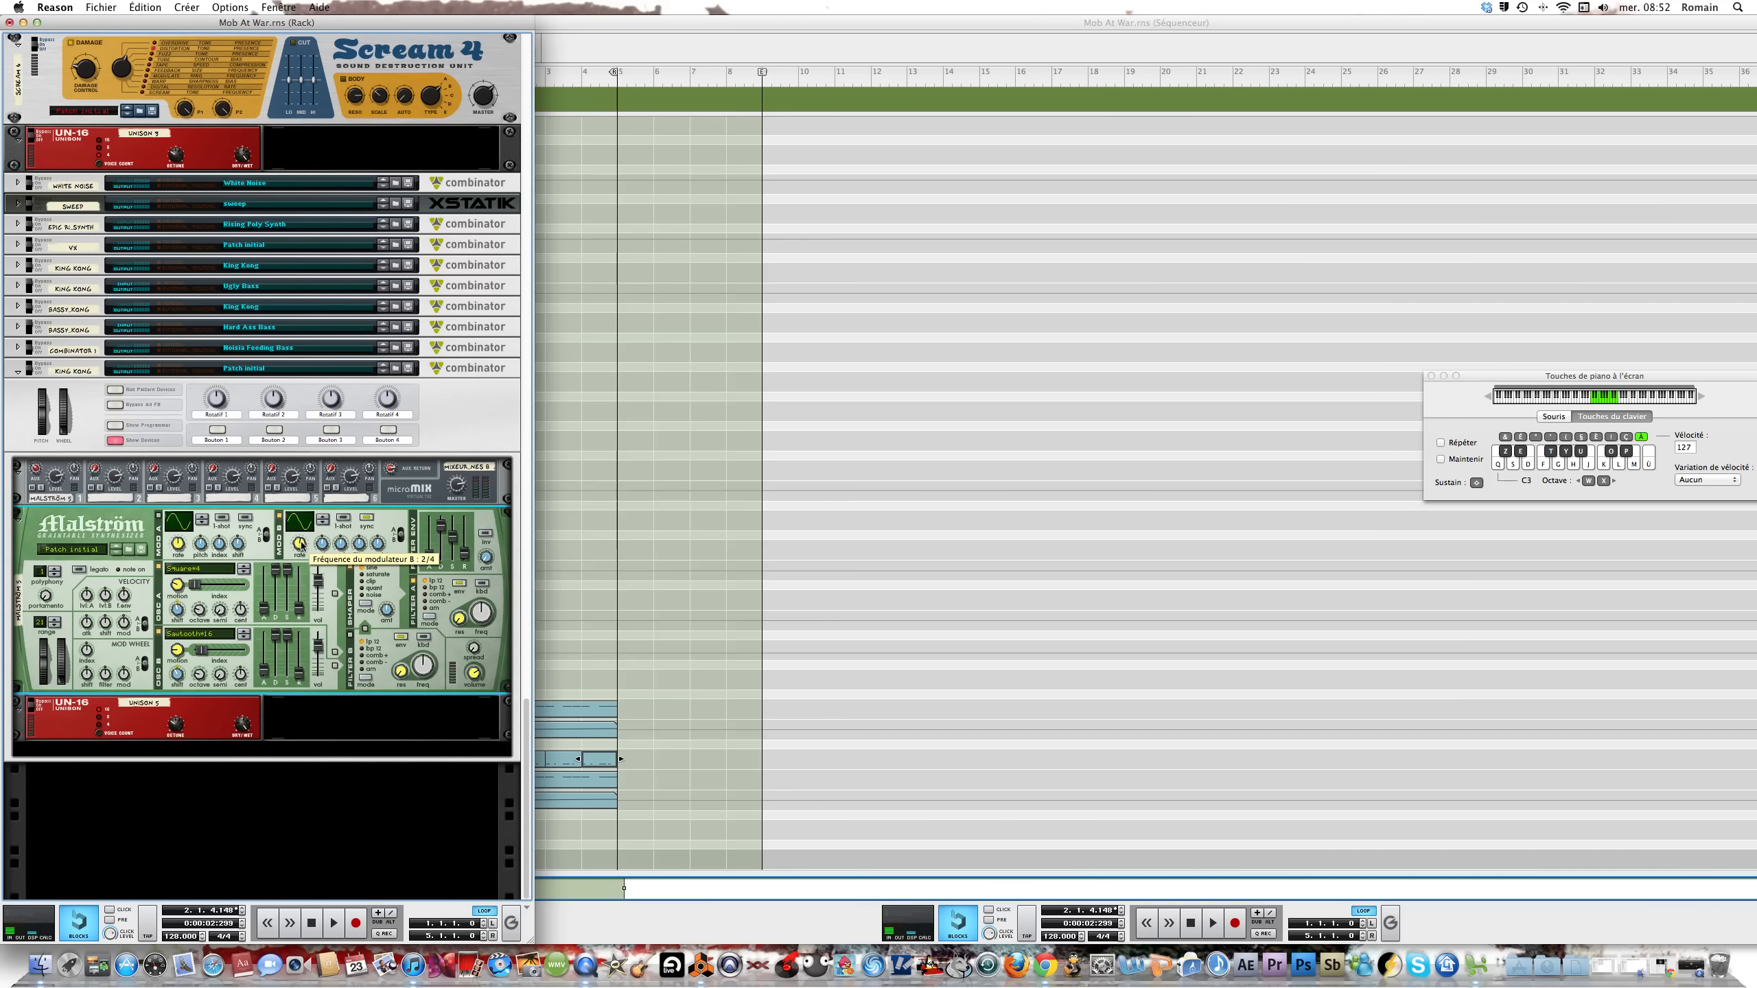
pyautogui.scroll(-1, 300, 546)
pyautogui.scroll(-1, 301, 545)
pyautogui.scroll(2, 300, 545)
pyautogui.scroll(-5, 299, 544)
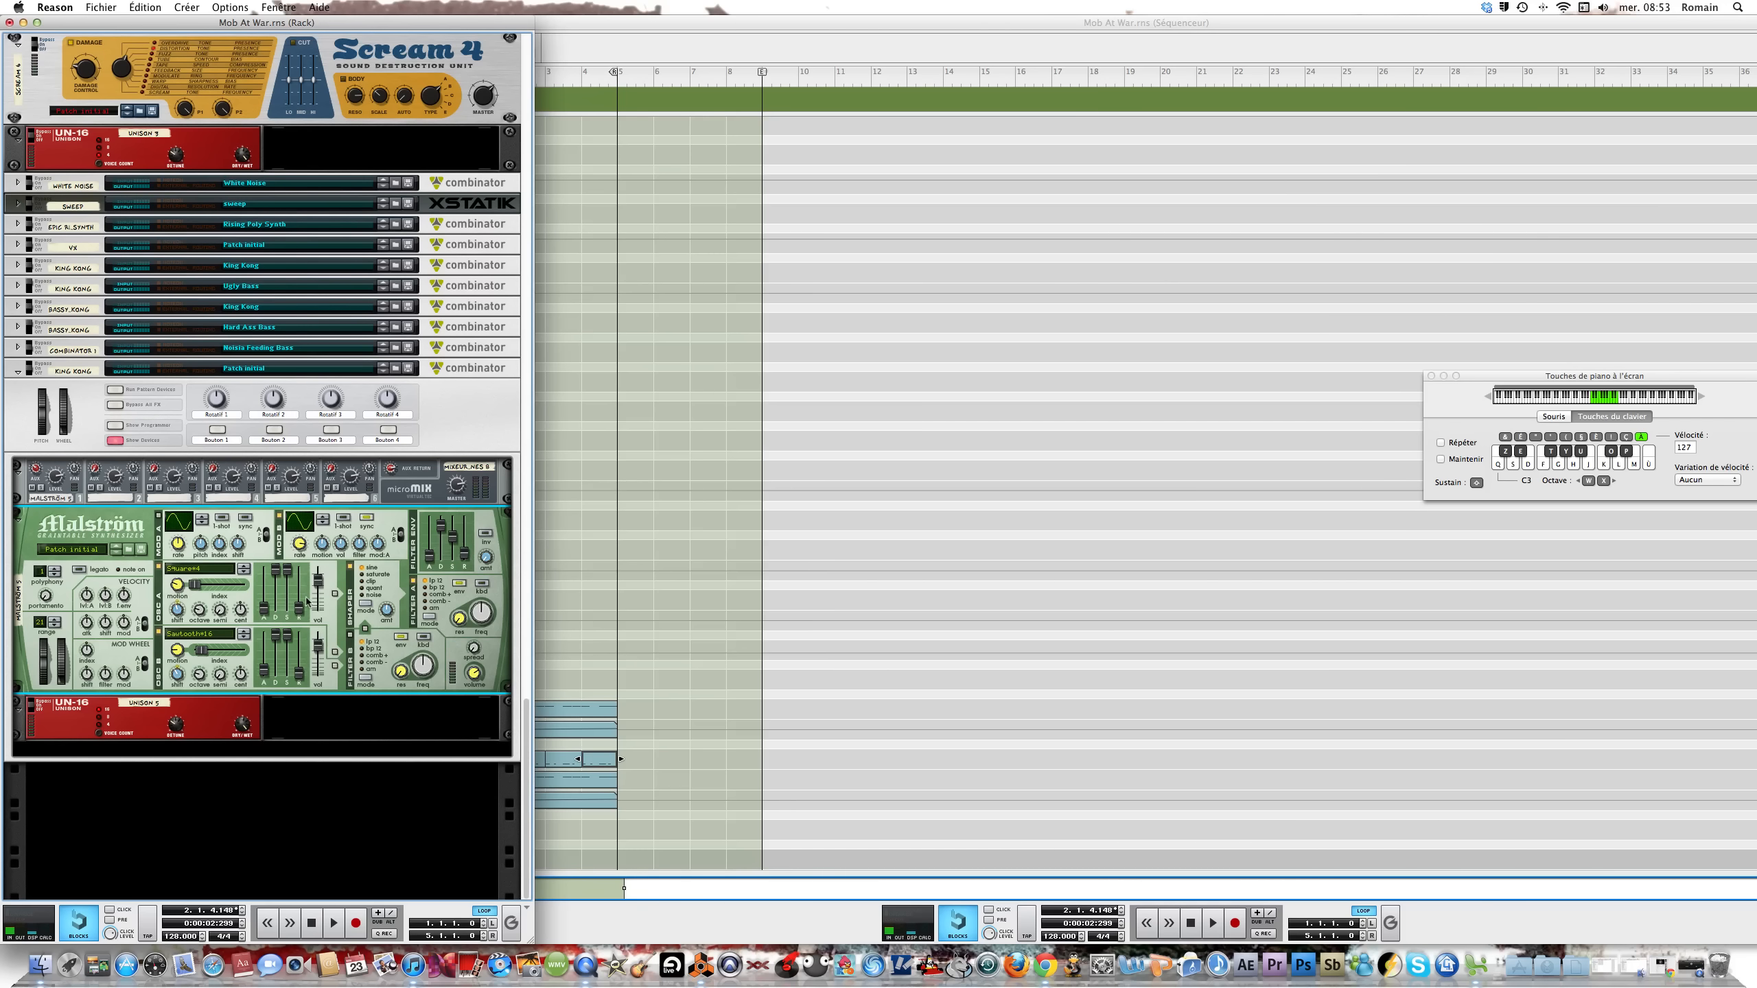
# Route oscillator A through the shaper in saturate mode, and adjust filter A's cutoff frequency while playing a test note
pyautogui.click(335, 593)
pyautogui.click(361, 604)
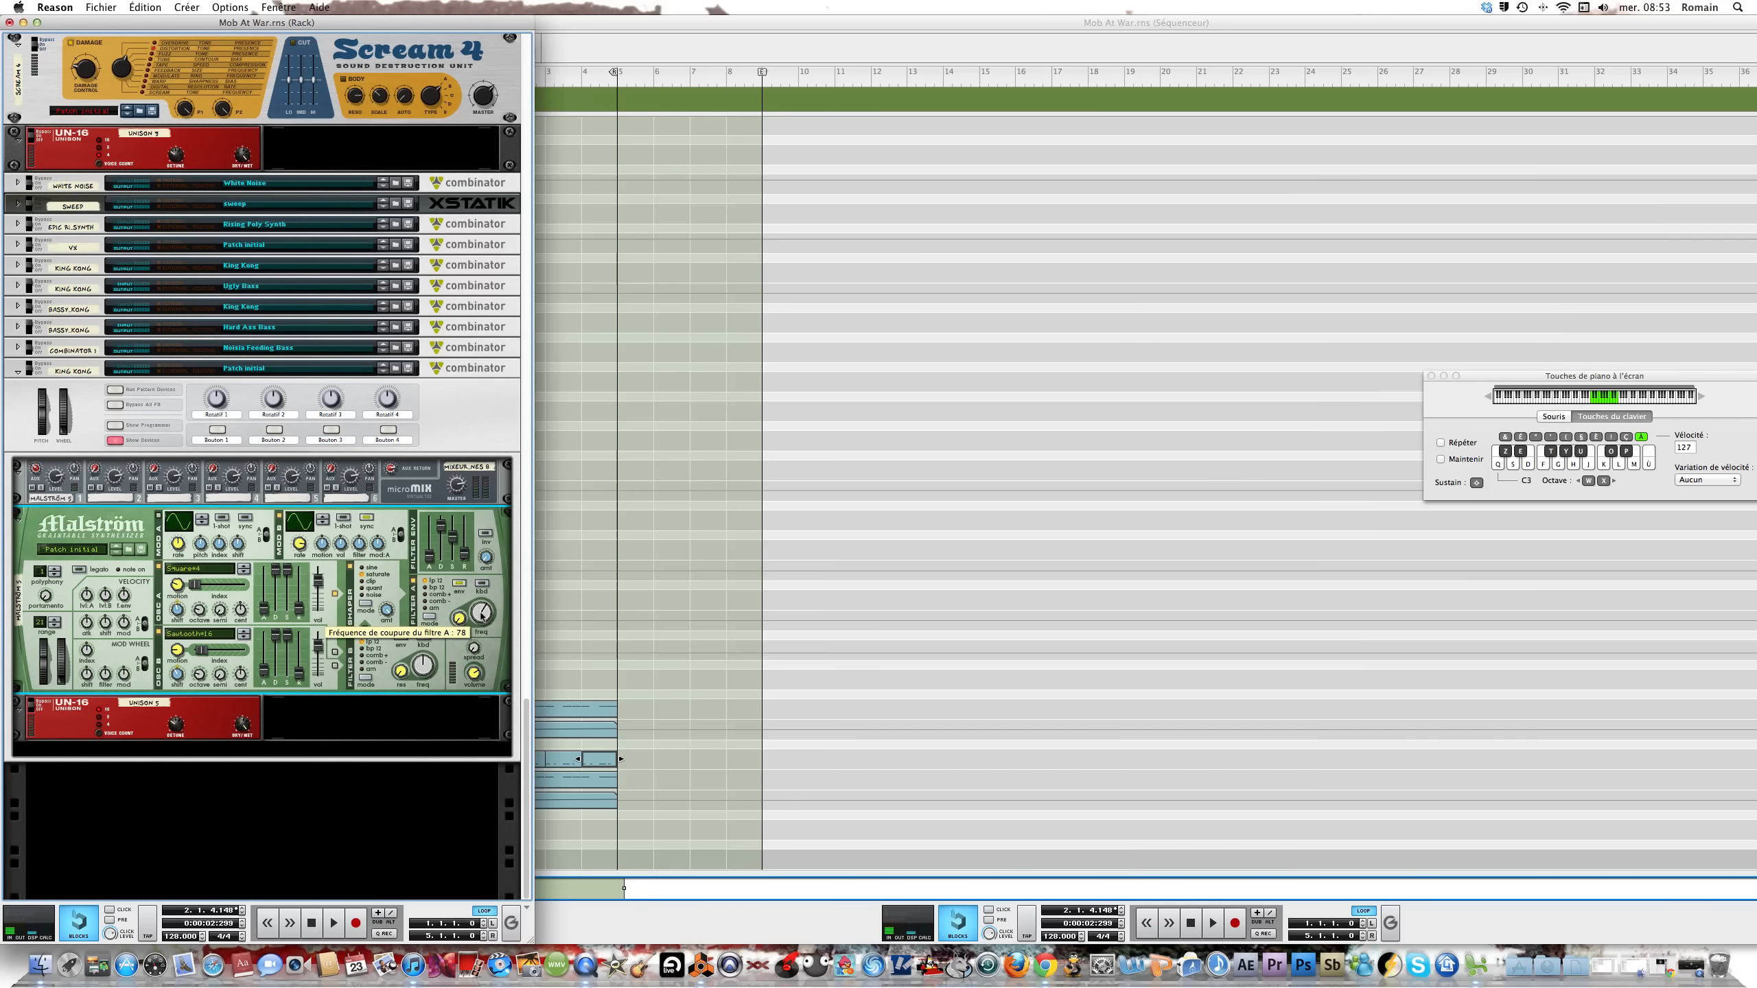
pyautogui.scroll(3, 482, 615)
pyautogui.press('Tab')
pyautogui.scroll(-1, 481, 613)
pyautogui.press('Tab')
pyautogui.press('s')
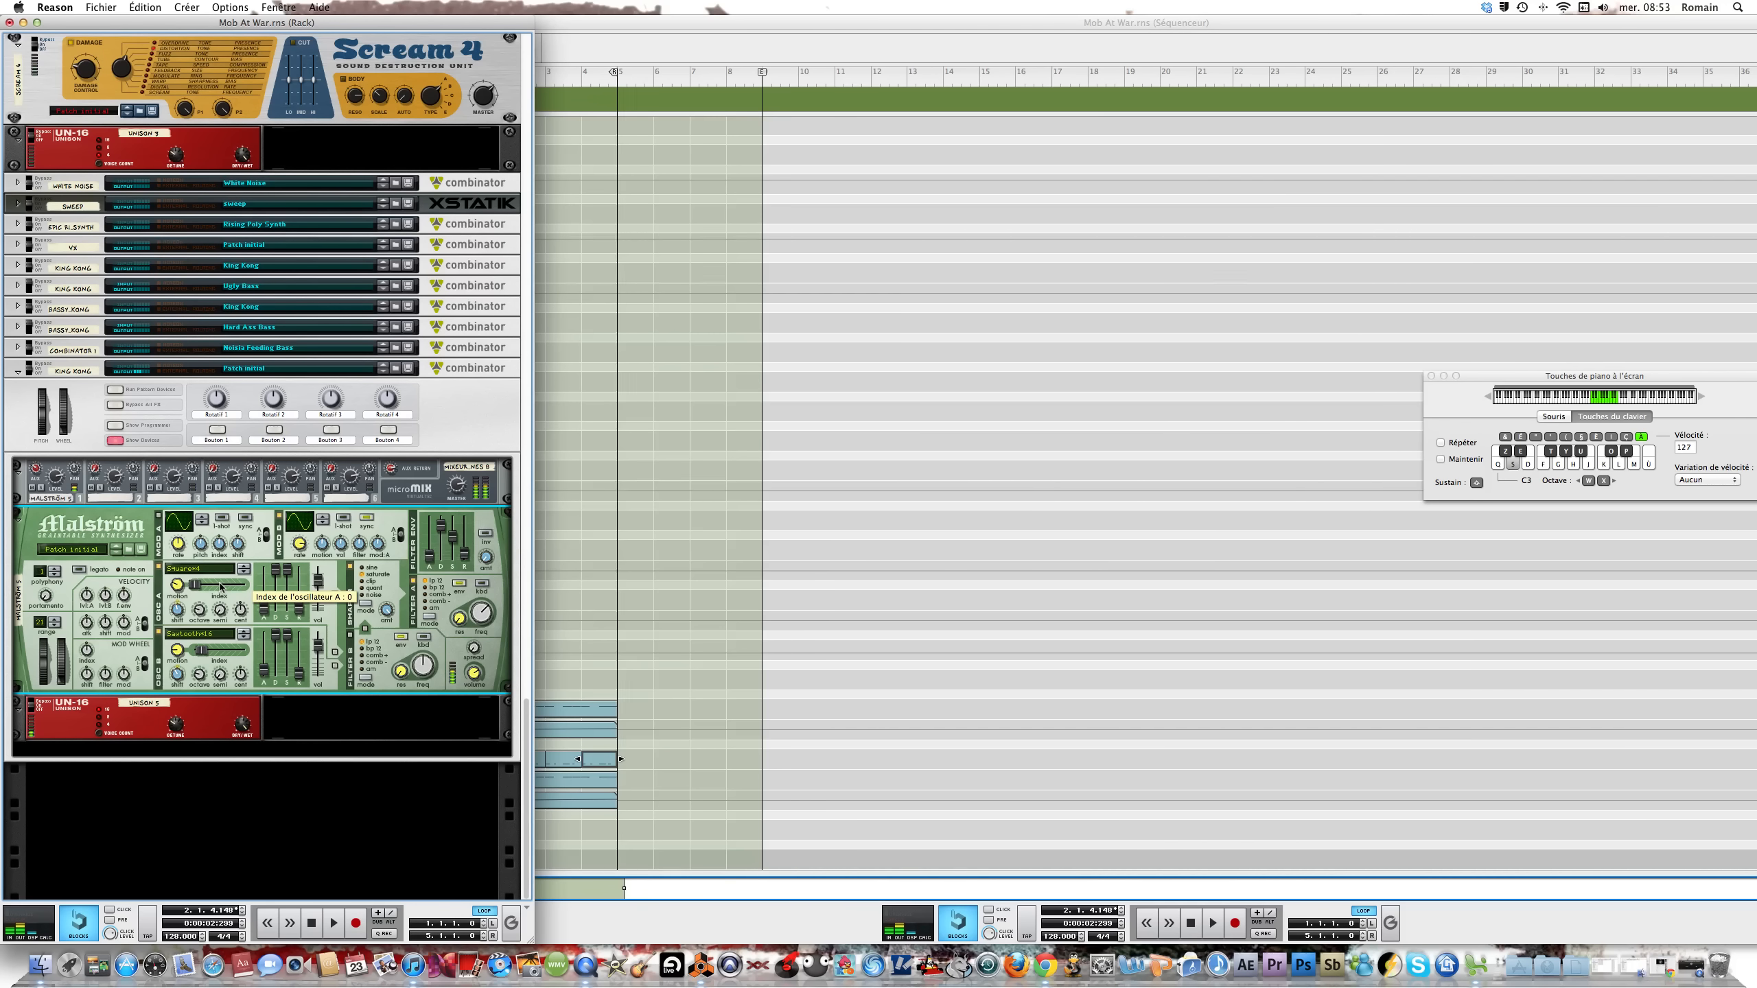
# Add a Thor polysonic synthesizer below the Malström and show its programmer
pyautogui.rightClick(494, 651)
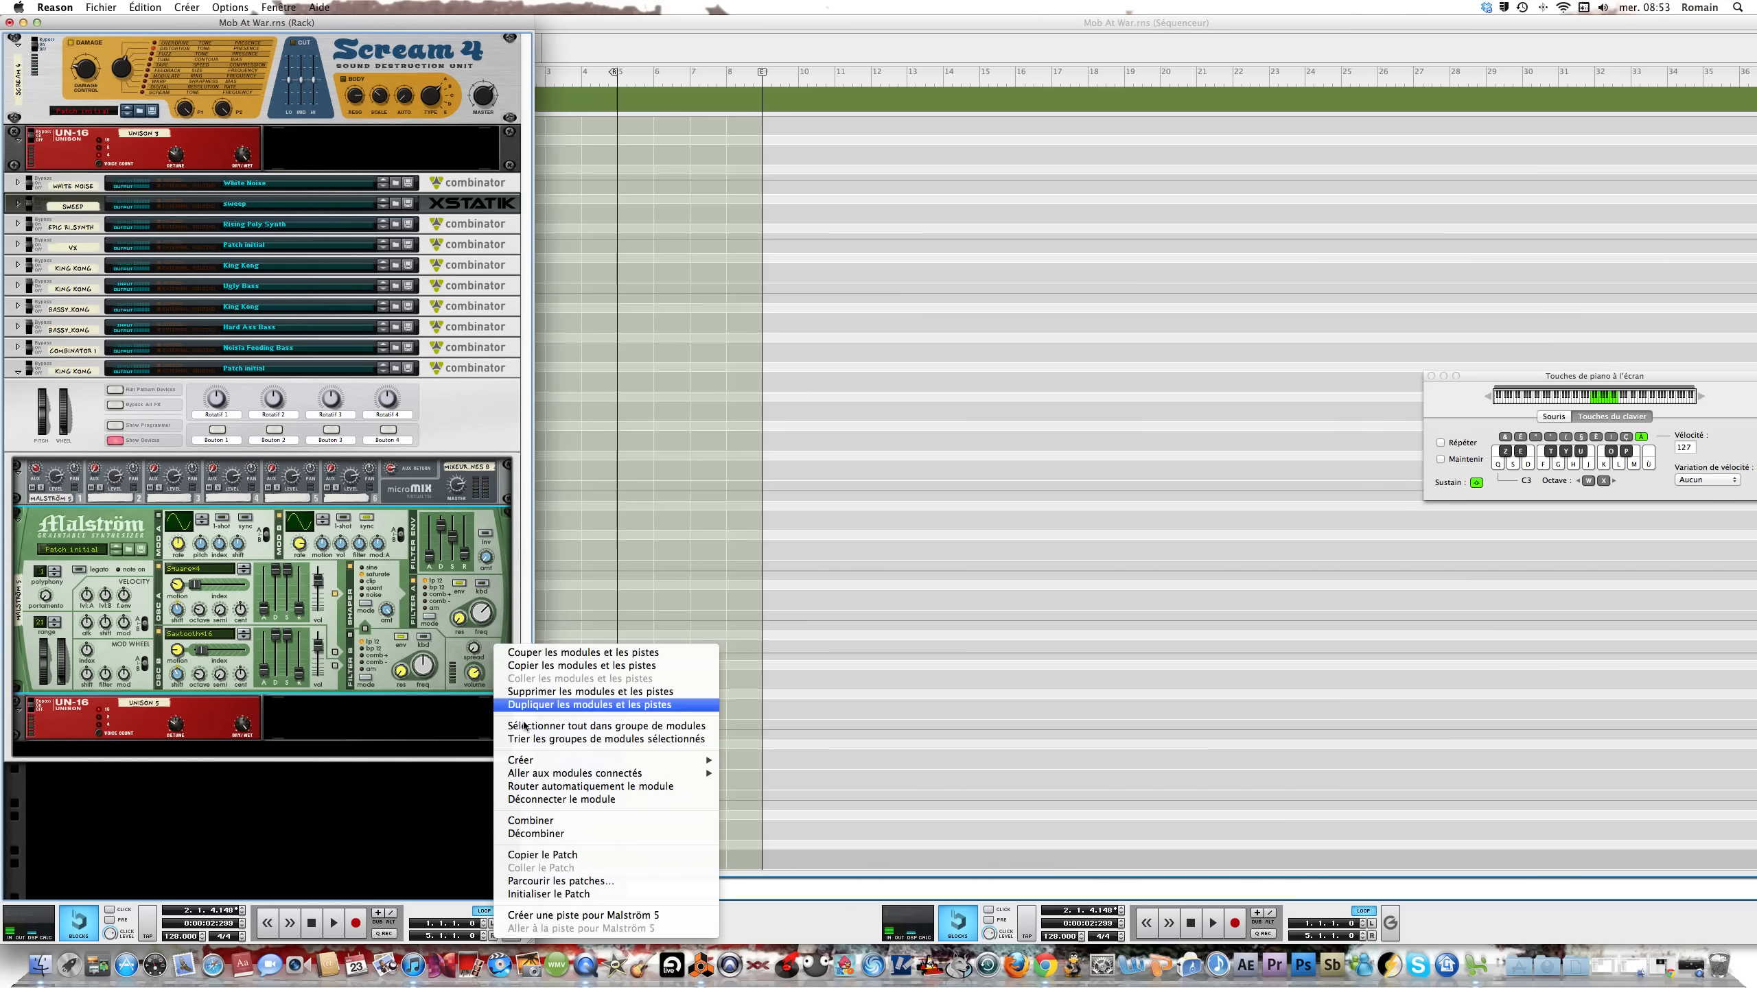
pyautogui.moveTo(691, 760)
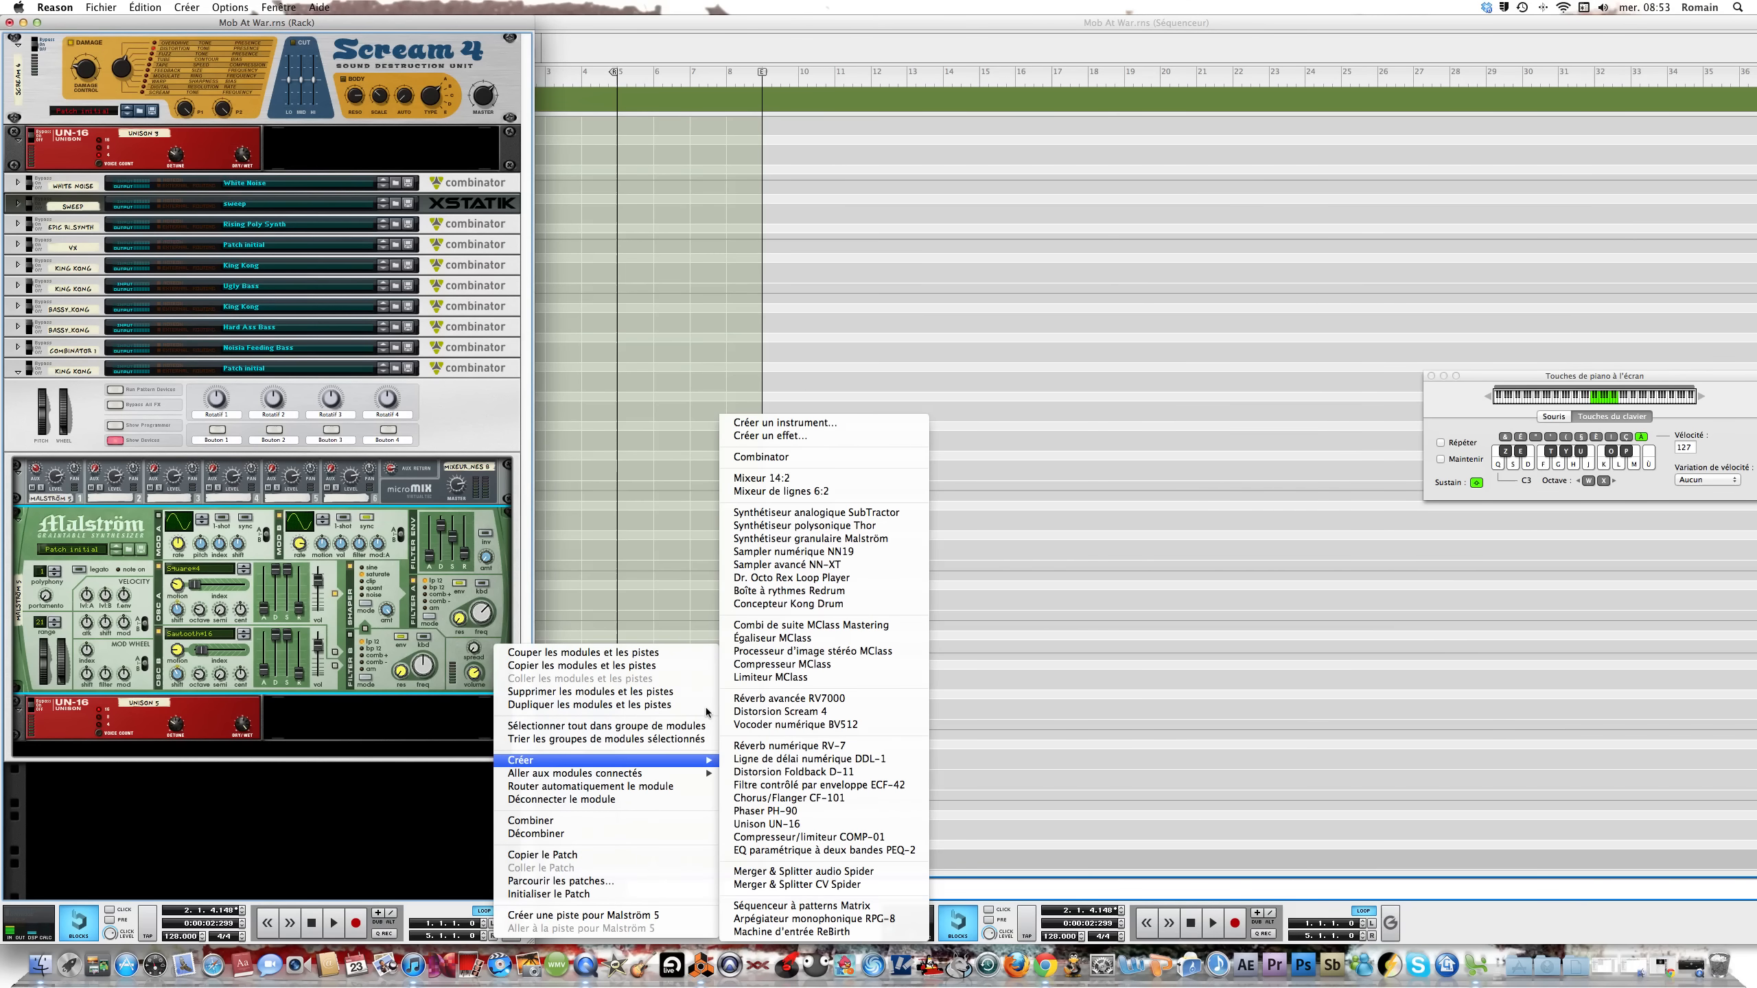
pyautogui.click(815, 530)
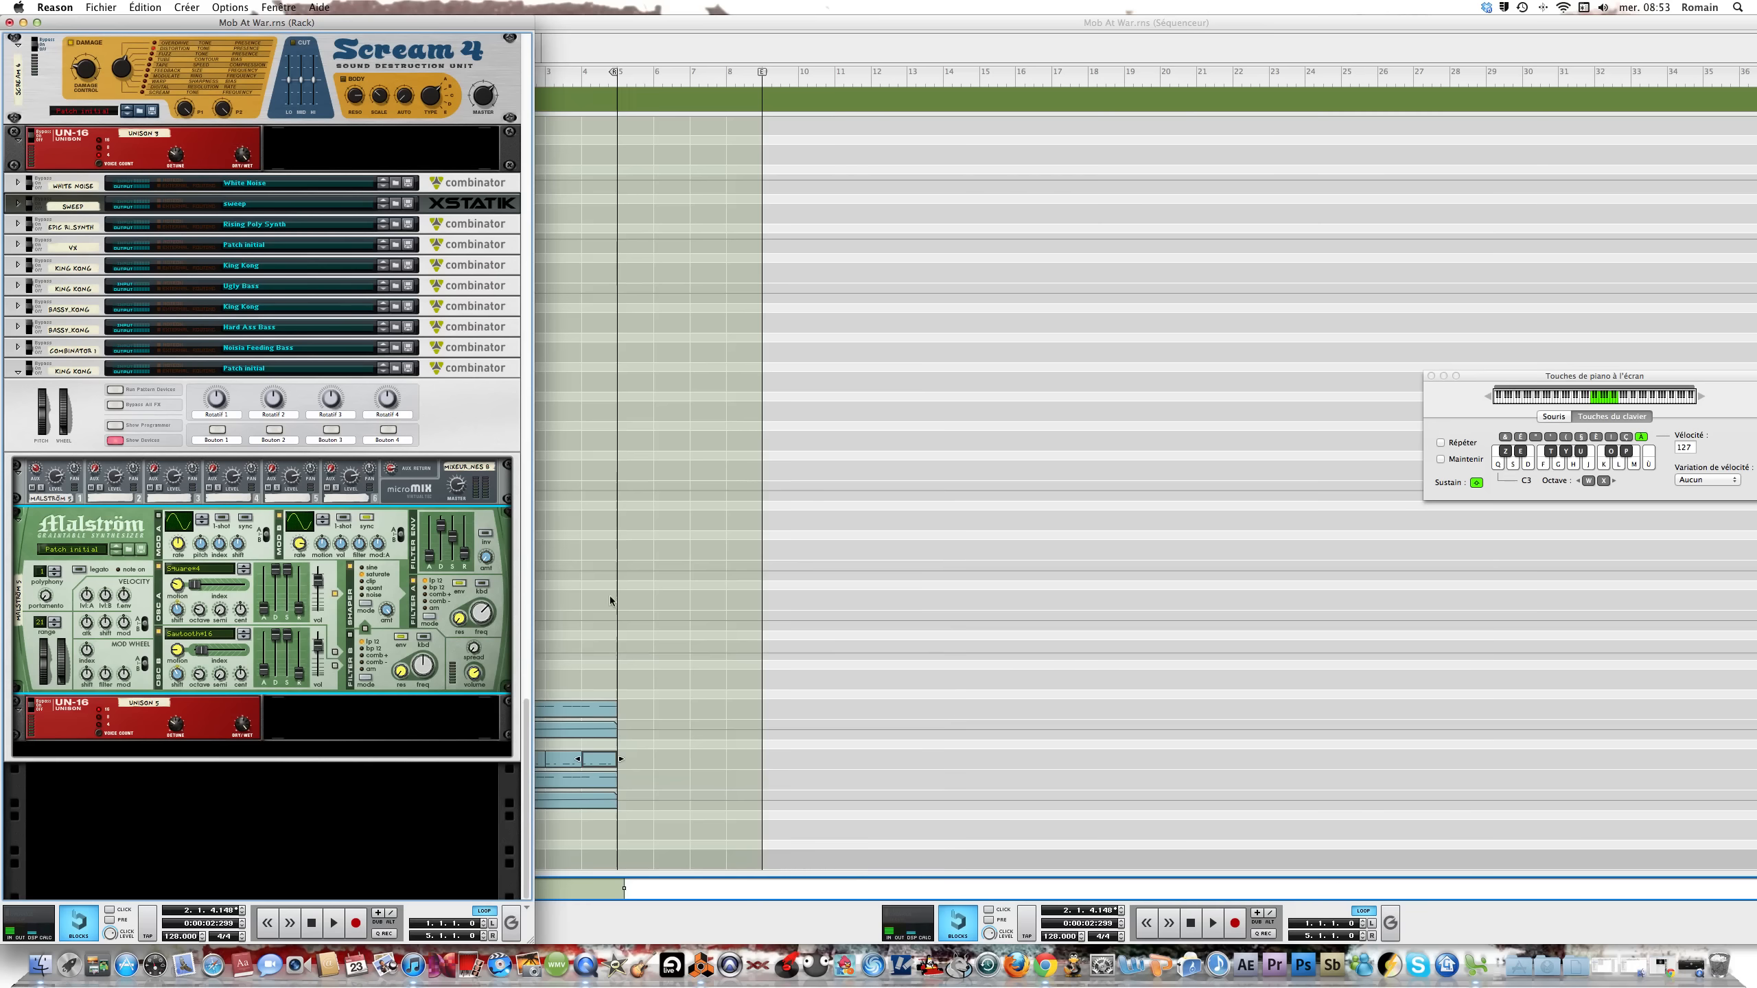
pyautogui.press('Tab')
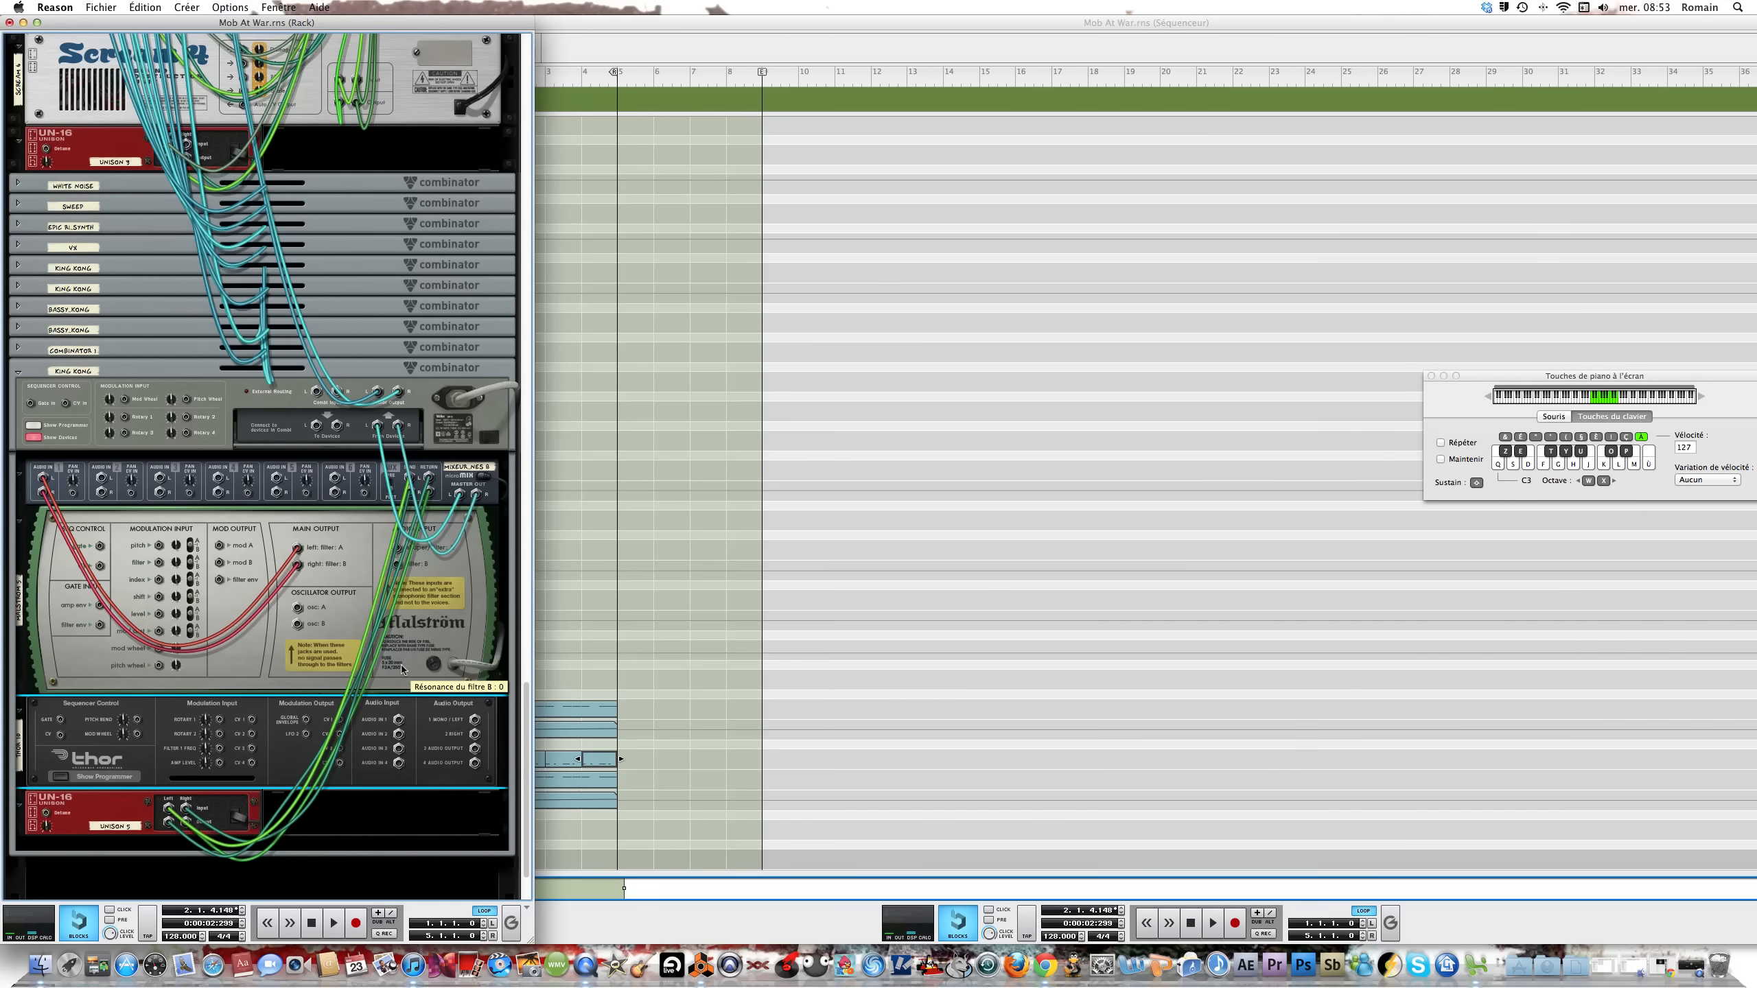
pyautogui.press('Tab')
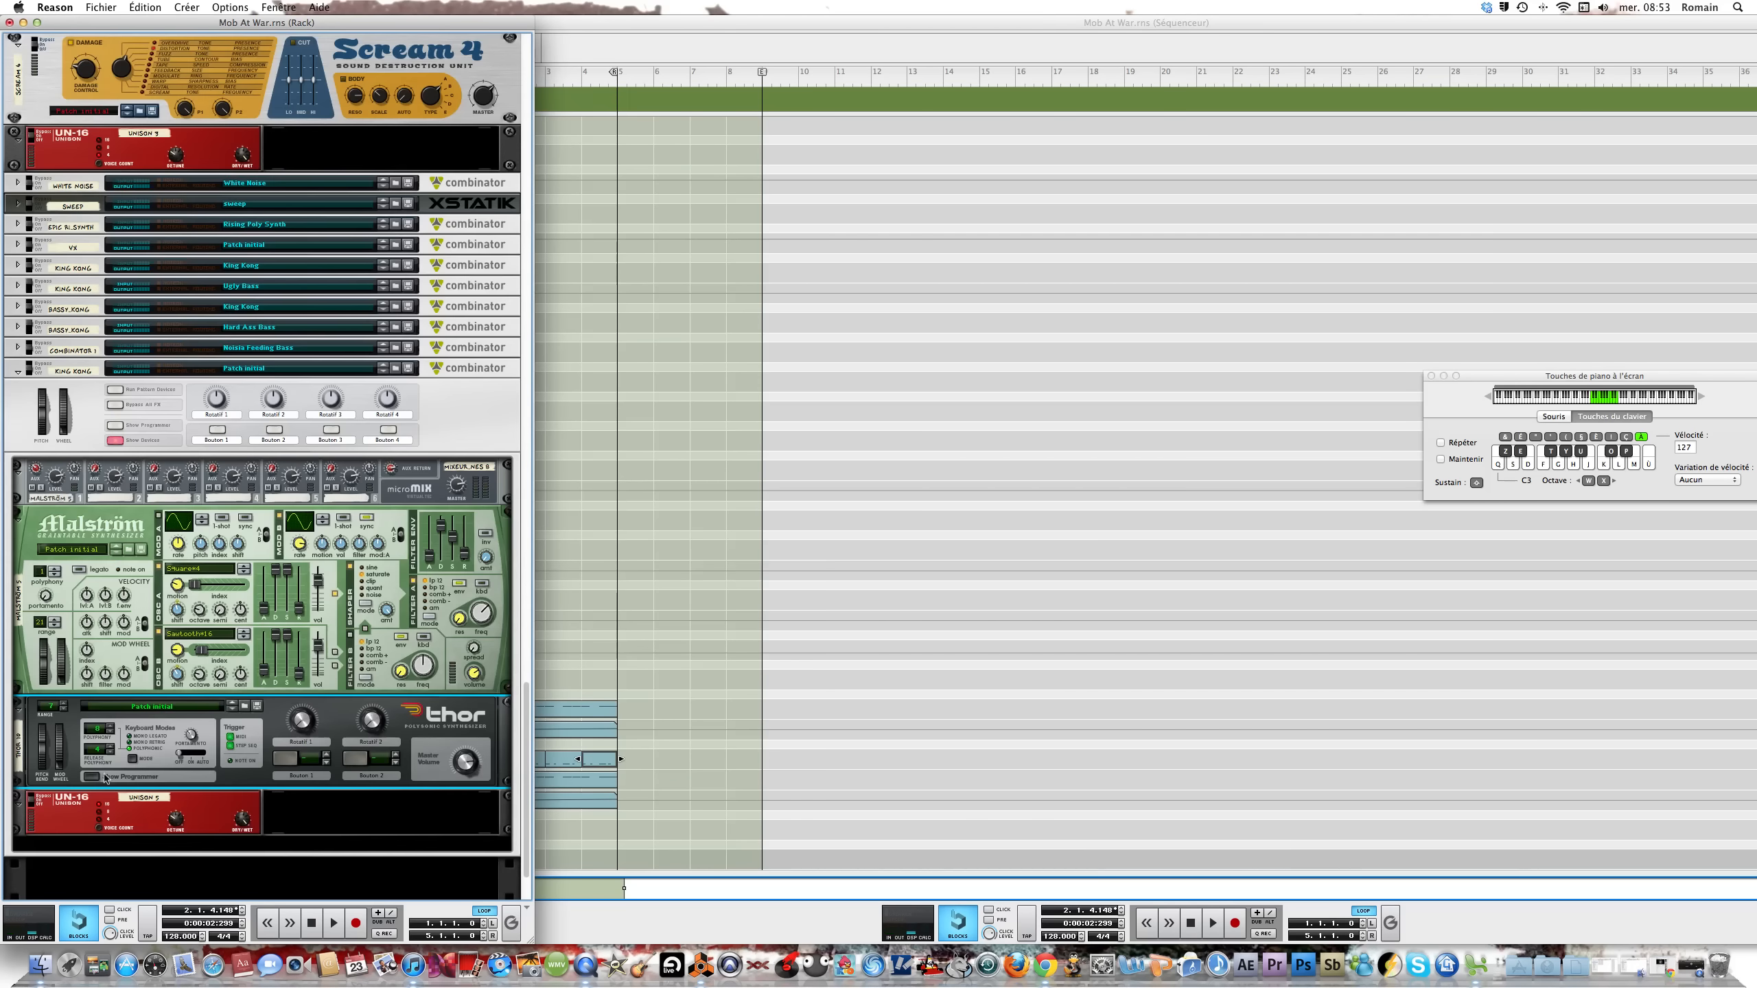
pyautogui.click(88, 780)
# Rewire the rack's rear so the Malström's main outputs feed Thor's audio inputs and Thor's audio outputs feed the mixer's first channel
pyautogui.press('Tab')
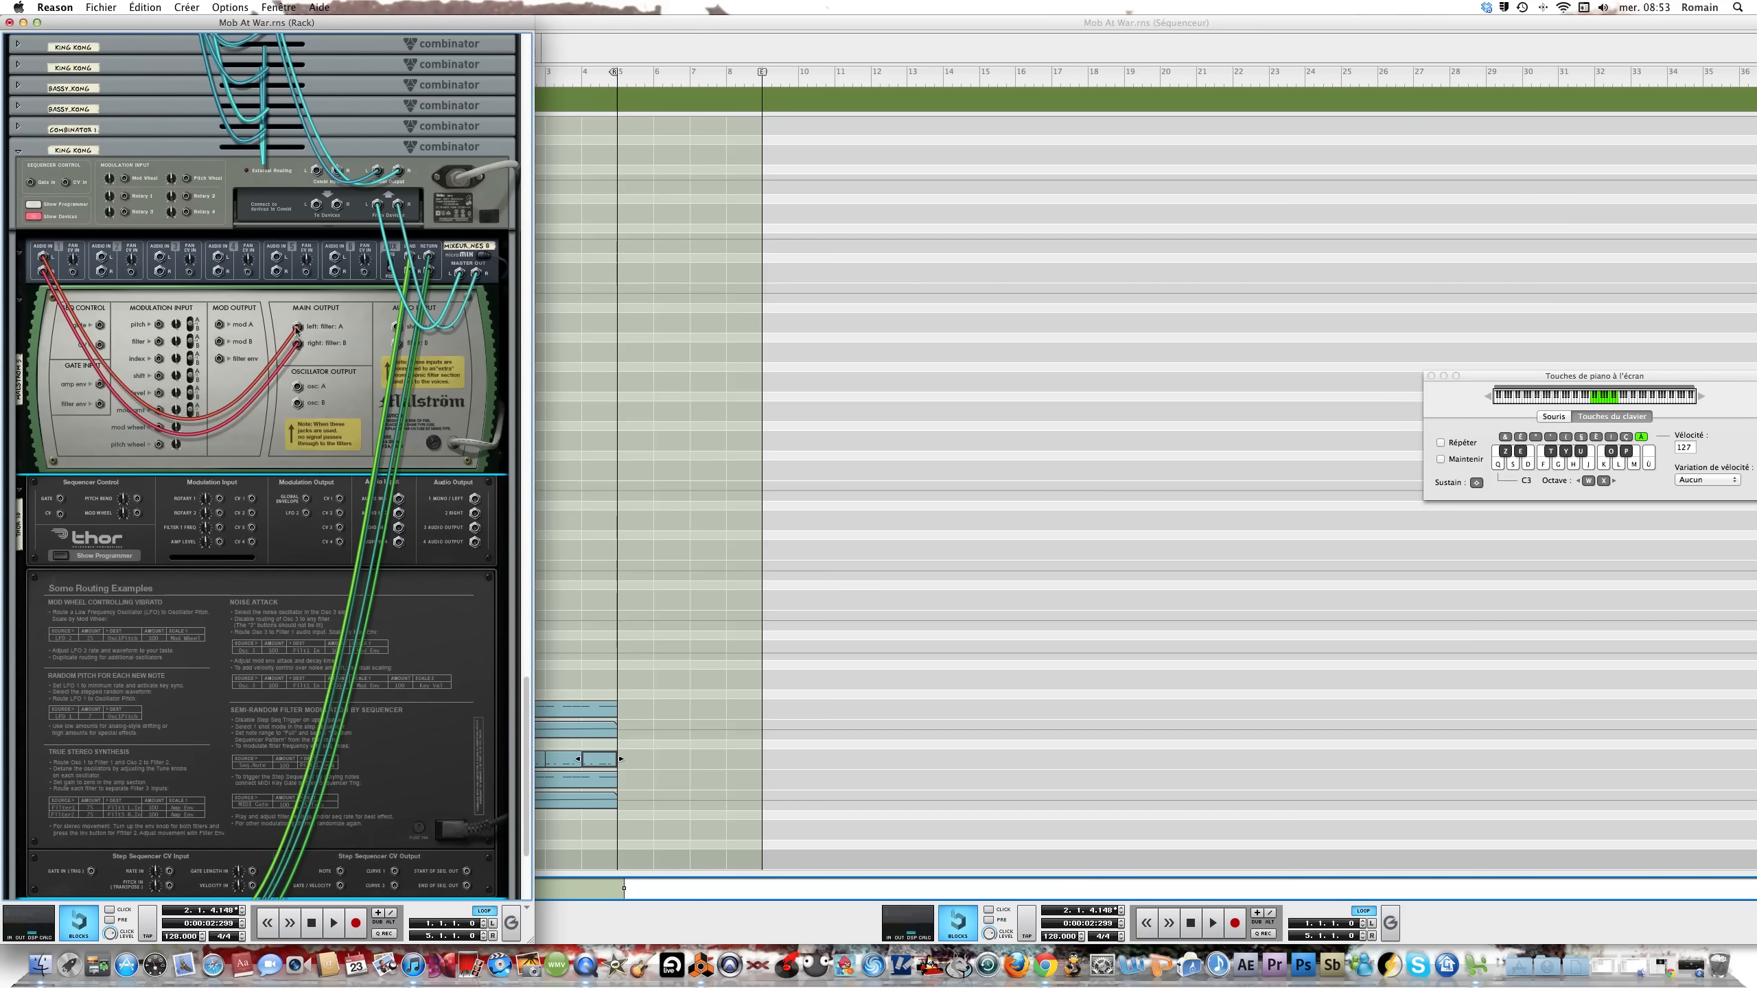
pyautogui.click(242, 329)
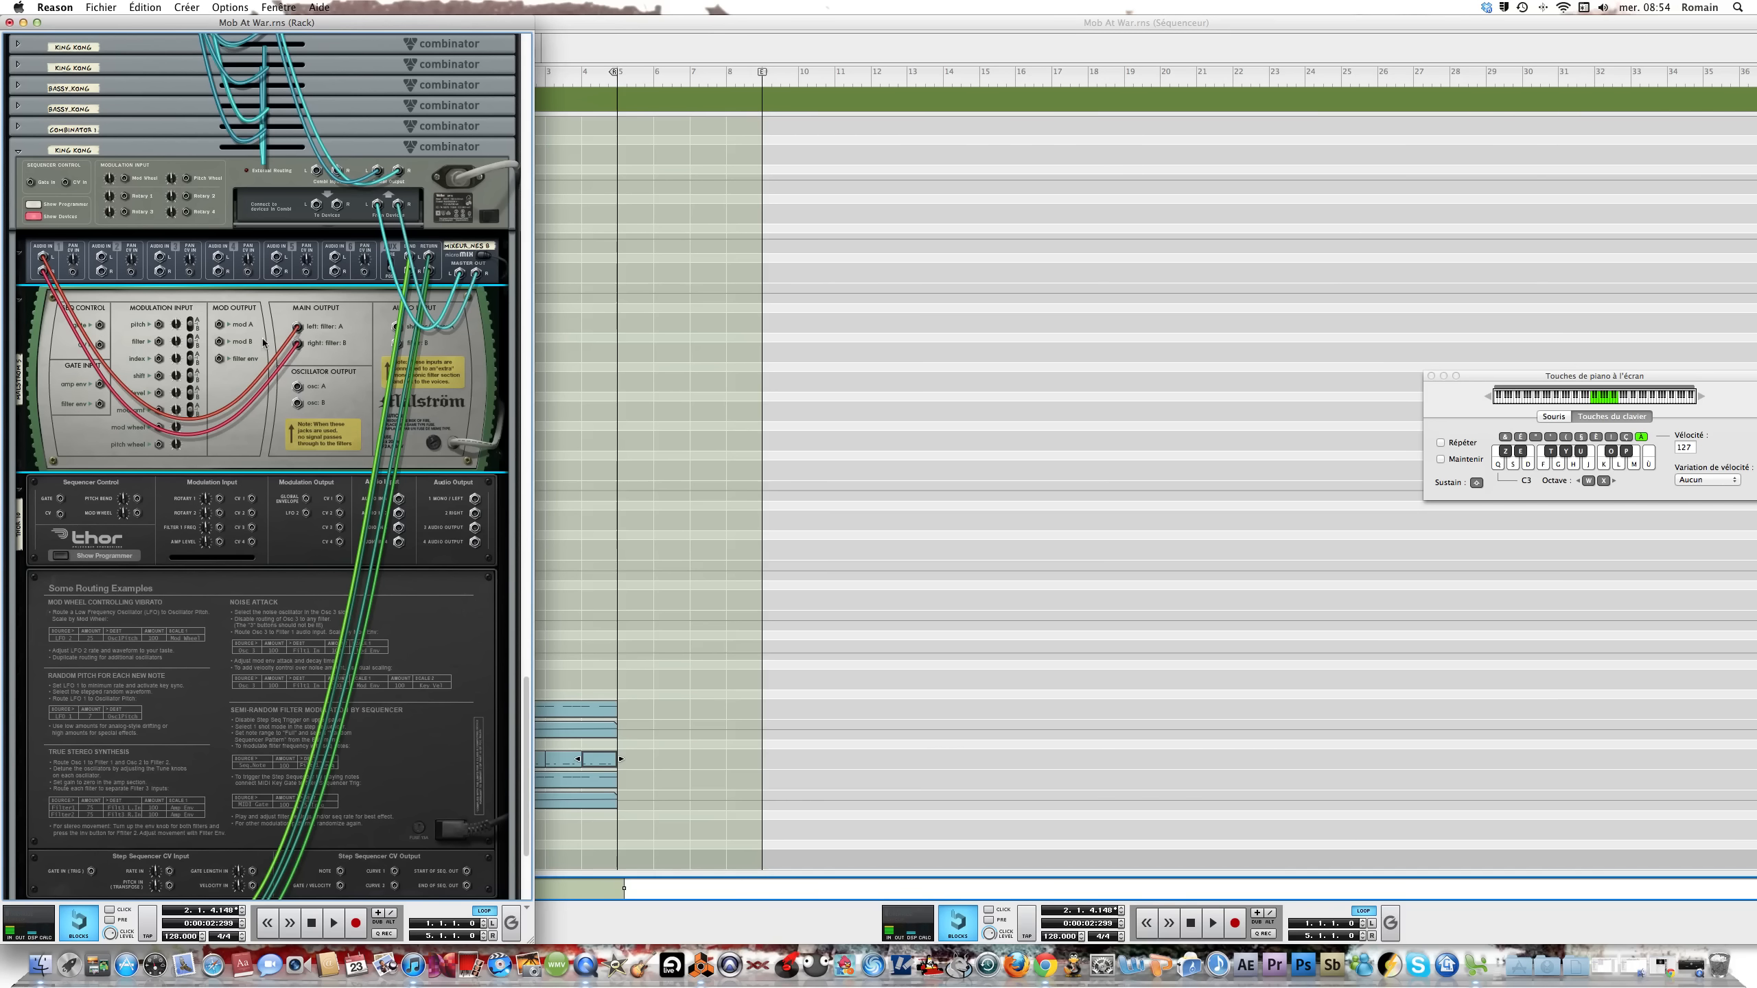
pyautogui.rightClick(298, 343)
pyautogui.click(275, 339)
pyautogui.moveTo(297, 328); pyautogui.dragTo(399, 498)
pyautogui.moveTo(296, 343); pyautogui.dragTo(42, 257)
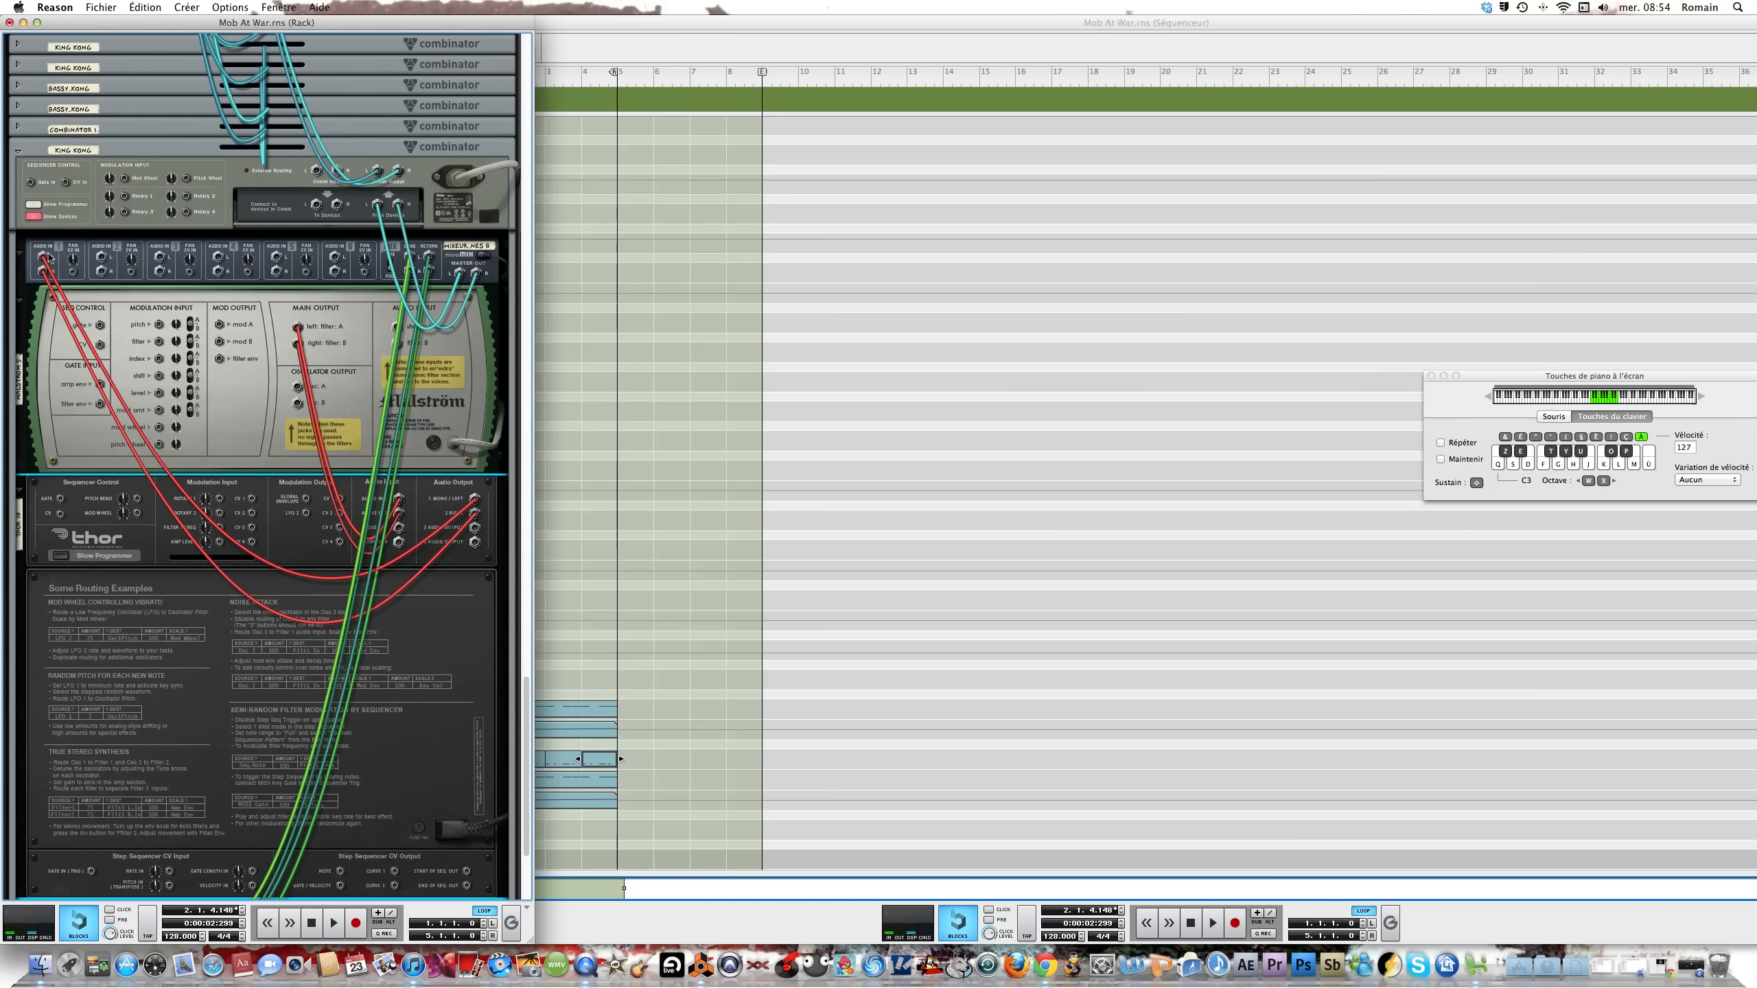
# Set Thor's oscillator 1 to Off and its Filter 1 to Bypass
pyautogui.press('Tab')
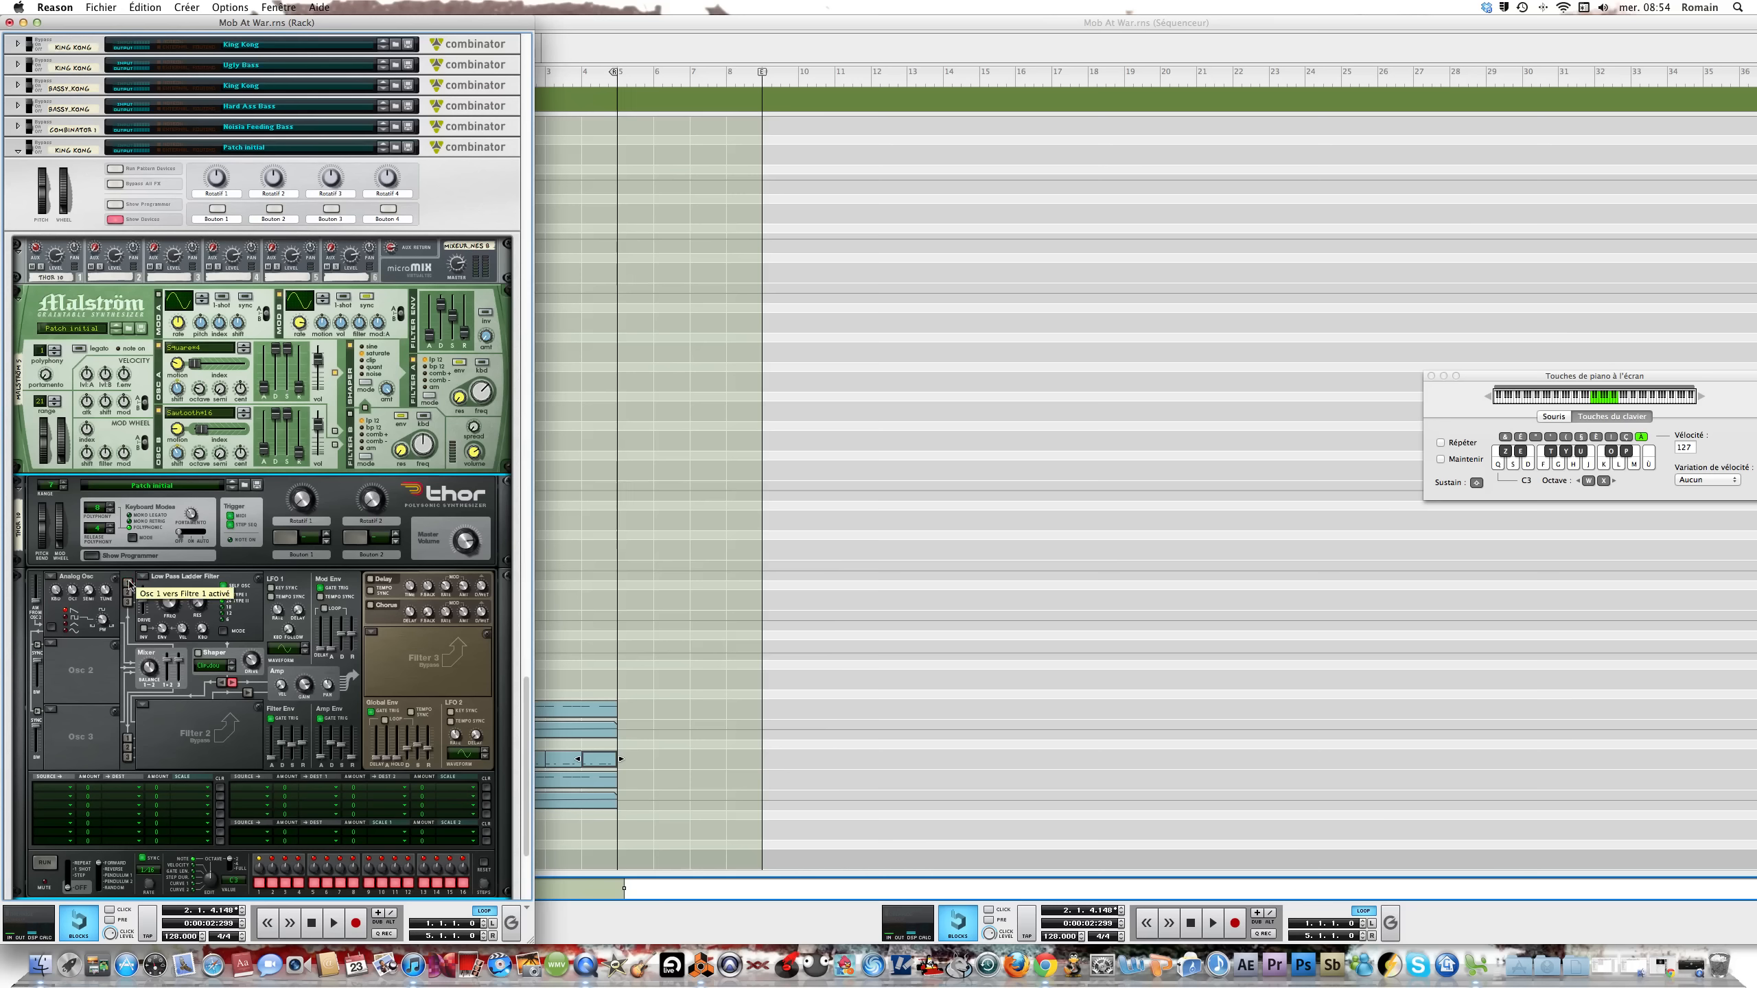
pyautogui.click(61, 579)
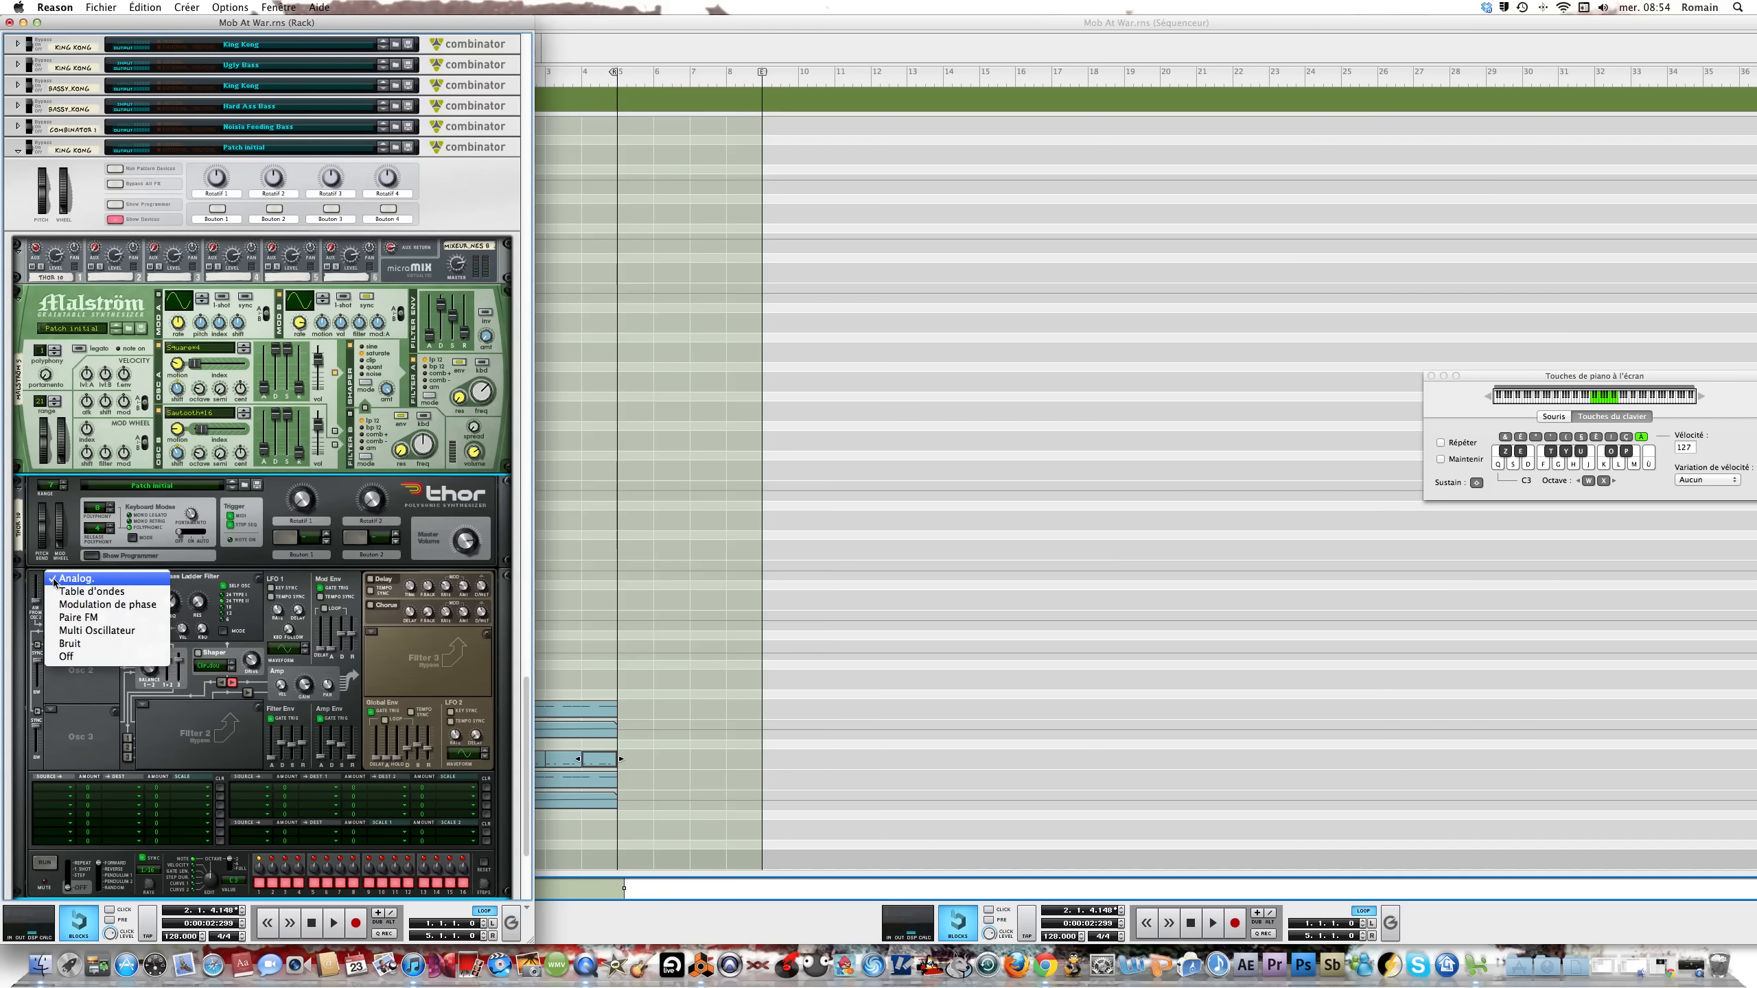
pyautogui.click(69, 659)
pyautogui.click(161, 581)
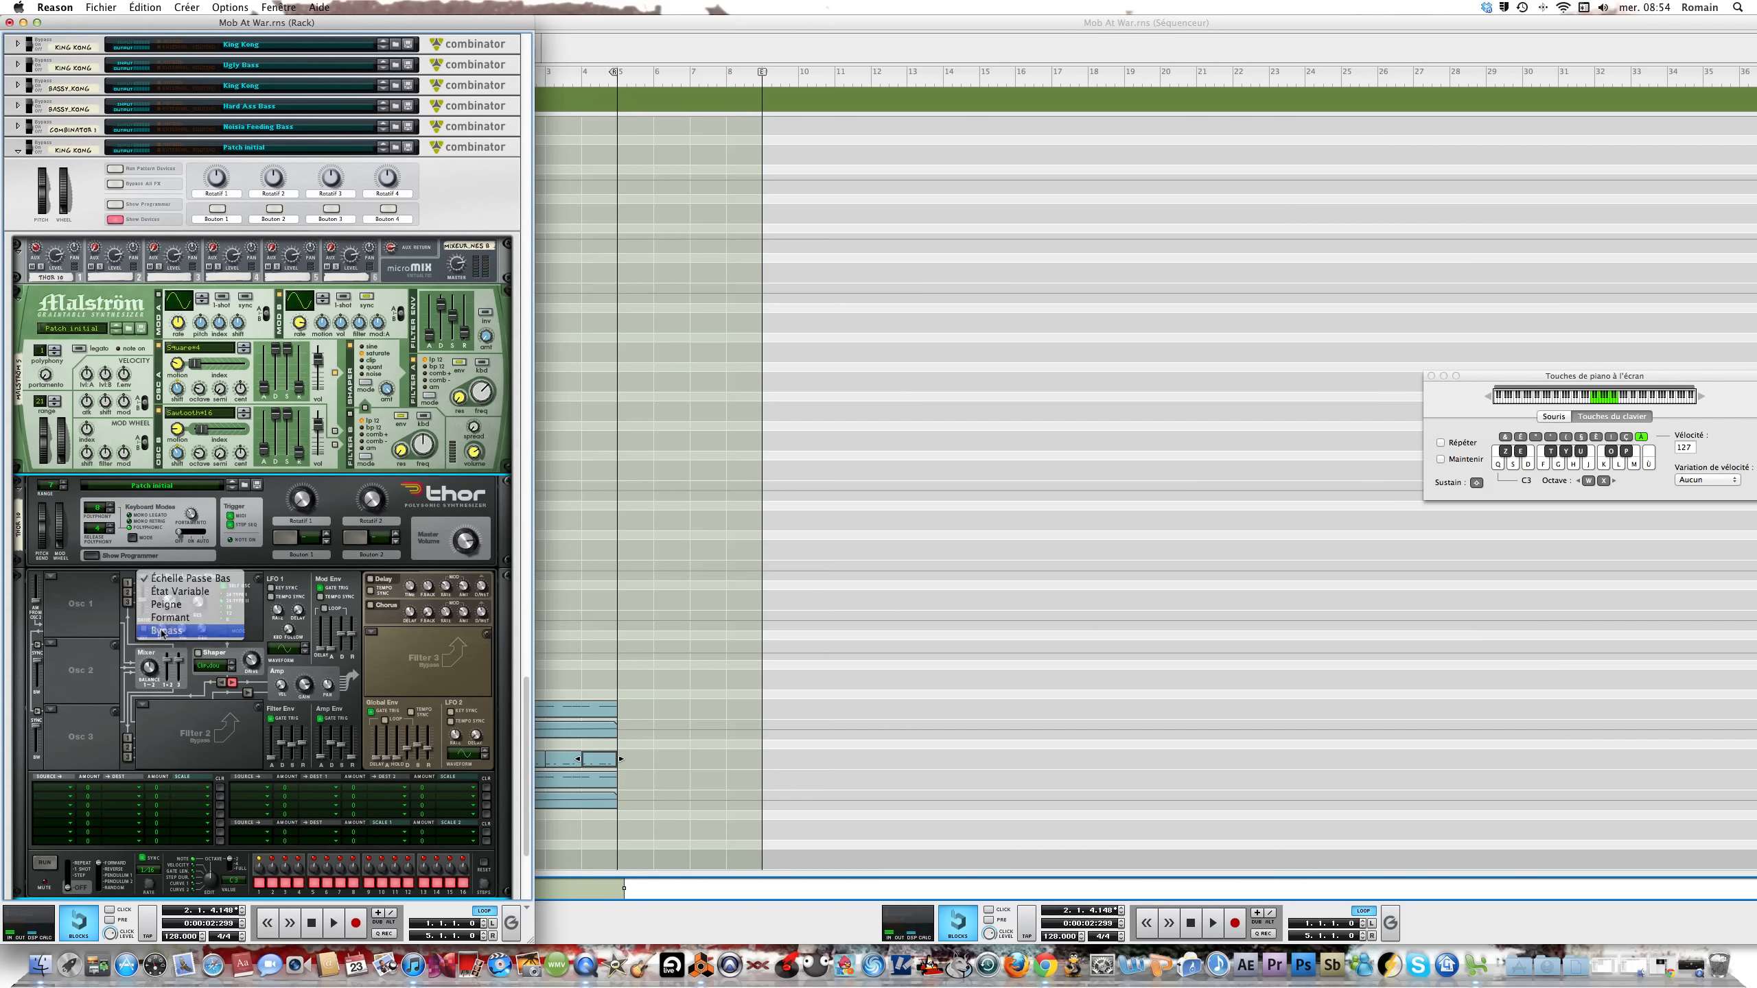
pyautogui.click(151, 656)
# In the first row of Thor's modulation matrix, route audio input 1 to Filter 3's left input with an amount of 100
pyautogui.click(58, 793)
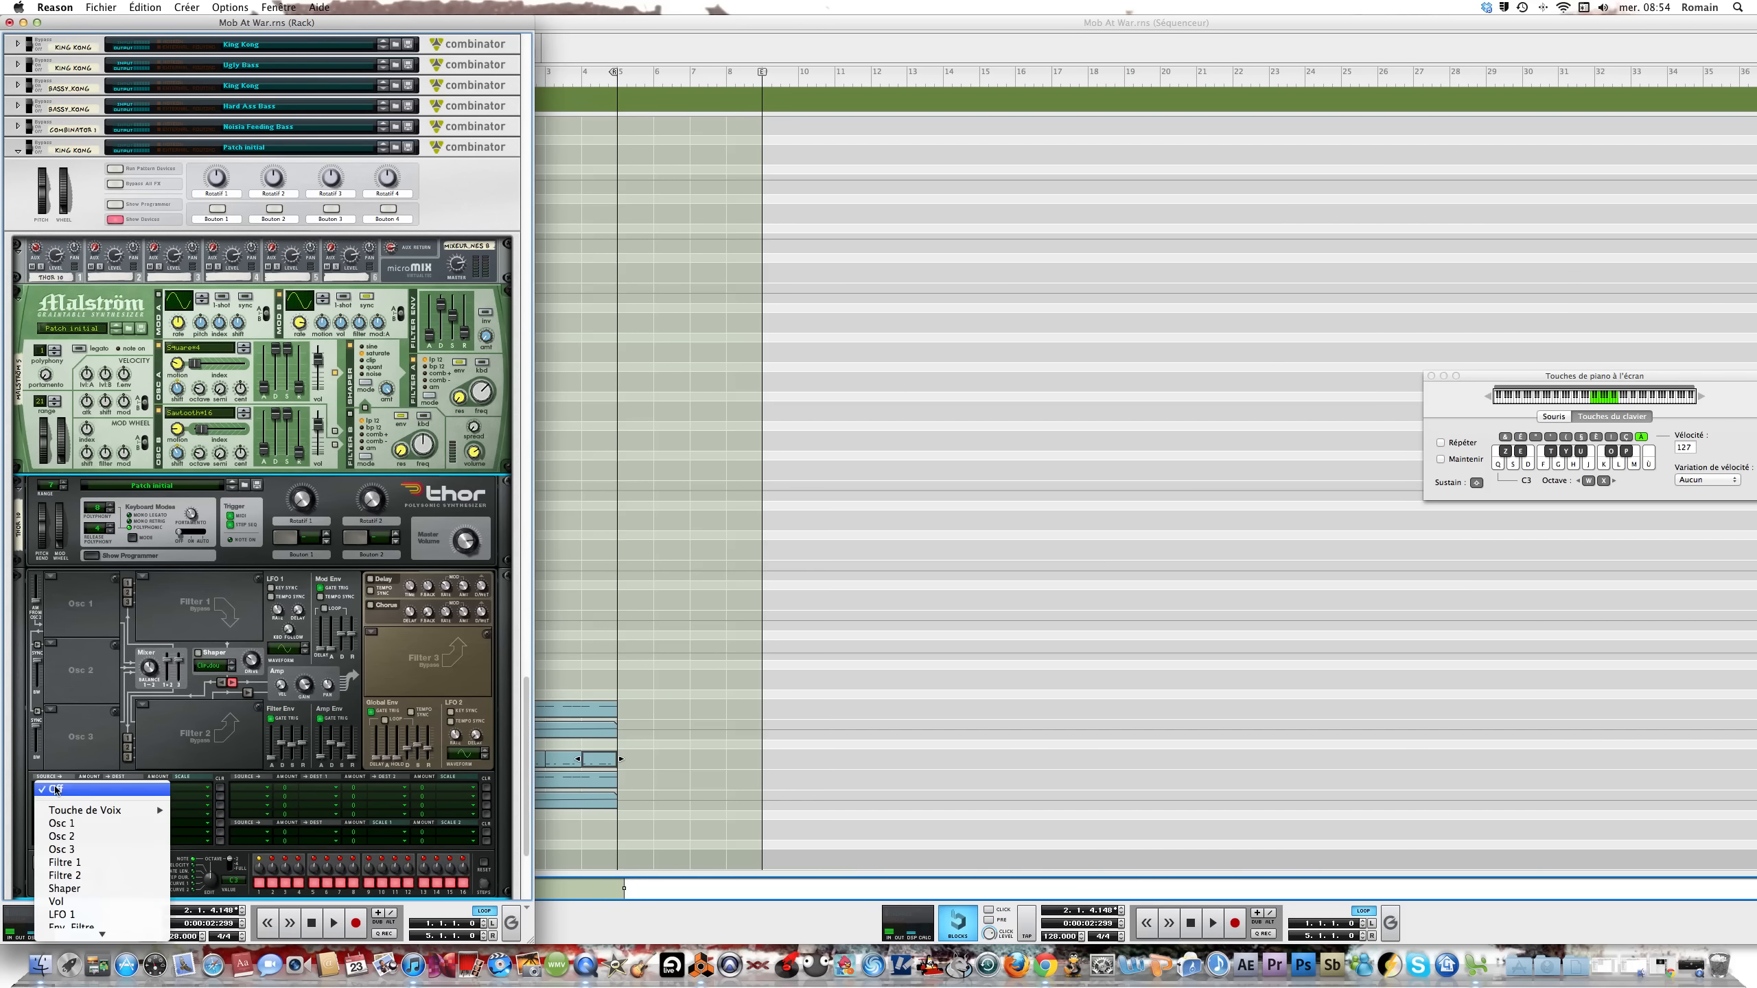
pyautogui.click(58, 790)
pyautogui.scroll(-3, 128, 718)
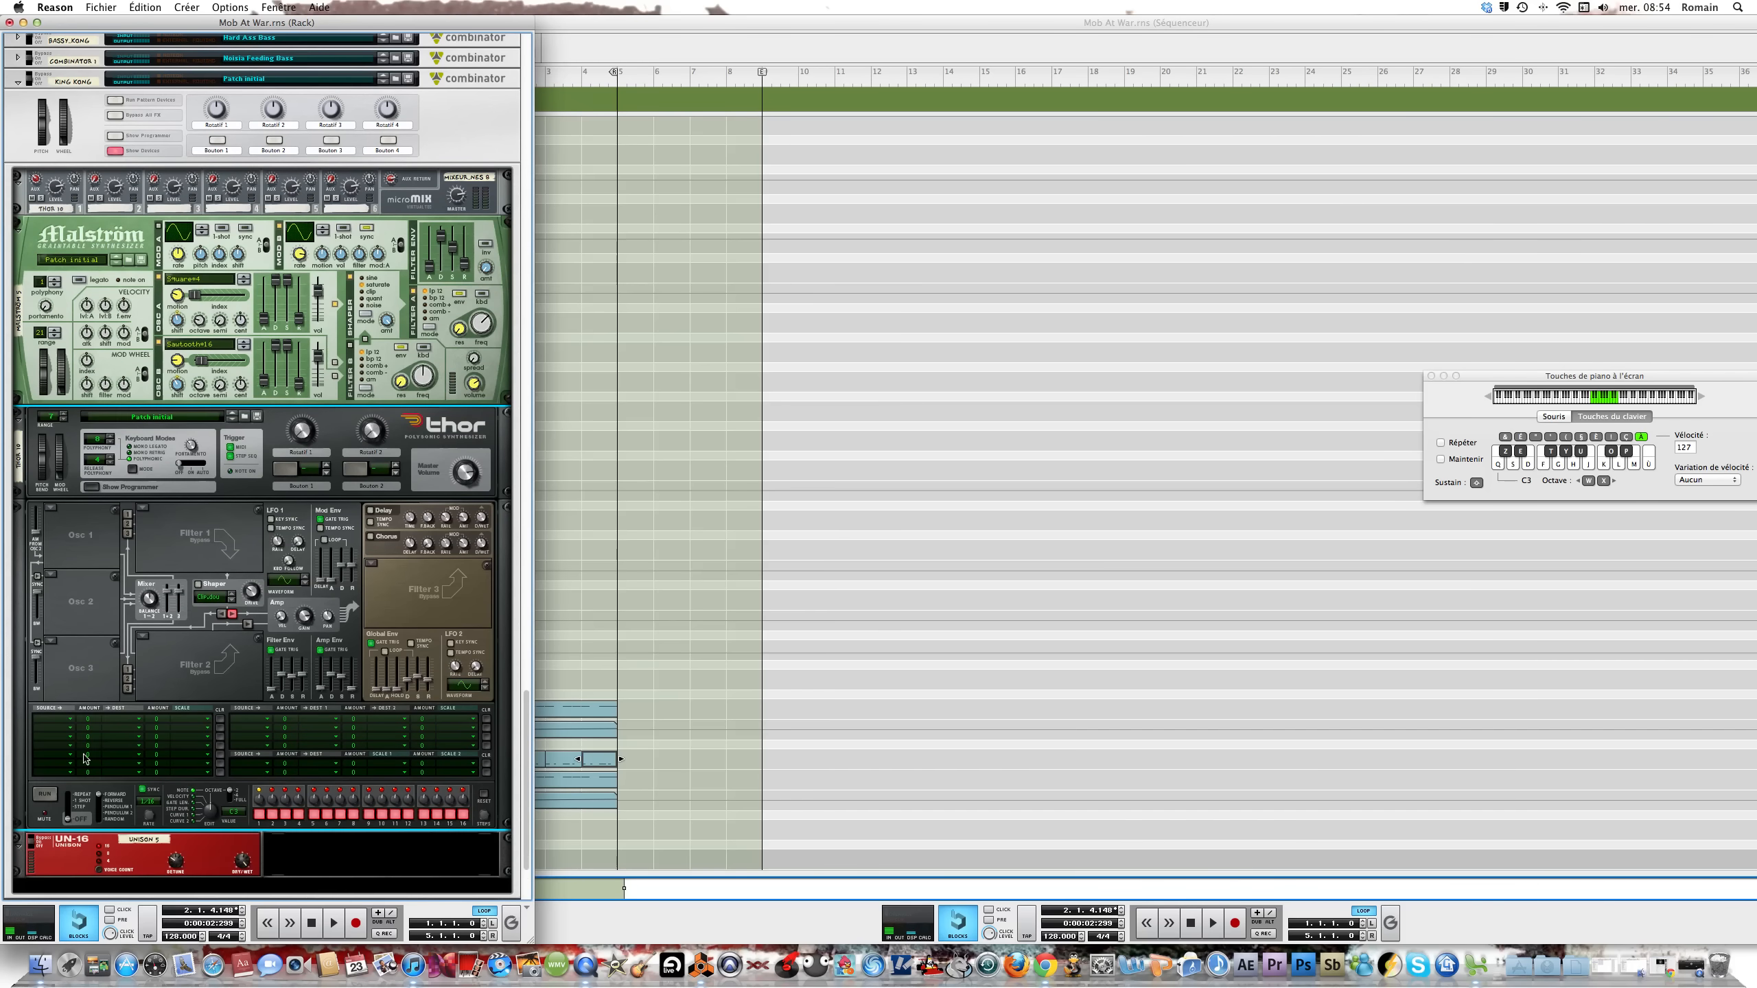
pyautogui.click(54, 679)
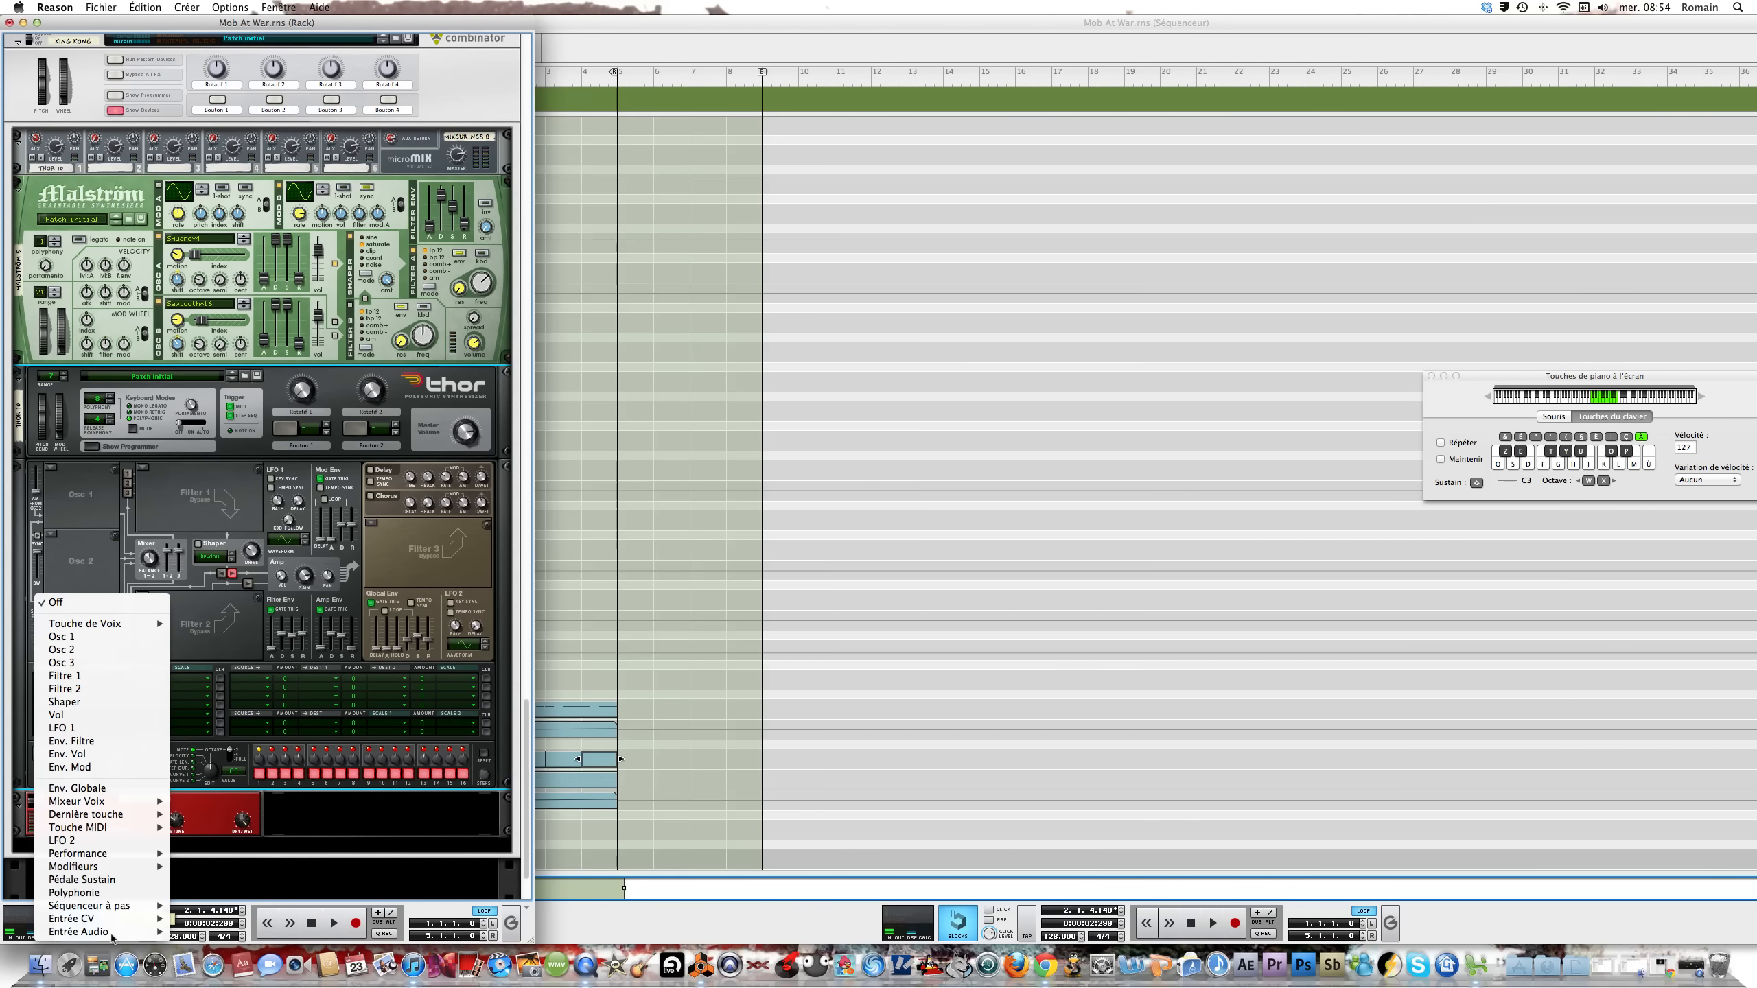
pyautogui.moveTo(135, 934)
pyautogui.click(188, 893)
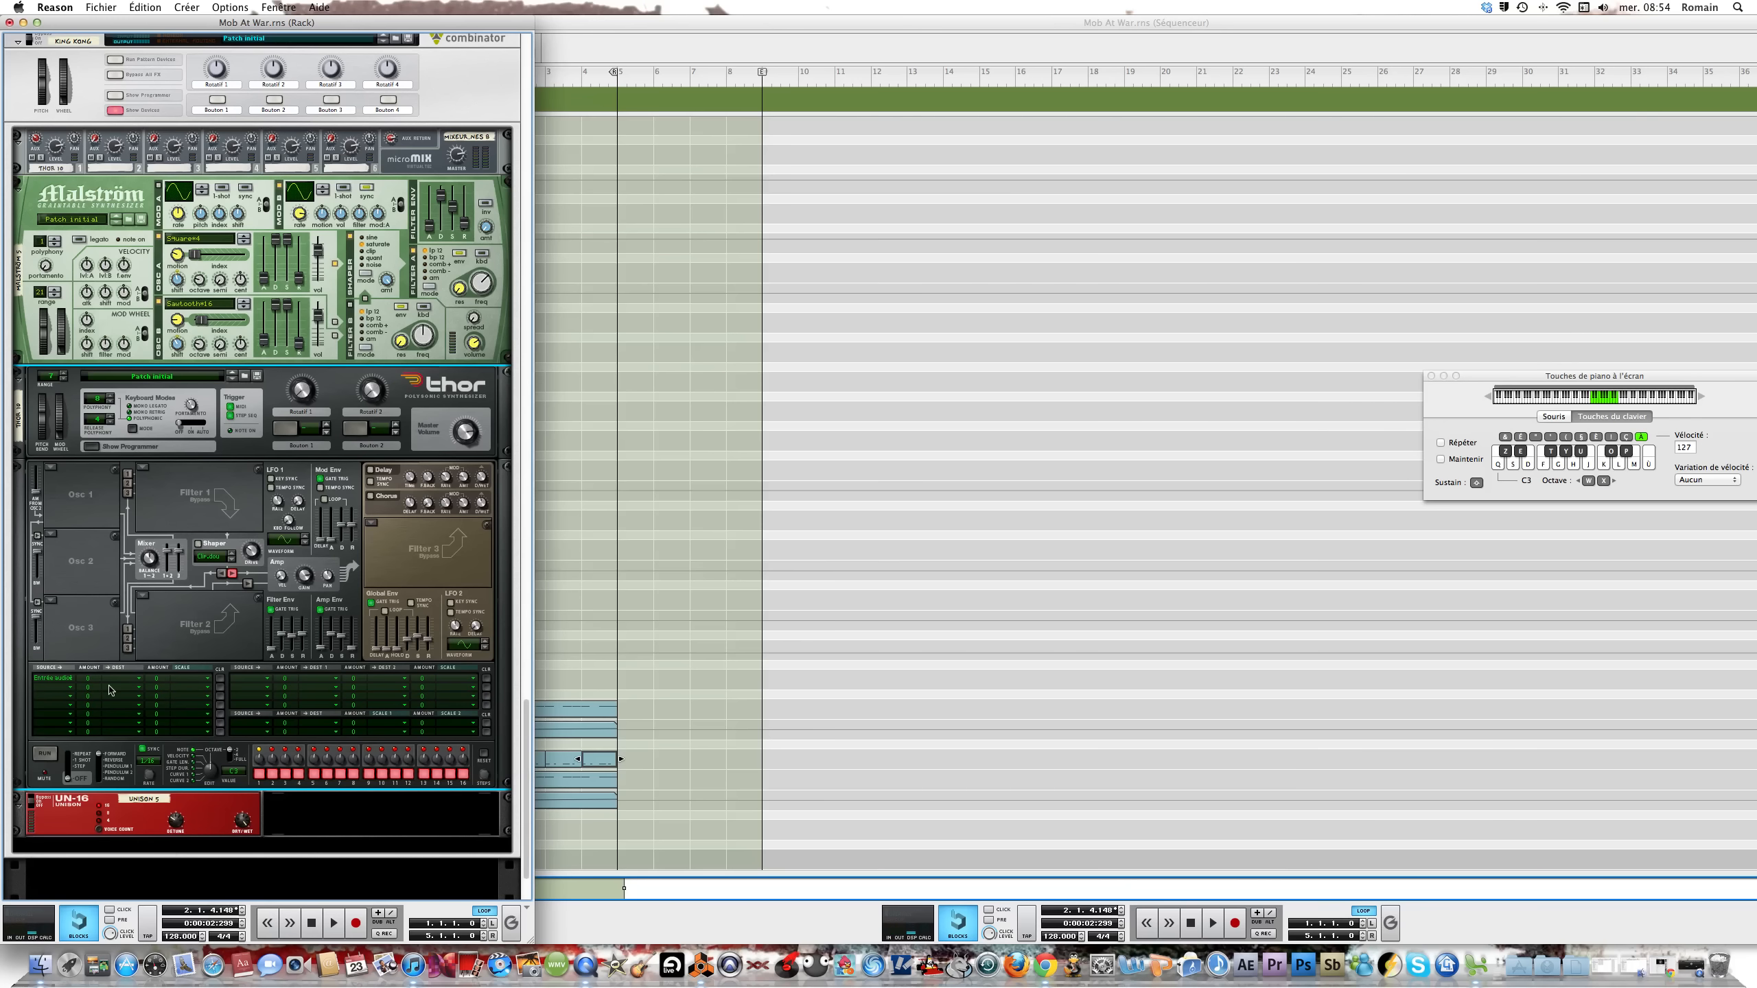
pyautogui.click(61, 687)
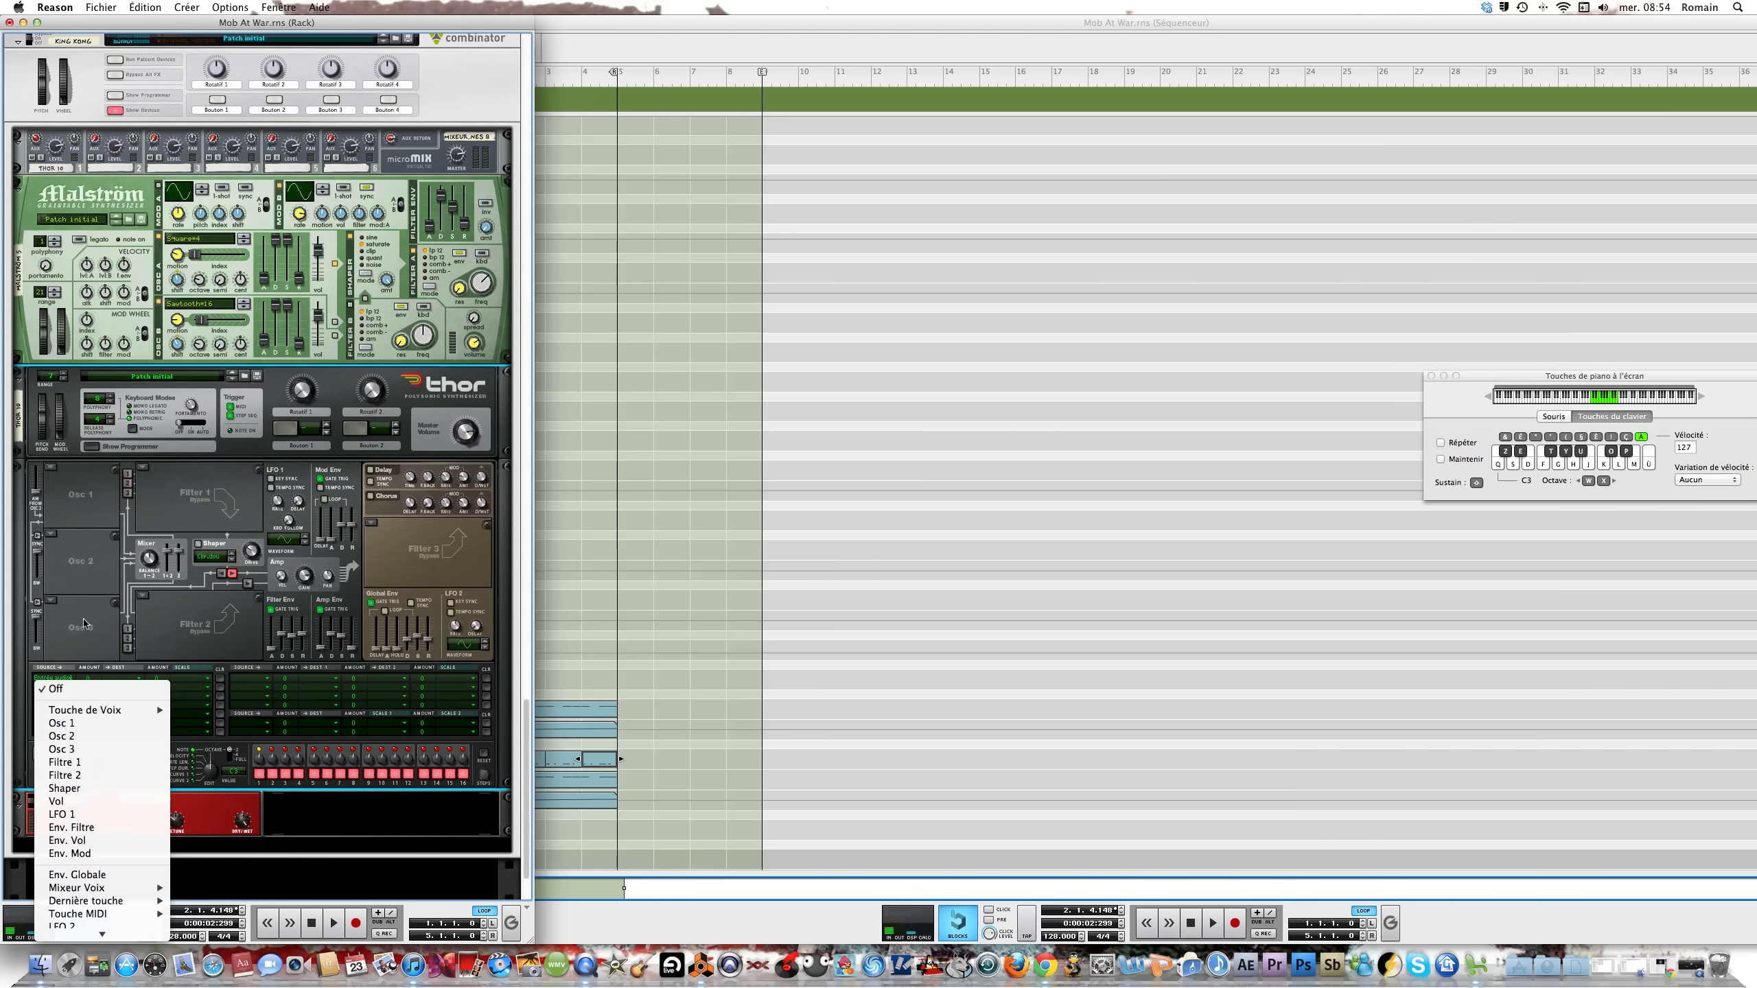
pyautogui.click(90, 672)
pyautogui.moveTo(91, 678); pyautogui.dragTo(99, 602)
pyautogui.click(118, 683)
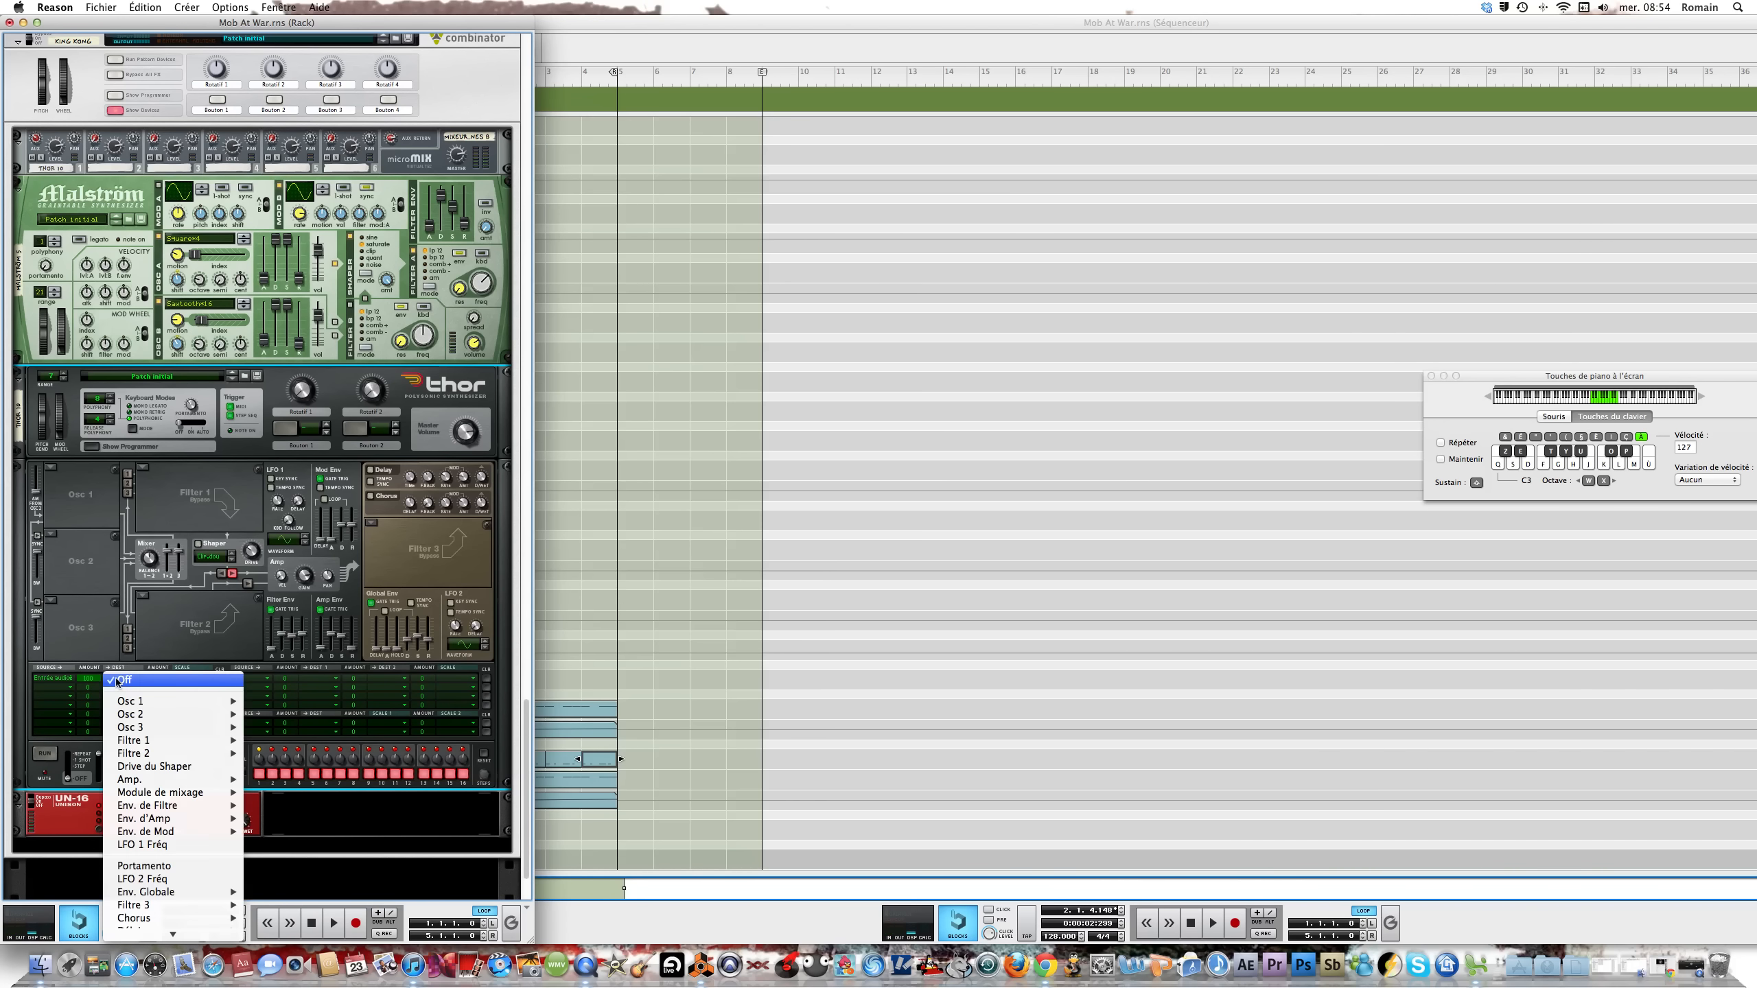
pyautogui.moveTo(173, 905)
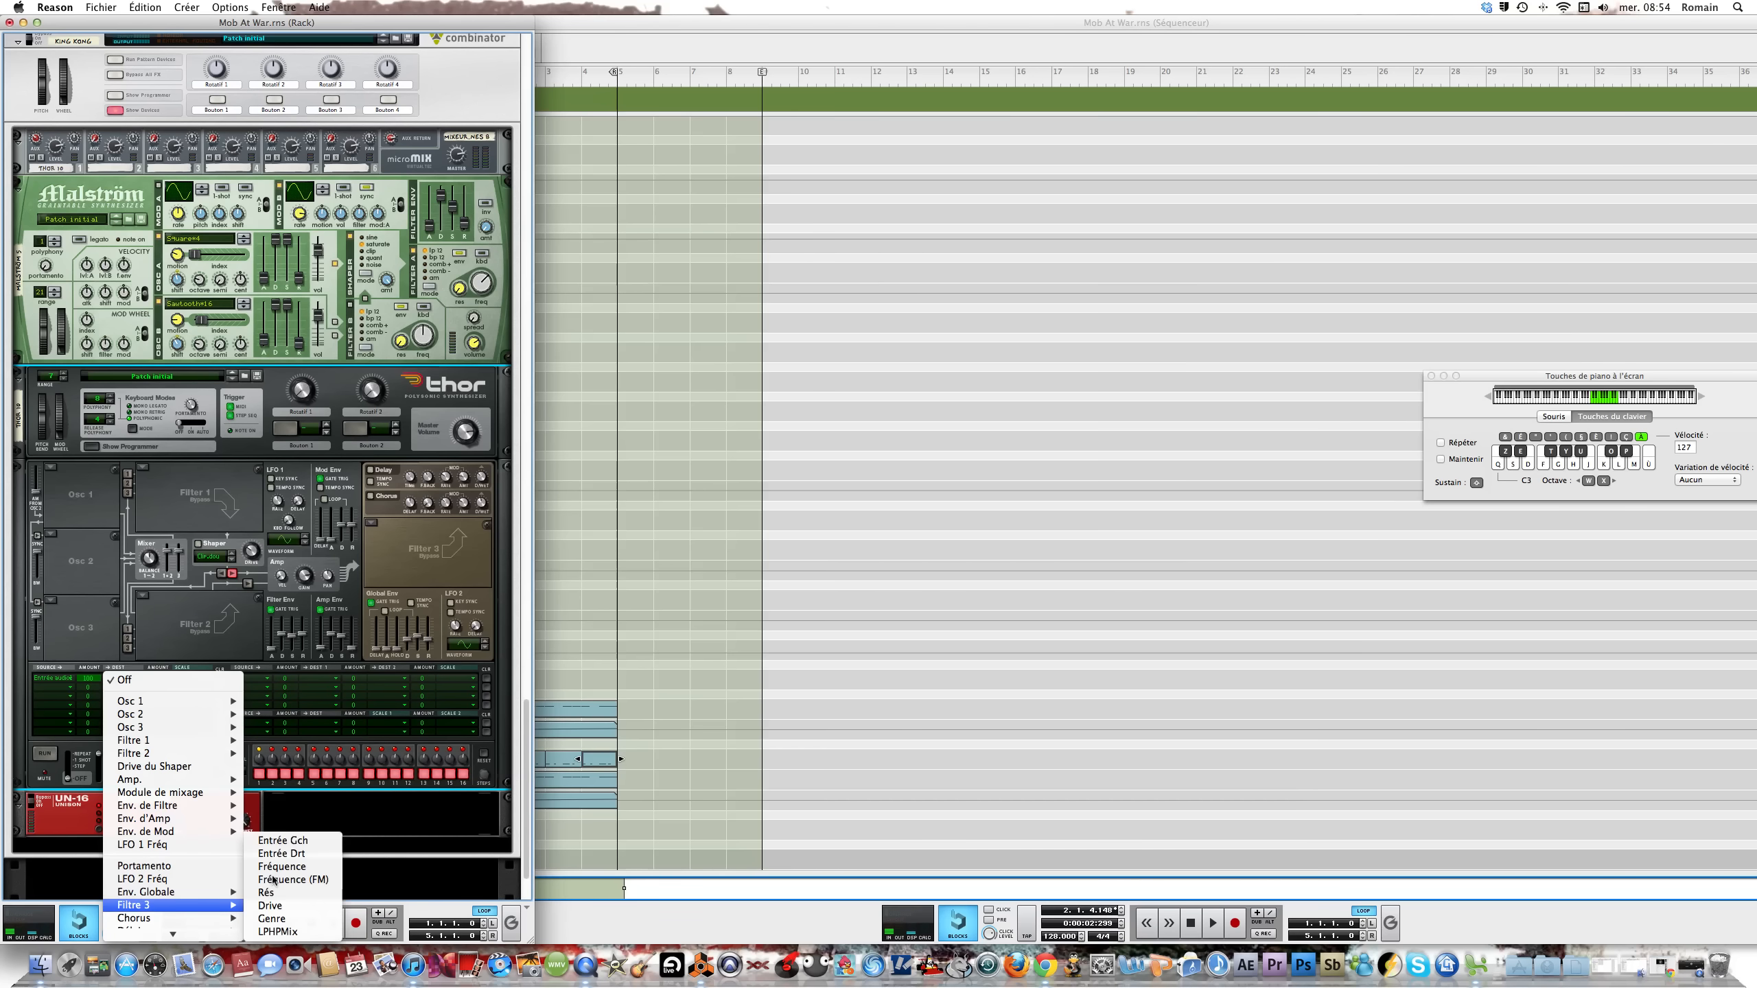
pyautogui.click(283, 840)
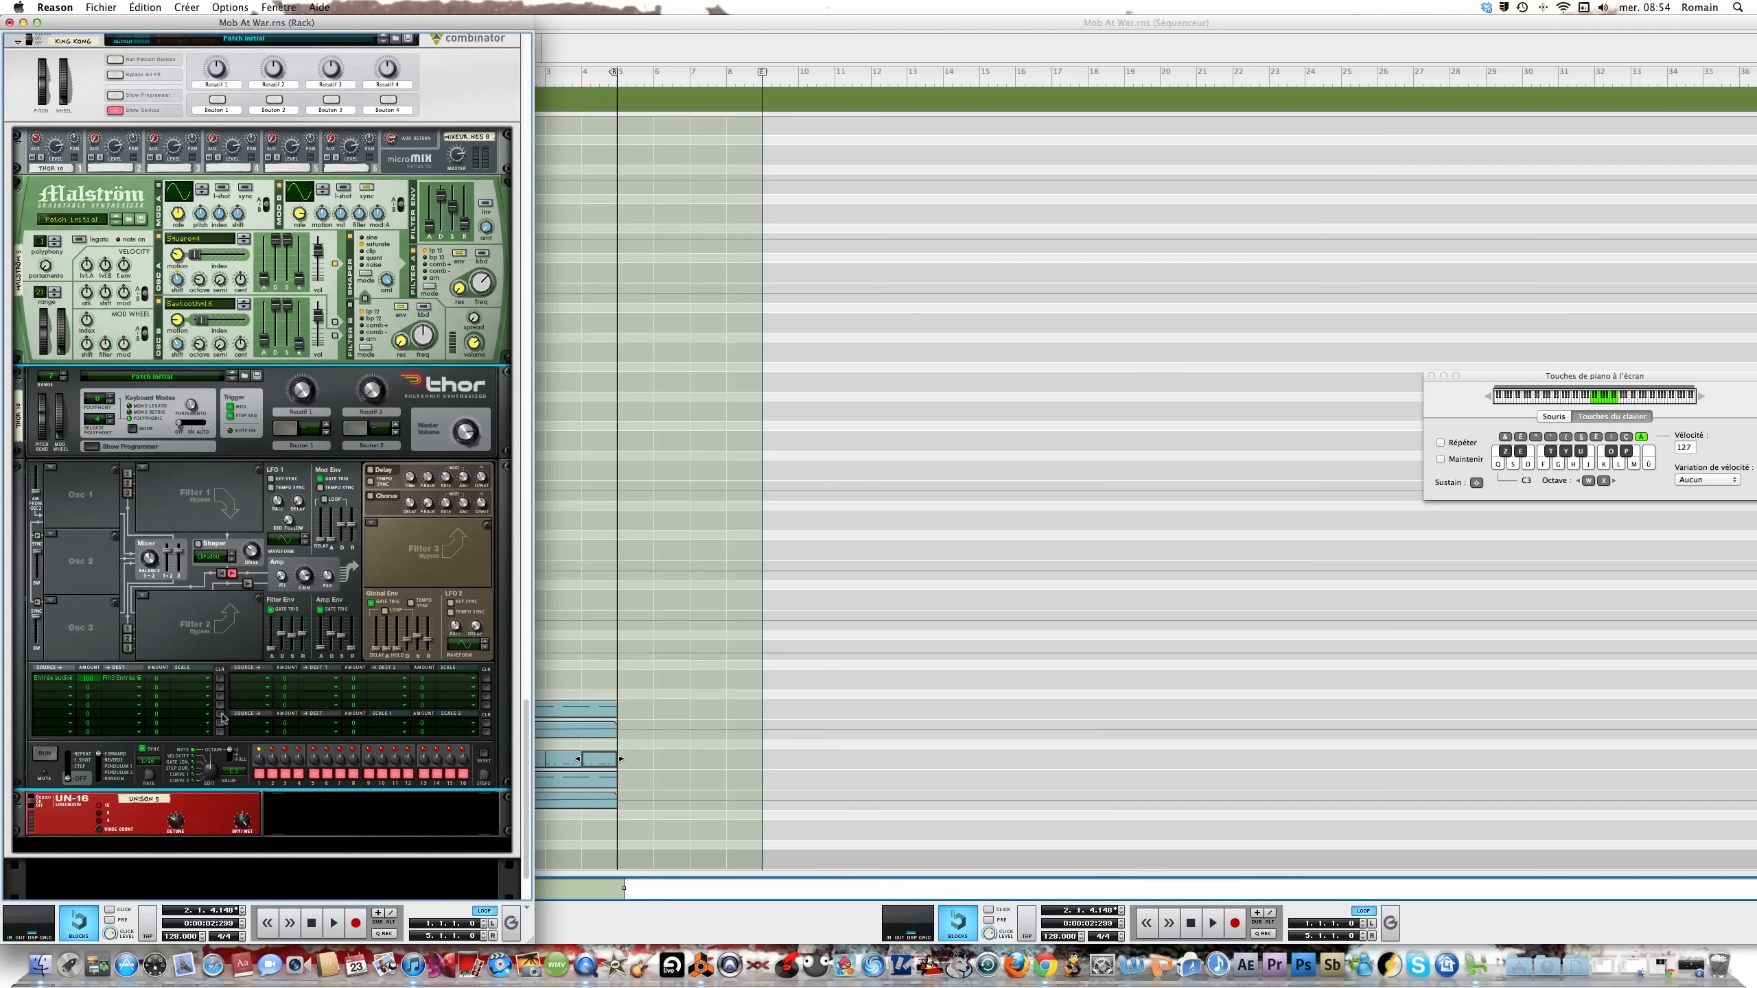
# In the second row of Thor's modulation matrix, route audio input 2 to Filter 3's right input with an amount of 100
pyautogui.click(66, 691)
pyautogui.moveTo(152, 932)
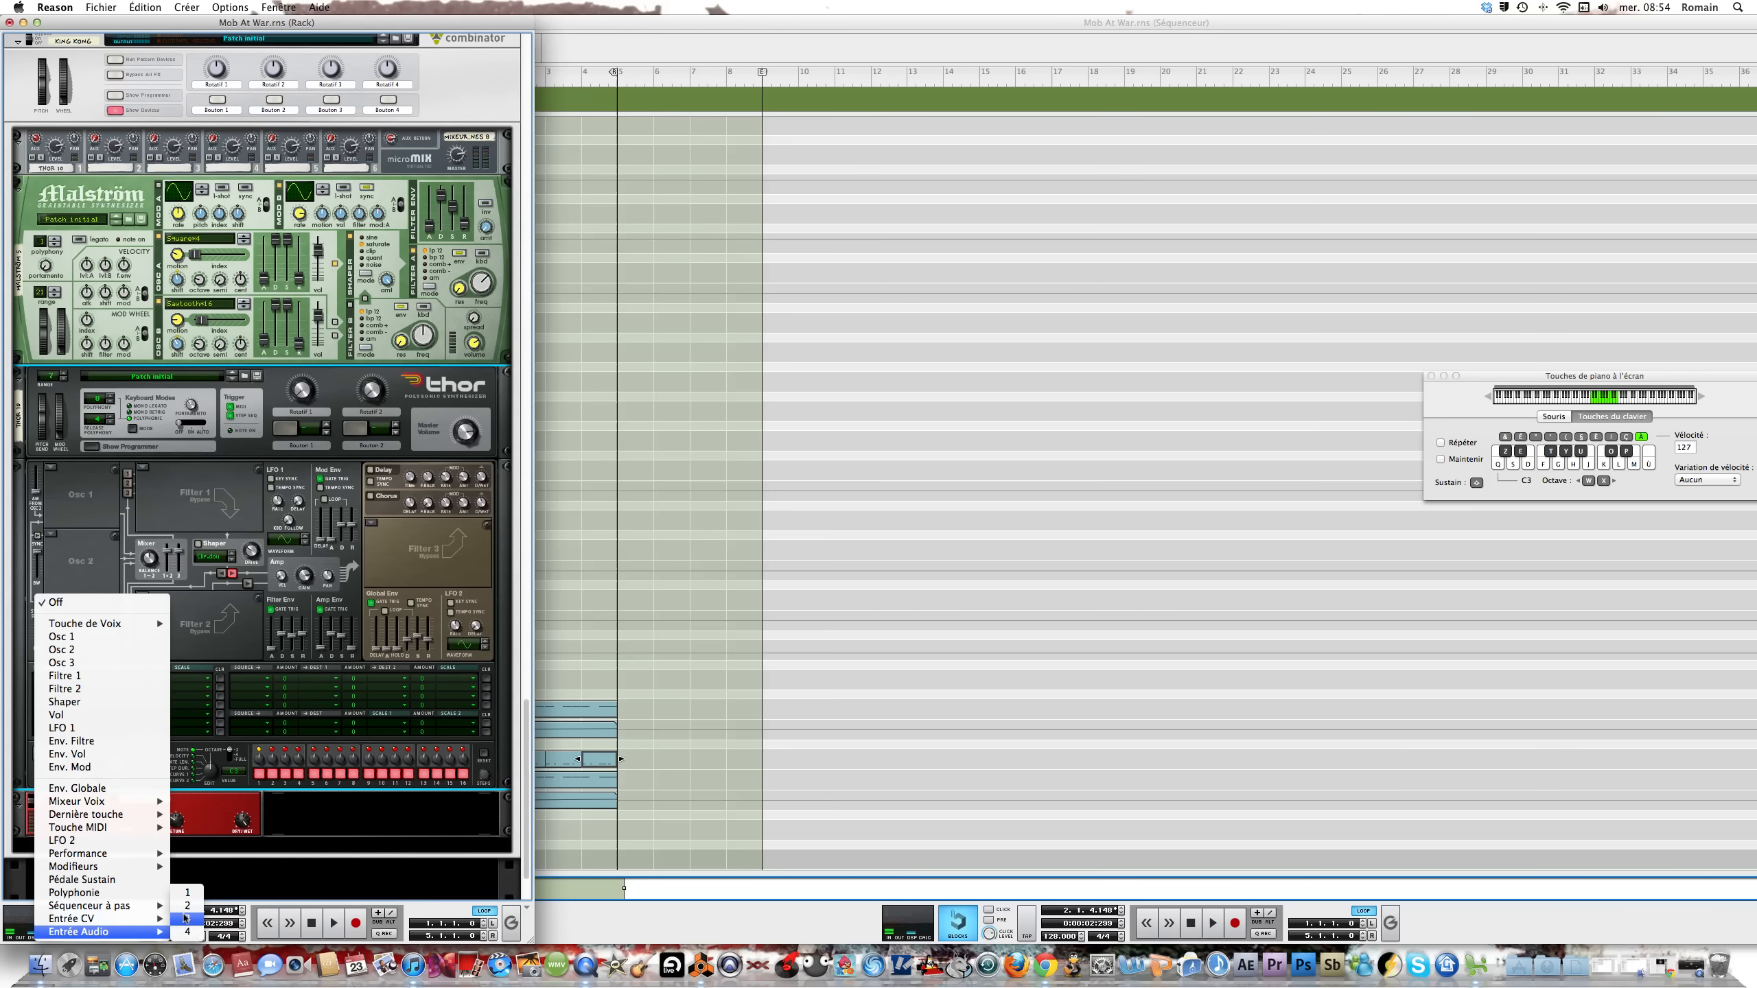
pyautogui.click(185, 906)
pyautogui.moveTo(89, 687); pyautogui.dragTo(88, 609)
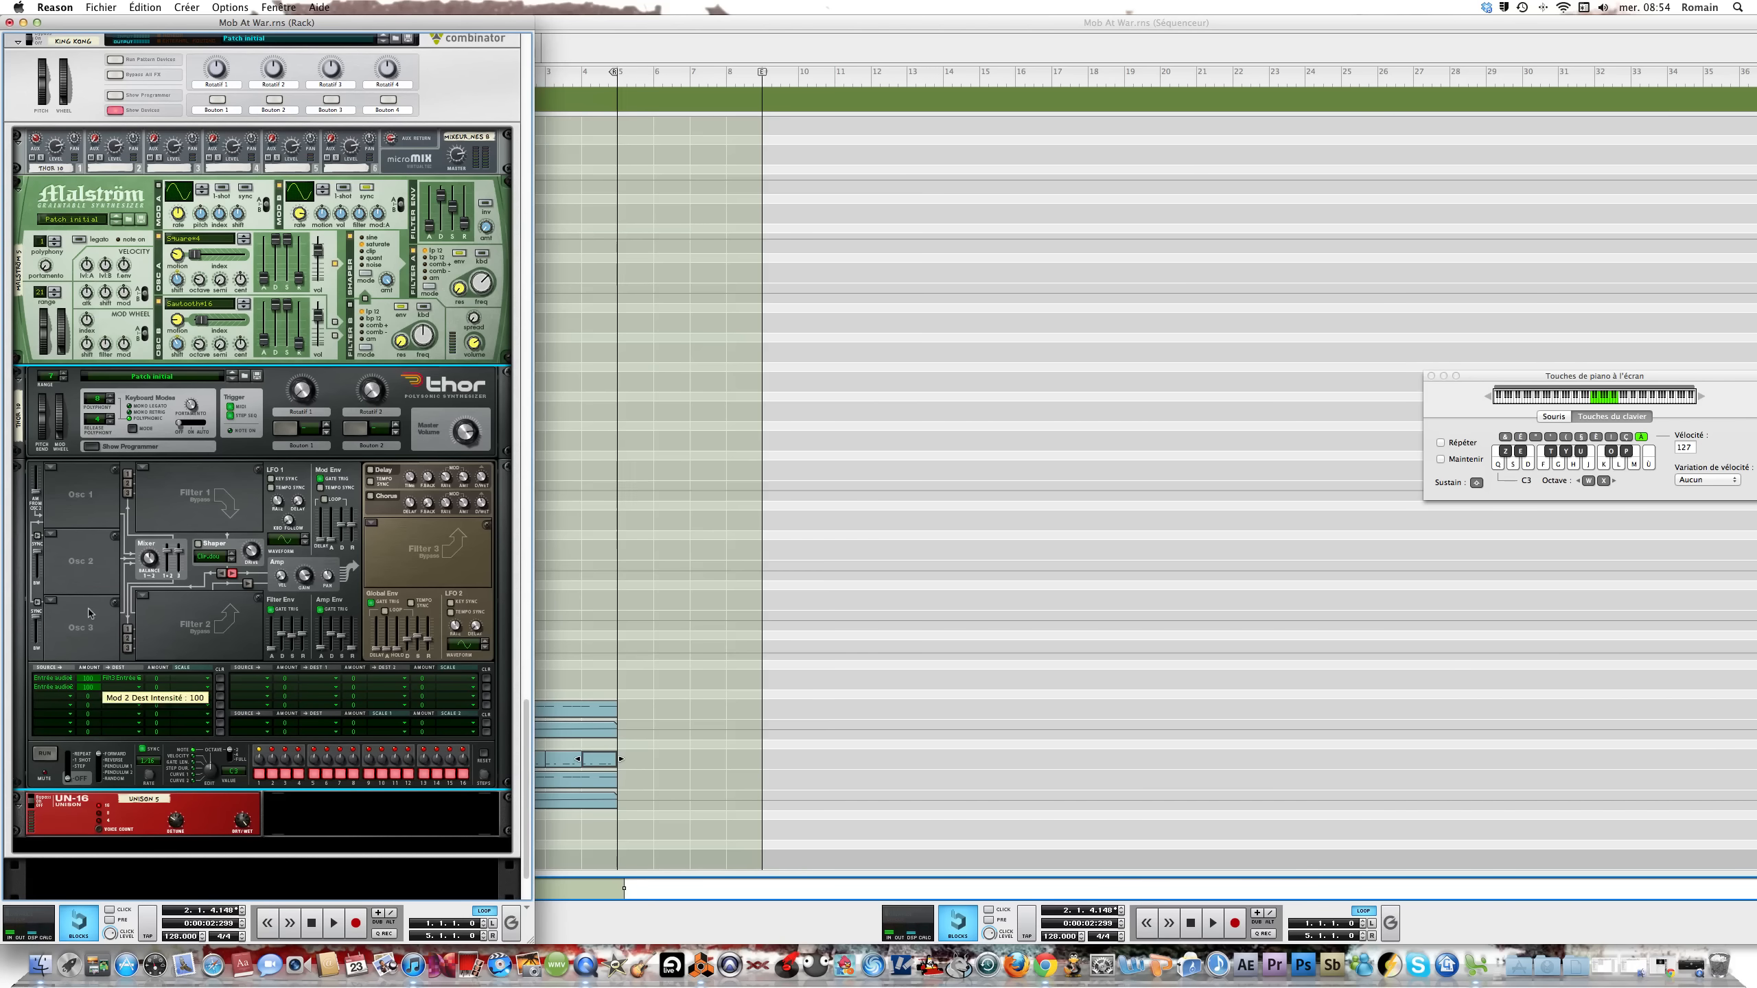
pyautogui.click(117, 687)
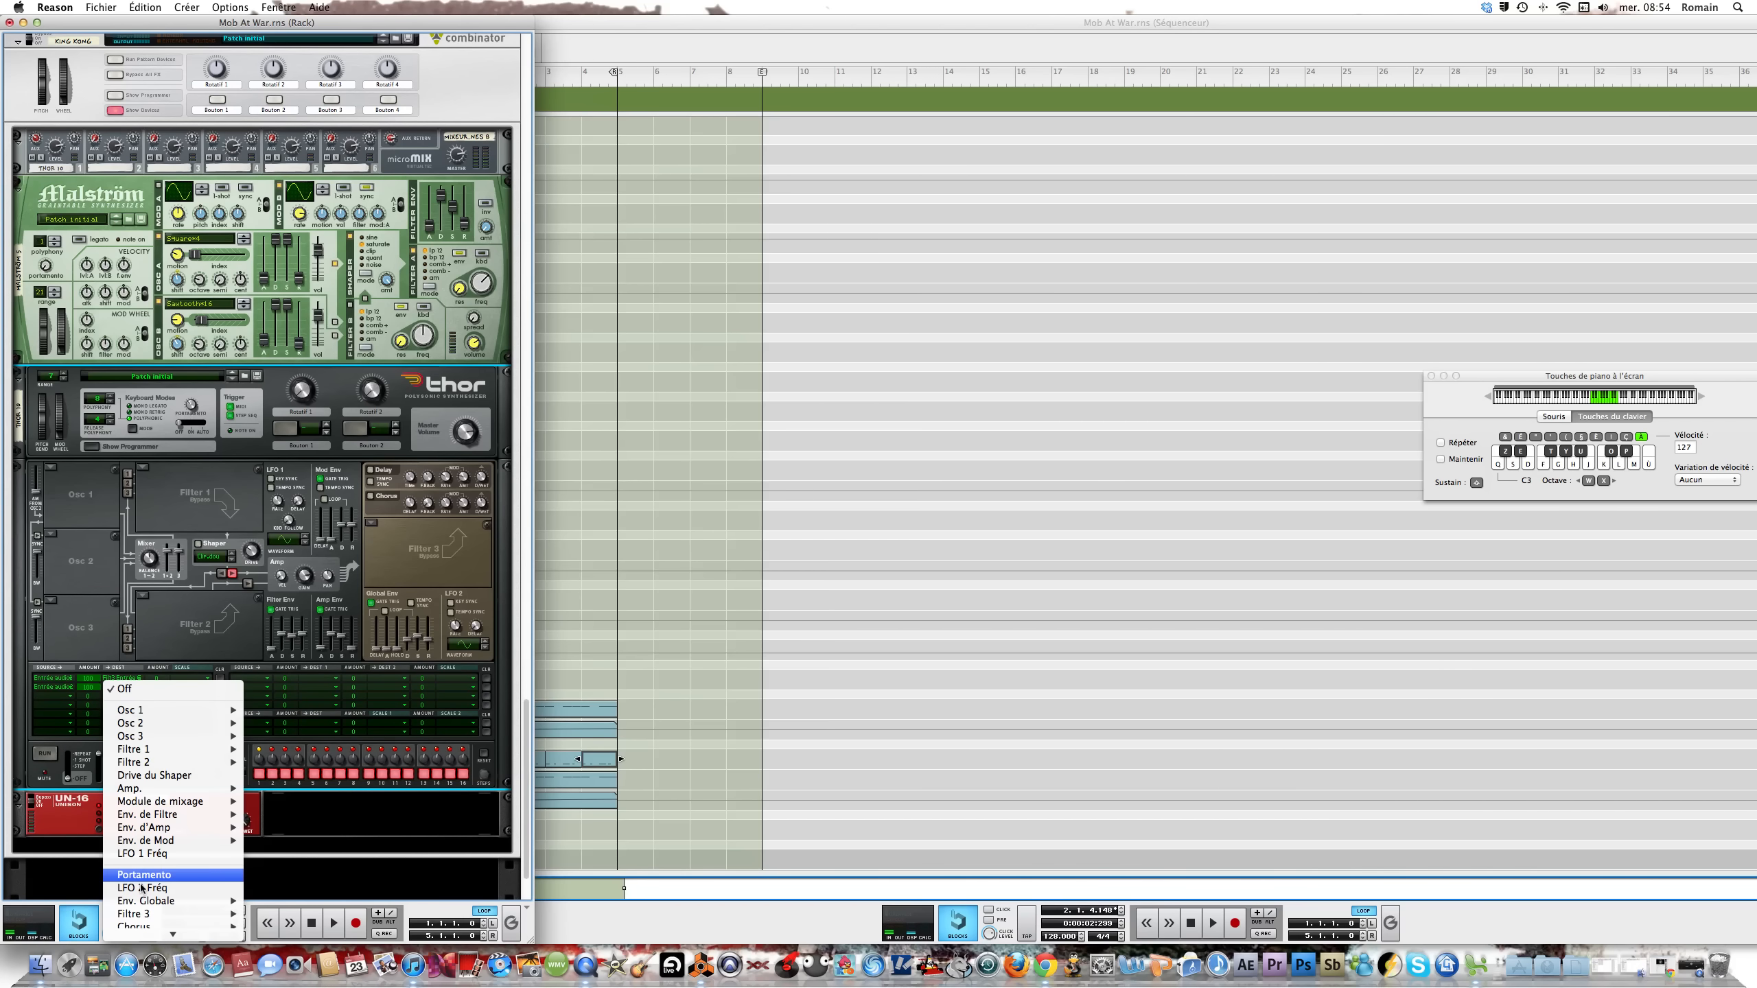
pyautogui.moveTo(145, 913)
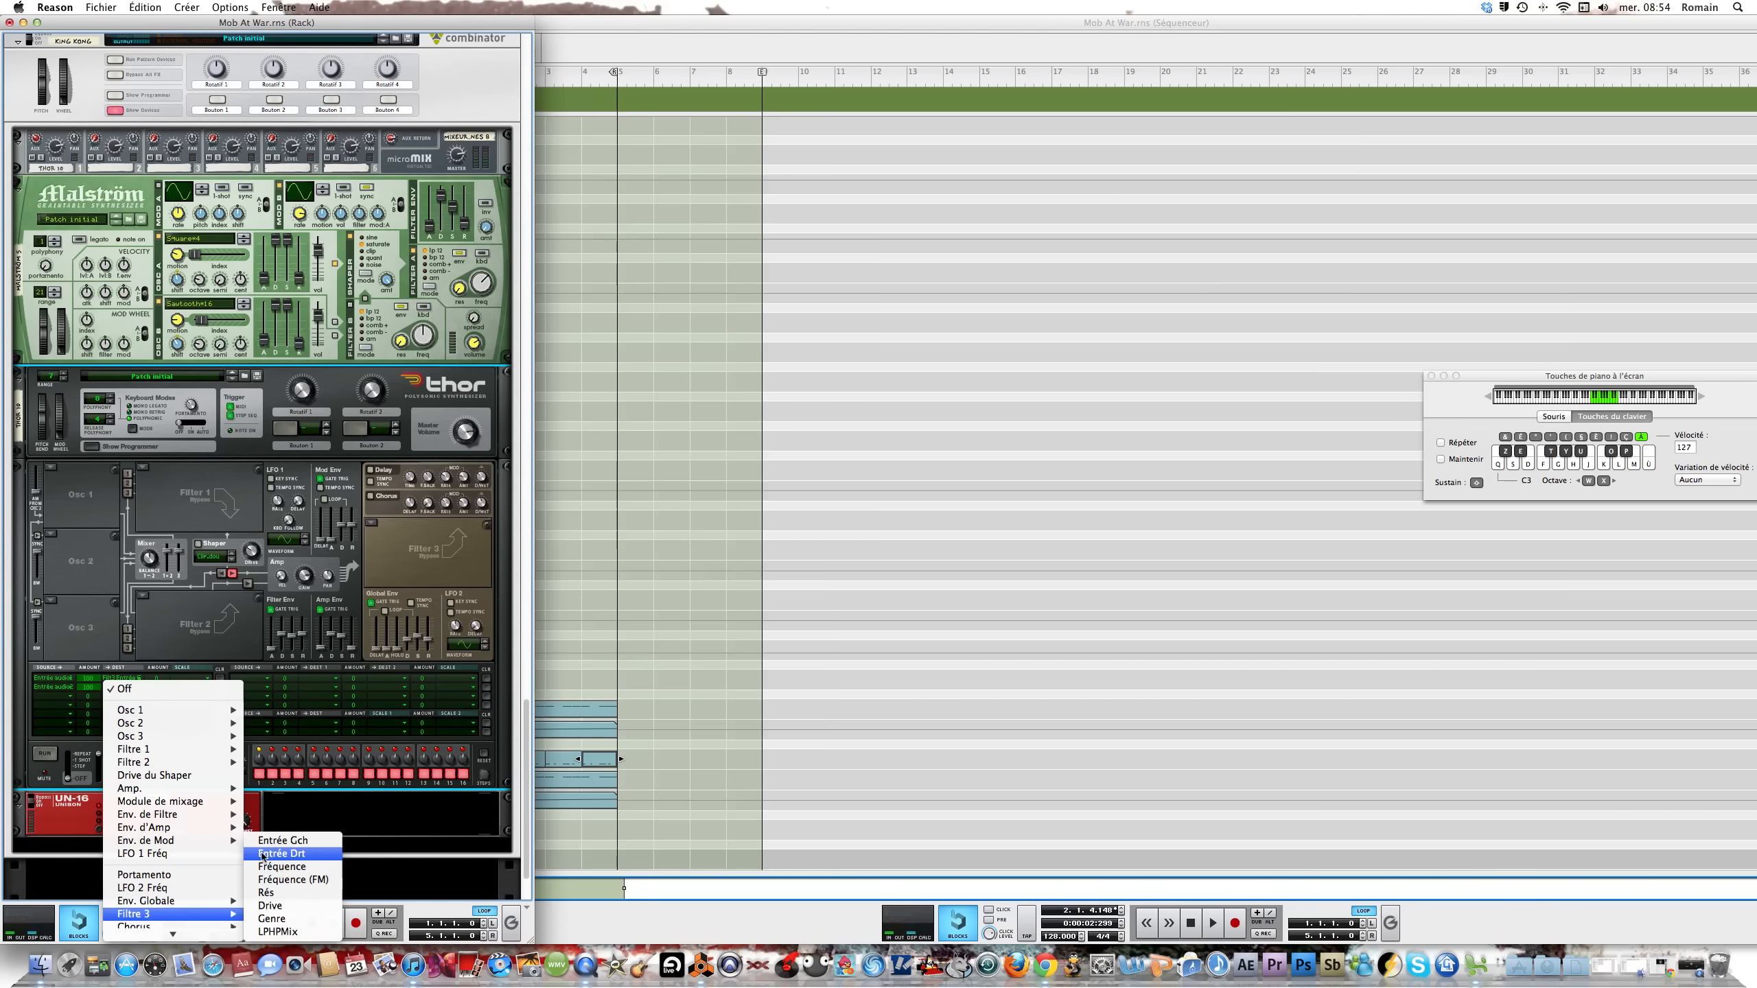
pyautogui.click(283, 857)
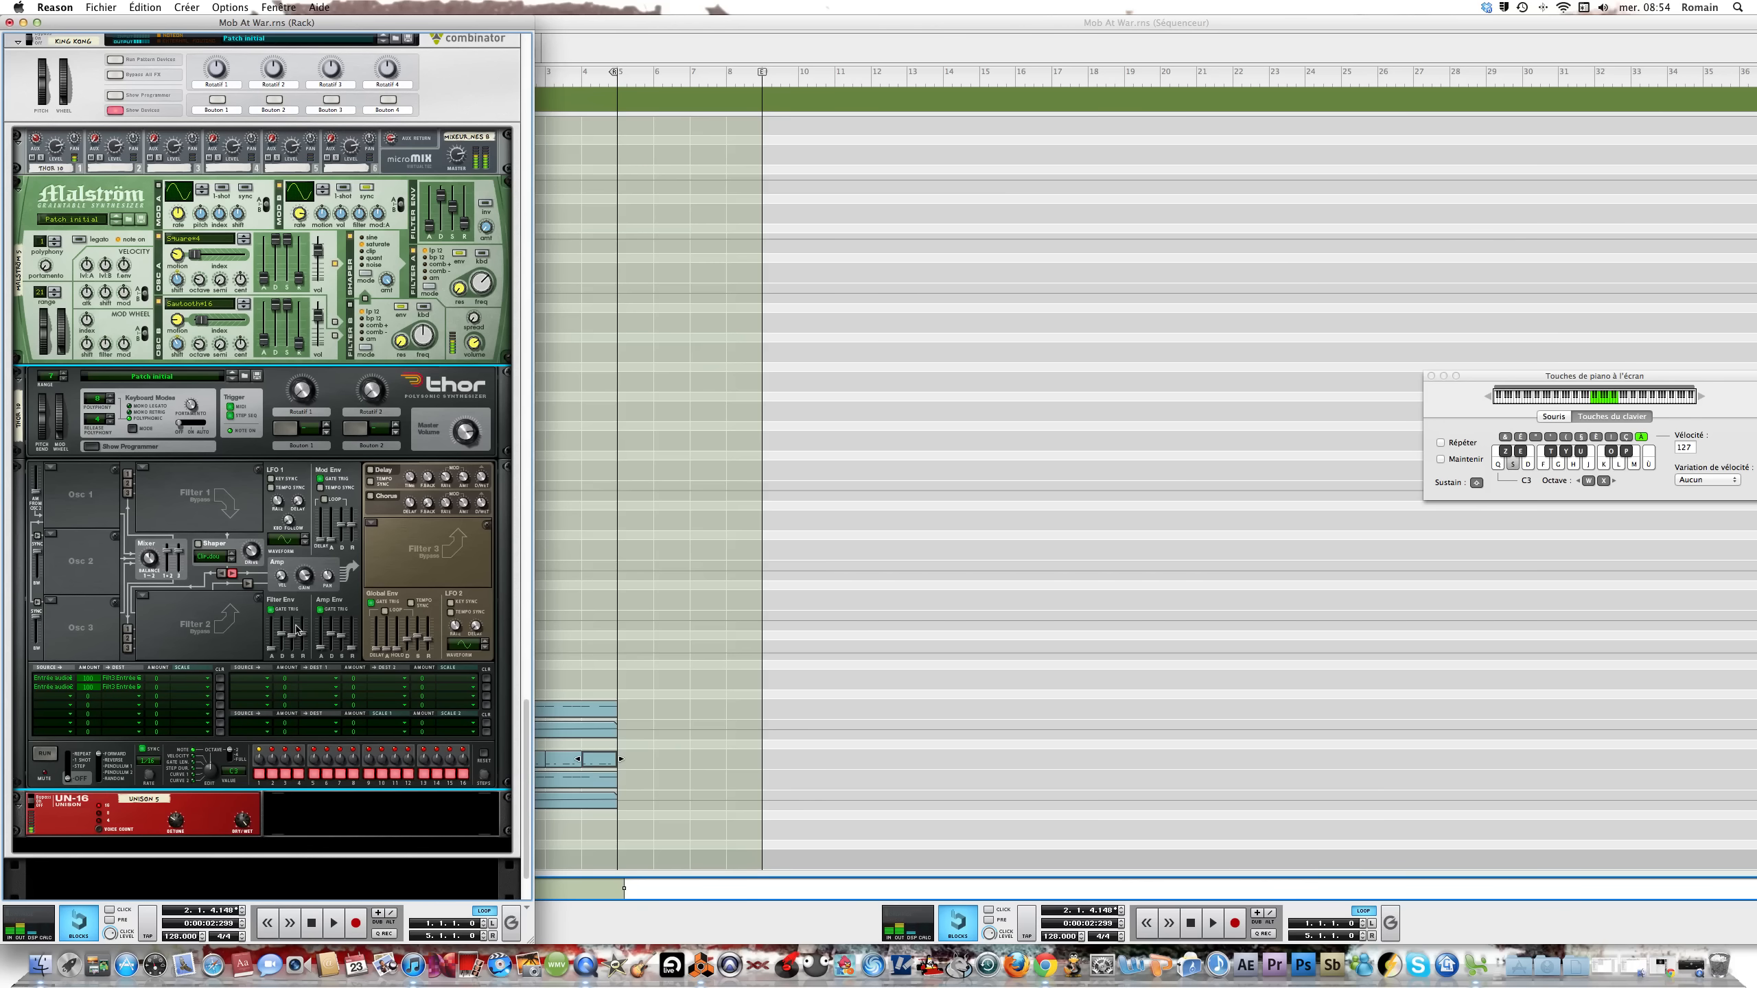
# Set Thor's Filter 3 to the comb type (Peigne)
pyautogui.click(372, 528)
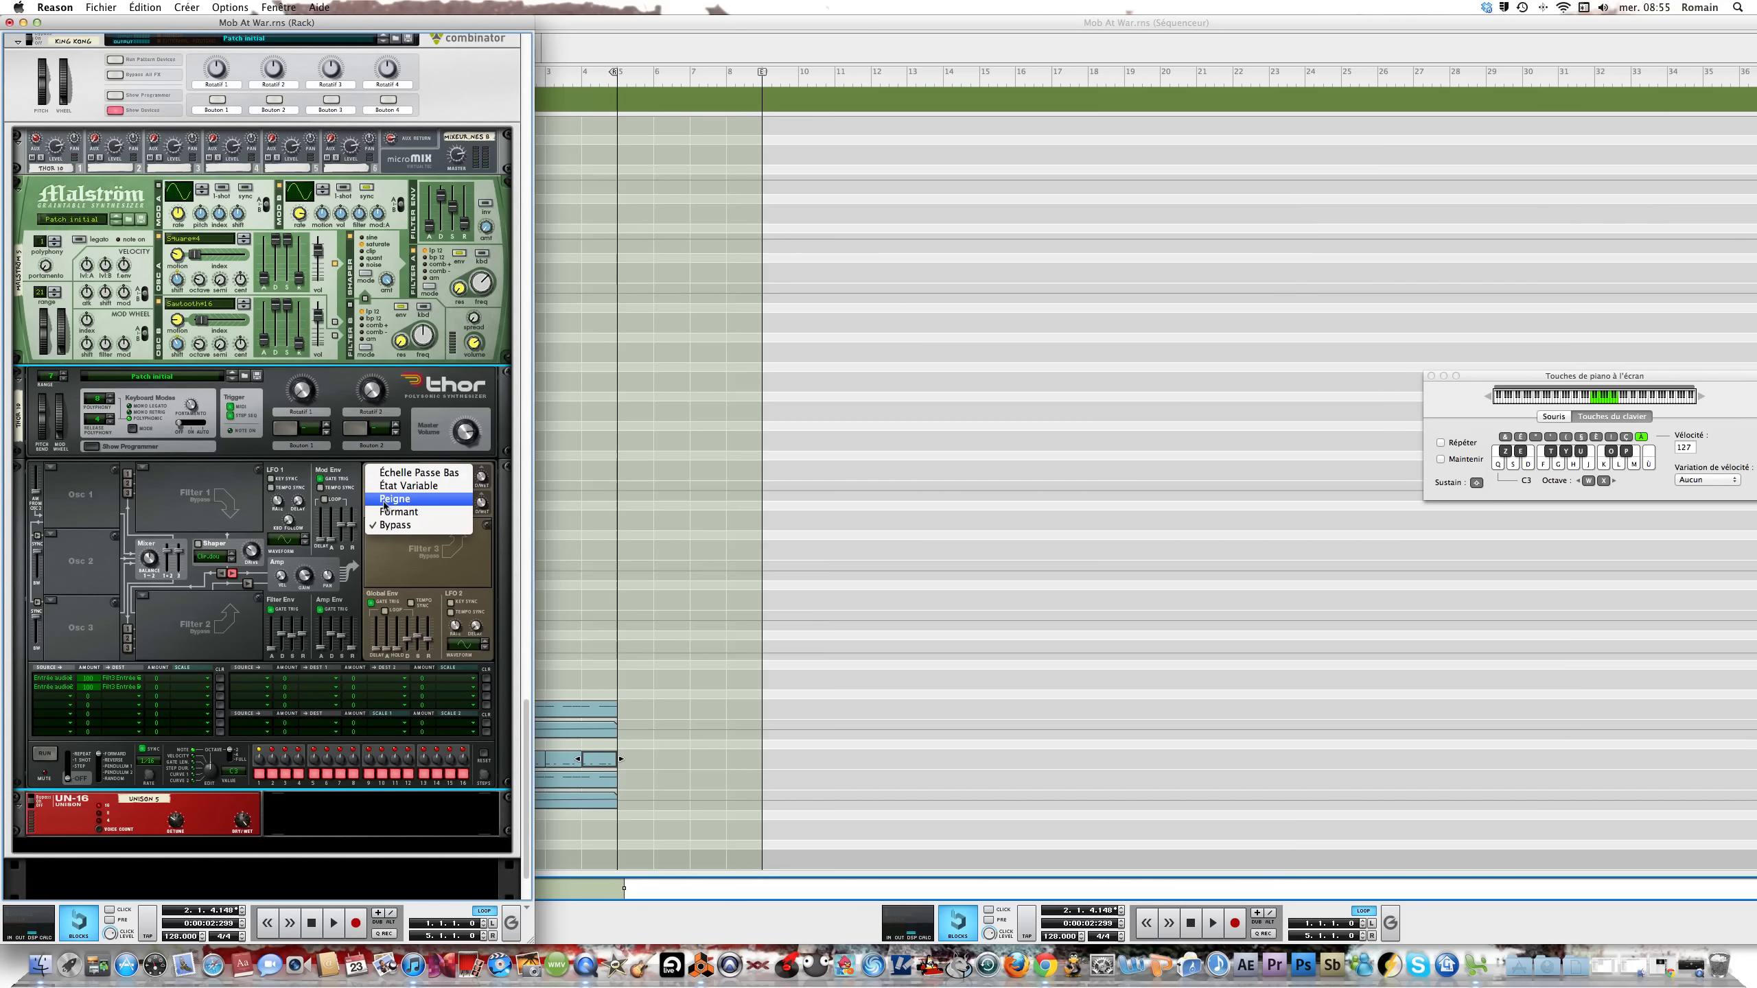
pyautogui.click(384, 505)
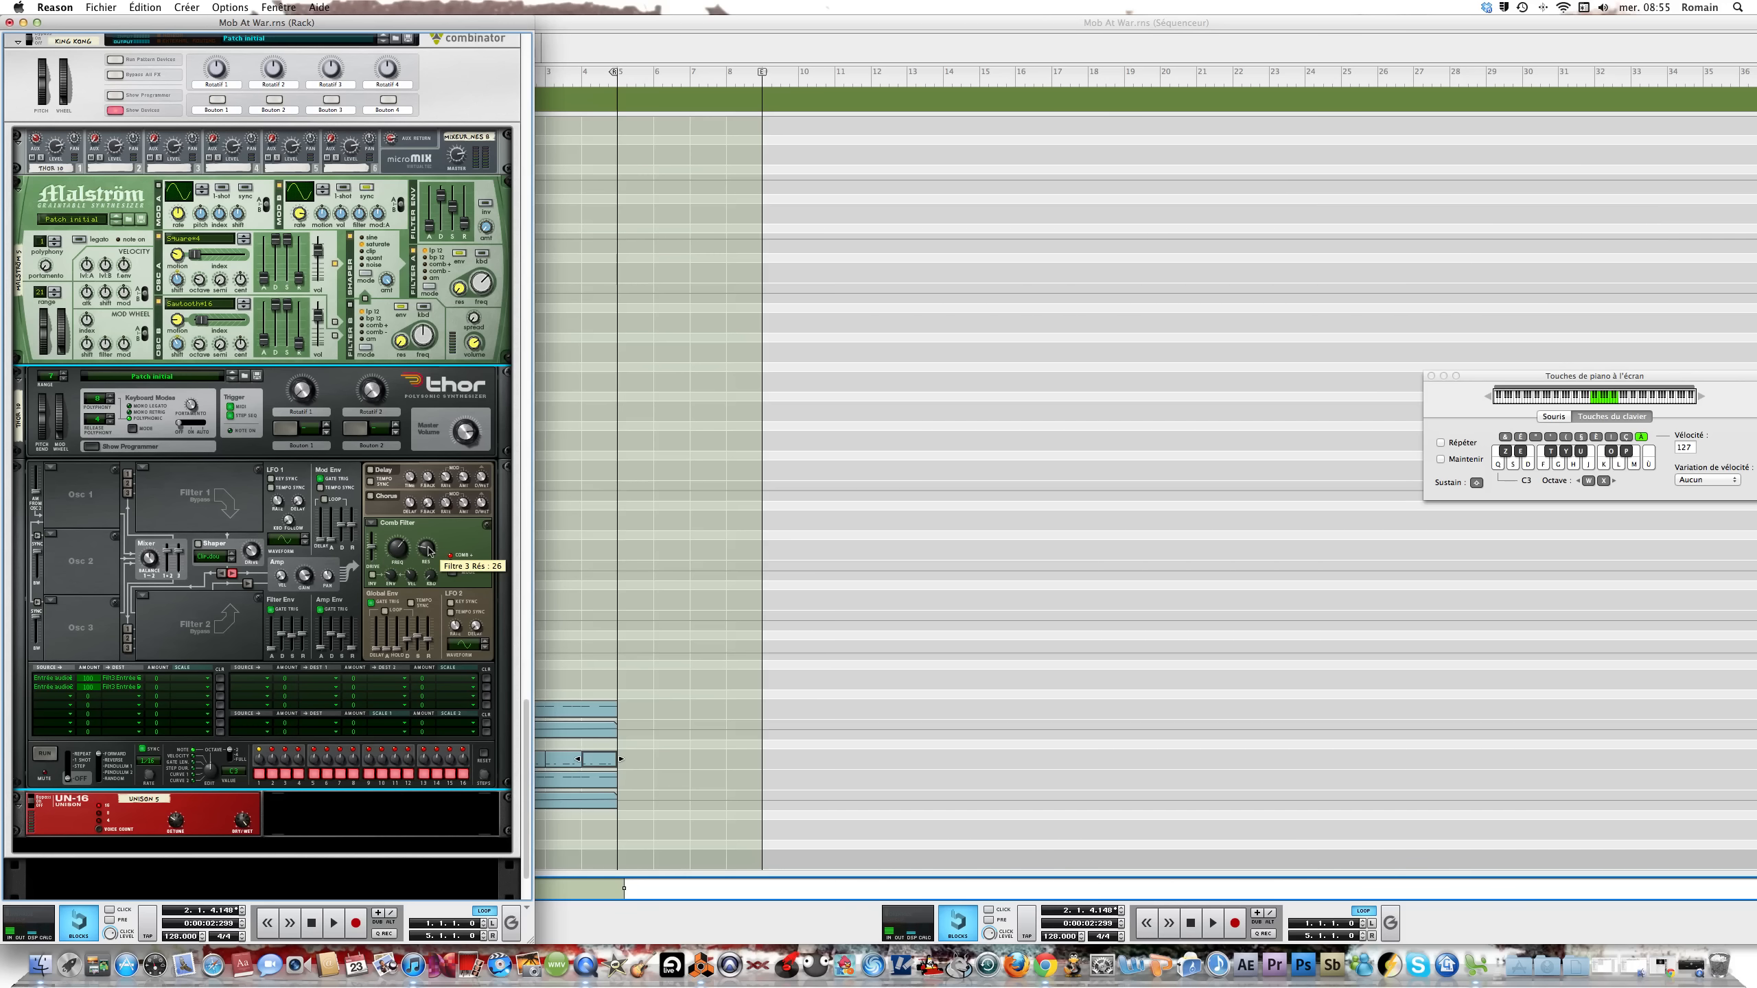
# Adjust the comb filter's envelope amount and the filter envelope's decay in Thor while playing test notes
pyautogui.press('s')
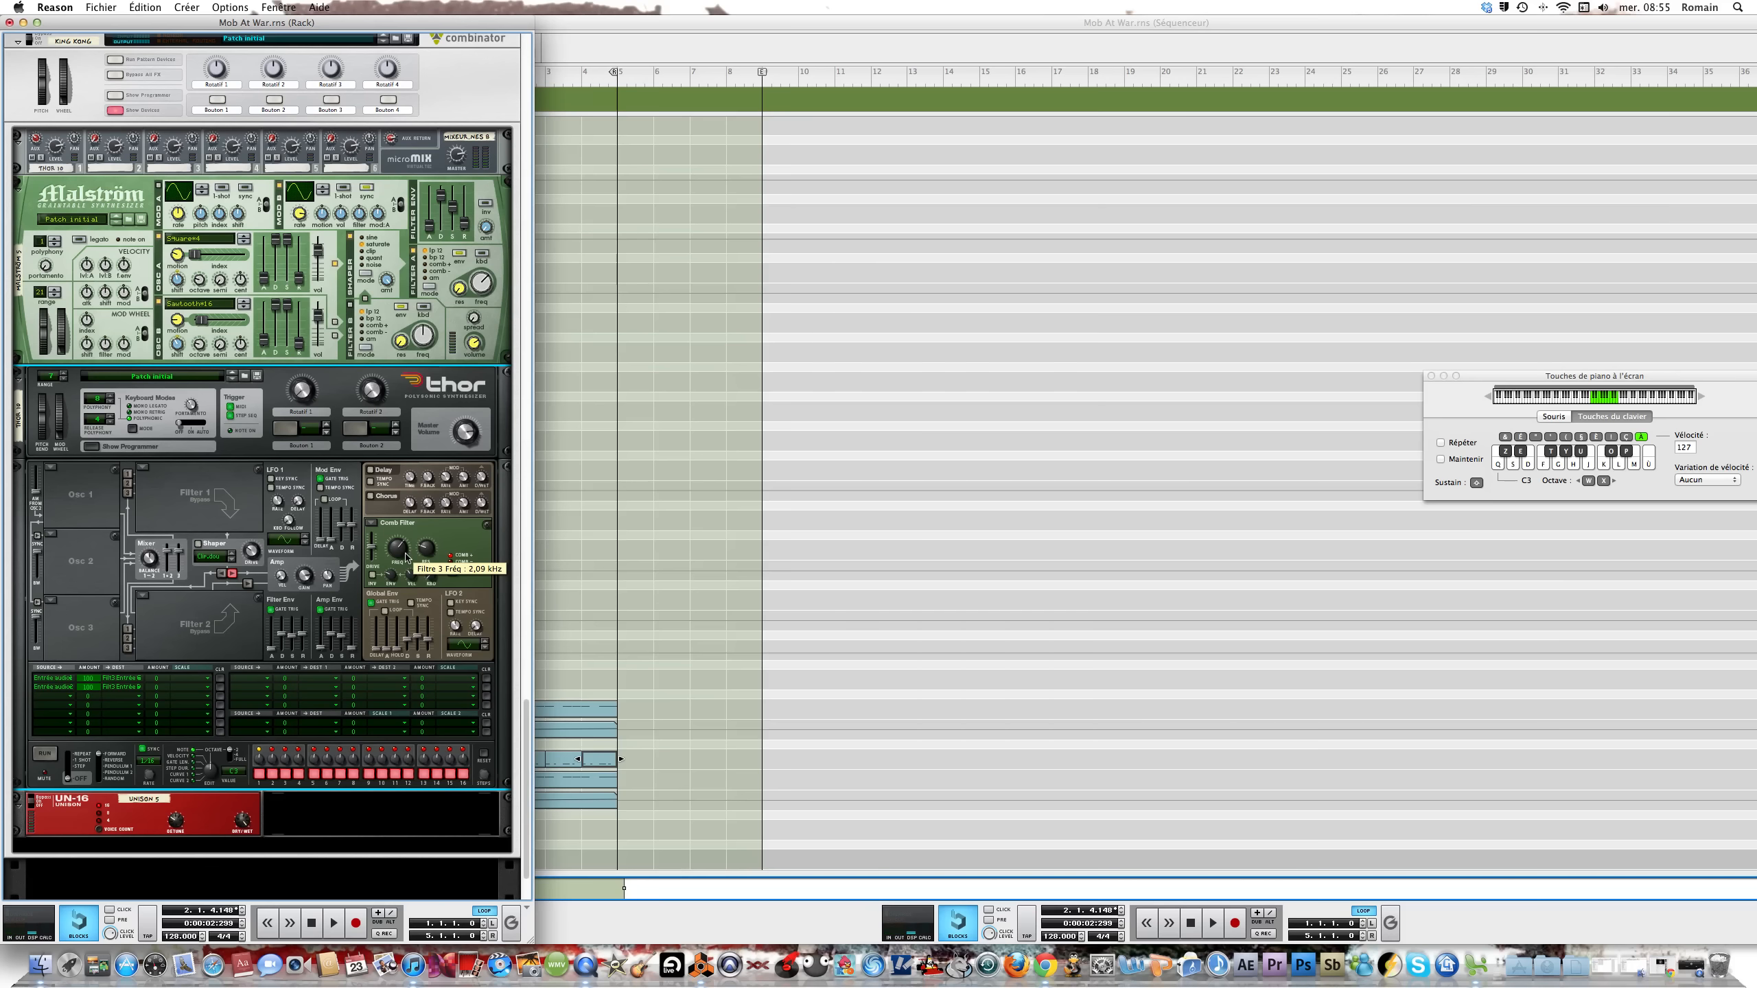
pyautogui.moveTo(391, 576); pyautogui.dragTo(389, 570)
pyautogui.press('s')
pyautogui.press('s')
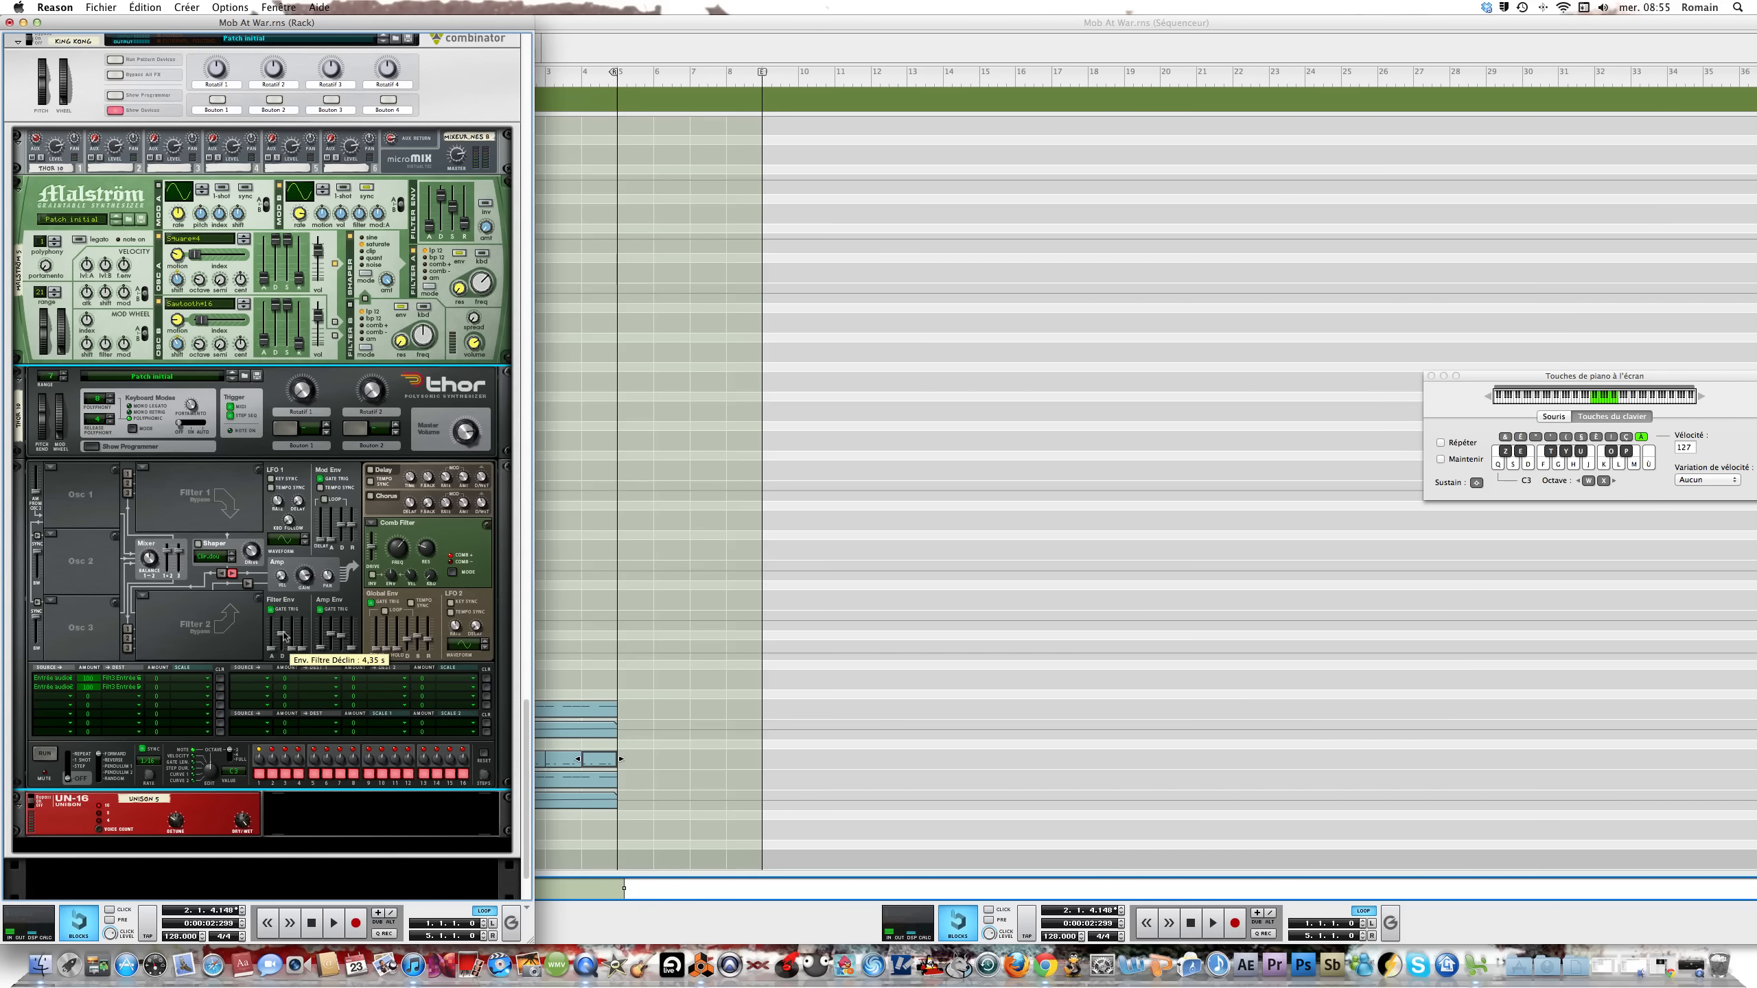
pyautogui.moveTo(284, 636); pyautogui.dragTo(285, 644)
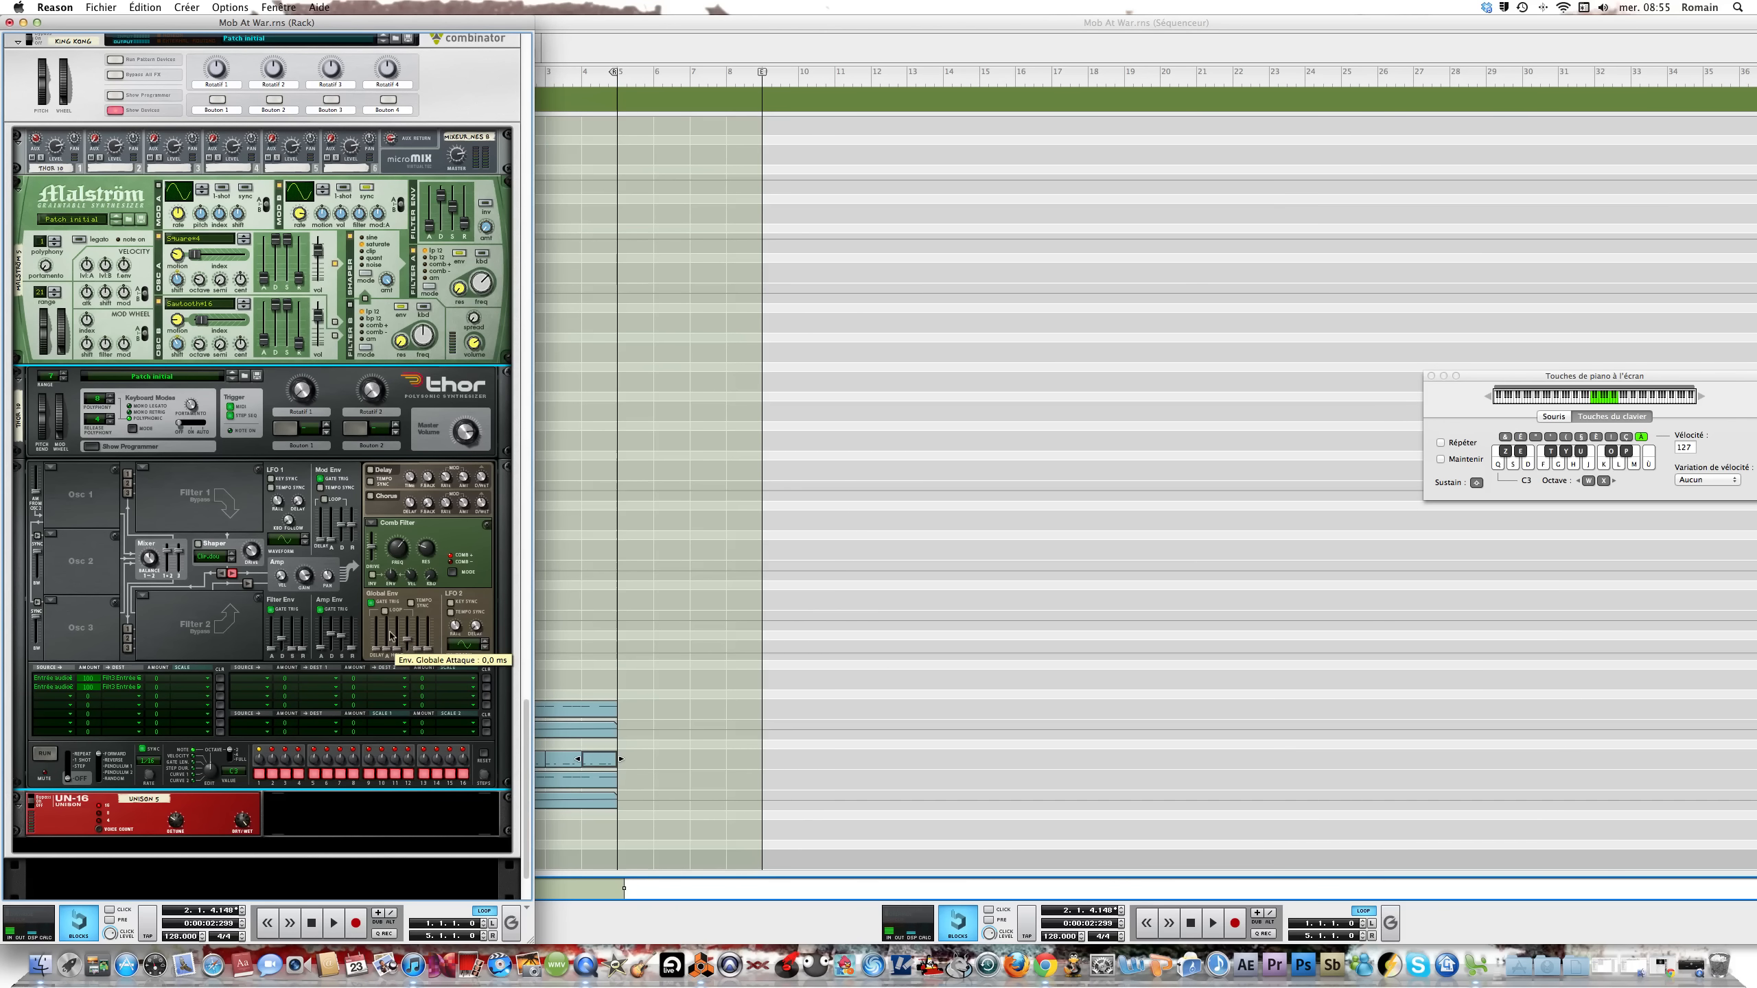
pyautogui.press('s')
pyautogui.press('s')
pyautogui.scroll(5, 88, 446)
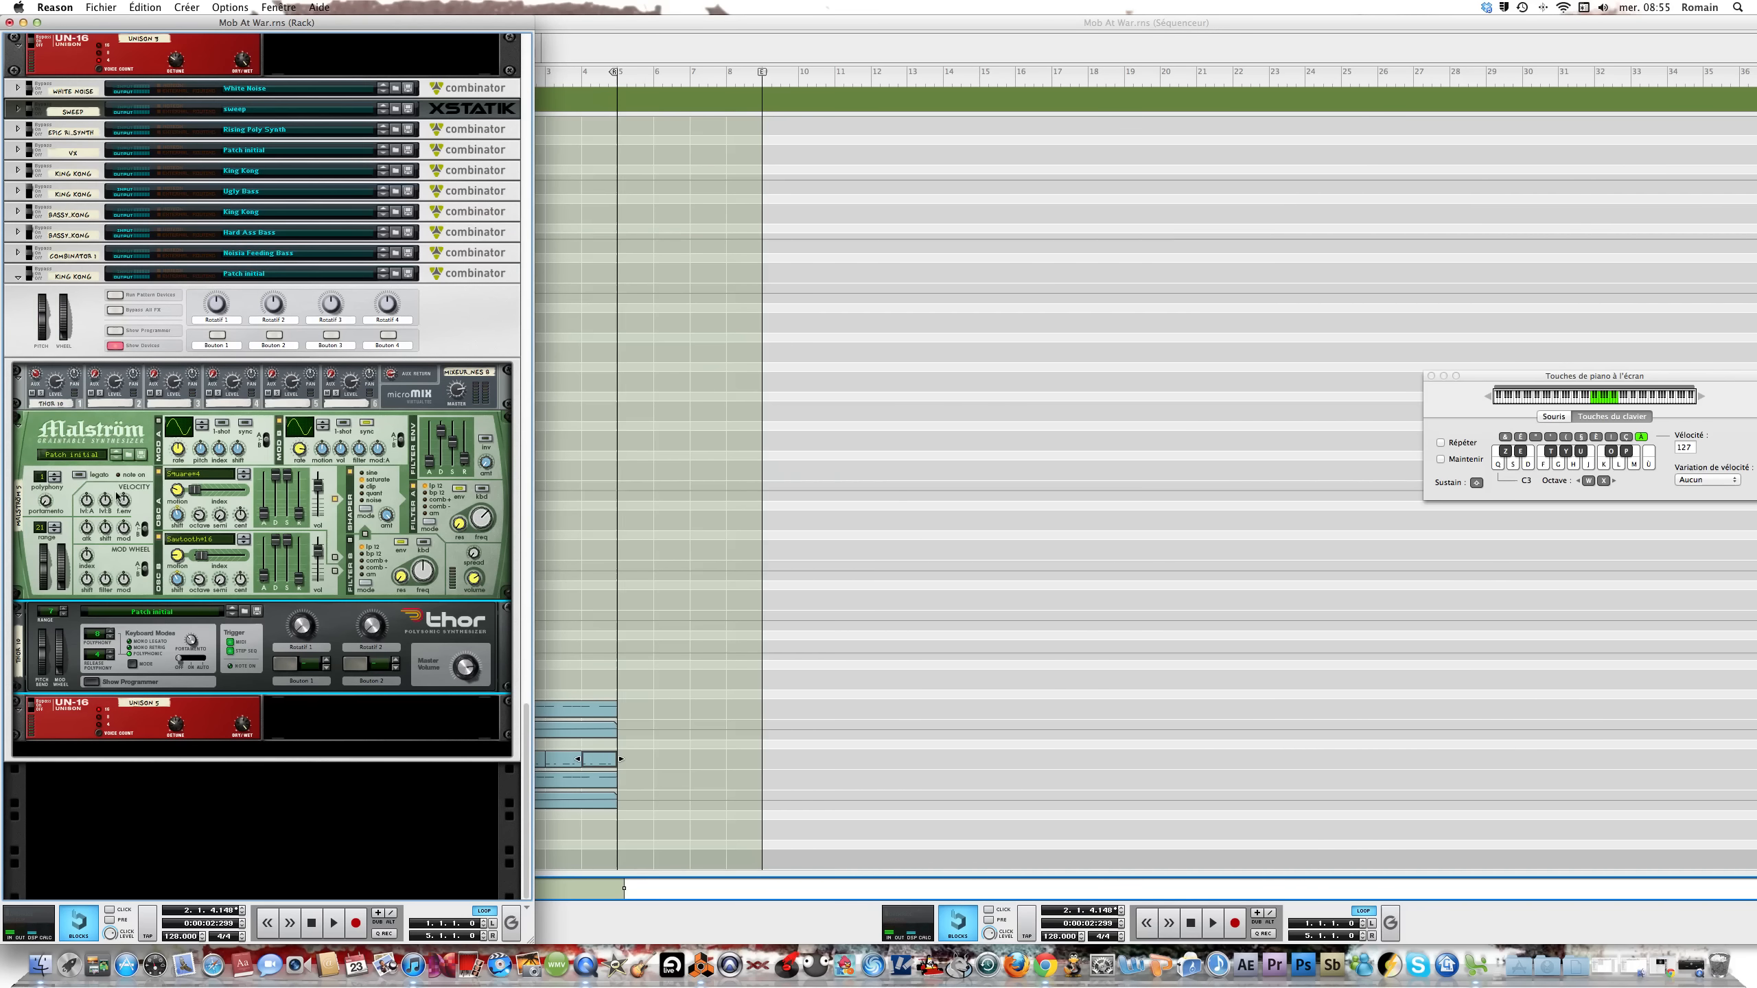
pyautogui.rightClick(441, 638)
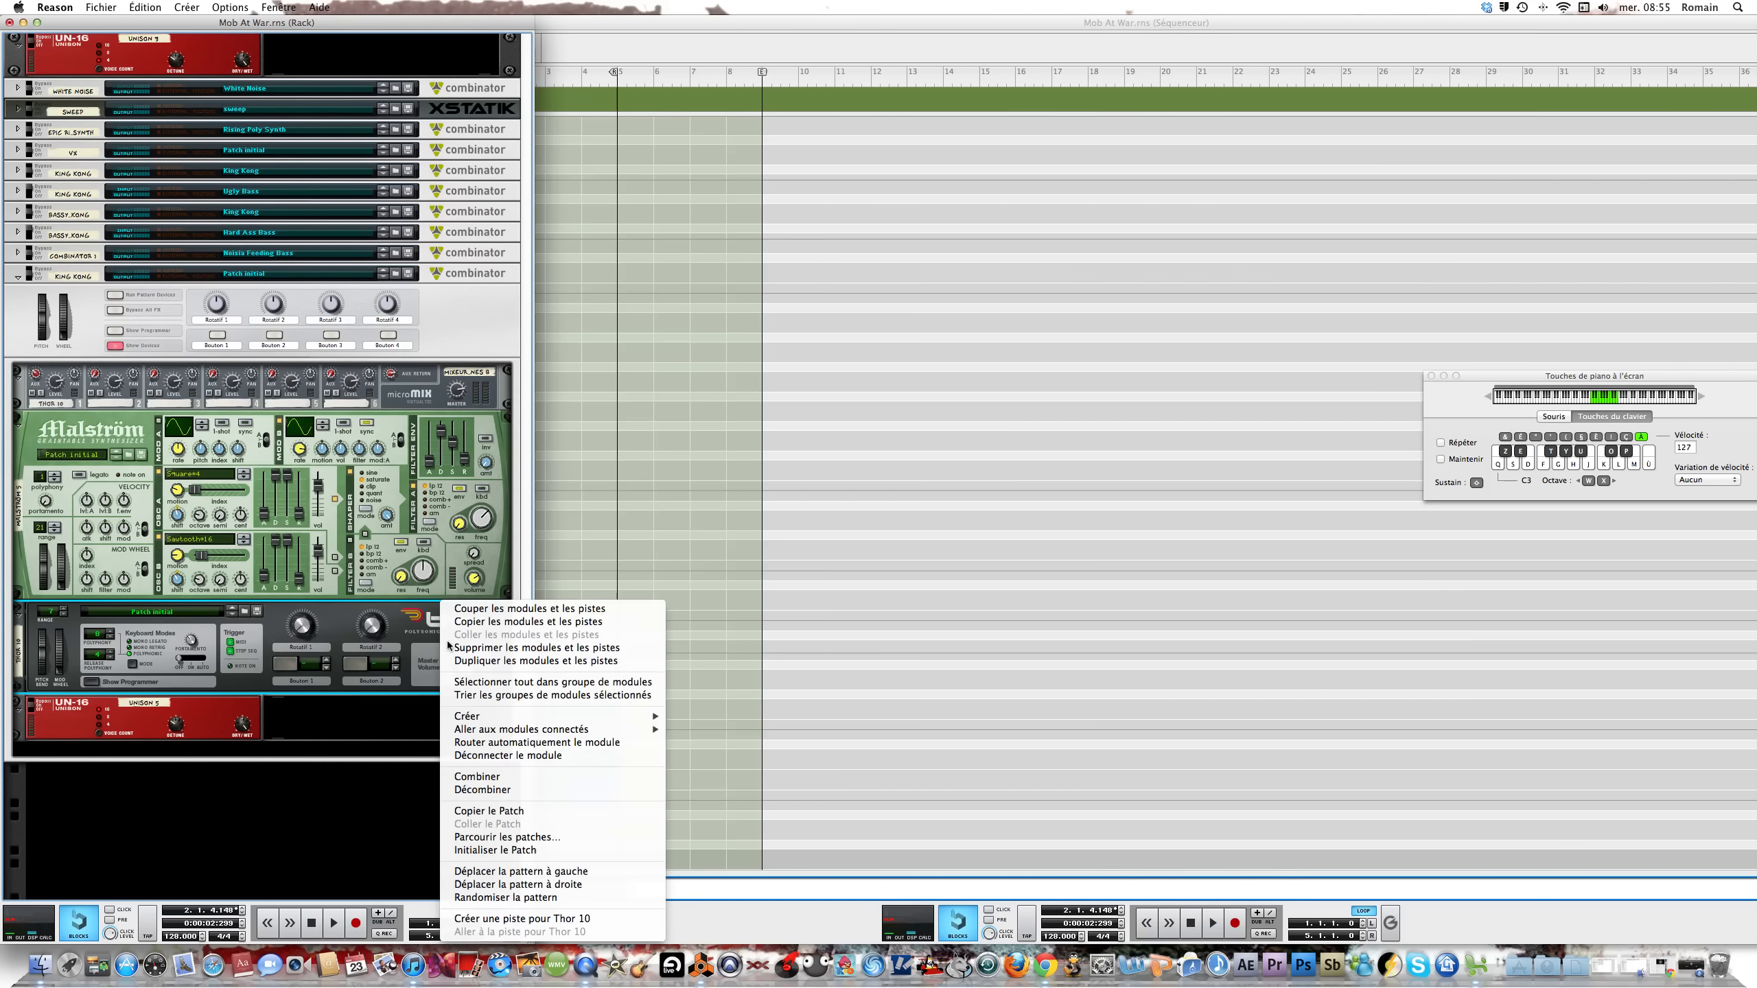
pyautogui.moveTo(609, 715)
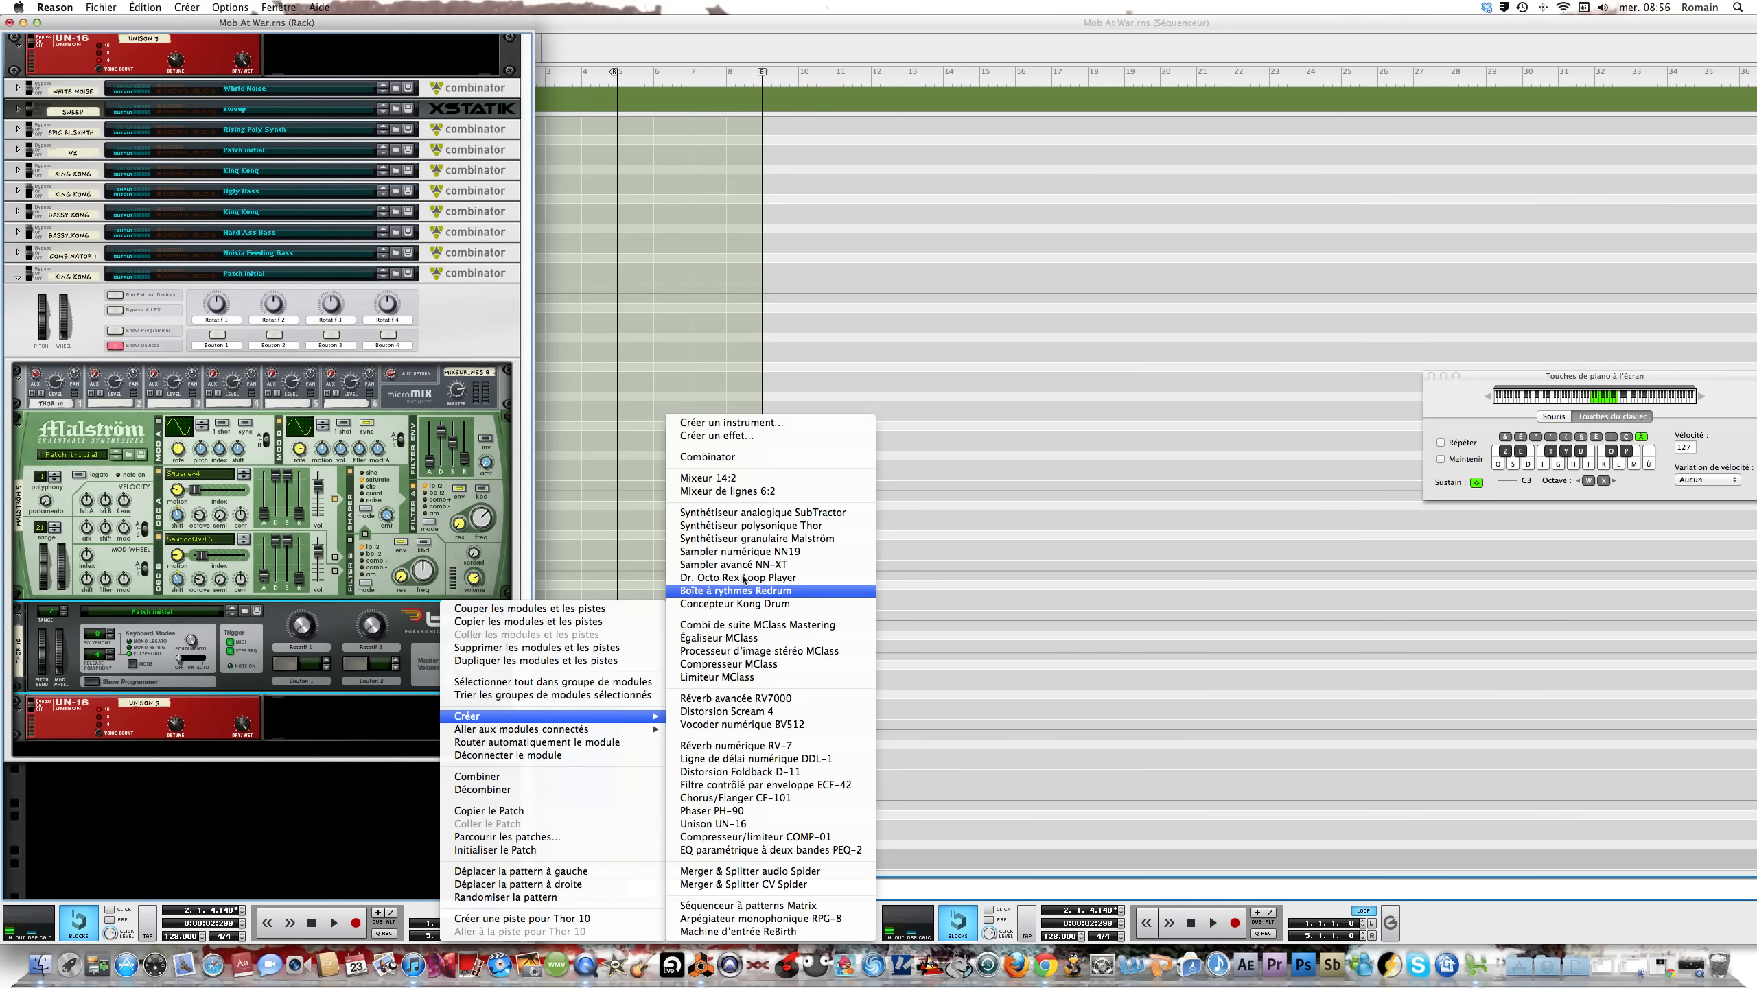
pyautogui.click(726, 518)
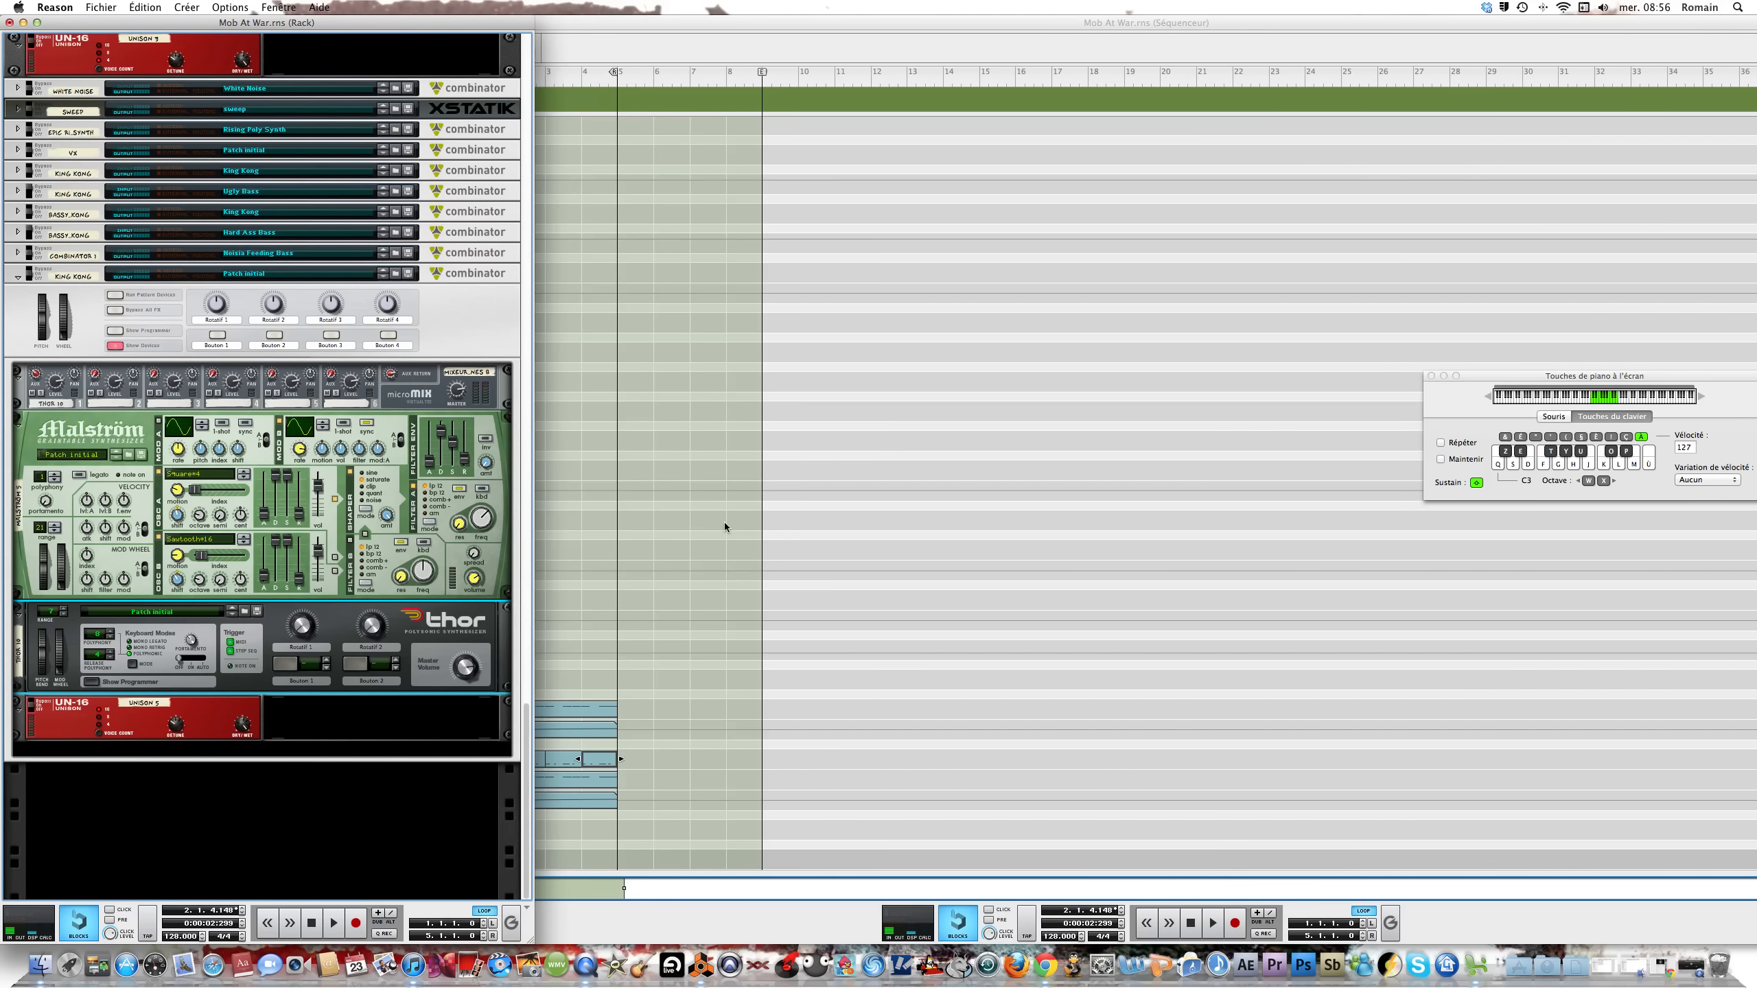
pyautogui.press('super+z')
# Create a second Thor polysonic synthesizer directly below the first Thor inside the King Kong Combinator
pyautogui.rightClick(477, 642)
pyautogui.moveTo(526, 715)
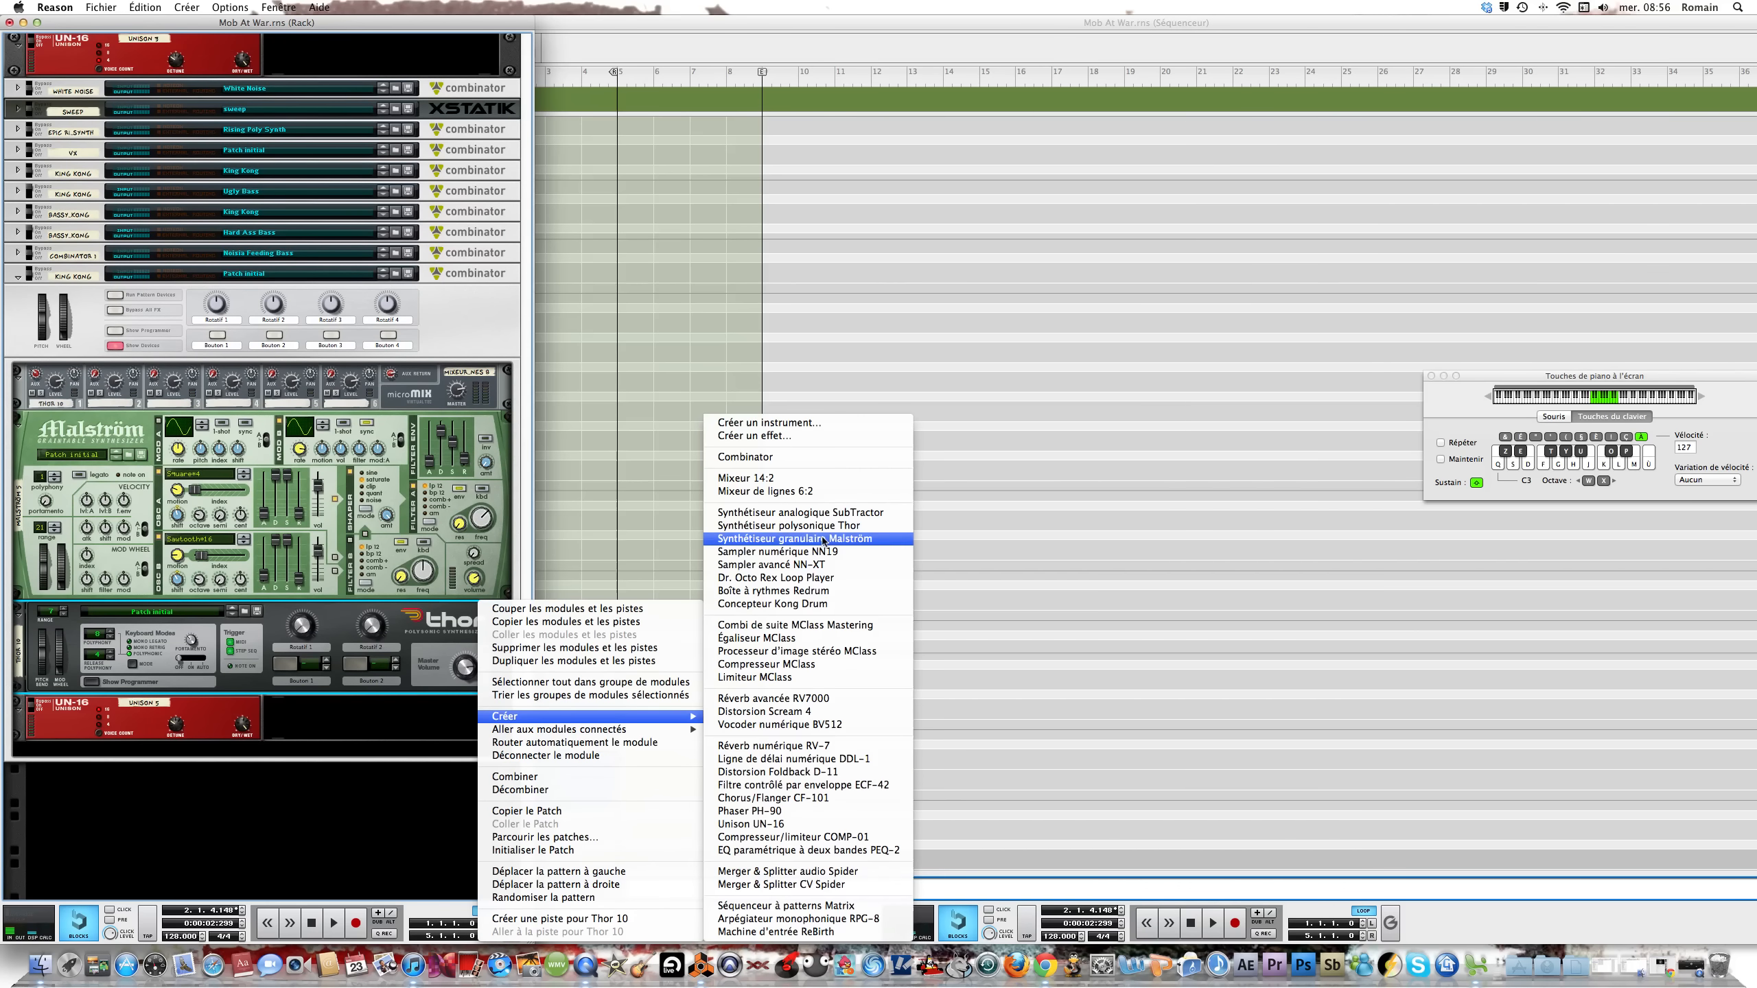
pyautogui.click(796, 525)
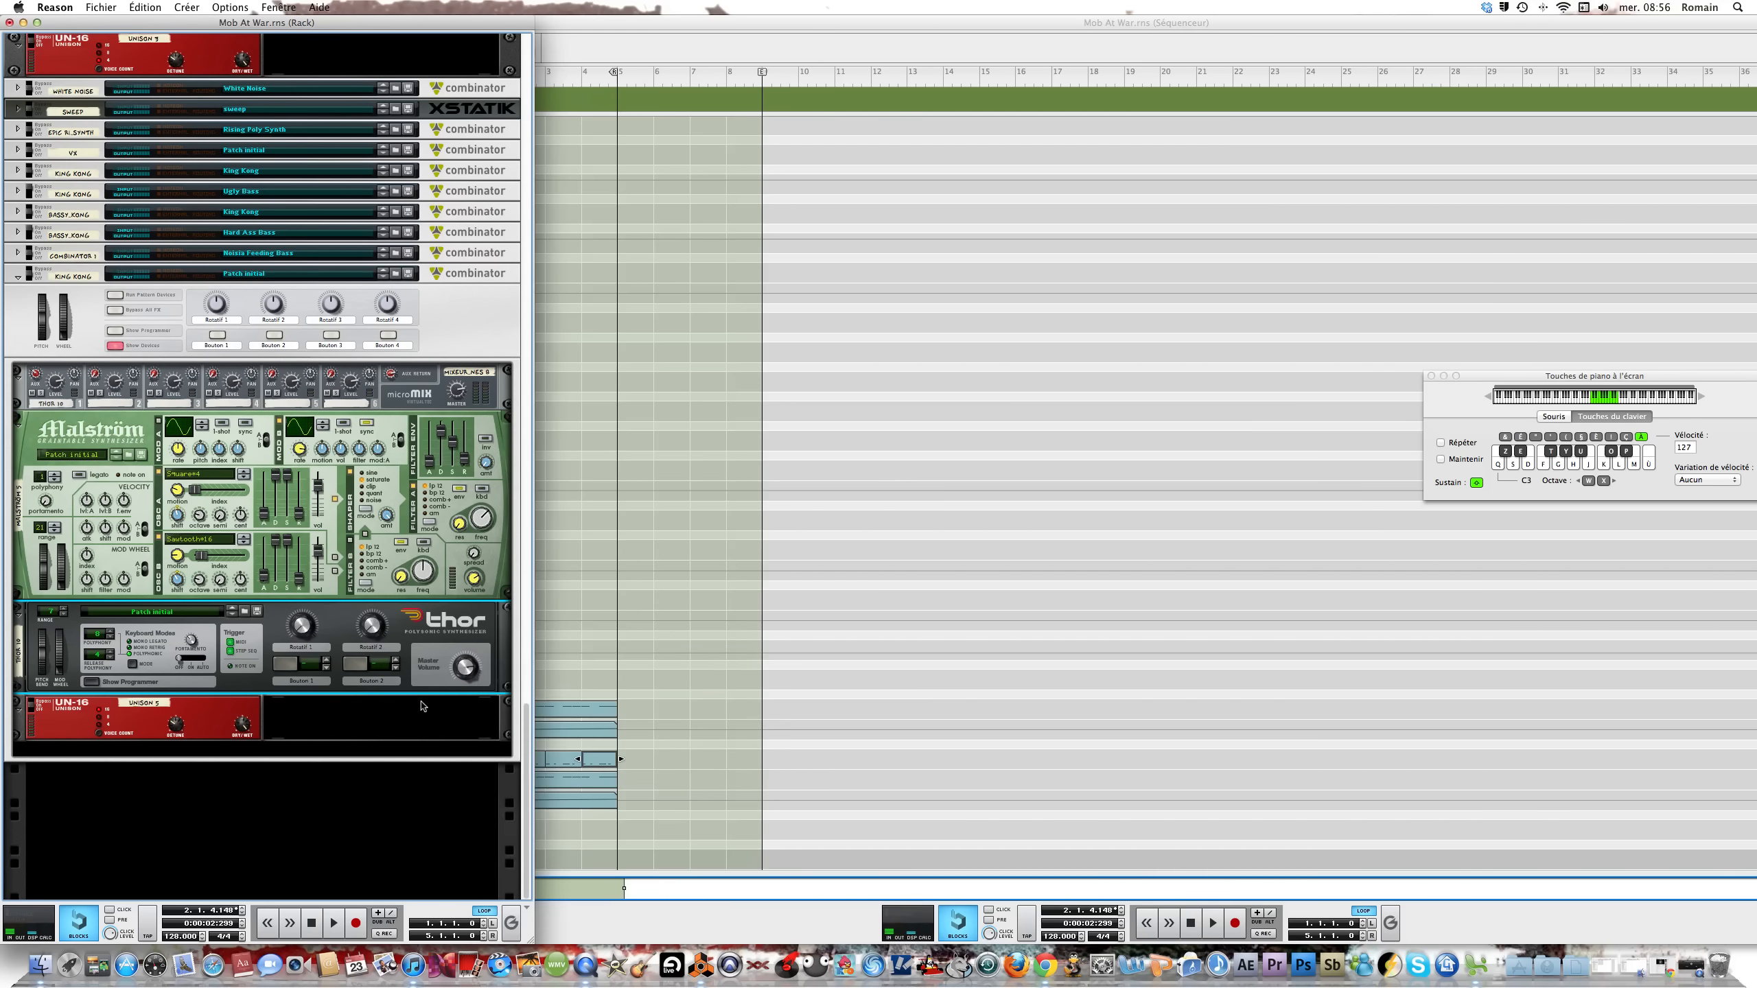
# Route the first Thor's main outputs into the second Thor's audio inputs 1 and 2, and the second Thor's main outputs into line mixer channel 1
pyautogui.press('Tab')
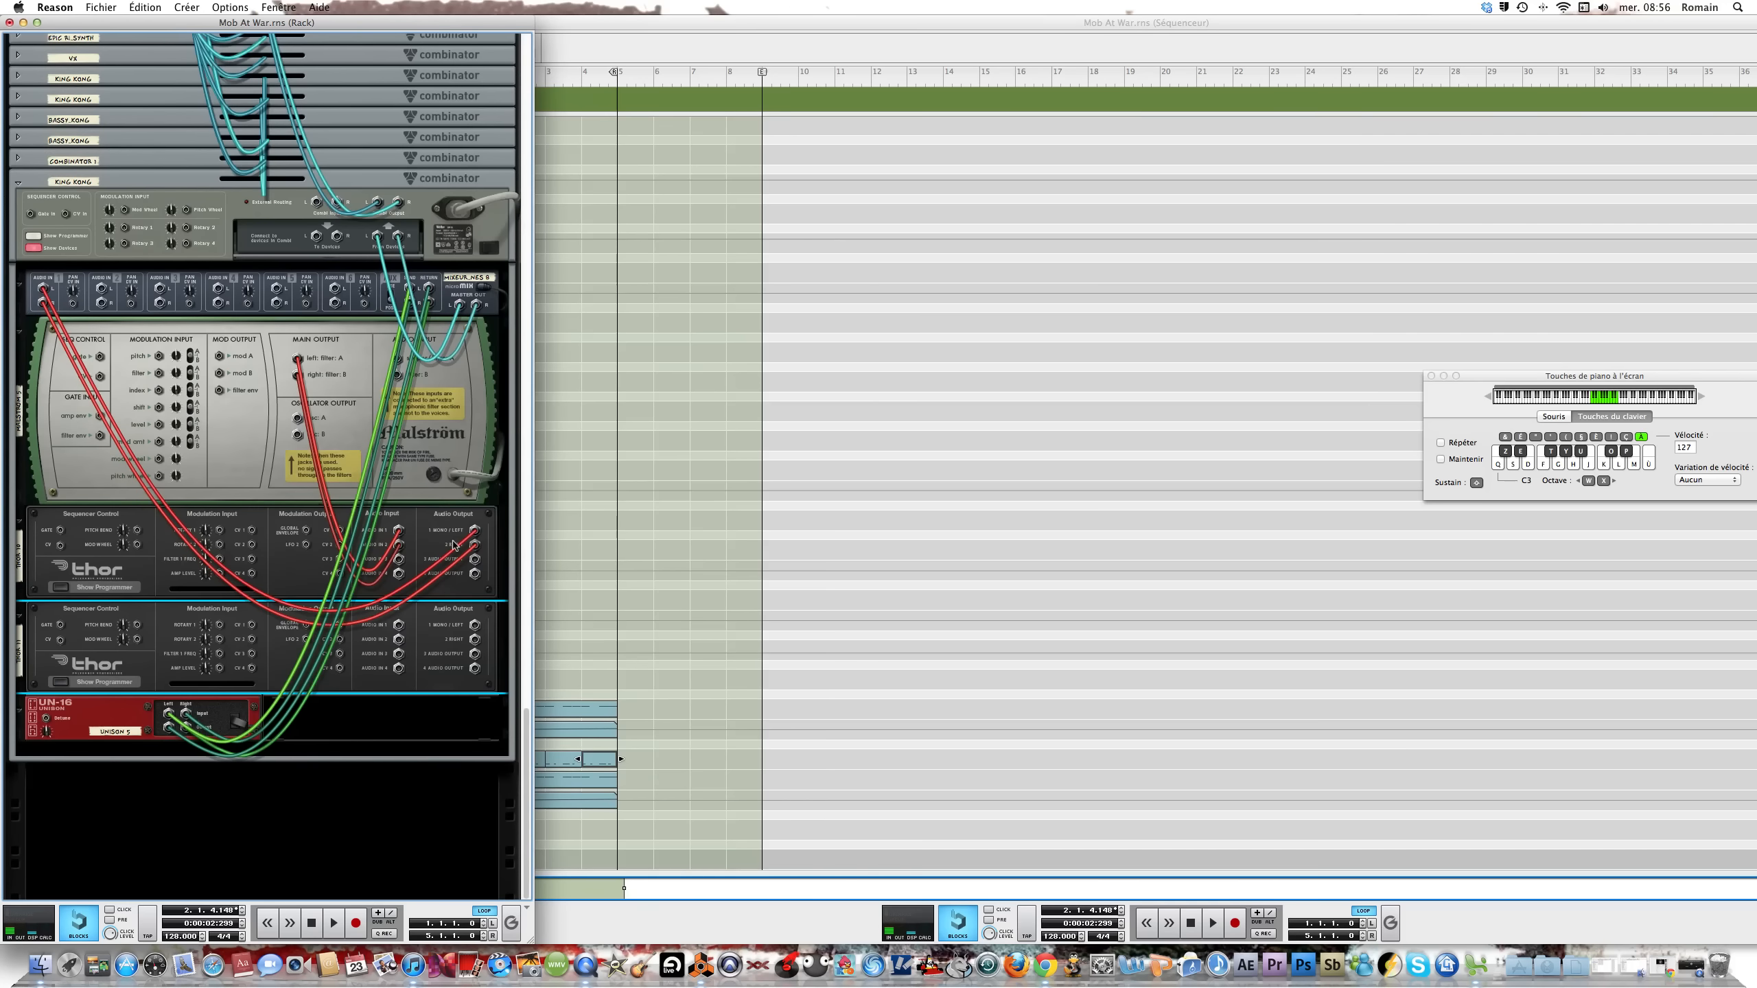
pyautogui.moveTo(474, 530); pyautogui.dragTo(400, 626)
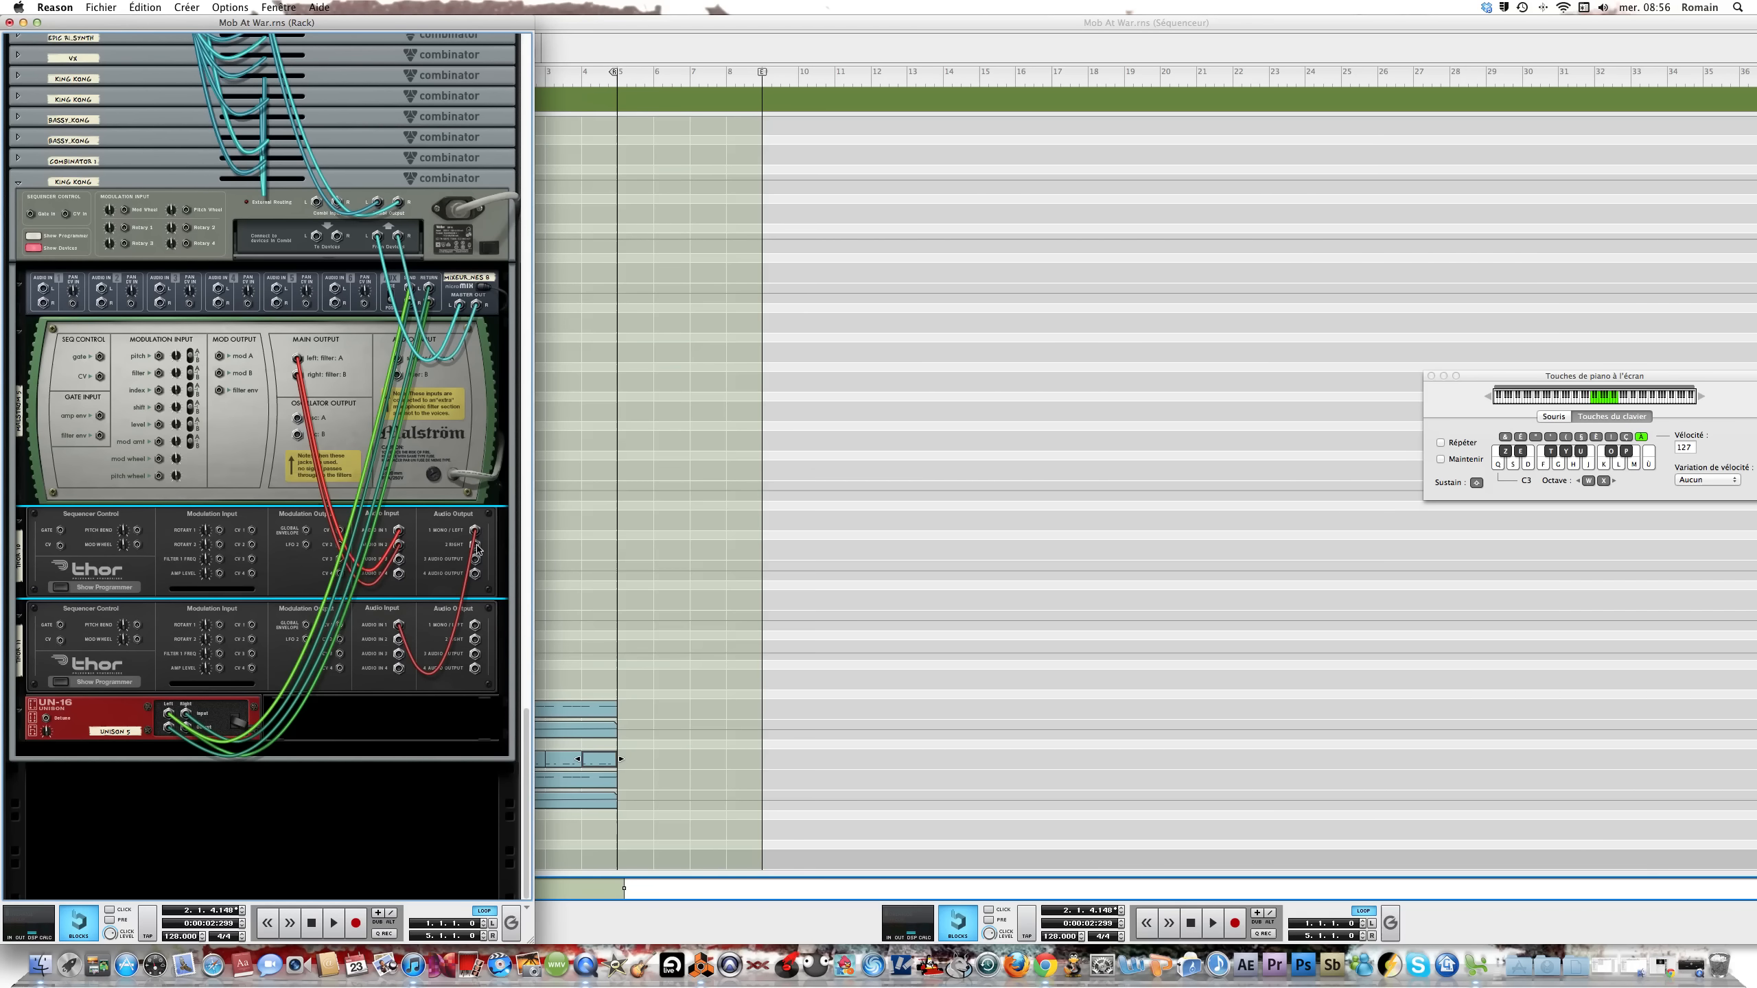
pyautogui.moveTo(475, 546); pyautogui.dragTo(44, 291)
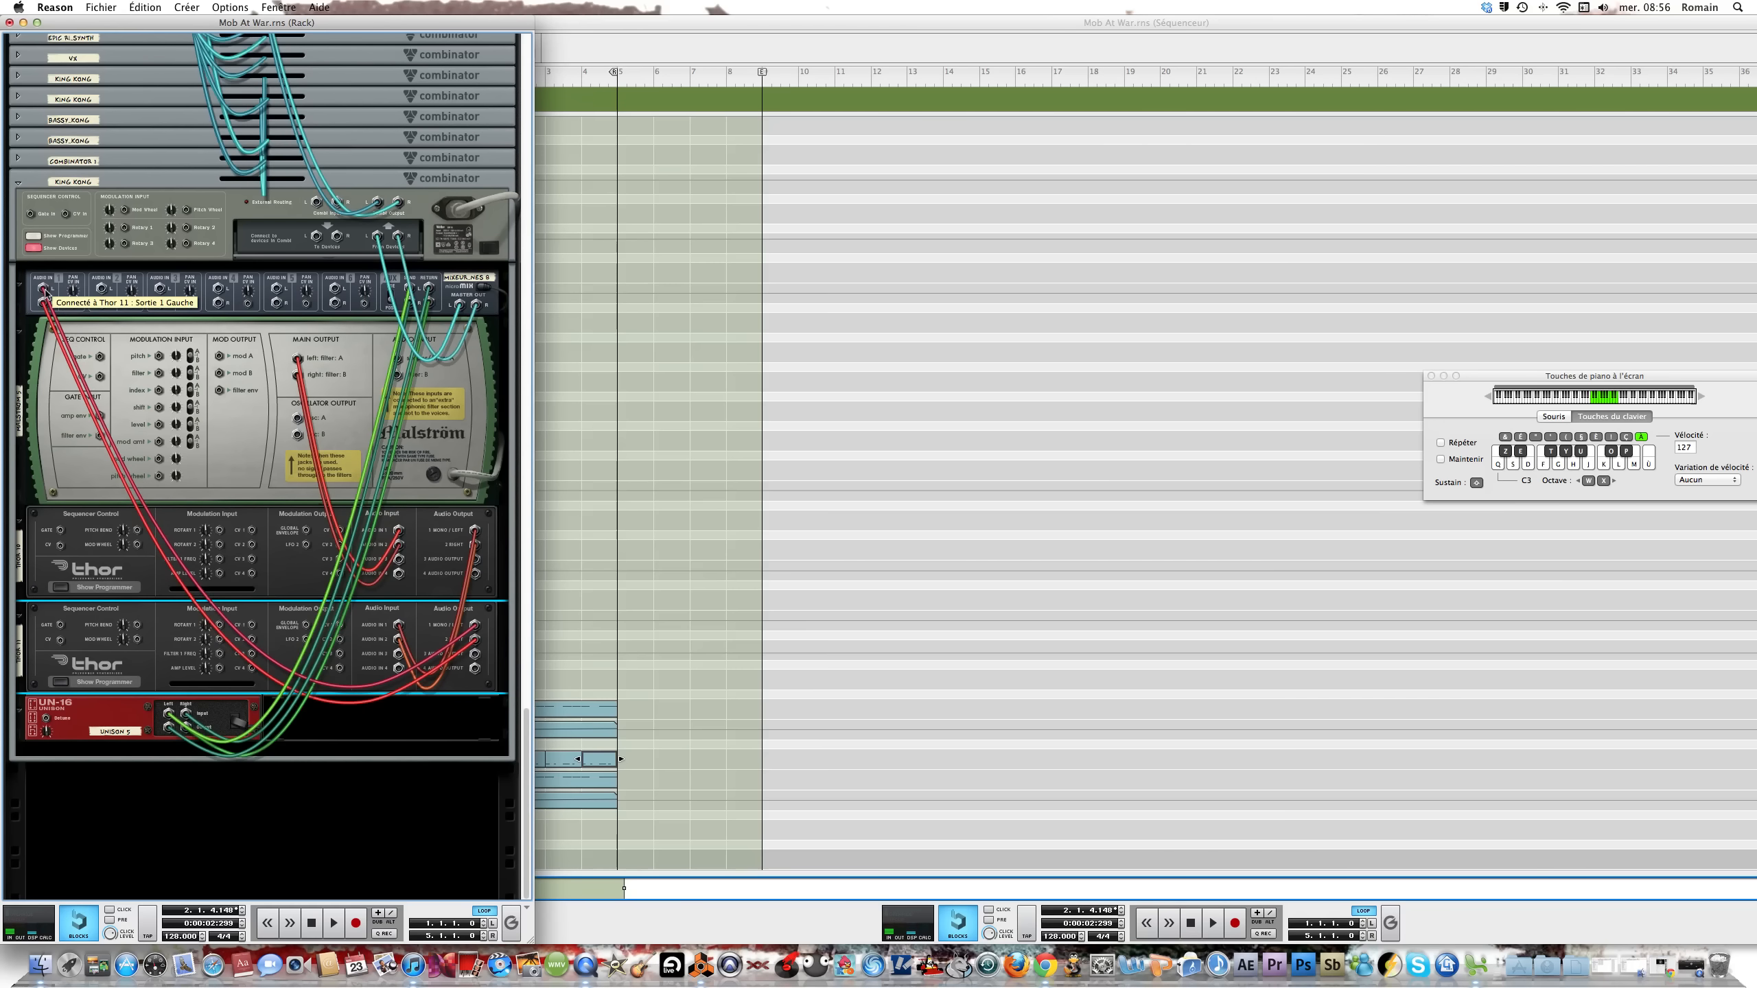
pyautogui.press('Tab')
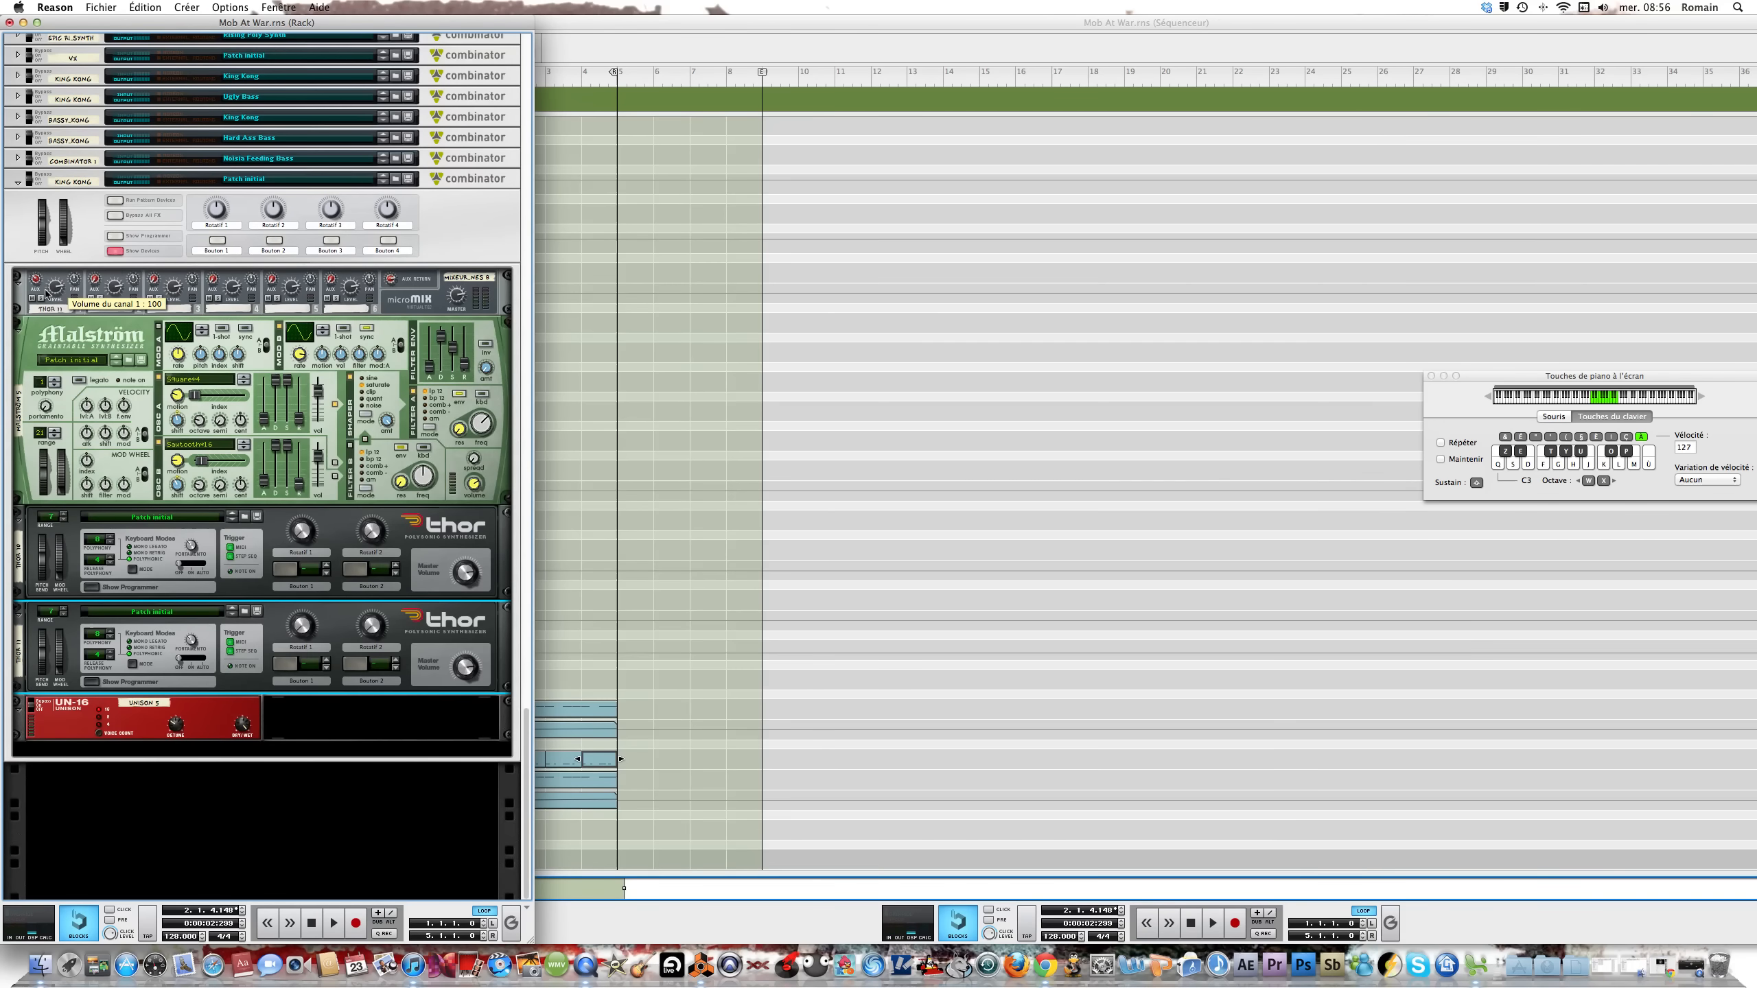
# Show the second Thor's programmer and set its Filter 1 to Bypass and its oscillator 1 to Off
pyautogui.click(92, 684)
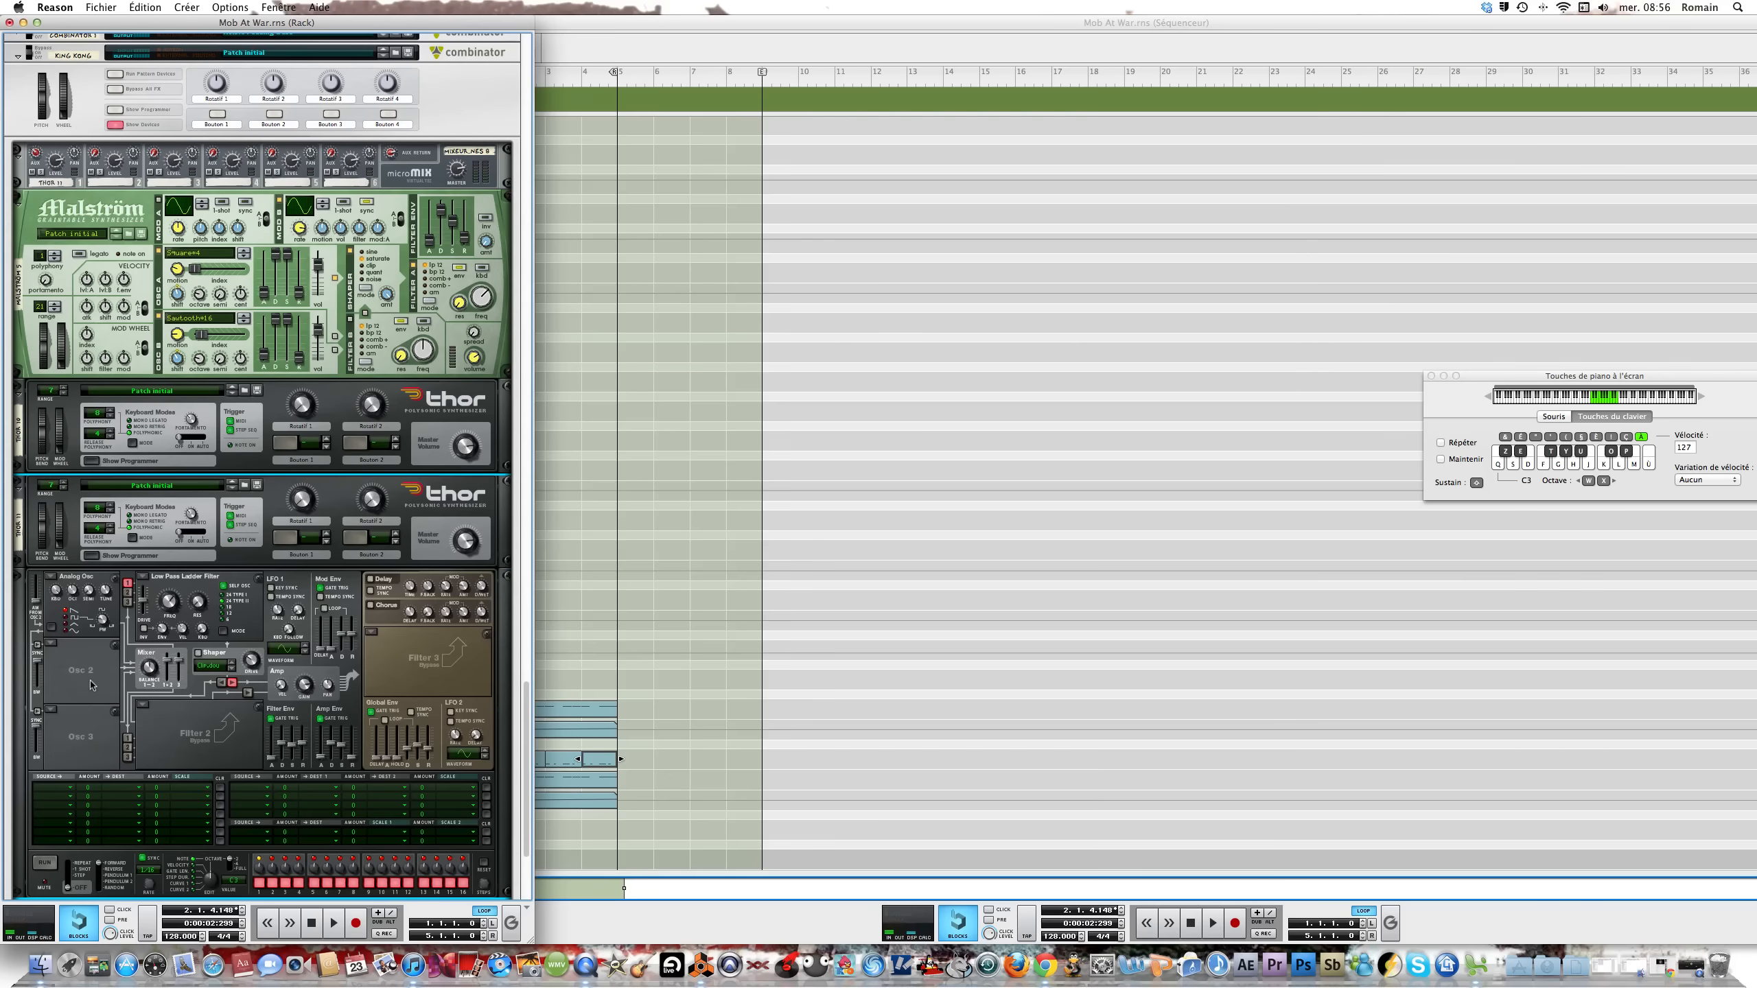
pyautogui.click(144, 580)
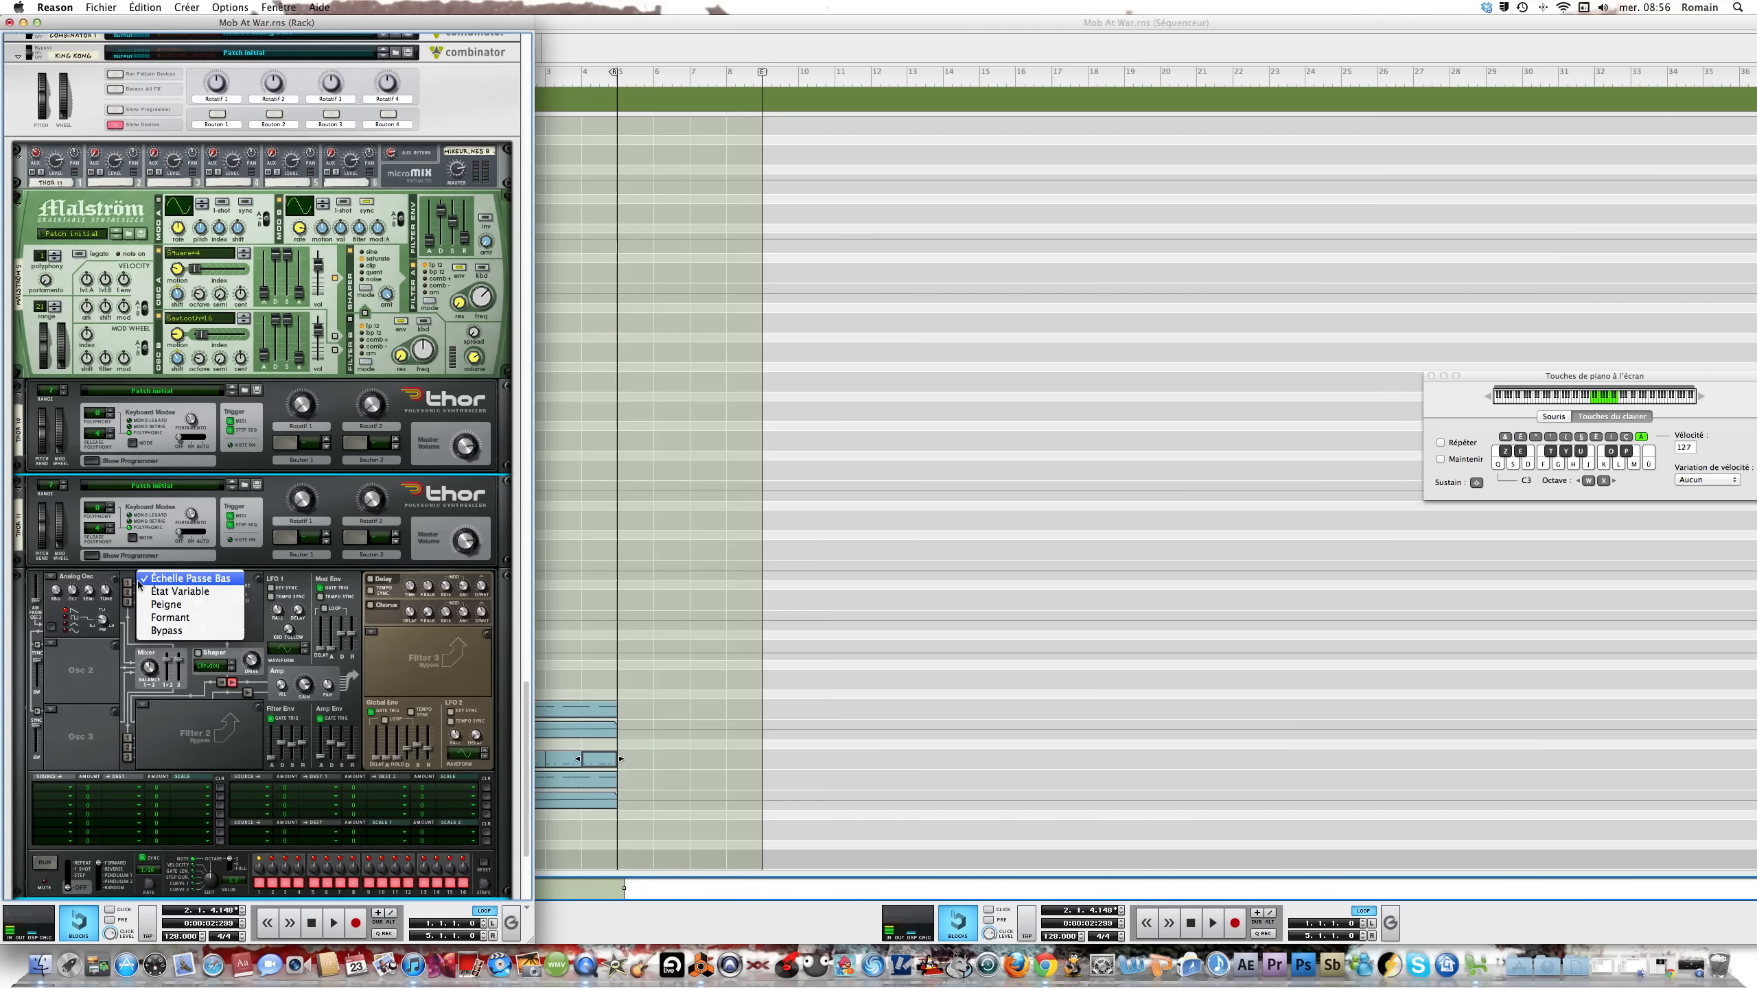
pyautogui.click(166, 631)
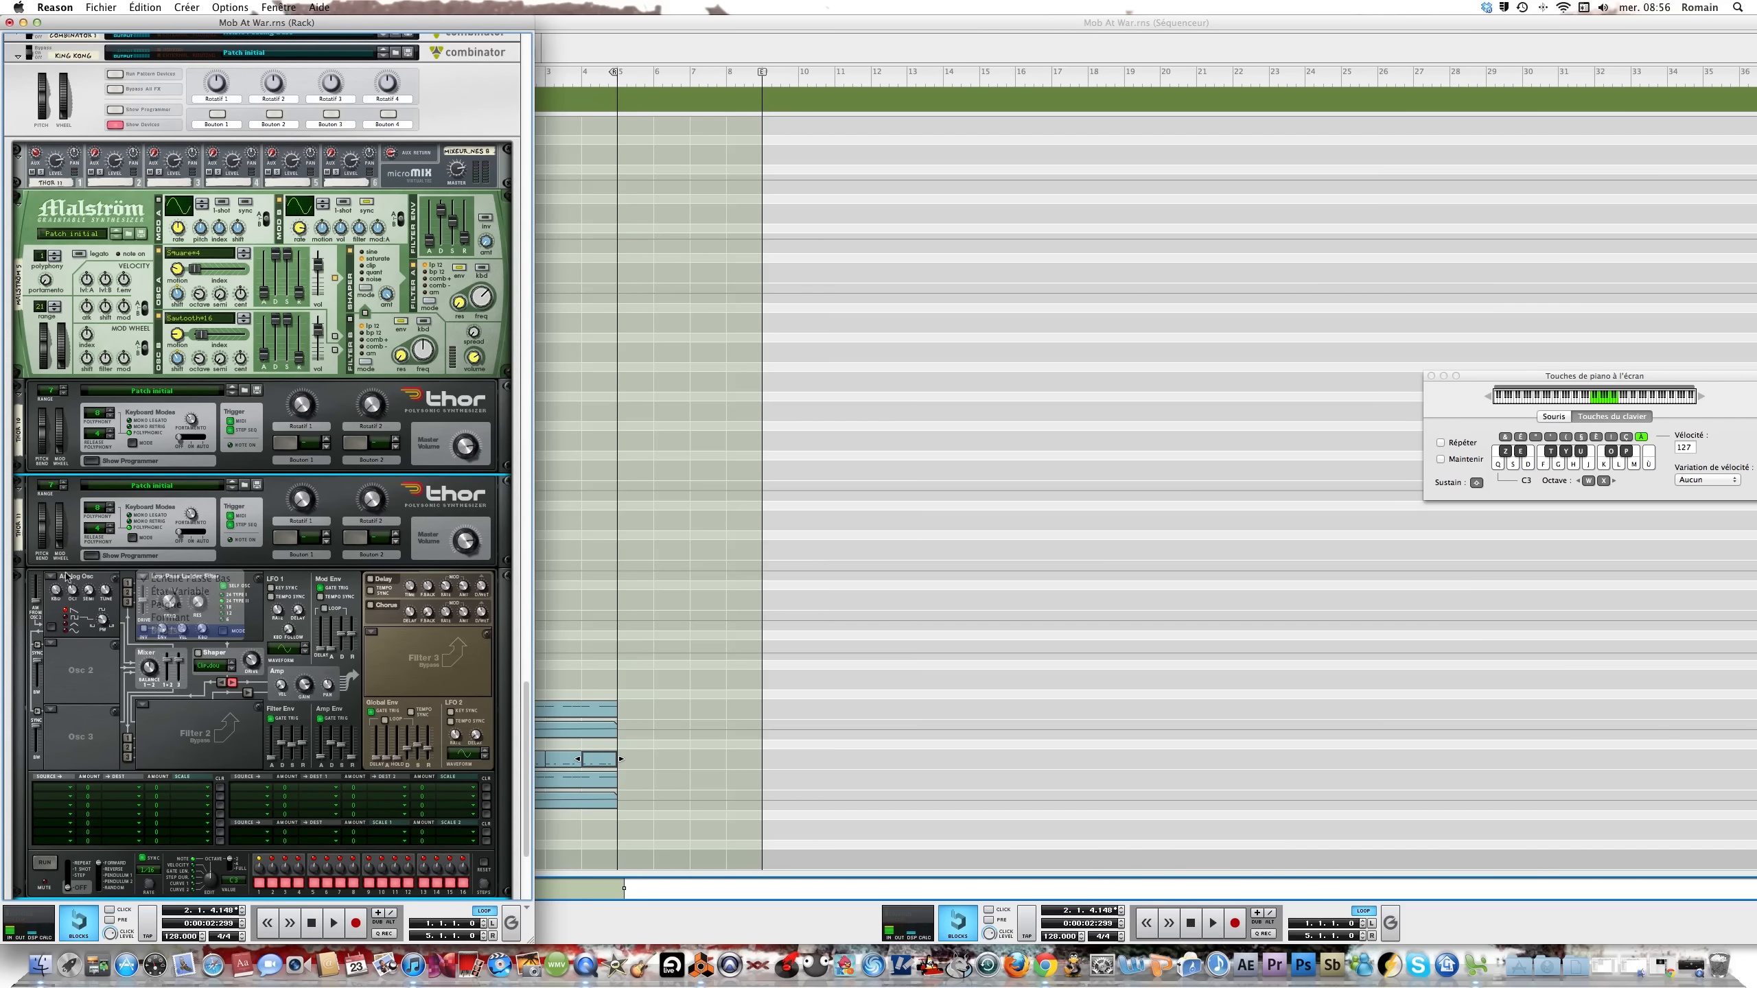
pyautogui.click(69, 576)
pyautogui.click(69, 656)
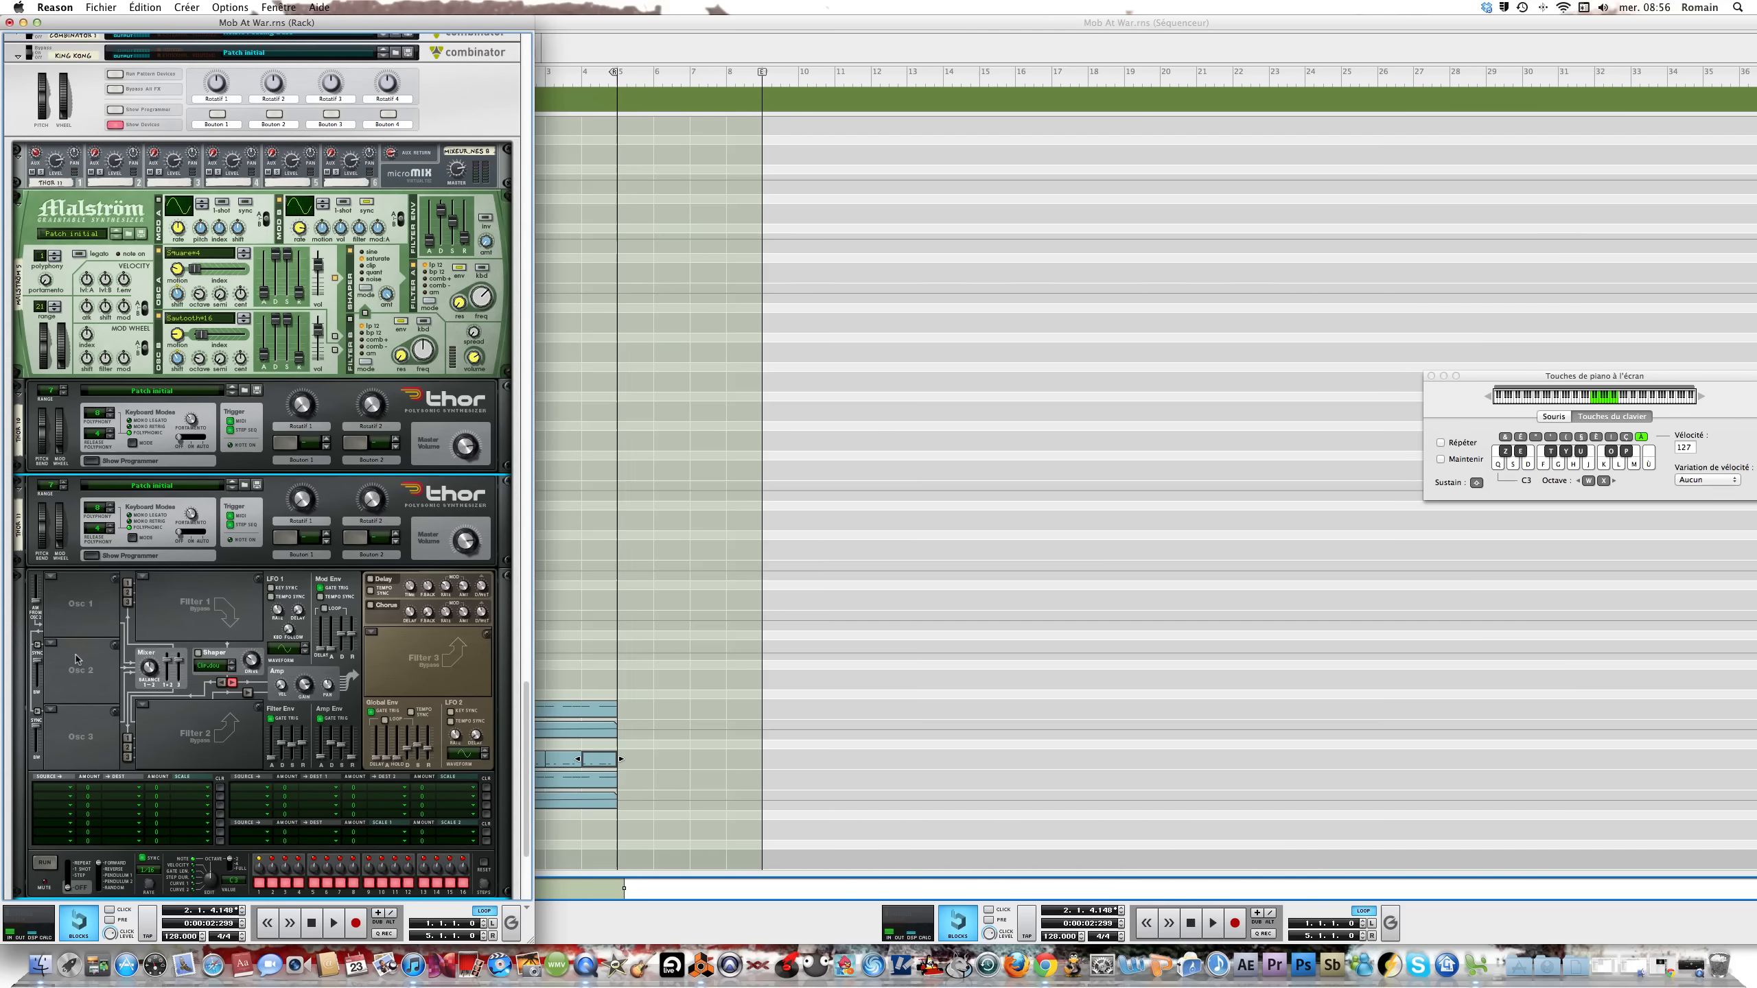
# In the first two rows of the second Thor's modulation matrix, set audio inputs 1 and 2 as sources with amounts of 100
pyautogui.click(62, 789)
pyautogui.moveTo(101, 934)
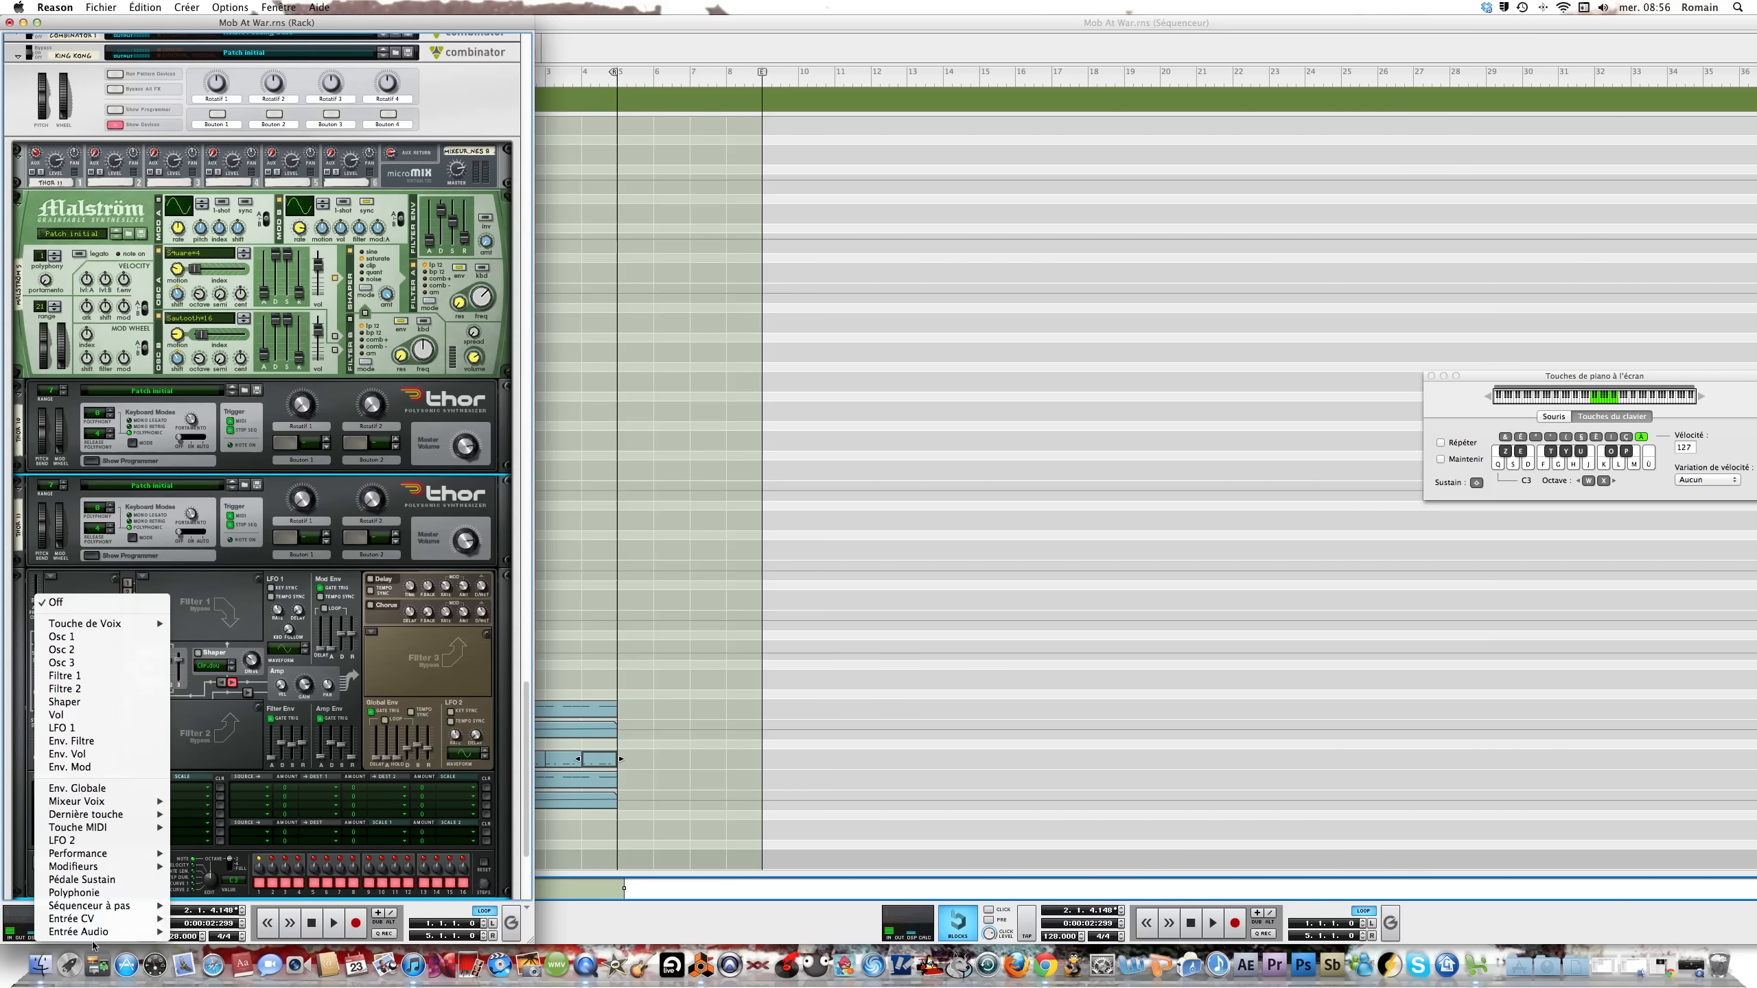
pyautogui.click(187, 893)
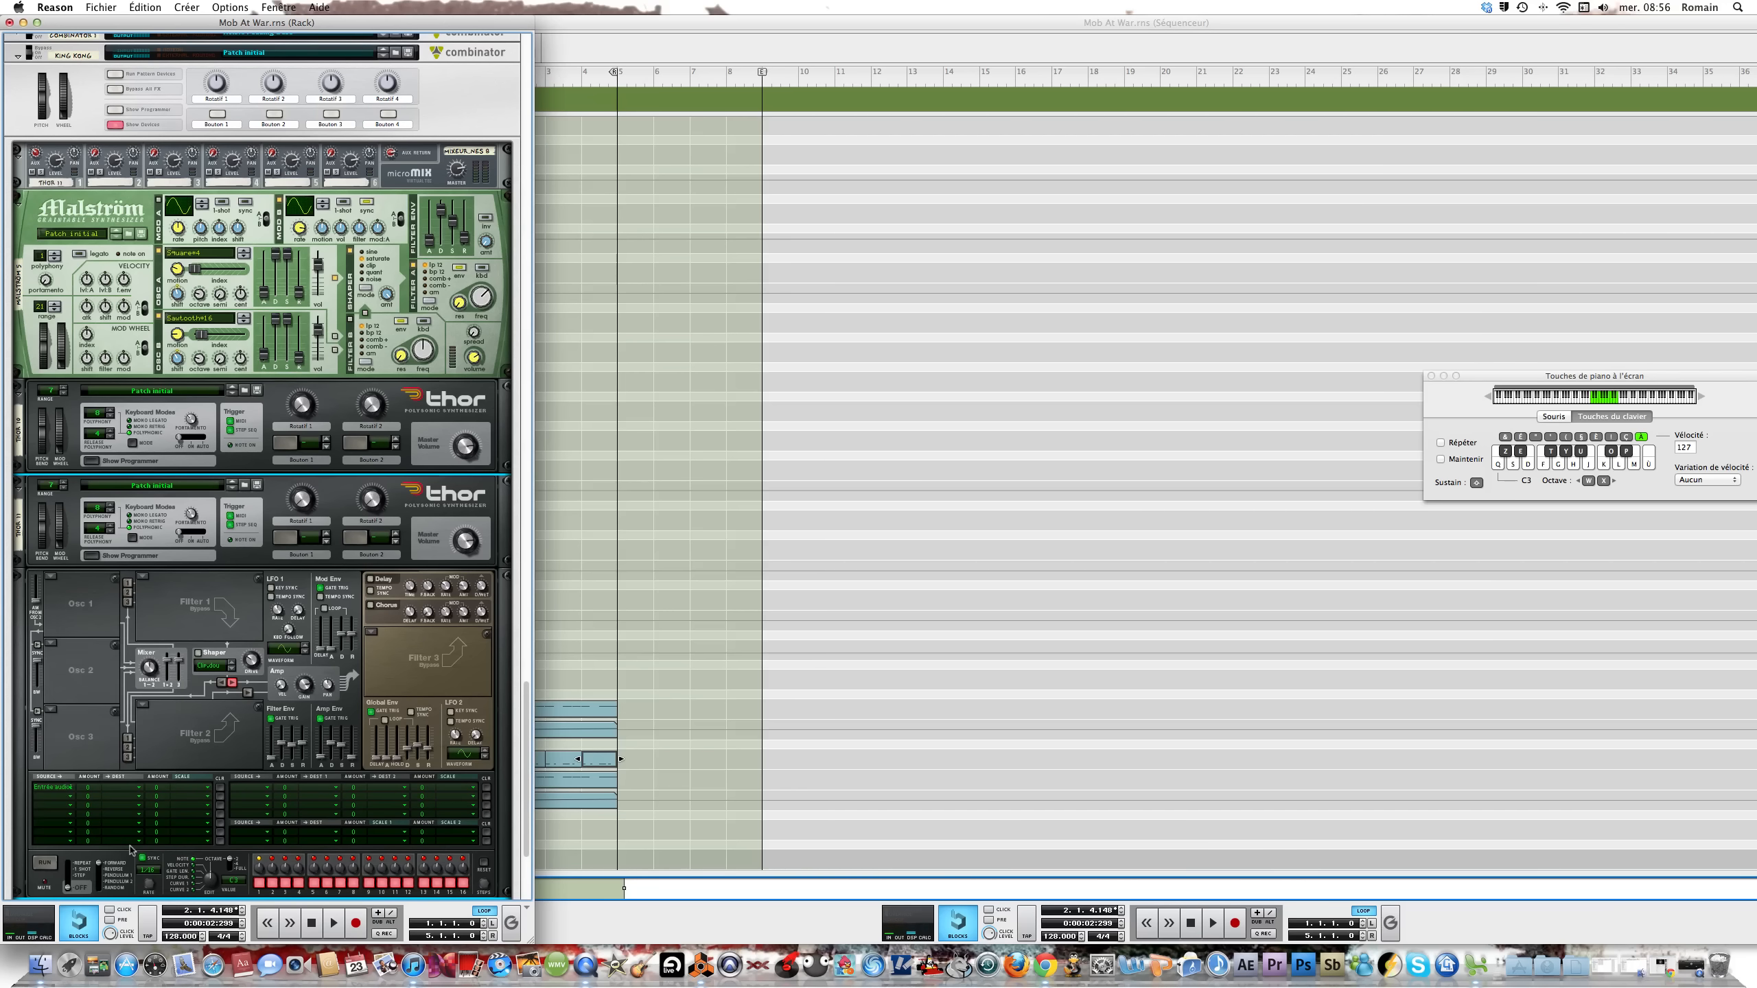
pyautogui.click(68, 802)
pyautogui.moveTo(108, 935)
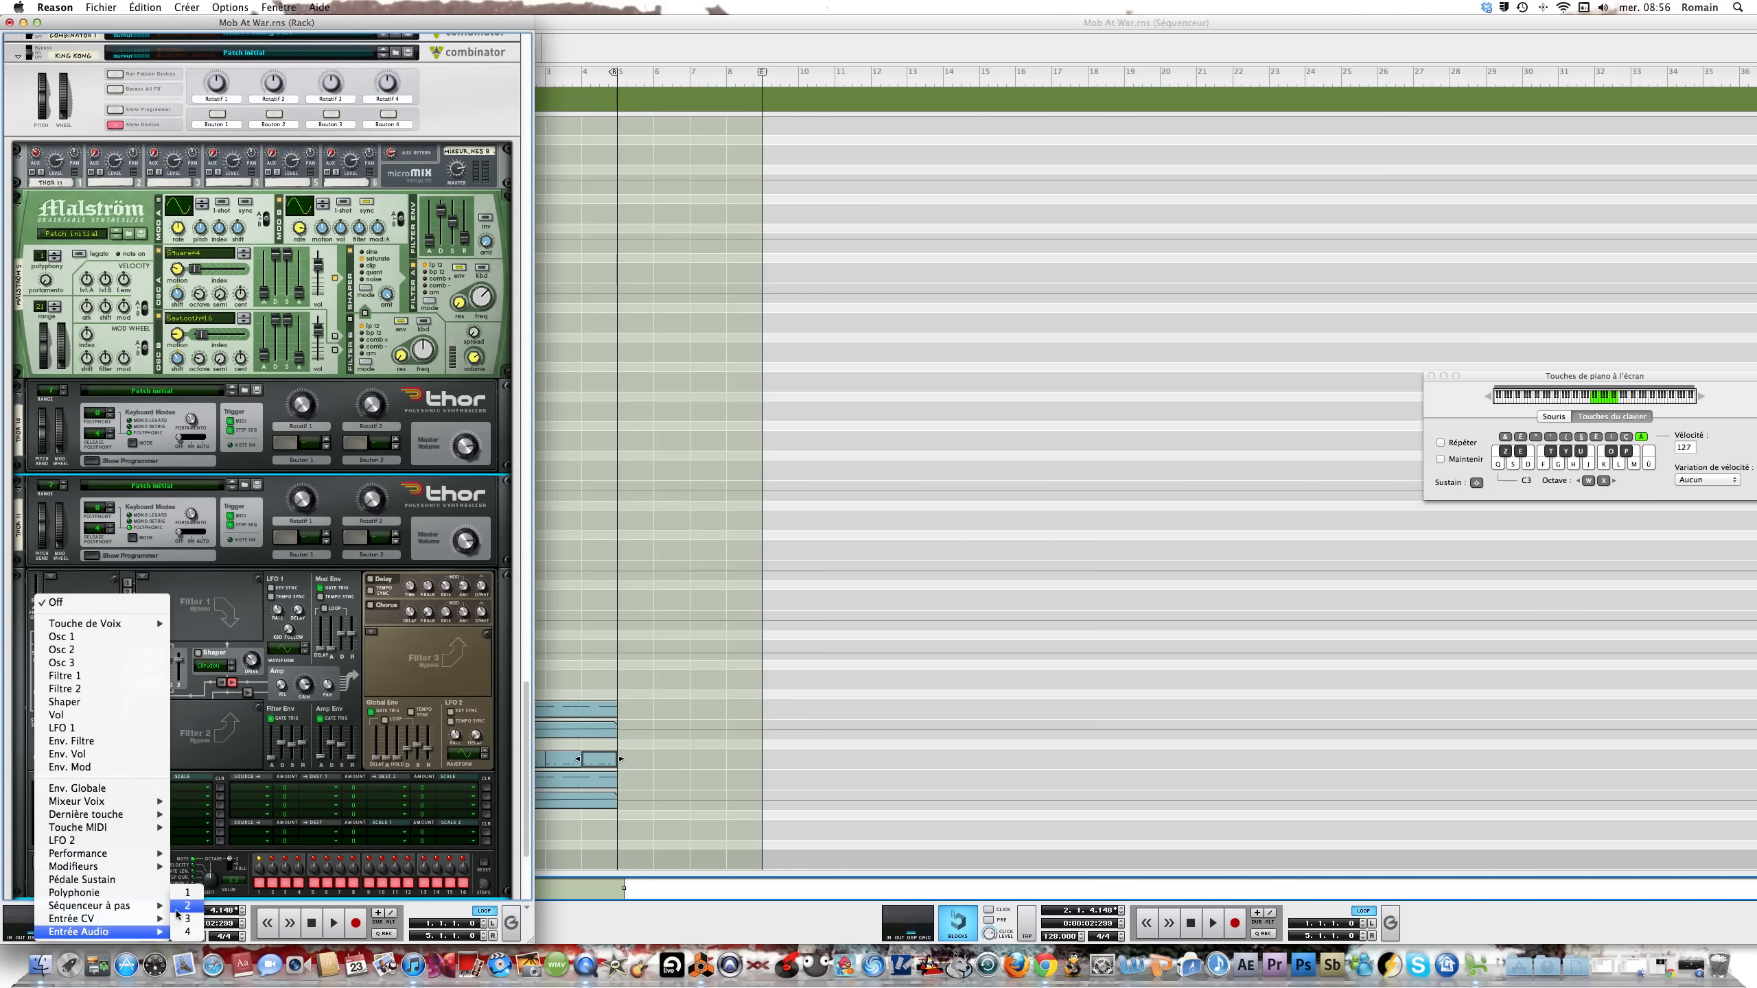
pyautogui.click(187, 905)
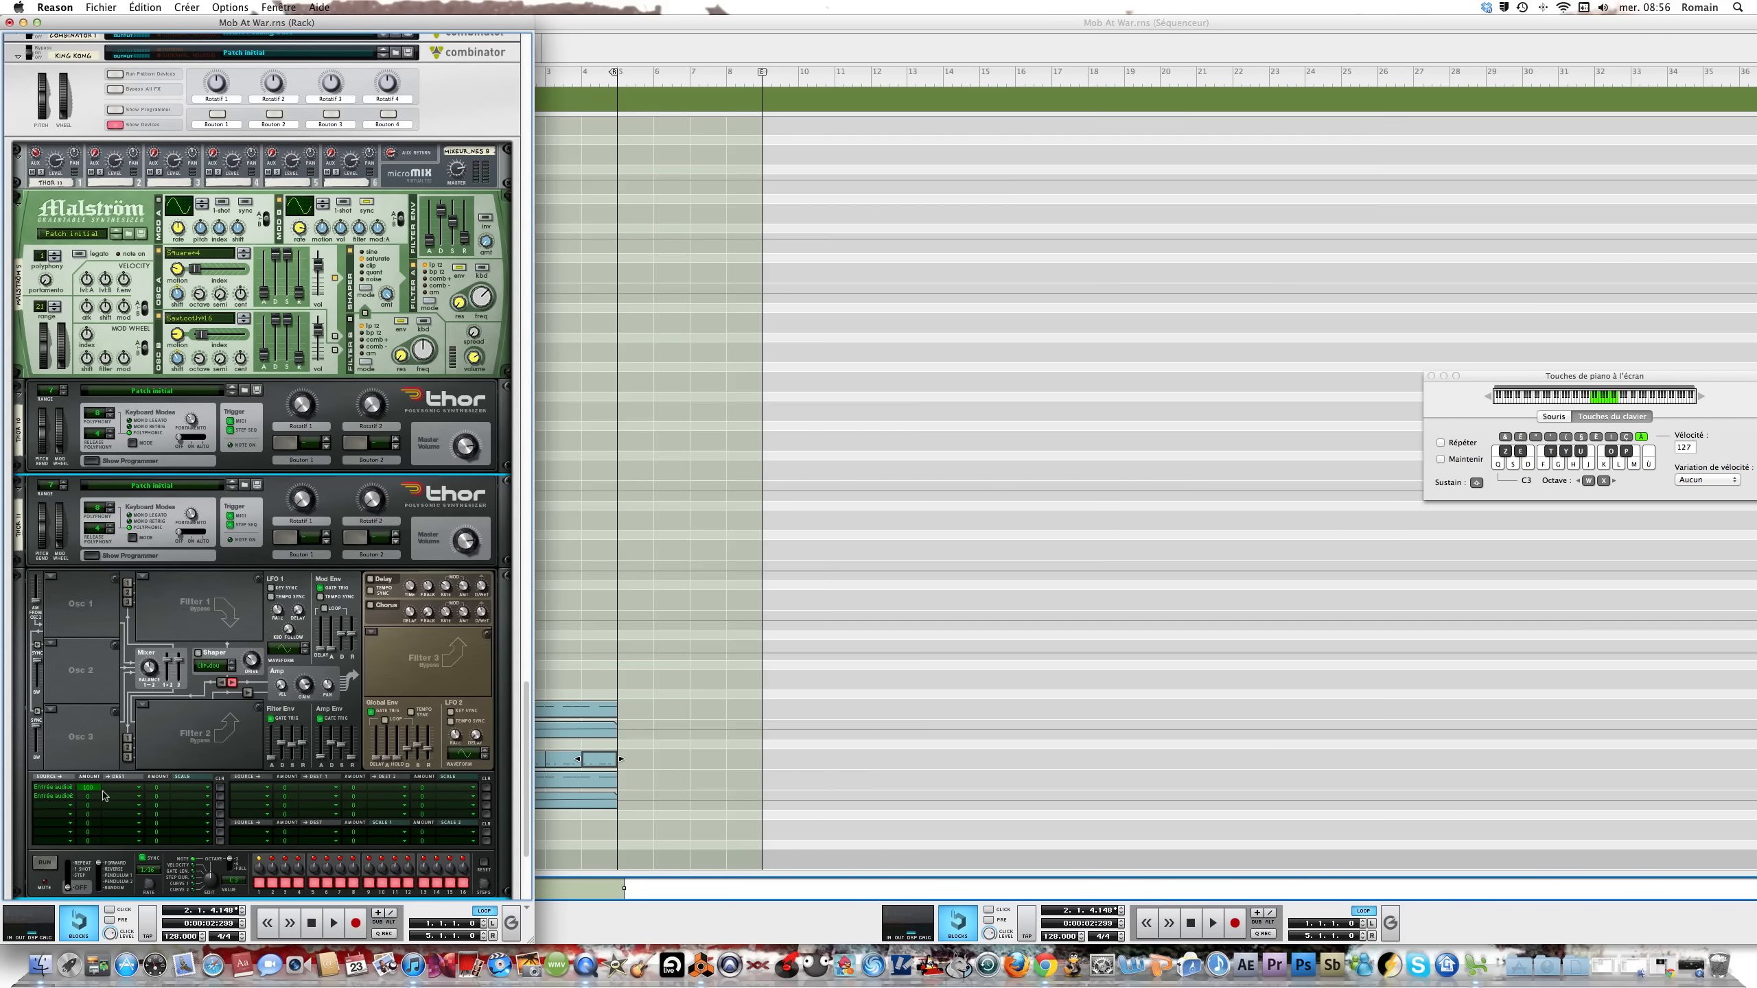
pyautogui.moveTo(88, 797); pyautogui.dragTo(89, 676)
# Set the destinations of the second Thor's first two matrix rows to Filter 3's left input and Filter 3's right input
pyautogui.click(138, 788)
pyautogui.moveTo(177, 934)
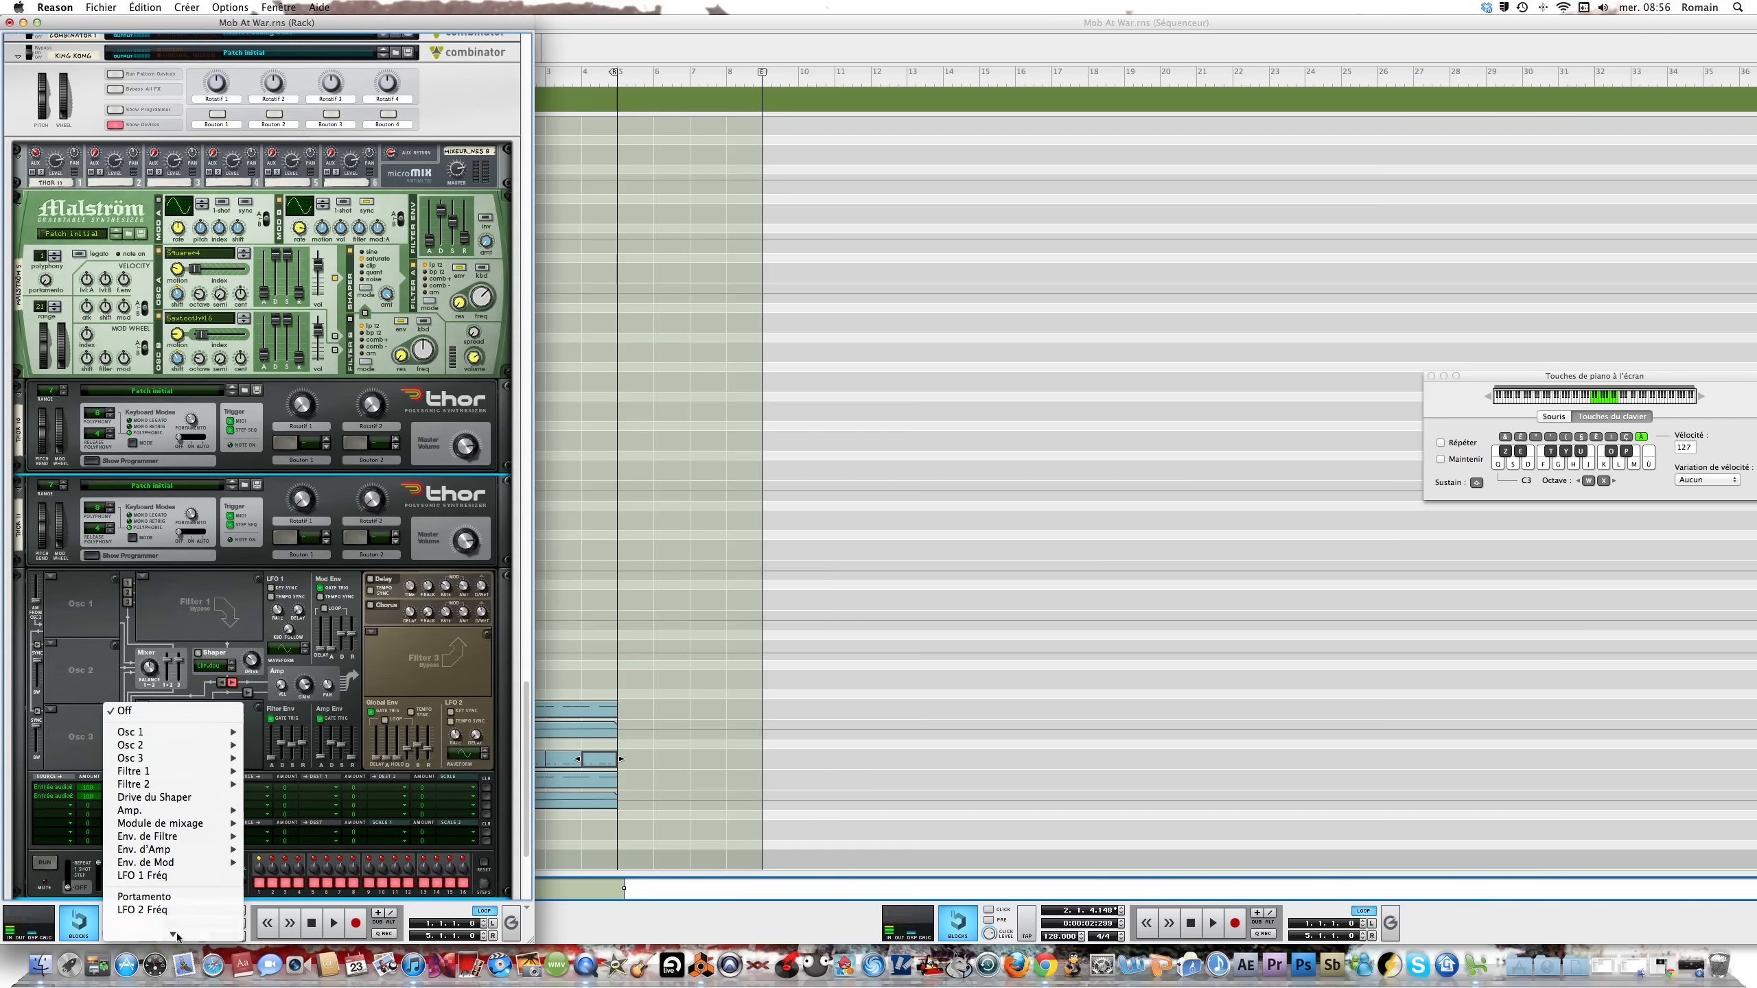
pyautogui.moveTo(222, 867)
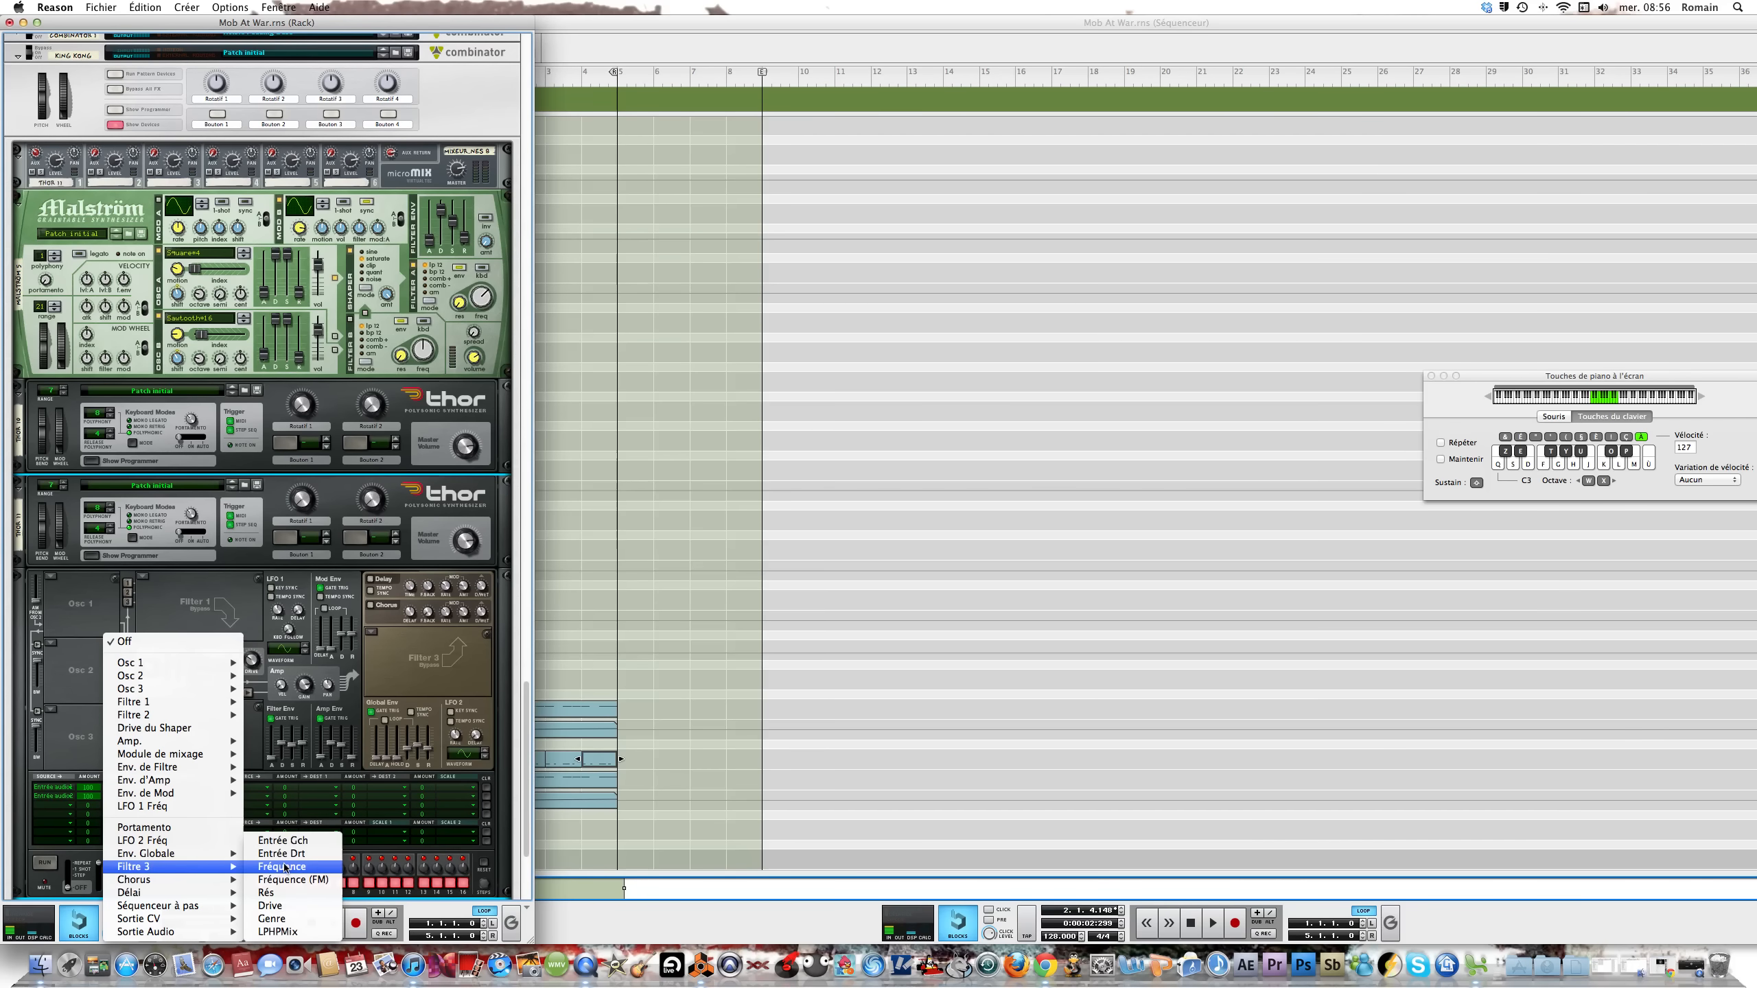
pyautogui.click(284, 868)
pyautogui.click(129, 798)
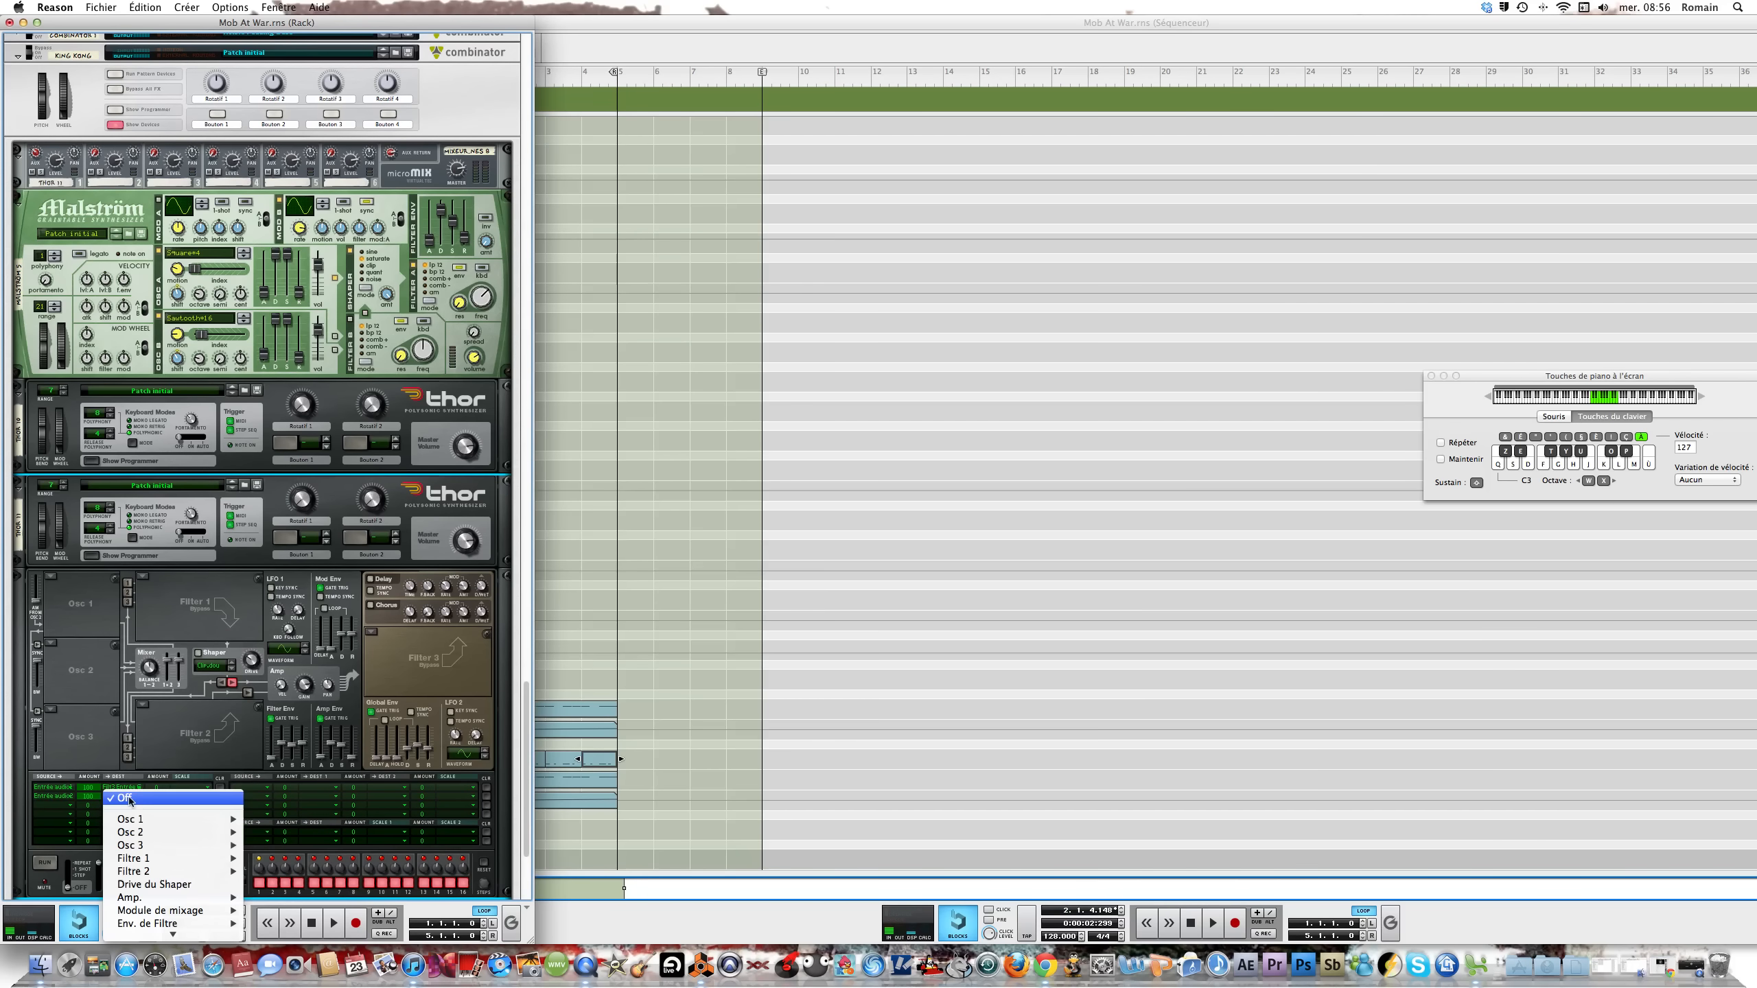
pyautogui.moveTo(173, 936)
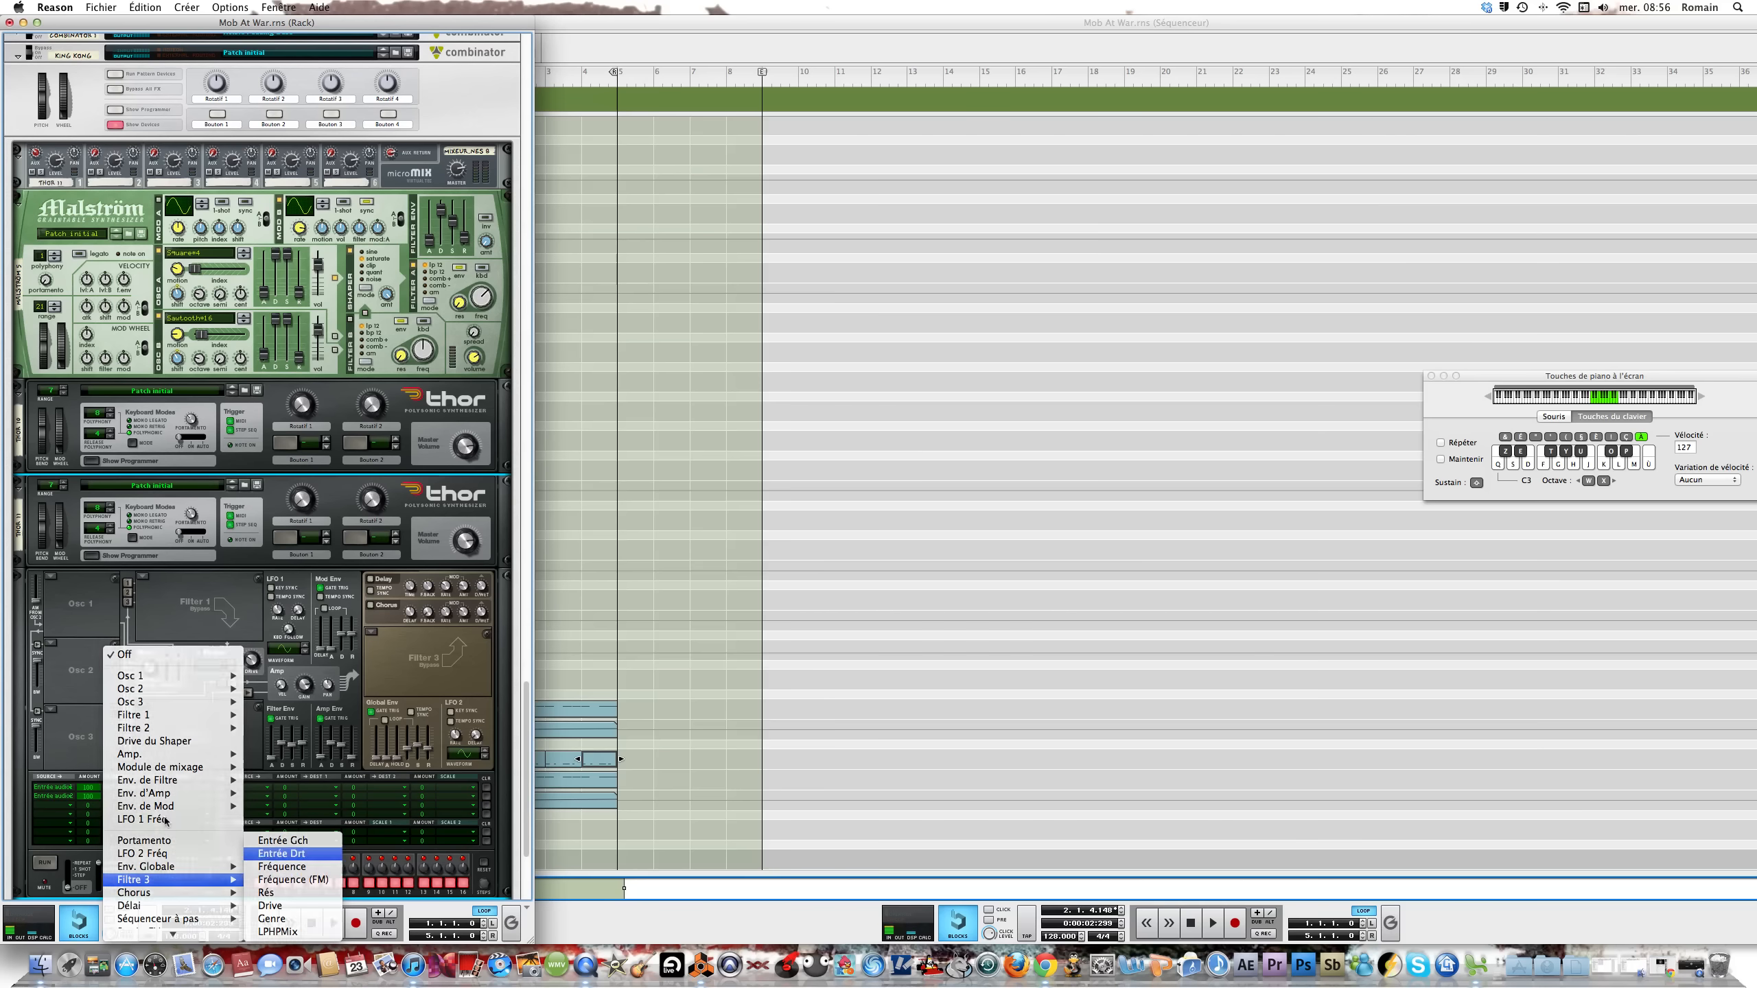
pyautogui.click(281, 853)
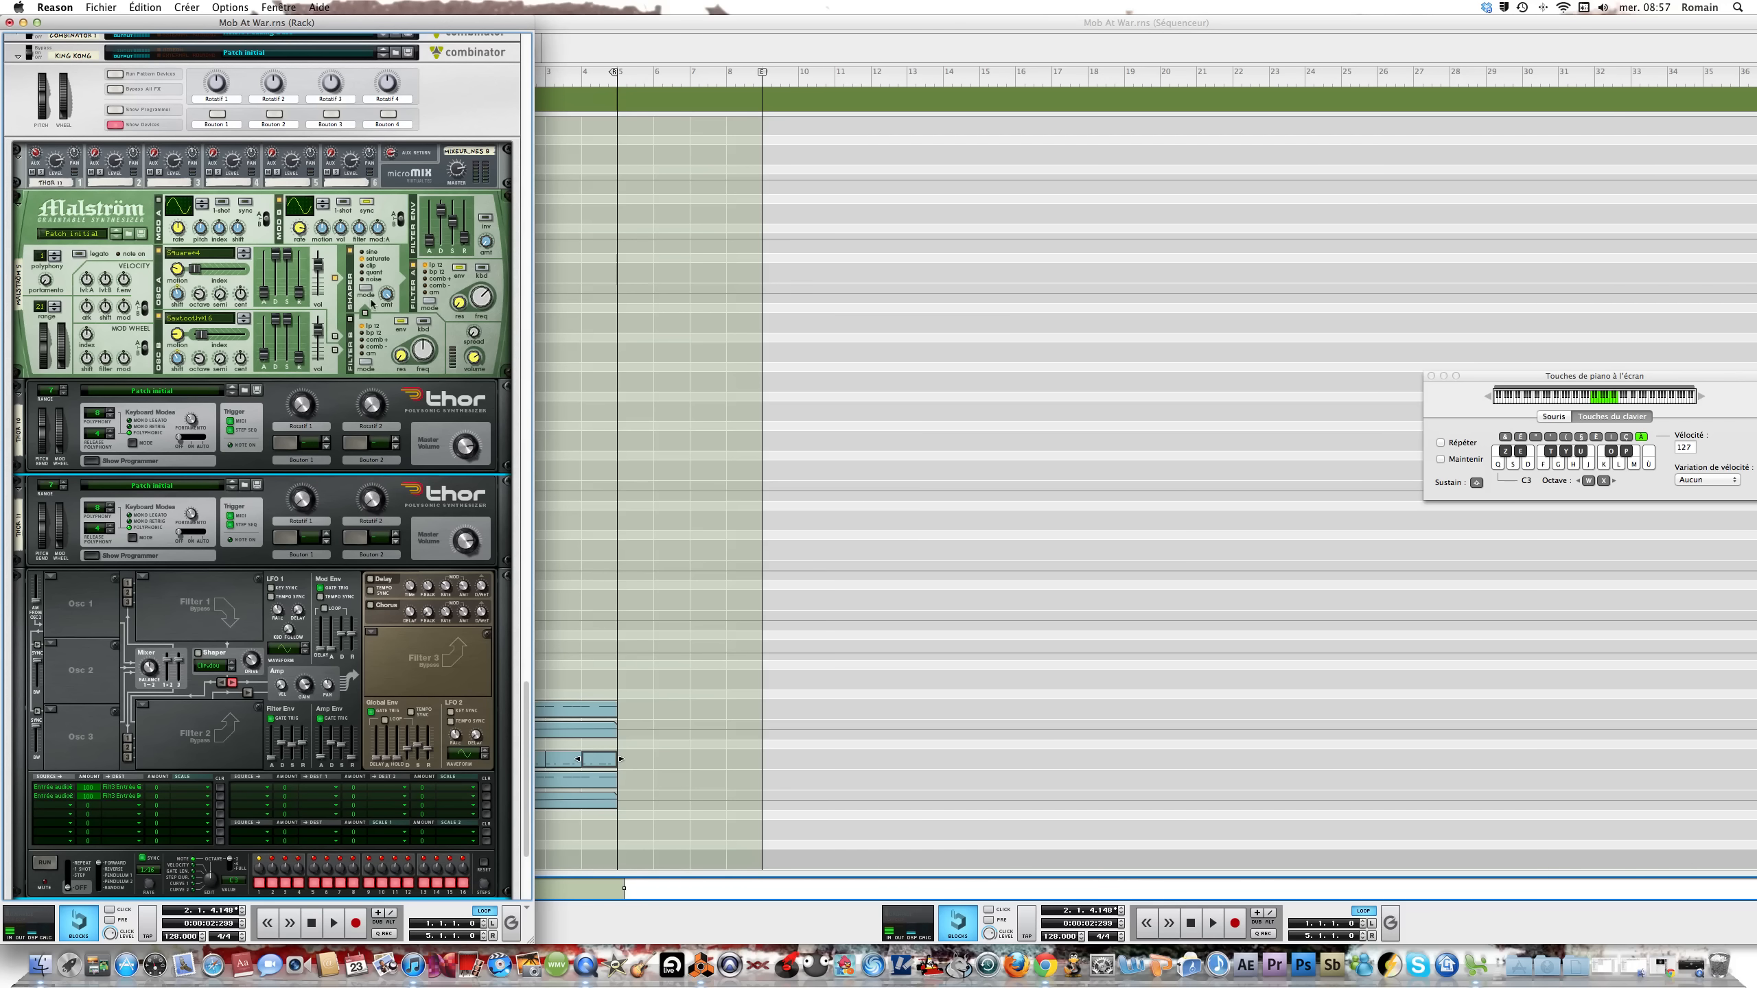
# Set the second Thor's Filter 3 to the low-pass ladder type (Échelle Passe Bas) and adjust its resonance
pyautogui.click(371, 634)
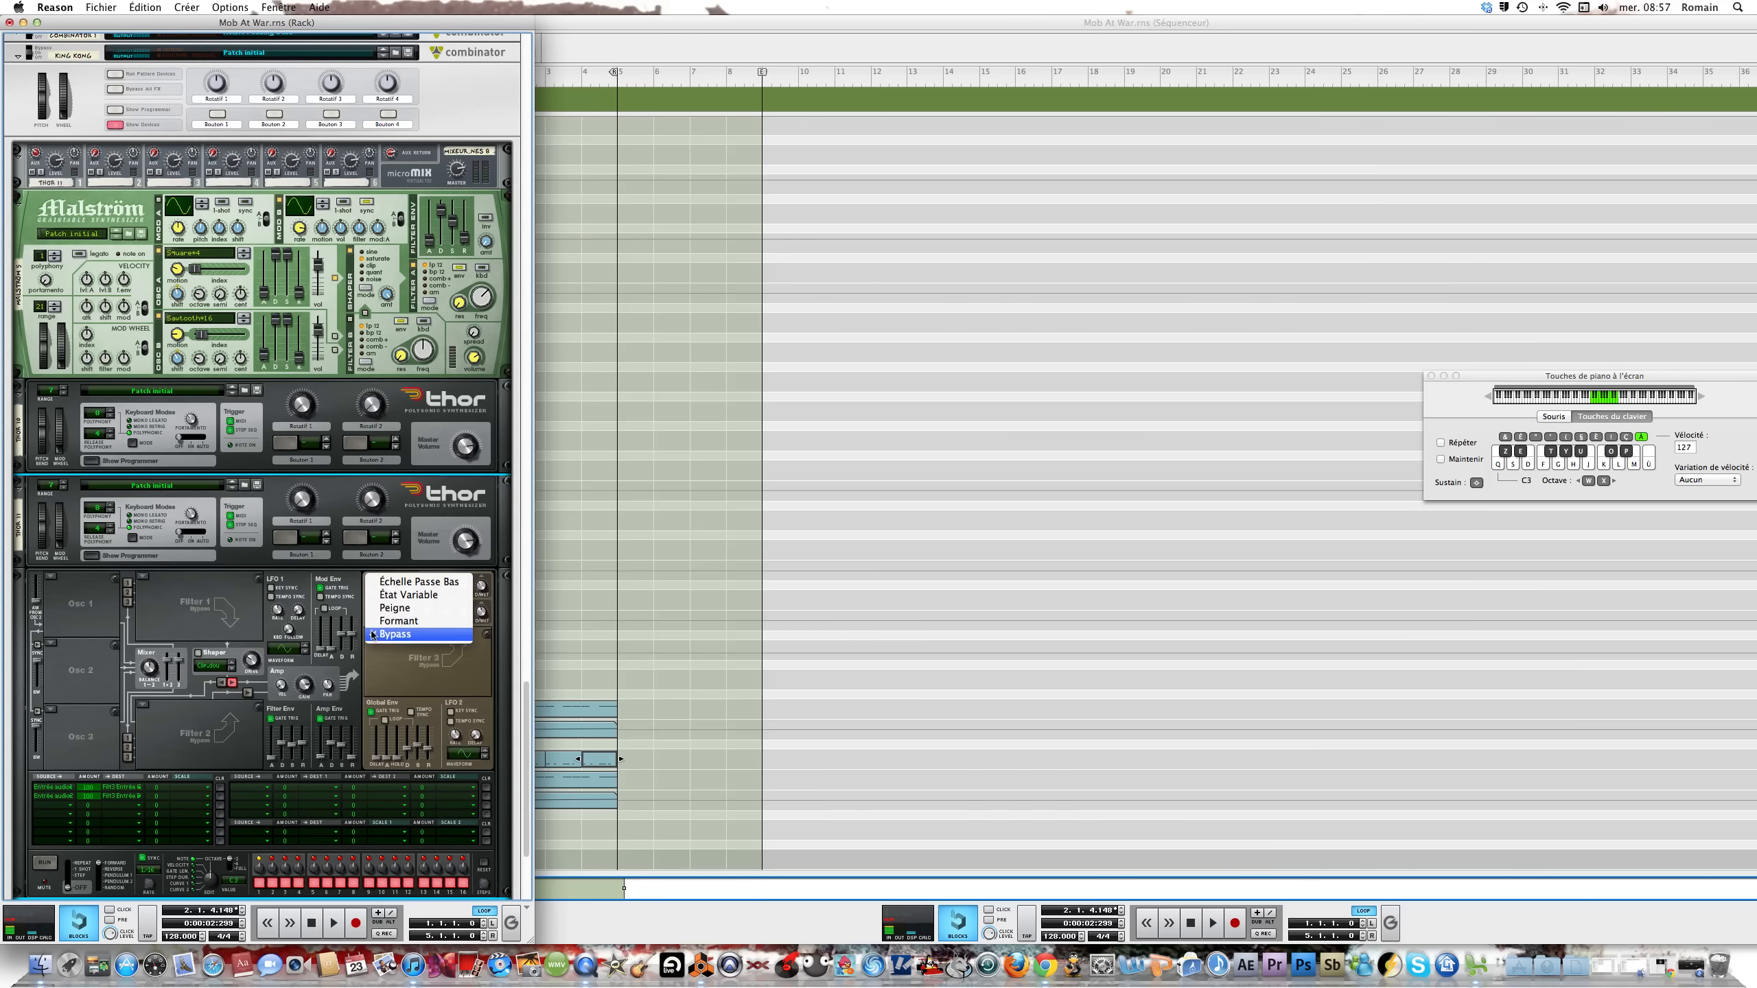
pyautogui.click(382, 585)
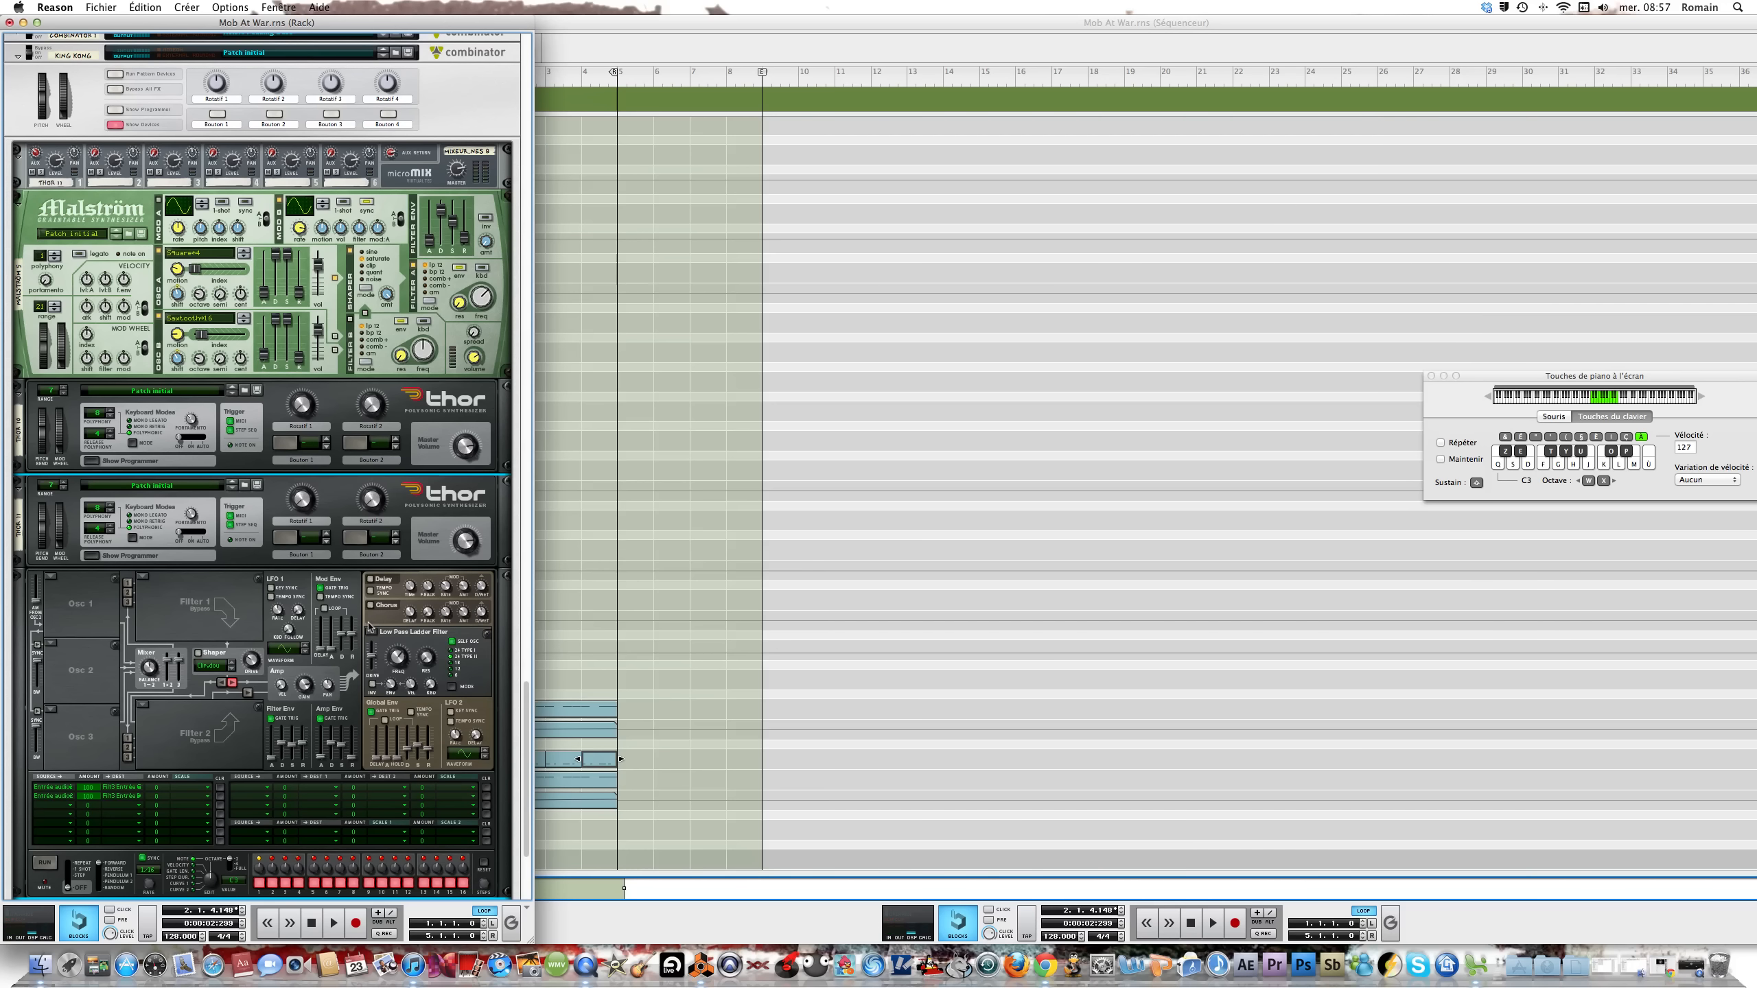
pyautogui.moveTo(402, 659)
pyautogui.moveTo(396, 688)
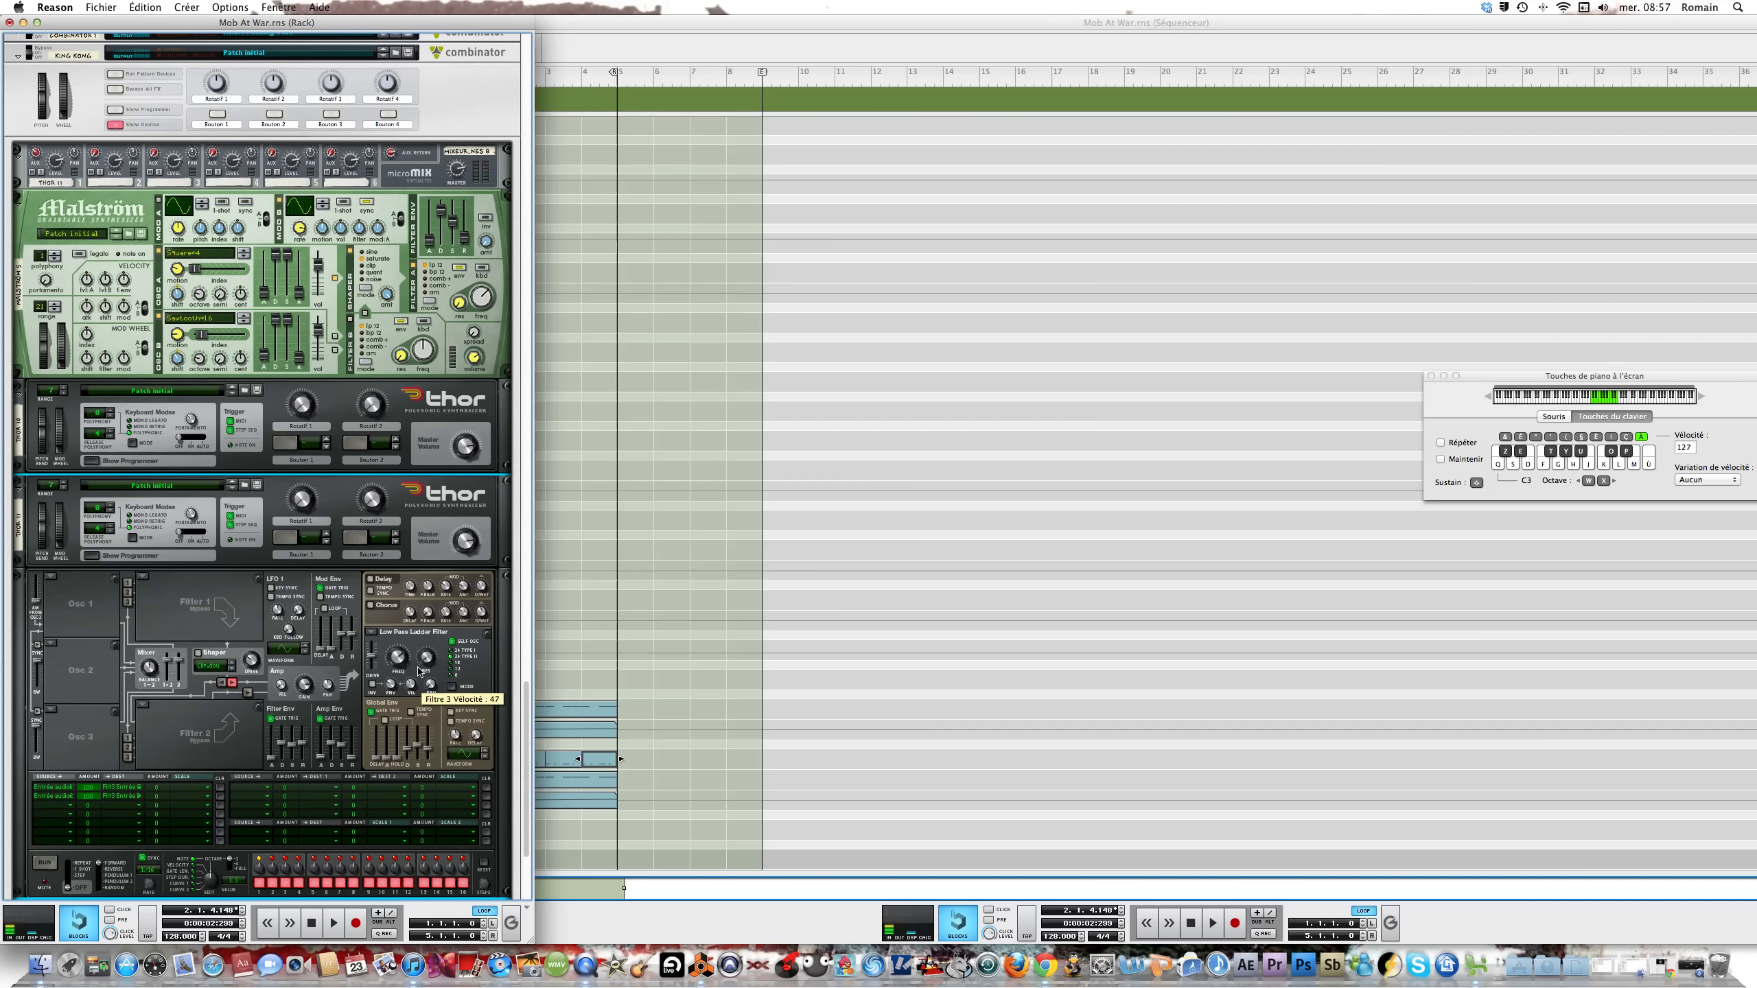
pyautogui.moveTo(423, 661); pyautogui.dragTo(422, 659)
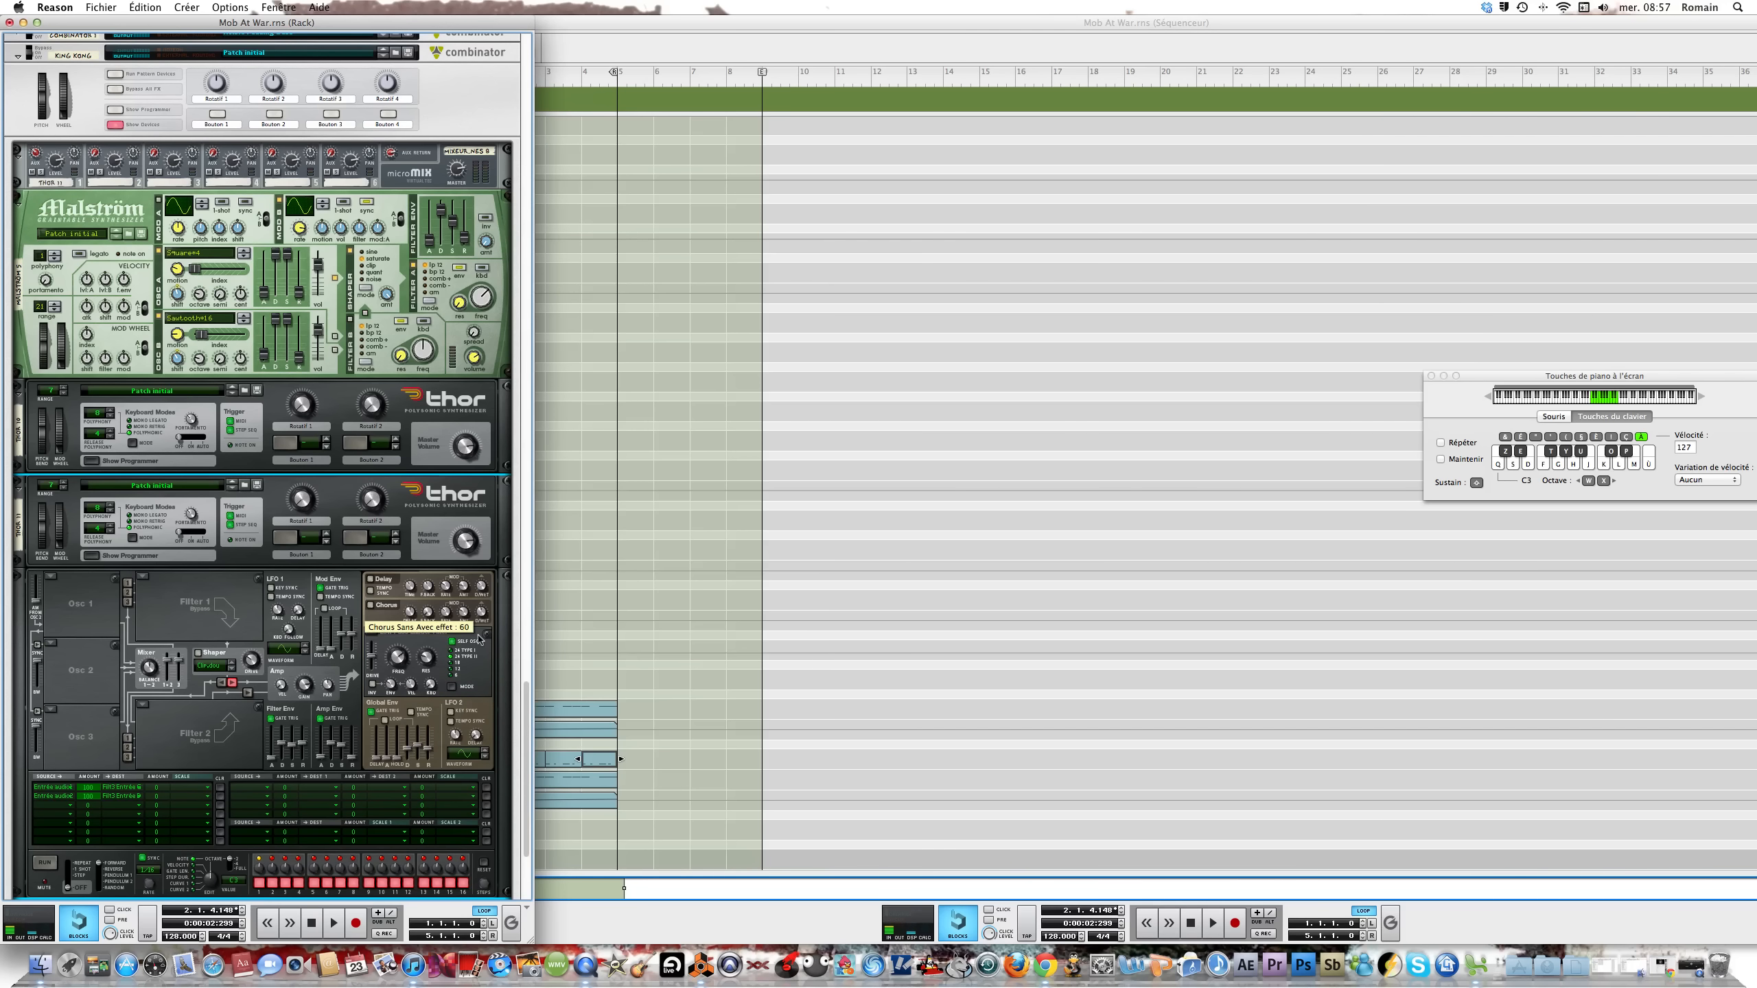
# Find the finished King Kong Combinator higher in the rack and open its second Thor's programmer to examine the filter settings
pyautogui.scroll(3, 477, 656)
pyautogui.scroll(15, 477, 656)
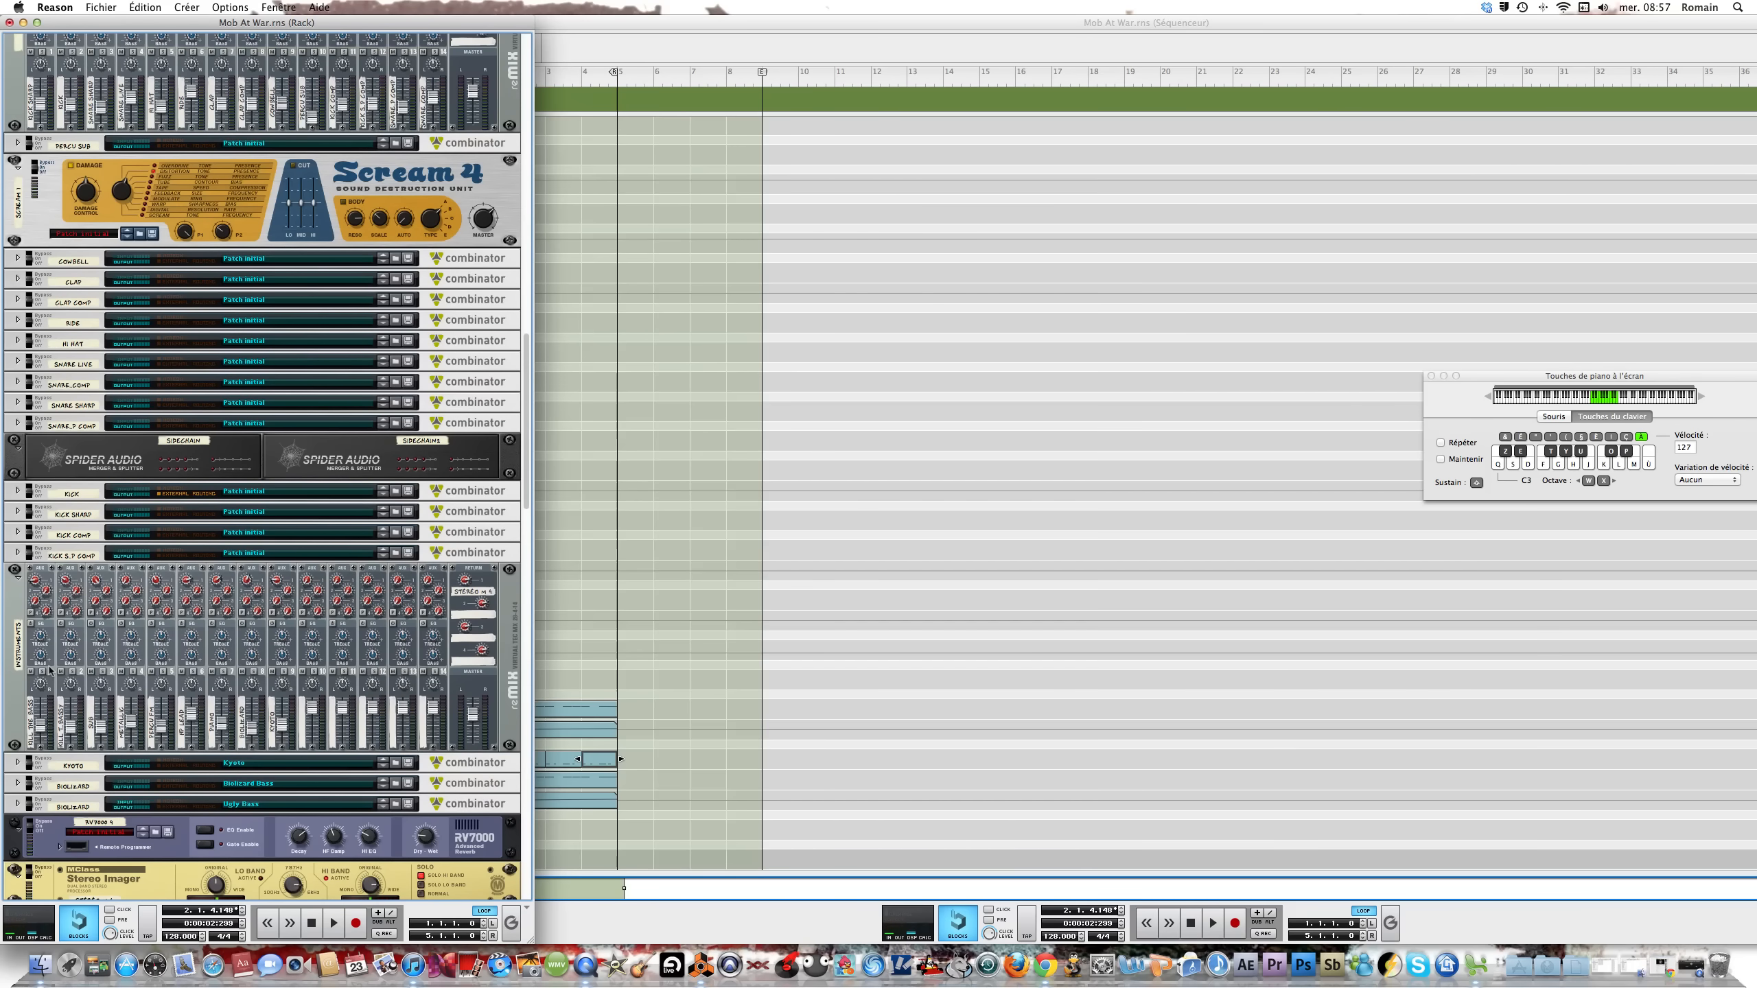
pyautogui.scroll(-5, 50, 669)
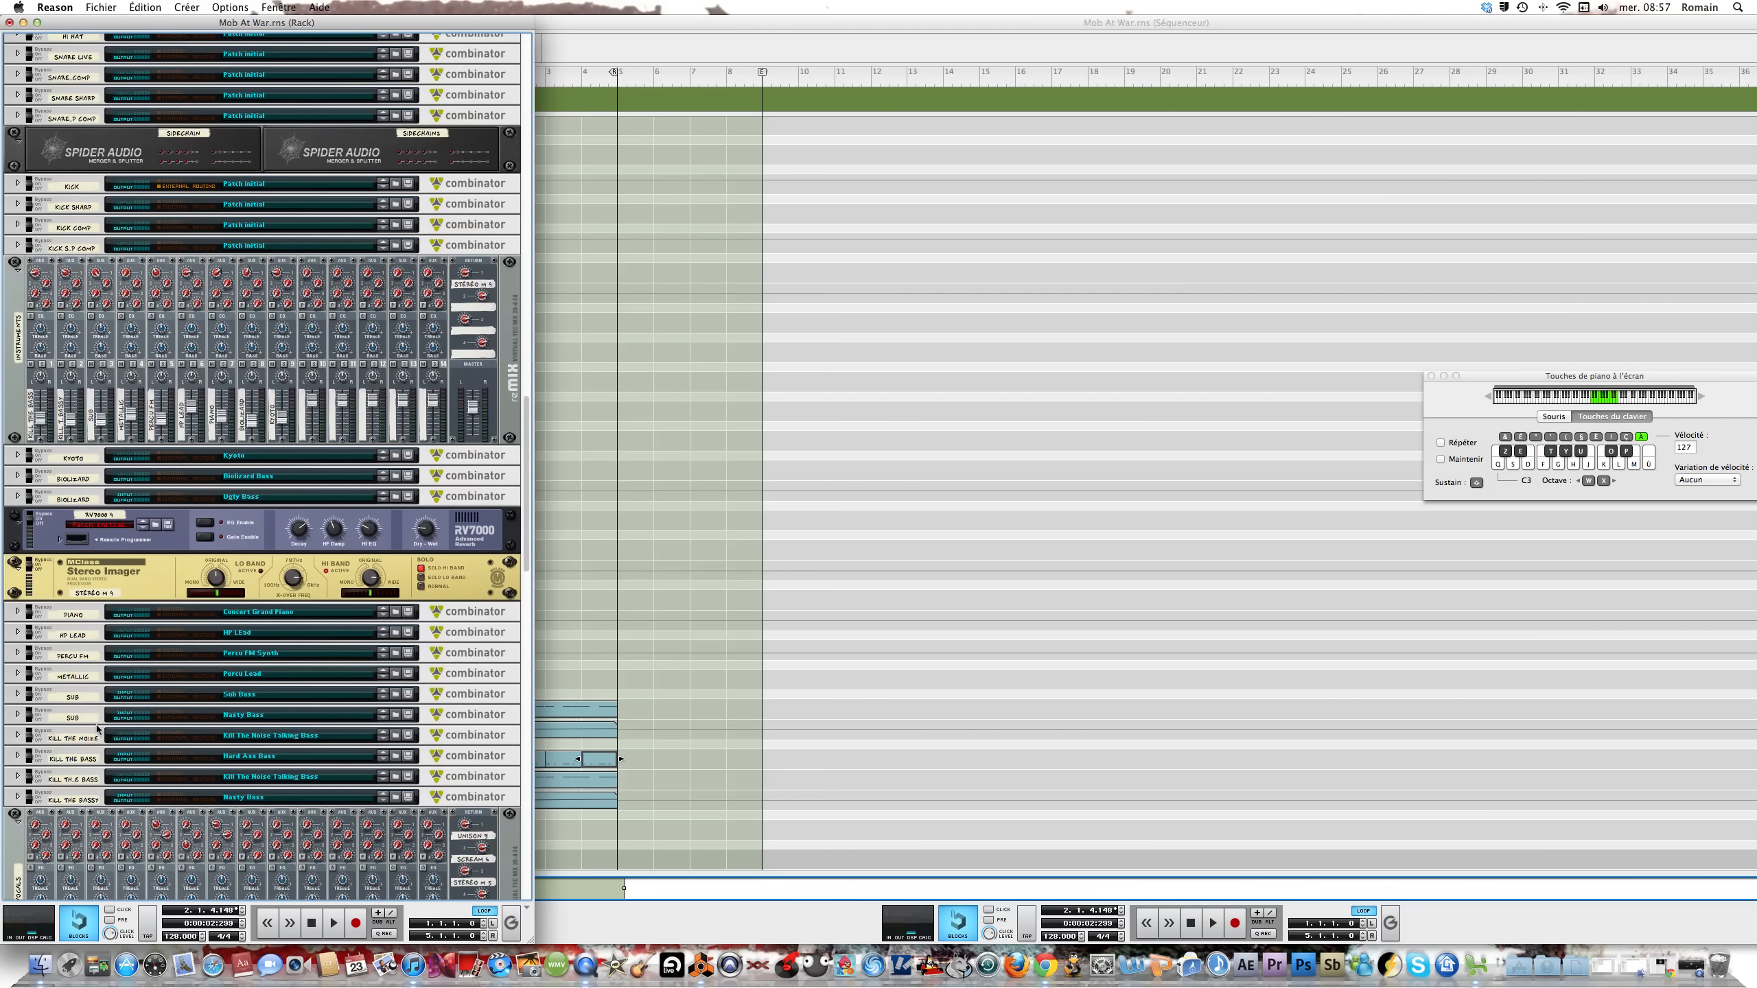
pyautogui.scroll(-2, 69, 691)
pyautogui.scroll(-10, 54, 666)
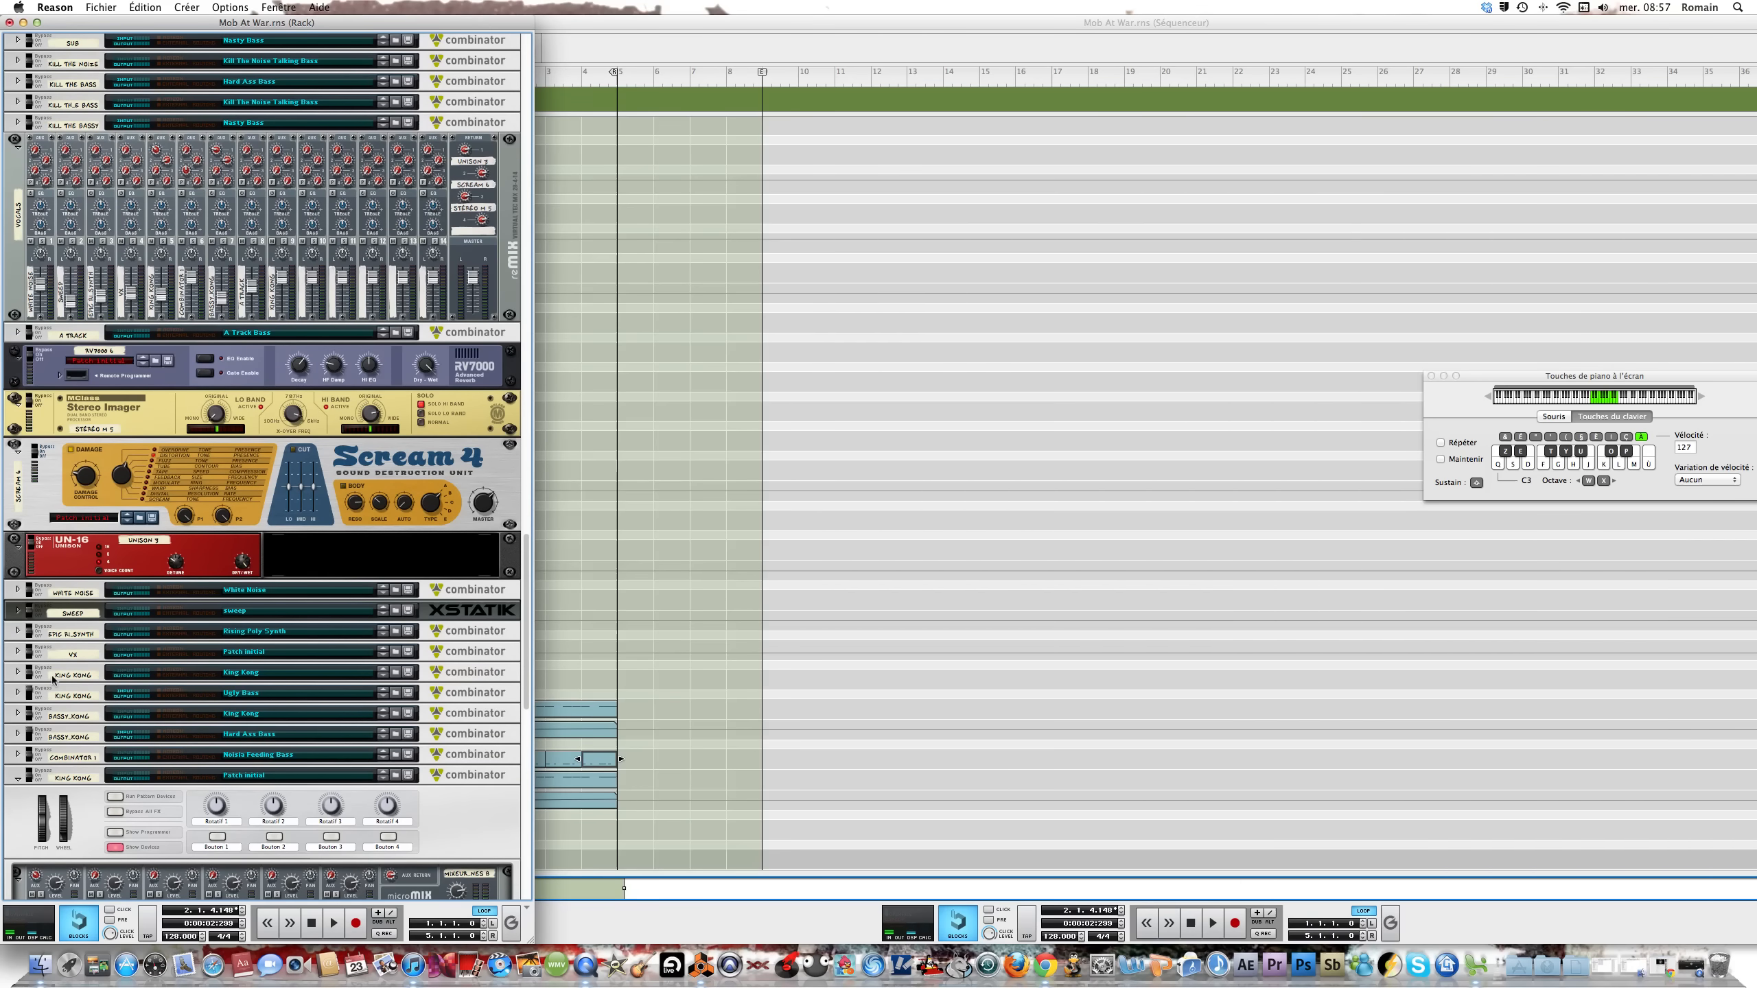
pyautogui.scroll(-12, 18, 676)
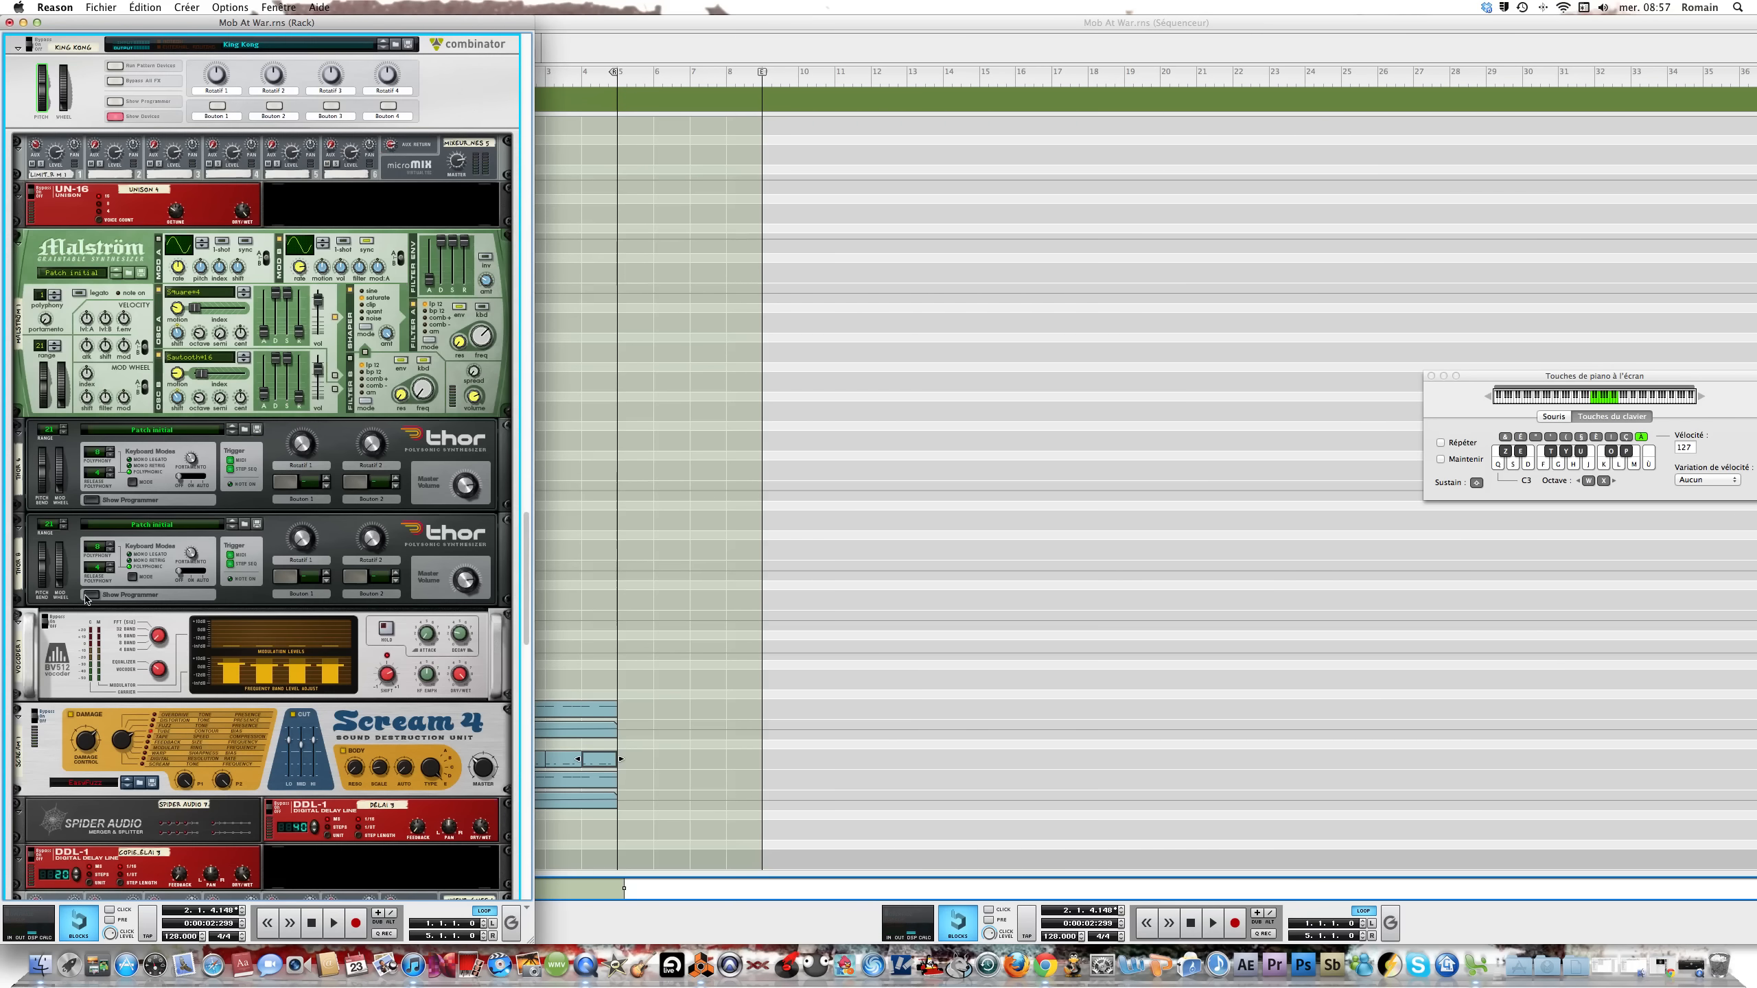
pyautogui.click(95, 594)
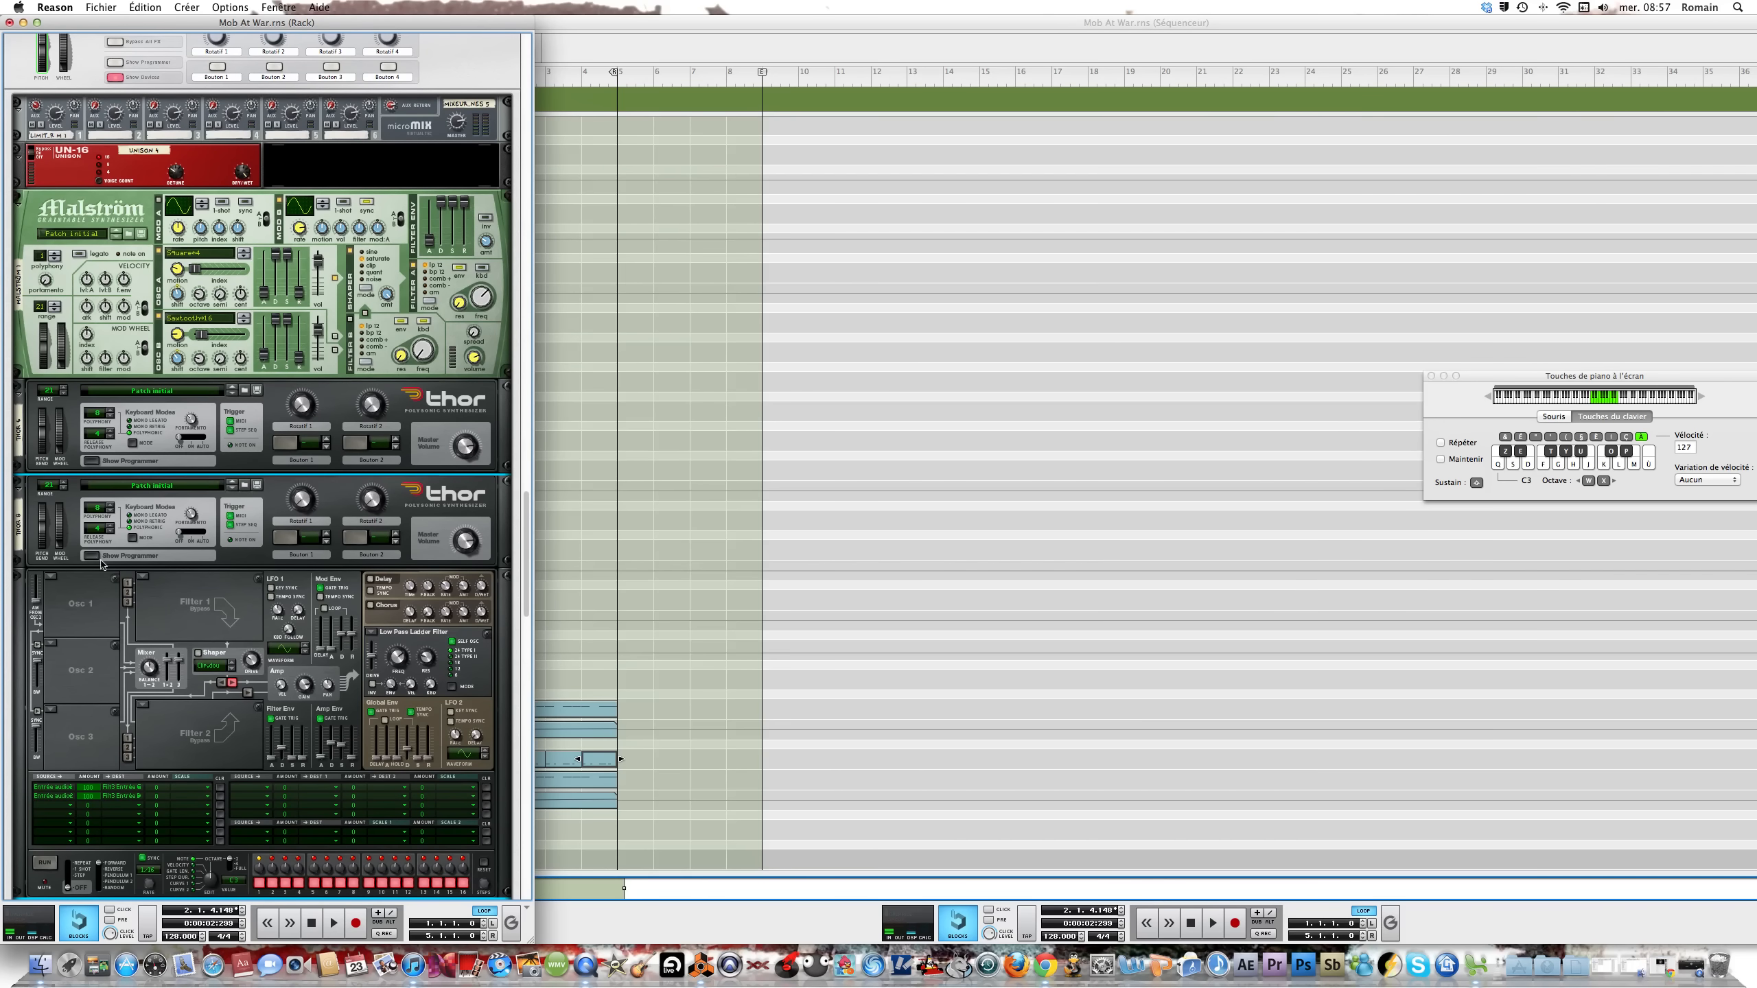
# Collapse the finished King Kong Combinator, return to the one under construction, and choose a mode for the second Thor's low-pass ladder filter
pyautogui.scroll(2, 21, 104)
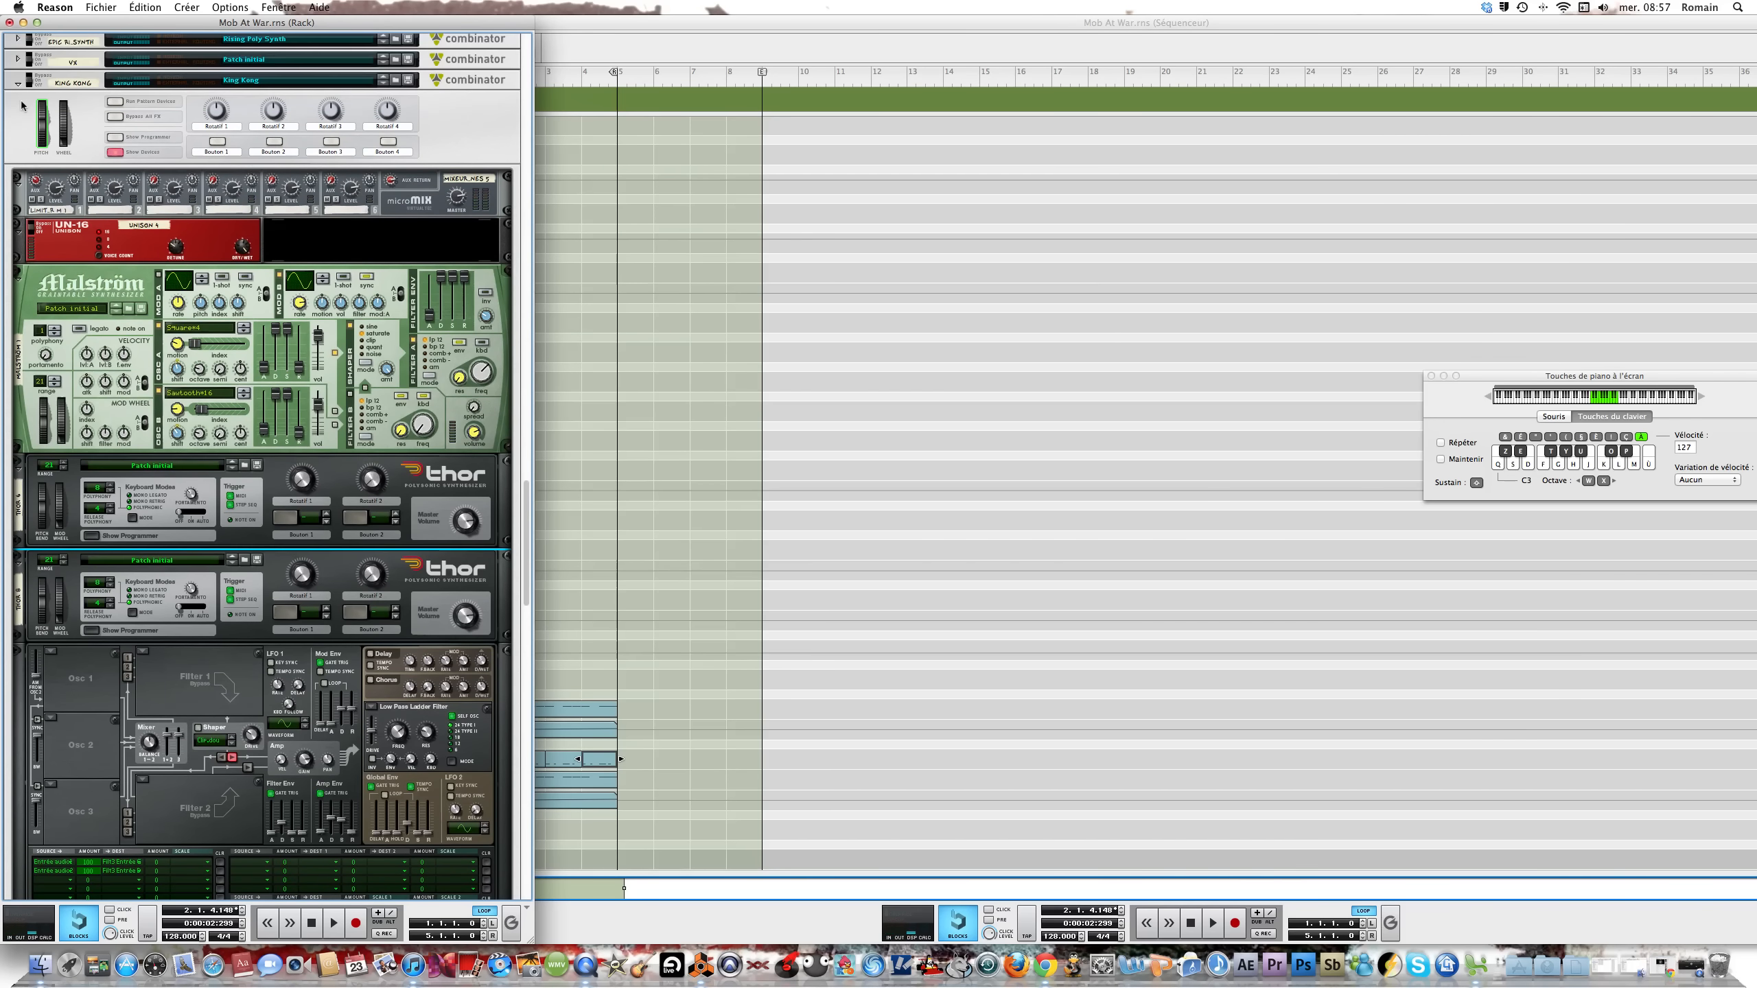
pyautogui.click(19, 110)
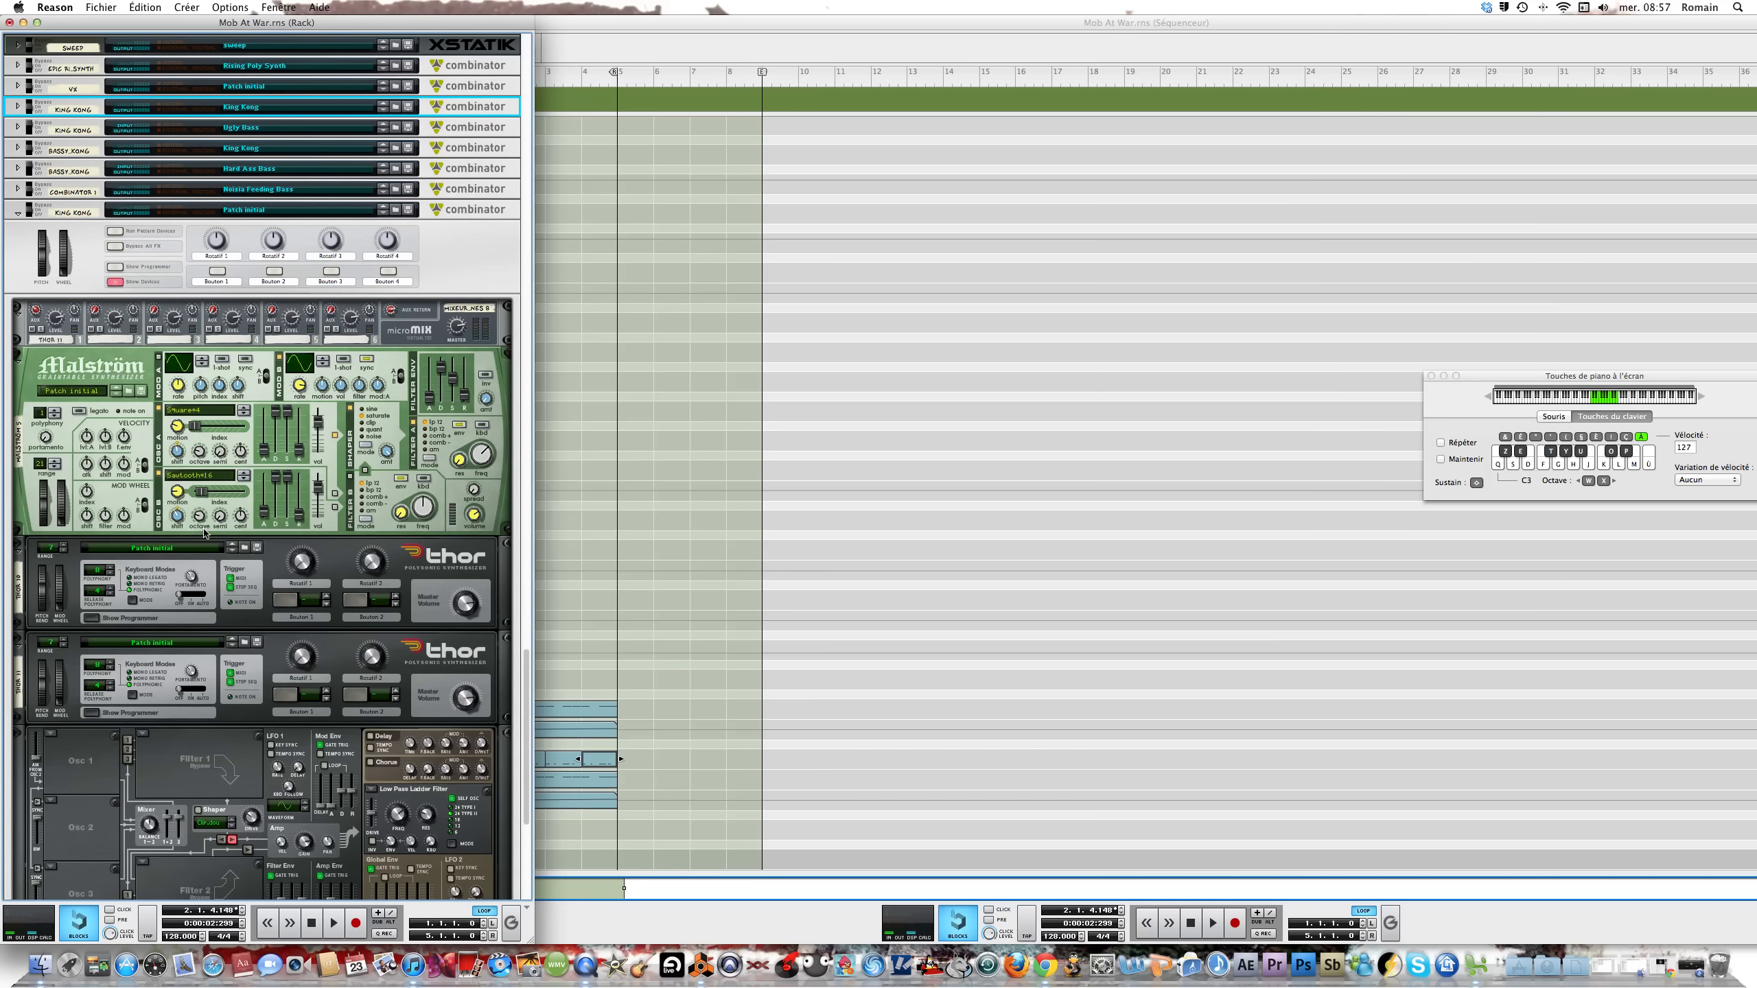
pyautogui.scroll(-6, 205, 533)
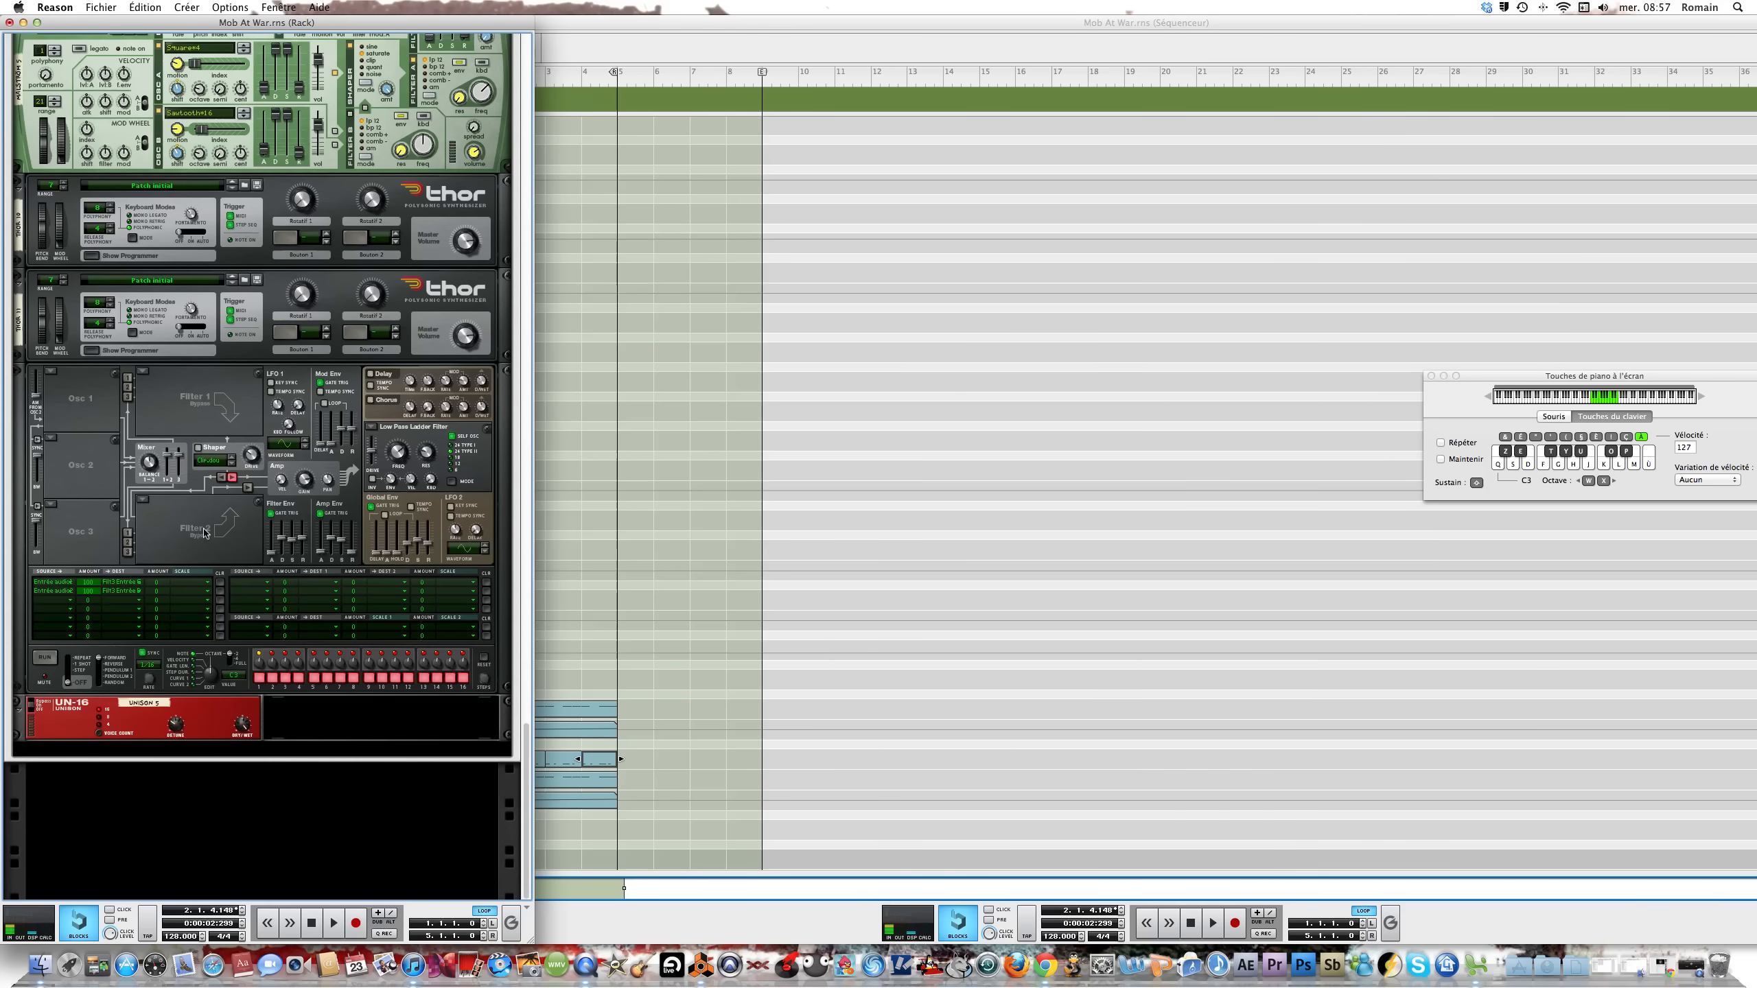
pyautogui.click(456, 447)
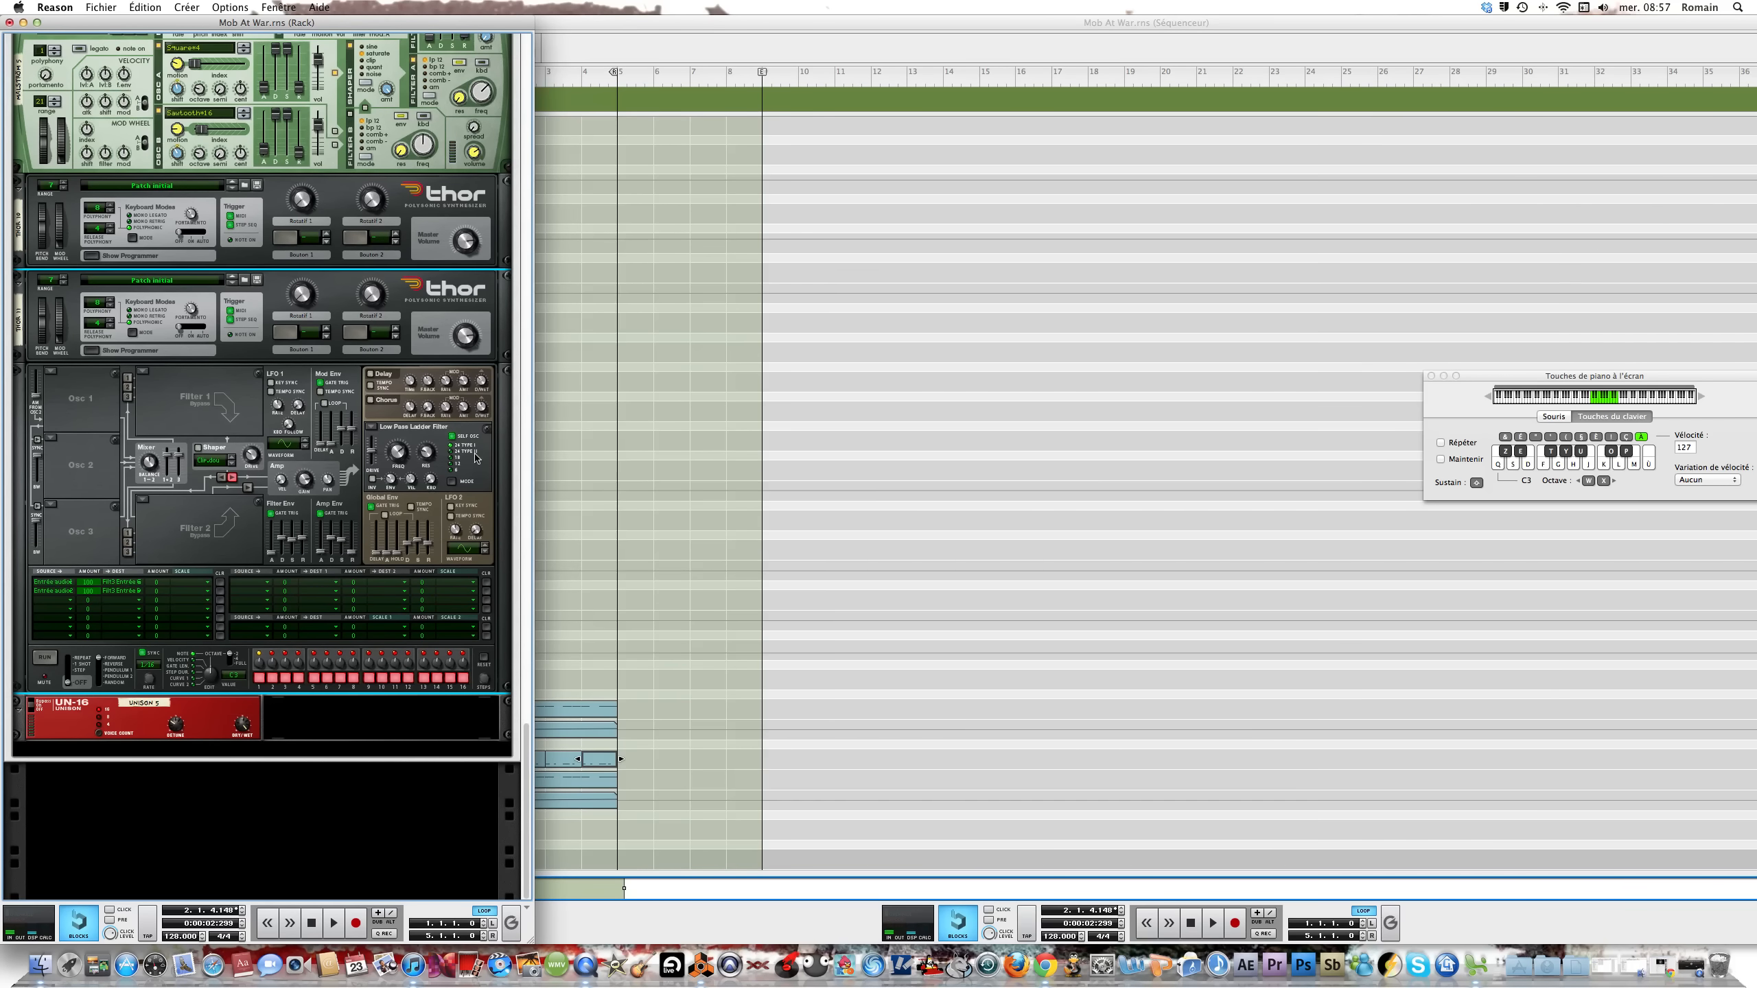
# Play test notes, set the second Thor's filter envelope sustain to -∞, and adjust its neighbouring envelope settings
pyautogui.press('s')
pyautogui.press('s')
pyautogui.press('s')
pyautogui.moveTo(291, 541); pyautogui.dragTo(299, 622)
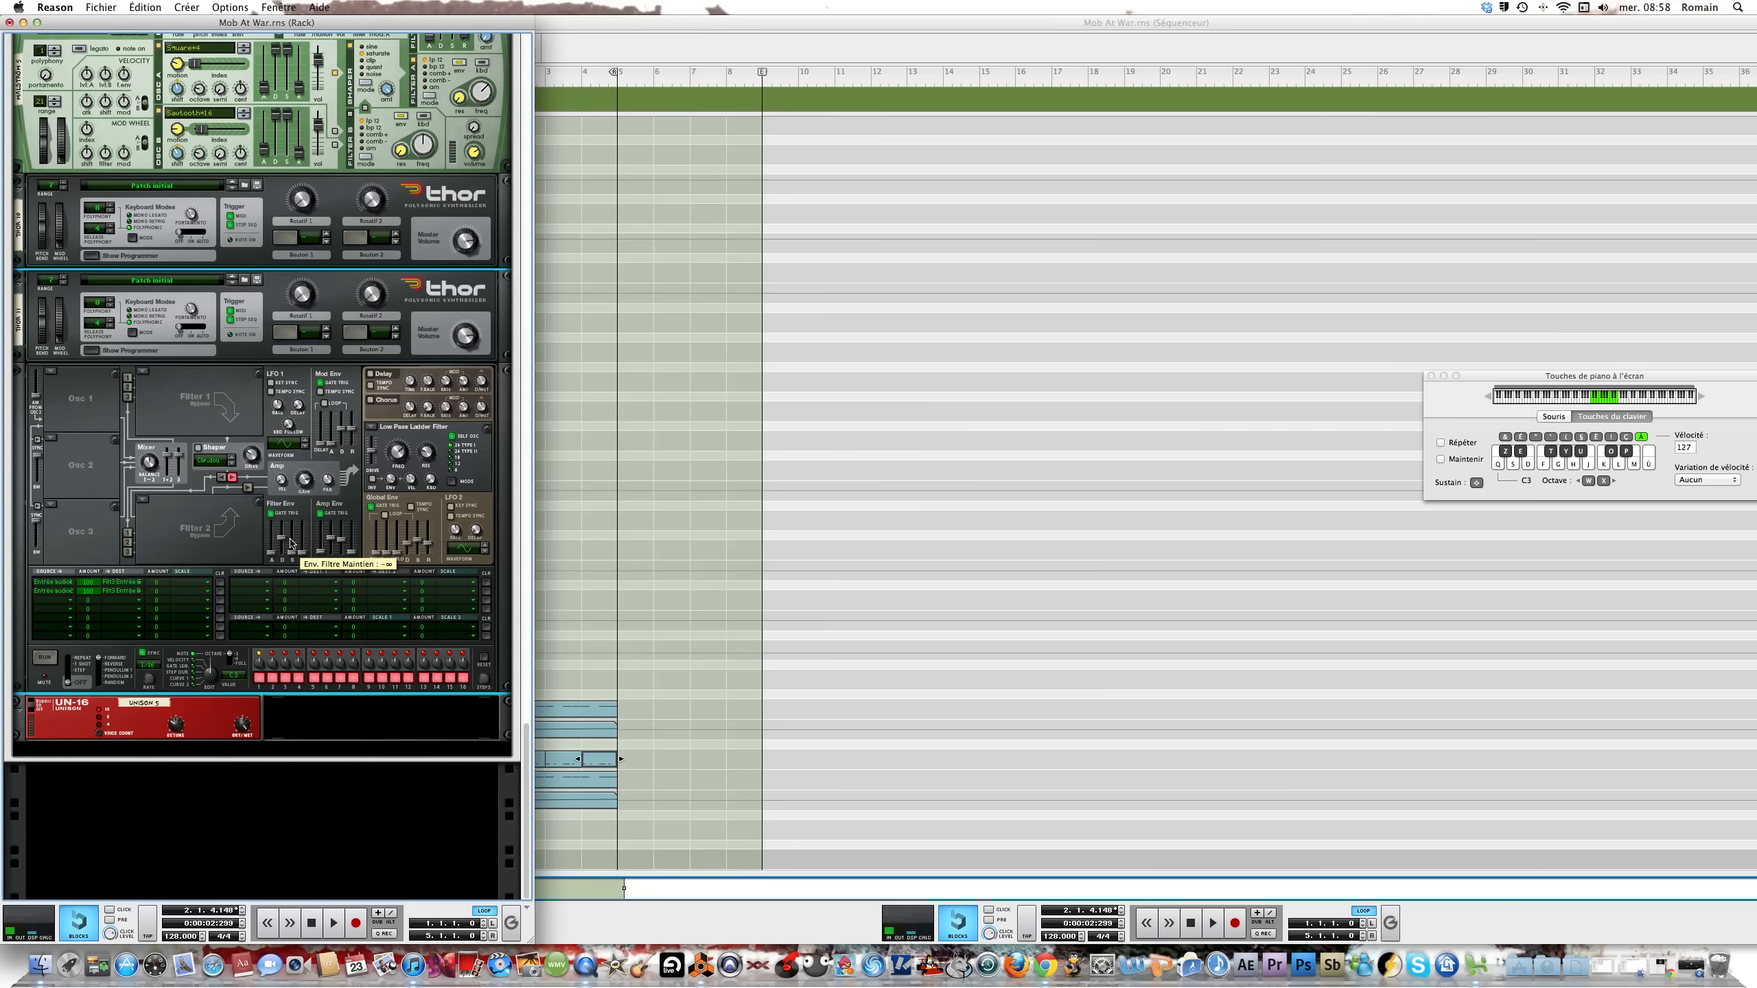
pyautogui.moveTo(283, 541); pyautogui.dragTo(332, 540)
pyautogui.click(412, 508)
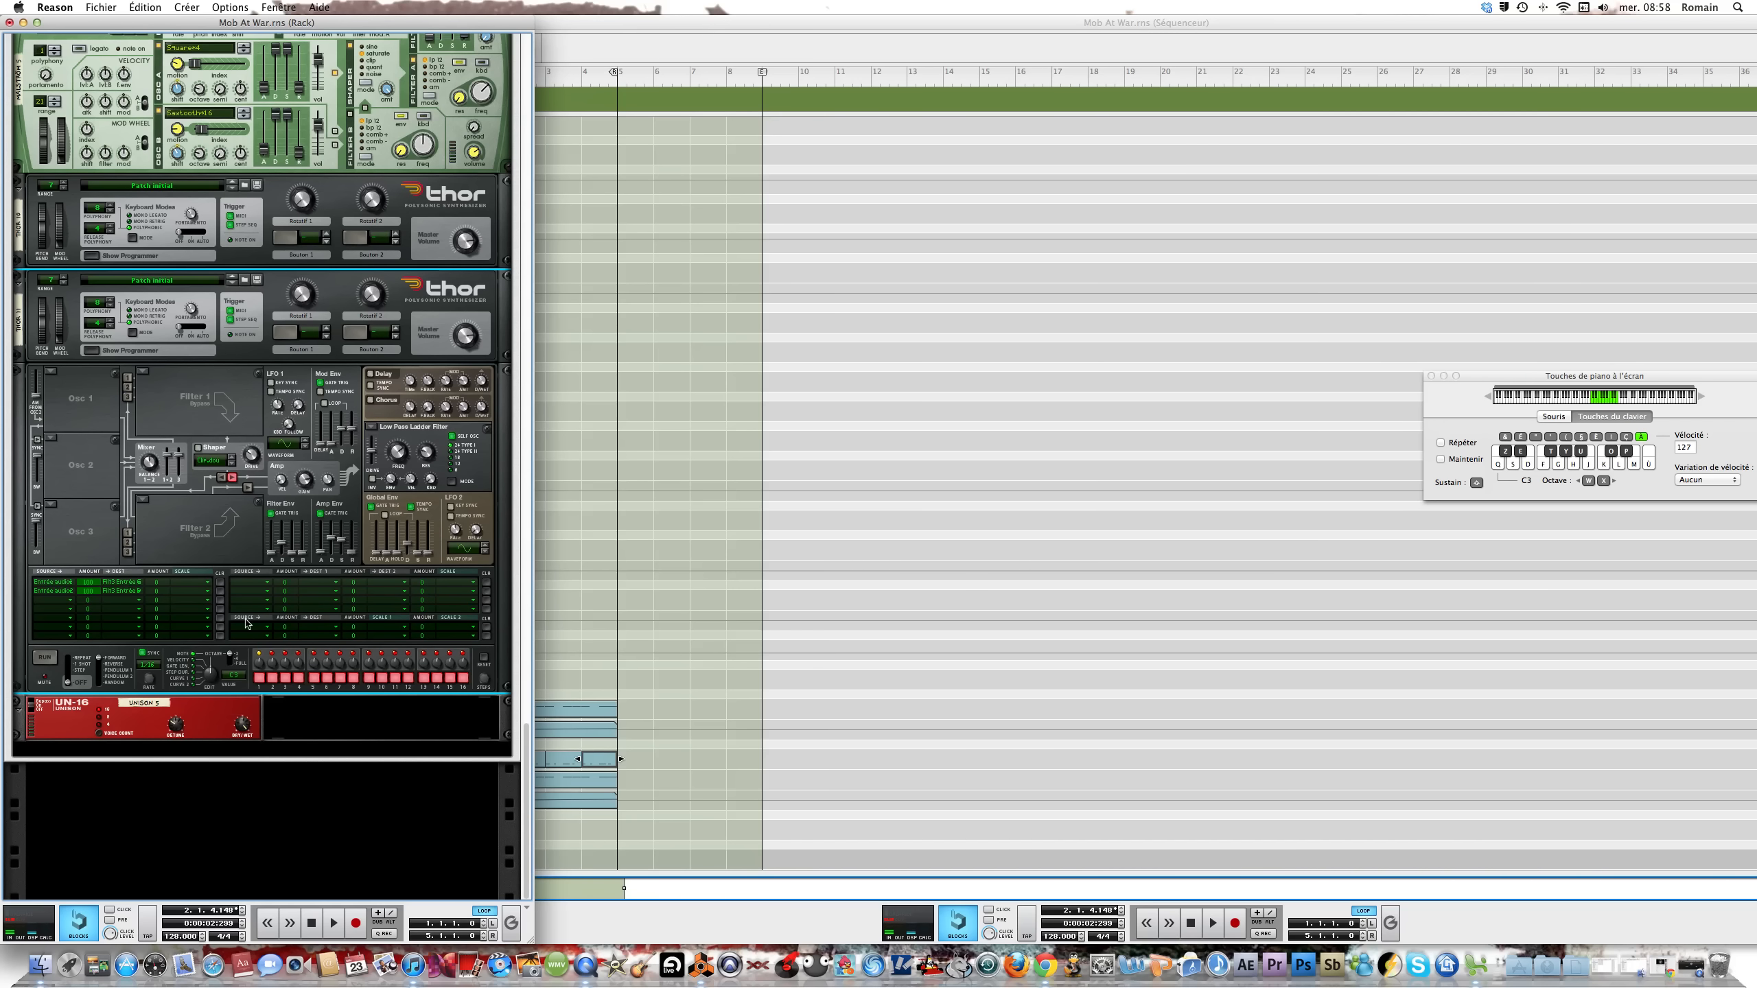
# Add a BV512 vocoder after the second Thor and check its cable routing on the back of the rack
pyautogui.rightClick(502, 666)
pyautogui.moveTo(692, 716)
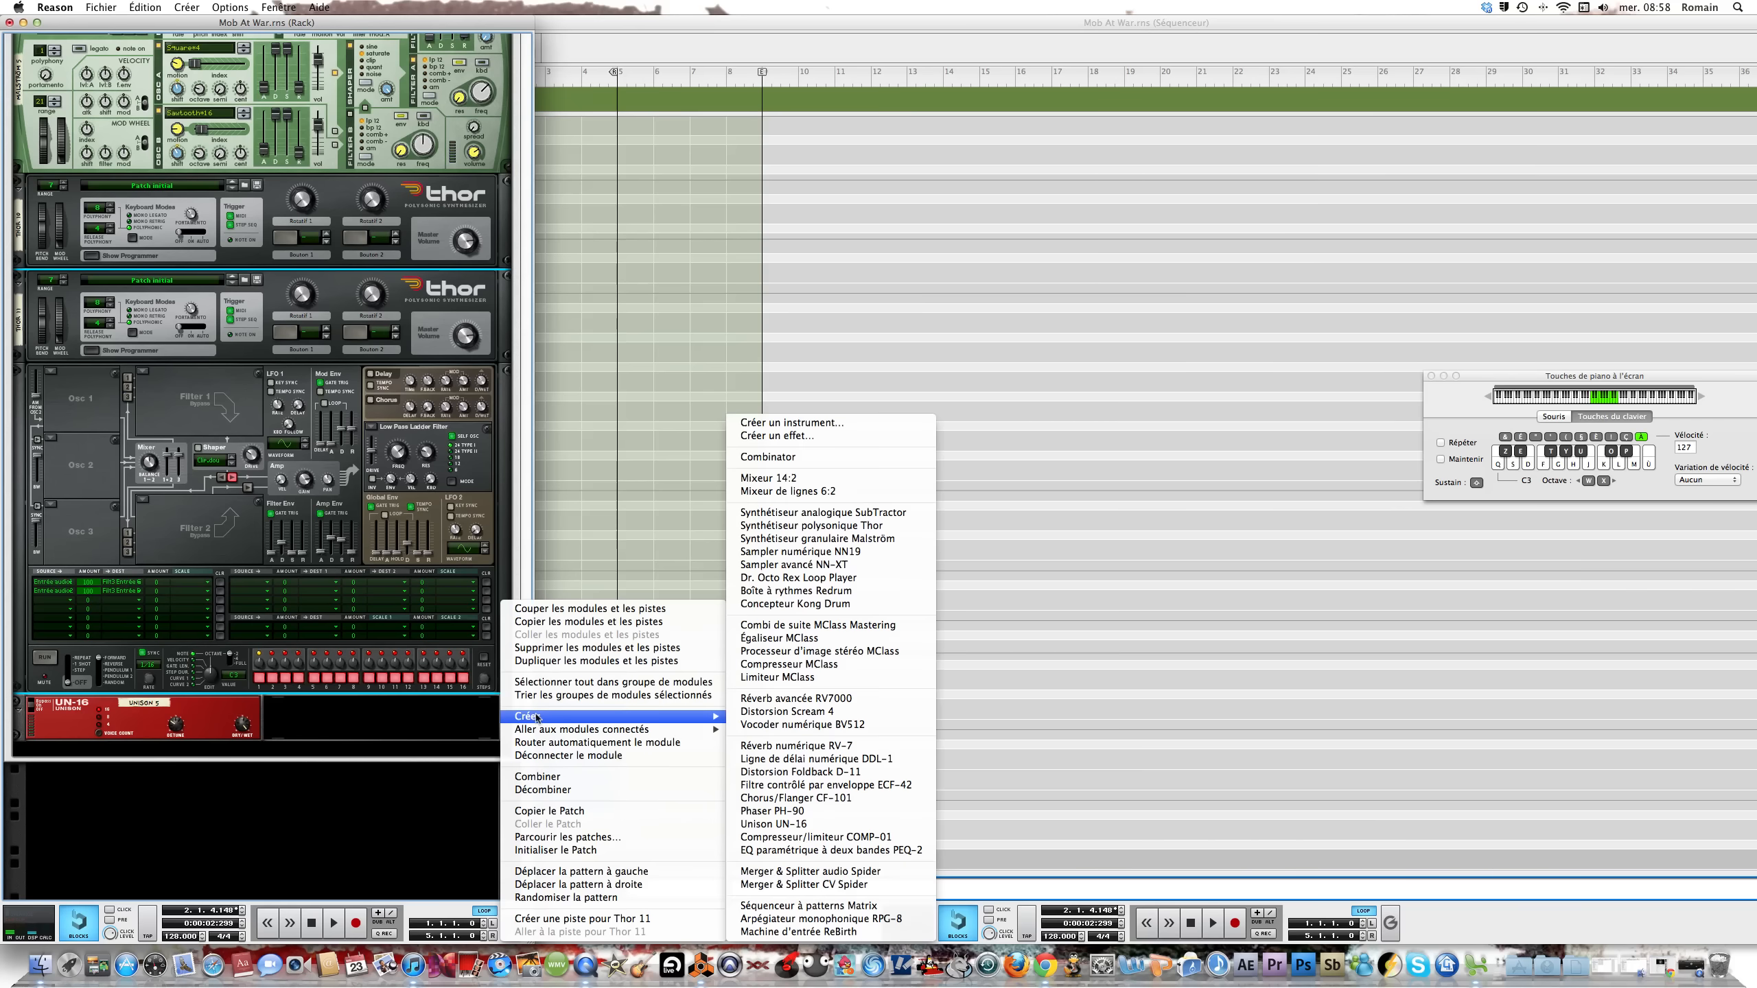
pyautogui.click(775, 713)
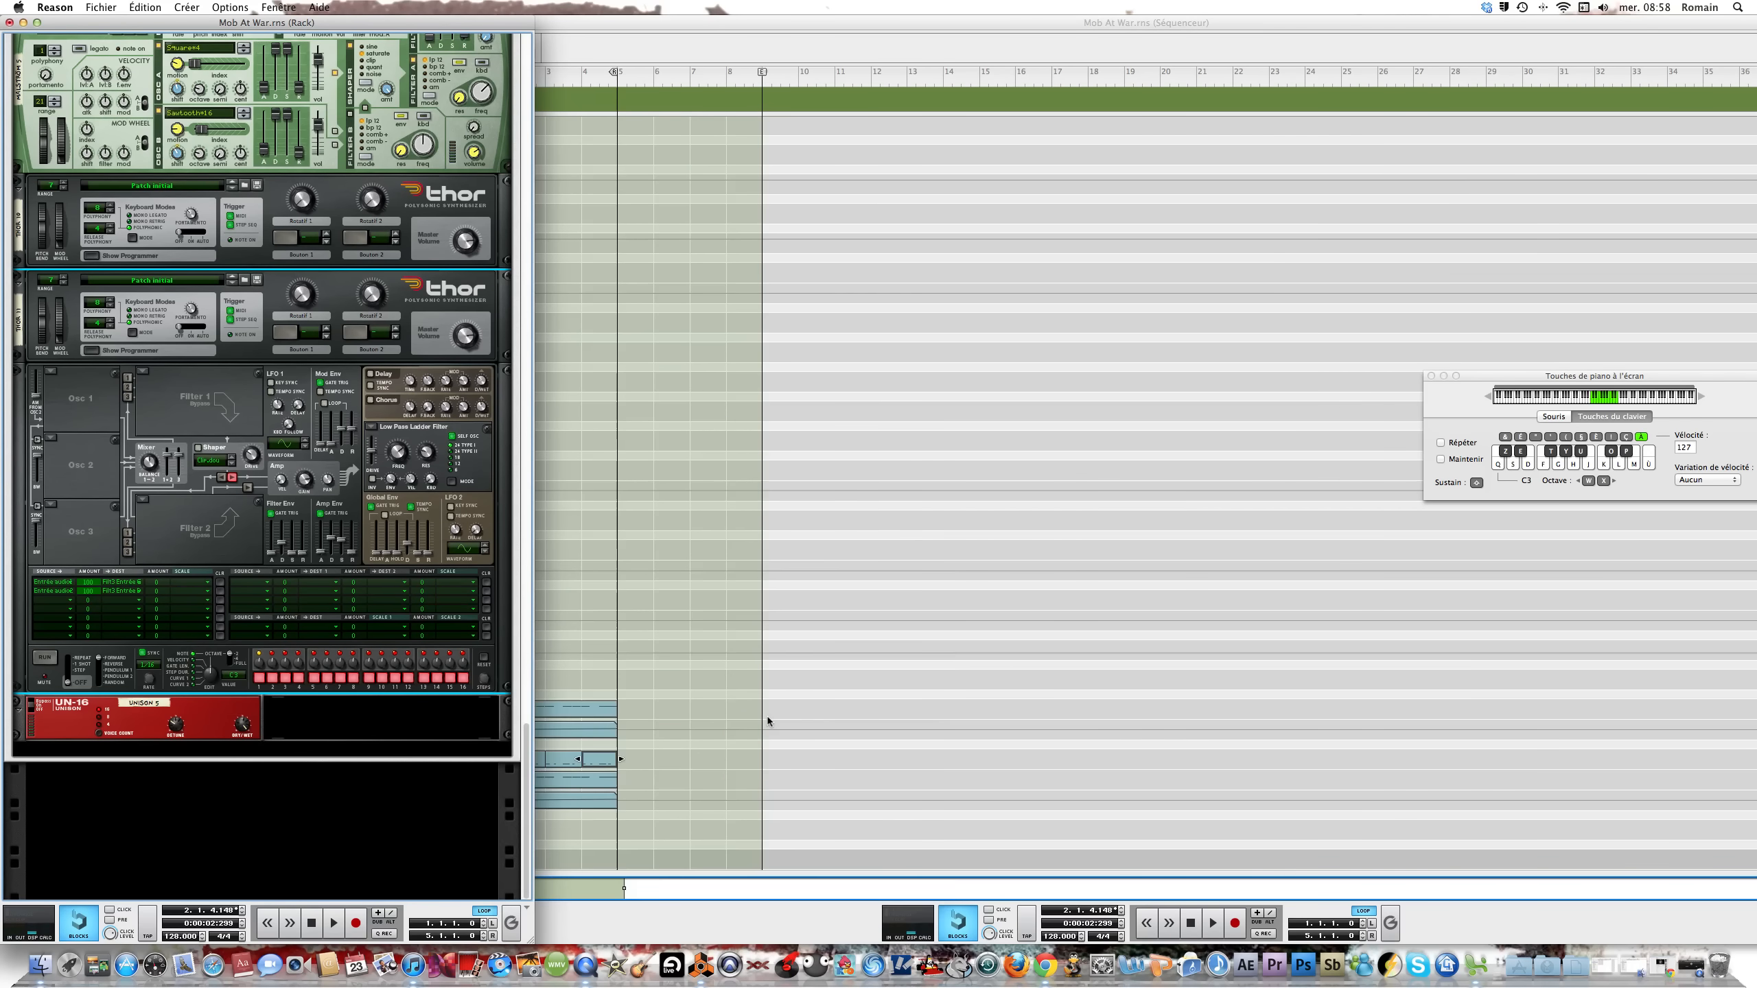
pyautogui.press('Tab')
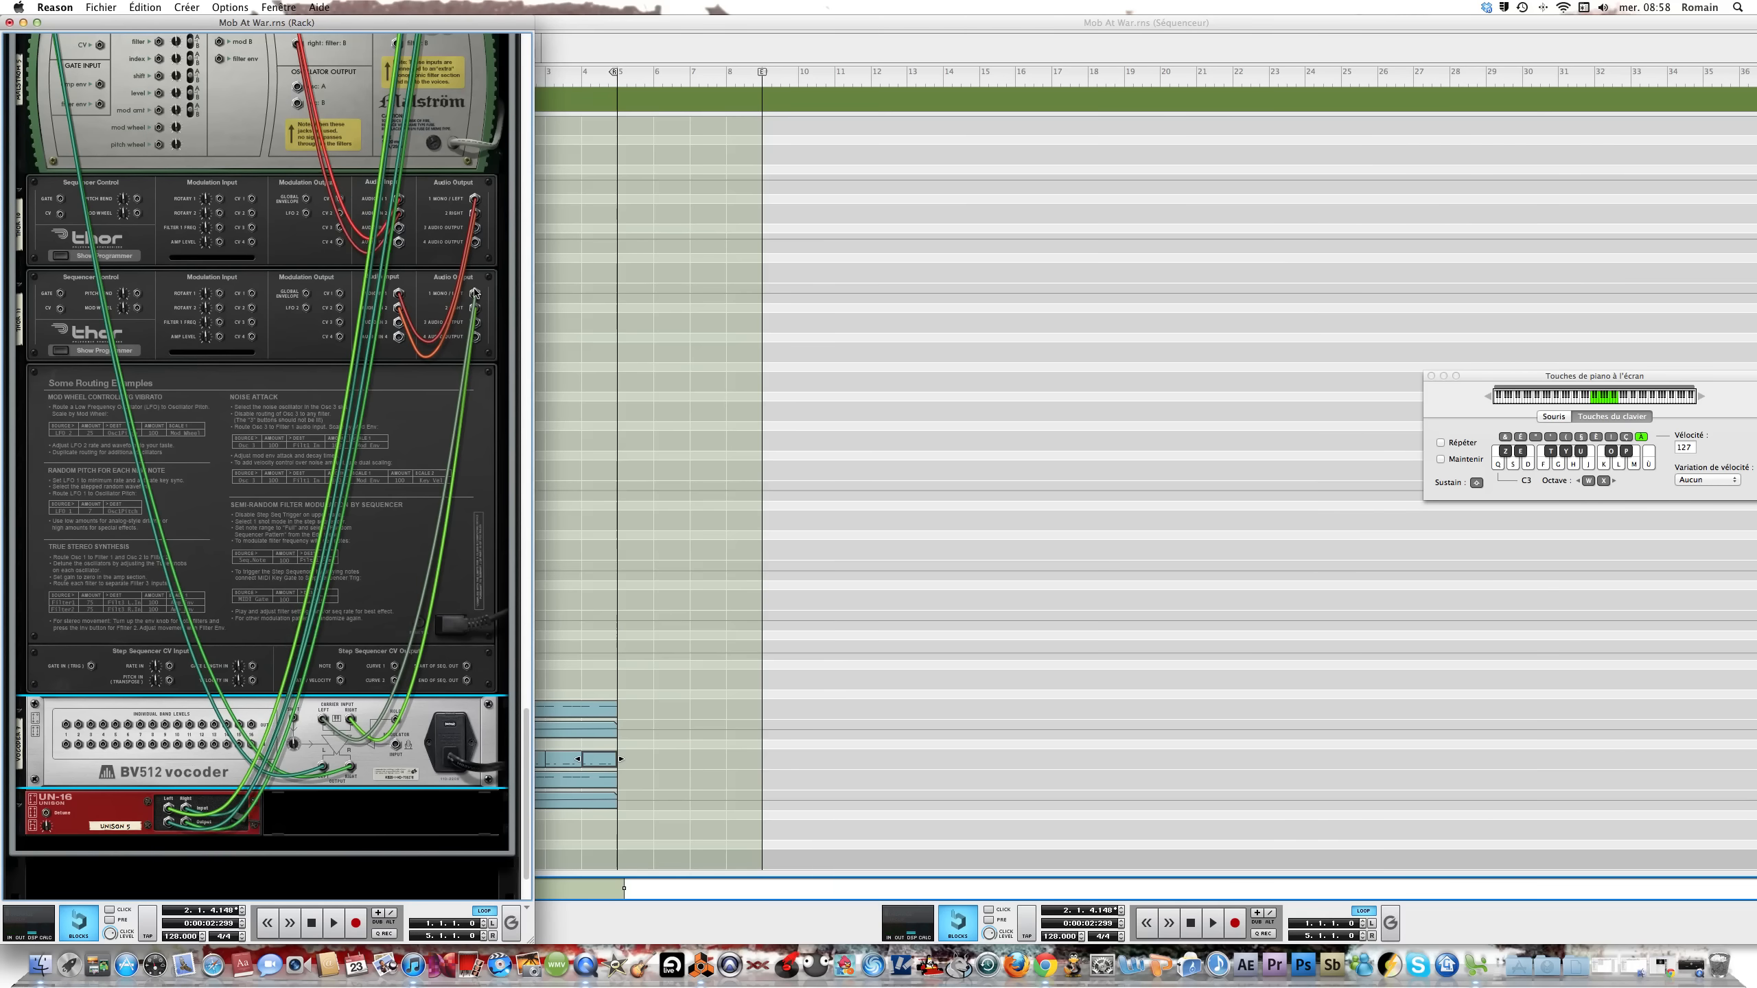
pyautogui.press('Tab')
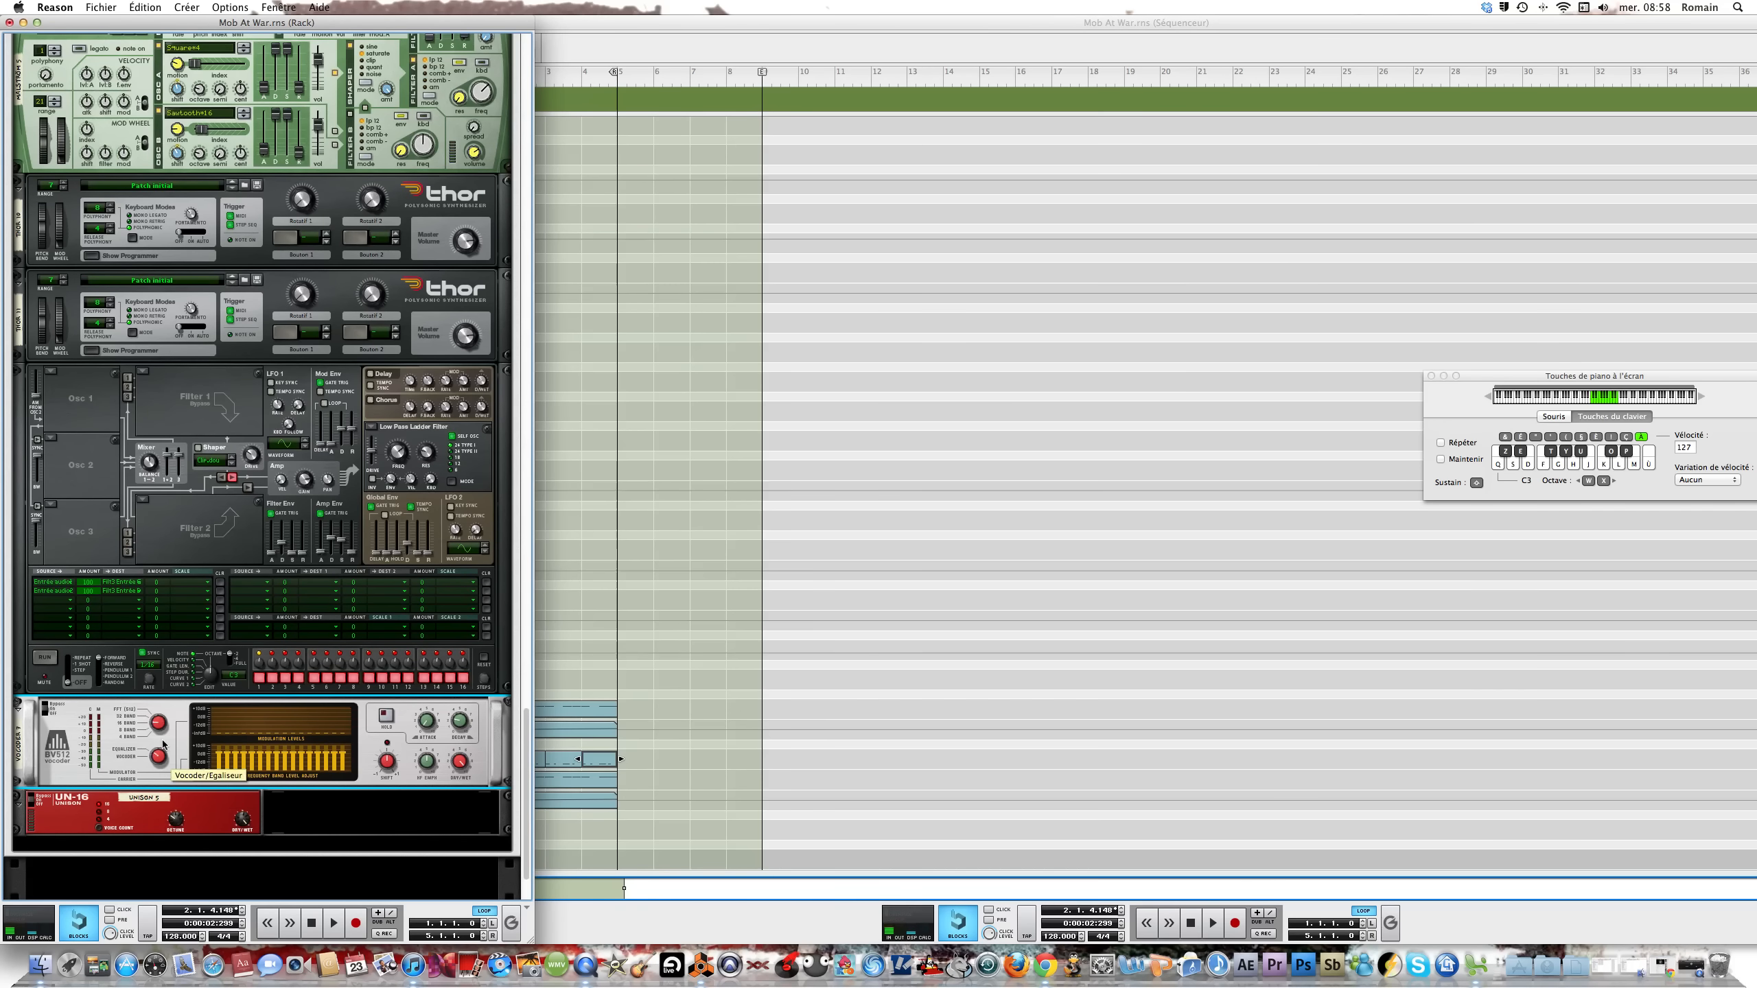
# Set the BV512 vocoder to 4 bands and adjust its shift while playing test notes
pyautogui.moveTo(159, 724); pyautogui.dragTo(159, 745)
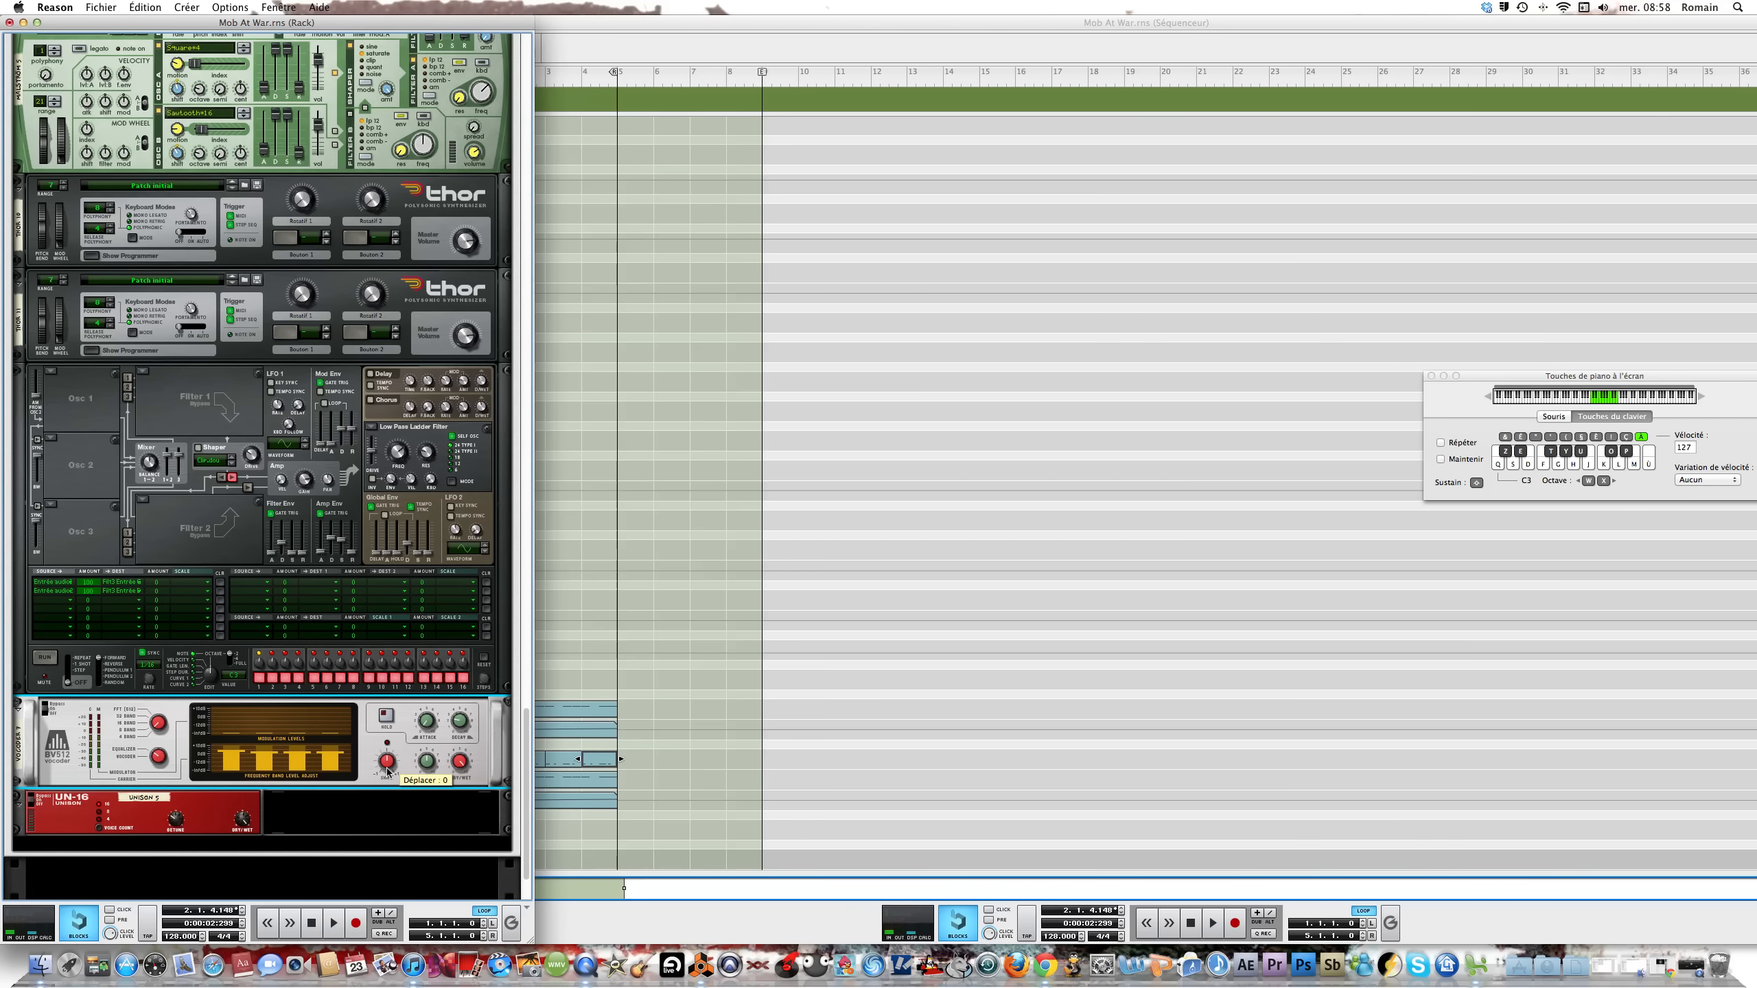
pyautogui.scroll(4, 387, 772)
pyautogui.moveTo(387, 766); pyautogui.dragTo(387, 758)
pyautogui.press('h')
pyautogui.press('s')
# Collapse the second Thor's programmer and add a Scream 4 distortion after the BV512 vocoder
pyautogui.rightClick(374, 742)
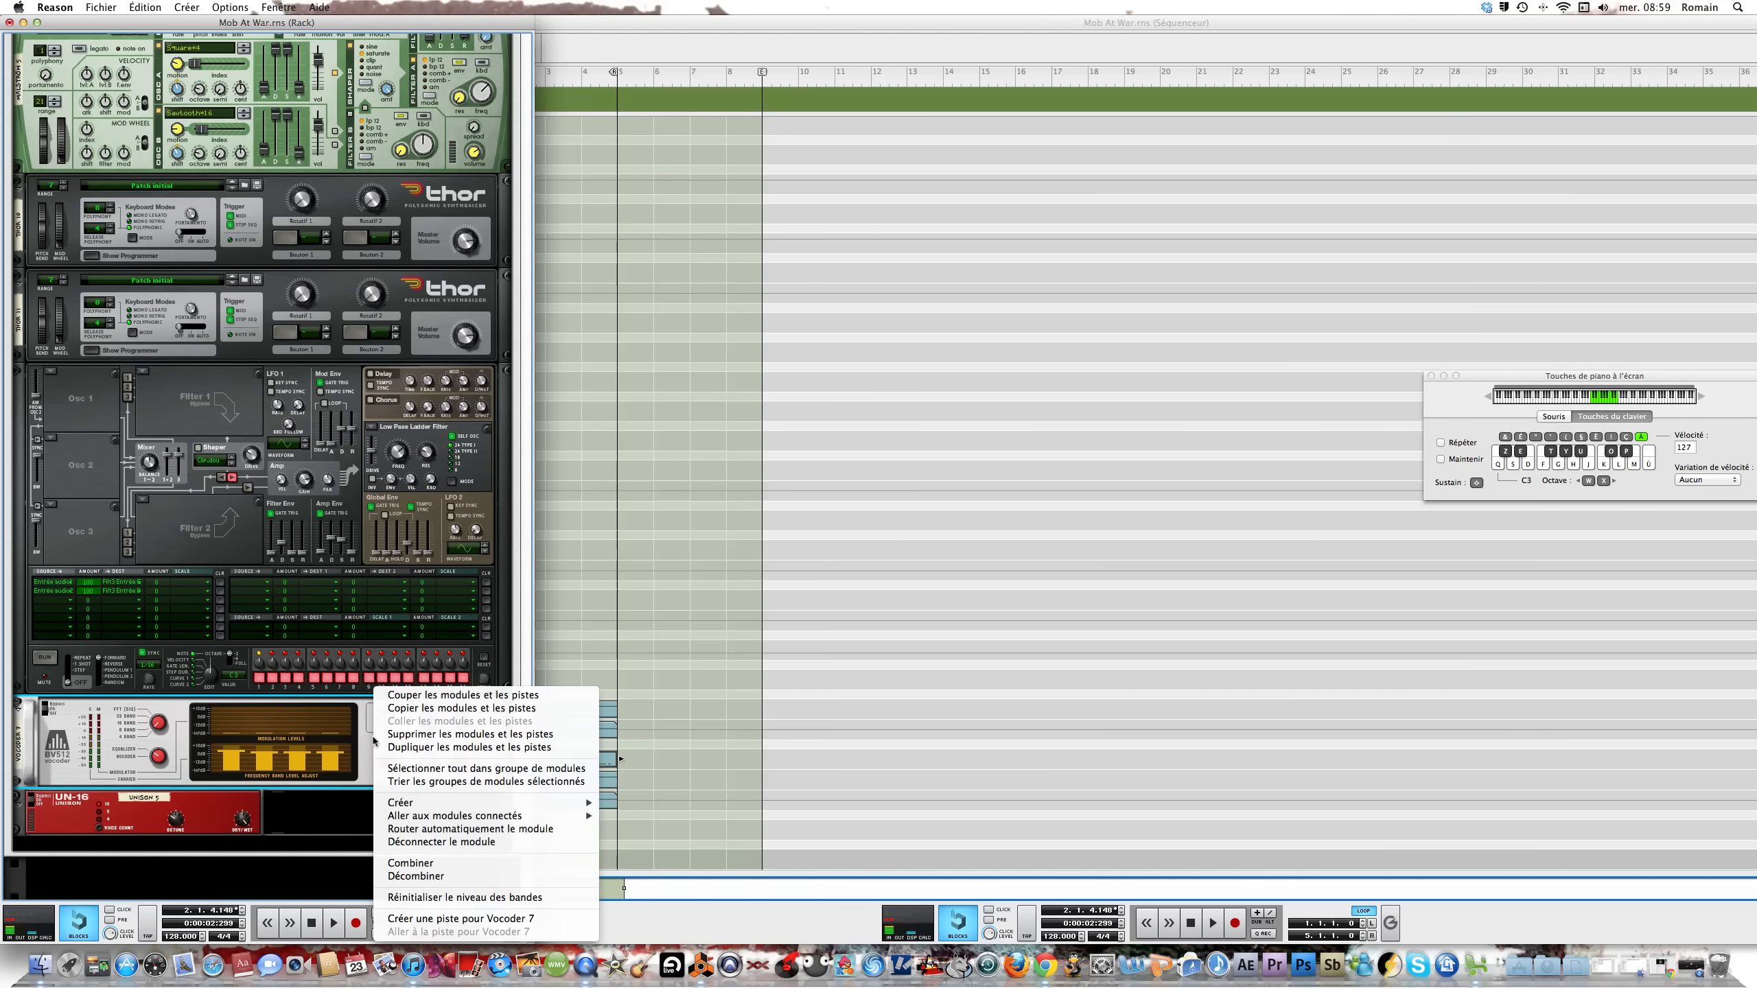
pyautogui.moveTo(402, 805)
pyautogui.click(410, 862)
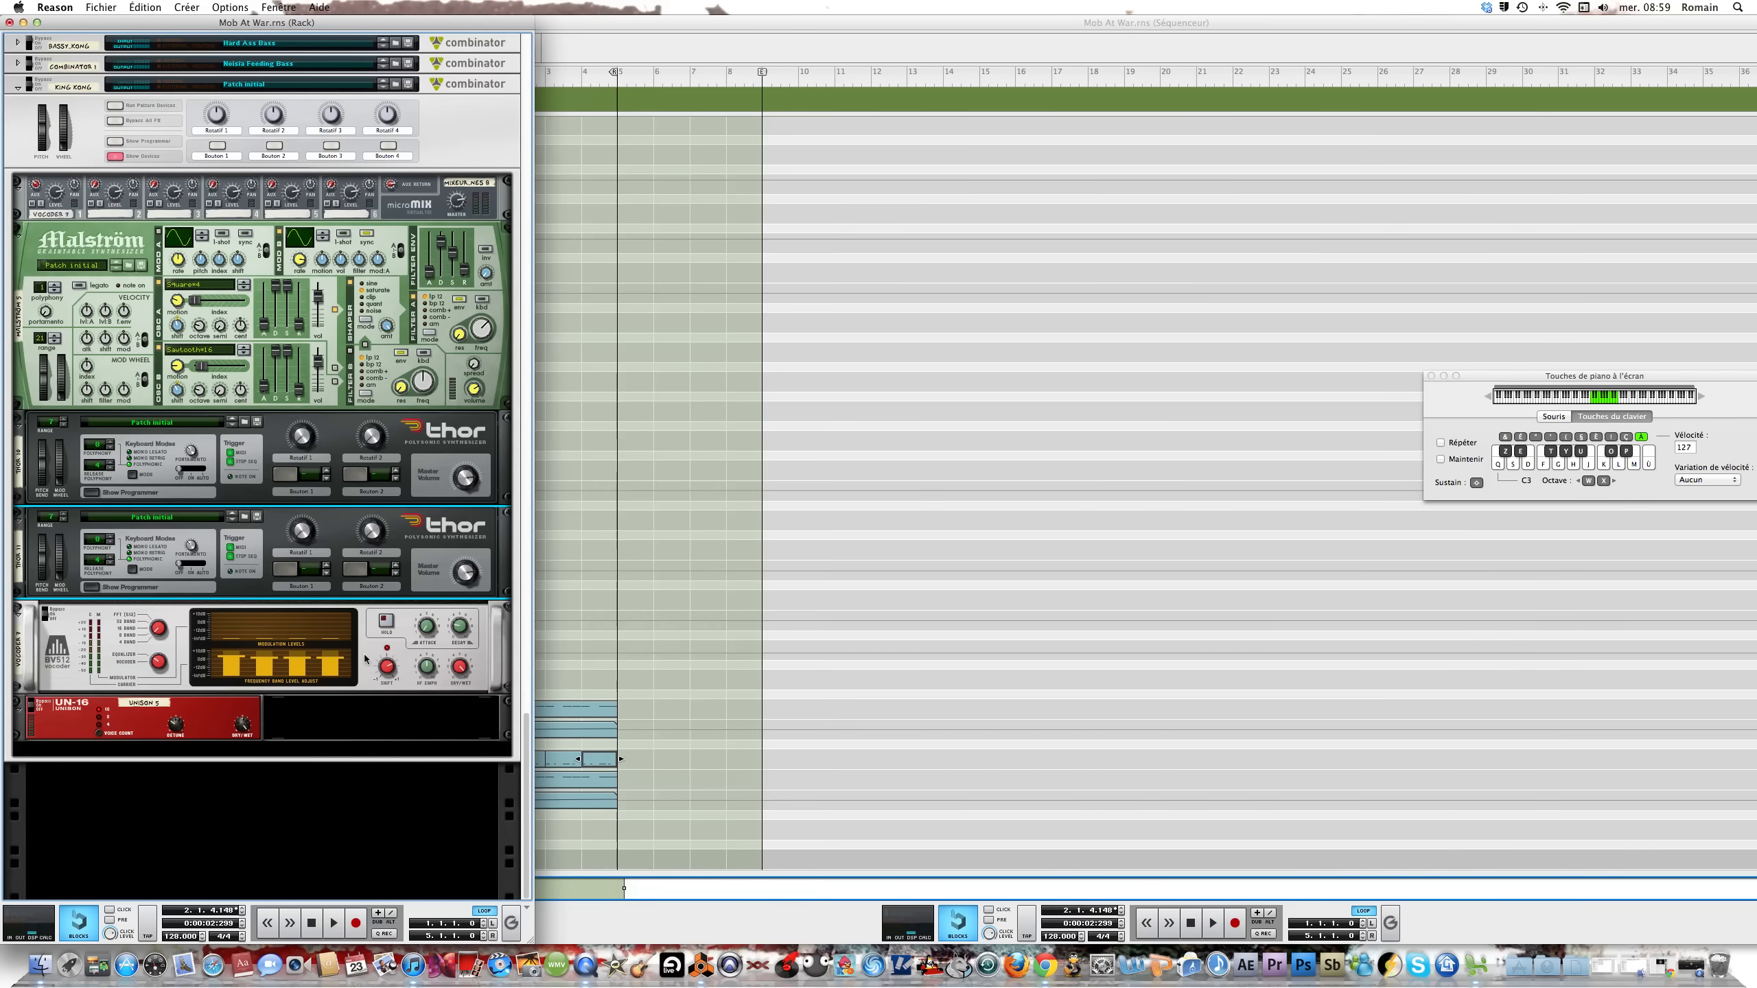
pyautogui.rightClick(371, 673)
pyautogui.moveTo(416, 790)
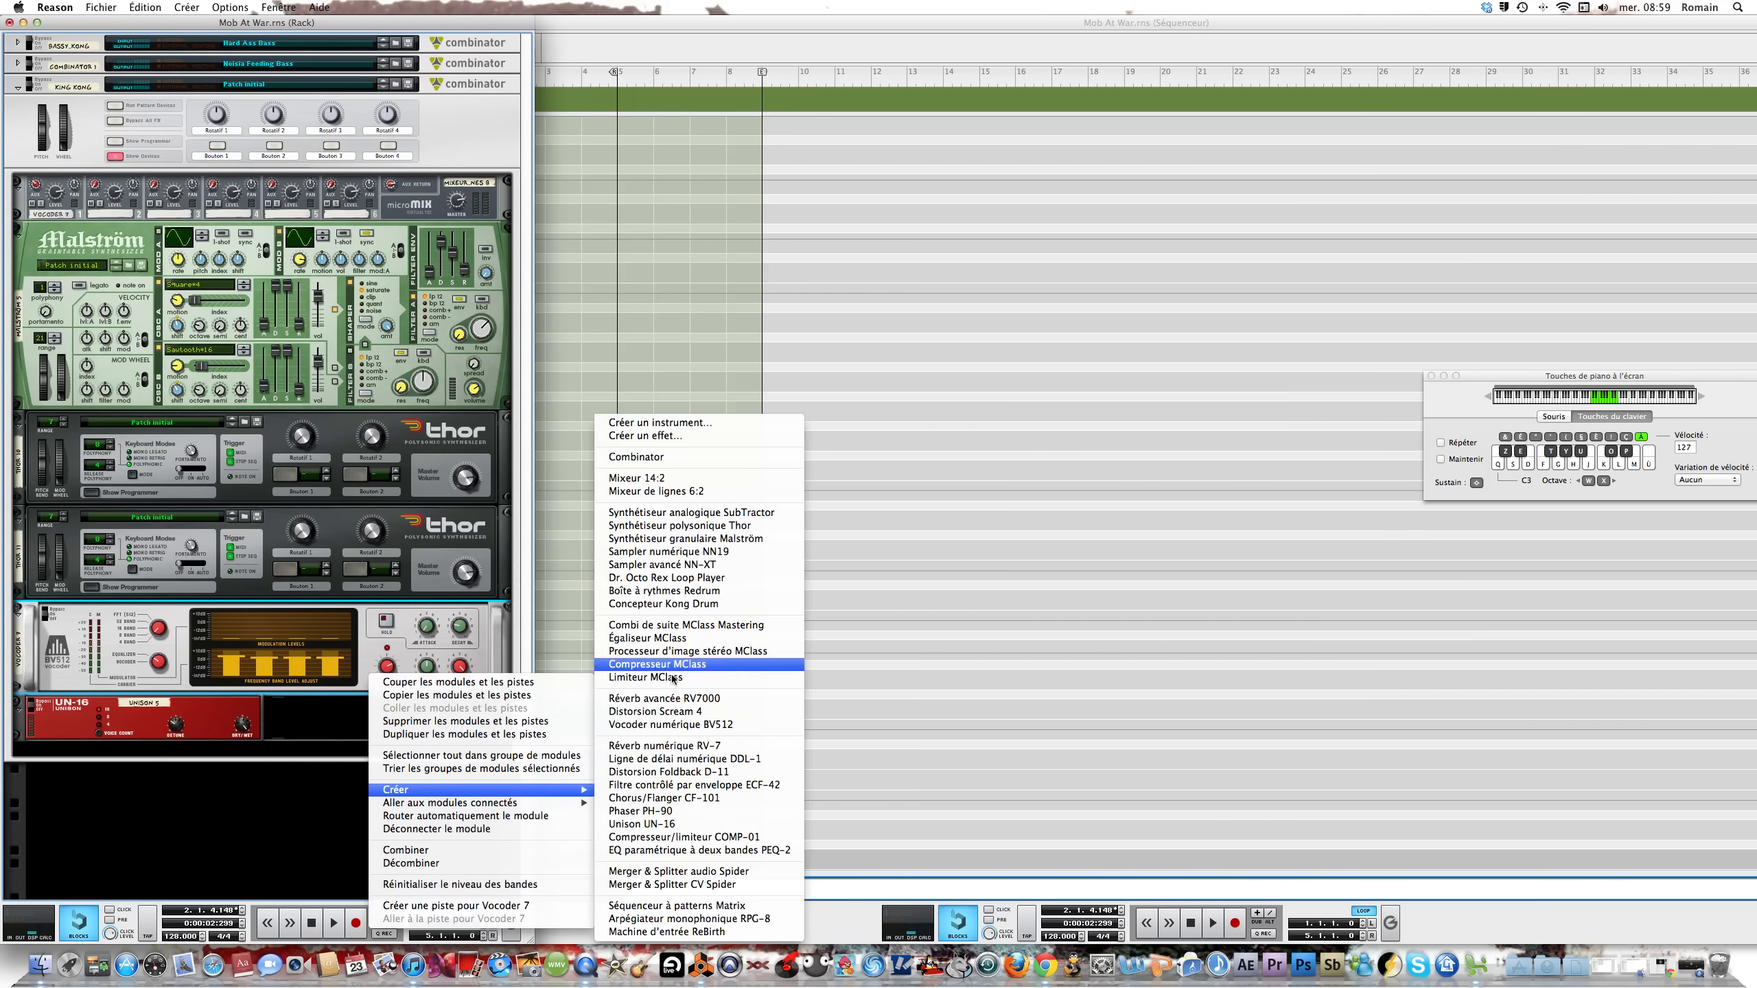
pyautogui.click(670, 715)
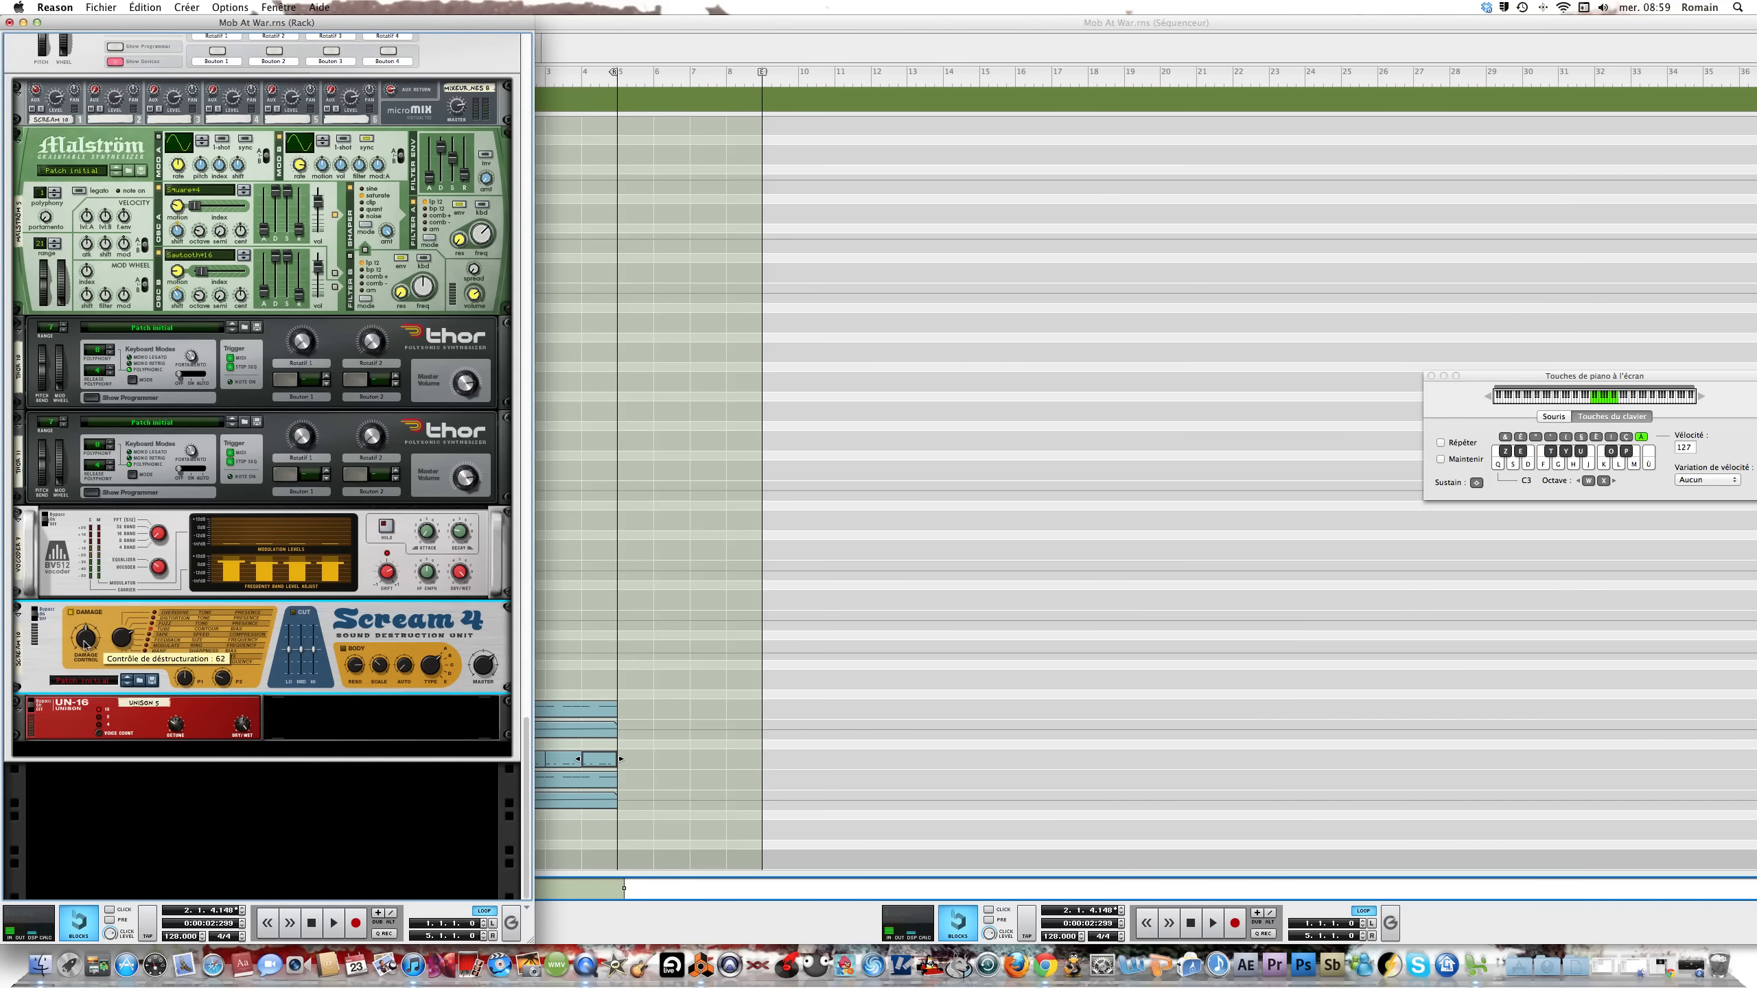
# Adjust the Scream 4's damage control and shape the low, high and mid bands of its Cut equalizer
pyautogui.moveTo(83, 639); pyautogui.dragTo(85, 637)
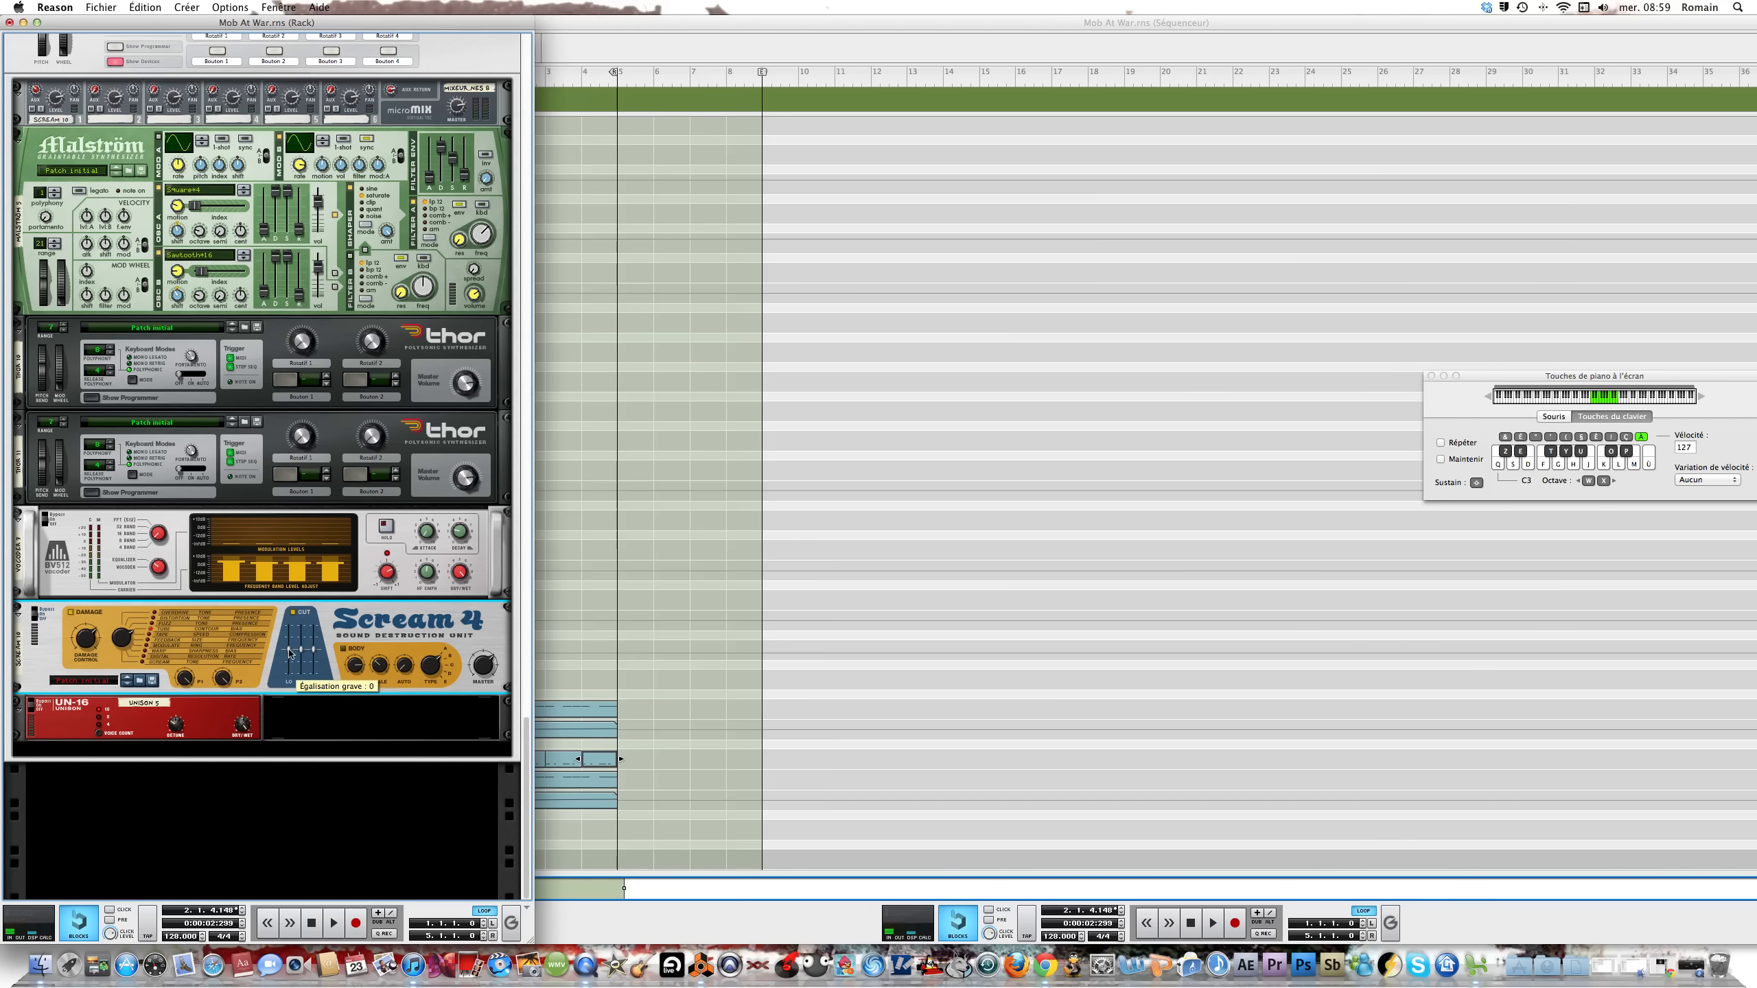
pyautogui.moveTo(289, 653); pyautogui.dragTo(290, 642)
pyautogui.press('Tab')
pyautogui.moveTo(314, 650); pyautogui.dragTo(315, 641)
pyautogui.press('Tab')
pyautogui.moveTo(301, 667); pyautogui.dragTo(301, 651)
pyautogui.press('Tab')
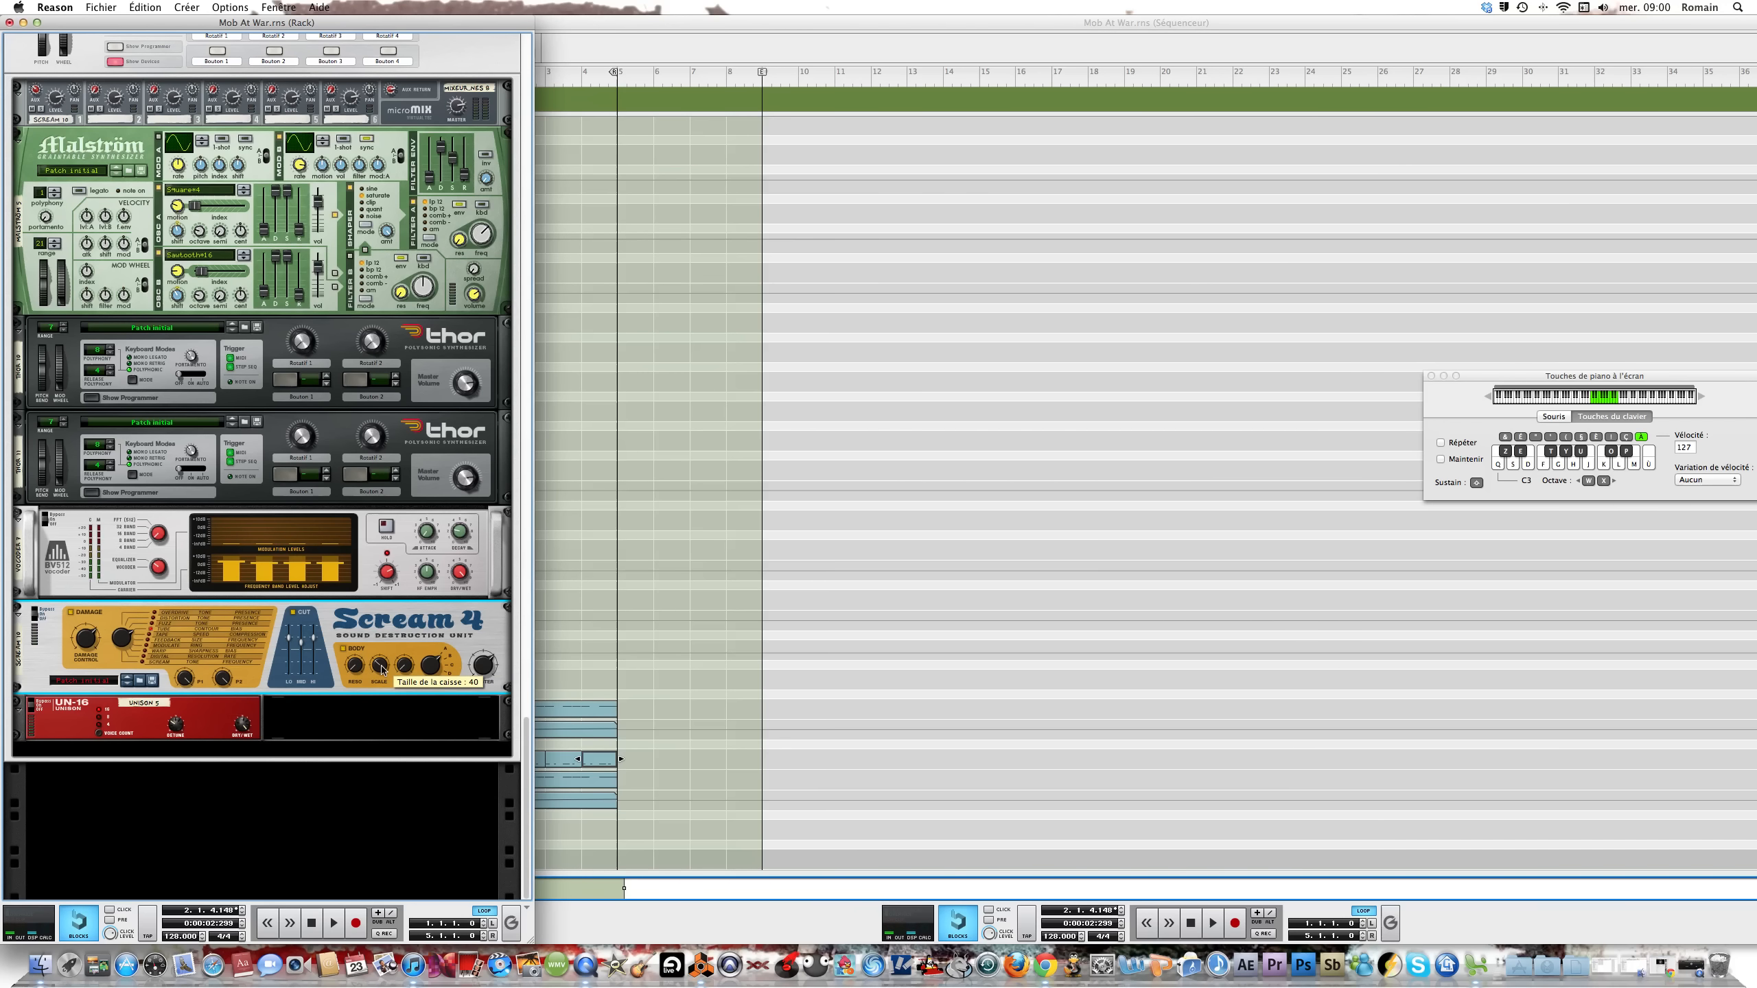
# Adjust the Scream 4's body size (Taille de la caisse) and its master volume
pyautogui.moveTo(382, 668); pyautogui.dragTo(382, 684)
pyautogui.press('Tab')
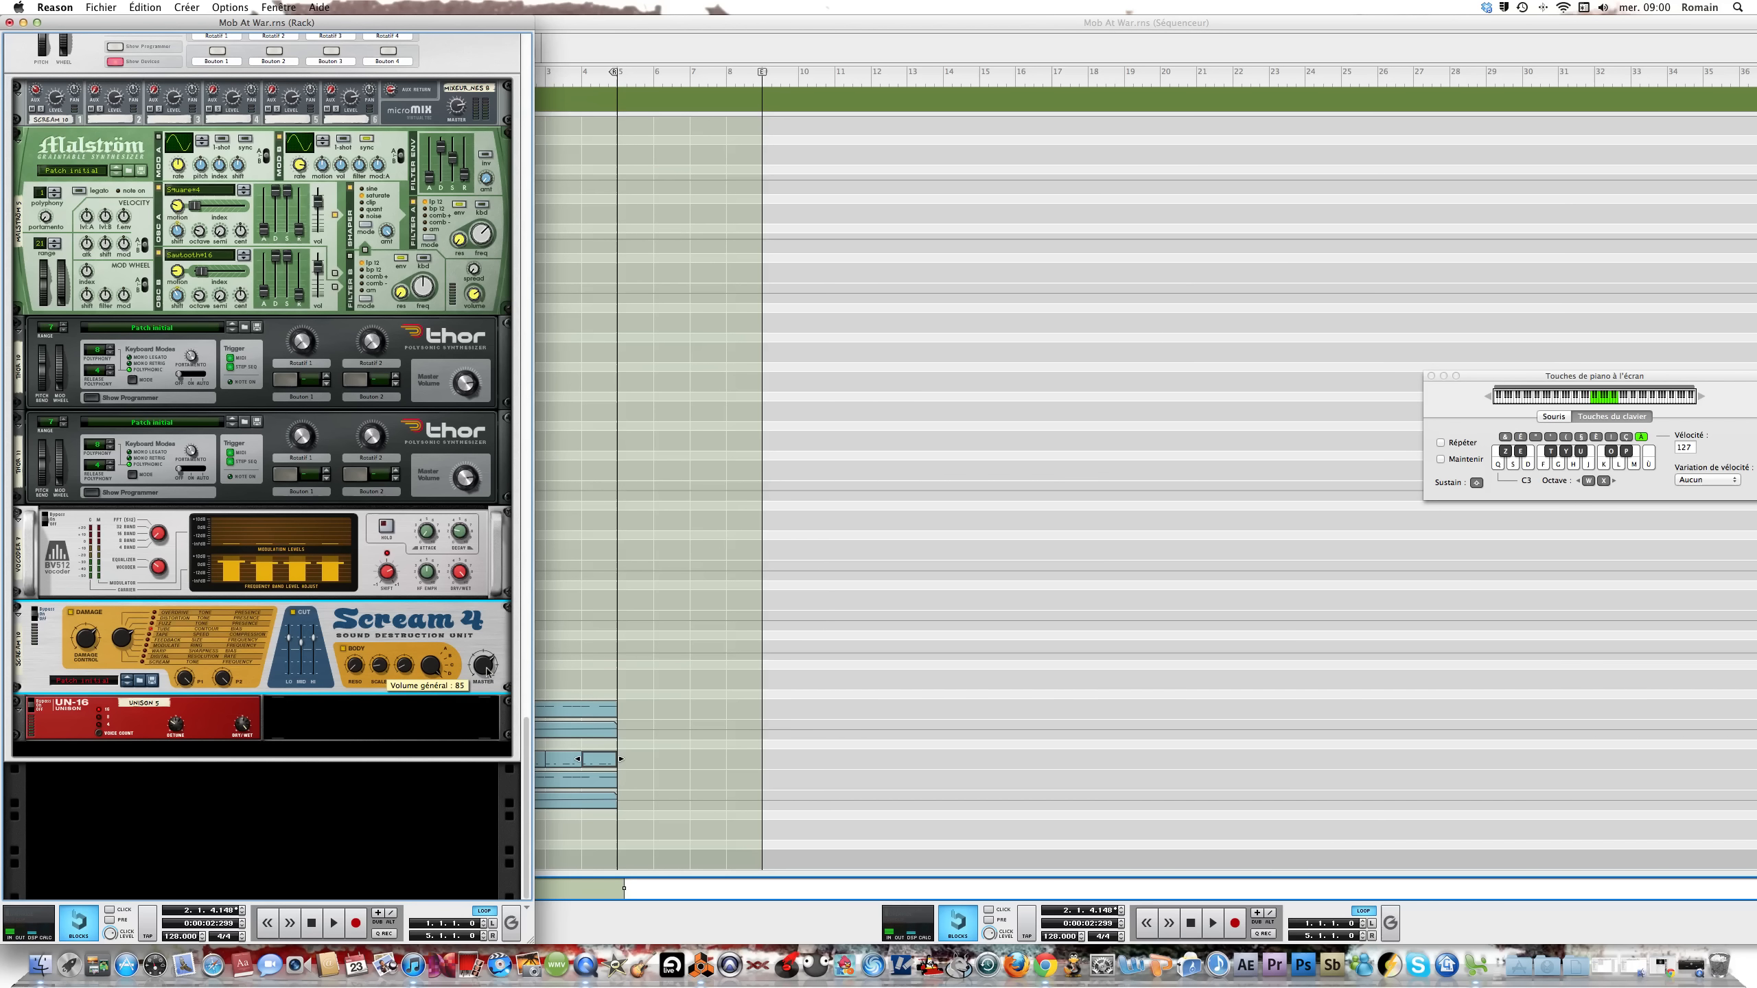
pyautogui.moveTo(487, 669); pyautogui.dragTo(487, 666)
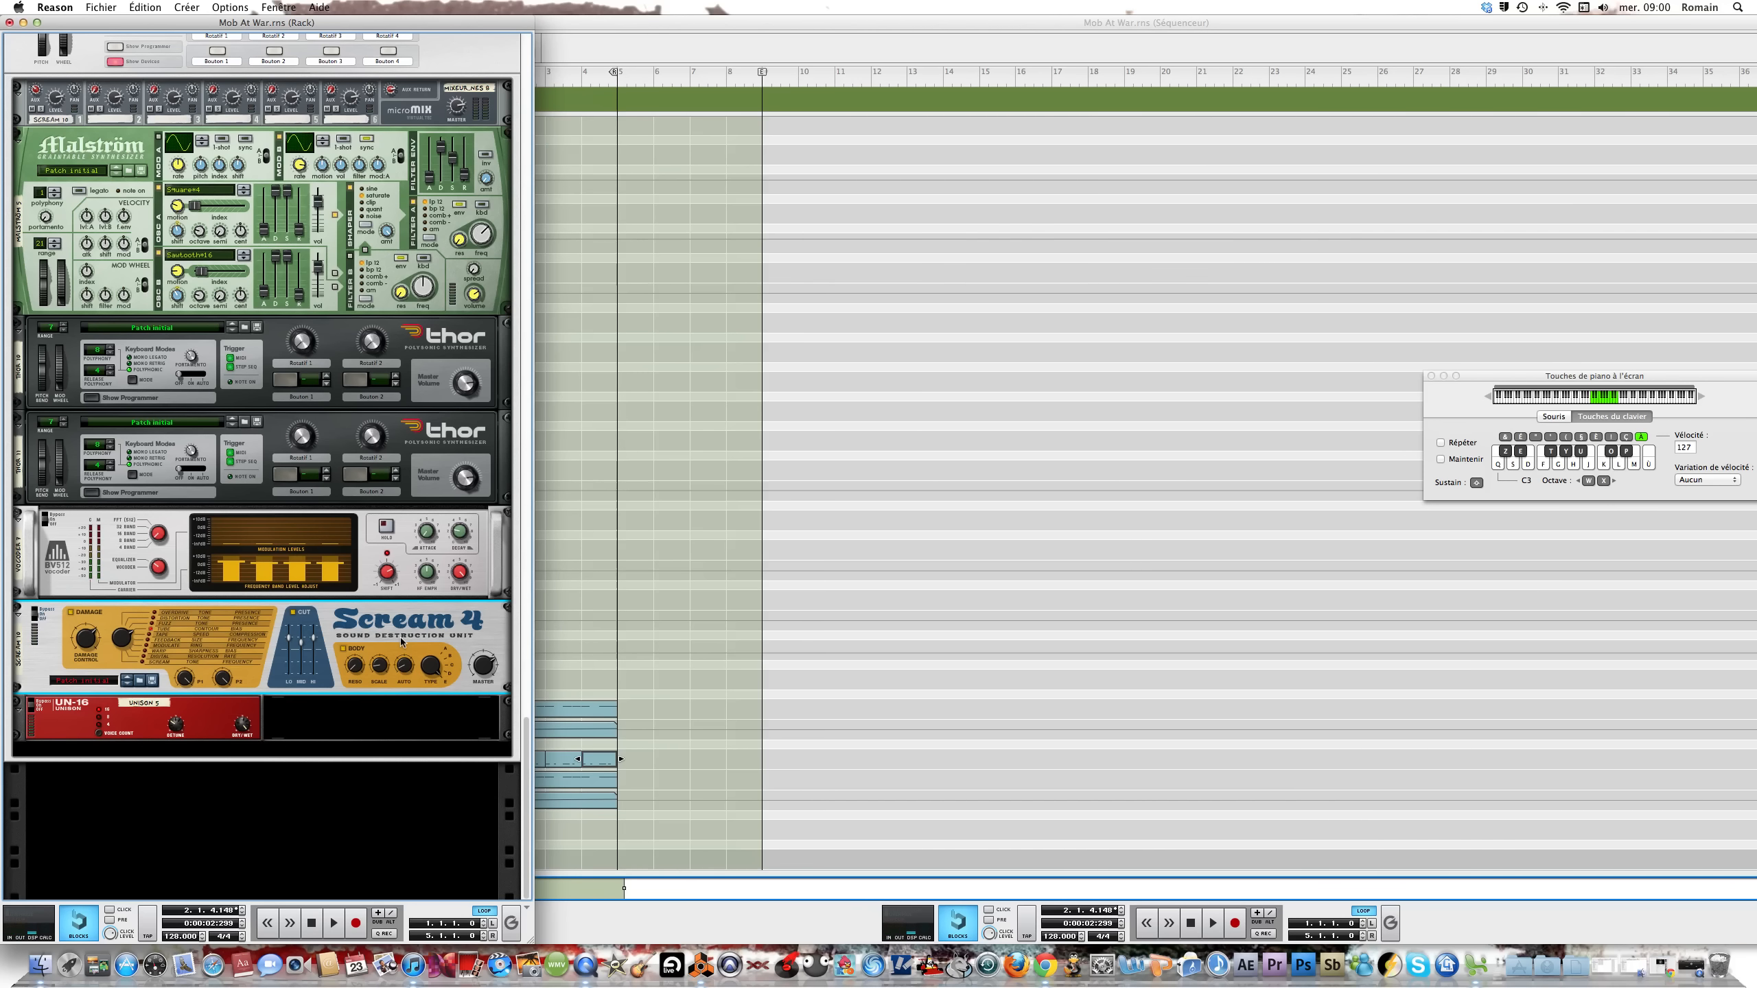
# Add a Spider Audio Merger & Splitter after the Scream 4 and route the Scream 4's output into its splitter input
pyautogui.rightClick(402, 642)
pyautogui.moveTo(443, 751)
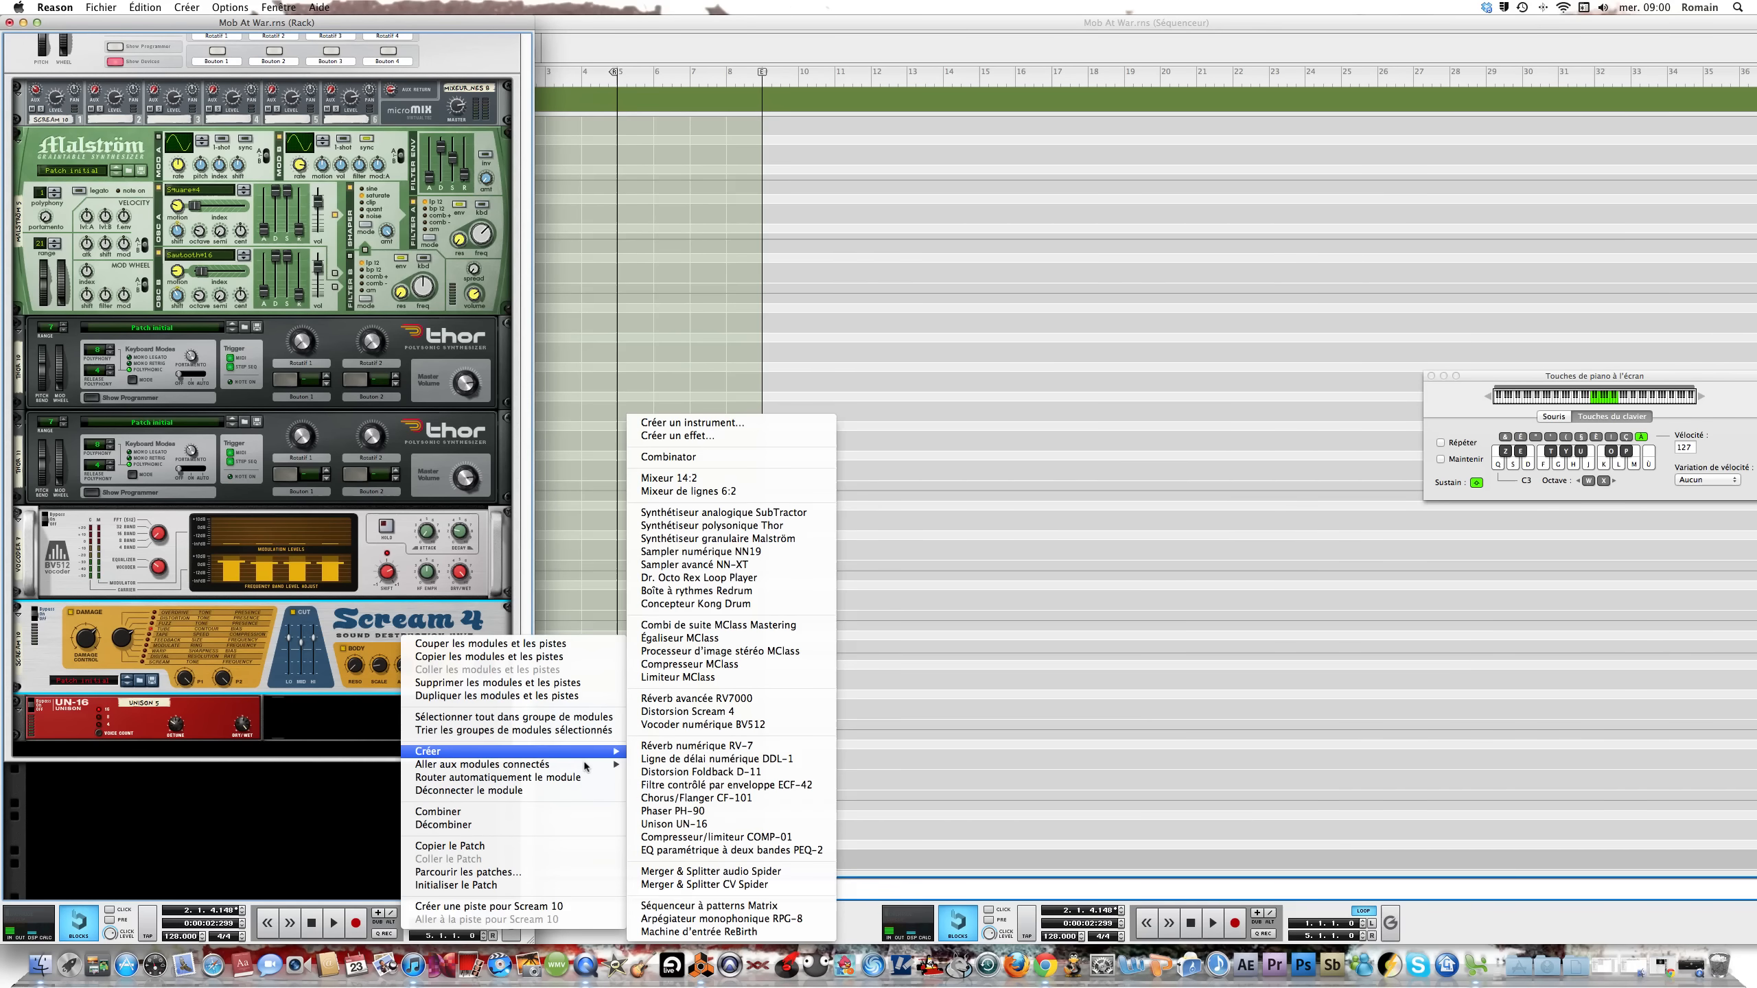
pyautogui.click(677, 872)
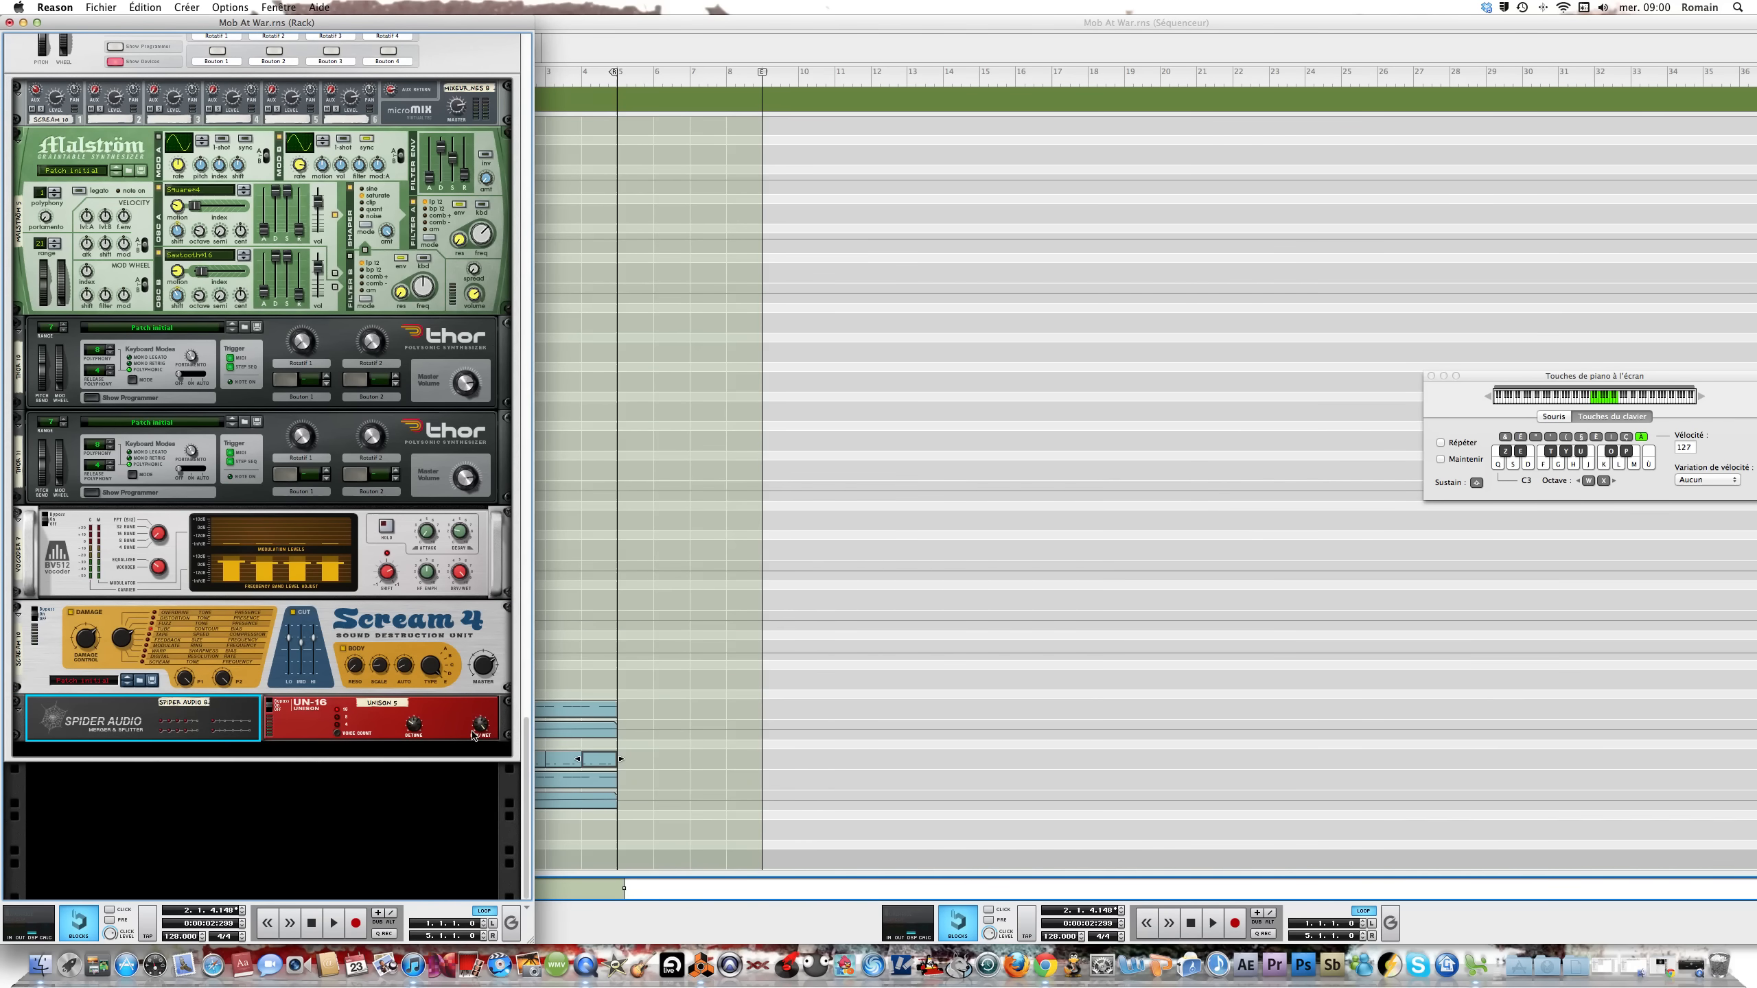
pyautogui.press('Tab')
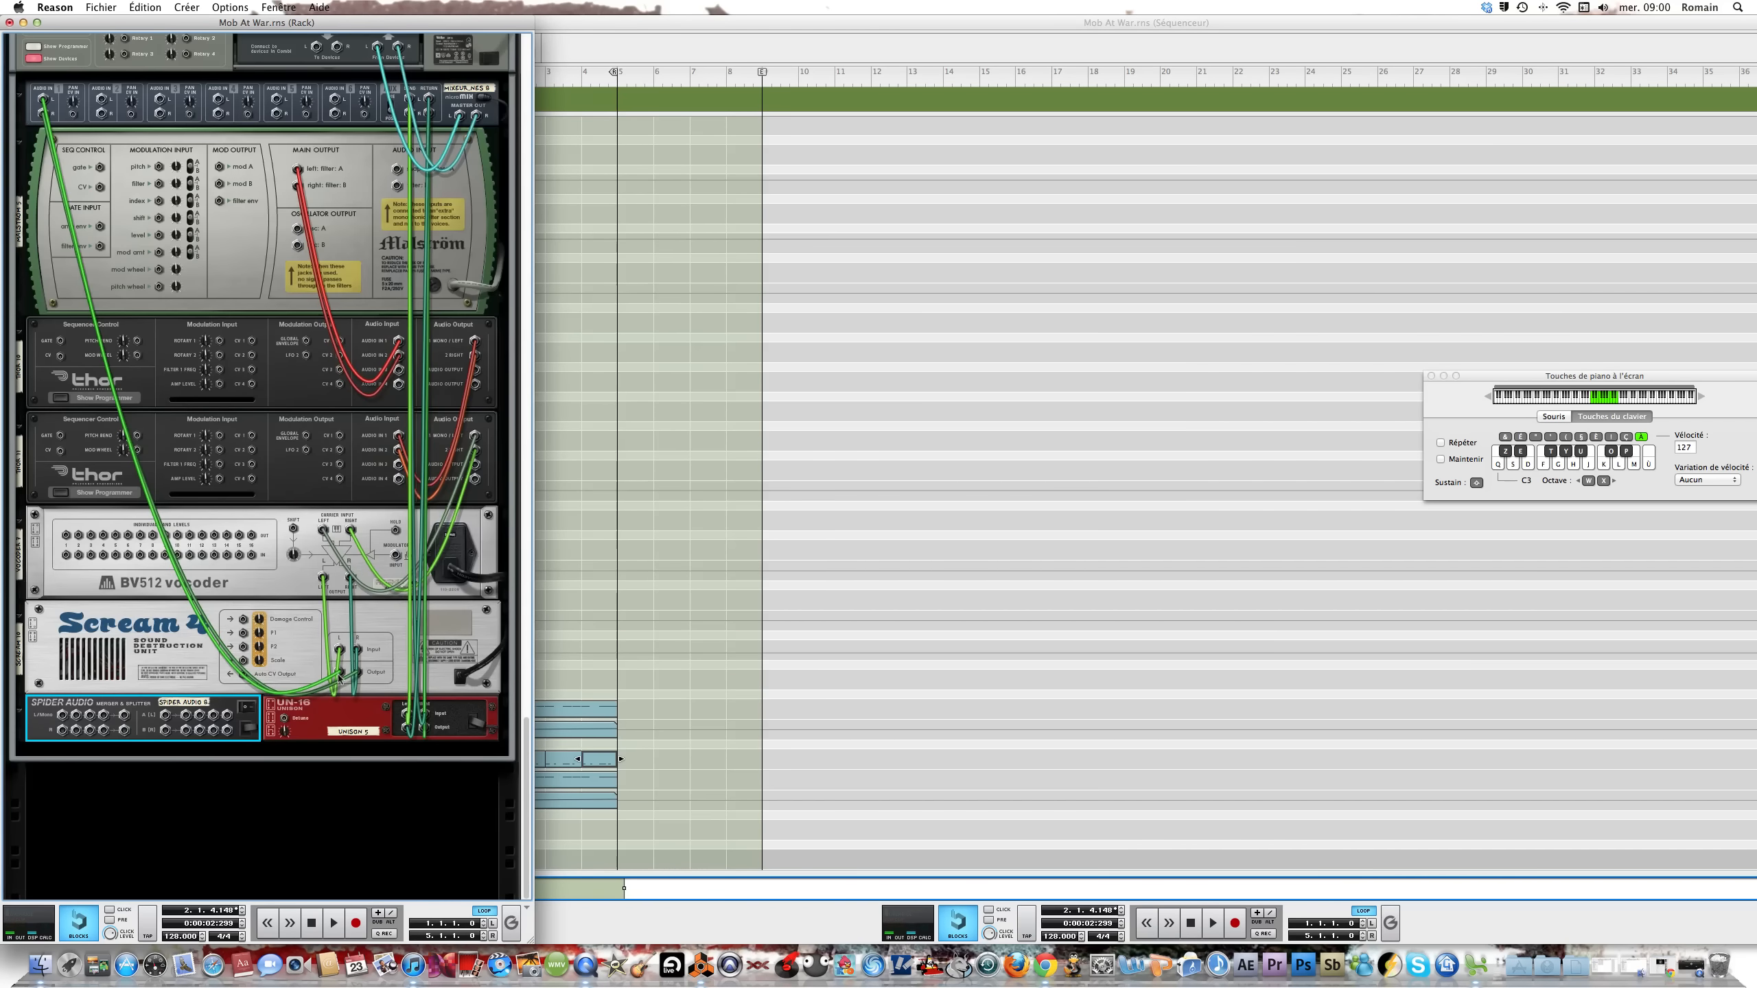
pyautogui.click(323, 687)
pyautogui.moveTo(340, 673); pyautogui.dragTo(165, 715)
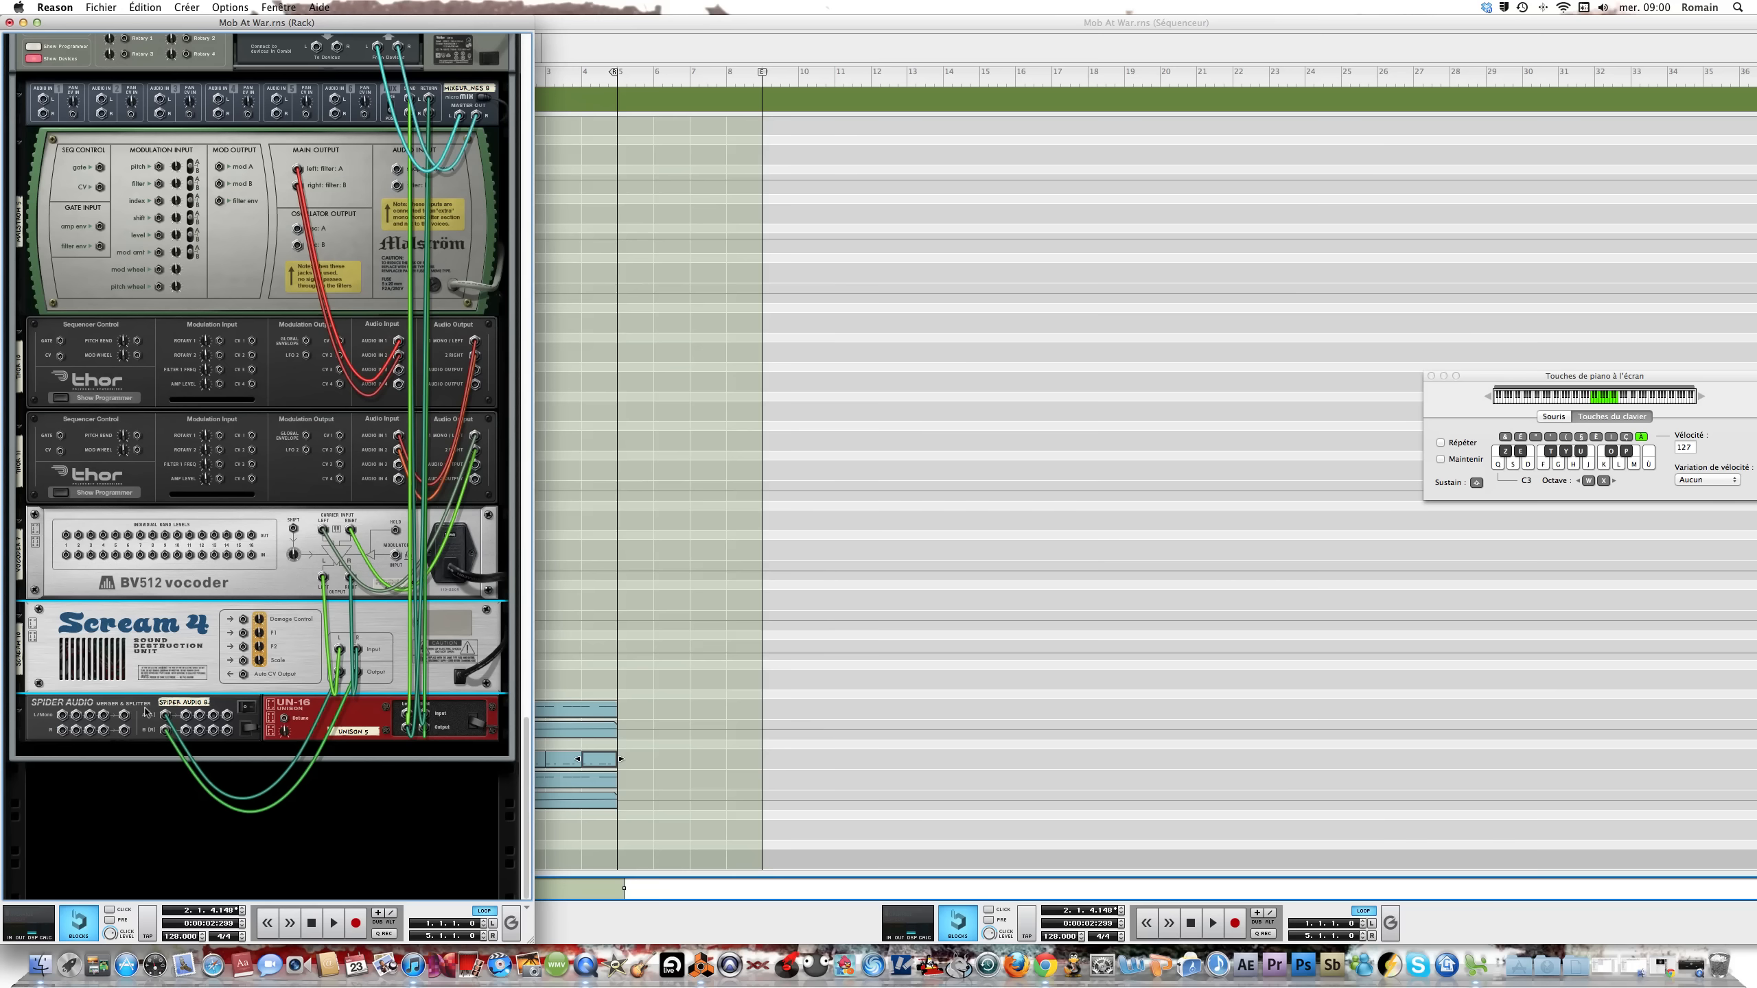
# Add a DDL-1 digital delay after the Spider Audio and connect the first split output pair to the delay's inputs
pyautogui.rightClick(145, 711)
pyautogui.moveTo(242, 822)
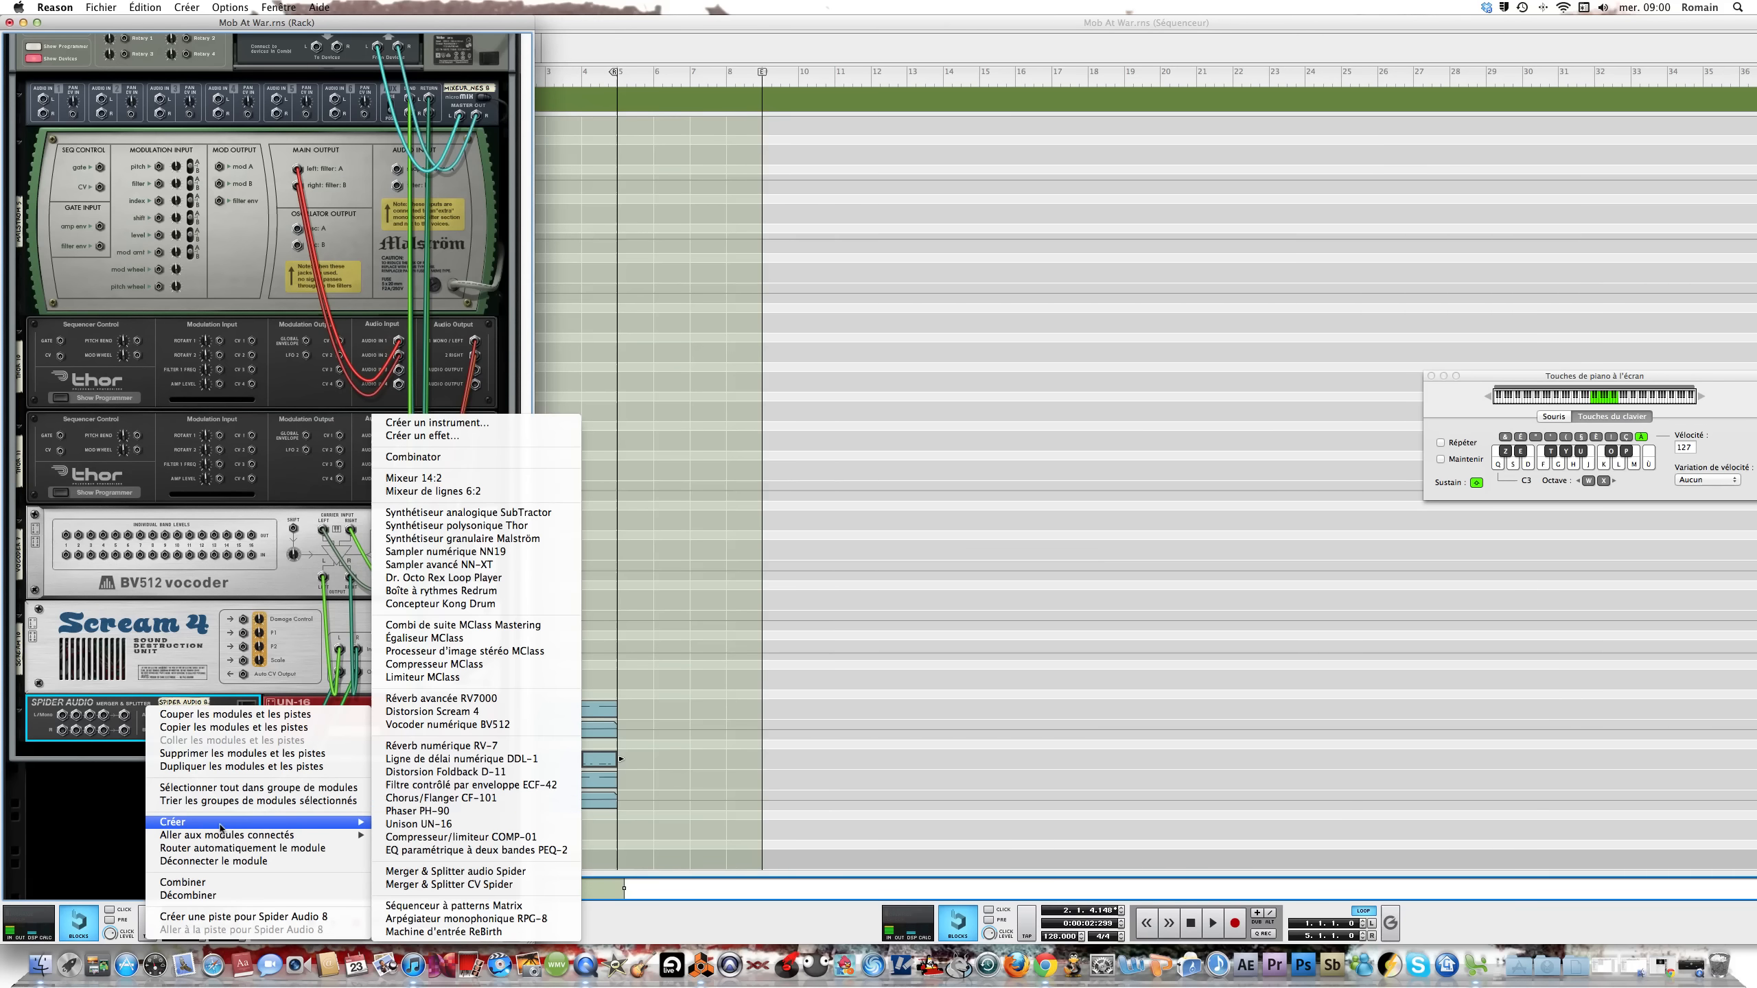
pyautogui.click(449, 759)
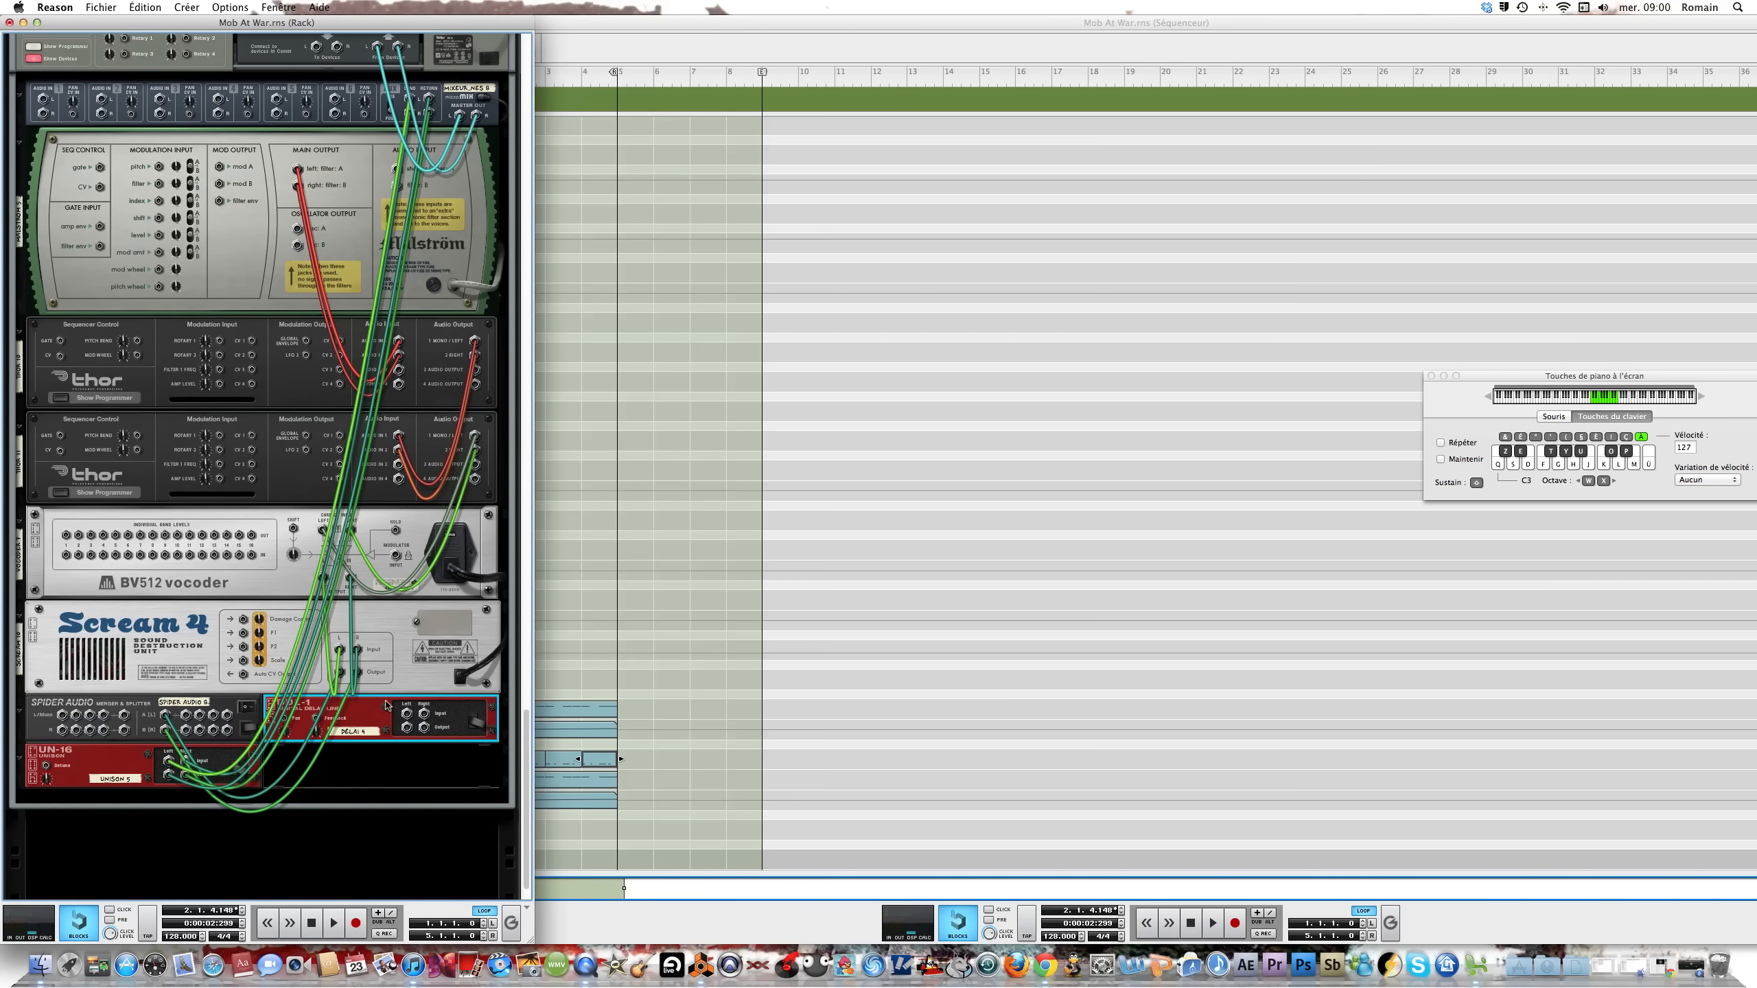
pyautogui.click(188, 719)
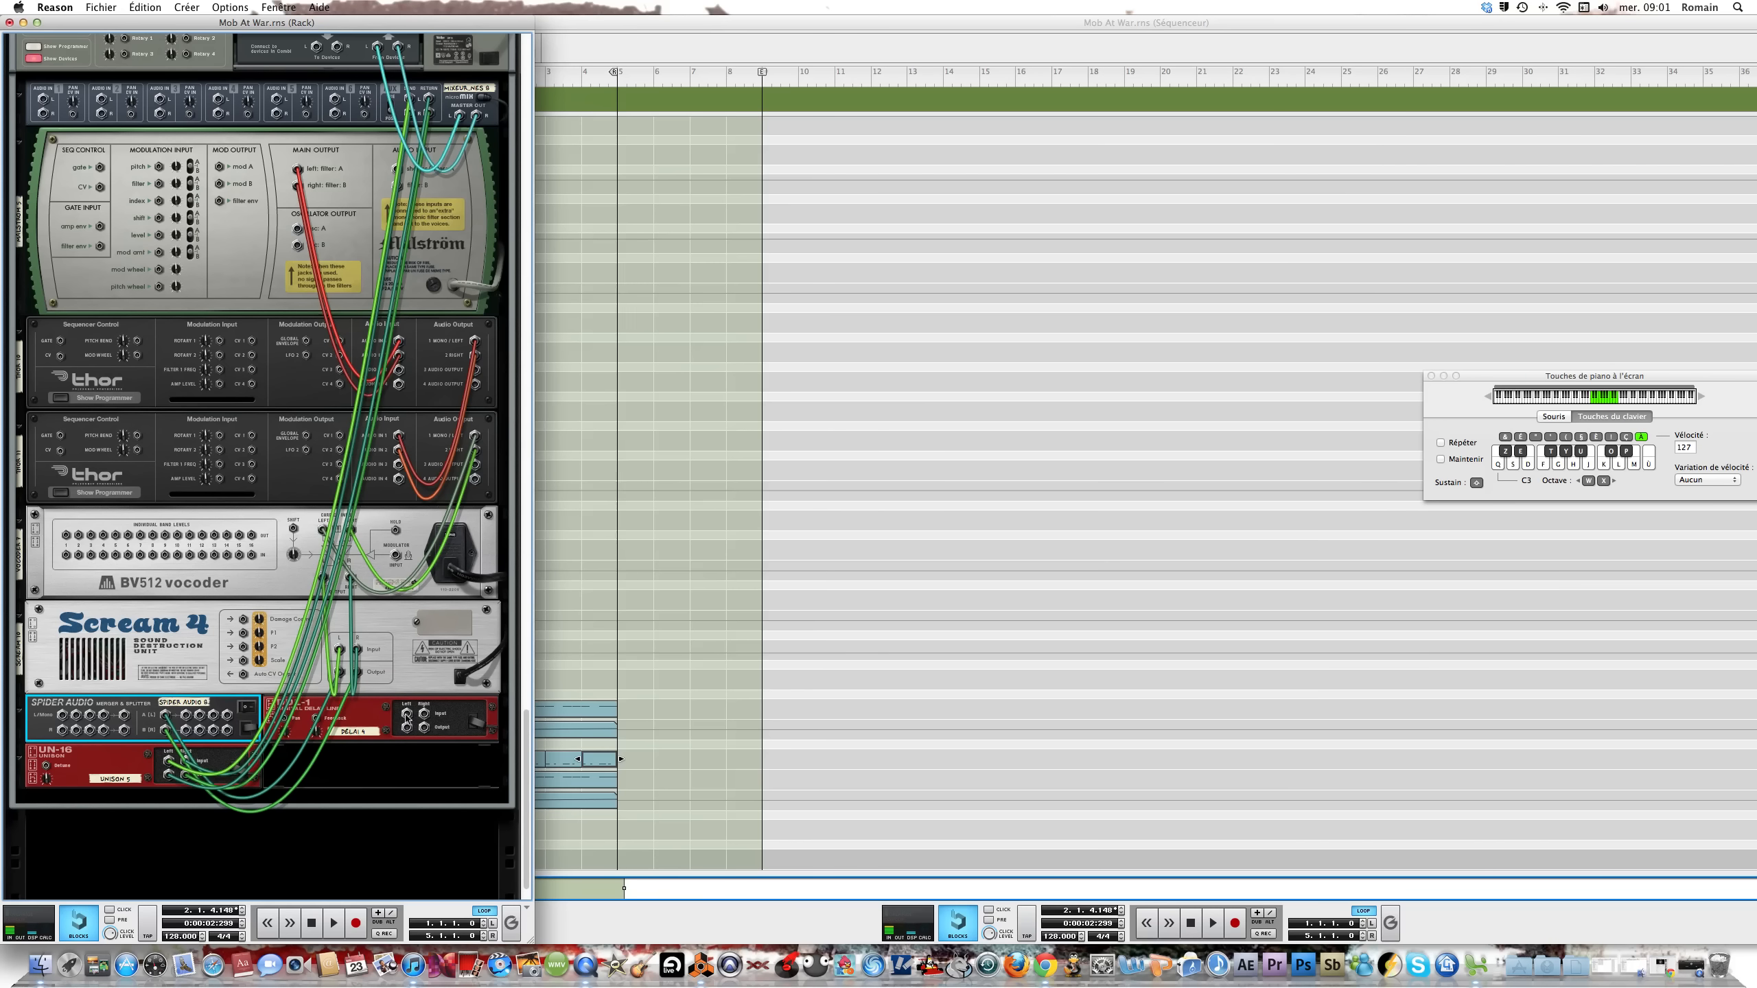
pyautogui.click(194, 716)
pyautogui.click(179, 715)
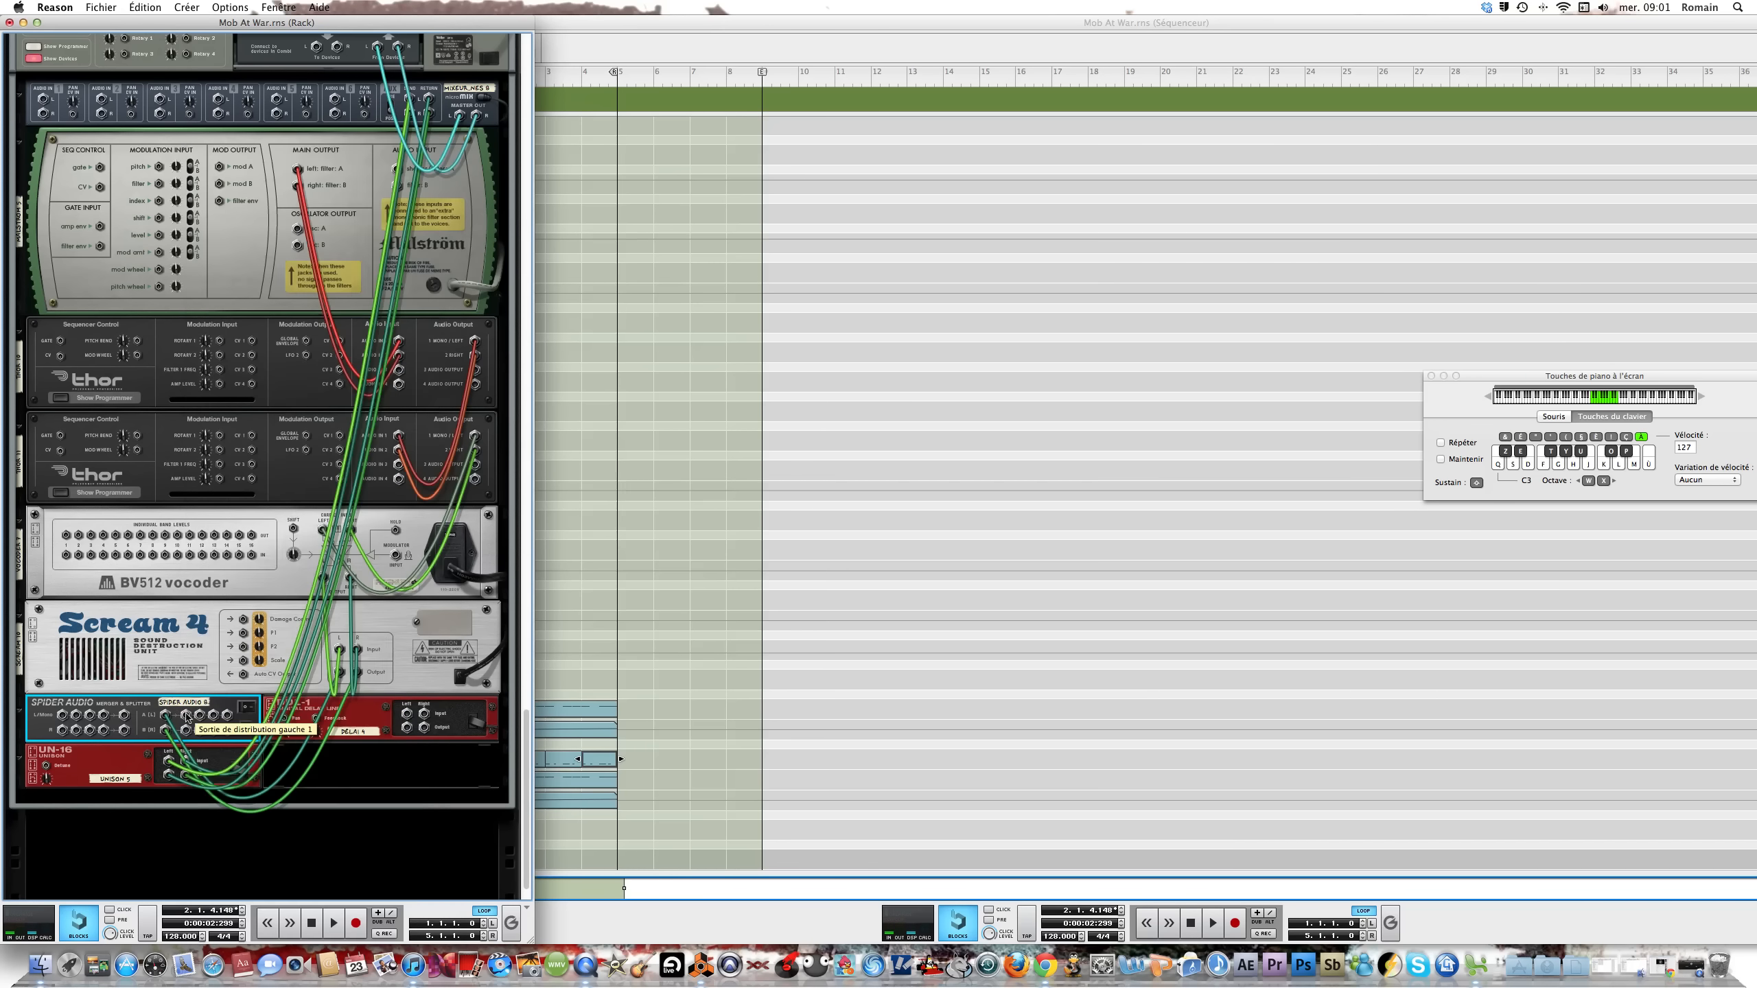
pyautogui.moveTo(186, 715); pyautogui.dragTo(406, 720)
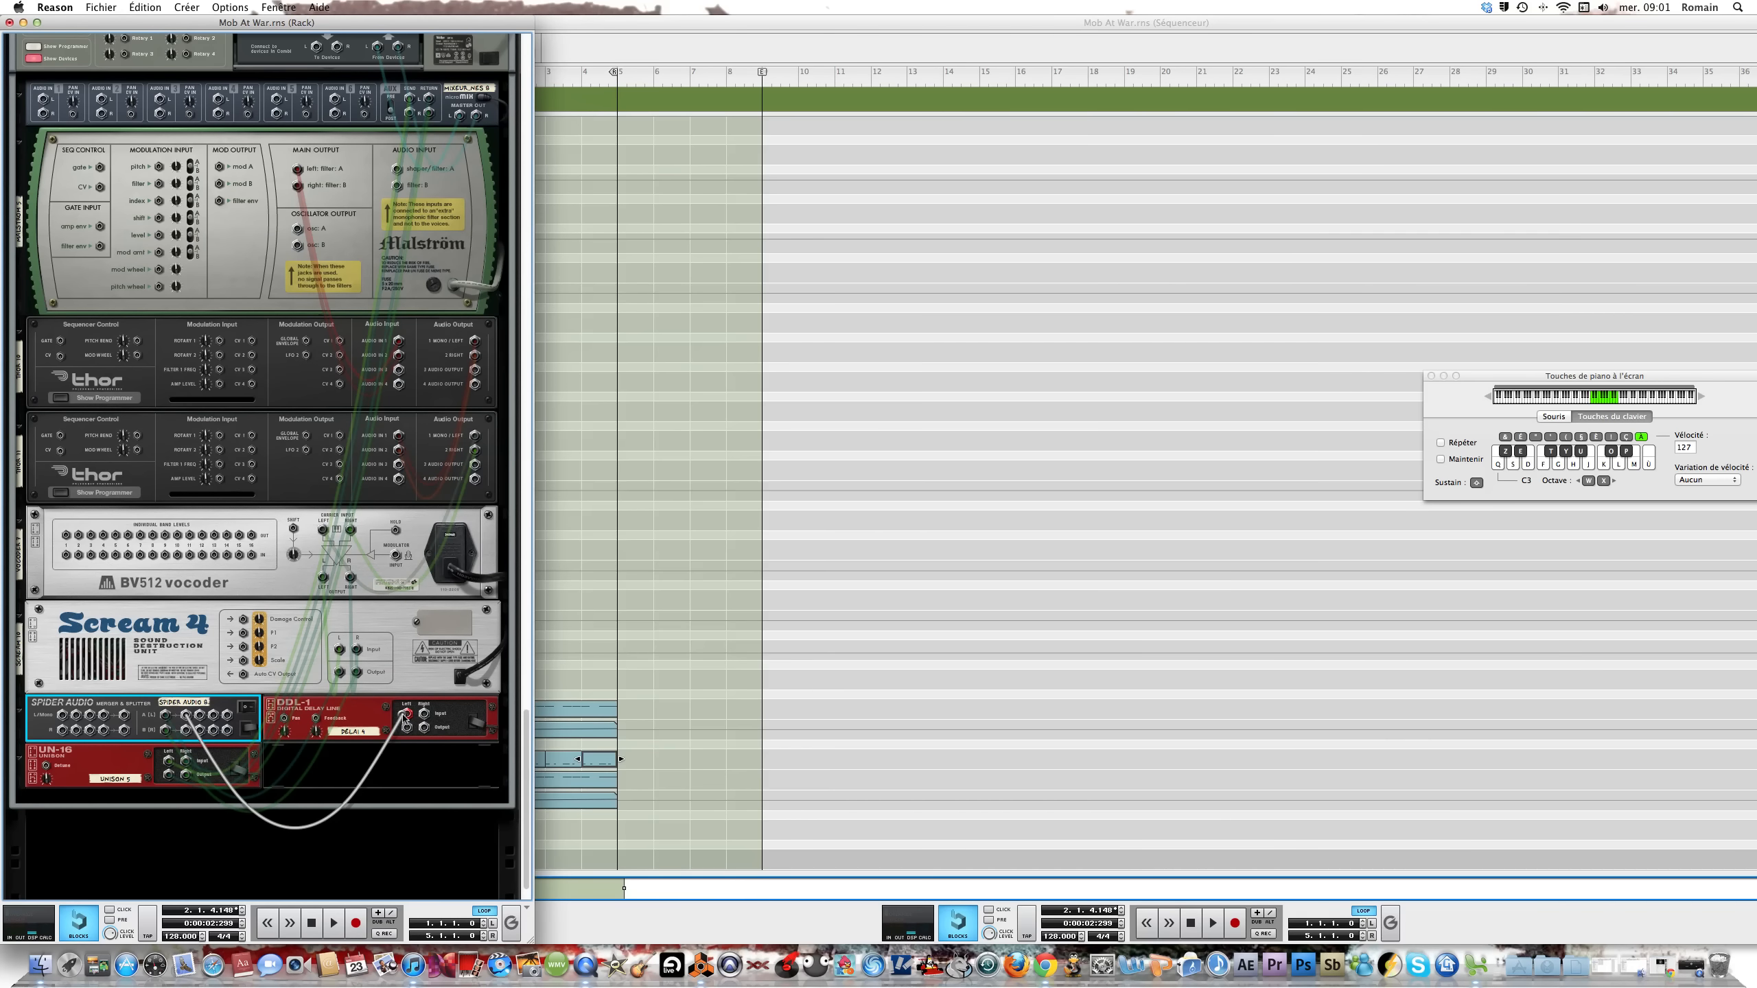
# Duplicate the DDL-1 delay and connect the Spider Audio's second split output pair to the copy's inputs
pyautogui.click(481, 718)
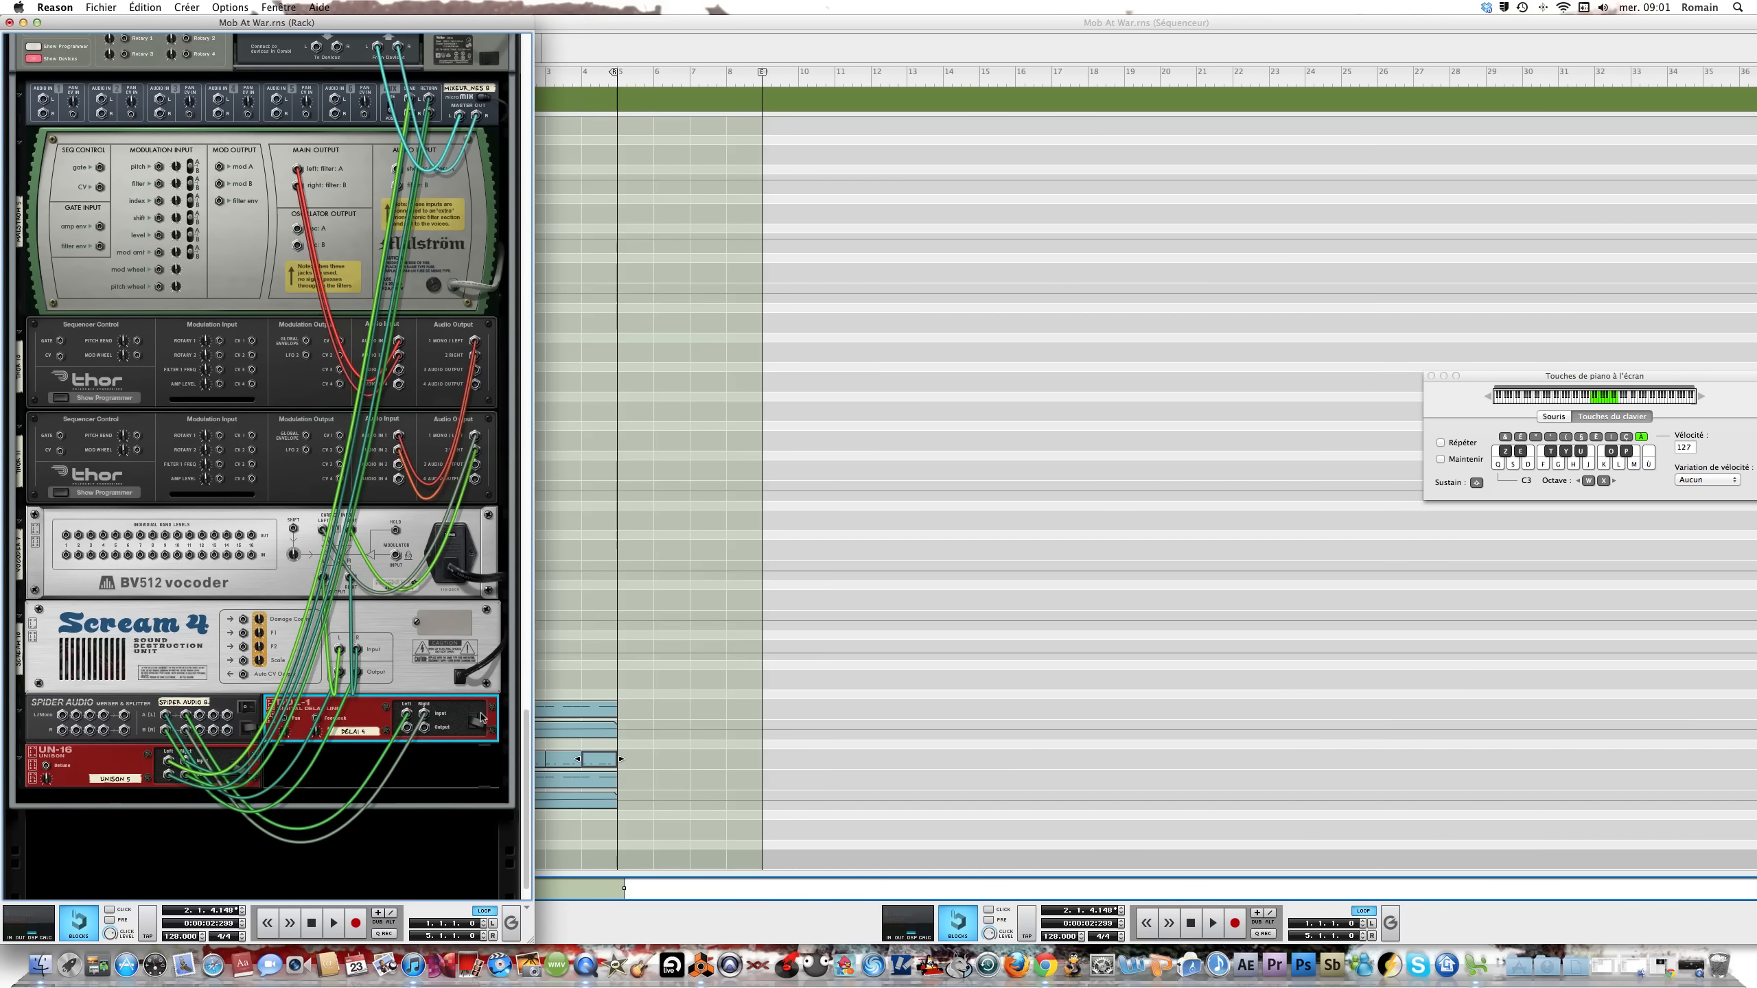
pyautogui.press('super+d')
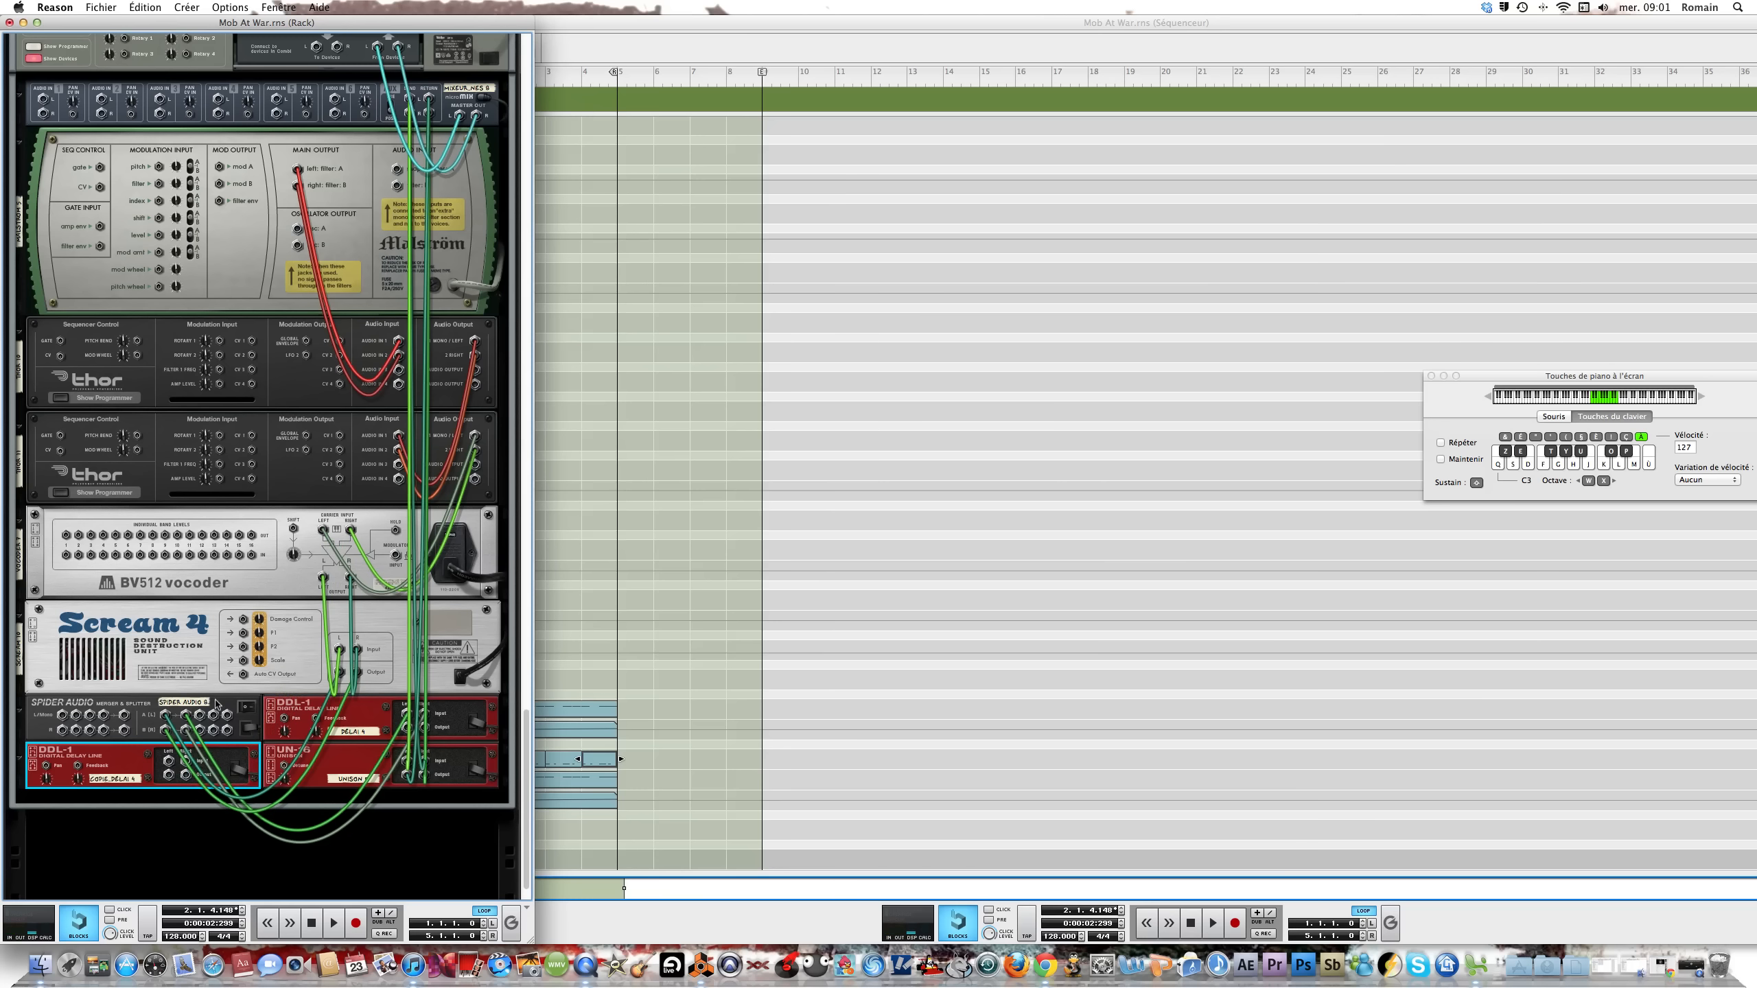
pyautogui.click(200, 722)
pyautogui.moveTo(200, 722); pyautogui.dragTo(169, 761)
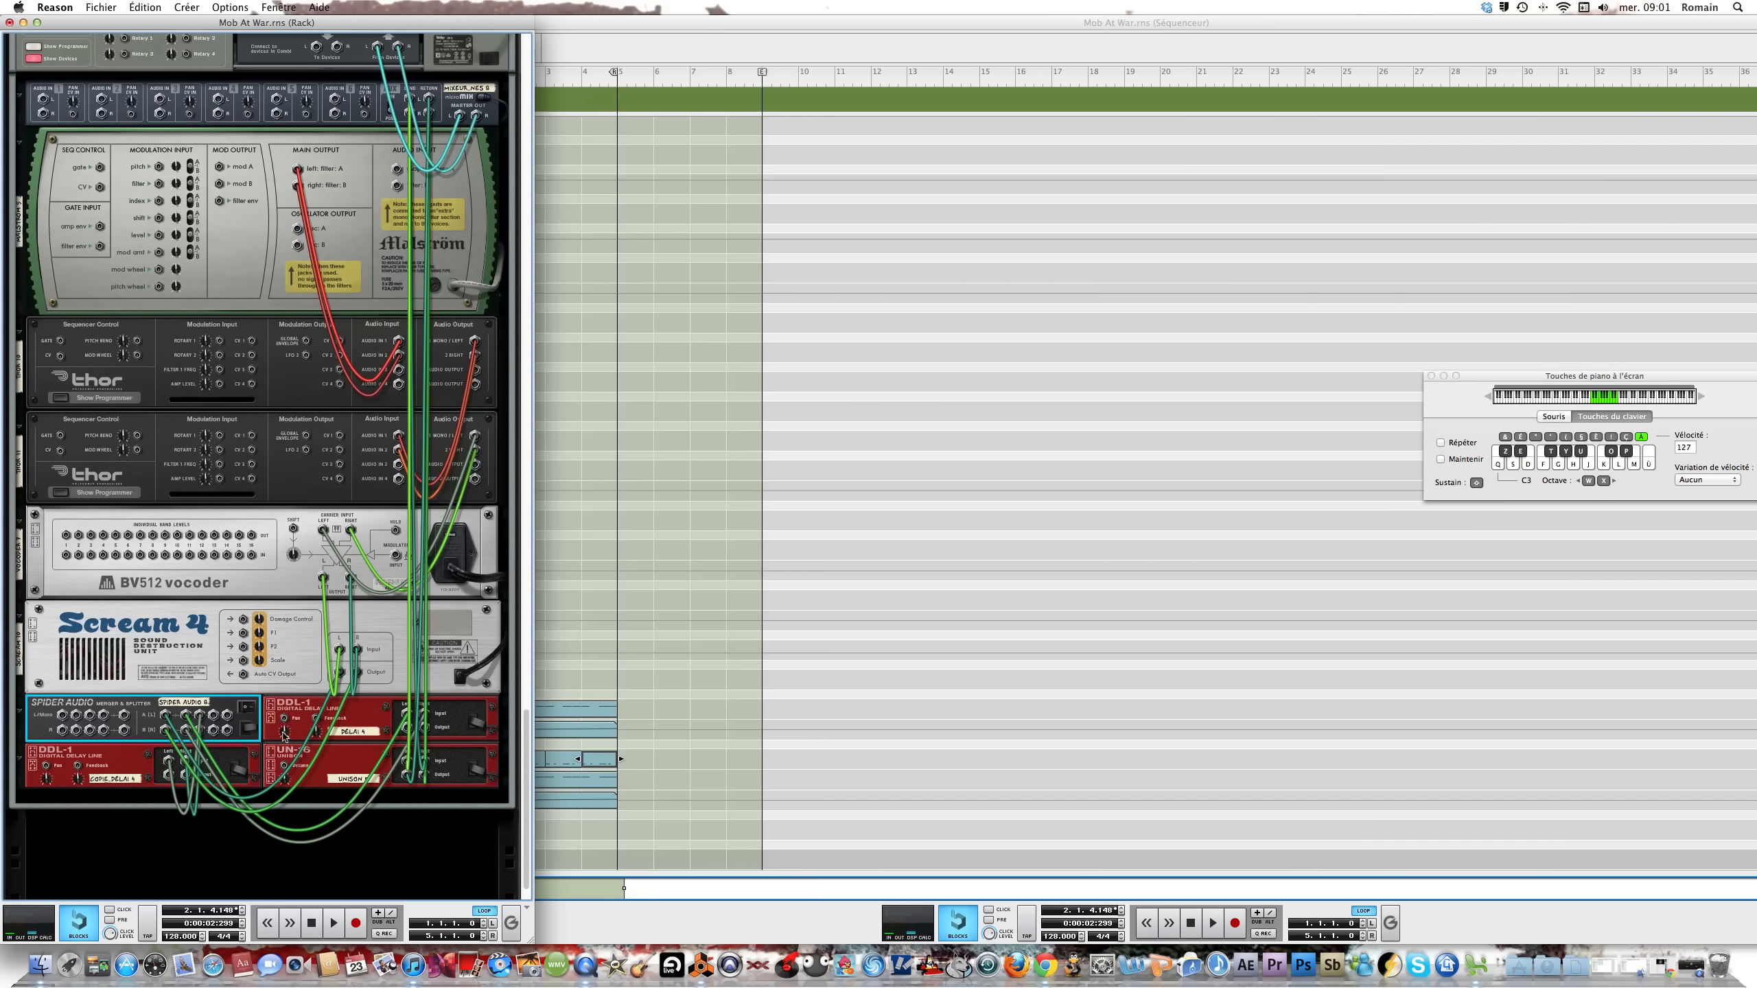
# Add a 6:2 line mixer (Mixeur de lignes 6:2) after the first DDL-1 delay
pyautogui.rightClick(496, 712)
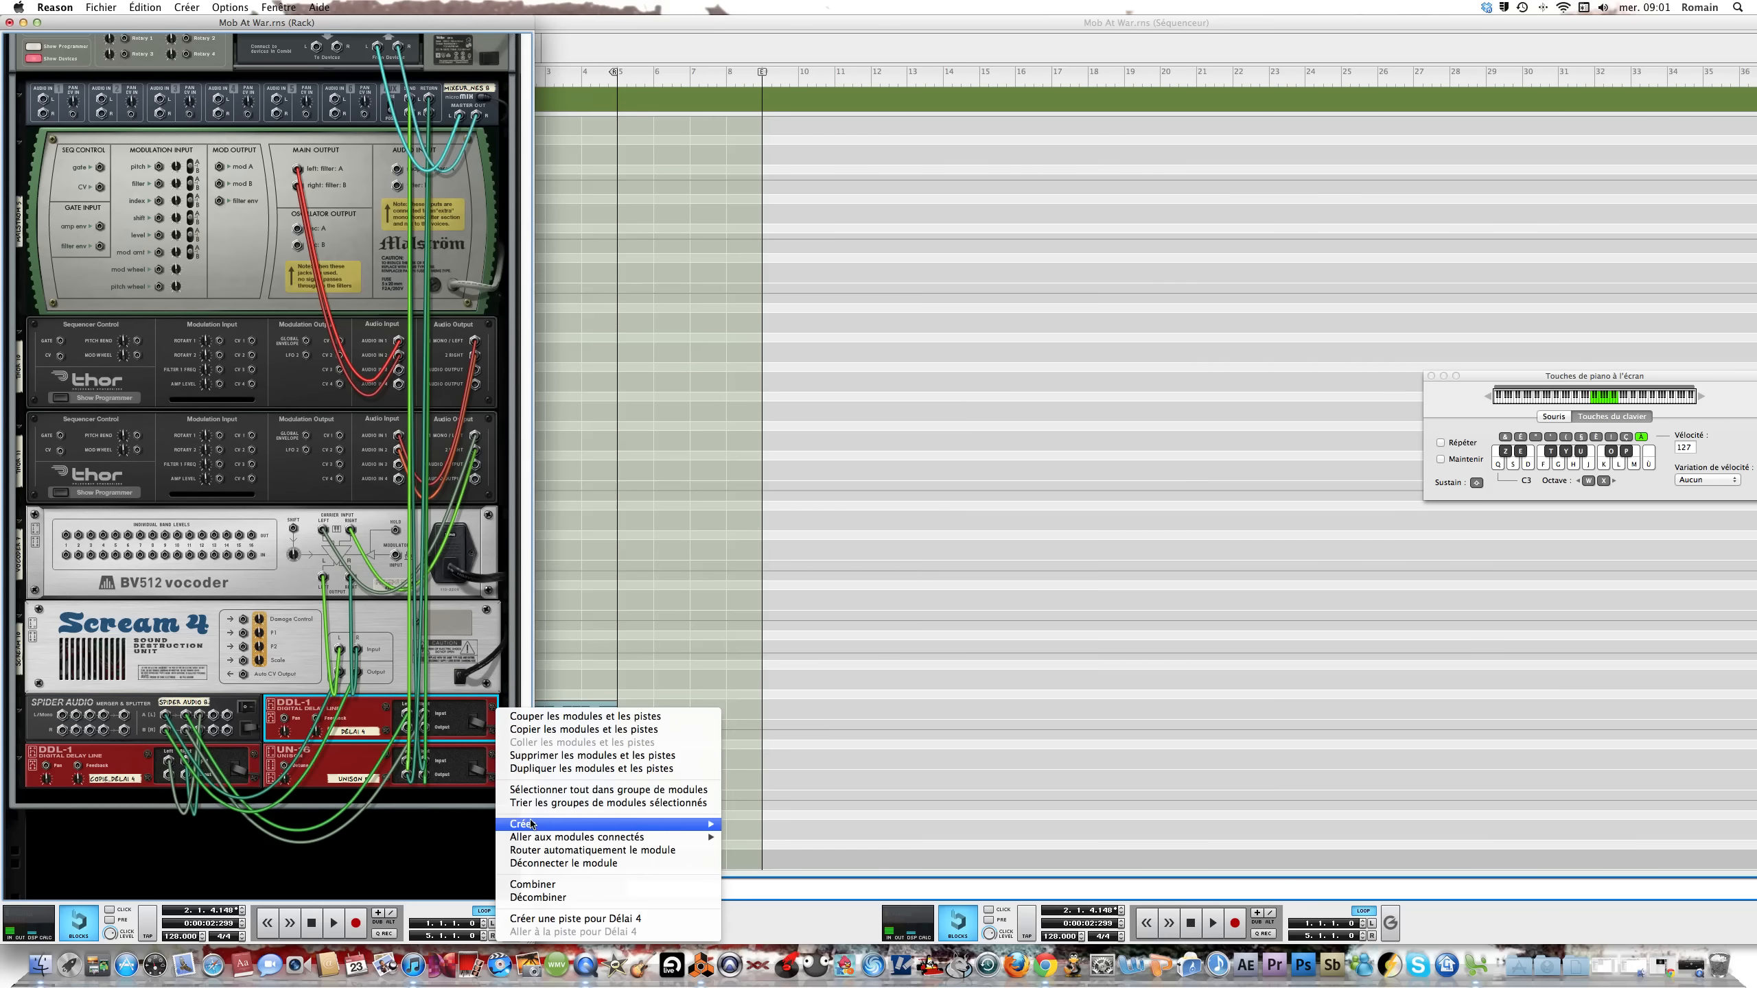
pyautogui.moveTo(534, 825)
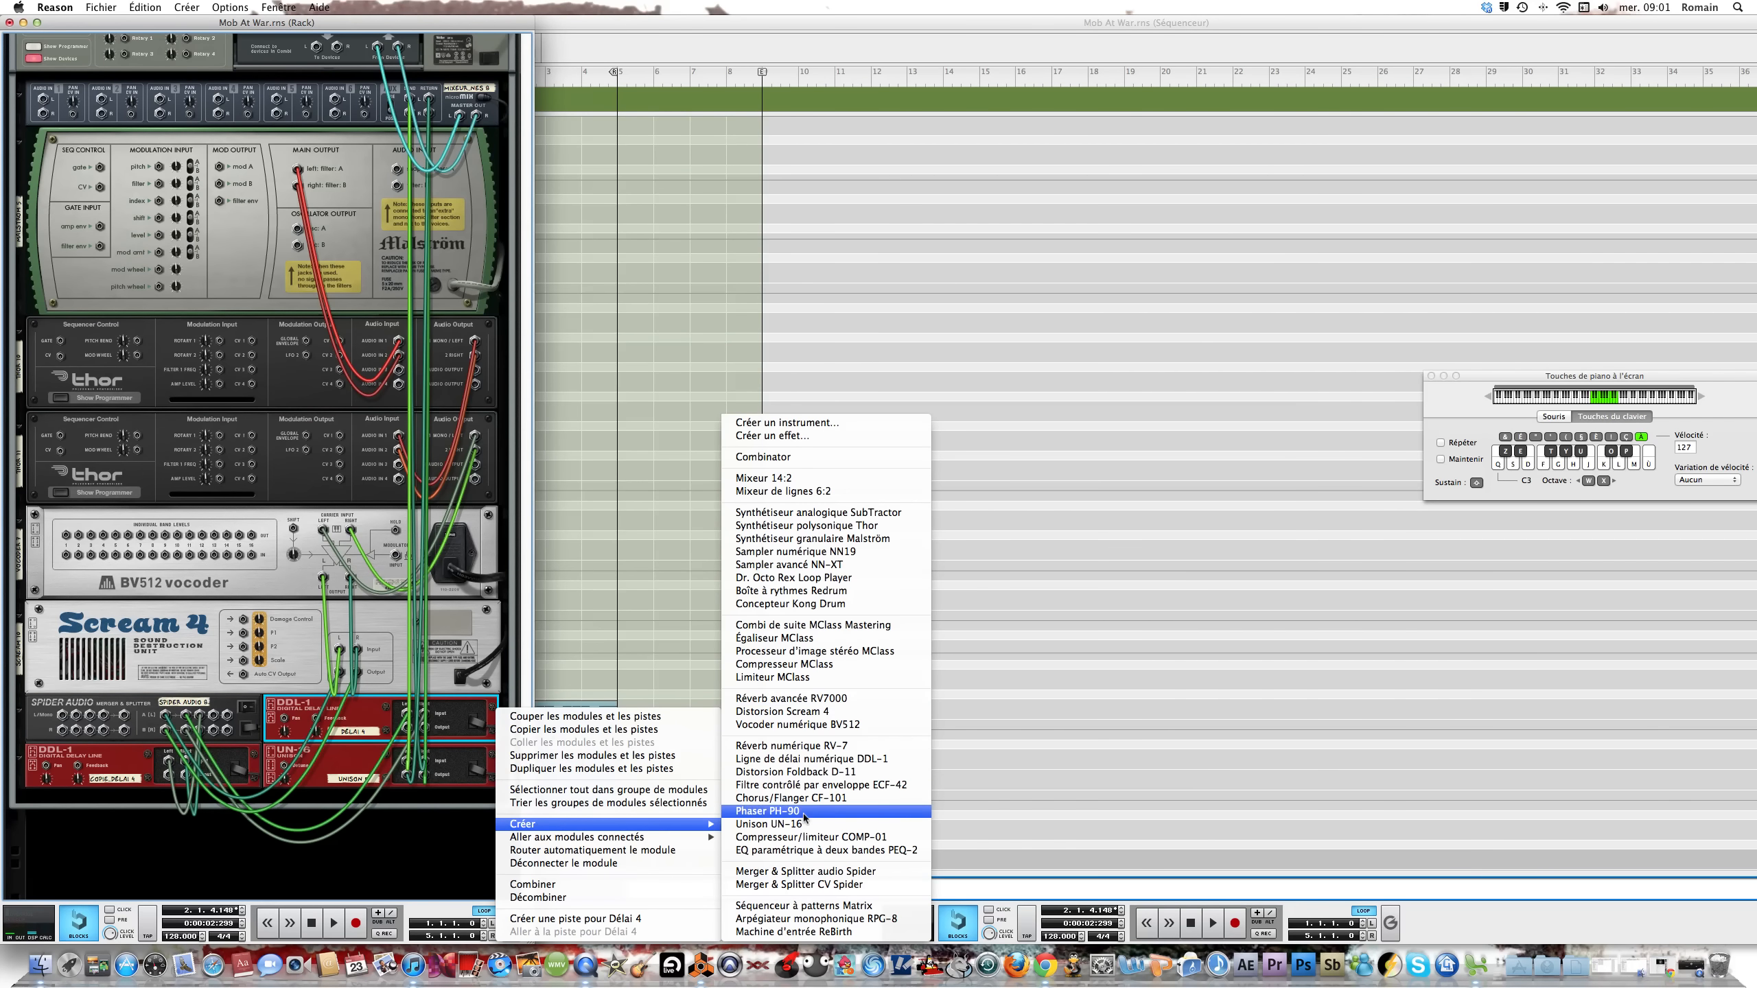
pyautogui.click(794, 493)
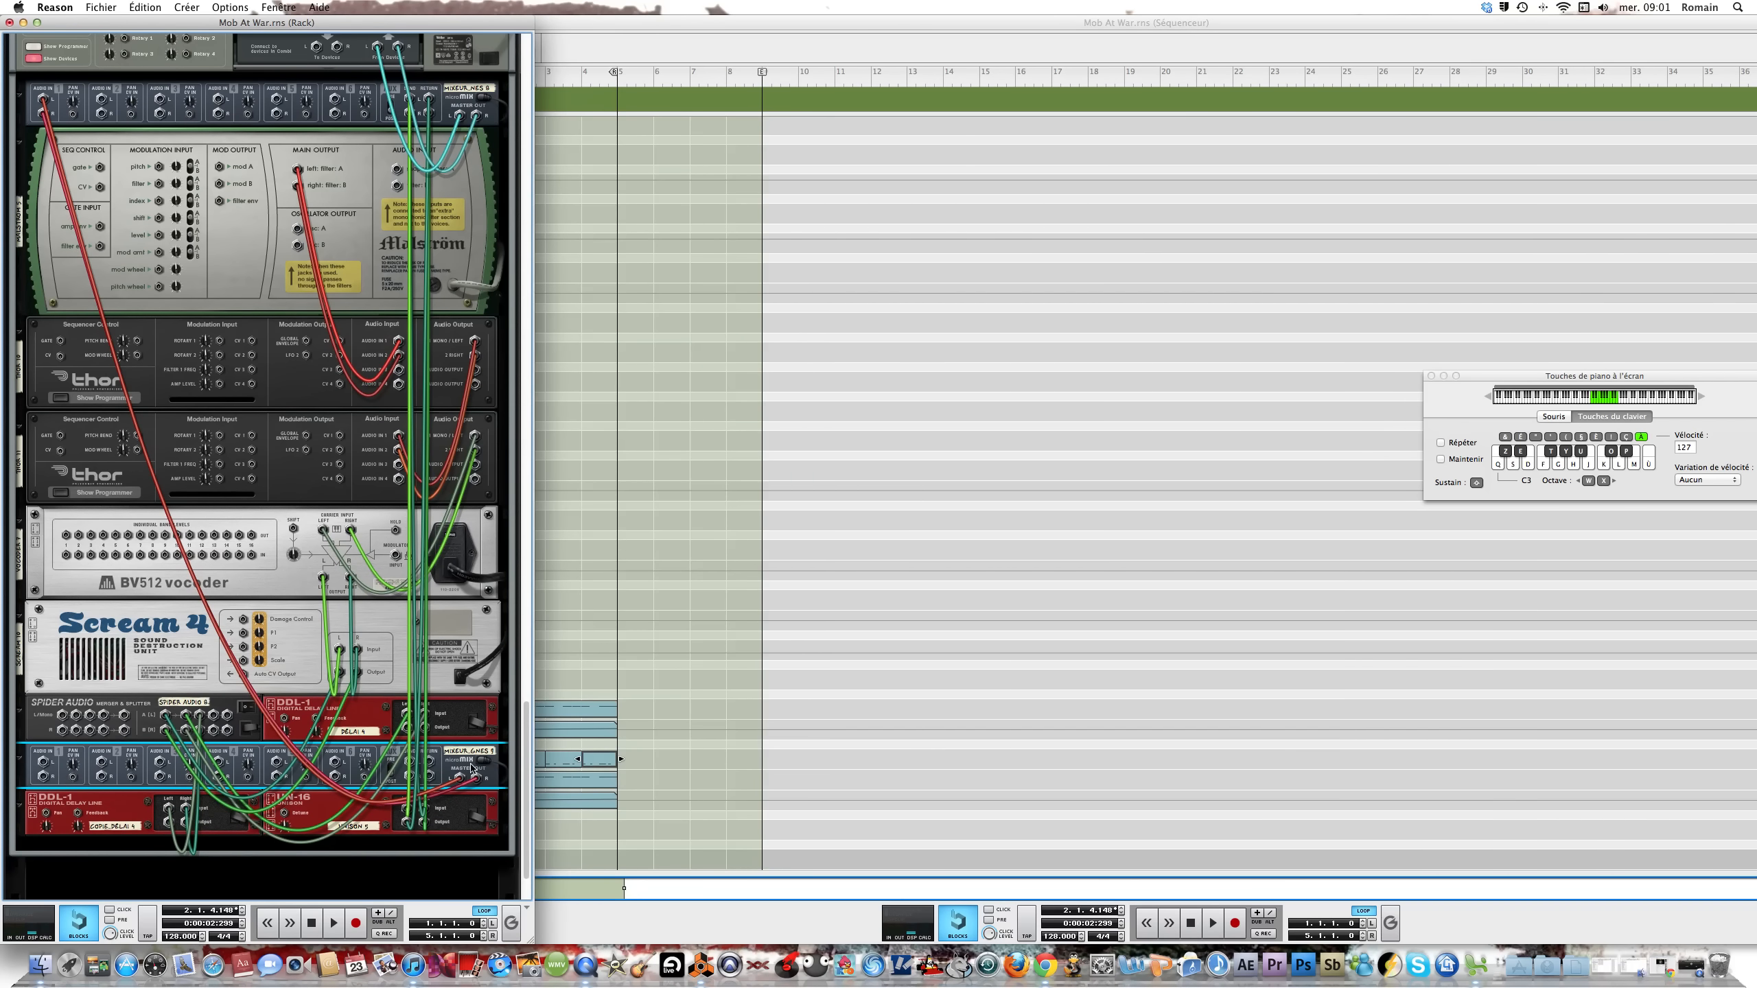
# Place the copied DDL-1 above the new line mixer and connect both delays' outputs to mixer channels 1 and 2
pyautogui.click(409, 731)
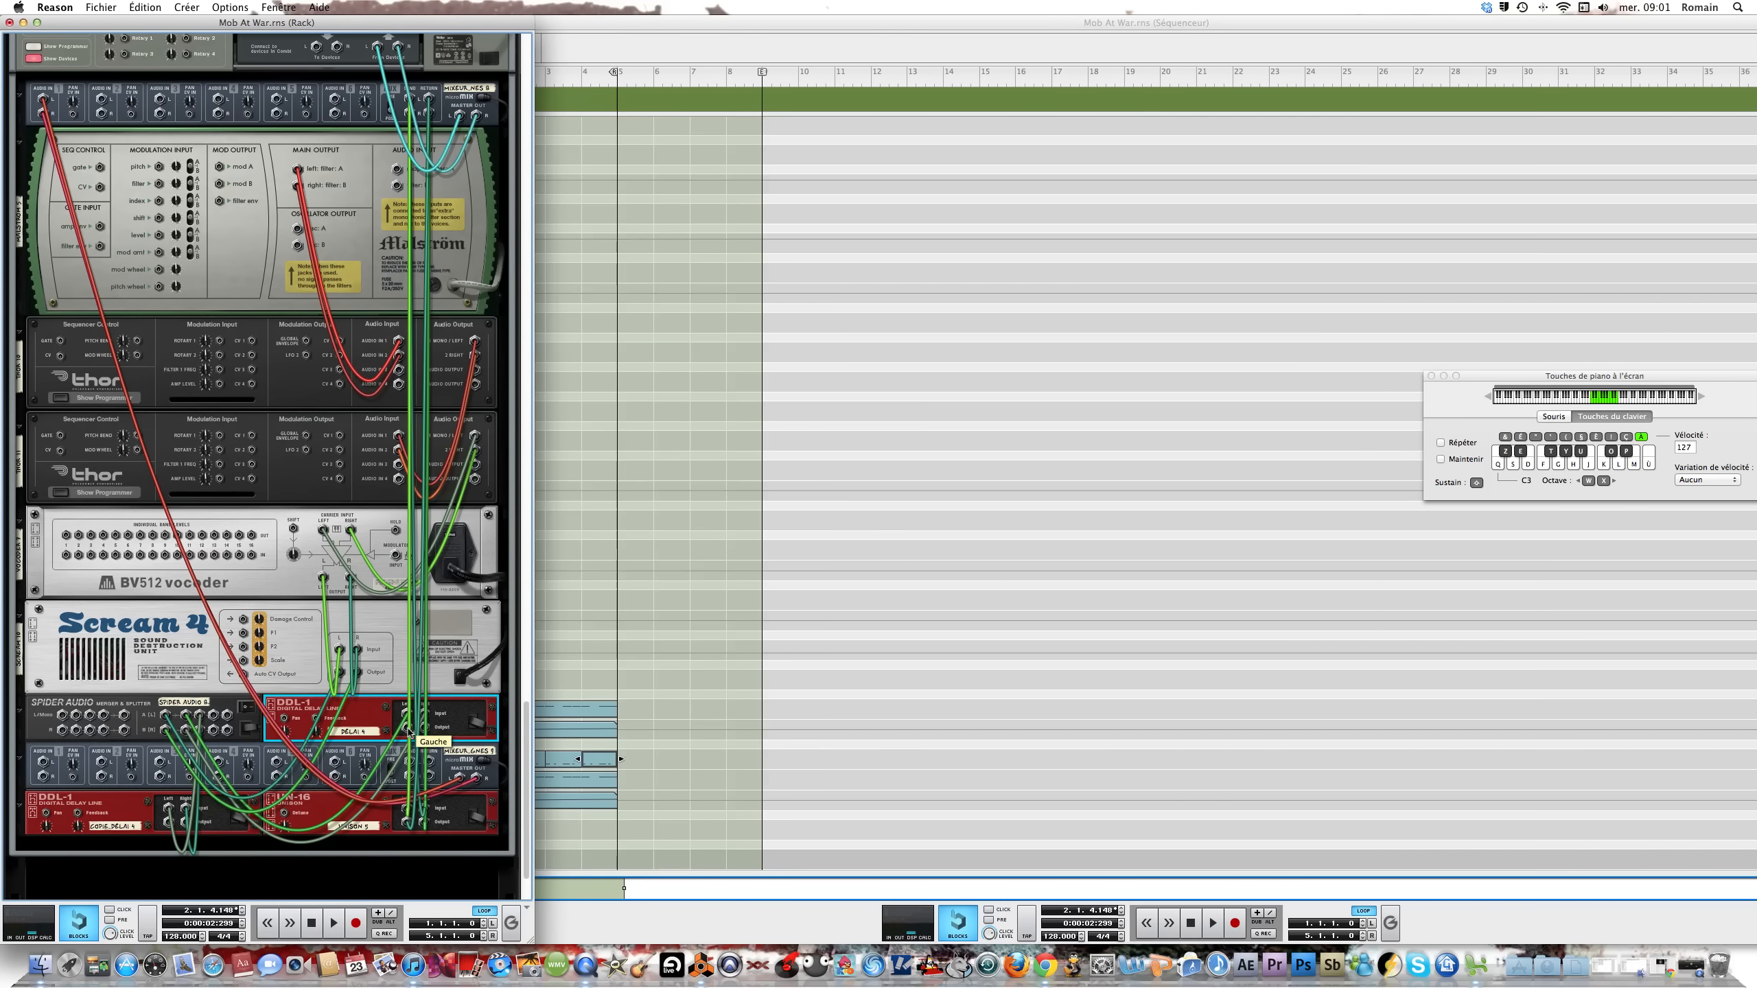
pyautogui.click(43, 765)
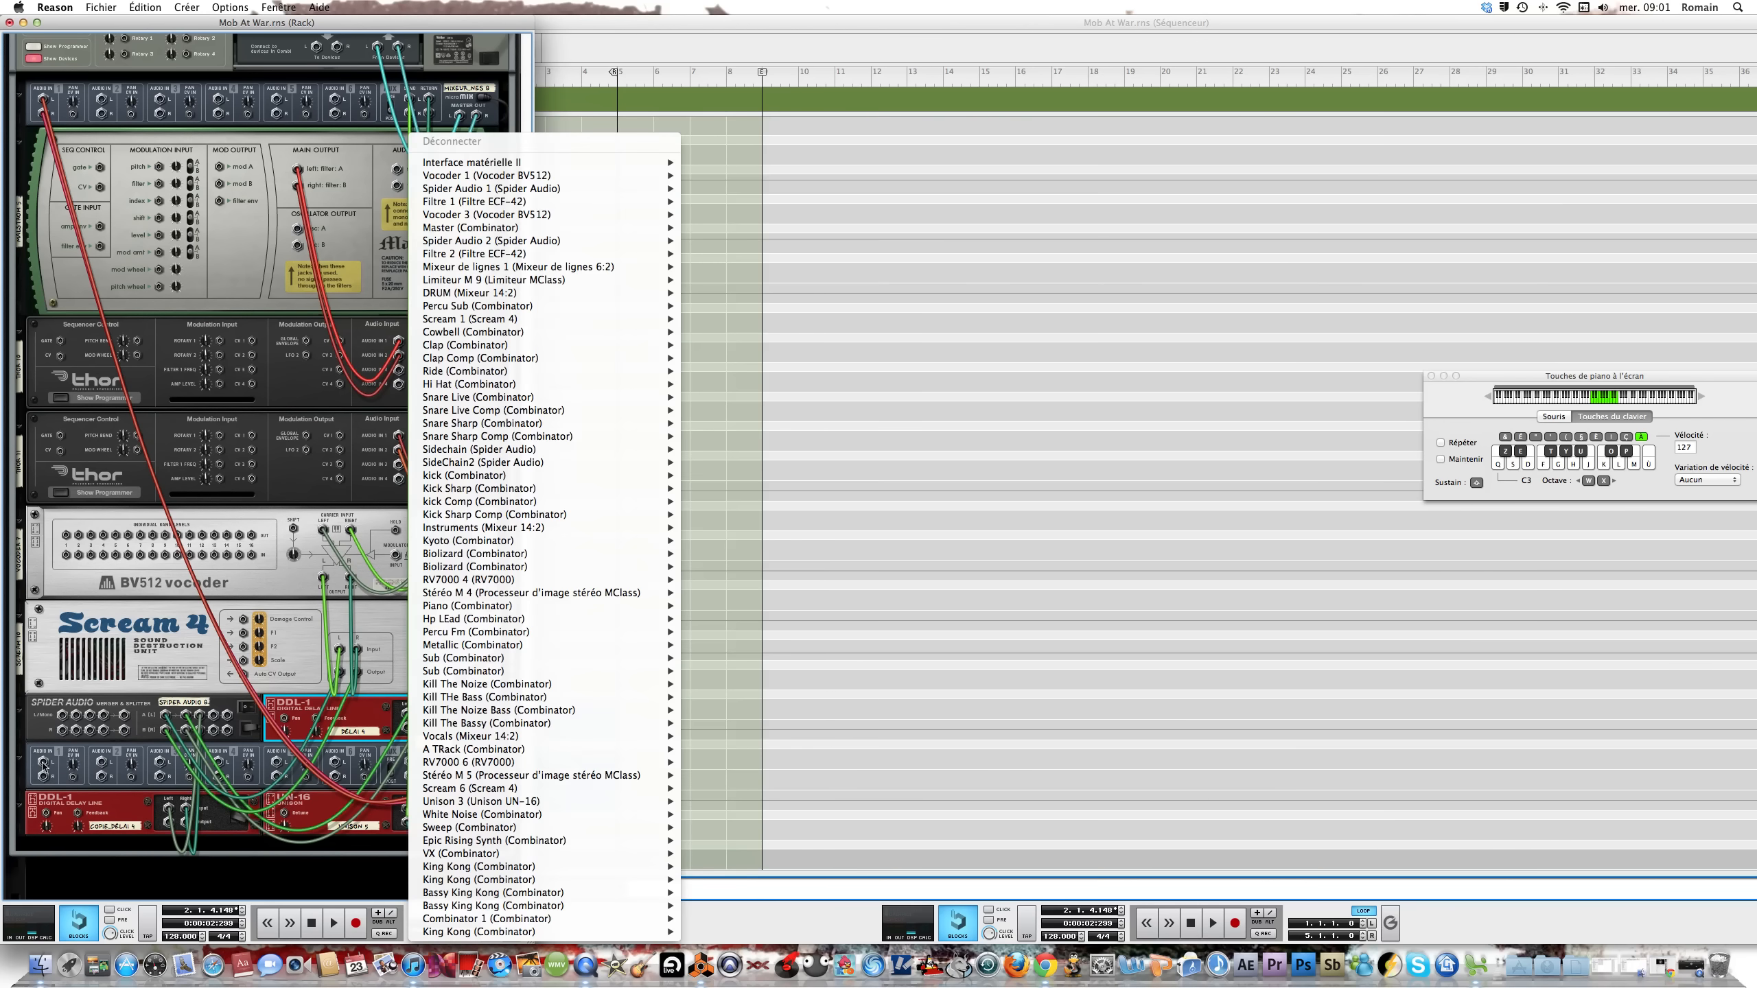
pyautogui.click(42, 764)
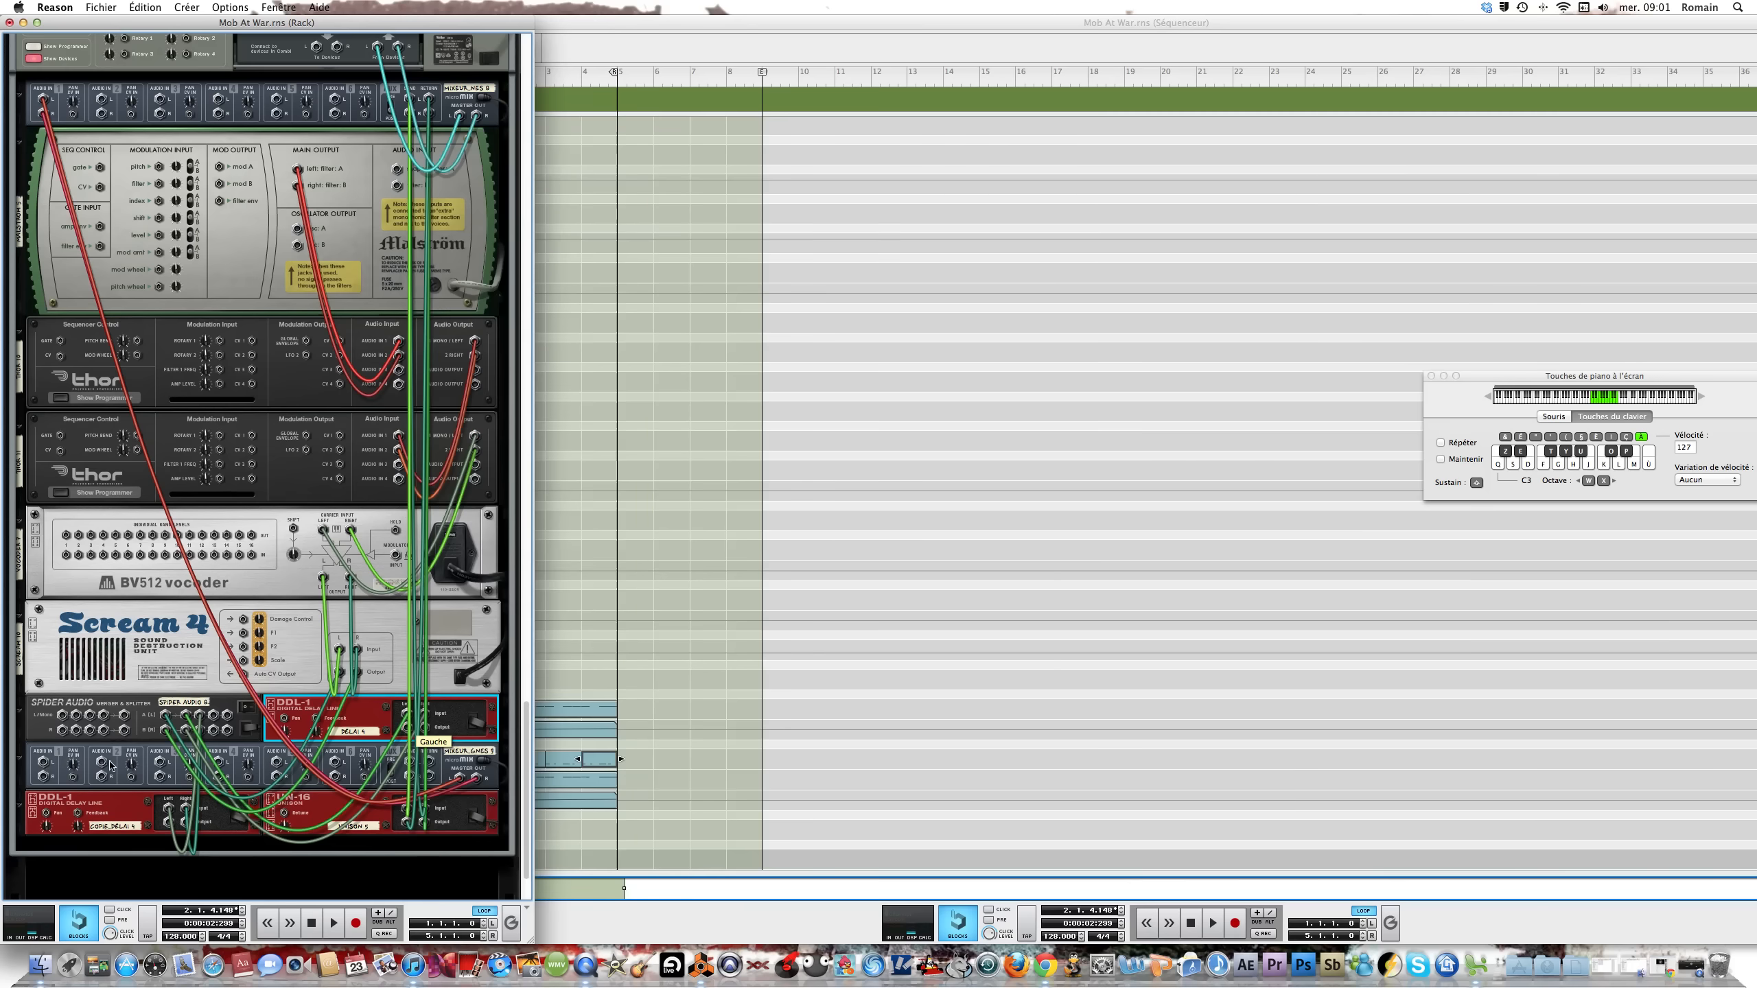
pyautogui.scroll(-1, 414, 727)
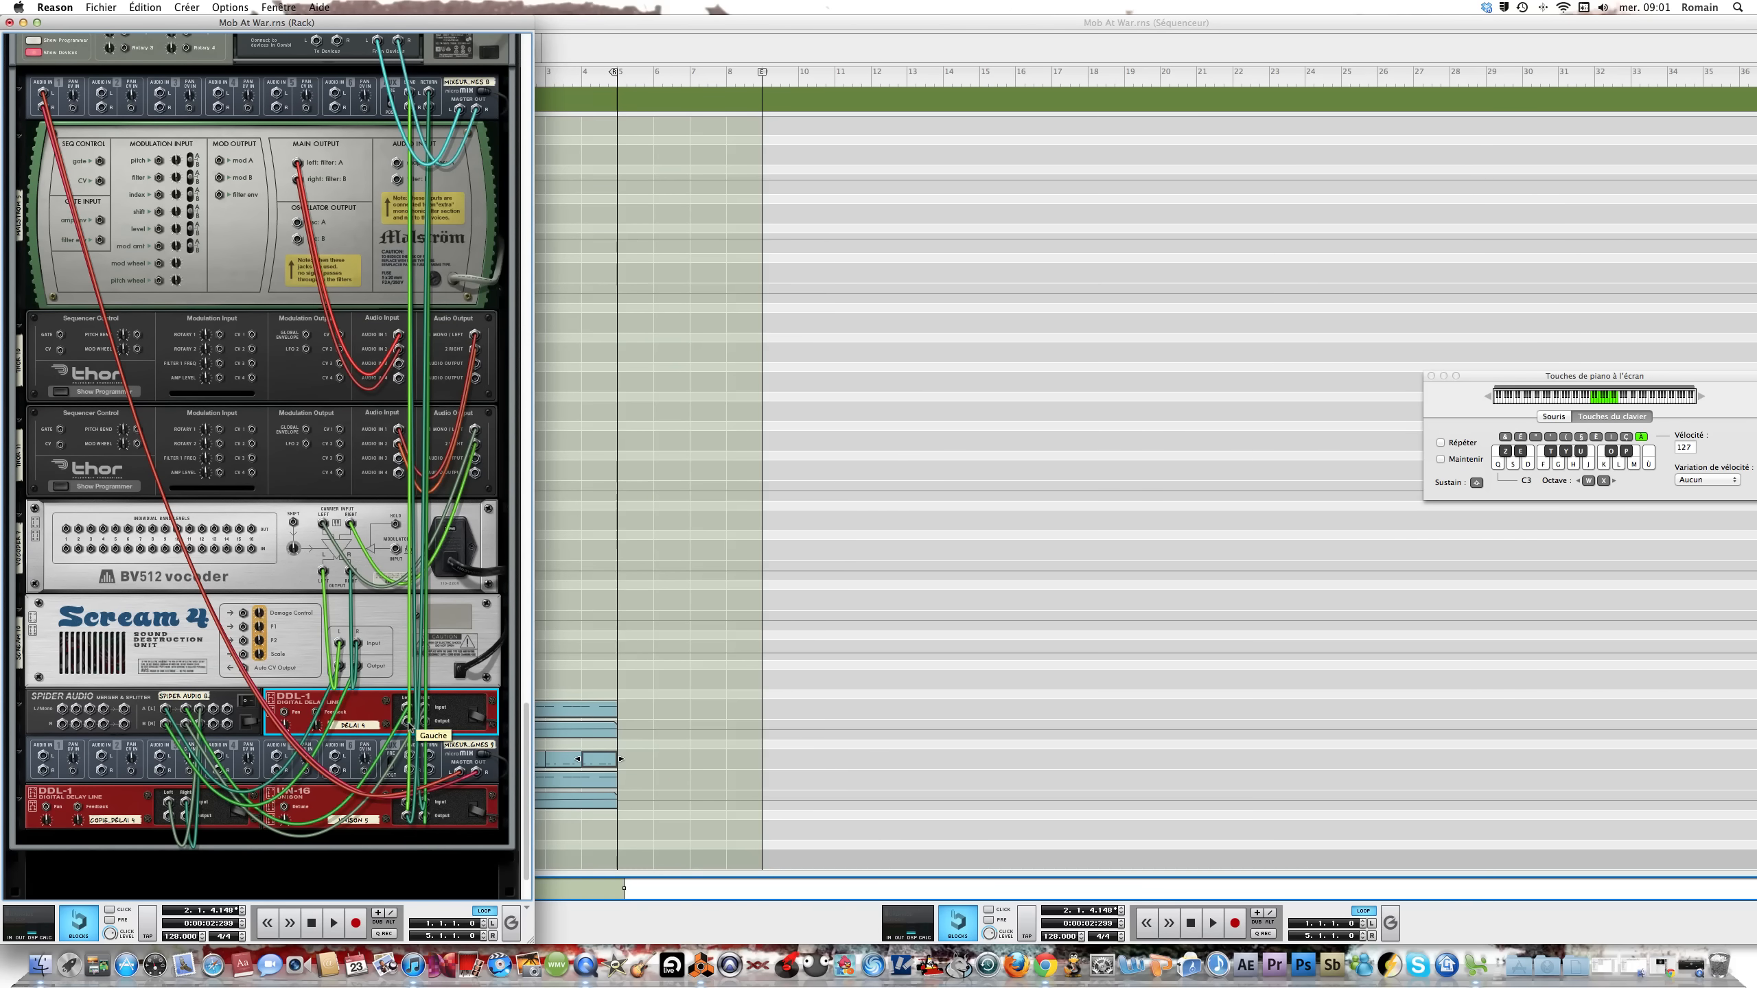
pyautogui.moveTo(409, 726); pyautogui.dragTo(127, 751)
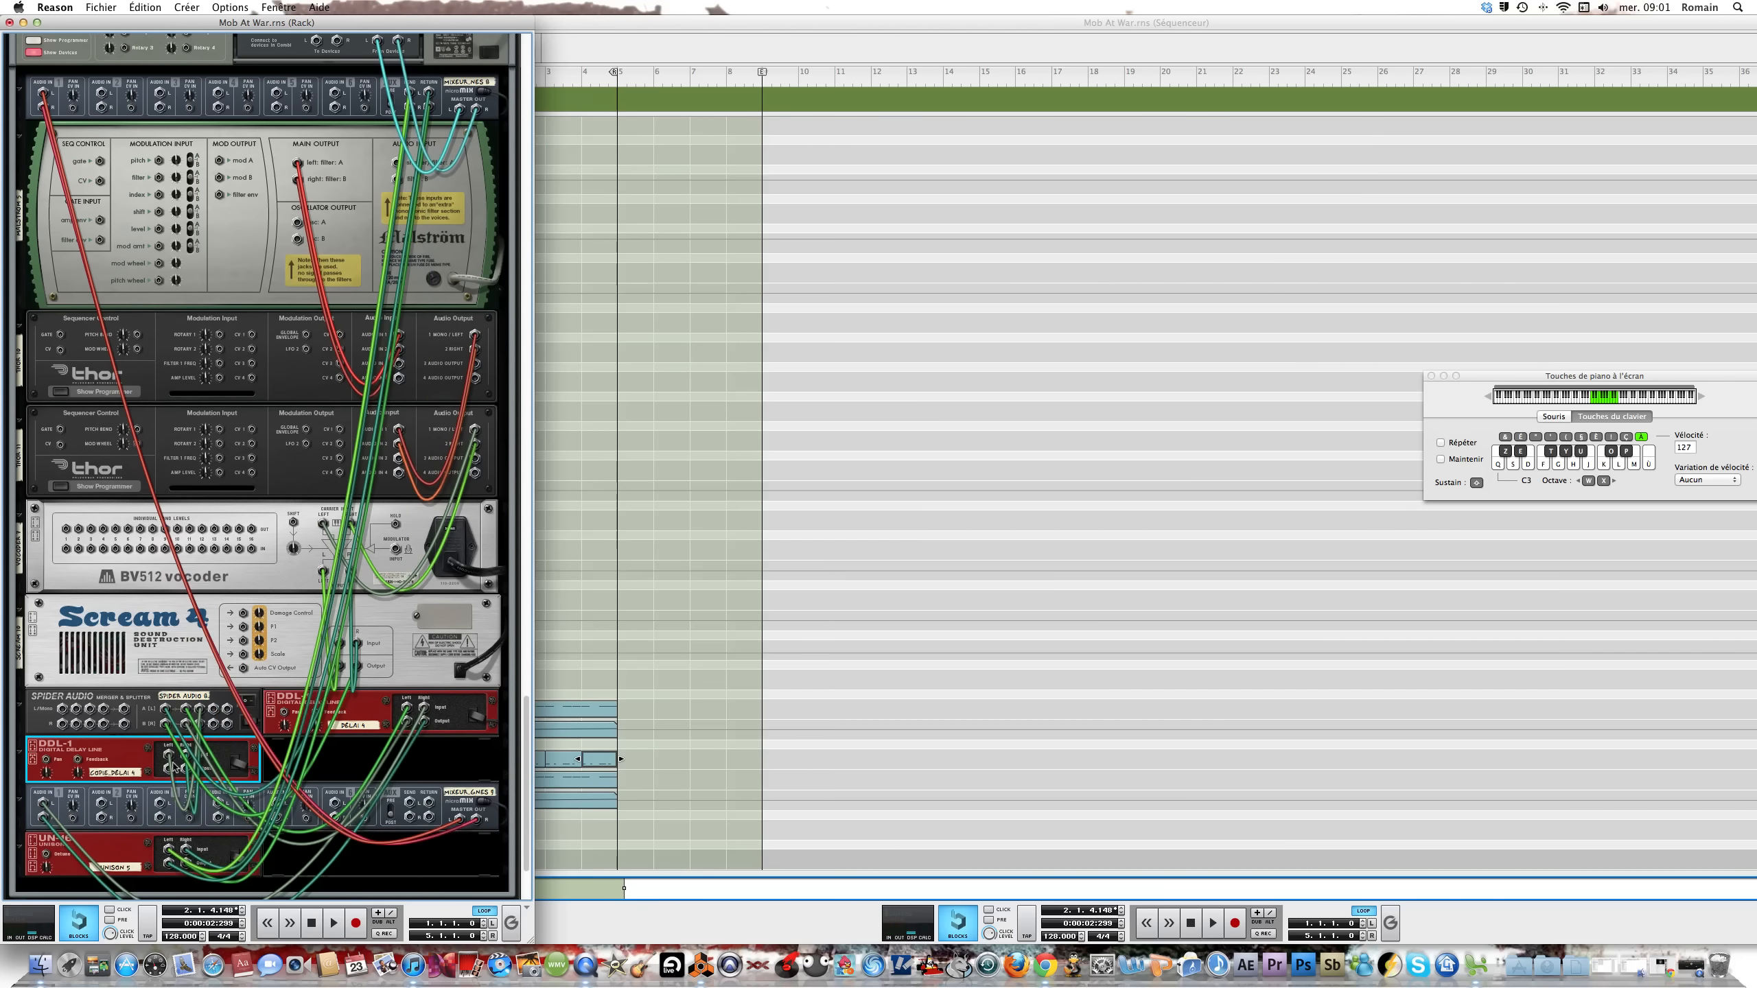
pyautogui.moveTo(104, 805); pyautogui.dragTo(101, 809)
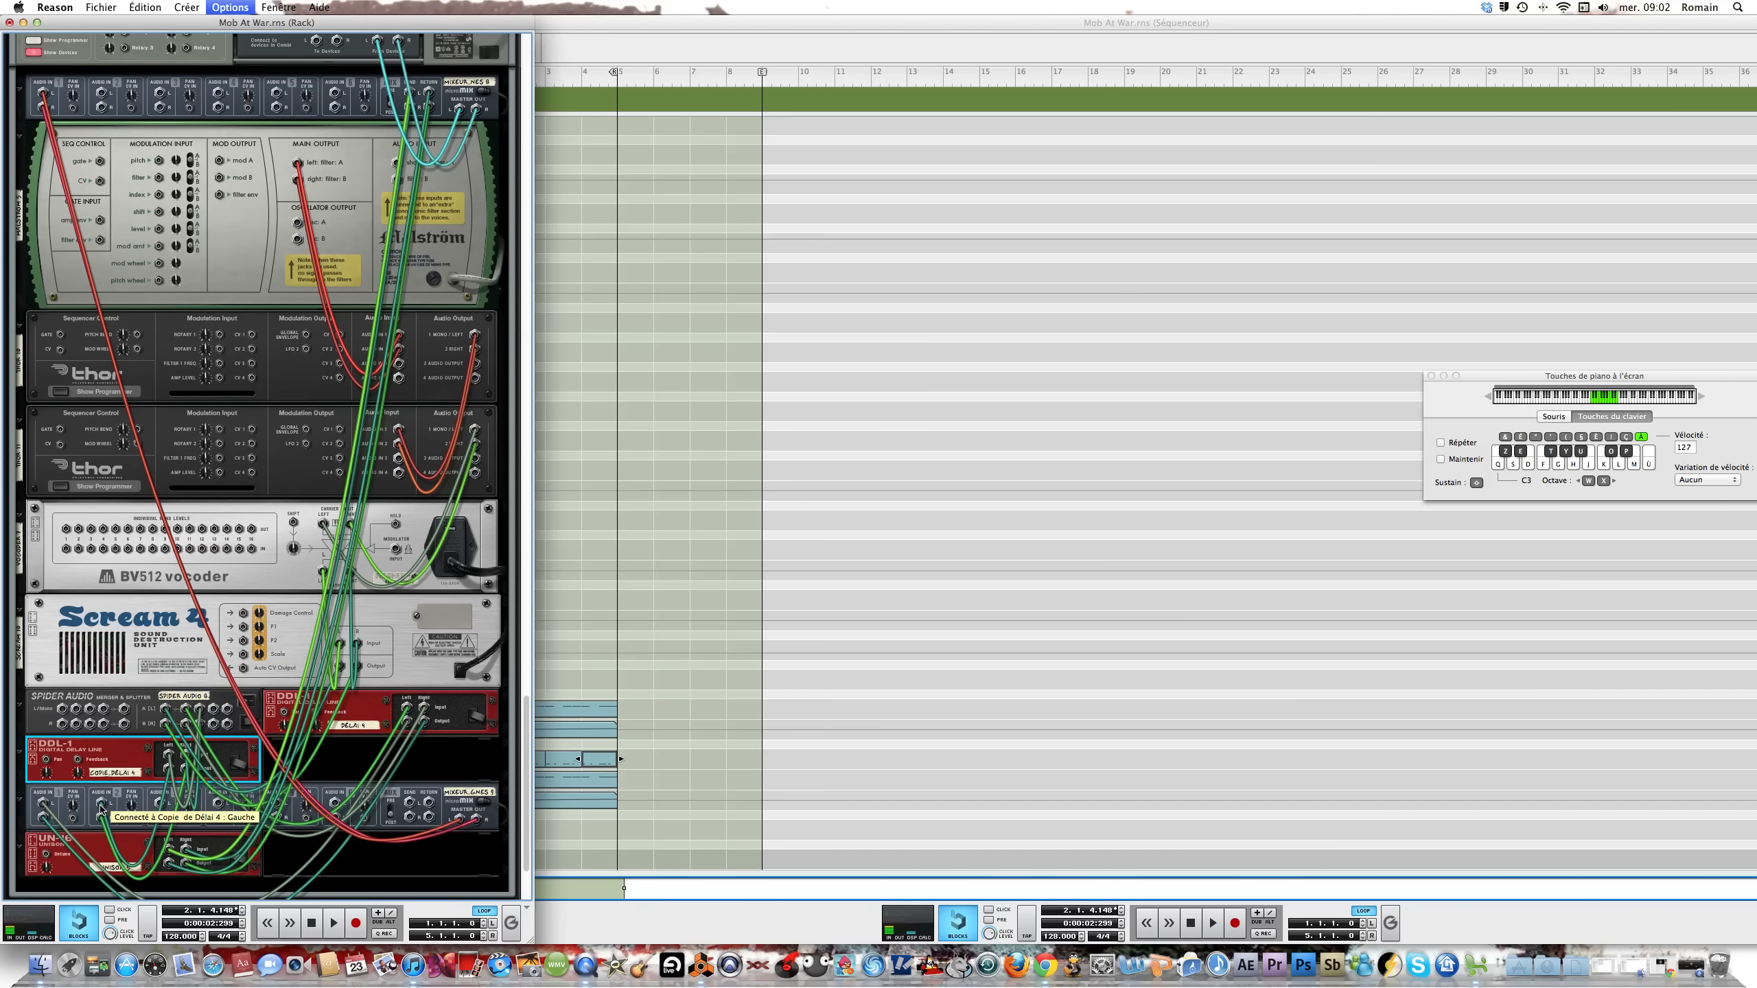
# Show the rack's front side and turn down the pan of the first delay channel on the new line mixer
pyautogui.press('Tab')
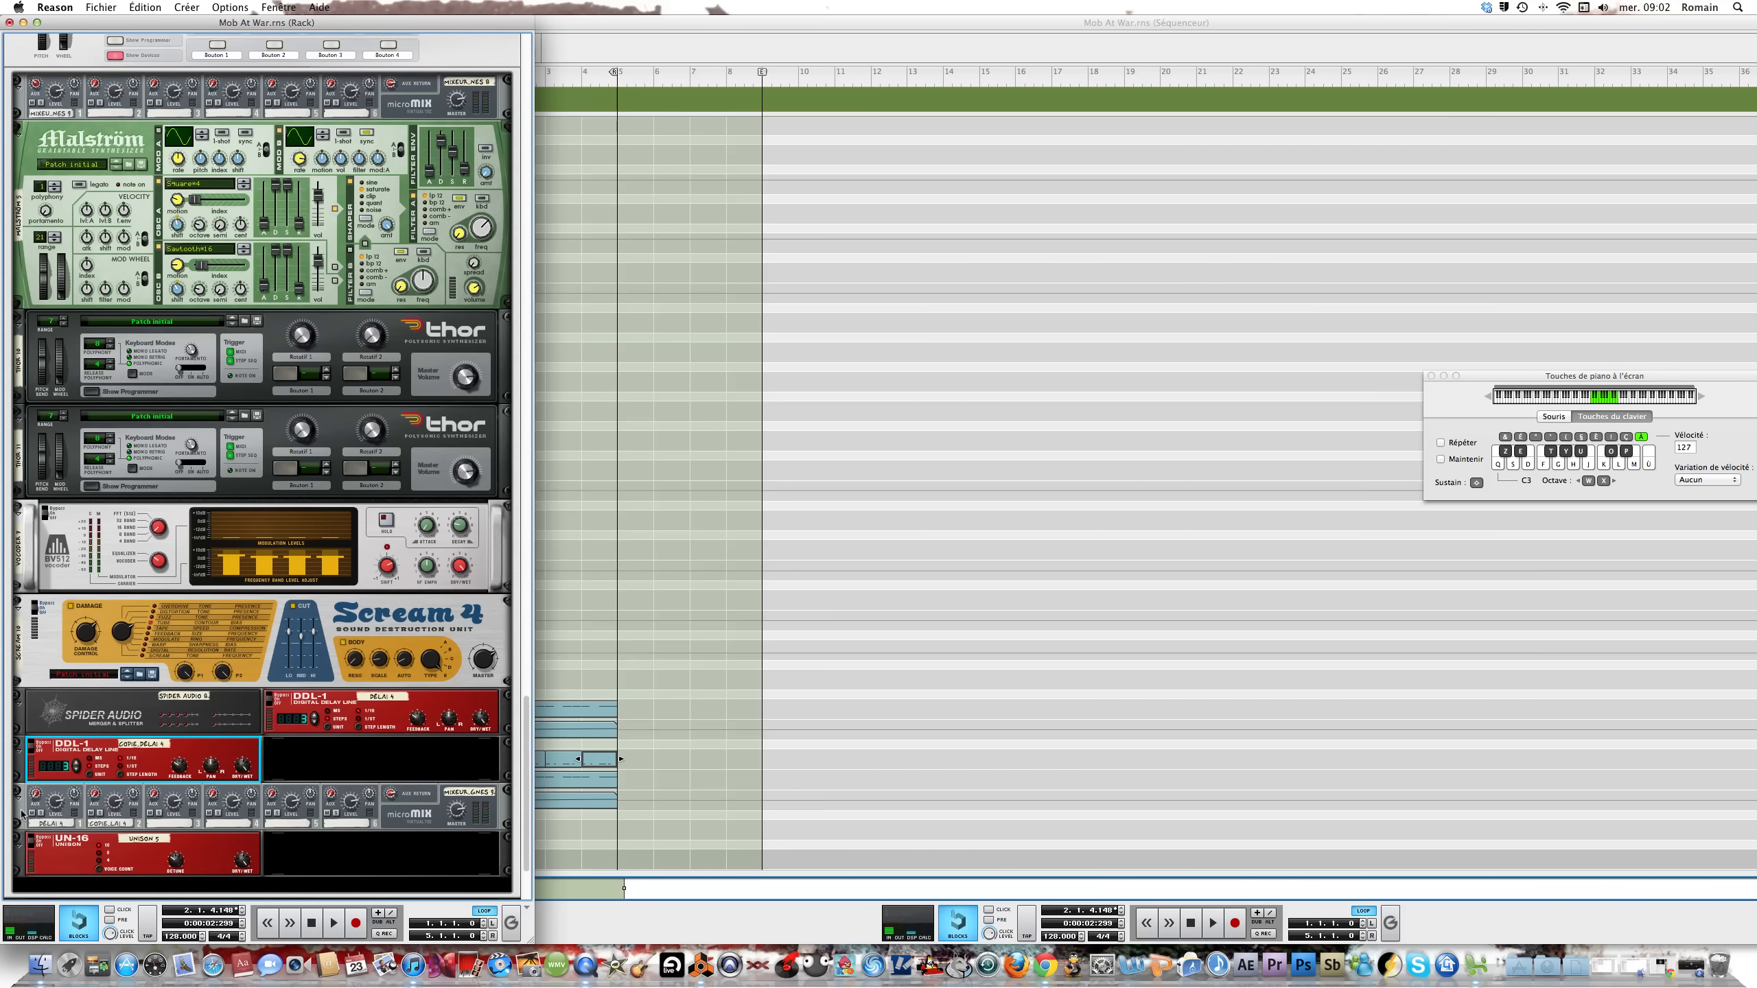
pyautogui.click(75, 796)
pyautogui.moveTo(74, 796); pyautogui.dragTo(72, 837)
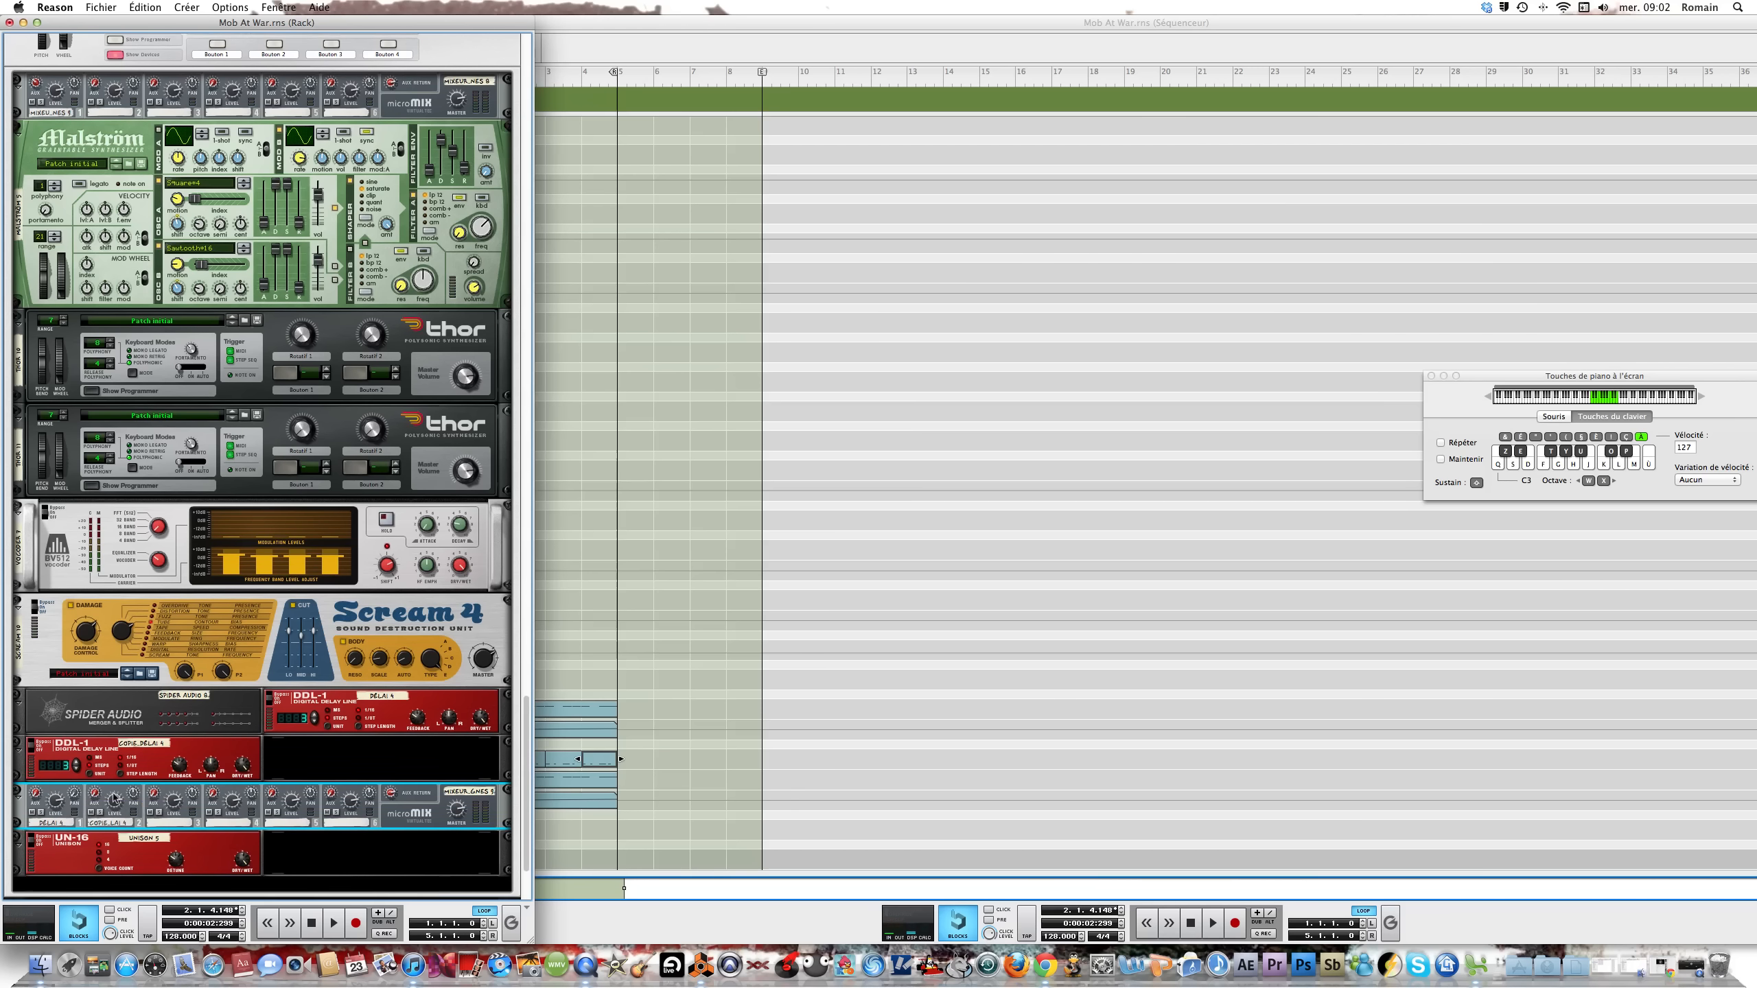
# Switch both DDL-1 delays to milliseconds and set the first to 20 ms and the copy to 40 ms
pyautogui.click(331, 713)
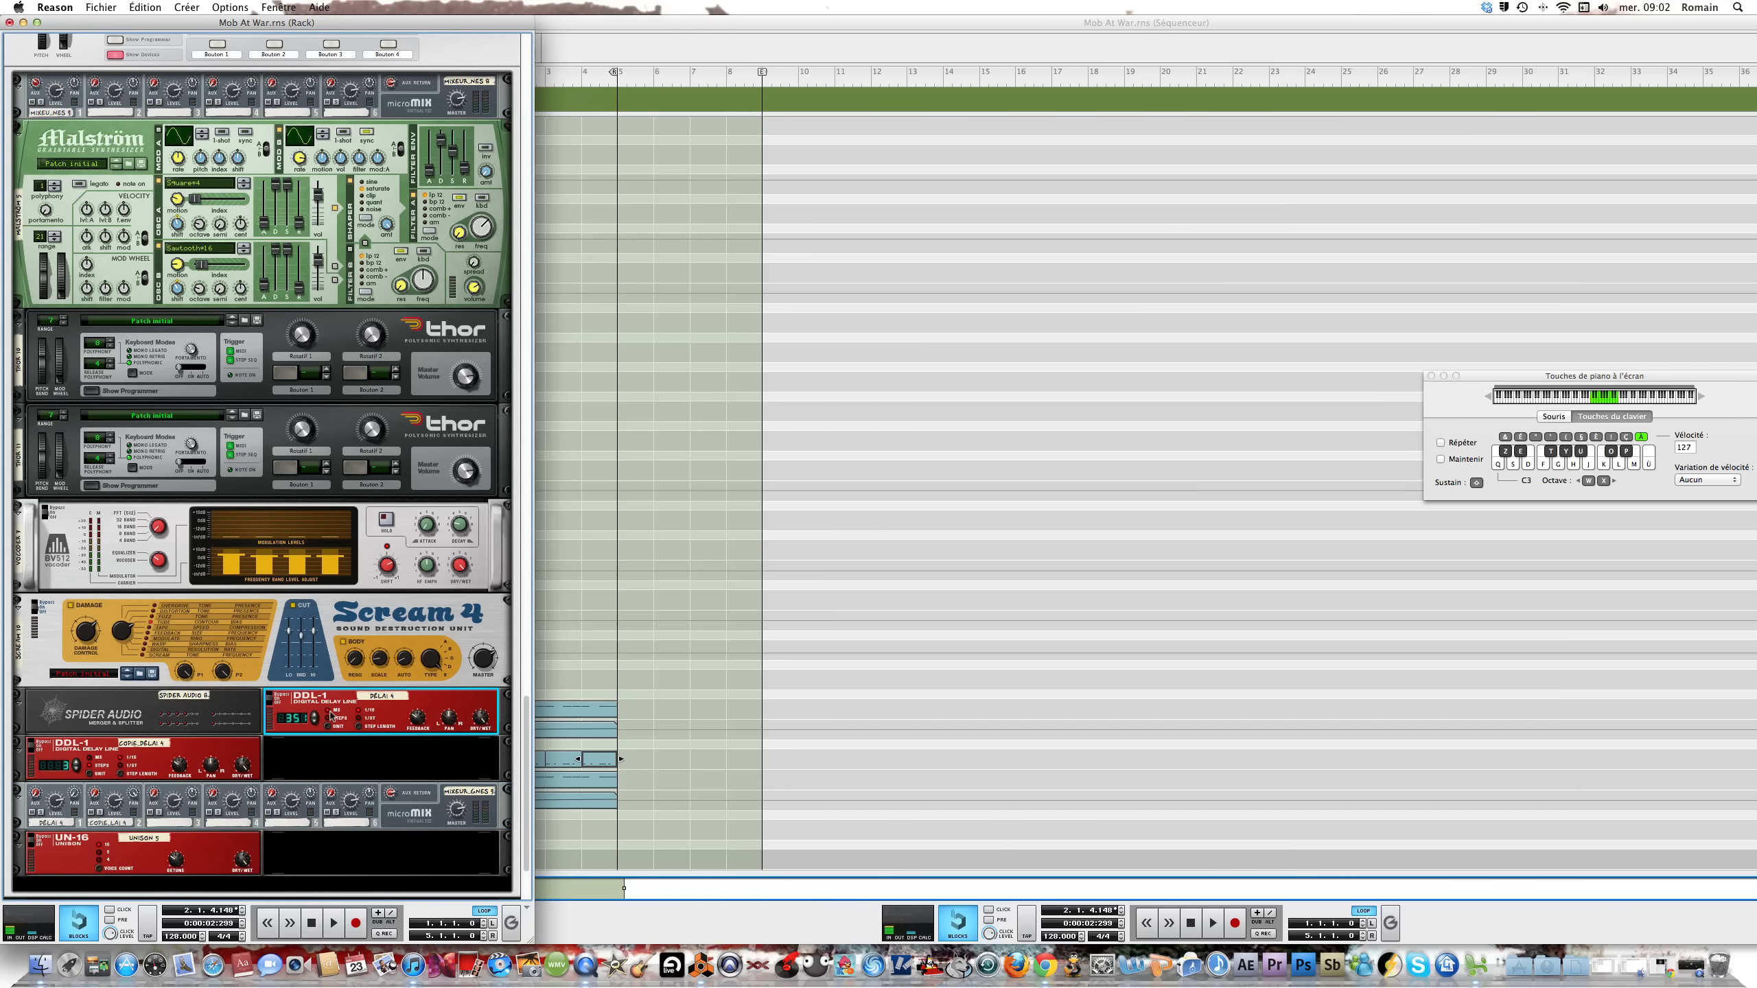
pyautogui.moveTo(286, 720); pyautogui.dragTo(286, 787)
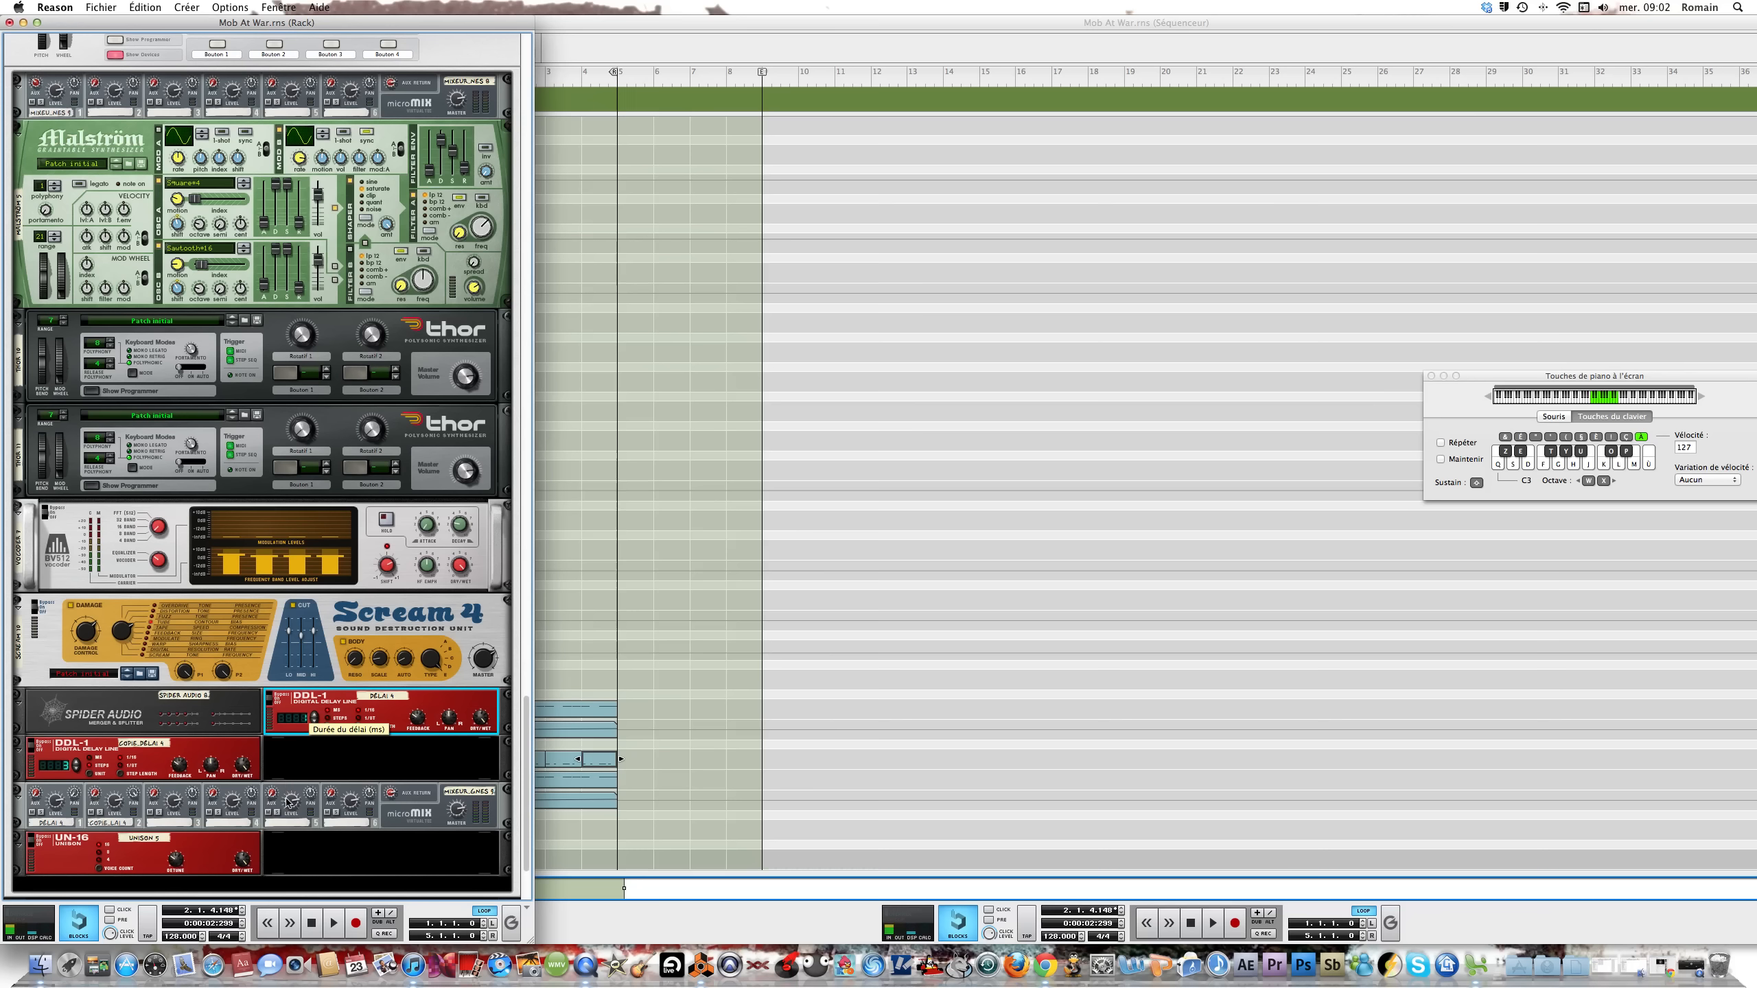
pyautogui.click(315, 716)
pyautogui.click(315, 716)
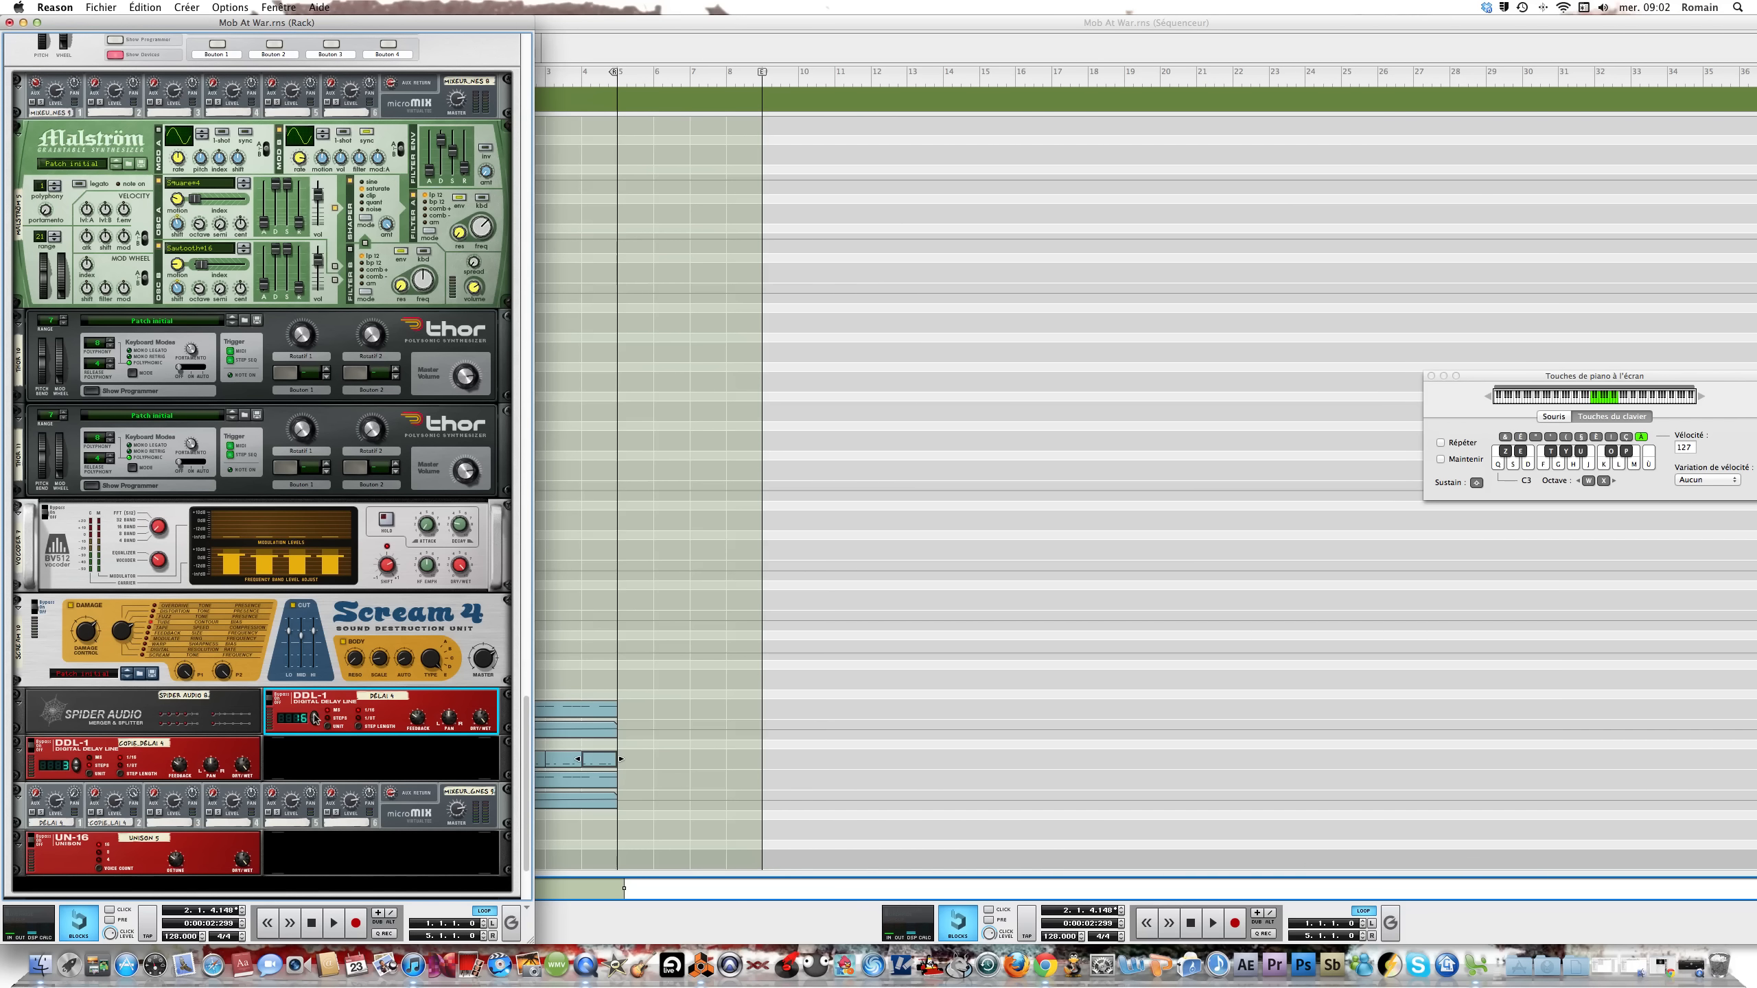
pyautogui.click(315, 717)
pyautogui.moveTo(475, 727)
pyautogui.click(55, 771)
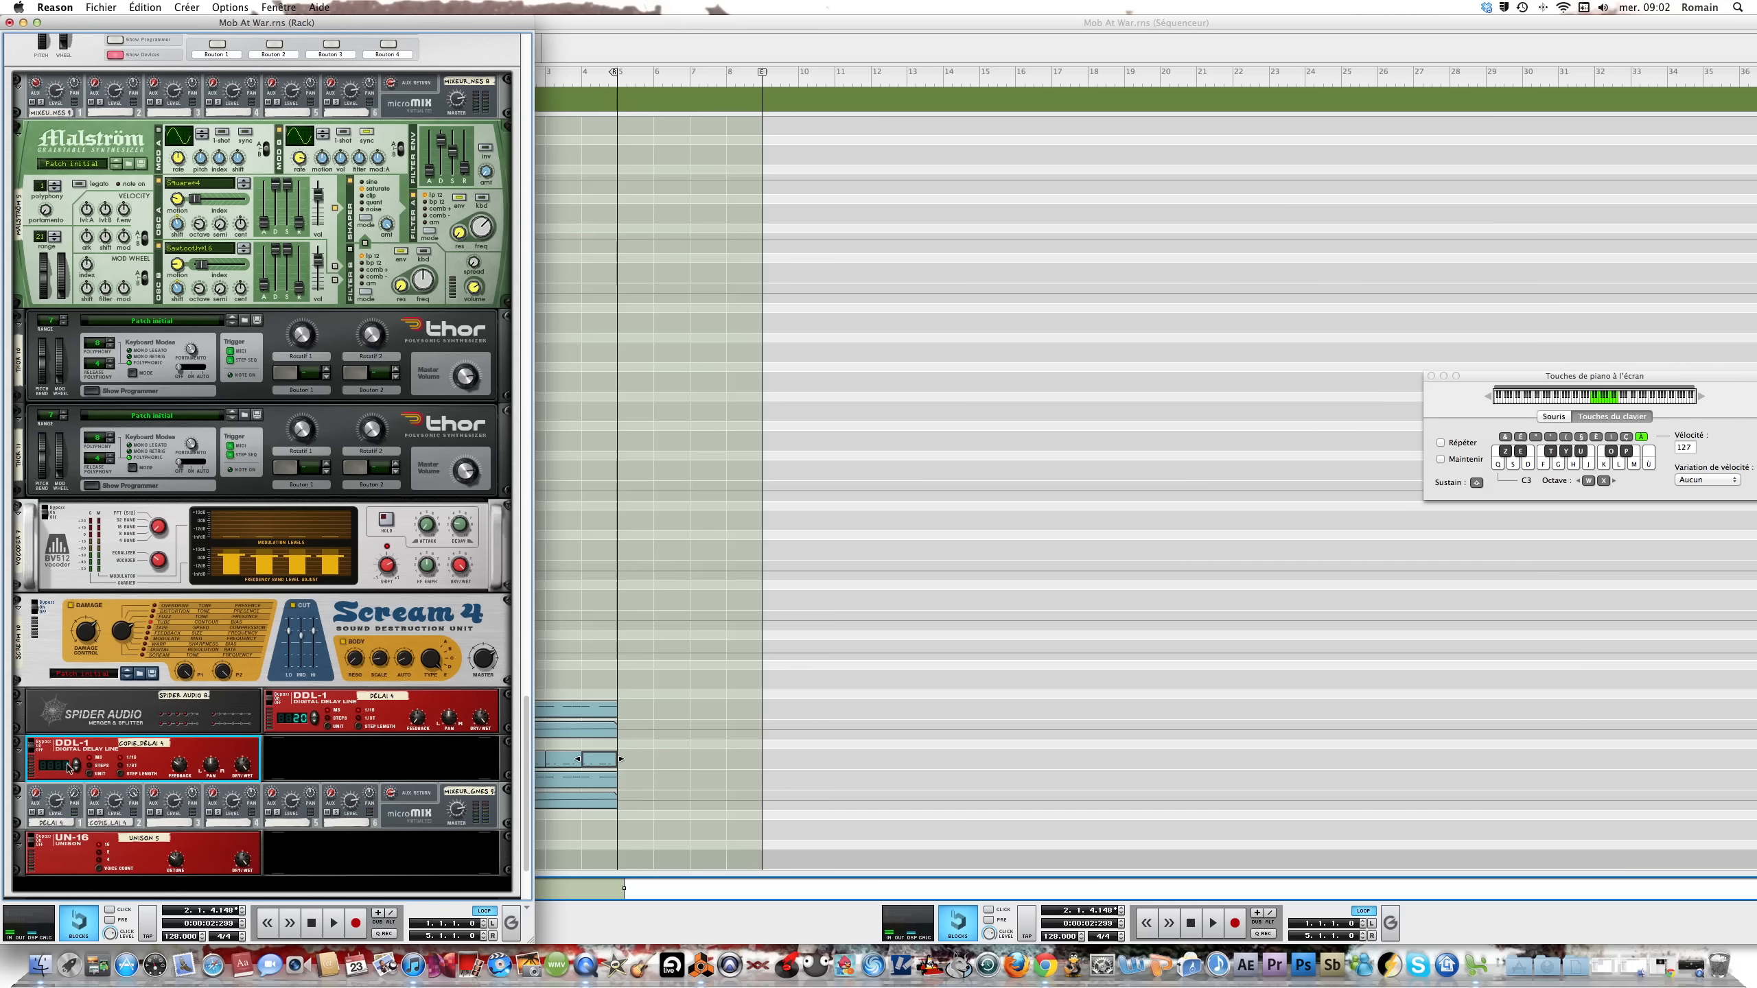
pyautogui.moveTo(67, 764); pyautogui.dragTo(66, 754)
# Add an MClass Stereo Imager (Processeur d'image stéréo MClass) after the new line mixer
pyautogui.rightClick(407, 829)
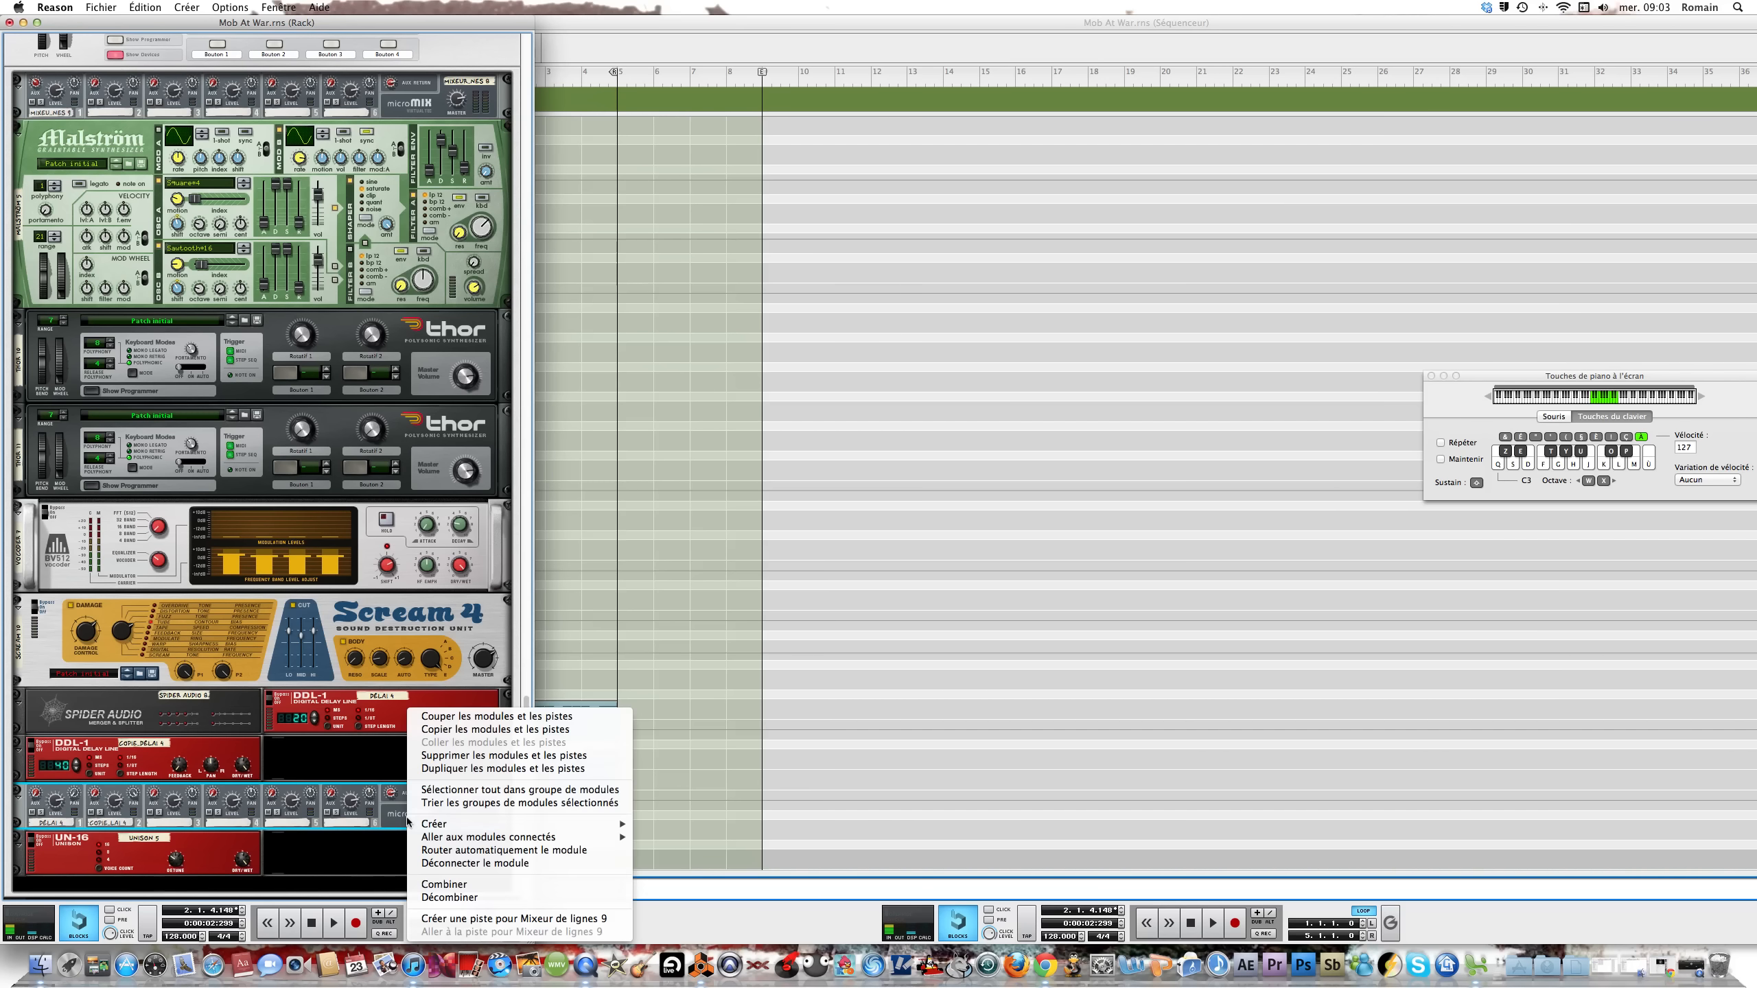
pyautogui.click(382, 839)
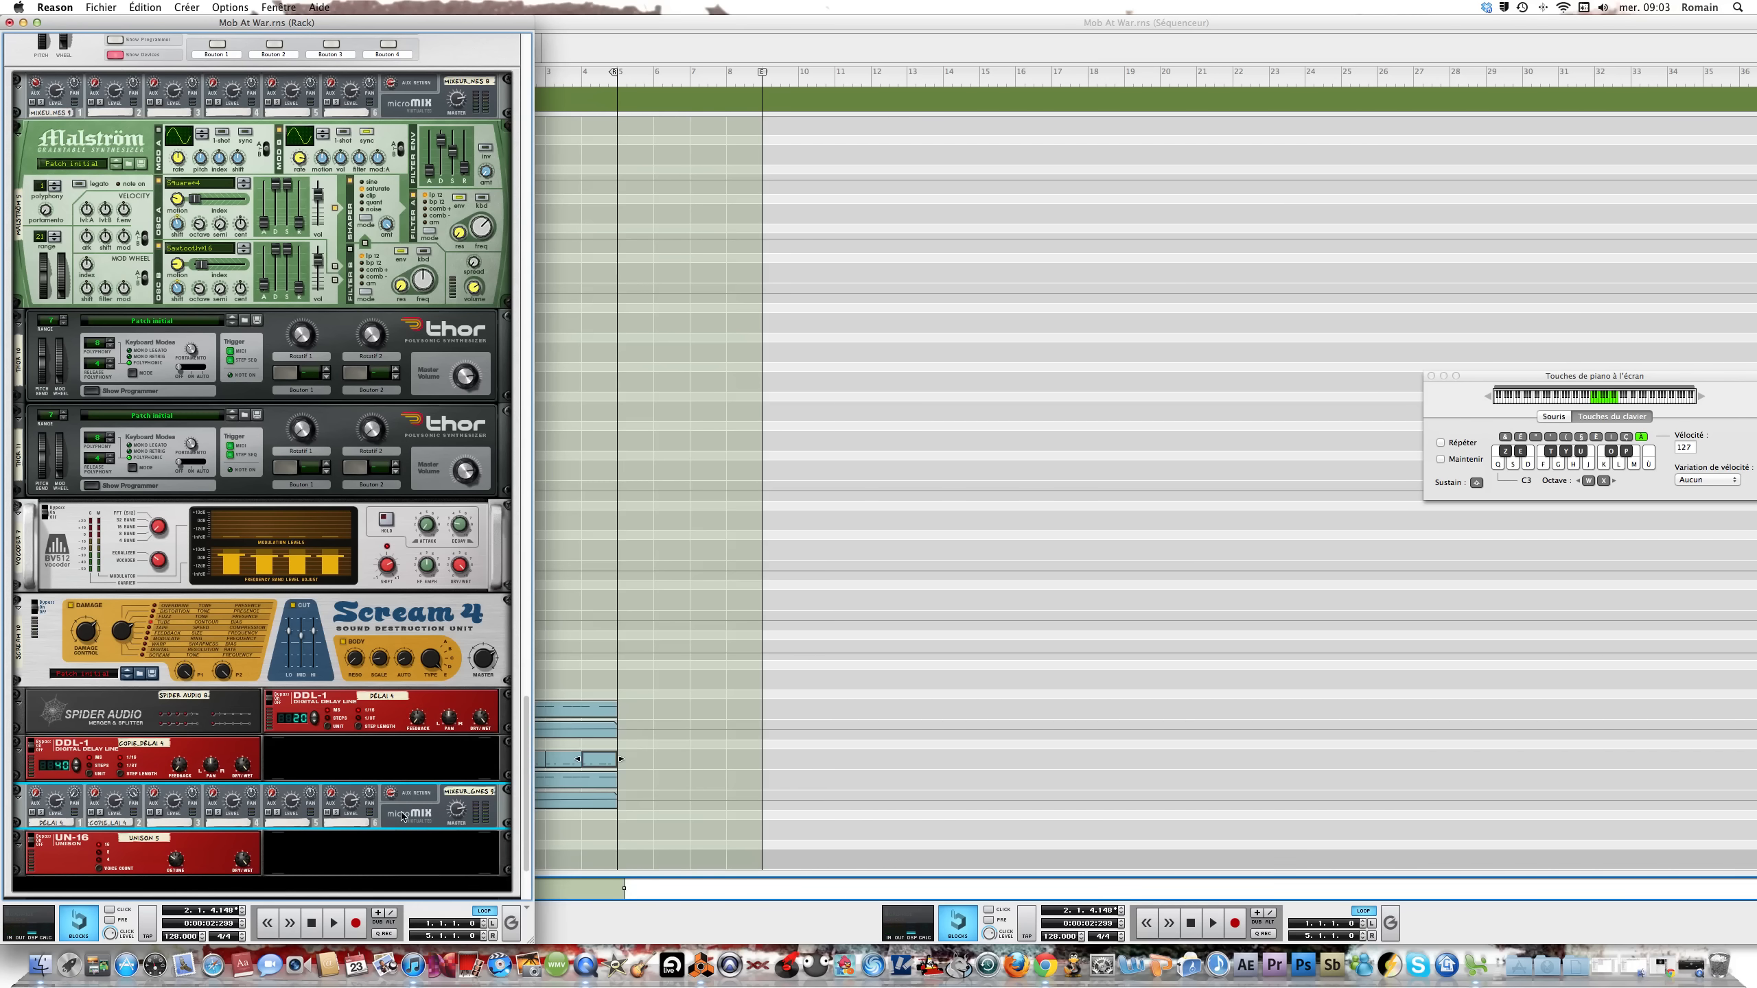
pyautogui.rightClick(406, 819)
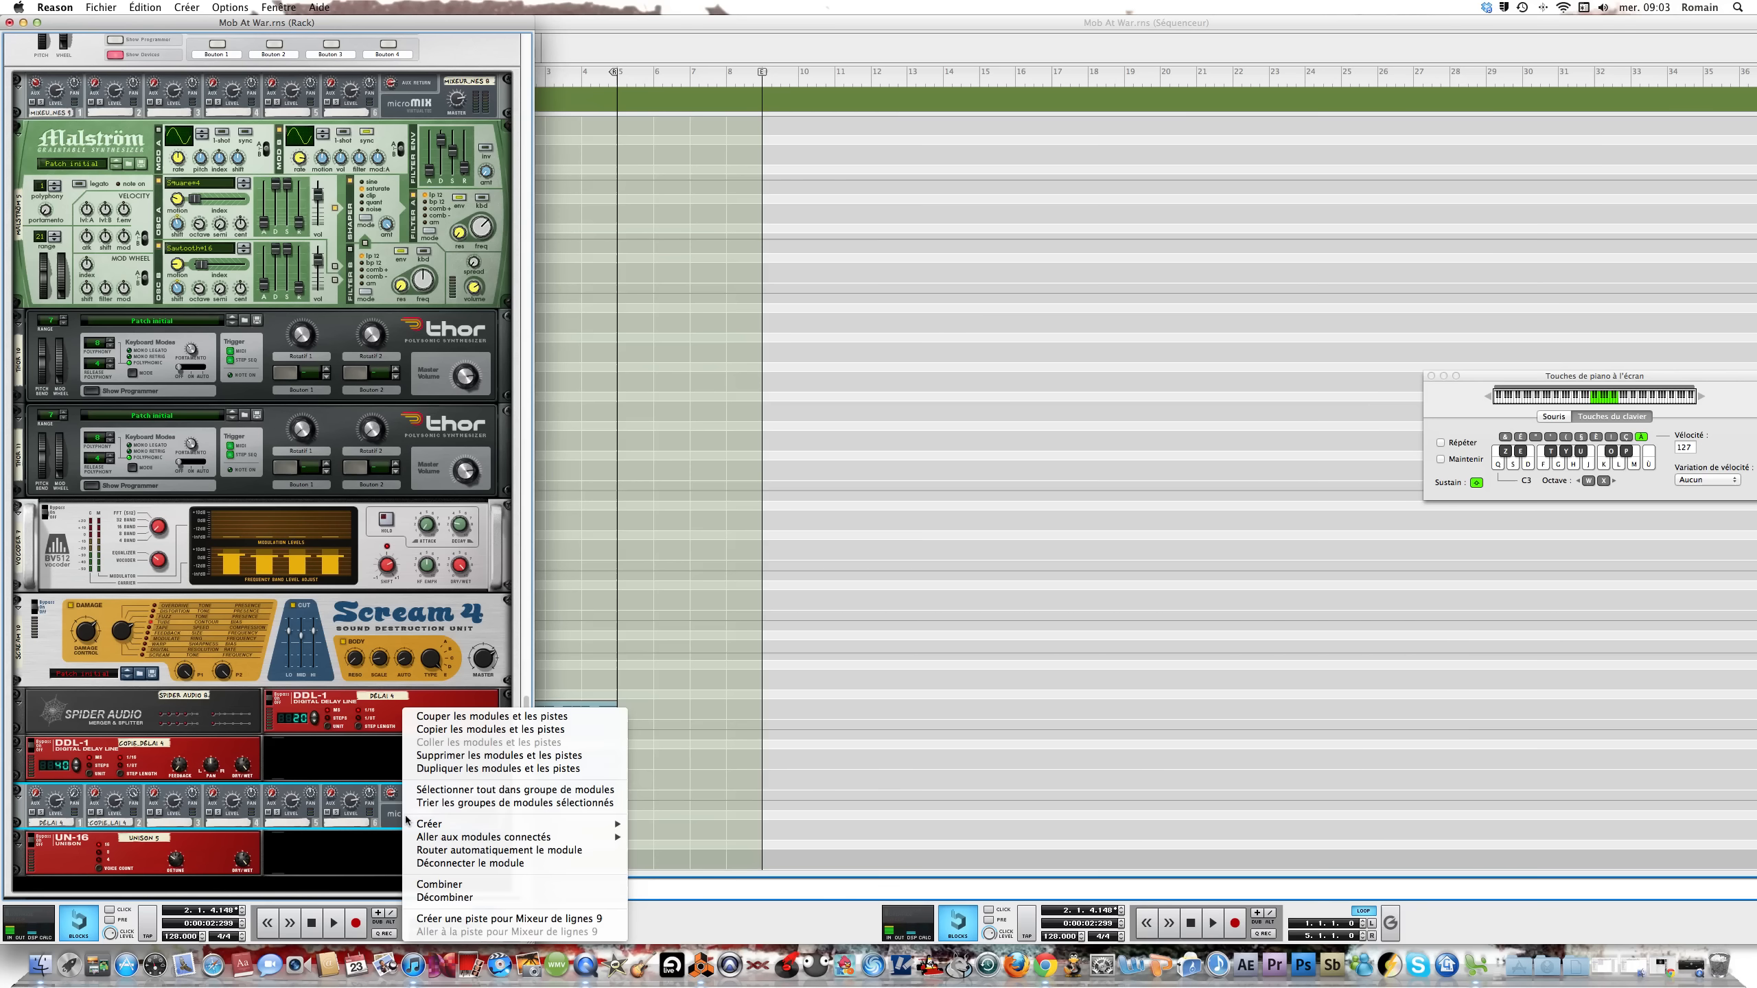
pyautogui.moveTo(415, 823)
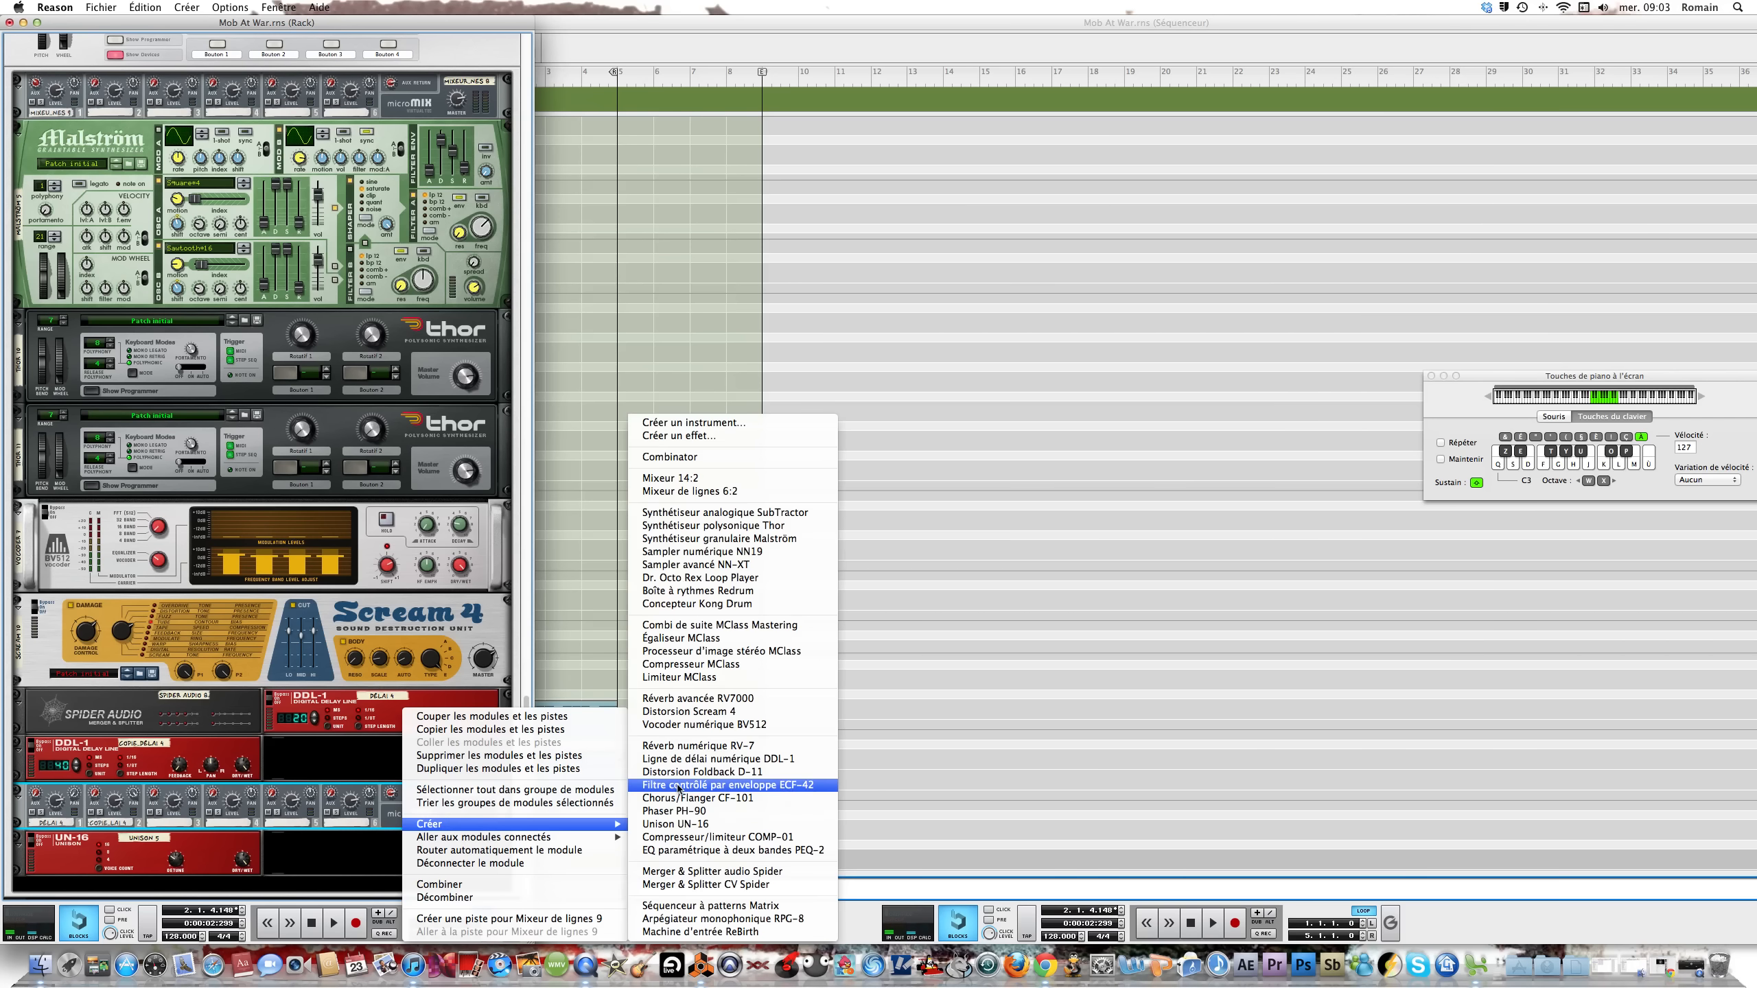
pyautogui.click(706, 656)
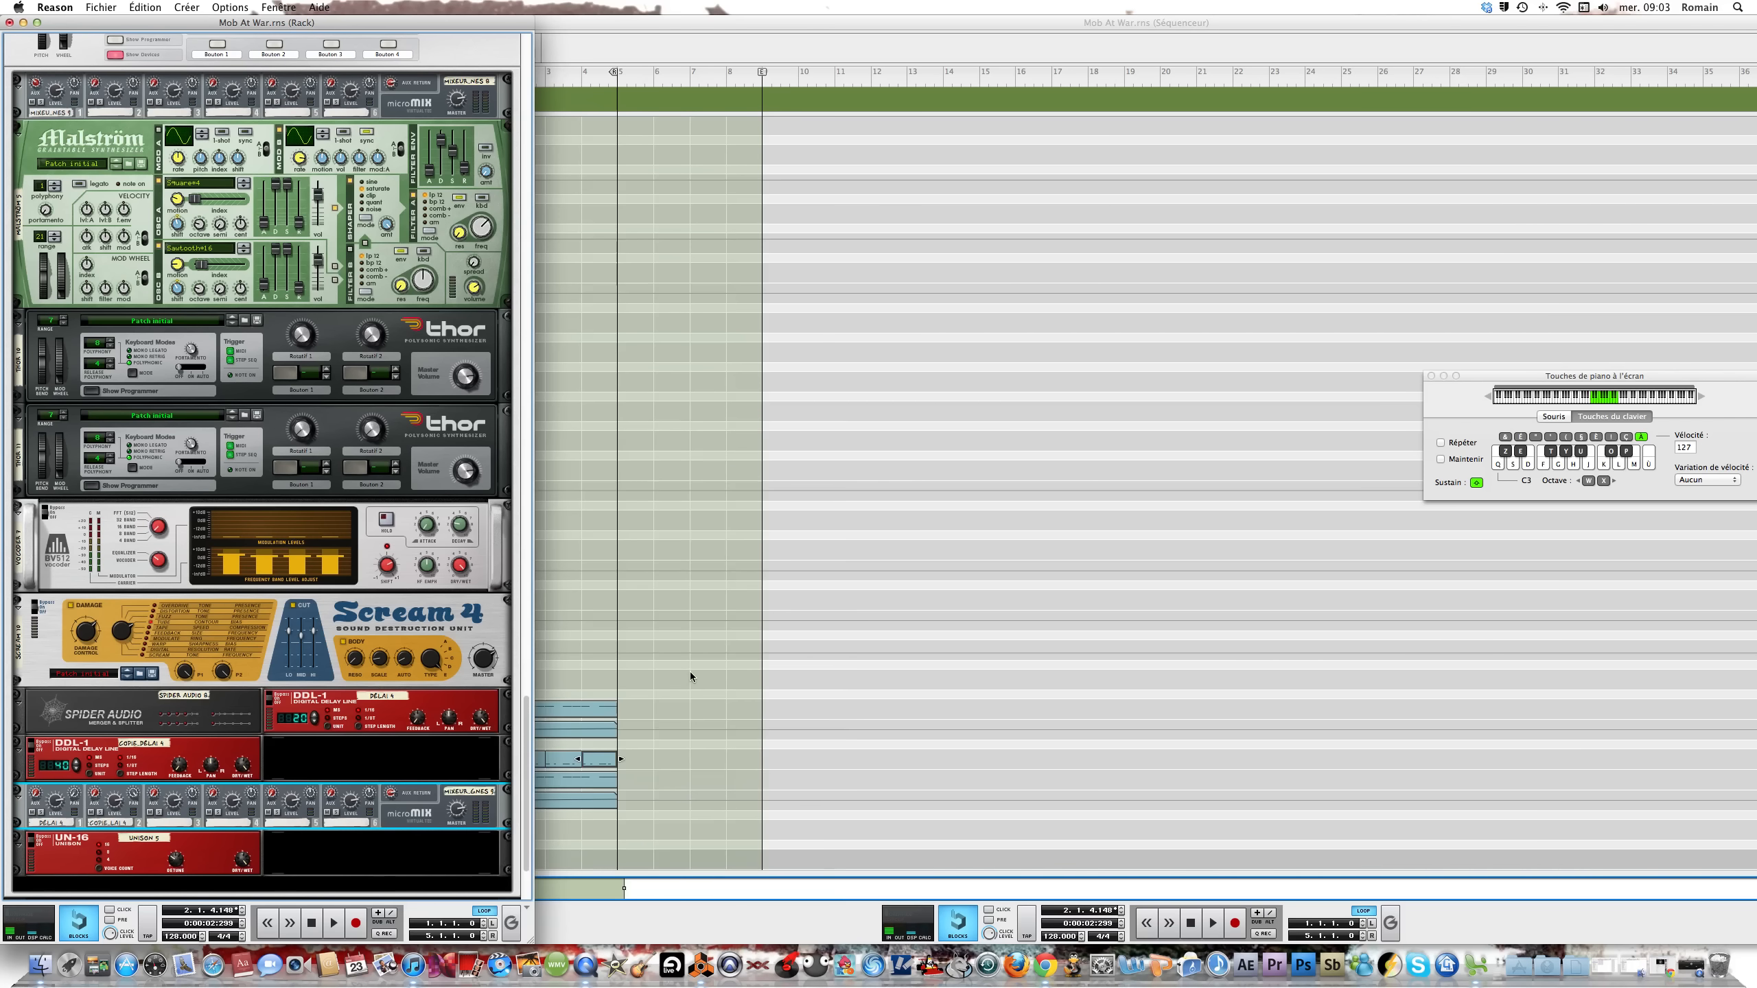
# Route the Stereo Imager's output into channel 1 of the line mixer above the Malström
pyautogui.press('Tab')
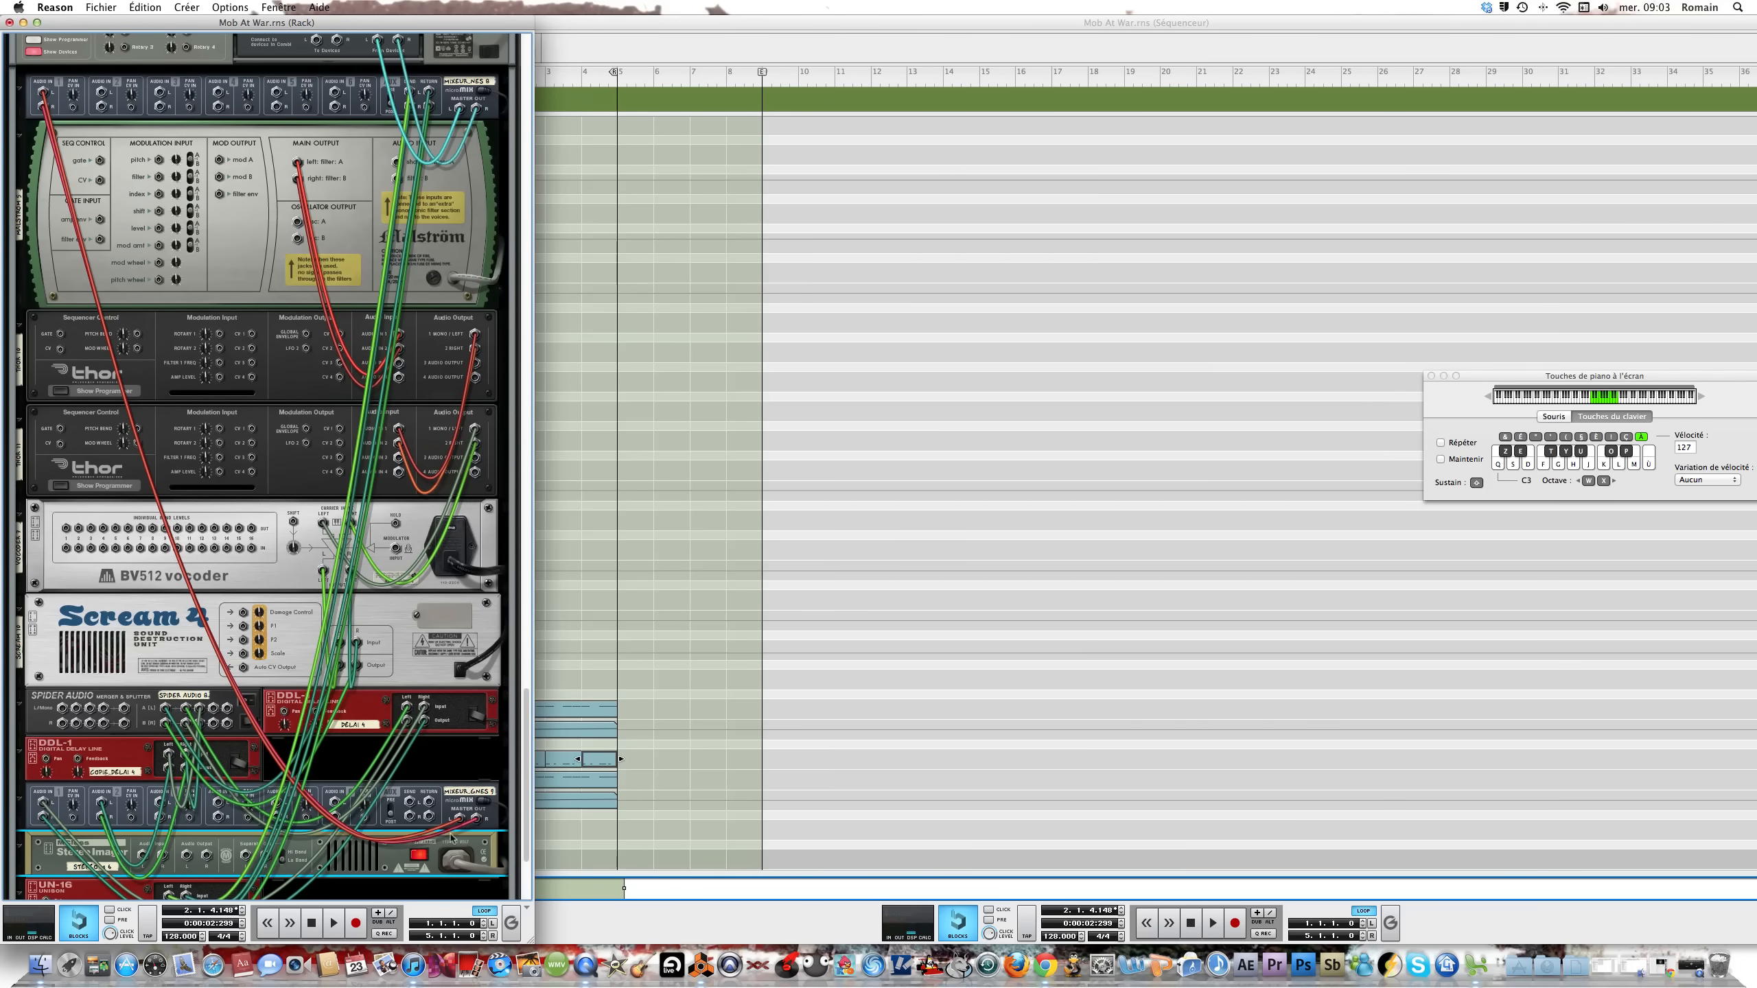
pyautogui.moveTo(449, 827); pyautogui.dragTo(43, 96)
pyautogui.press('Tab')
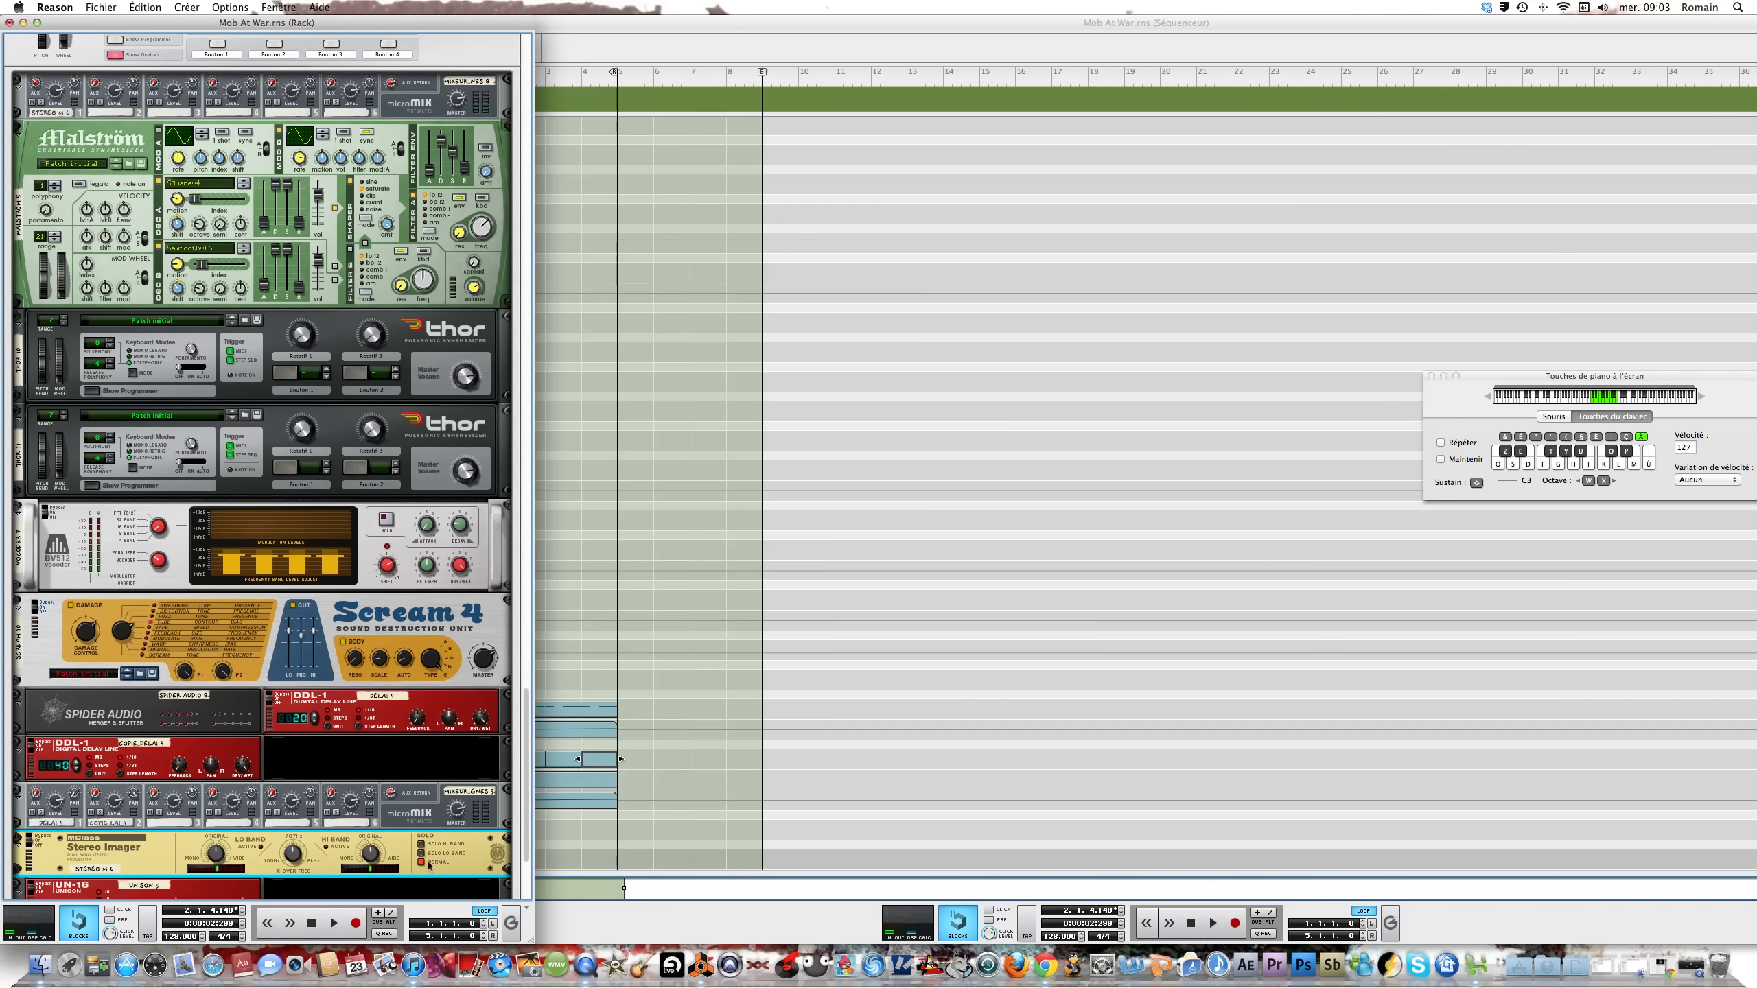
# Adjust the Stereo Imager's high-band width and play test notes to hear the sound
pyautogui.moveTo(292, 860)
pyautogui.scroll(-3, 291, 858)
pyautogui.moveTo(374, 857)
pyautogui.moveTo(374, 857); pyautogui.dragTo(371, 863)
pyautogui.scroll(-1, 371, 864)
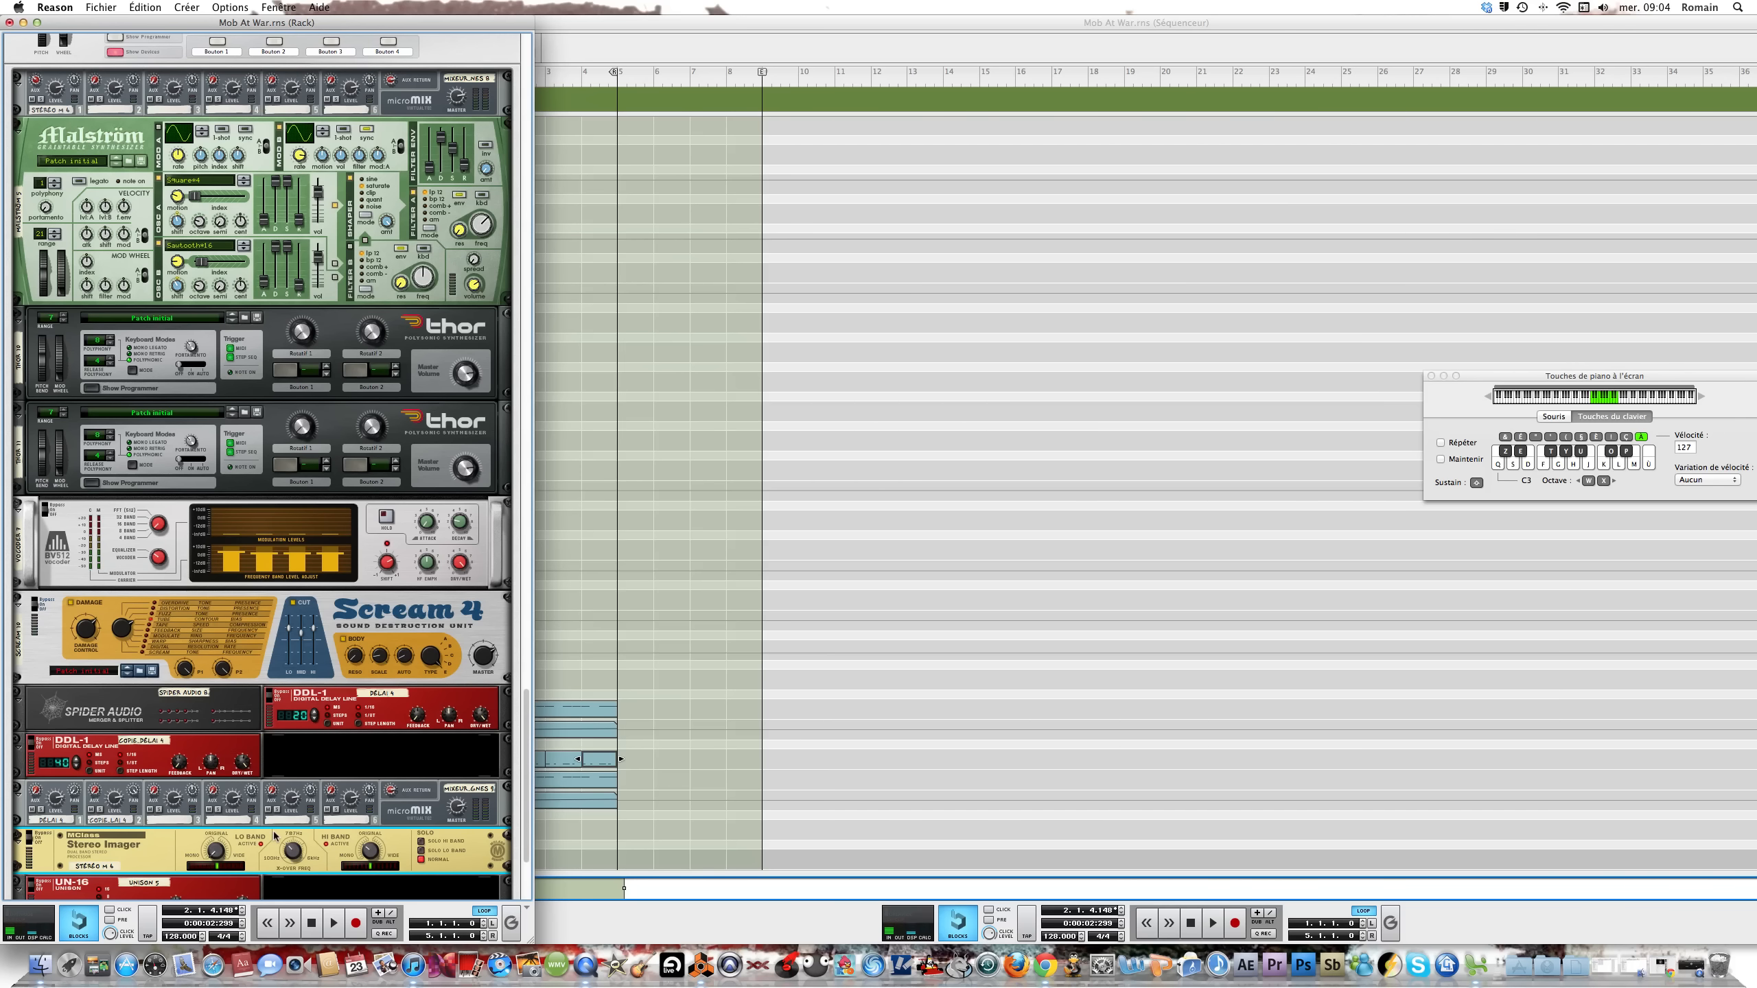
pyautogui.press('q')
pyautogui.press('q')
# Add an MClass Equalizer (Égaliseur MClass) after the Stereo Imager
pyautogui.scroll(-3, 423, 863)
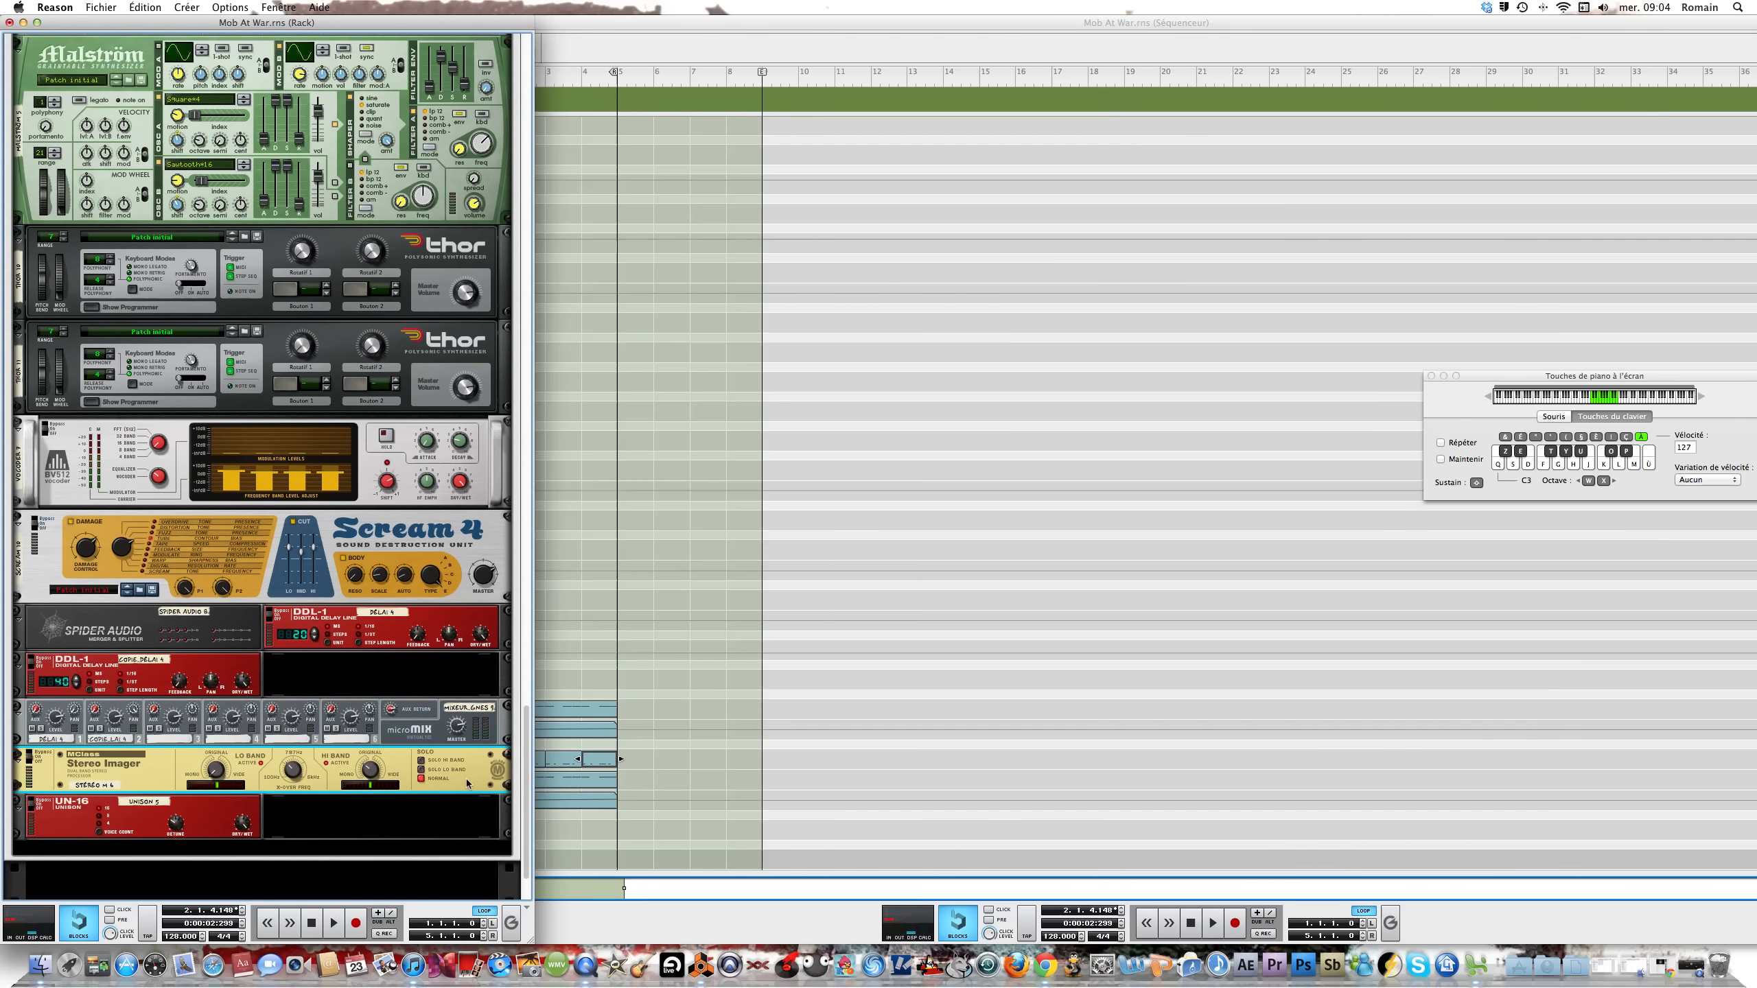
pyautogui.rightClick(468, 784)
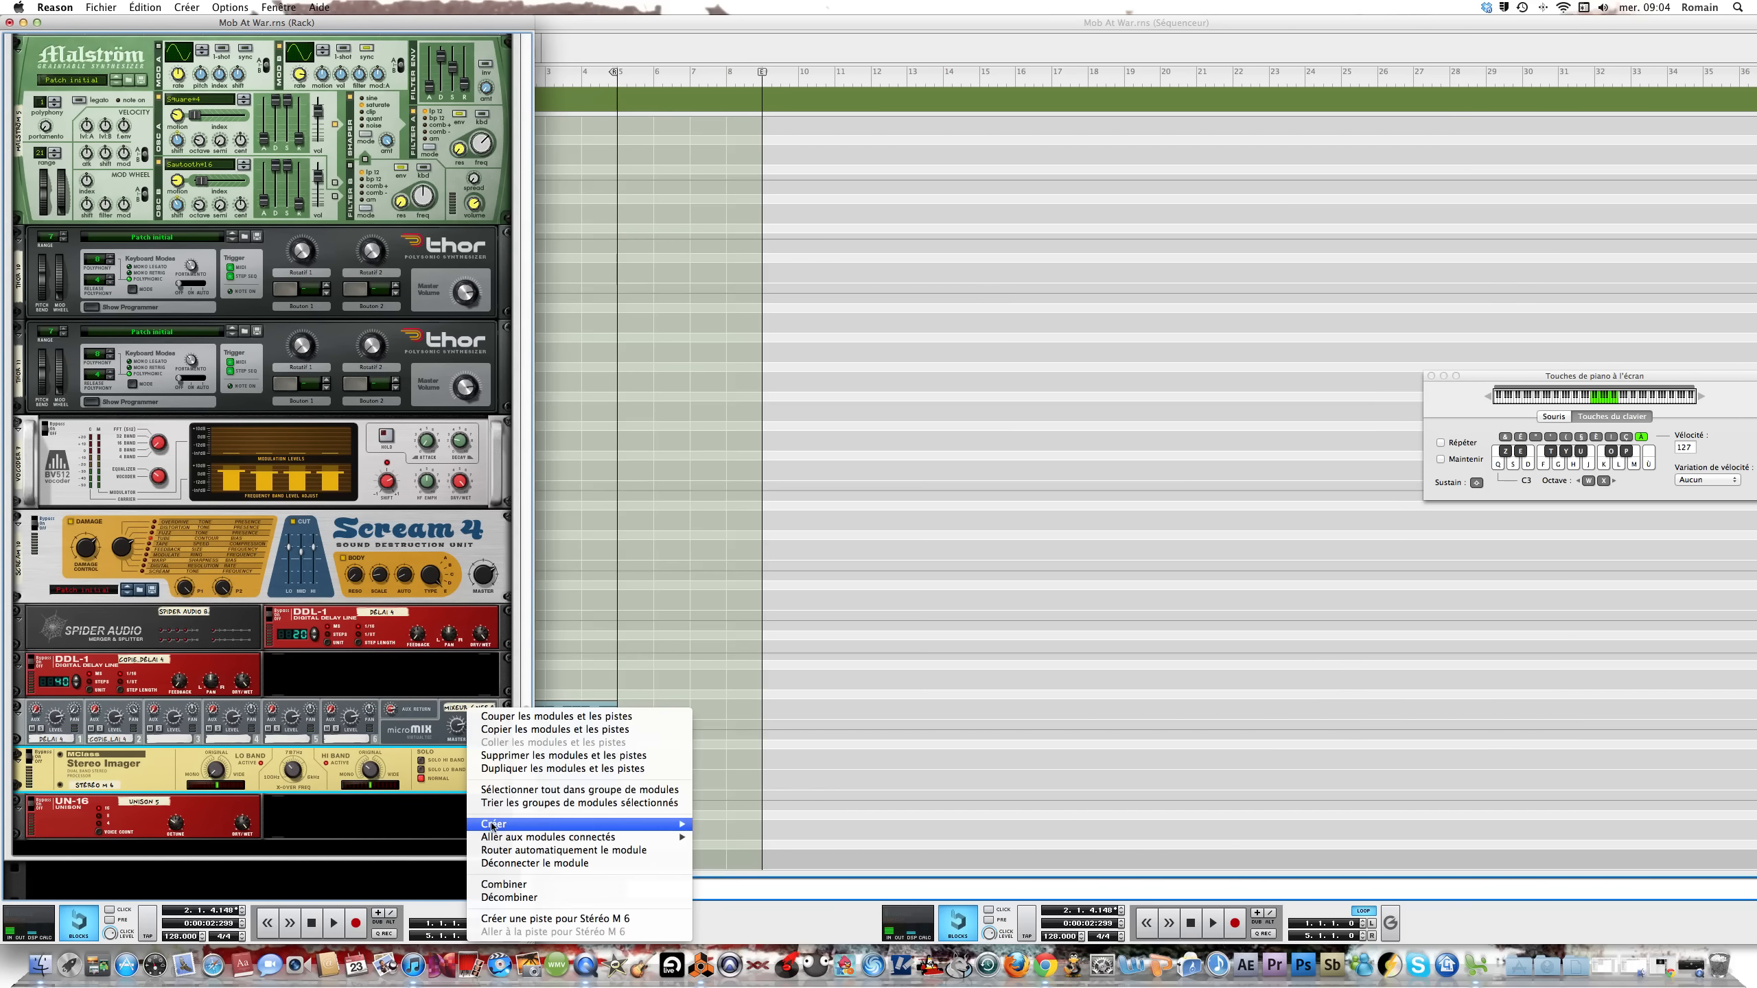
pyautogui.moveTo(526, 824)
pyautogui.click(761, 639)
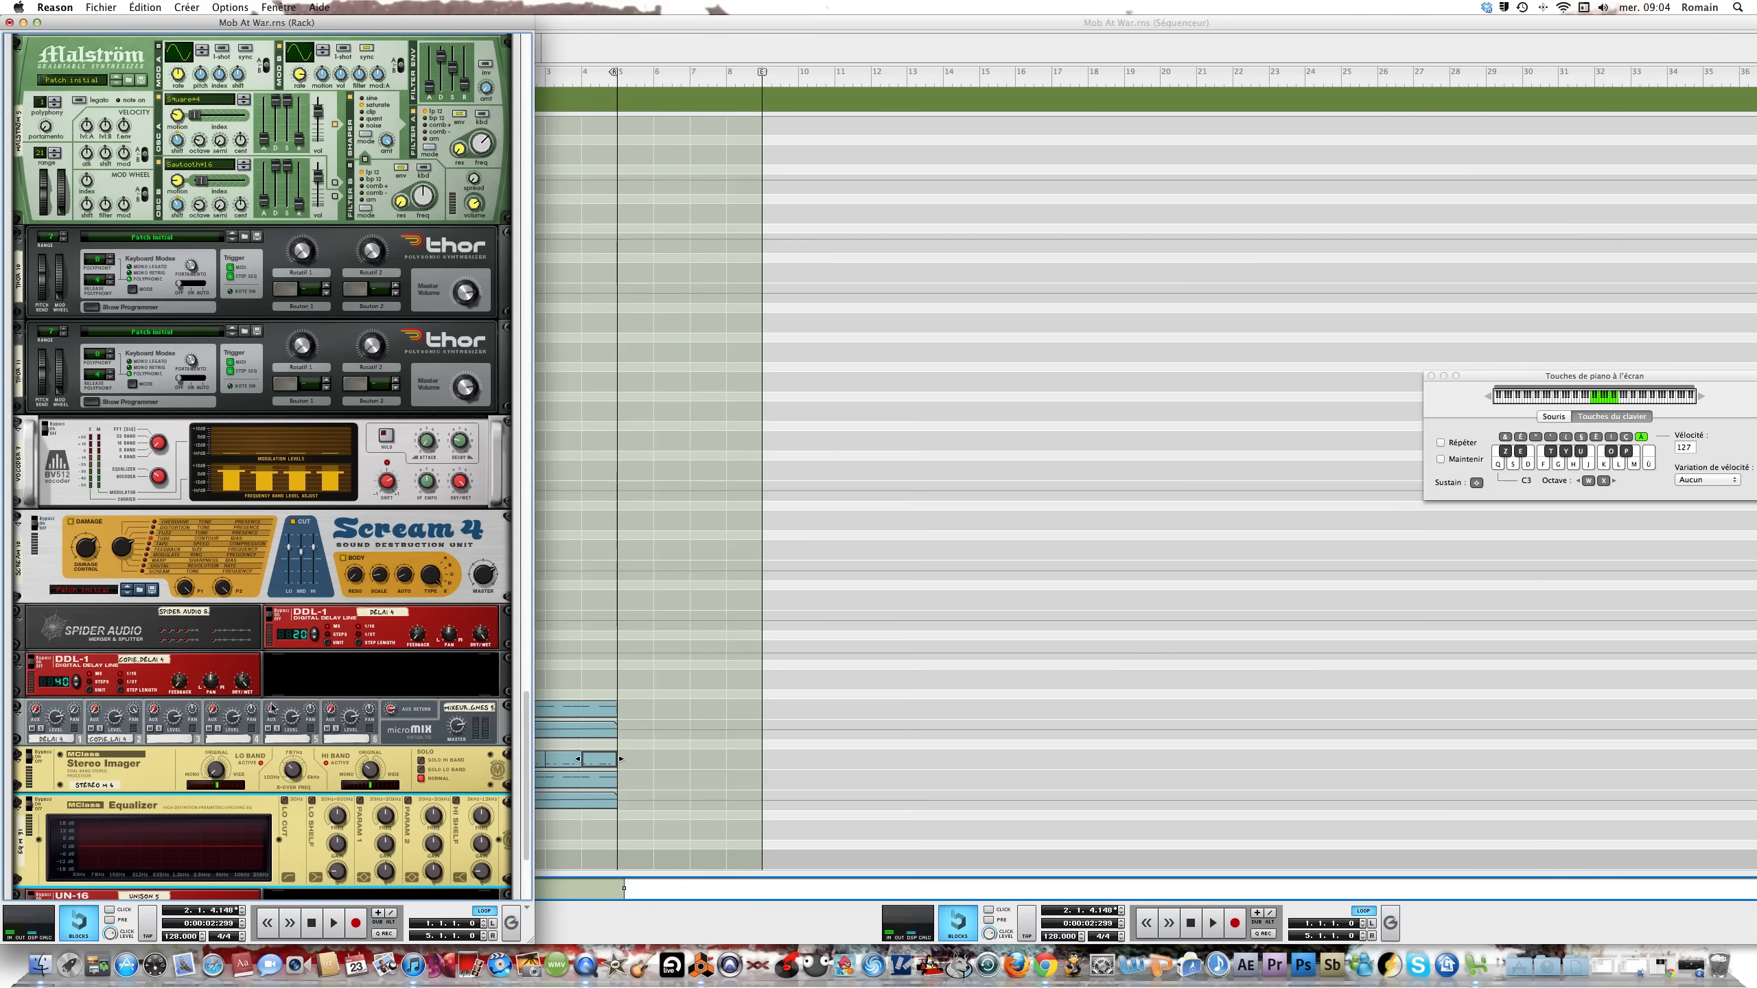
# Enable the Equalizer's low cut, low shelf and both parametric bands, and adjust the parametric 2 band
pyautogui.click(284, 801)
pyautogui.click(312, 801)
pyautogui.click(362, 801)
pyautogui.click(409, 802)
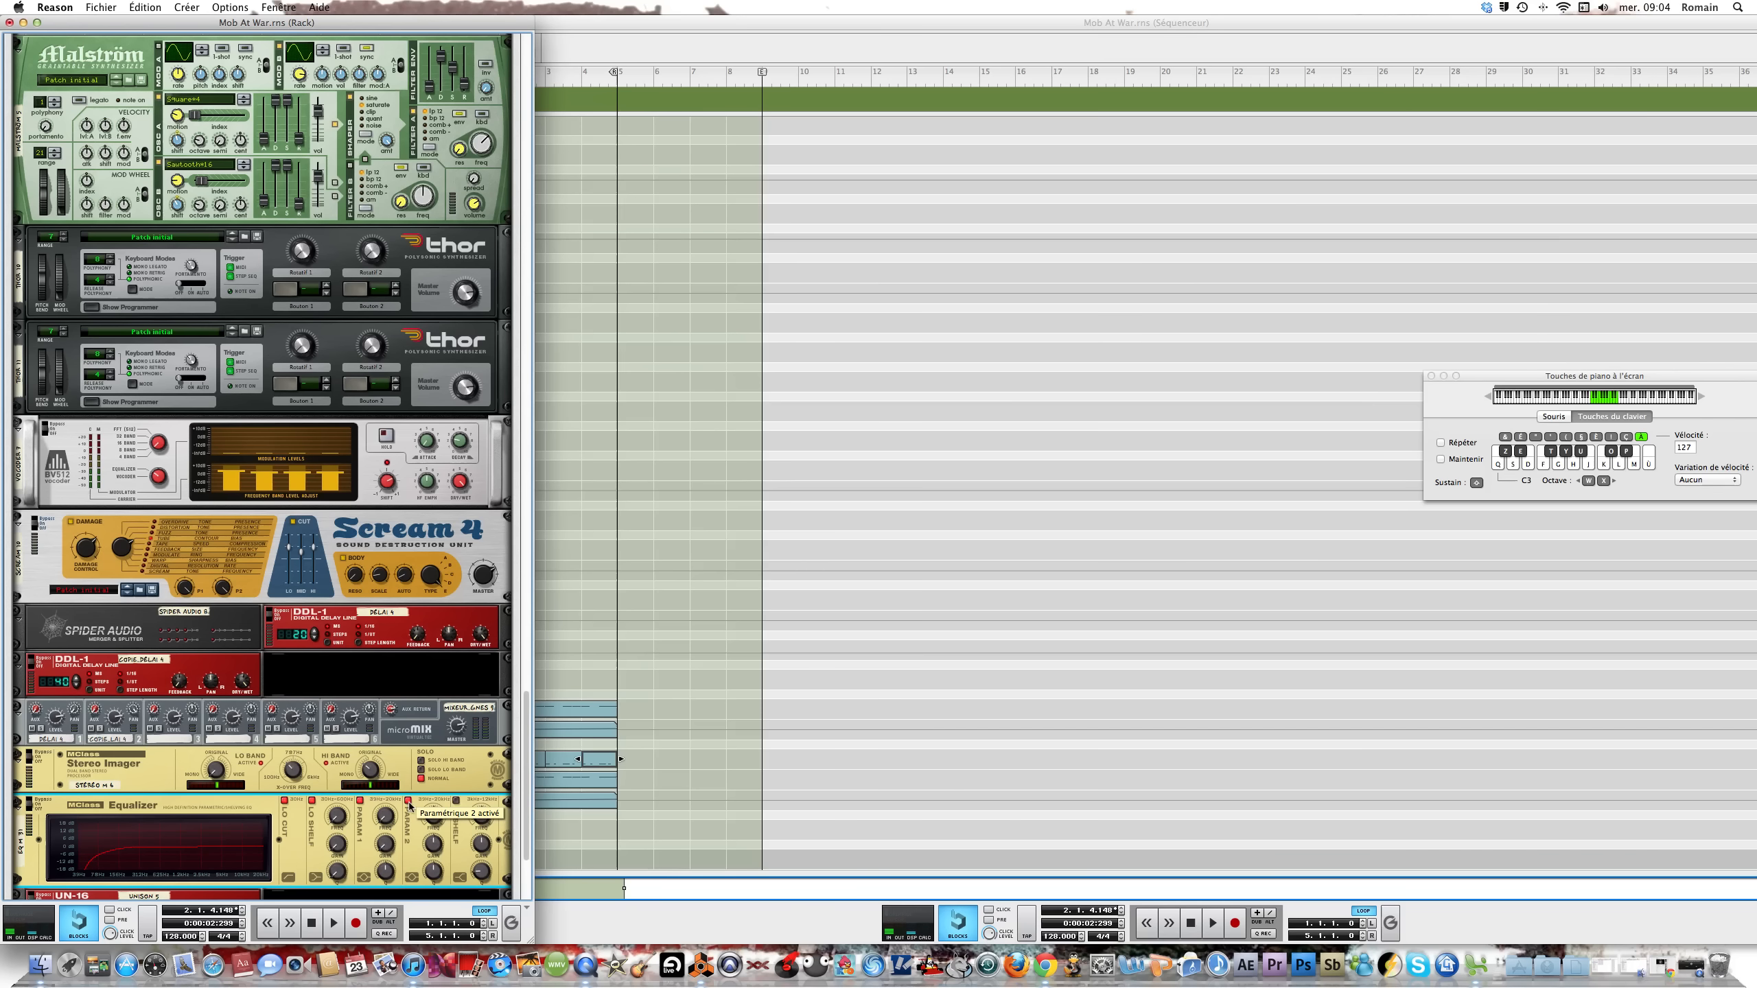
pyautogui.moveTo(435, 825); pyautogui.dragTo(434, 838)
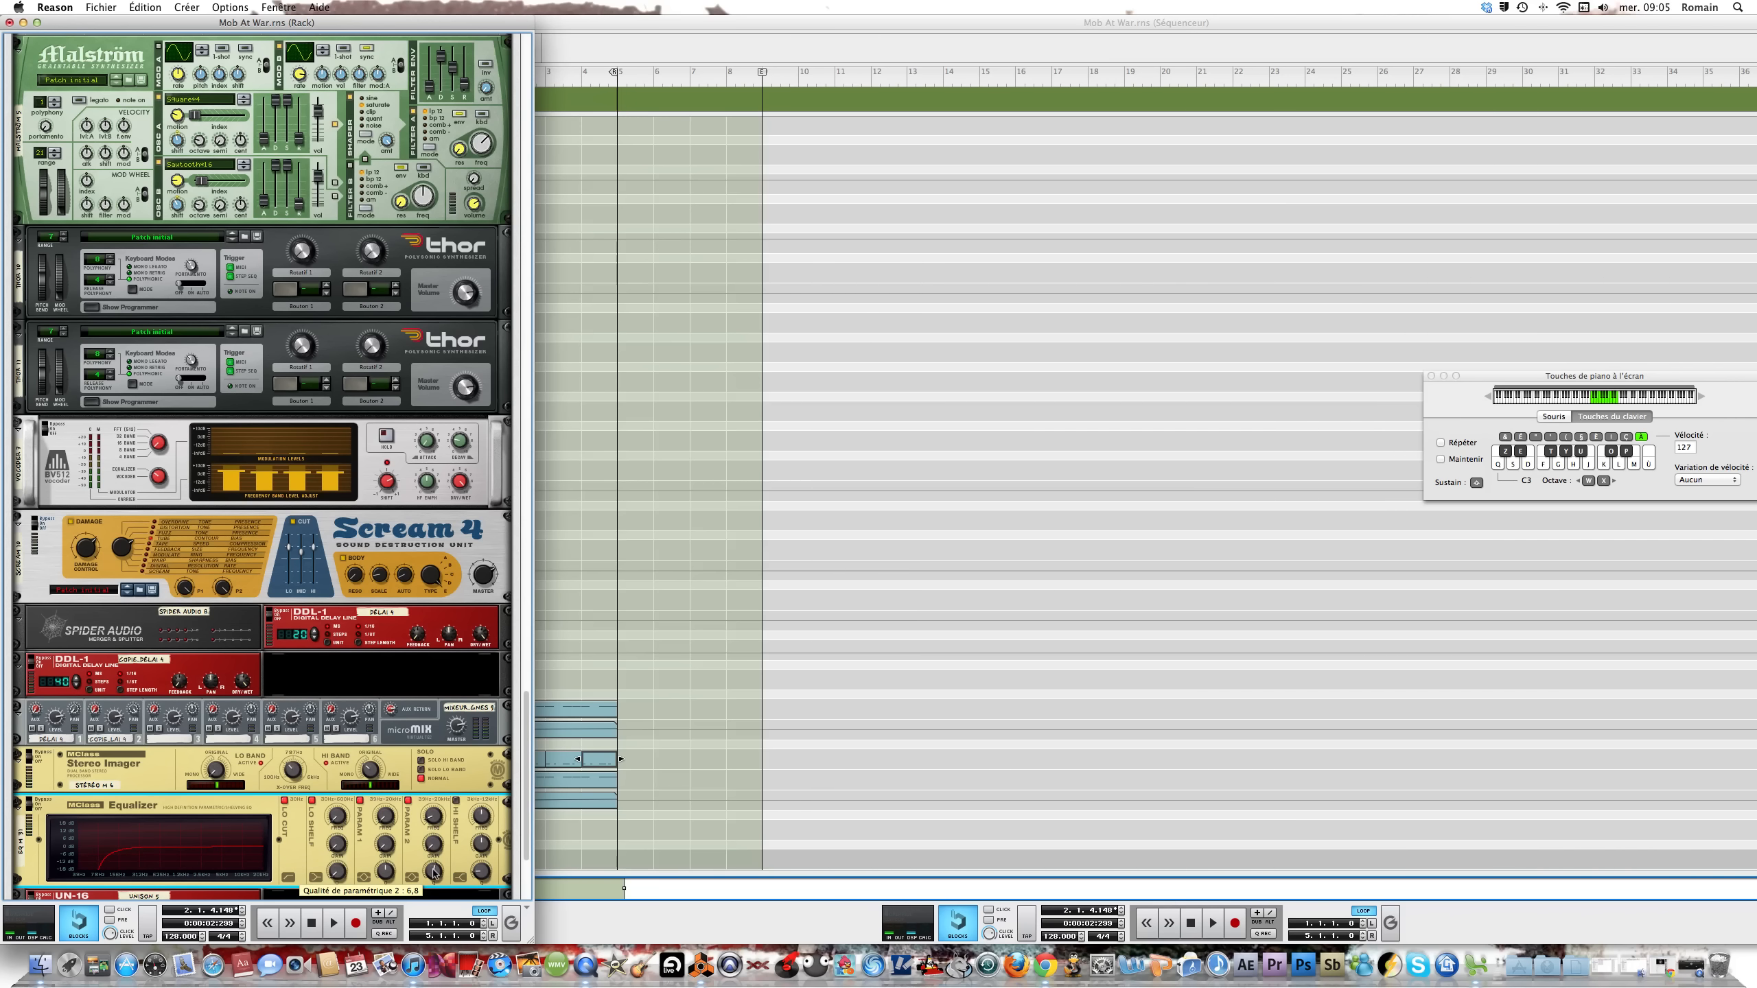
# Add a second MClass Equalizer directly after the first one
pyautogui.scroll(-5, 250, 833)
pyautogui.scroll(-1, 250, 833)
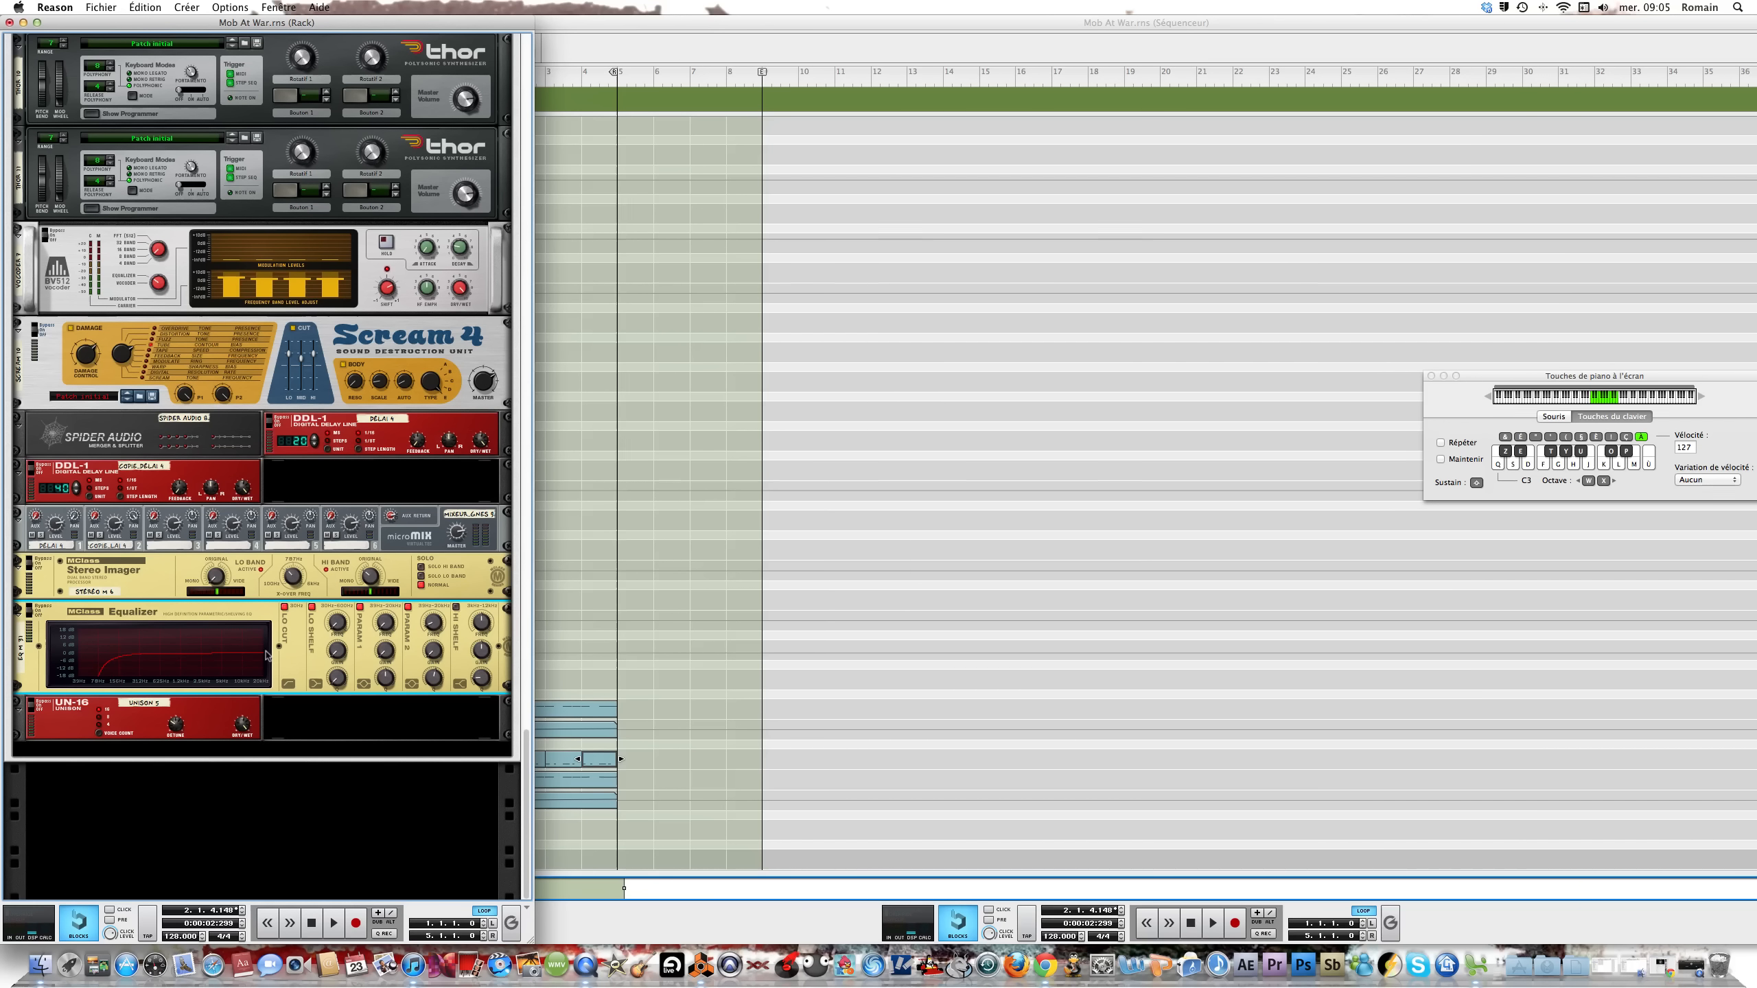
pyautogui.rightClick(298, 660)
pyautogui.moveTo(359, 770)
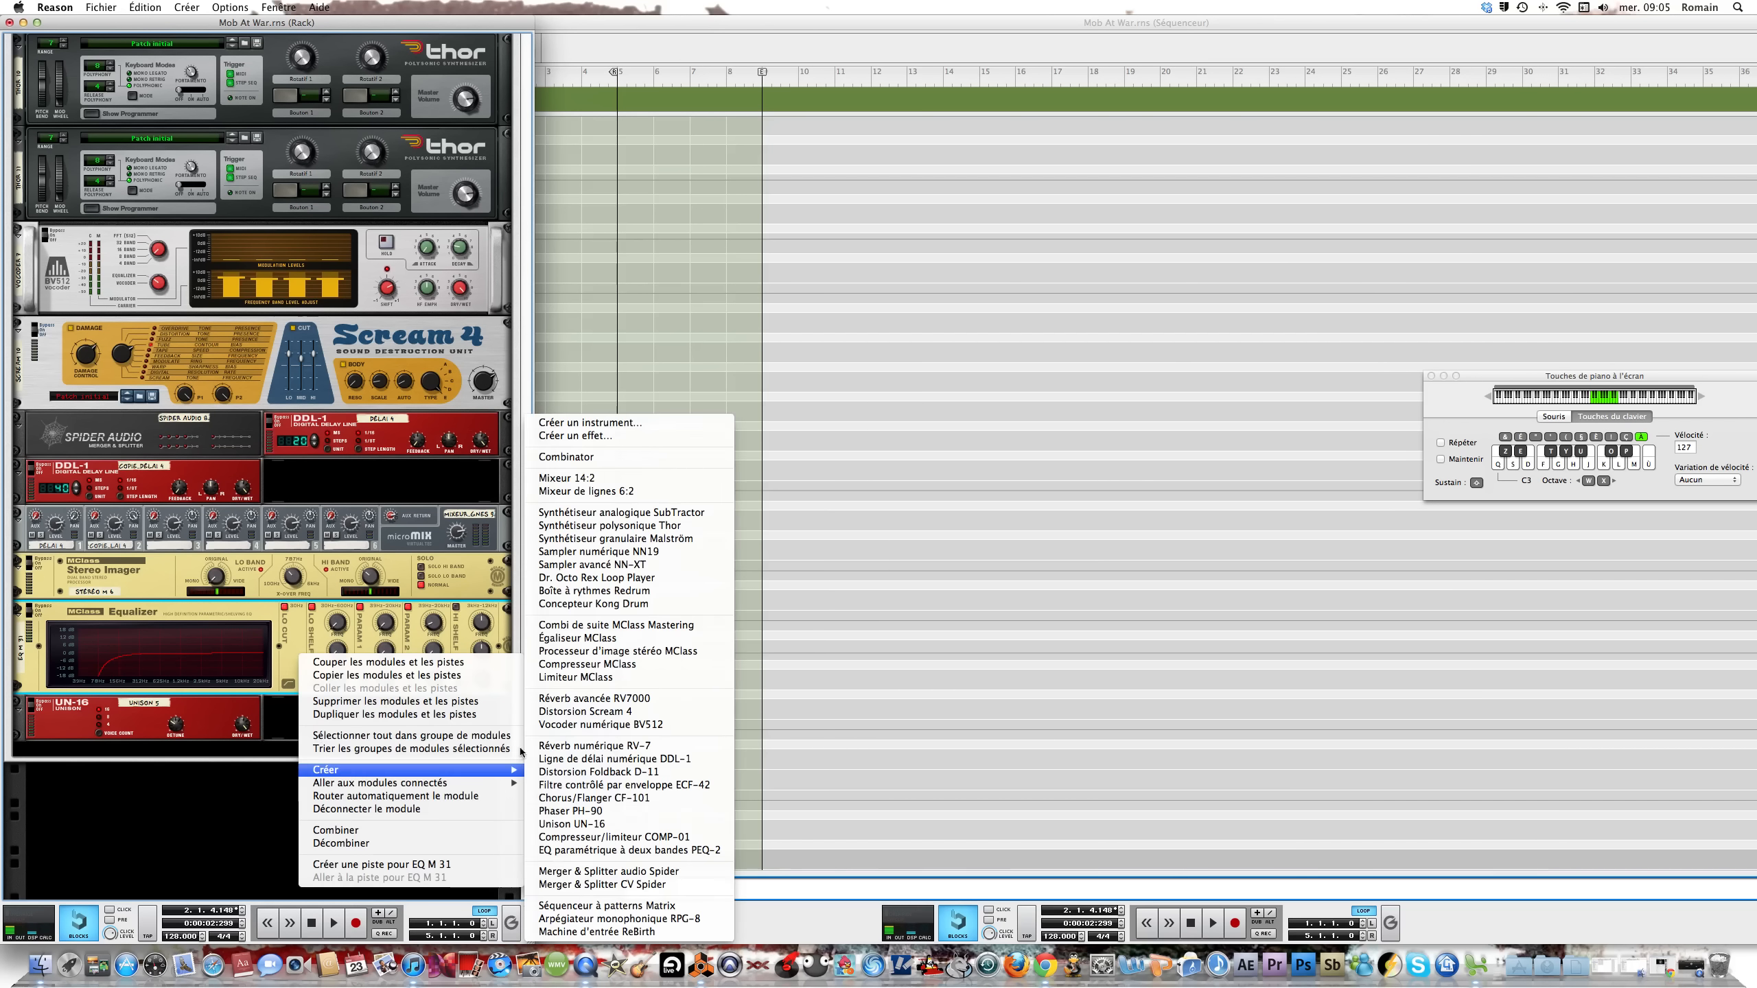
pyautogui.click(574, 638)
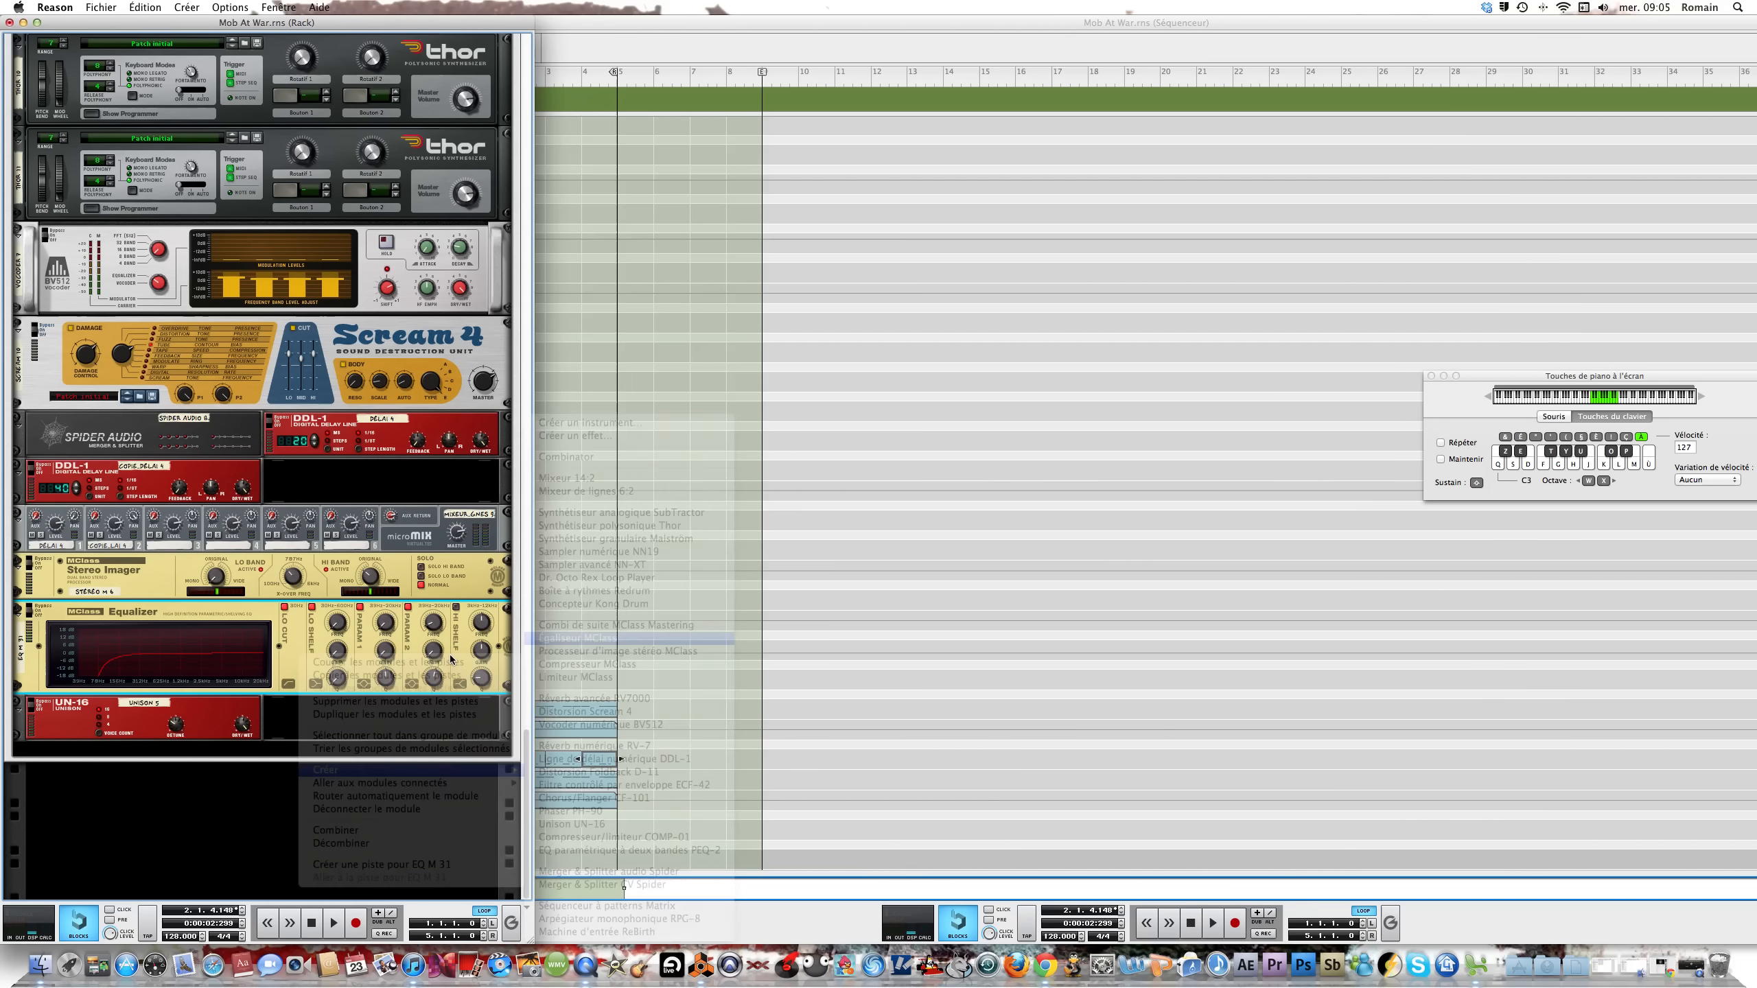
# Enable the second Equalizer's low cut and low shelf, and adjust the low shelf's gain and quality
pyautogui.click(284, 702)
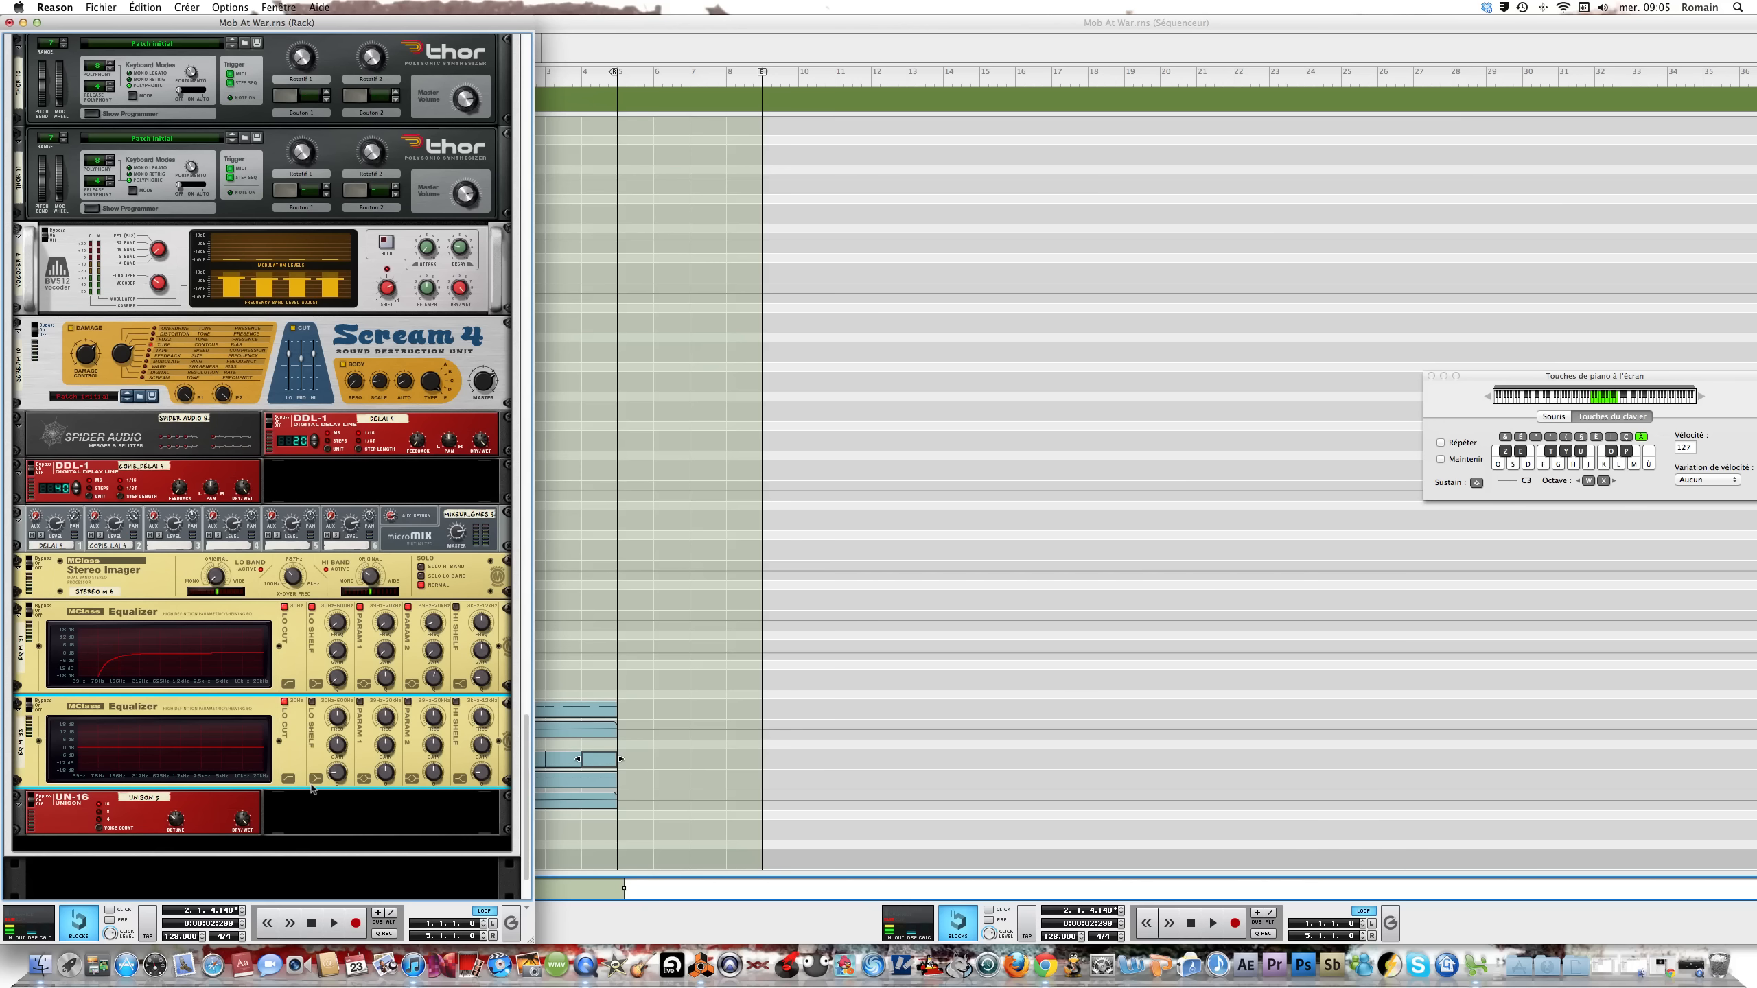
pyautogui.click(312, 706)
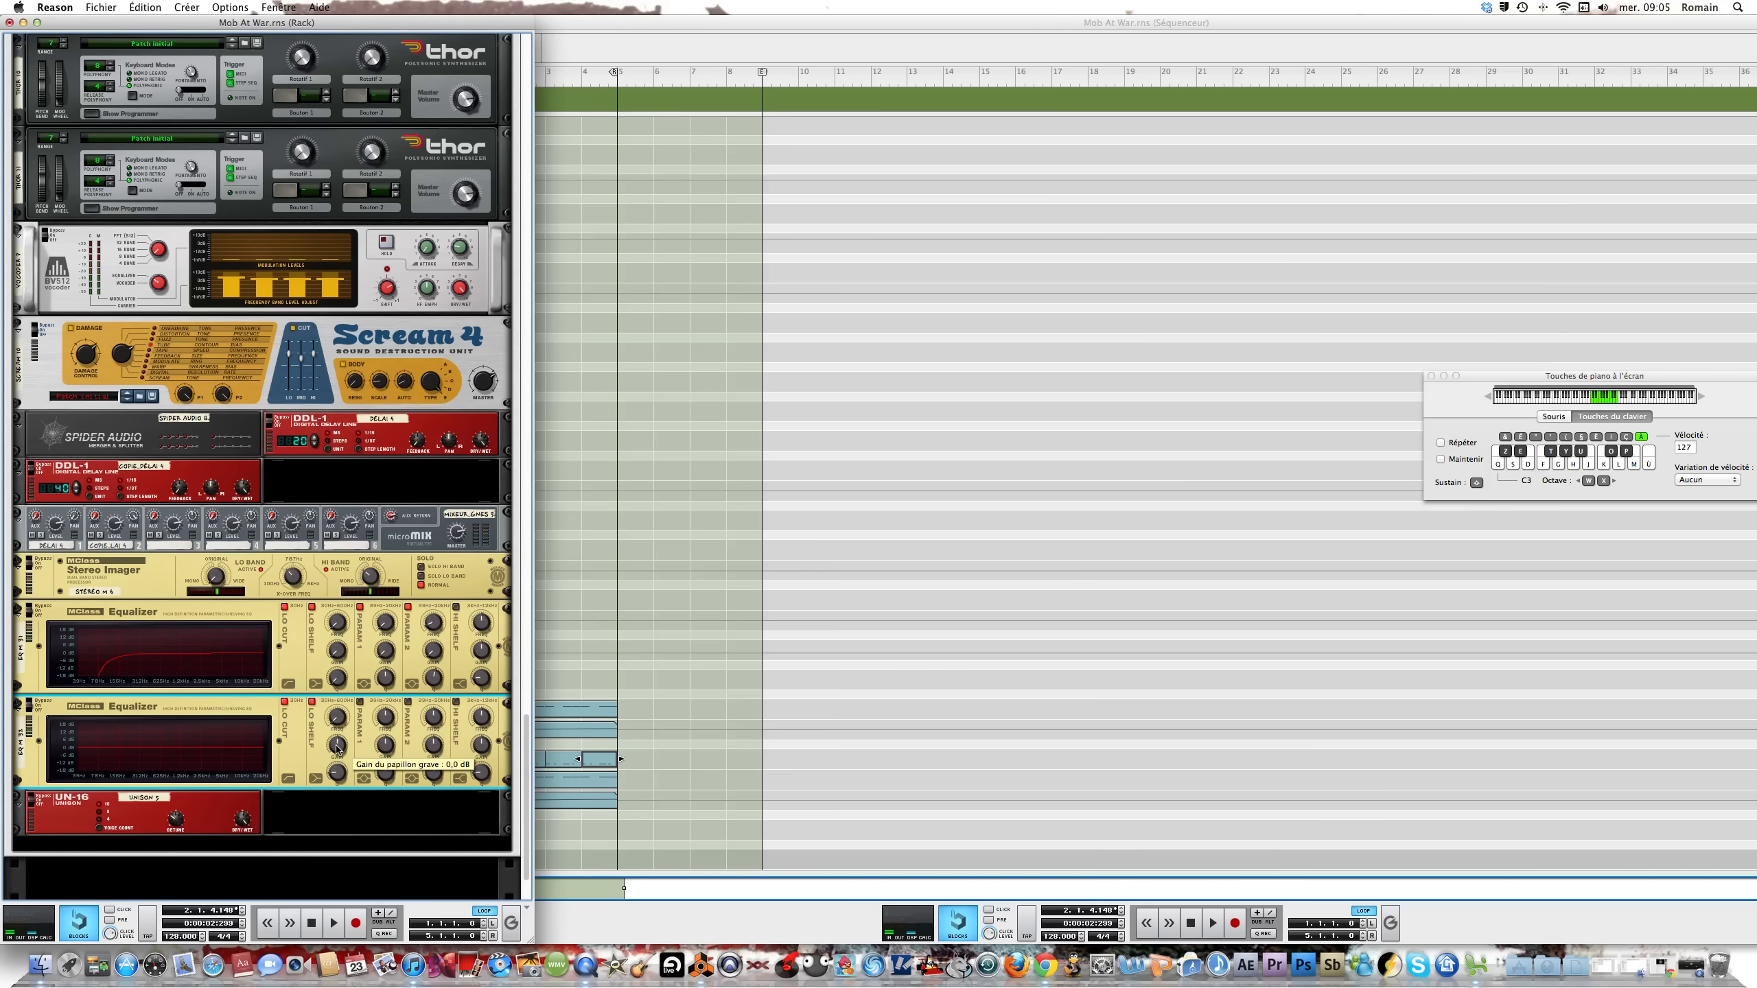
pyautogui.moveTo(337, 750); pyautogui.dragTo(337, 759)
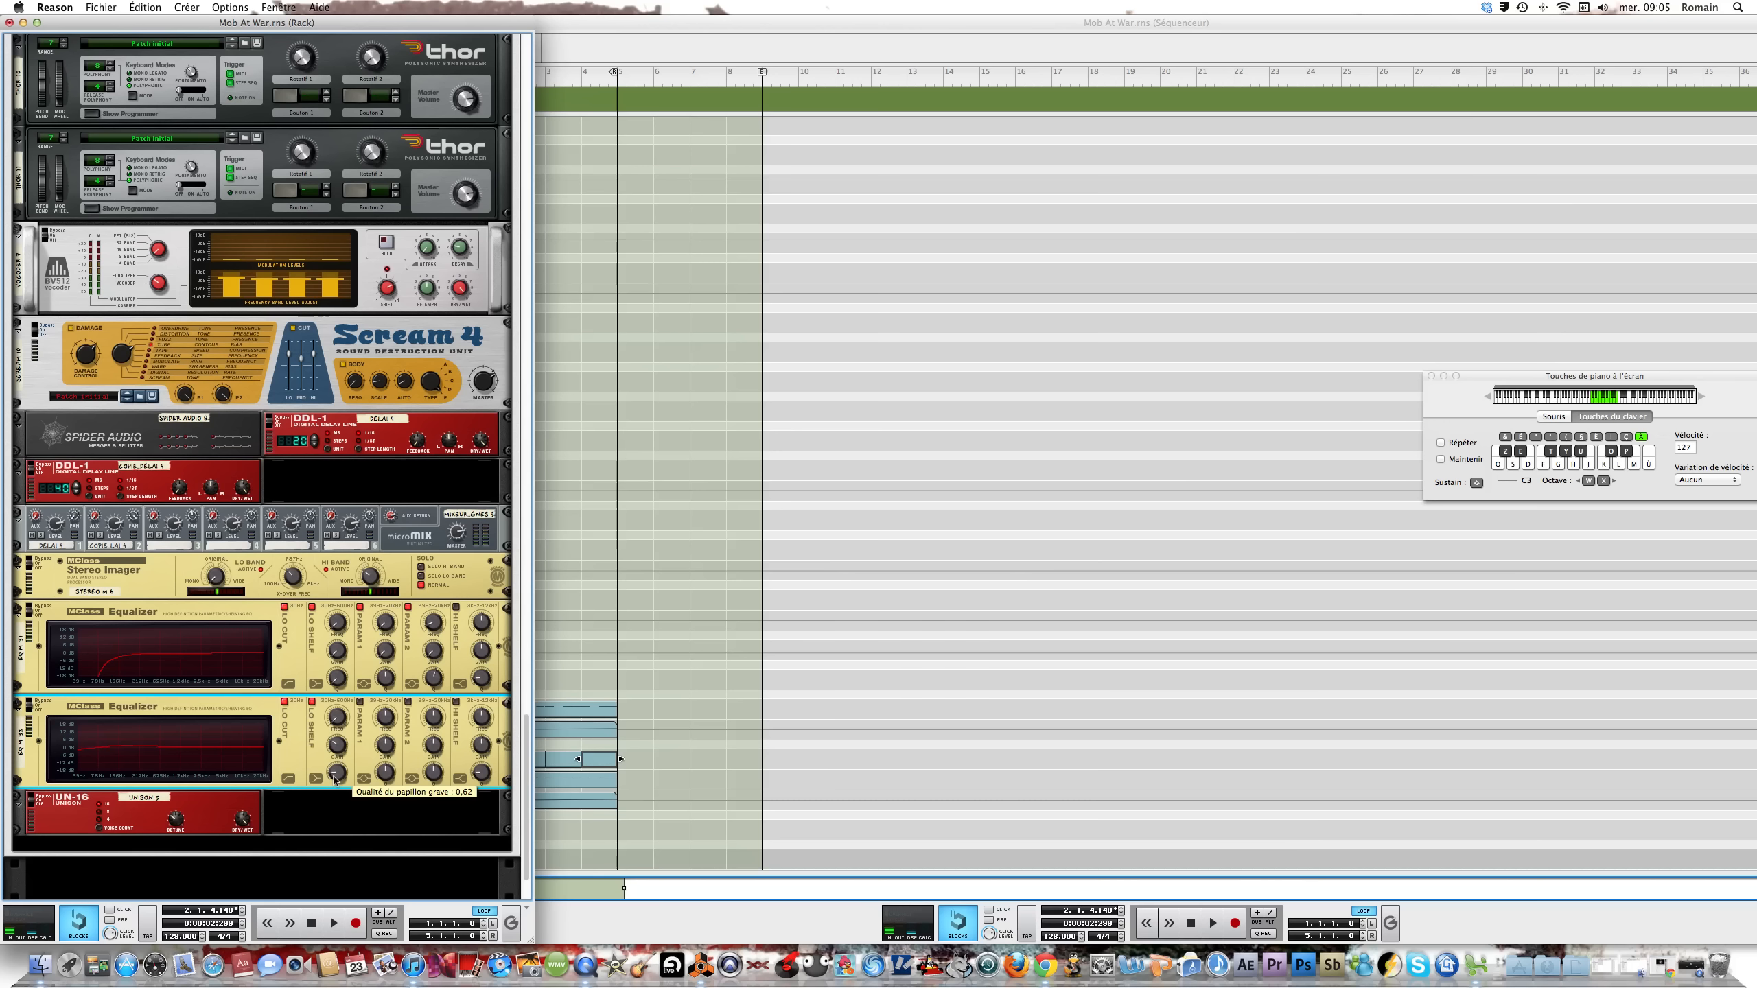
pyautogui.moveTo(336, 777); pyautogui.dragTo(336, 757)
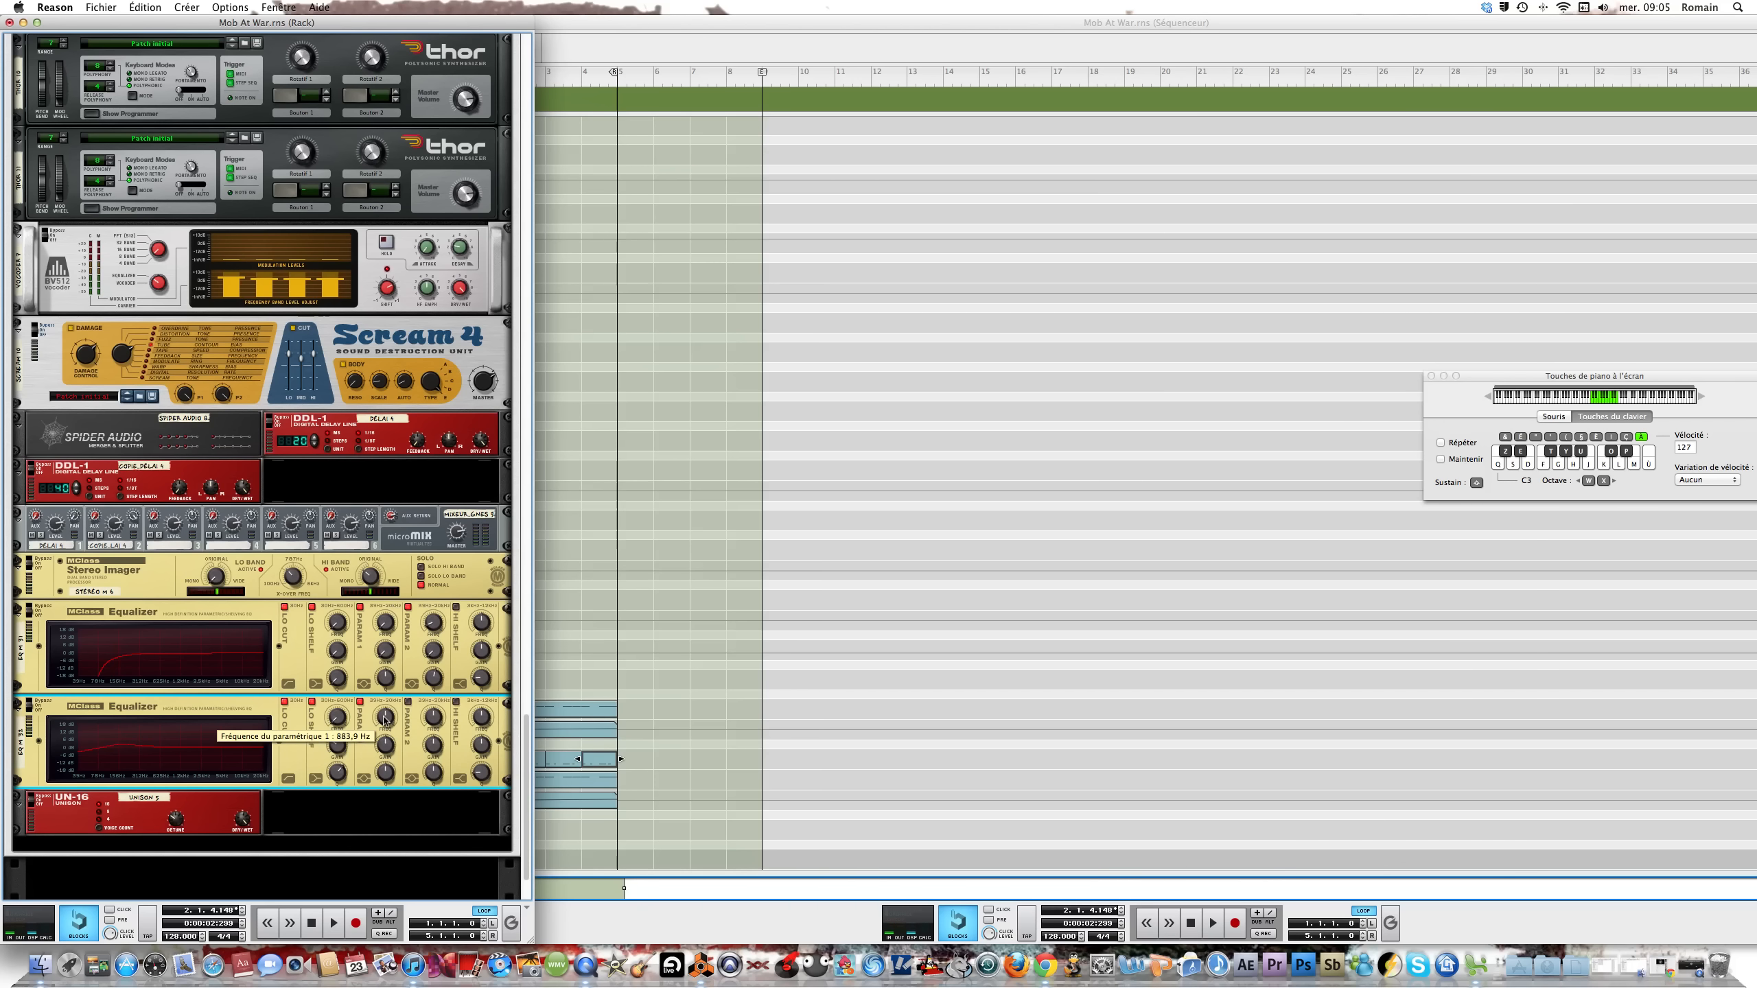
# Adjust the frequency, gain and quality of the second Equalizer's parametric 1 band to make a cut
pyautogui.moveTo(385, 721); pyautogui.dragTo(385, 728)
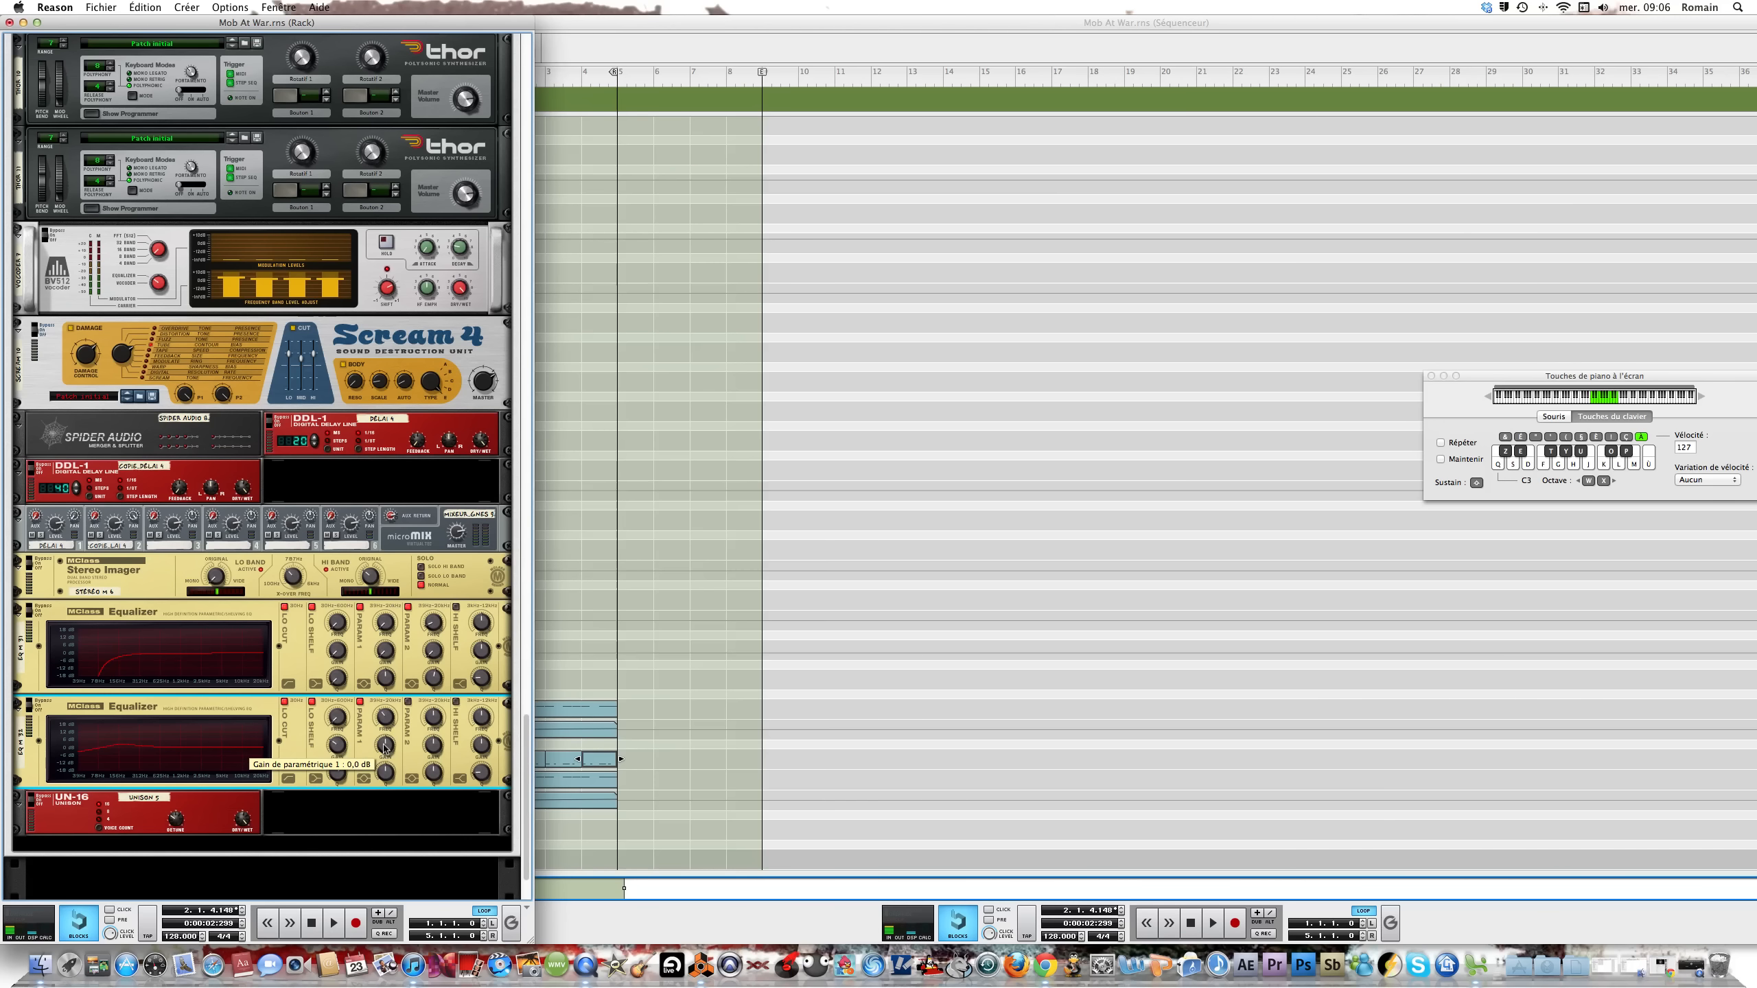
pyautogui.moveTo(384, 748); pyautogui.dragTo(385, 757)
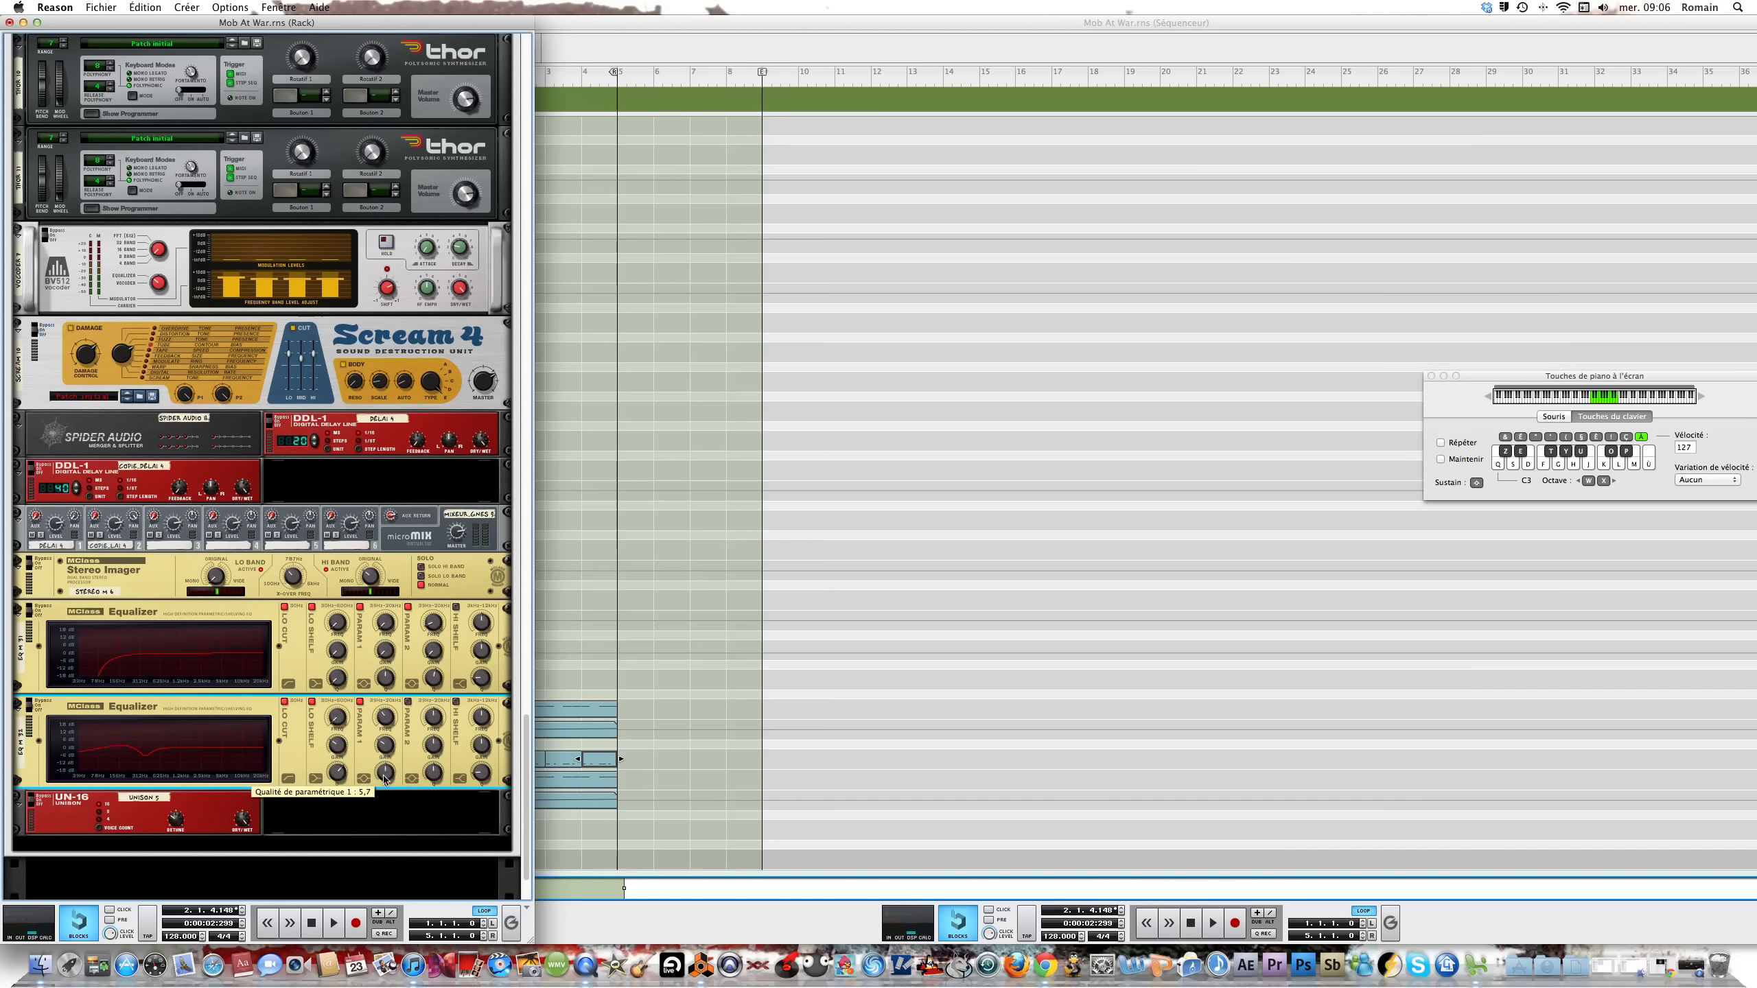
pyautogui.moveTo(385, 778); pyautogui.dragTo(386, 781)
pyautogui.moveTo(385, 782); pyautogui.dragTo(385, 784)
# Shape the second Equalizer's parametric 2 band, adjusting its frequency and quality and setting its gain to about -6.3 dB
pyautogui.moveTo(435, 725); pyautogui.dragTo(434, 721)
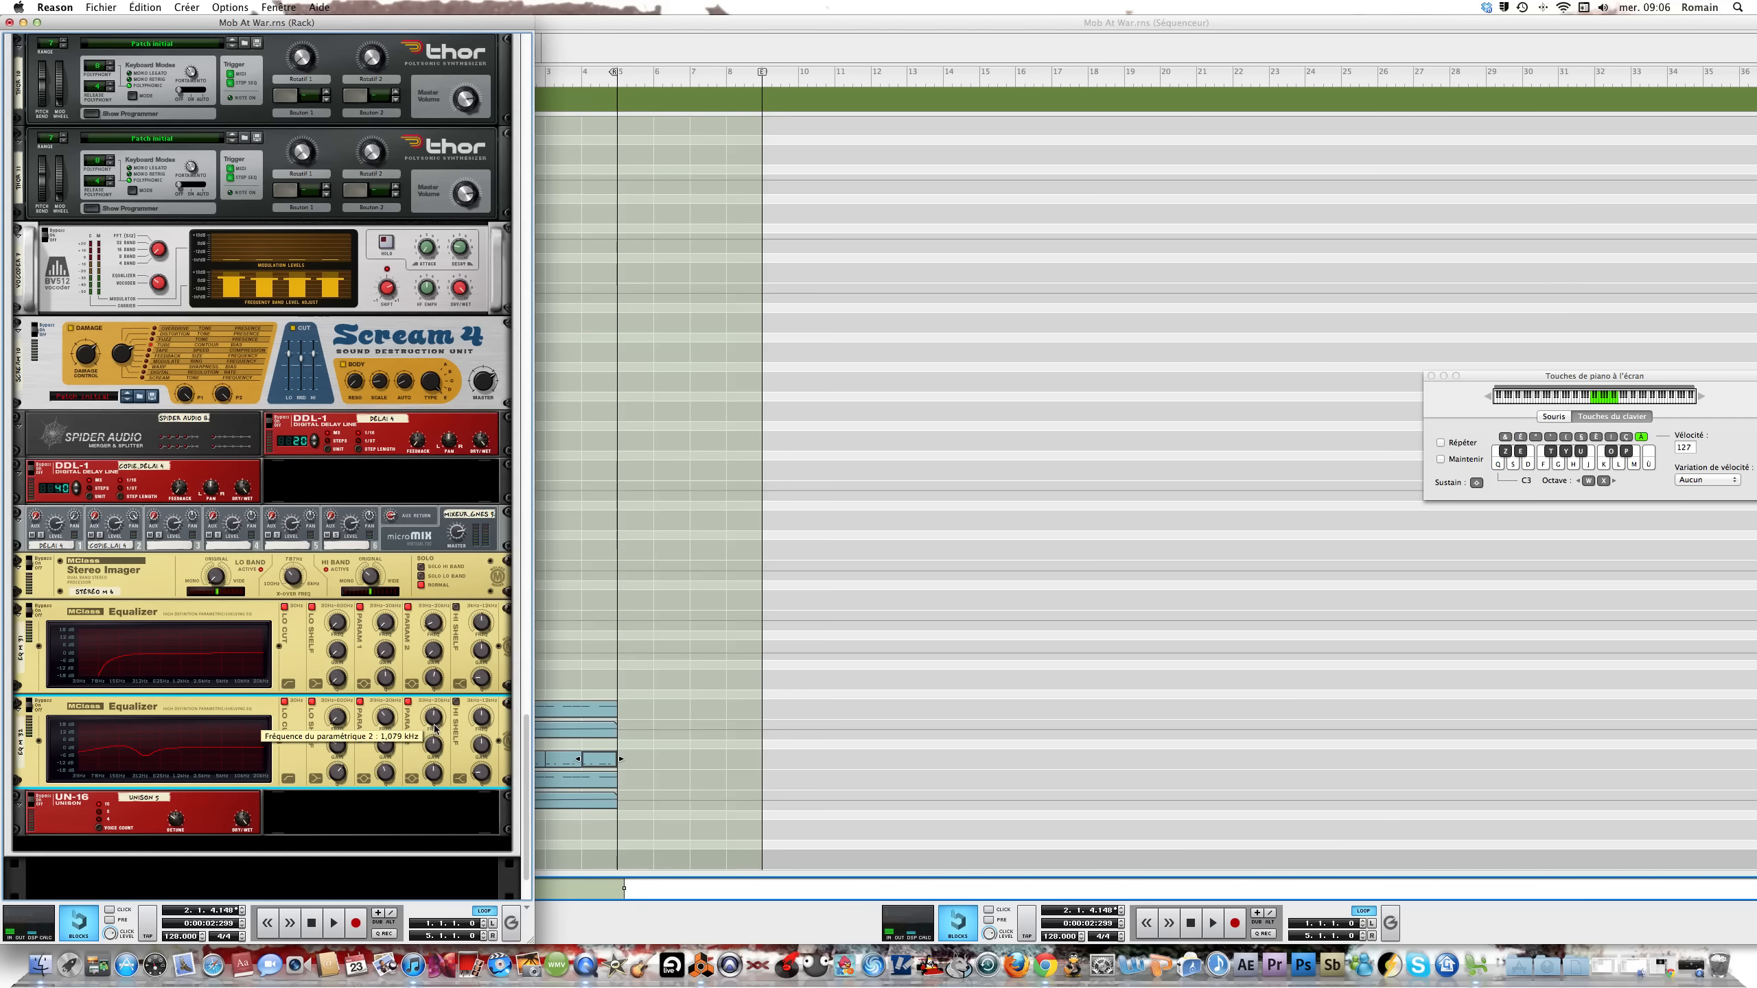
pyautogui.moveTo(436, 746); pyautogui.dragTo(437, 759)
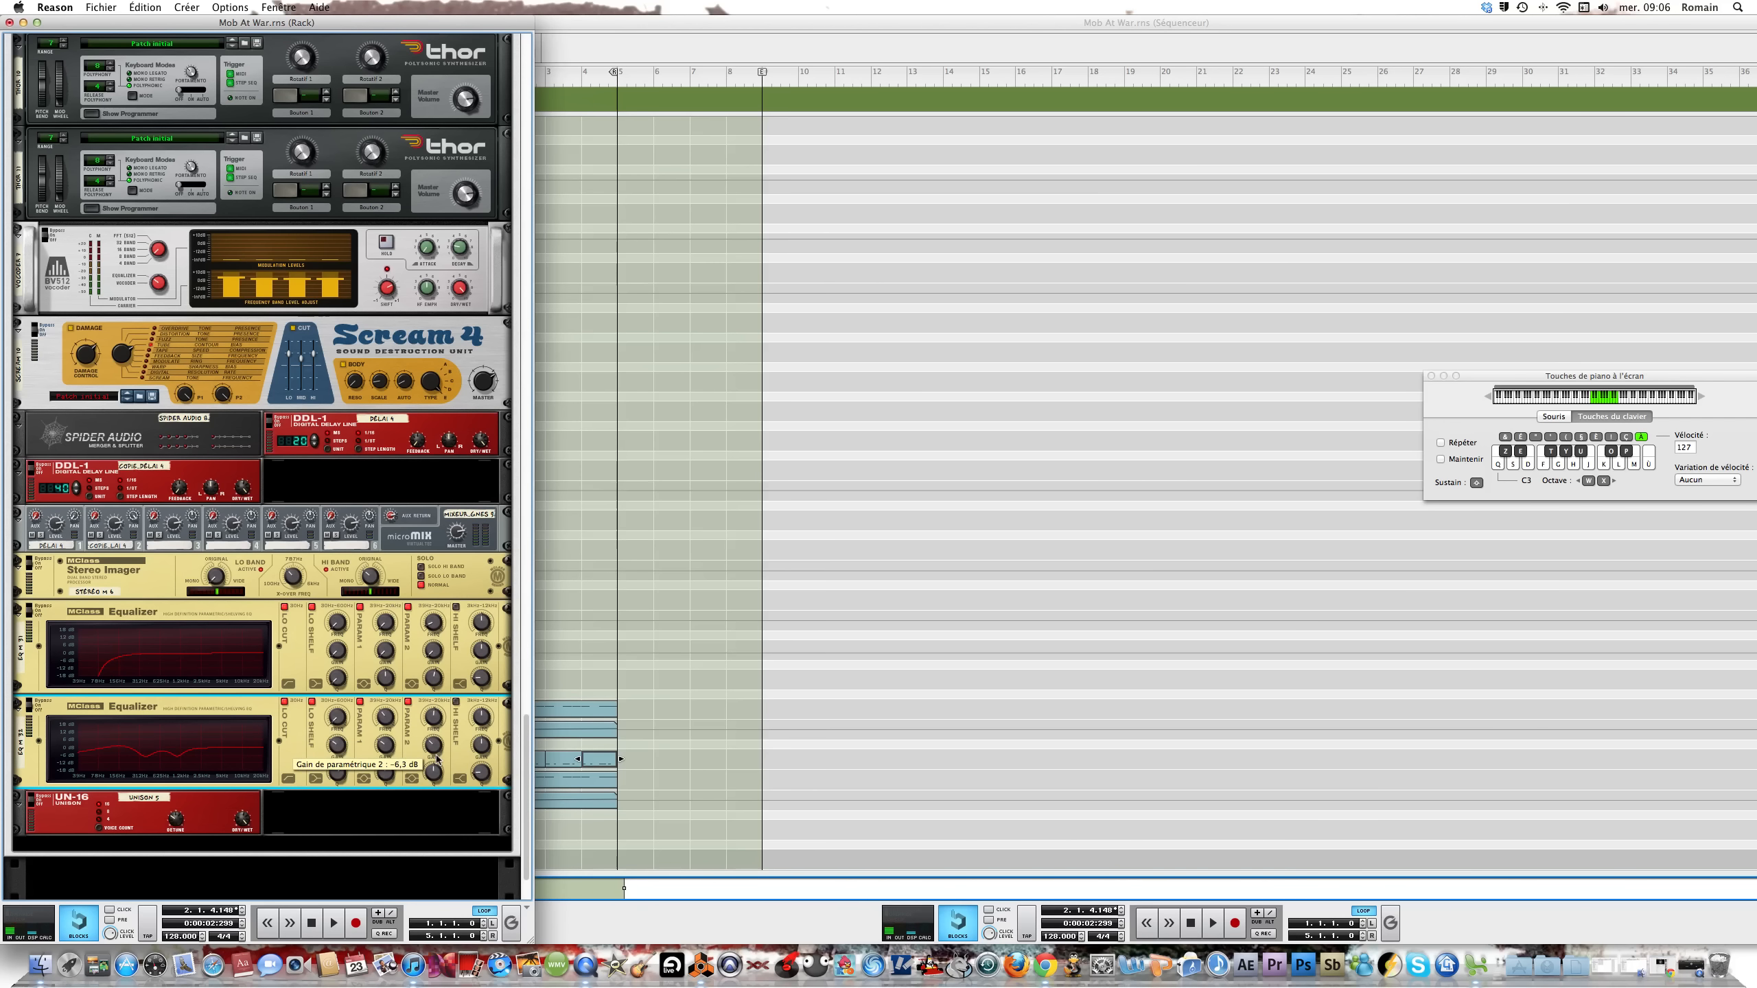
pyautogui.moveTo(435, 789); pyautogui.dragTo(433, 781)
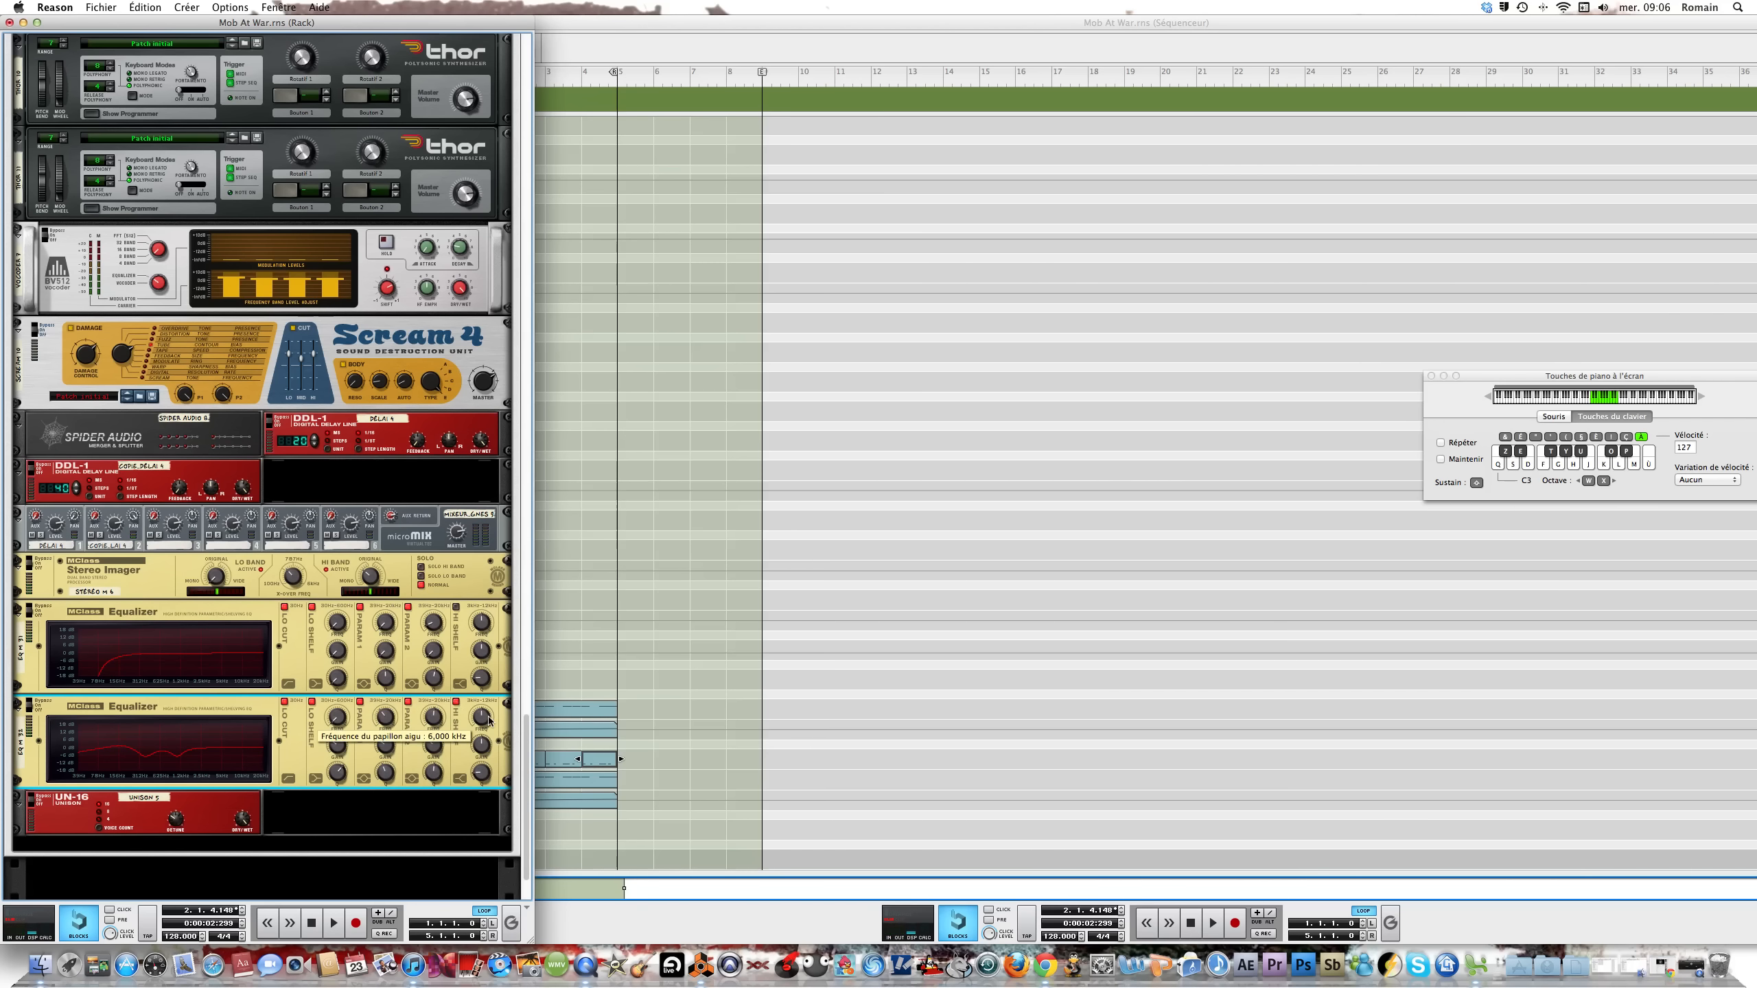
# Adjust the second Equalizer's high shelf frequency and gain
pyautogui.moveTo(486, 720); pyautogui.dragTo(487, 722)
pyautogui.moveTo(484, 718); pyautogui.dragTo(484, 718)
pyautogui.press('shift')
pyautogui.moveTo(486, 719); pyautogui.dragTo(485, 720)
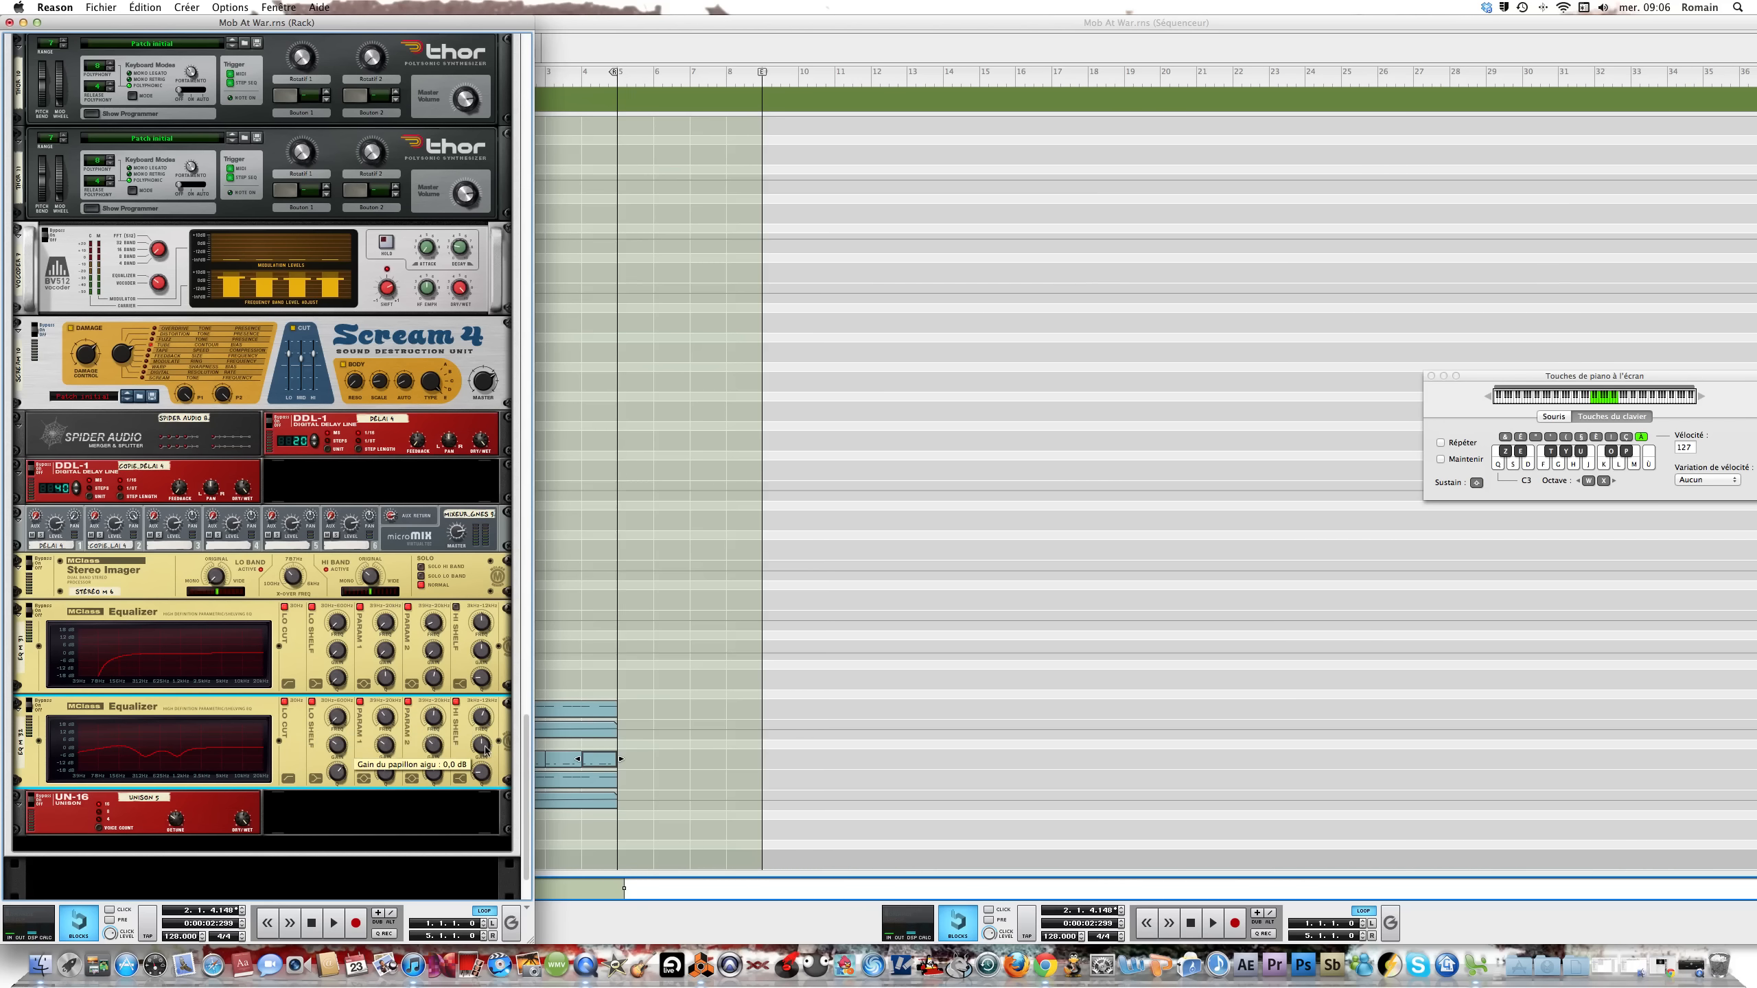
pyautogui.moveTo(482, 747); pyautogui.dragTo(482, 744)
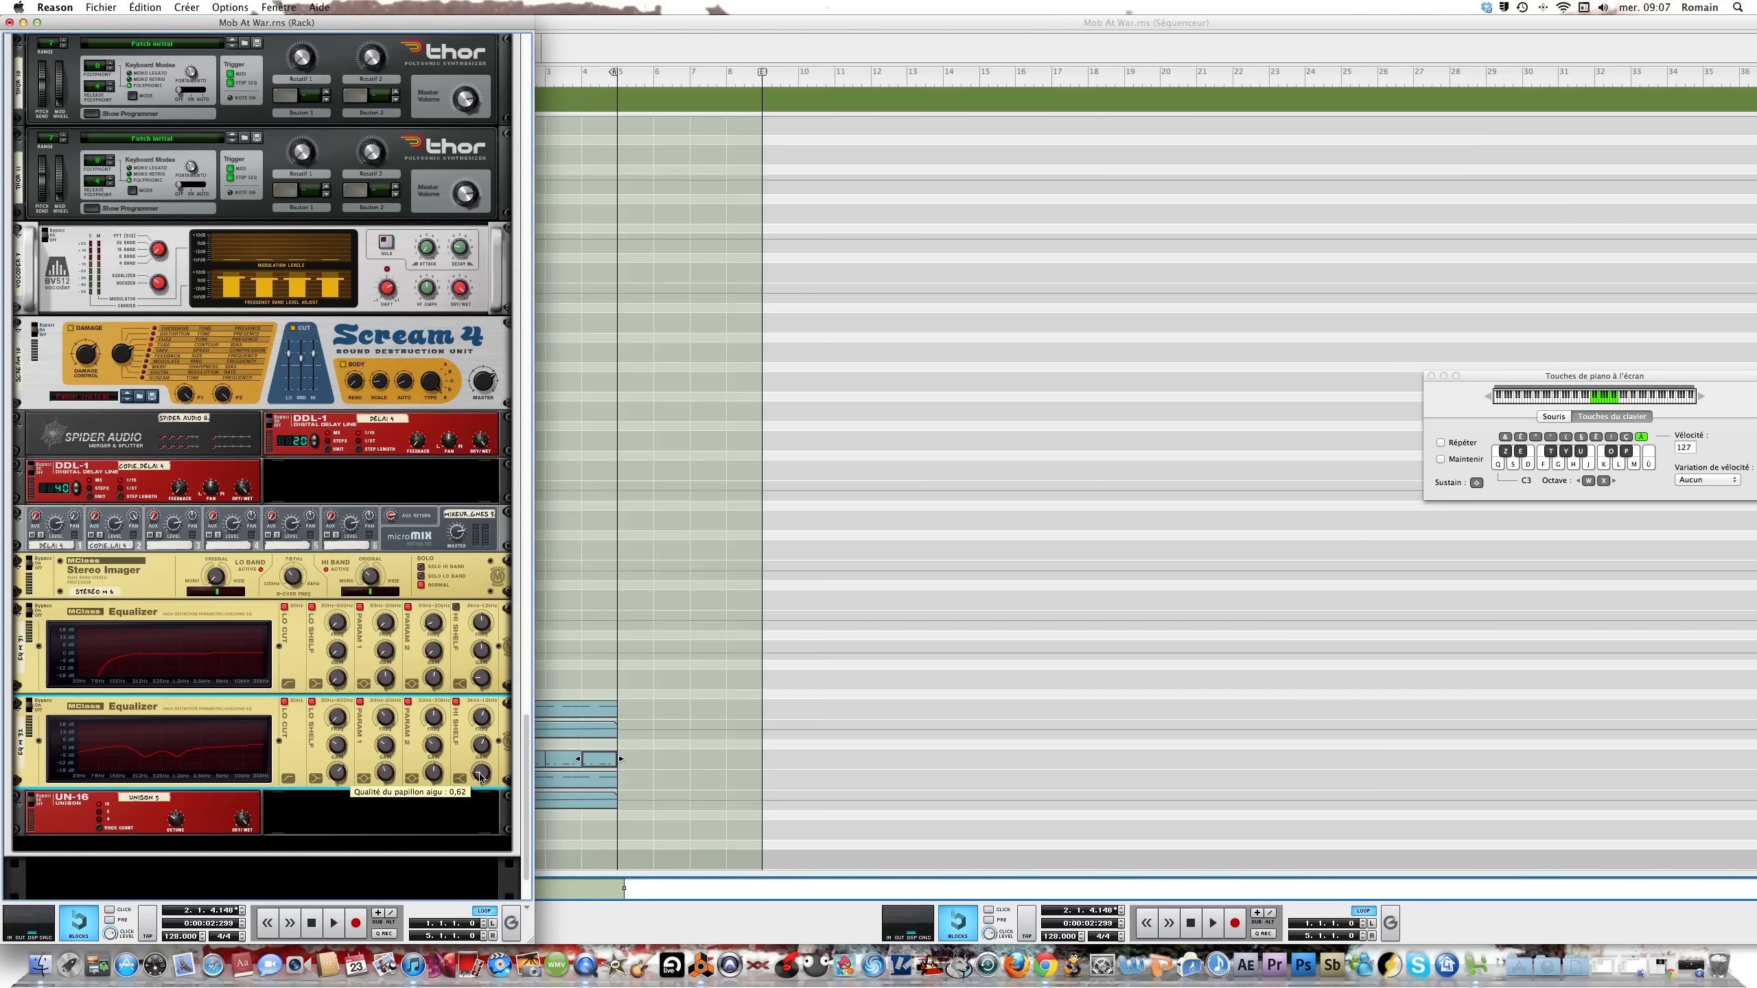
# Add a third MClass Equalizer after the second one and enable its parametric 1 and parametric 2 bands
pyautogui.rightClick(294, 739)
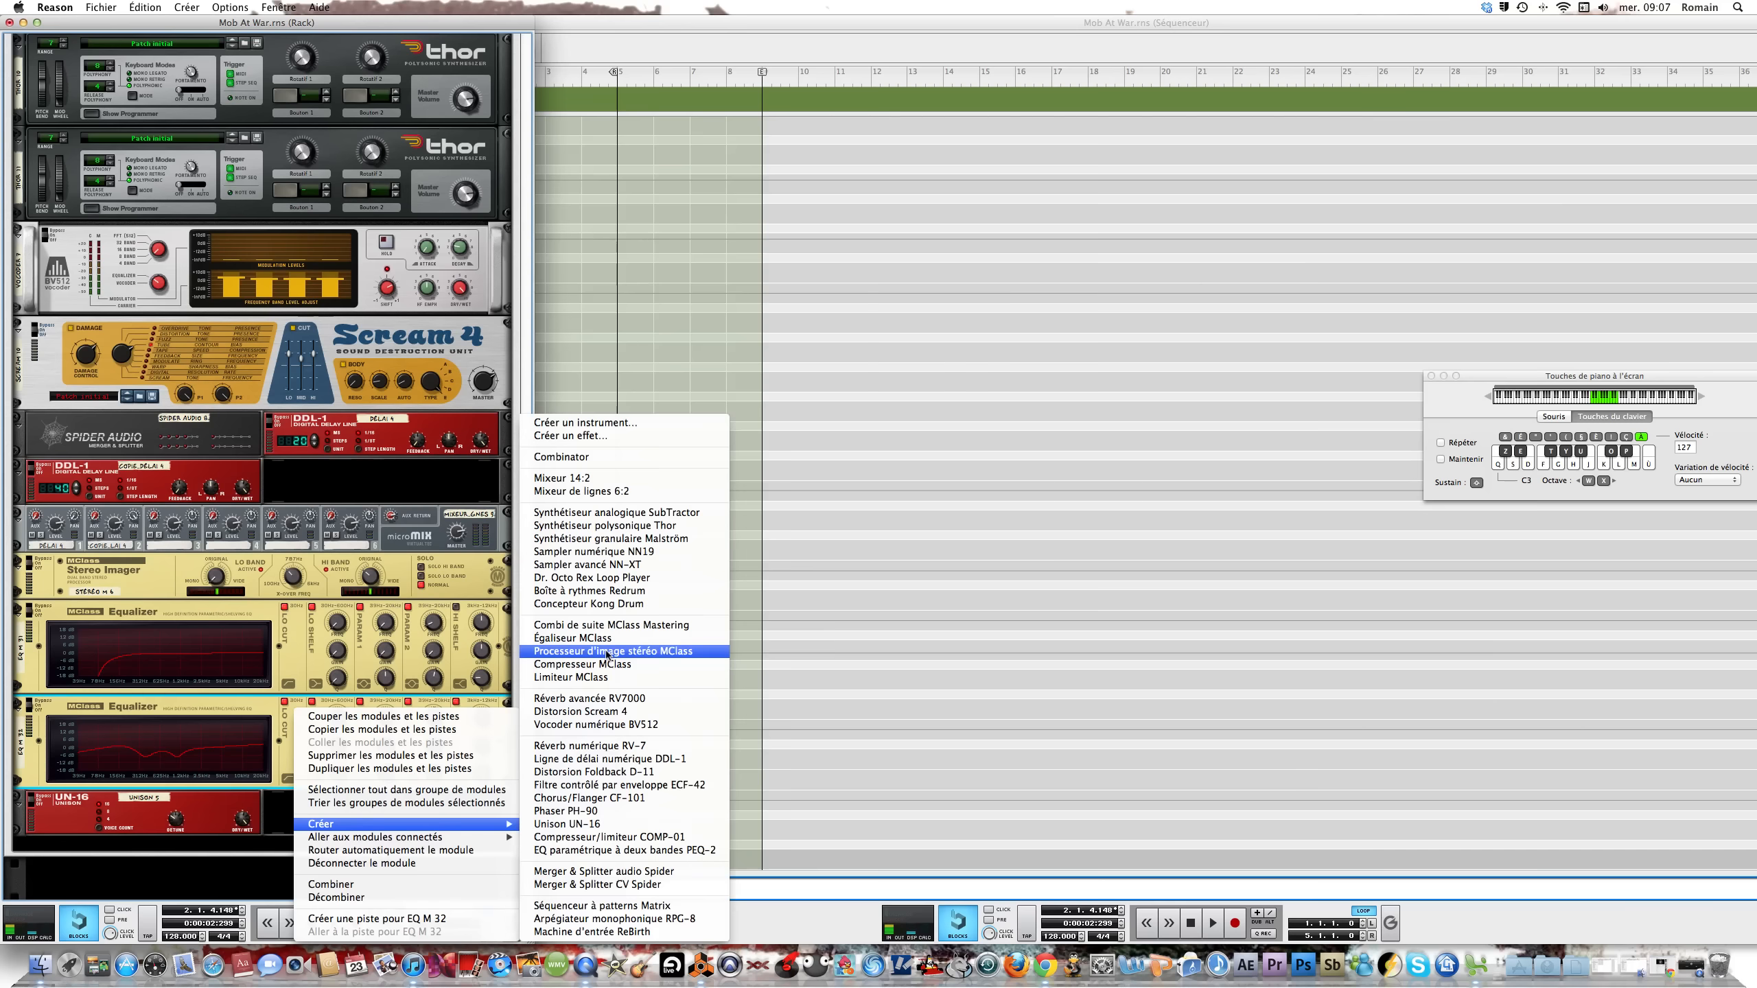
pyautogui.click(445, 692)
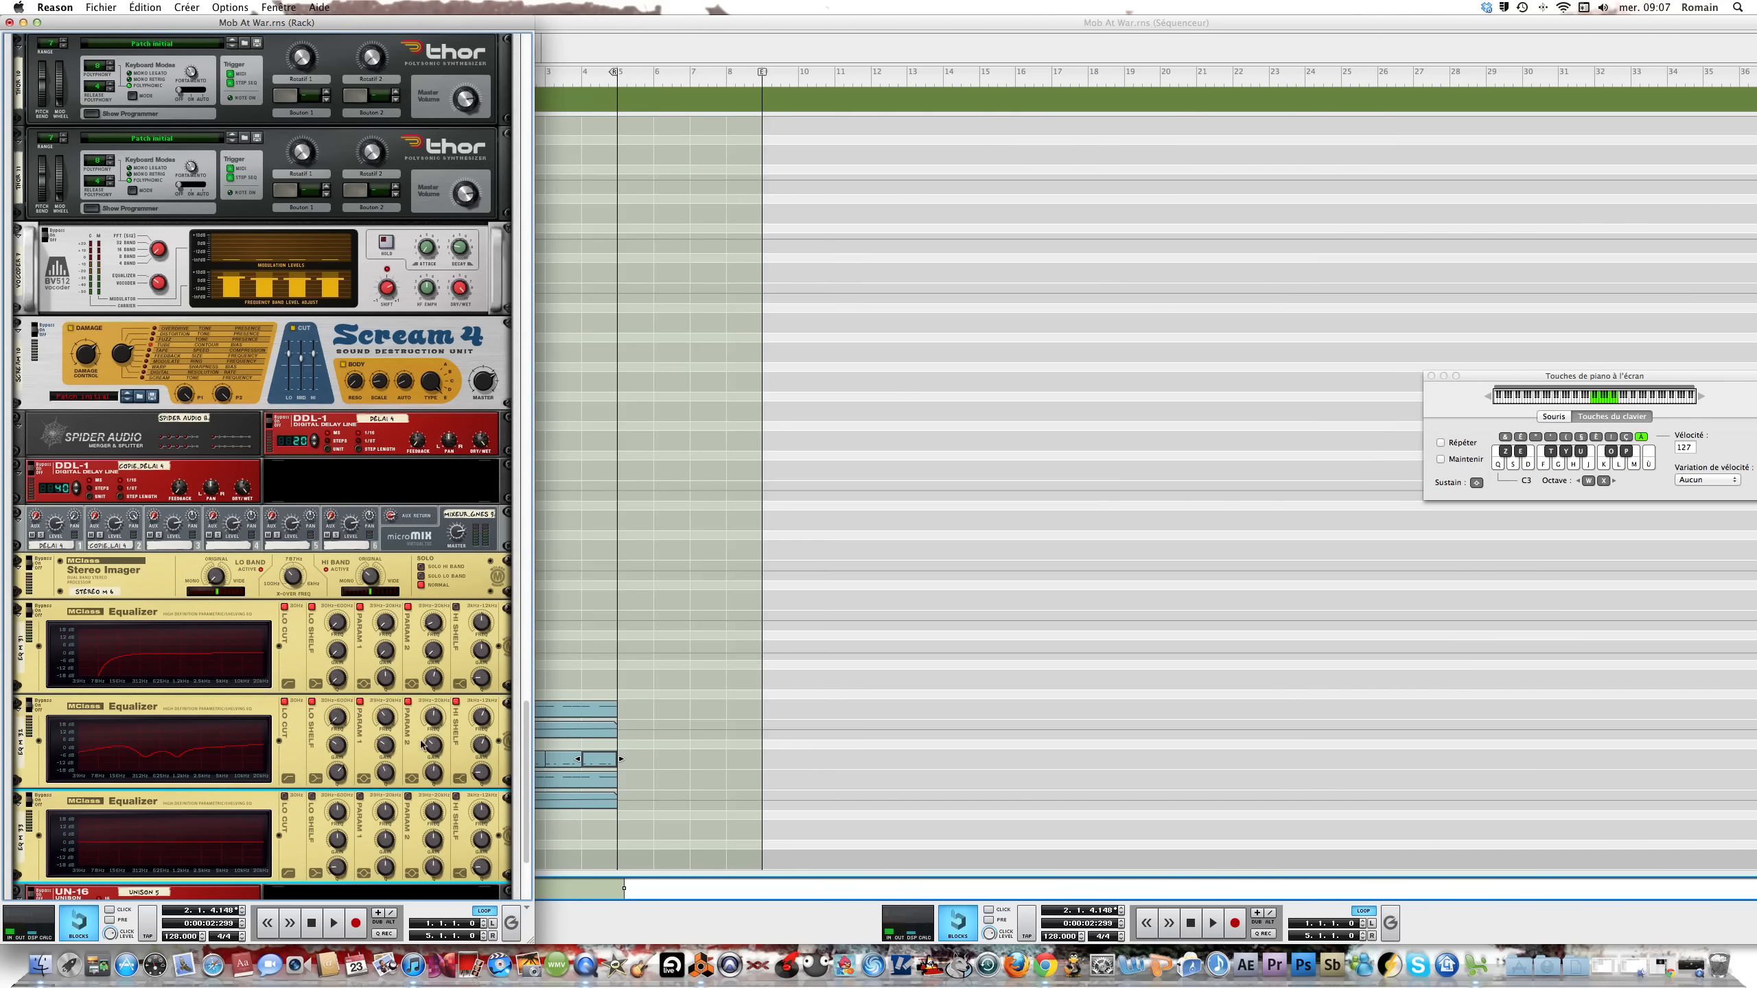
pyautogui.click(360, 797)
pyautogui.click(409, 797)
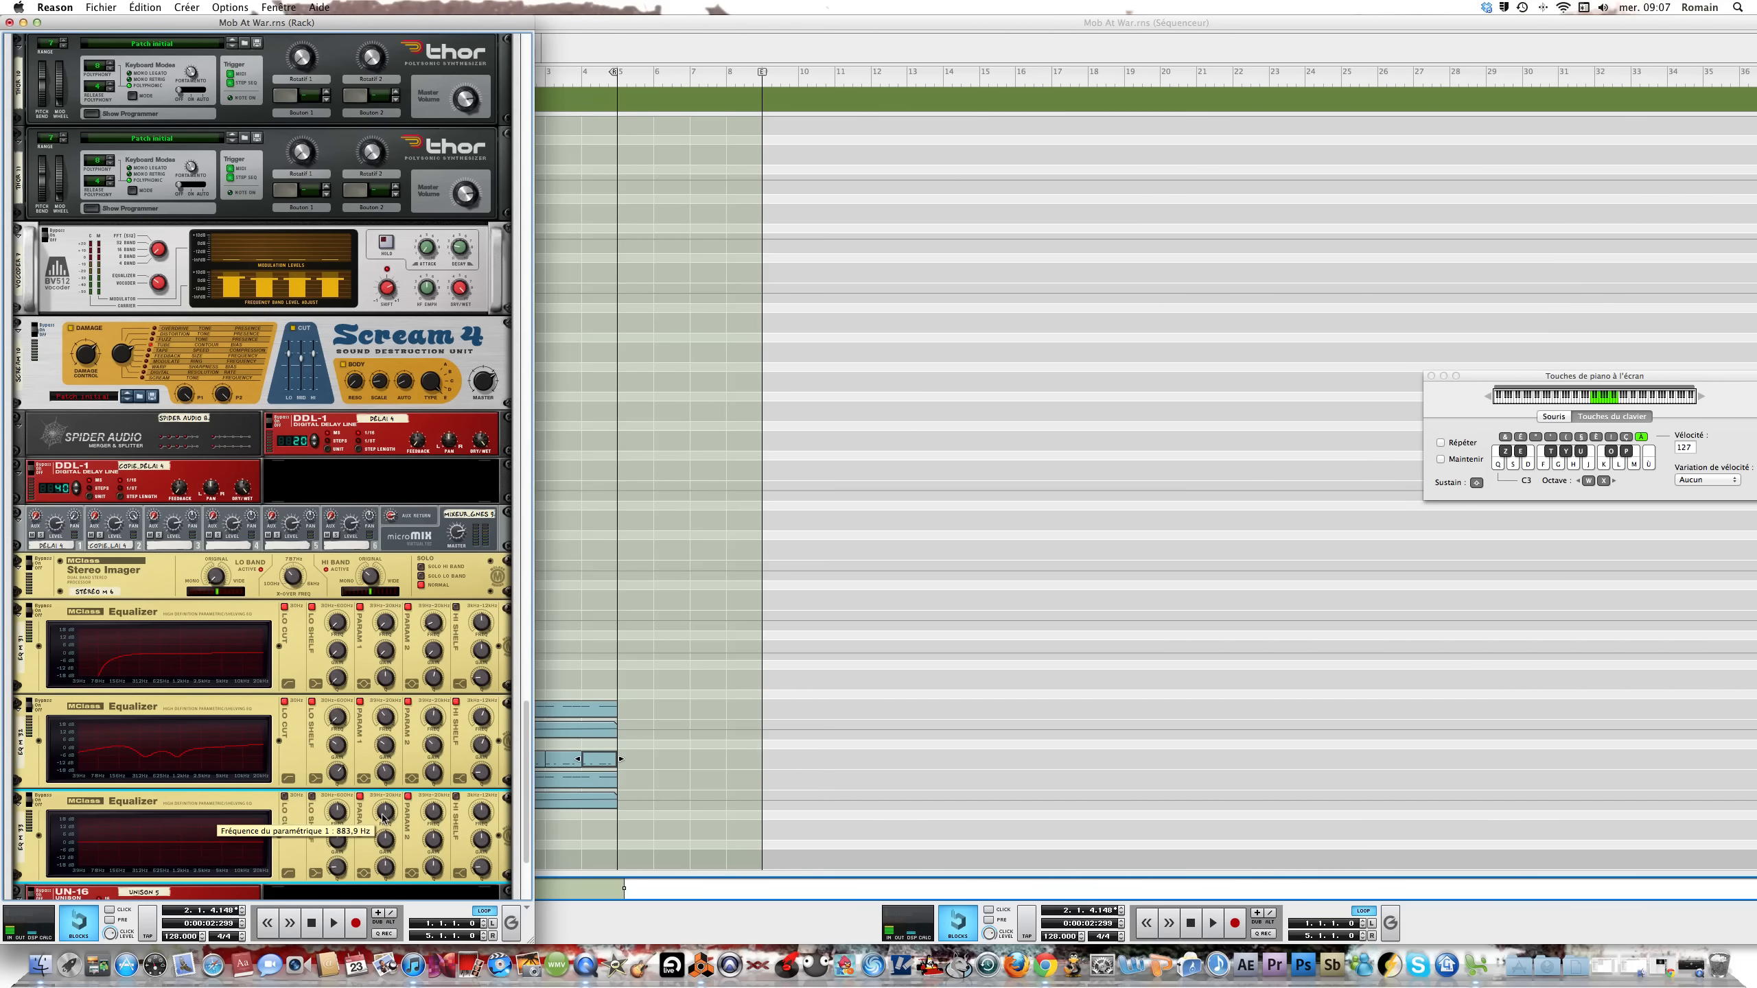
# Adjust the third Equalizer's parametric 1 frequency, gain and quality, and dip its parametric 2 band with a quality of 4.4
pyautogui.moveTo(382, 818); pyautogui.dragTo(381, 808)
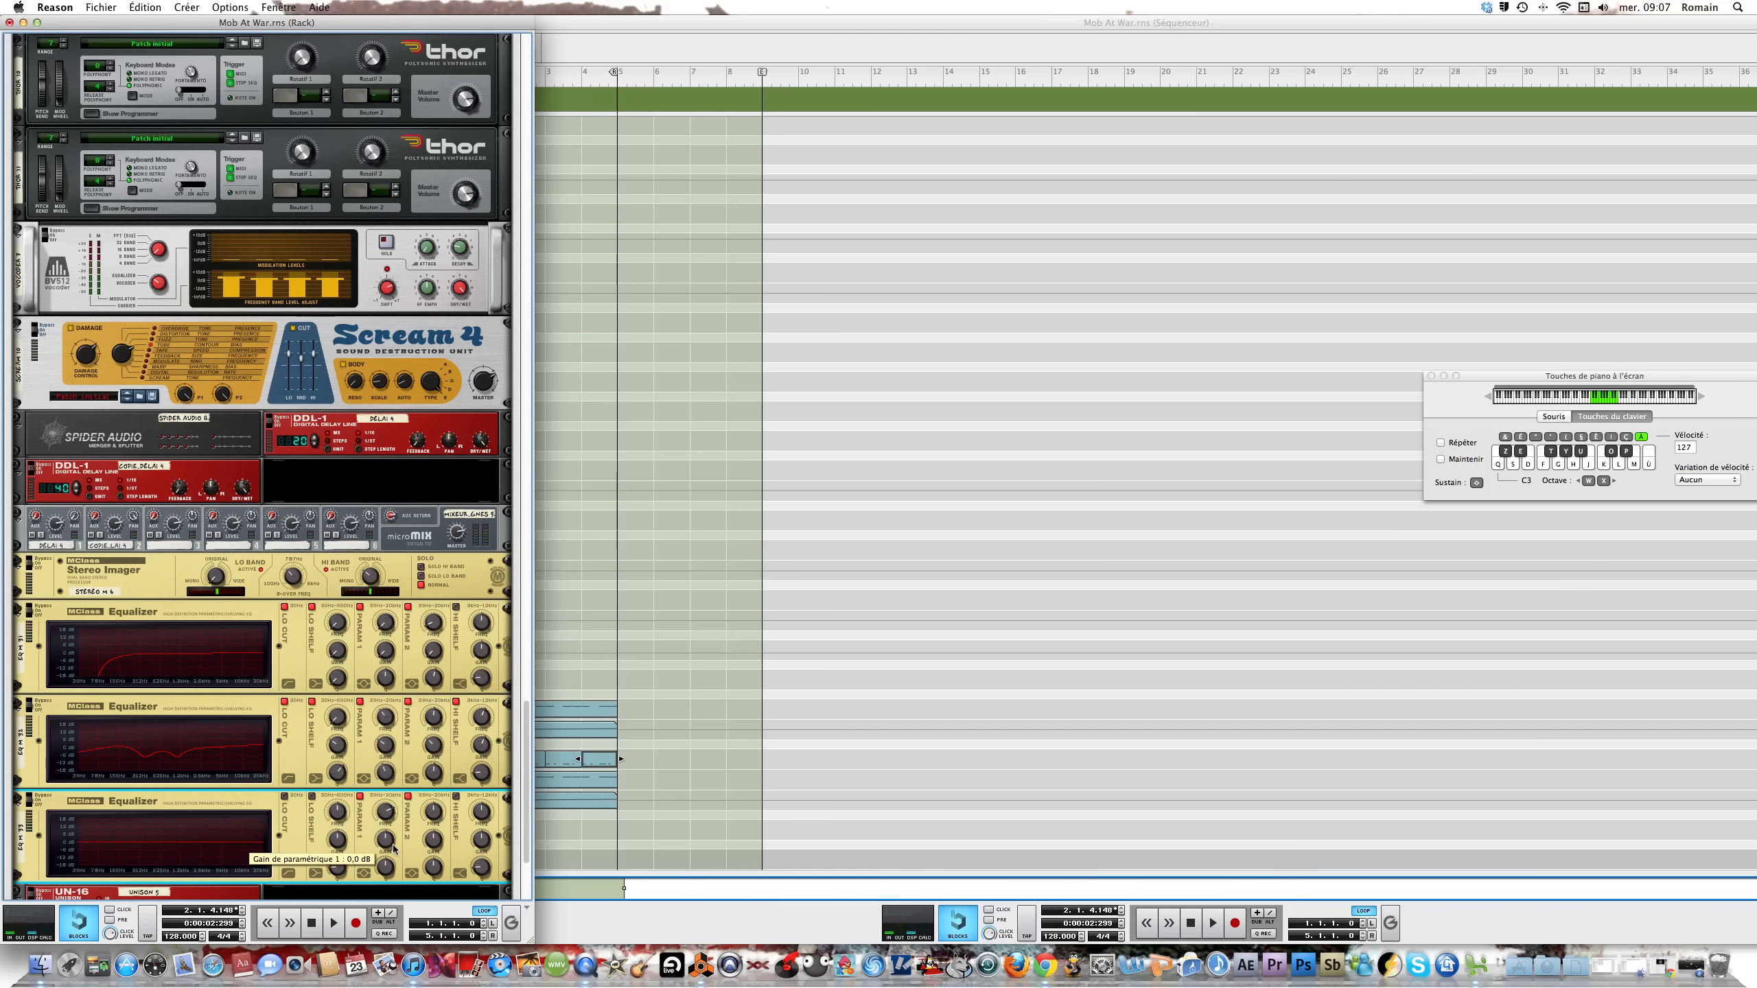
pyautogui.moveTo(389, 846); pyautogui.dragTo(389, 843)
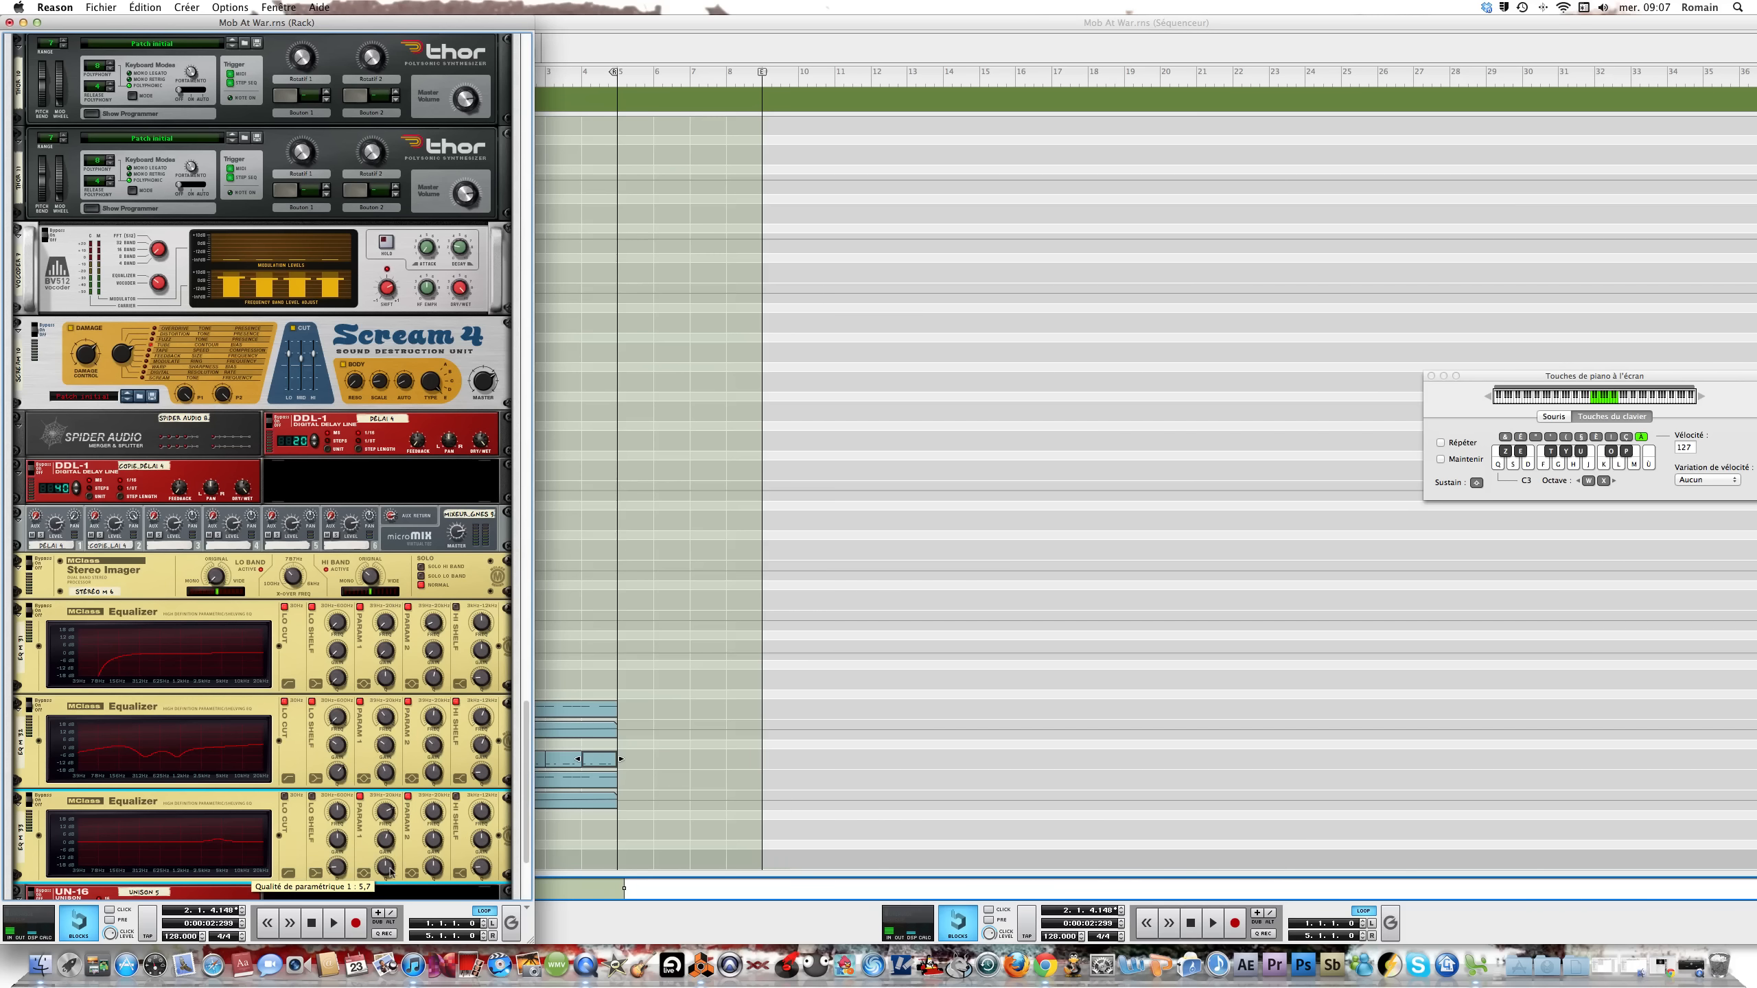
pyautogui.moveTo(387, 872); pyautogui.dragTo(387, 870)
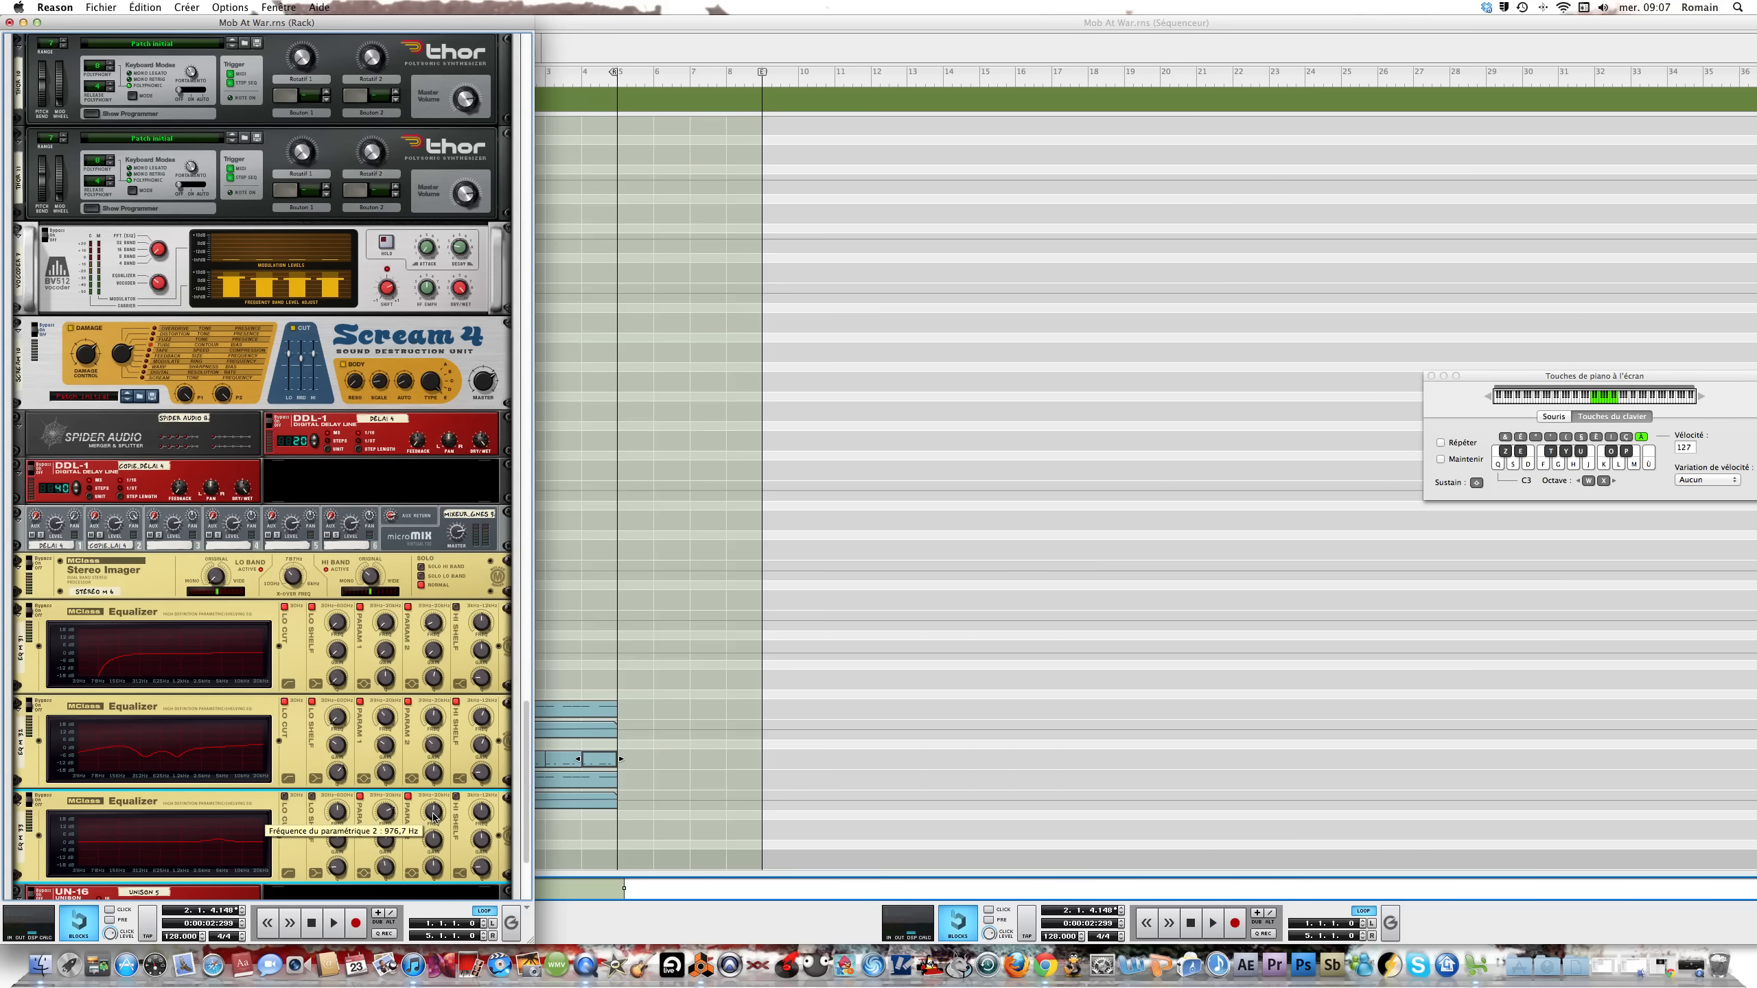
pyautogui.moveTo(433, 812); pyautogui.dragTo(436, 844)
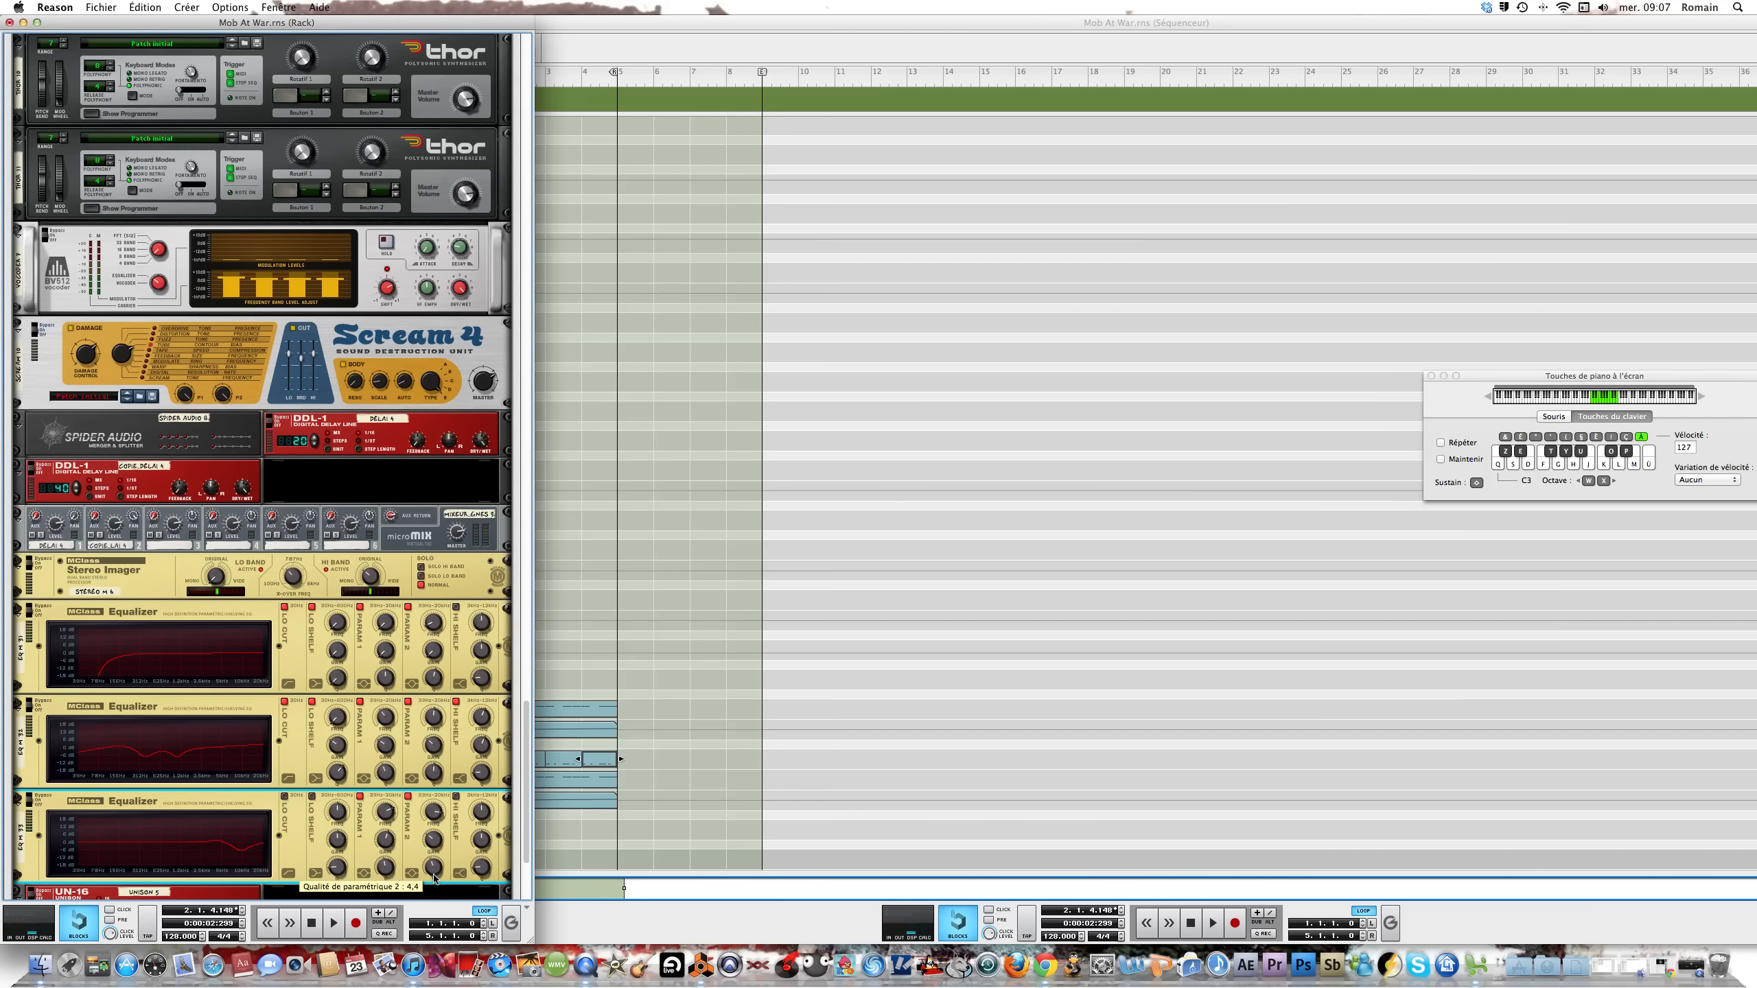
# Add an MClass Compressor after the third Equalizer
pyautogui.scroll(-4, 268, 831)
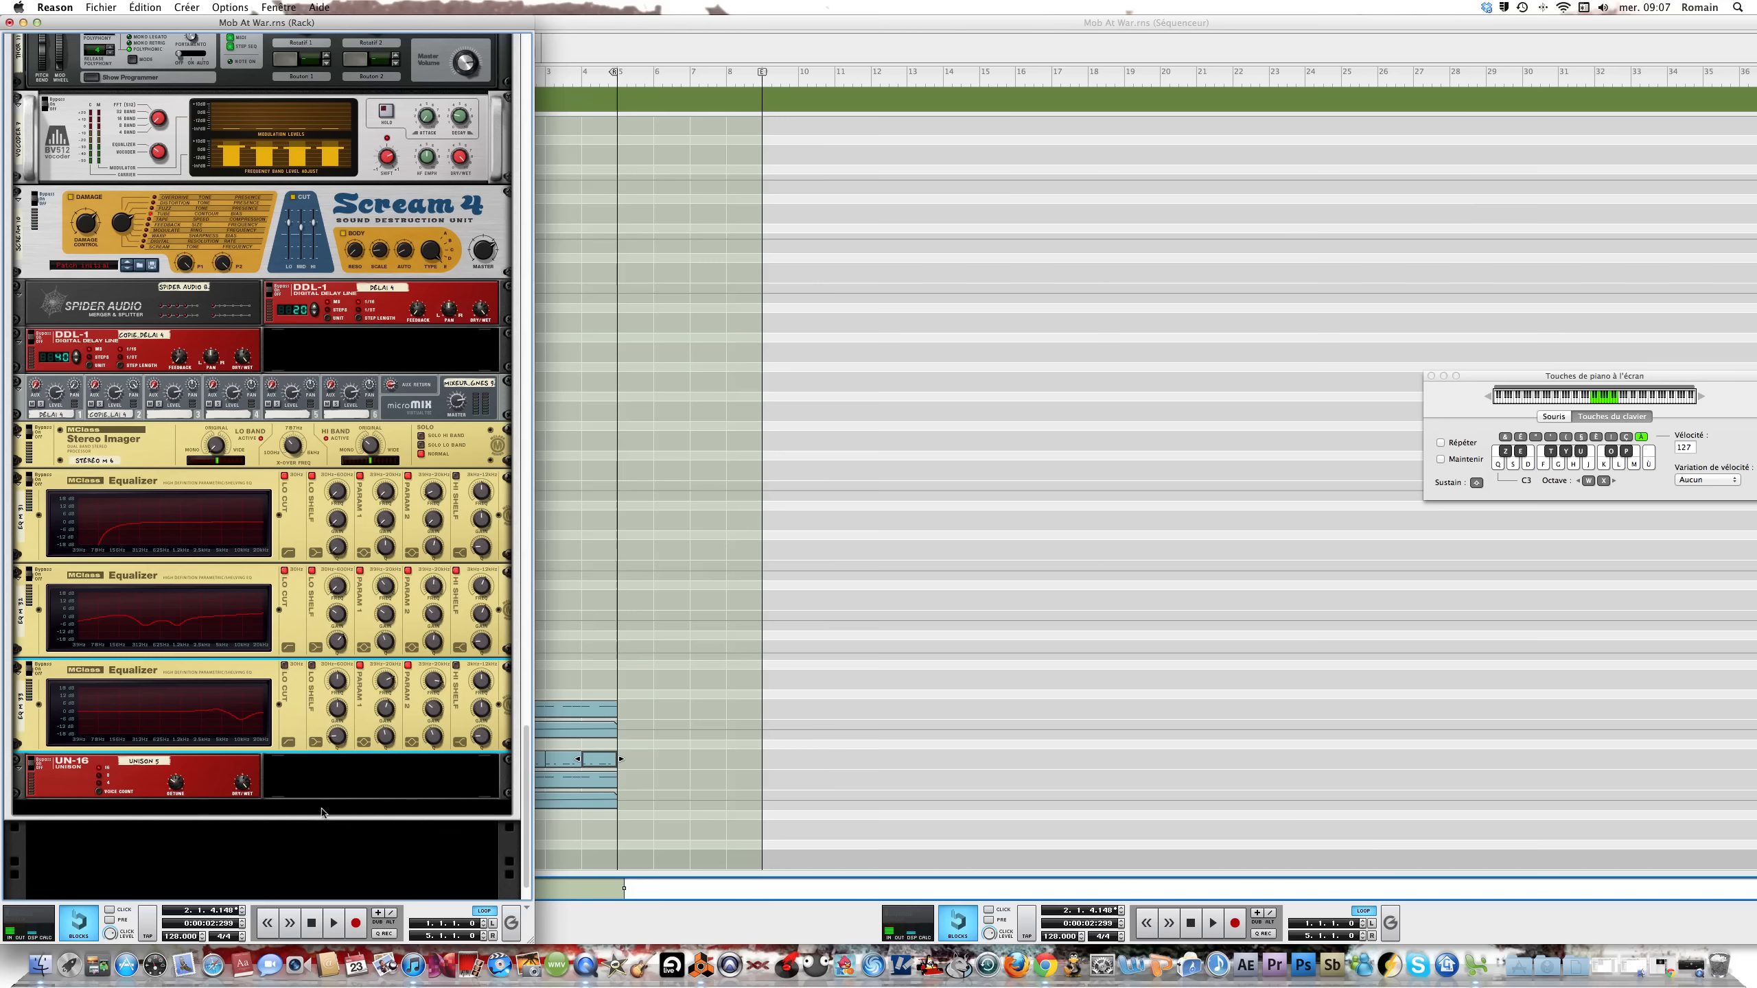
pyautogui.press('h')
pyautogui.scroll(-2, 299, 738)
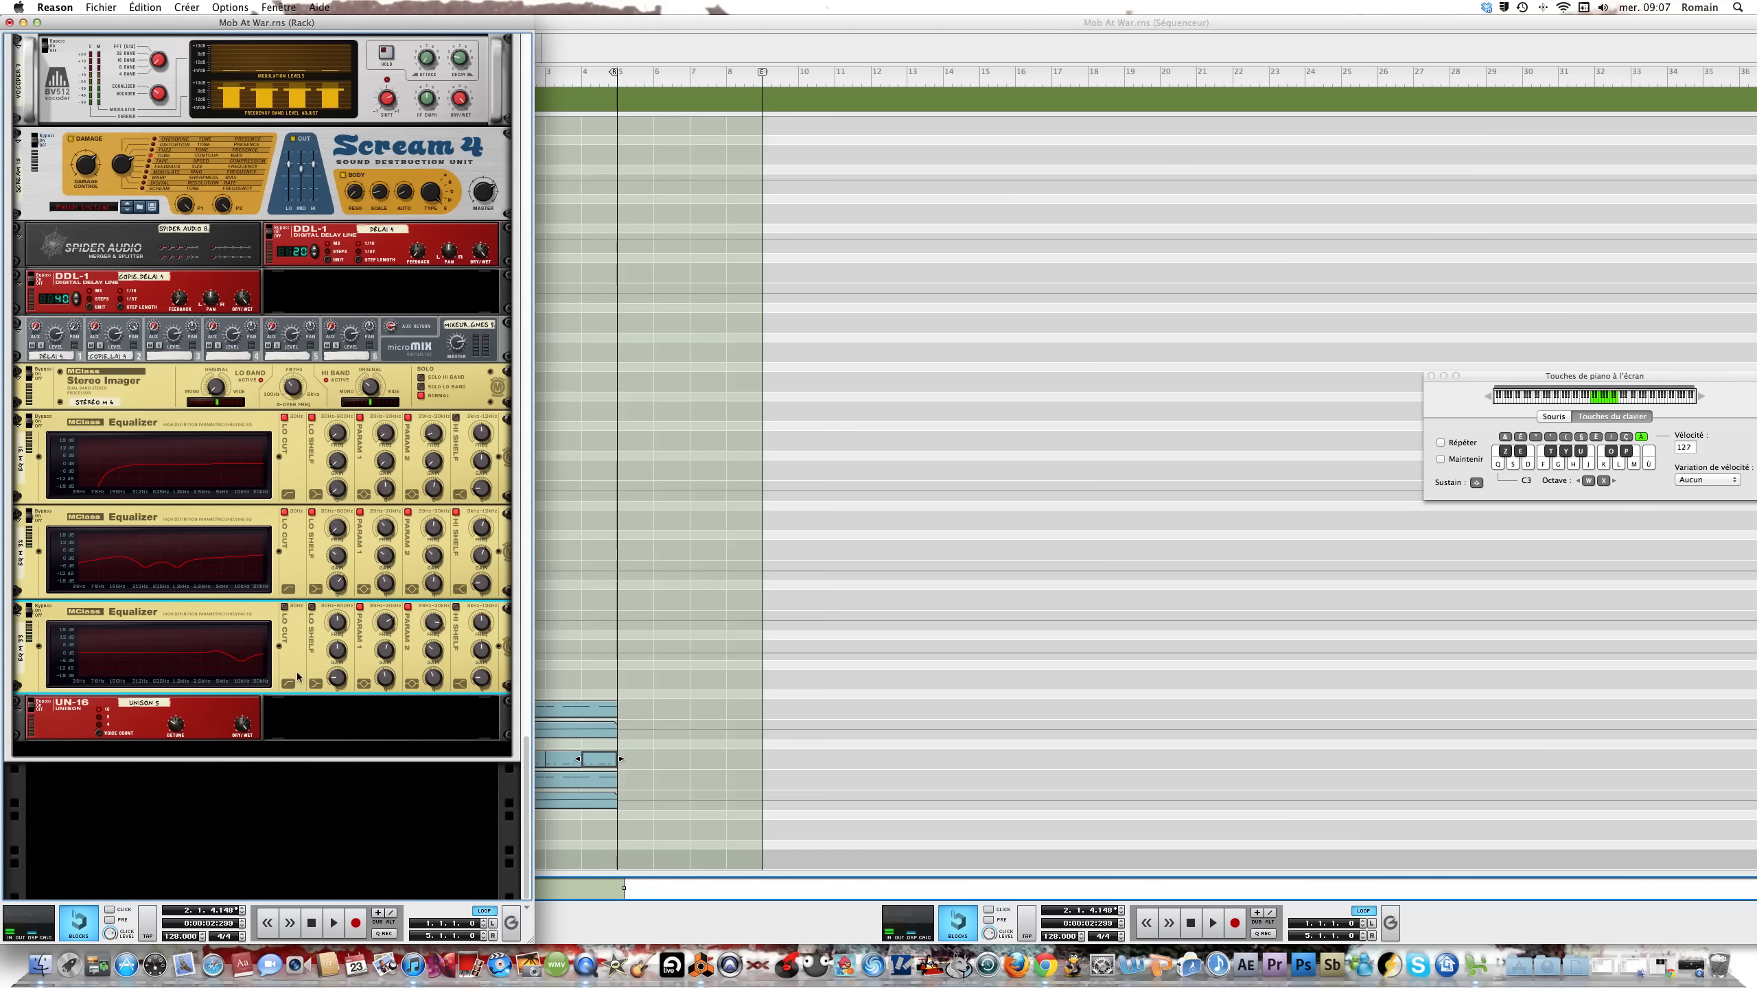
pyautogui.rightClick(296, 671)
pyautogui.moveTo(415, 787)
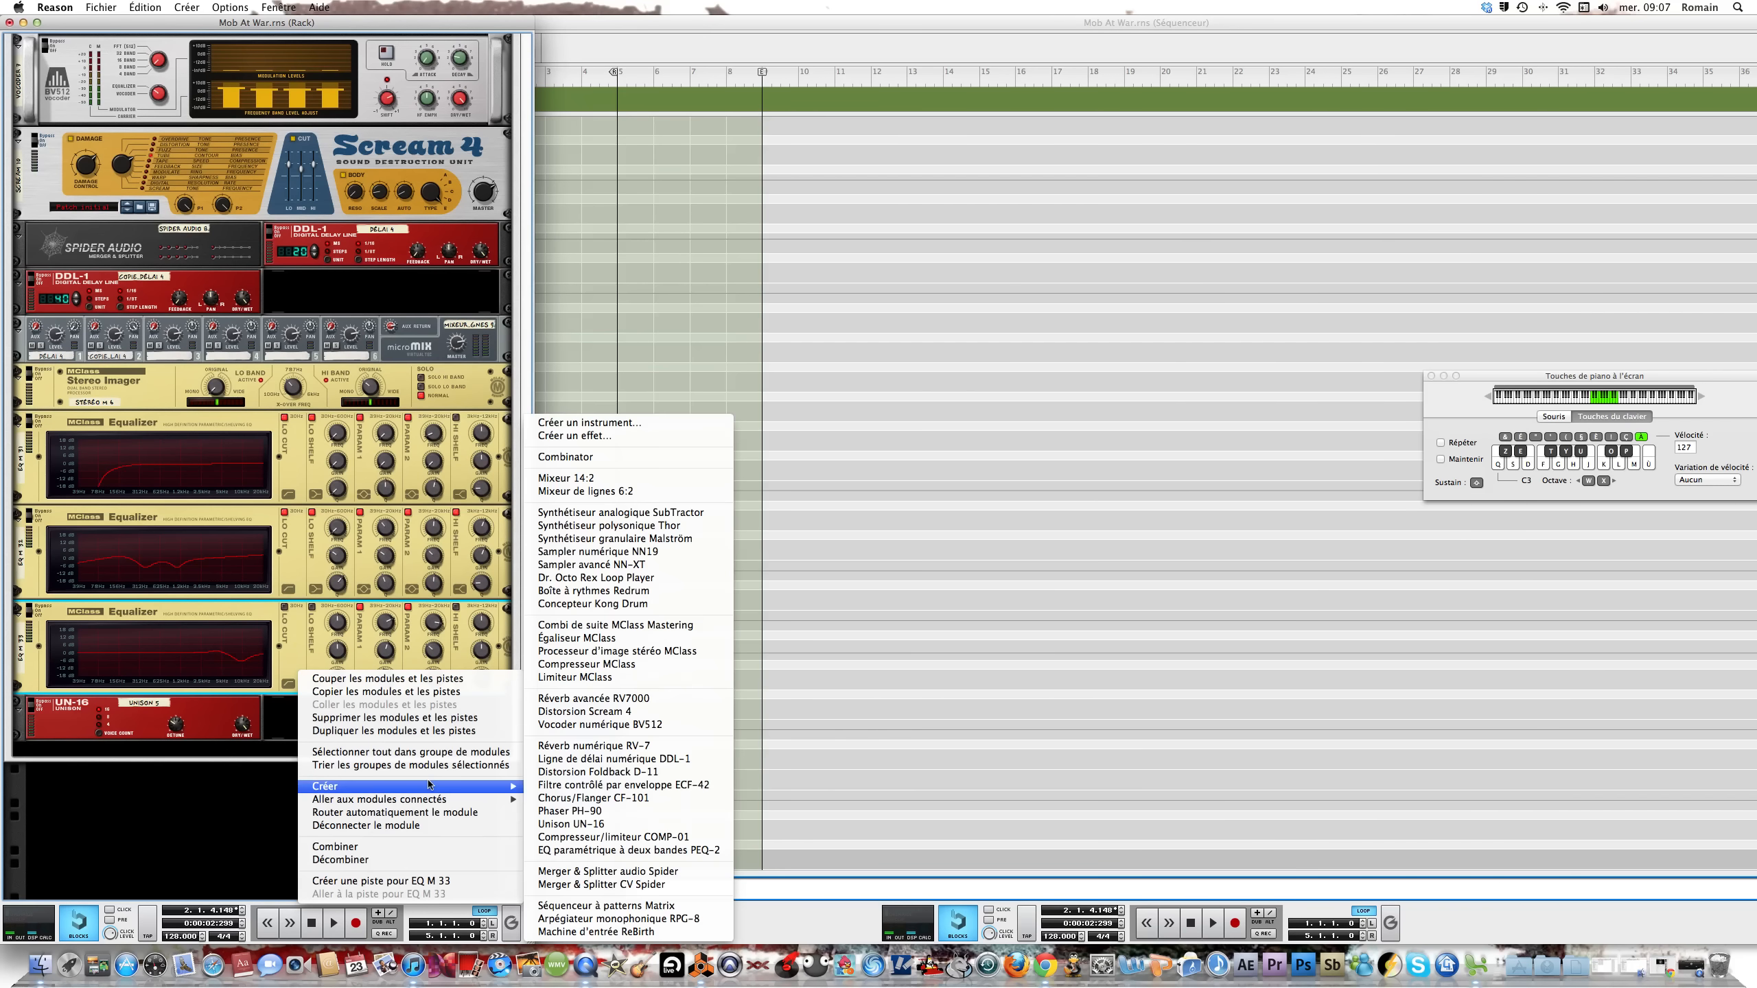
pyautogui.click(563, 677)
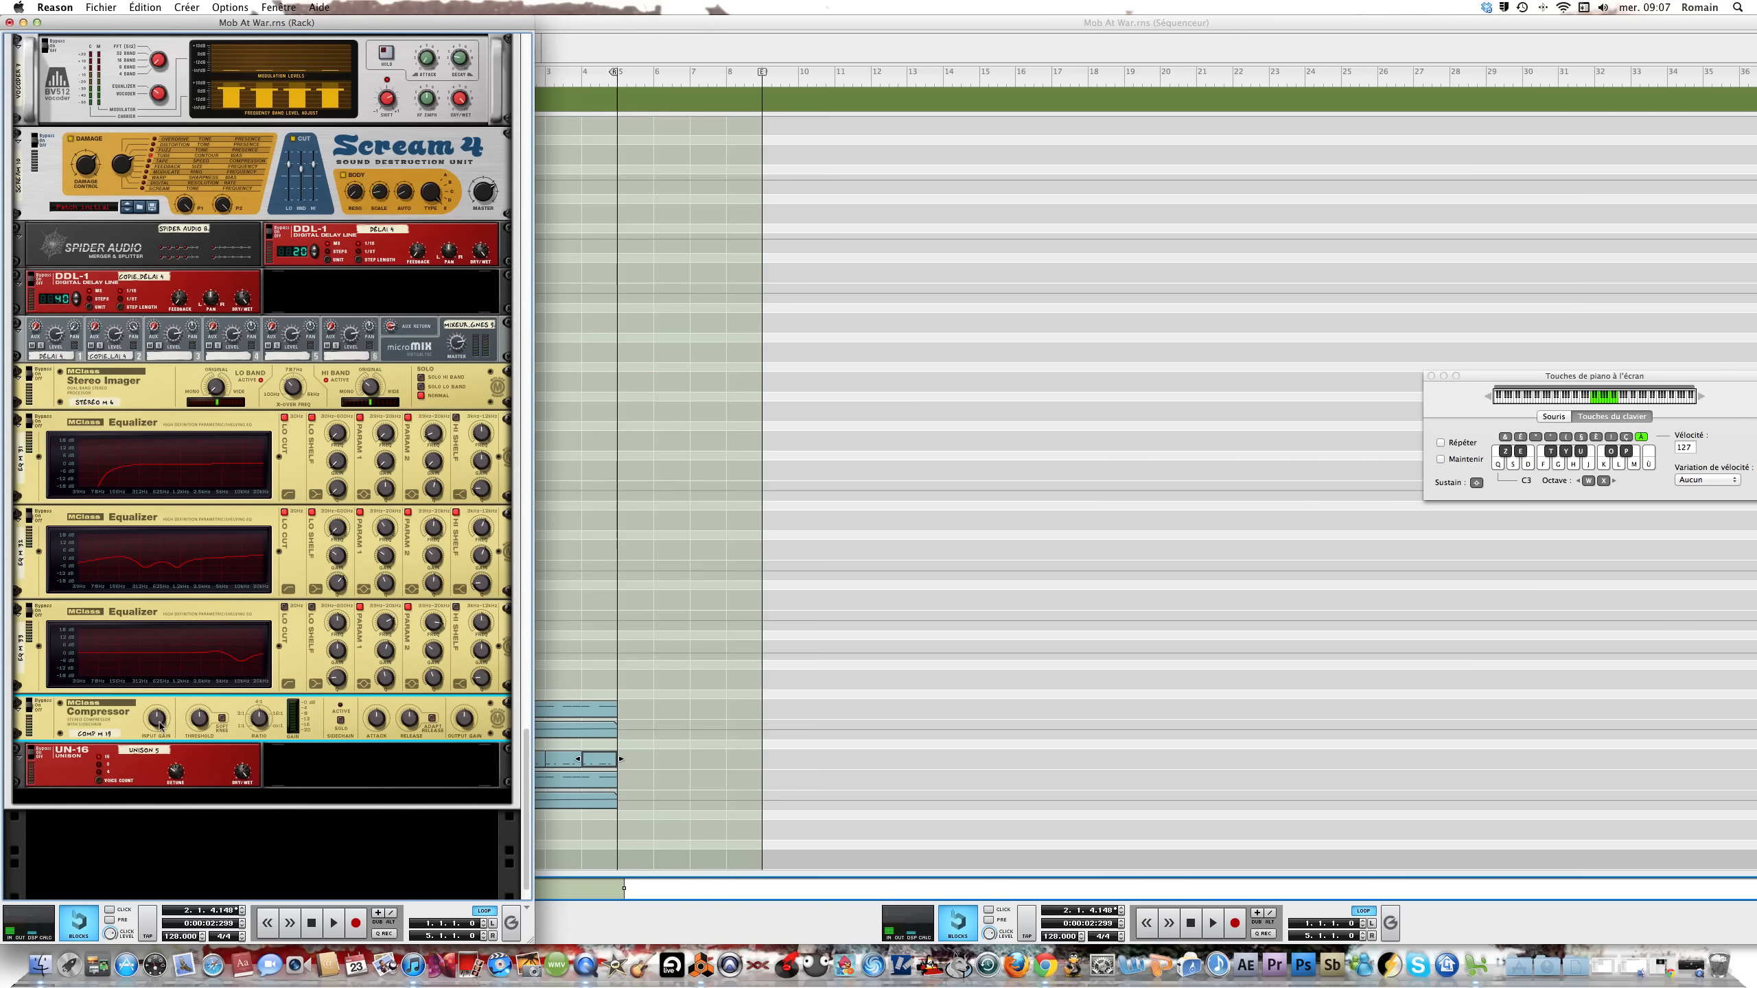
# Adjust the Compressor's input gain, threshold, attack, release and output gain
pyautogui.moveTo(159, 722); pyautogui.dragTo(159, 720)
pyautogui.moveTo(201, 729); pyautogui.dragTo(201, 729)
pyautogui.moveTo(375, 725)
pyautogui.moveTo(376, 725); pyautogui.dragTo(374, 717)
pyautogui.moveTo(409, 724)
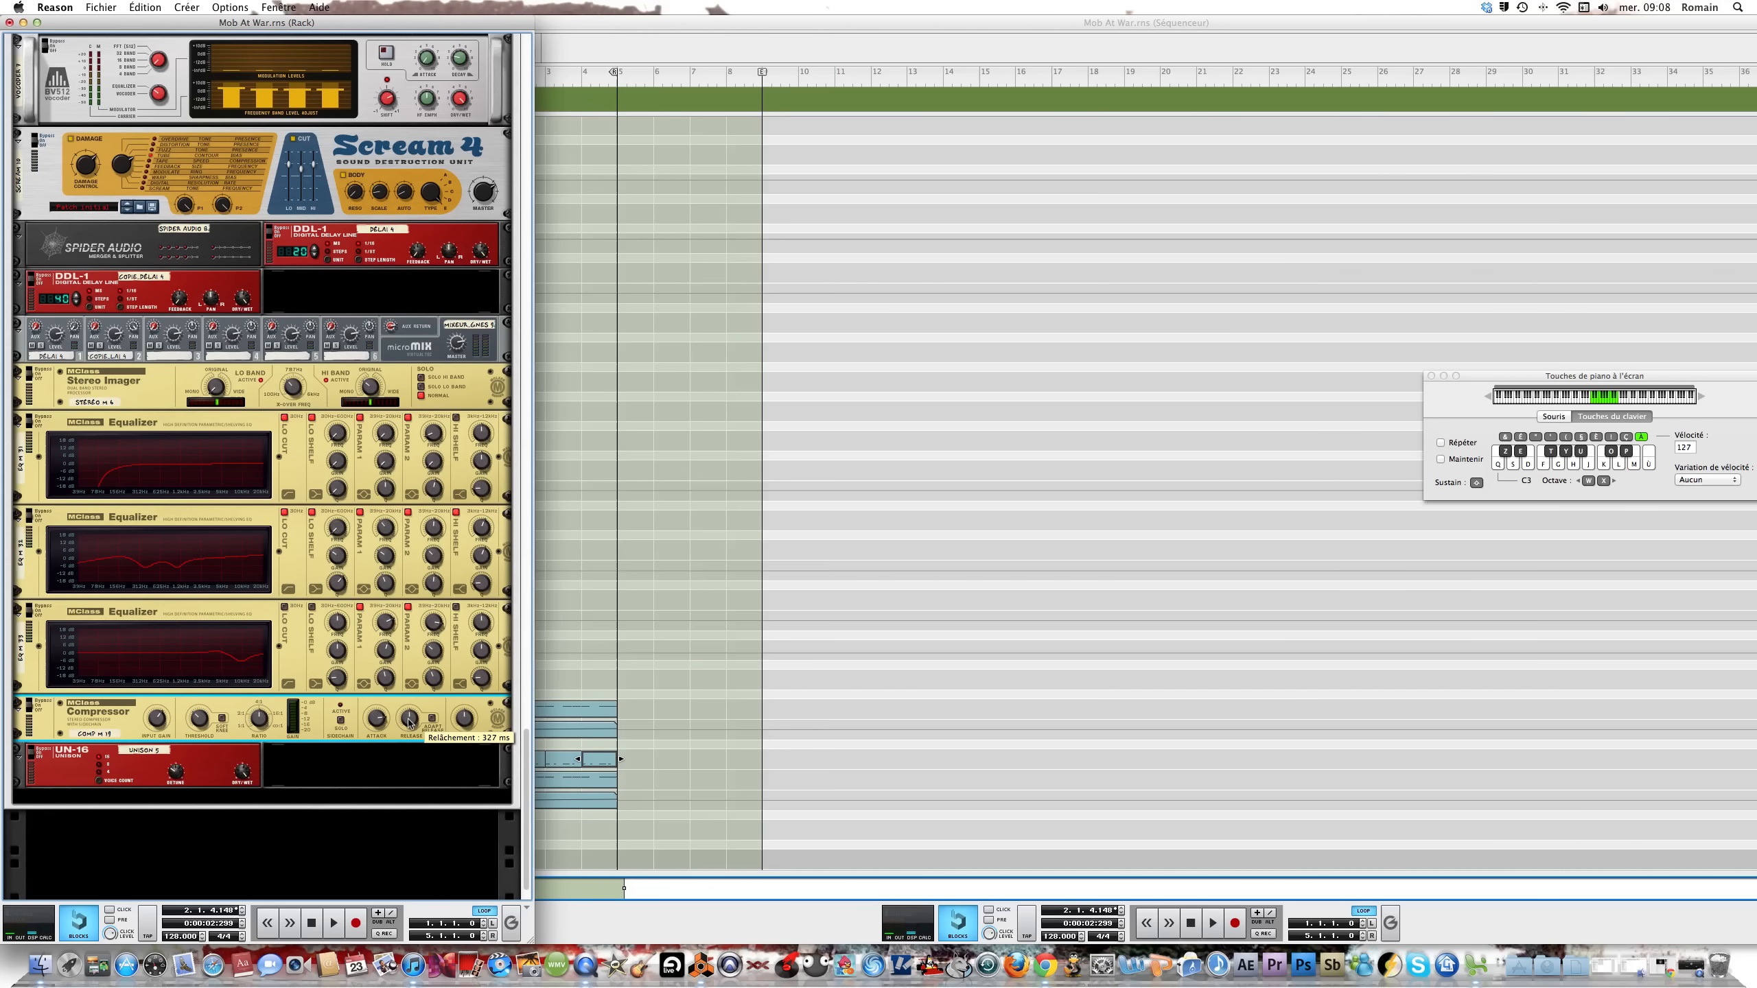
pyautogui.moveTo(409, 724); pyautogui.dragTo(409, 745)
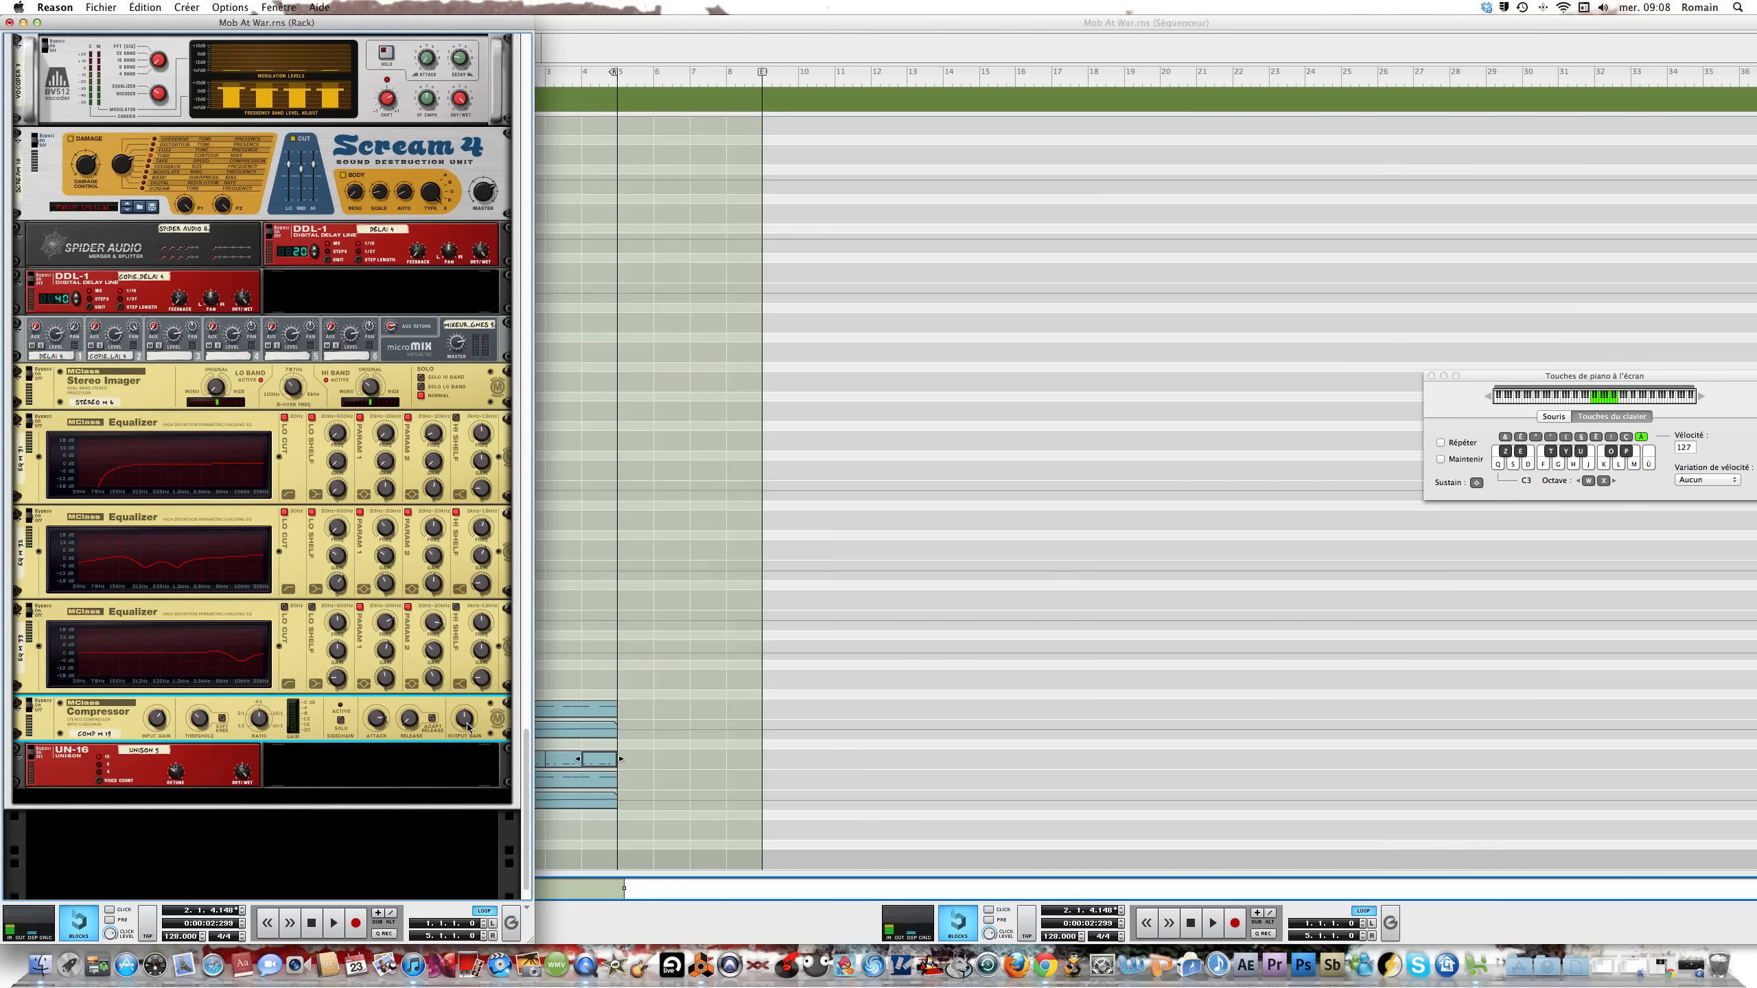
pyautogui.moveTo(467, 725); pyautogui.dragTo(468, 723)
# Add an MClass limiter (Limiteur MClass) after the Compressor
pyautogui.scroll(2, 467, 722)
pyautogui.scroll(1, 467, 722)
pyautogui.rightClick(490, 708)
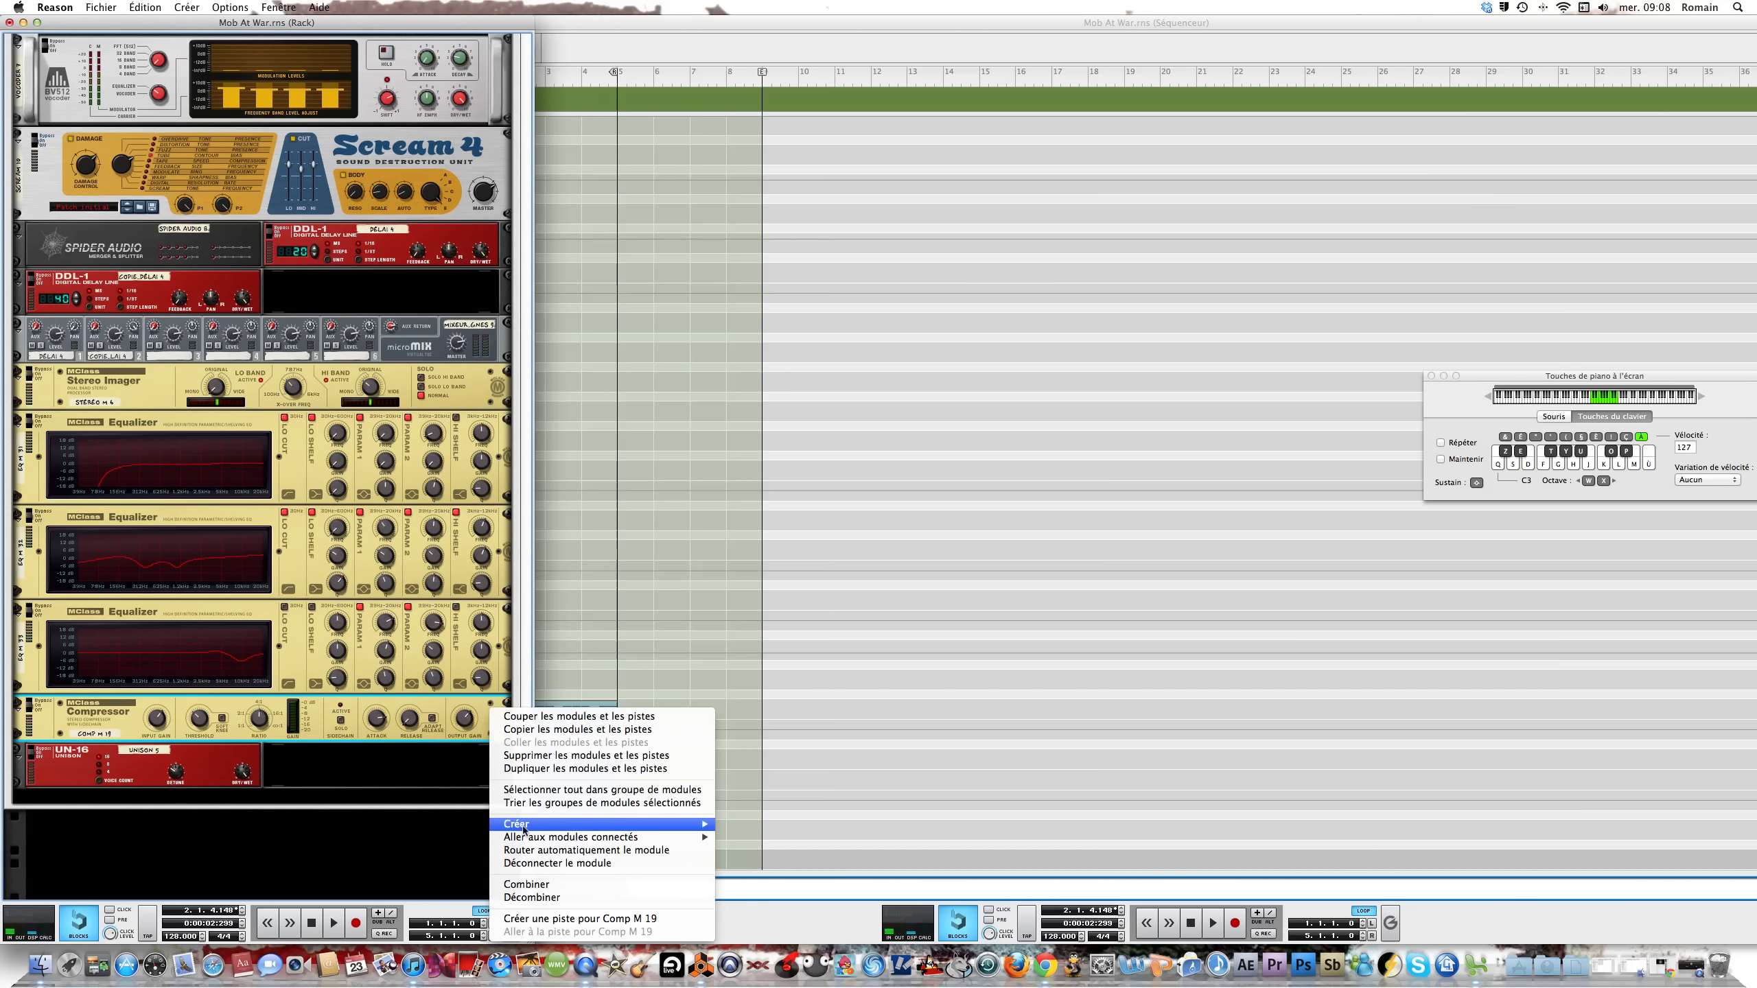
pyautogui.moveTo(523, 829)
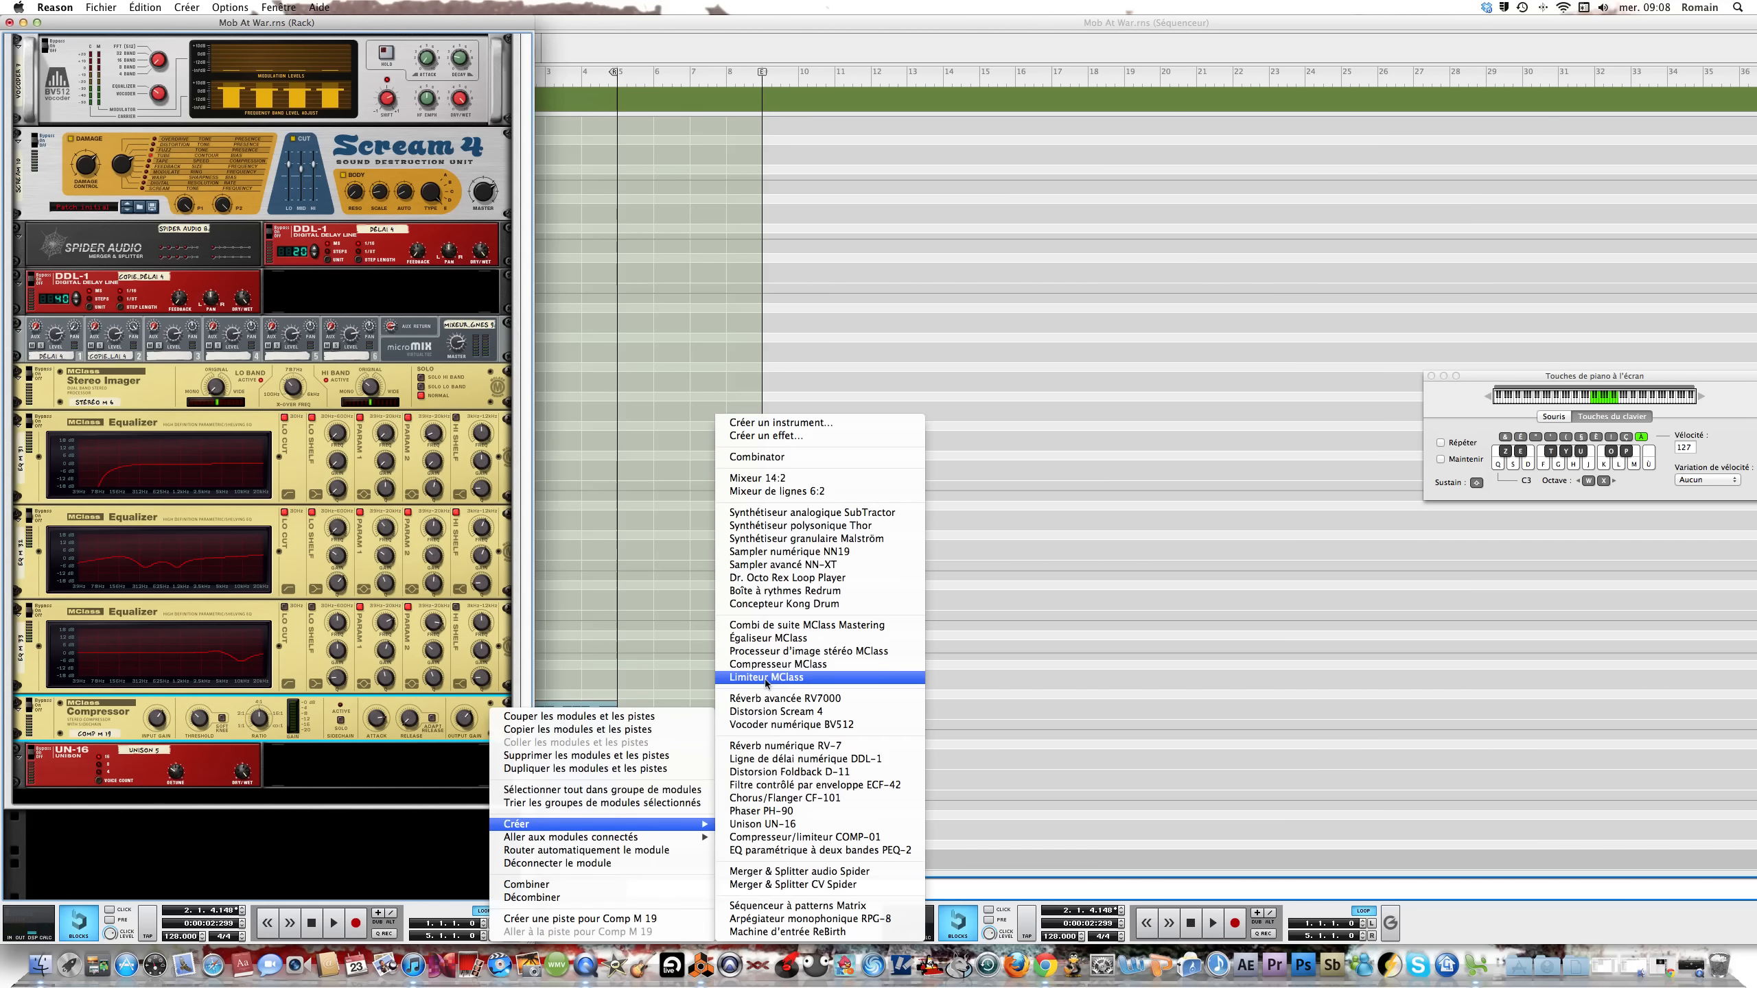
pyautogui.click(767, 678)
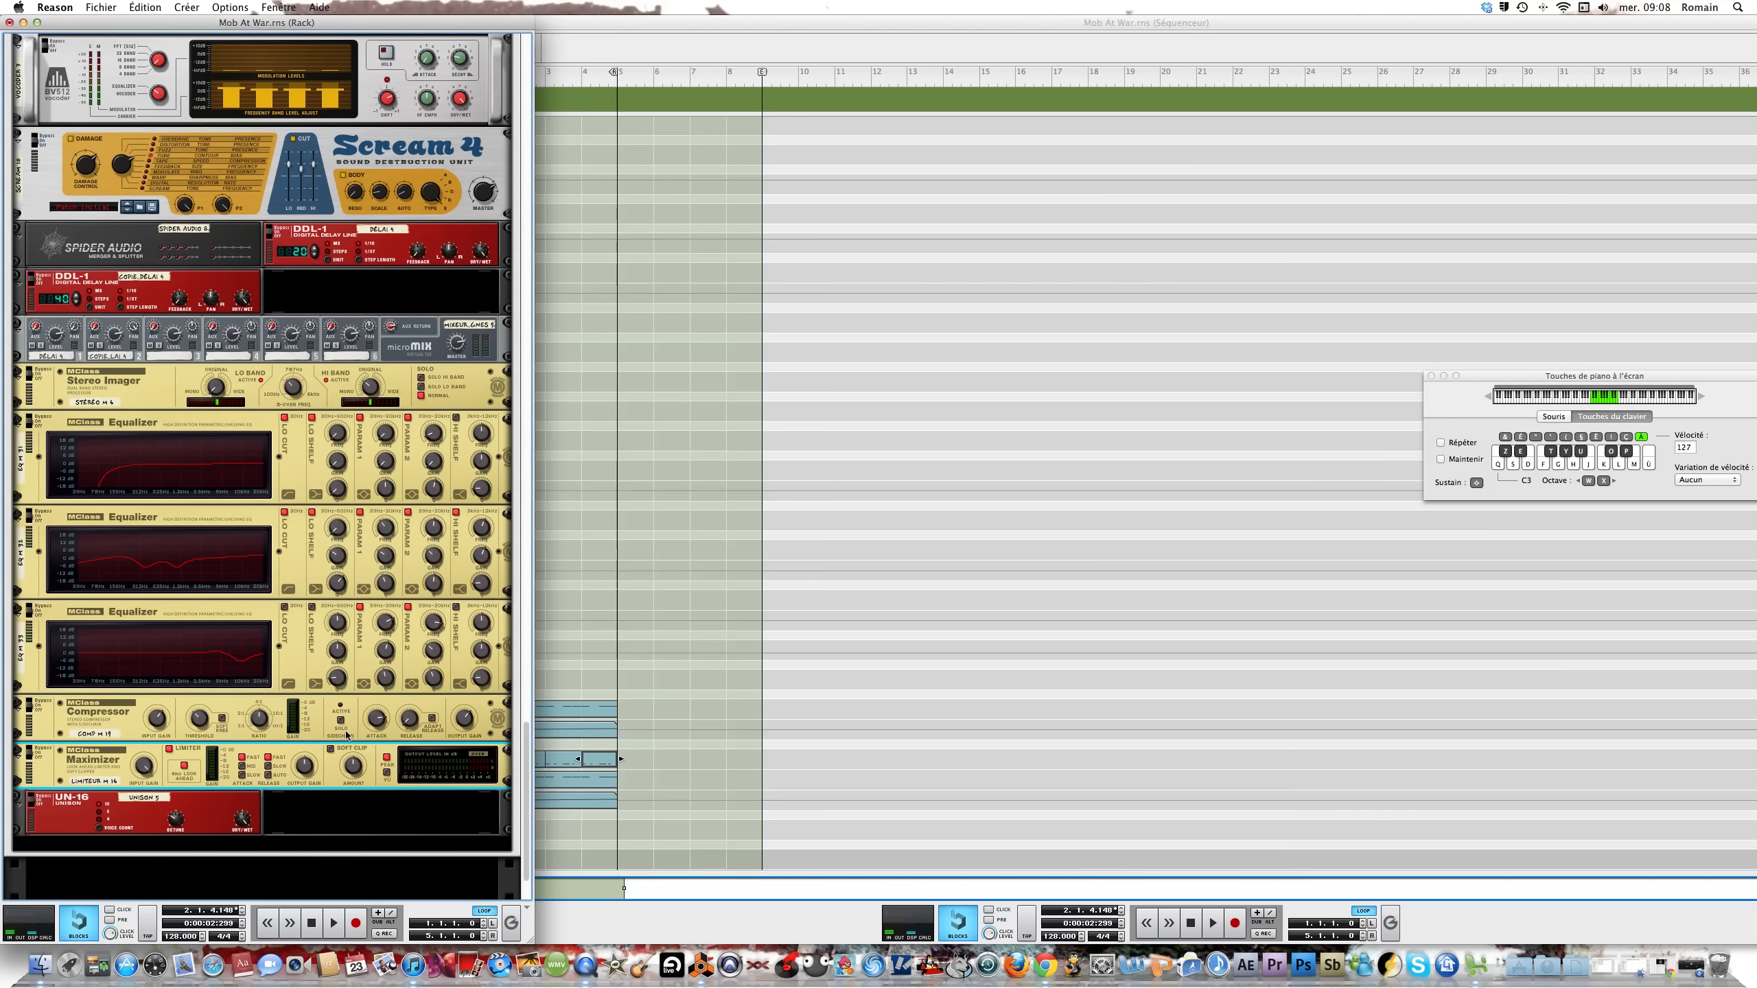
# Play test notes through the chain and adjust the Maximizer's input gain
pyautogui.press('s')
pyautogui.press('s')
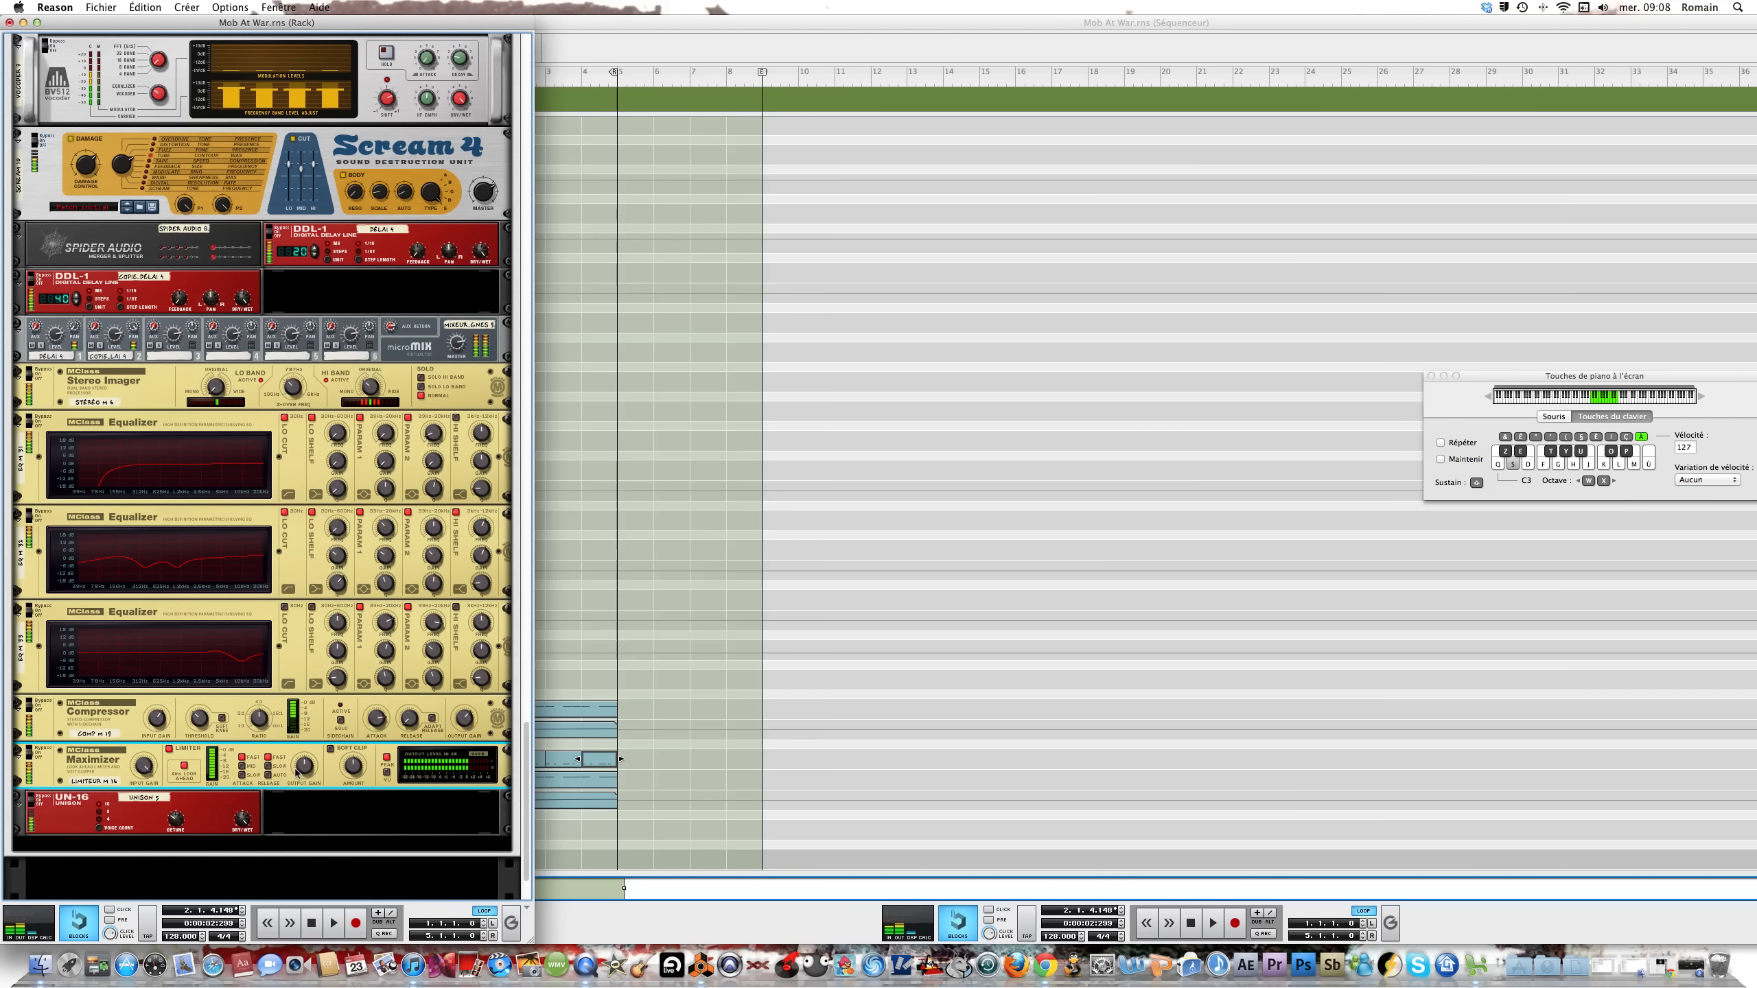
pyautogui.moveTo(149, 764)
pyautogui.moveTo(147, 768)
pyautogui.mouseDown()
pyautogui.moveTo(147, 798)
pyautogui.moveTo(147, 762)
pyautogui.mouseUp()
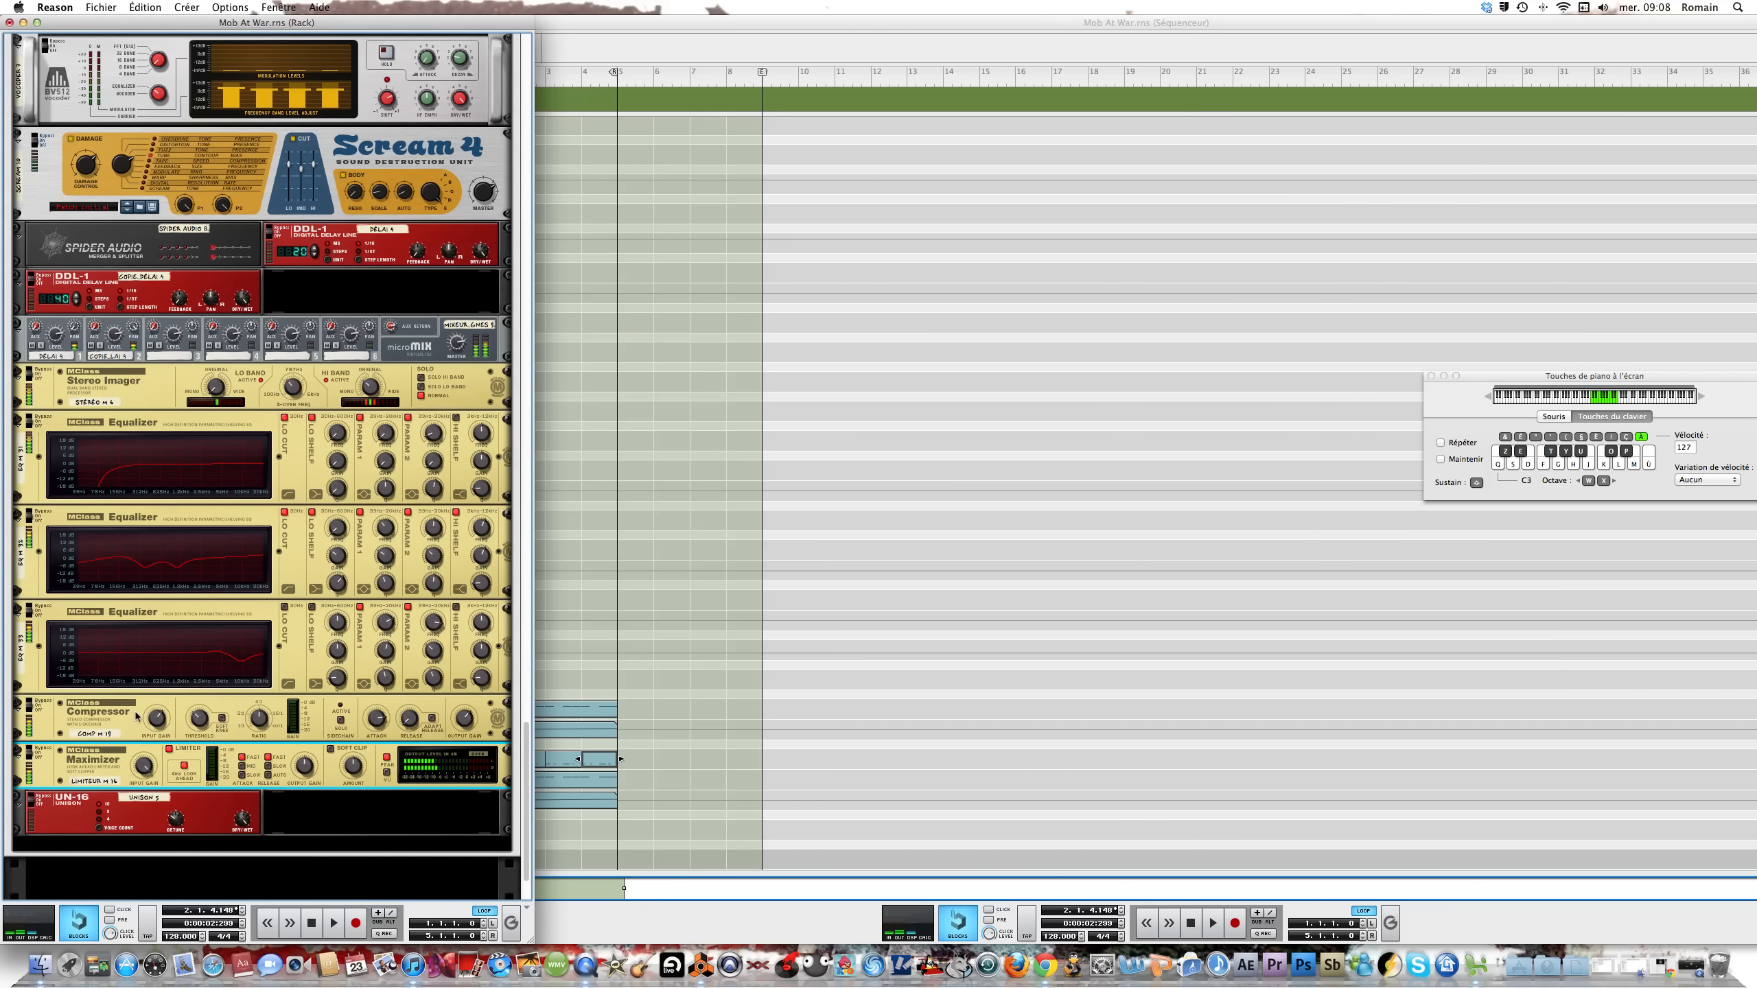
# Review the King Kong Combinator's full device chain, from the Malström down to the Maximizer
pyautogui.scroll(5, 137, 716)
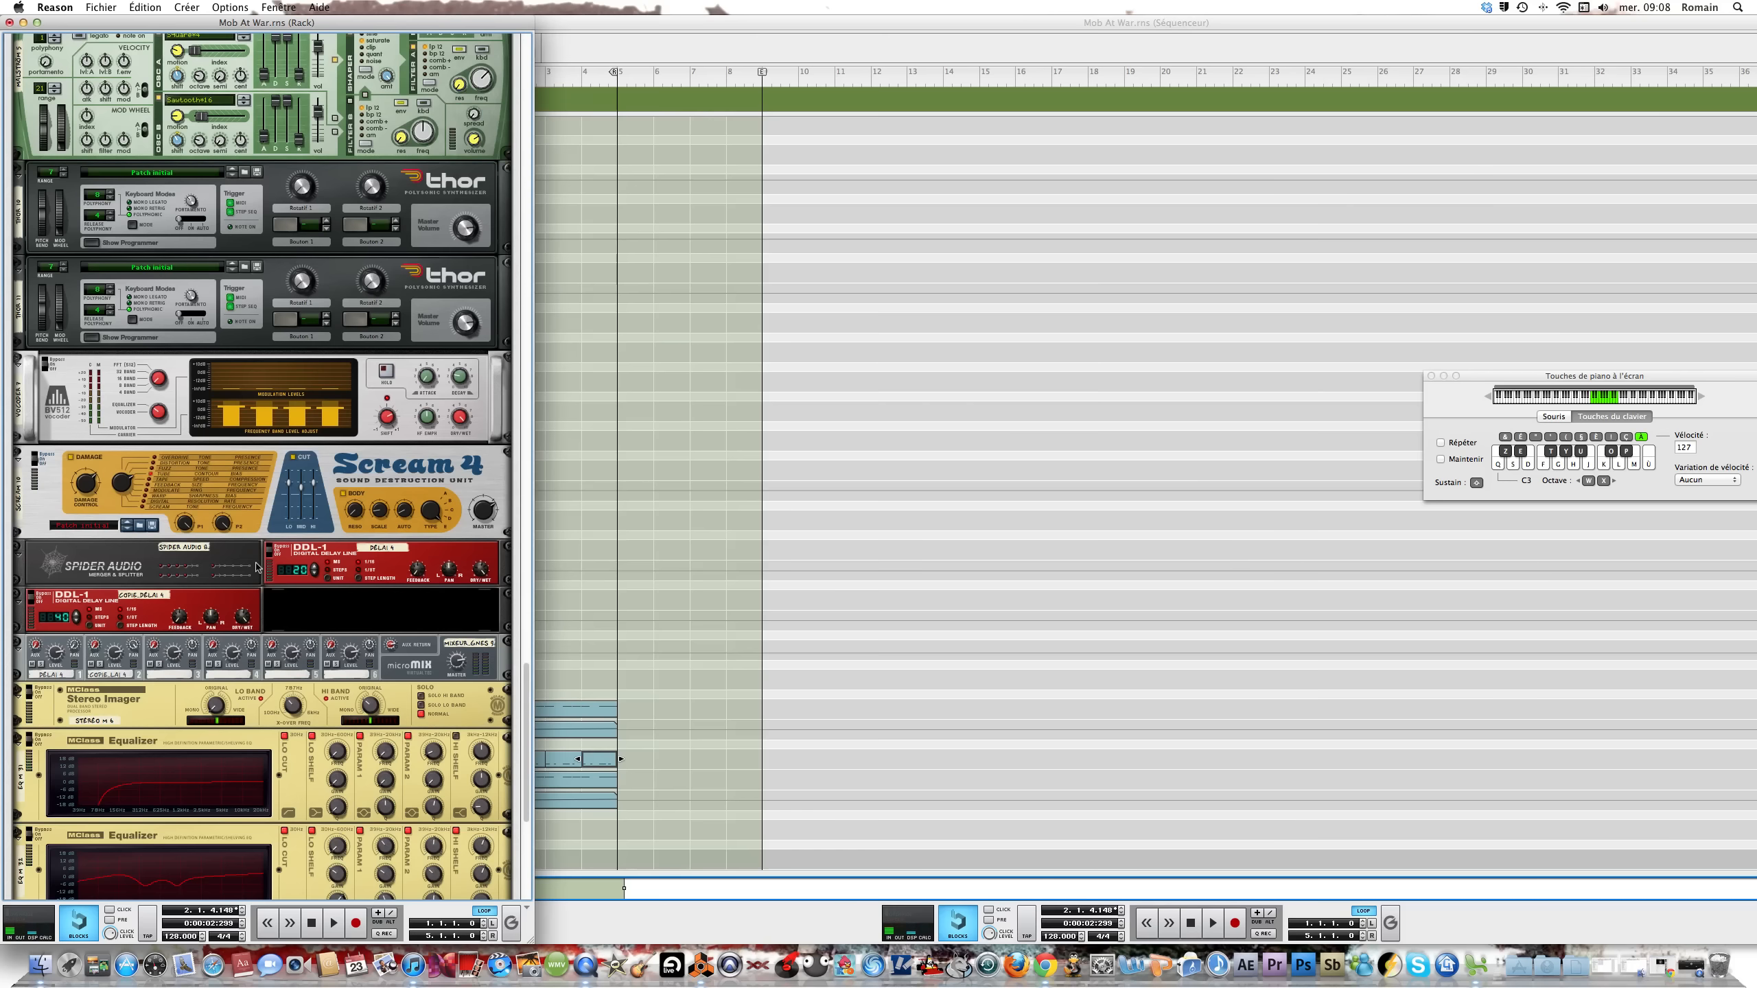
pyautogui.scroll(8, 256, 568)
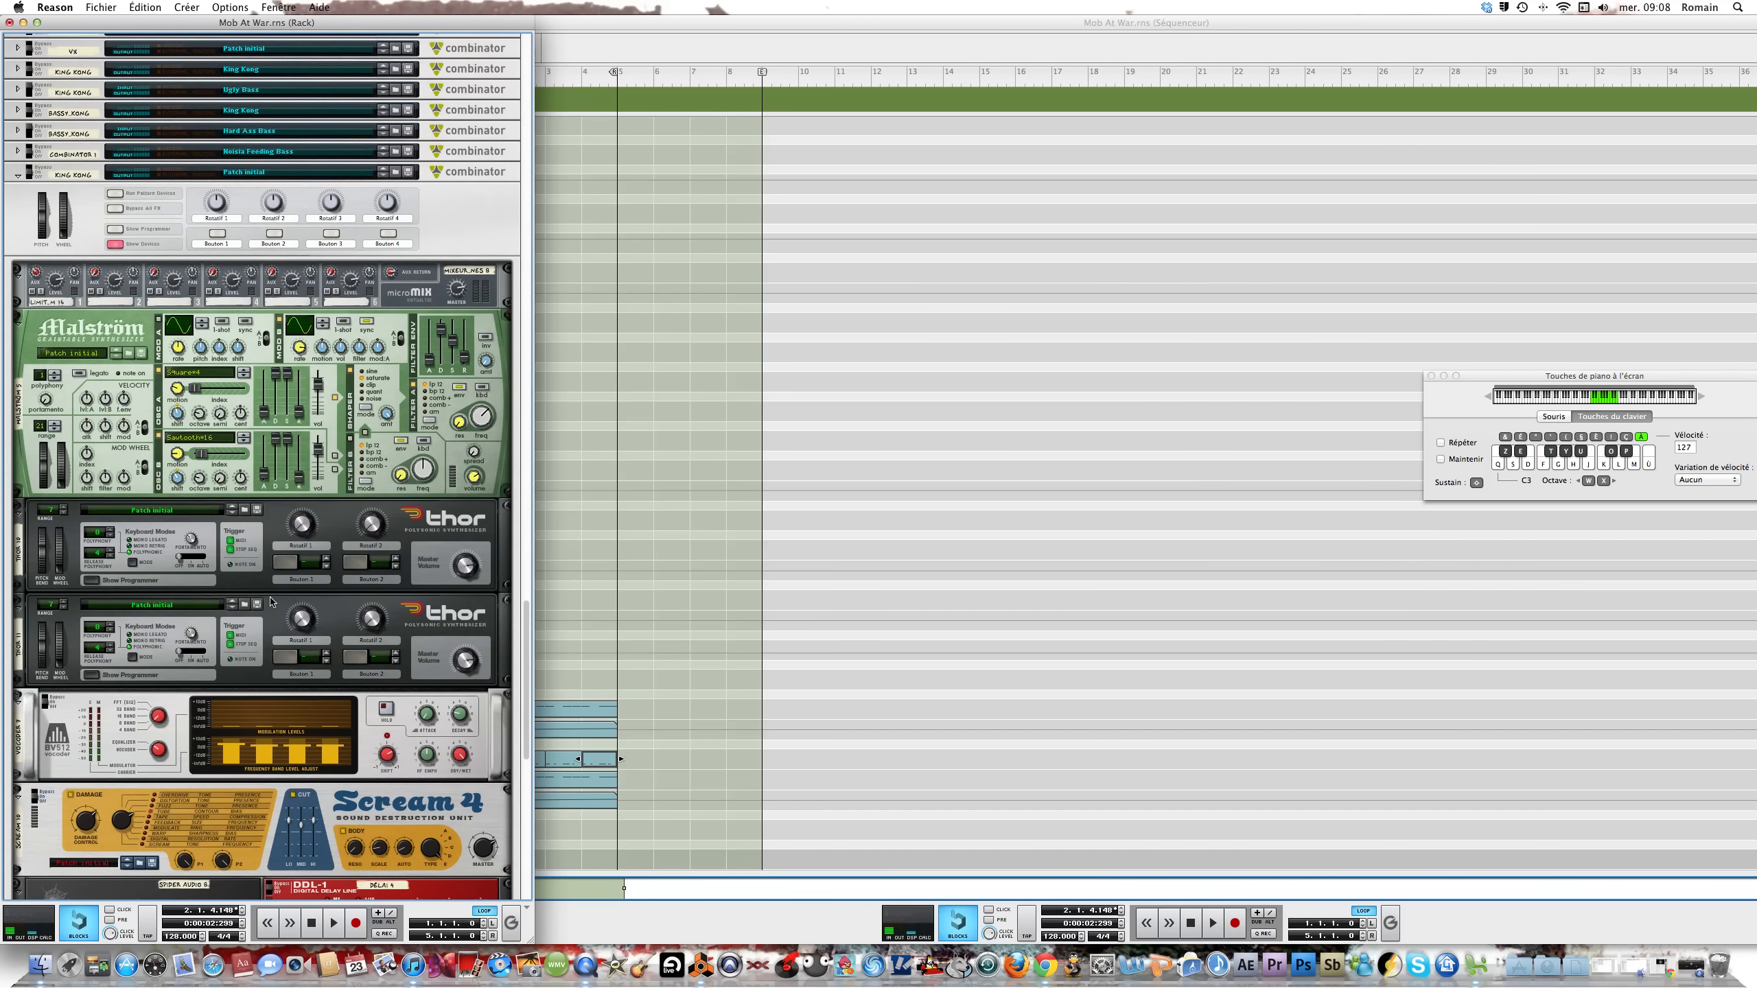
pyautogui.scroll(4, 272, 601)
pyautogui.click(17, 429)
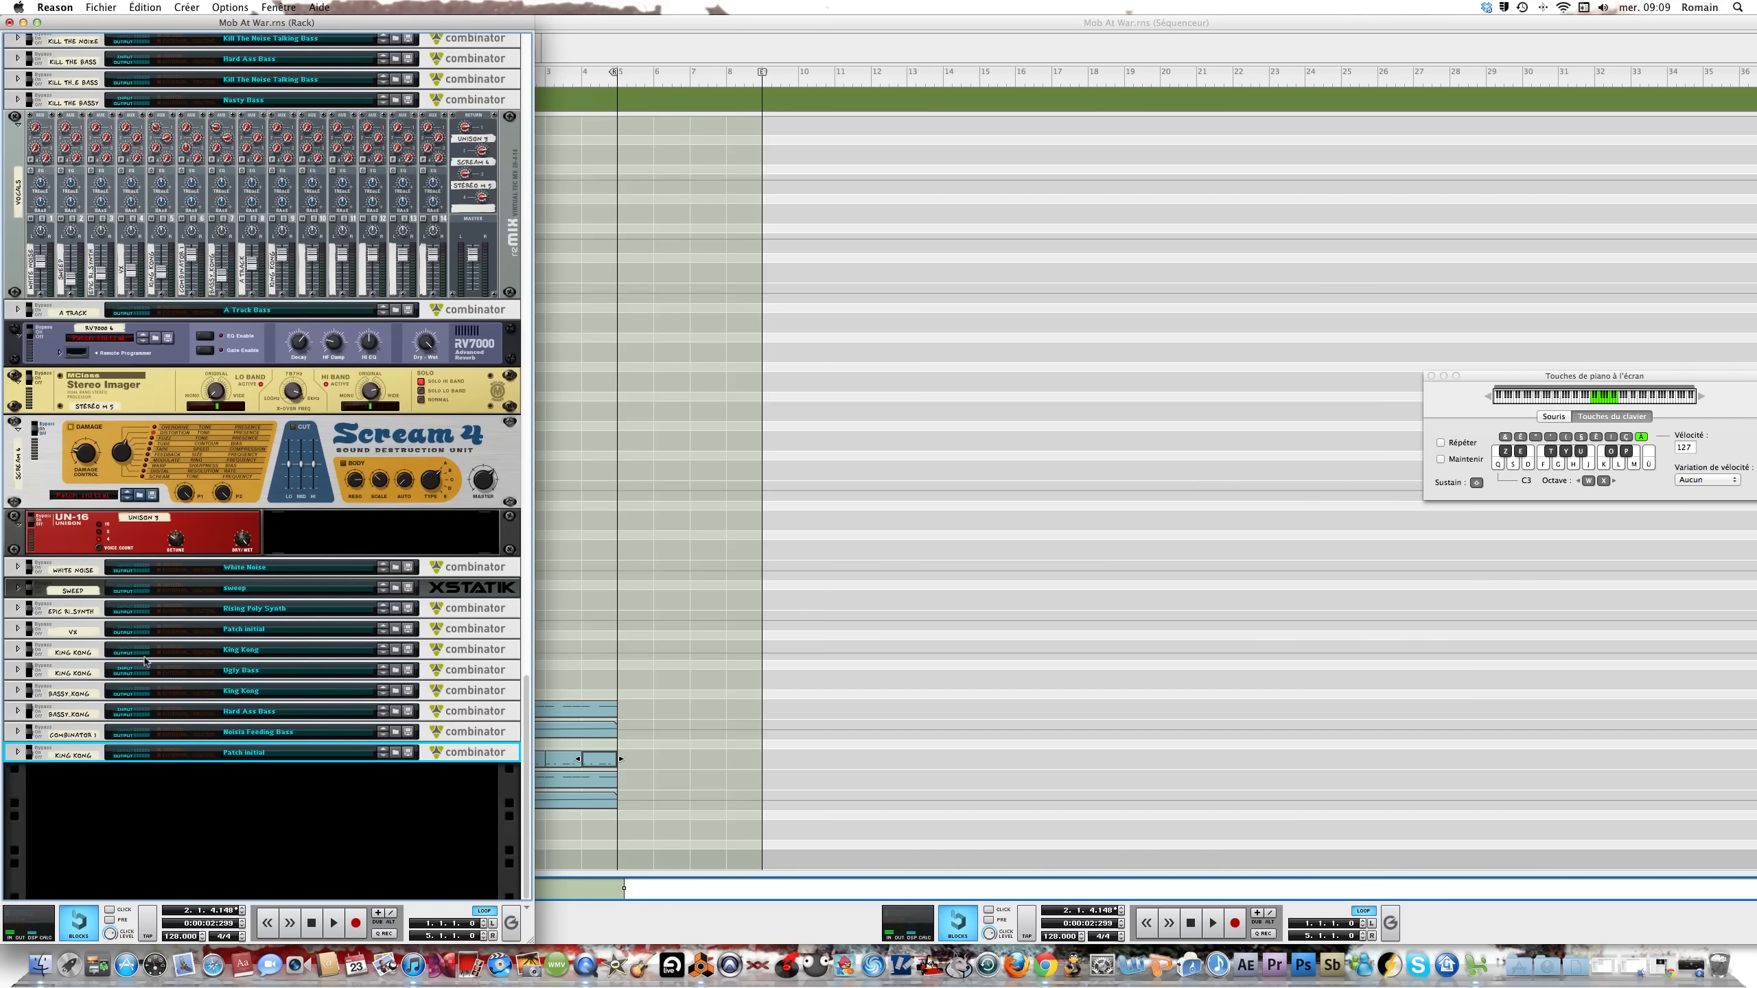
pyautogui.click(17, 752)
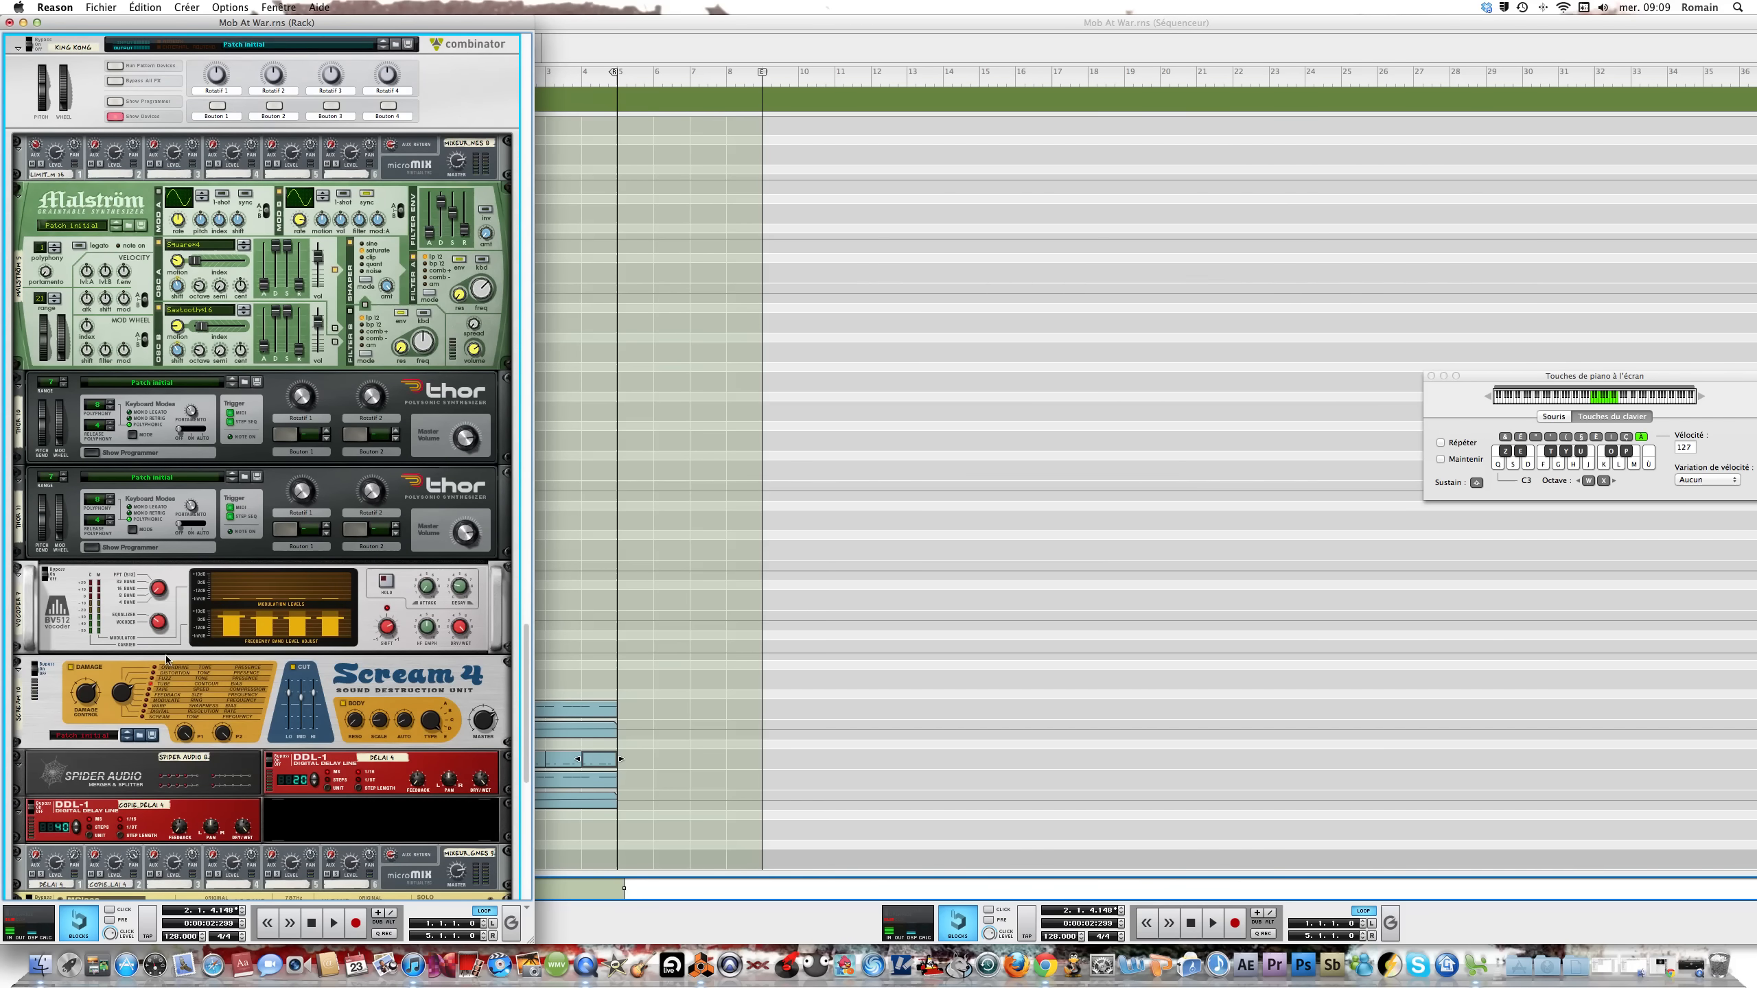
pyautogui.scroll(-4, 262, 724)
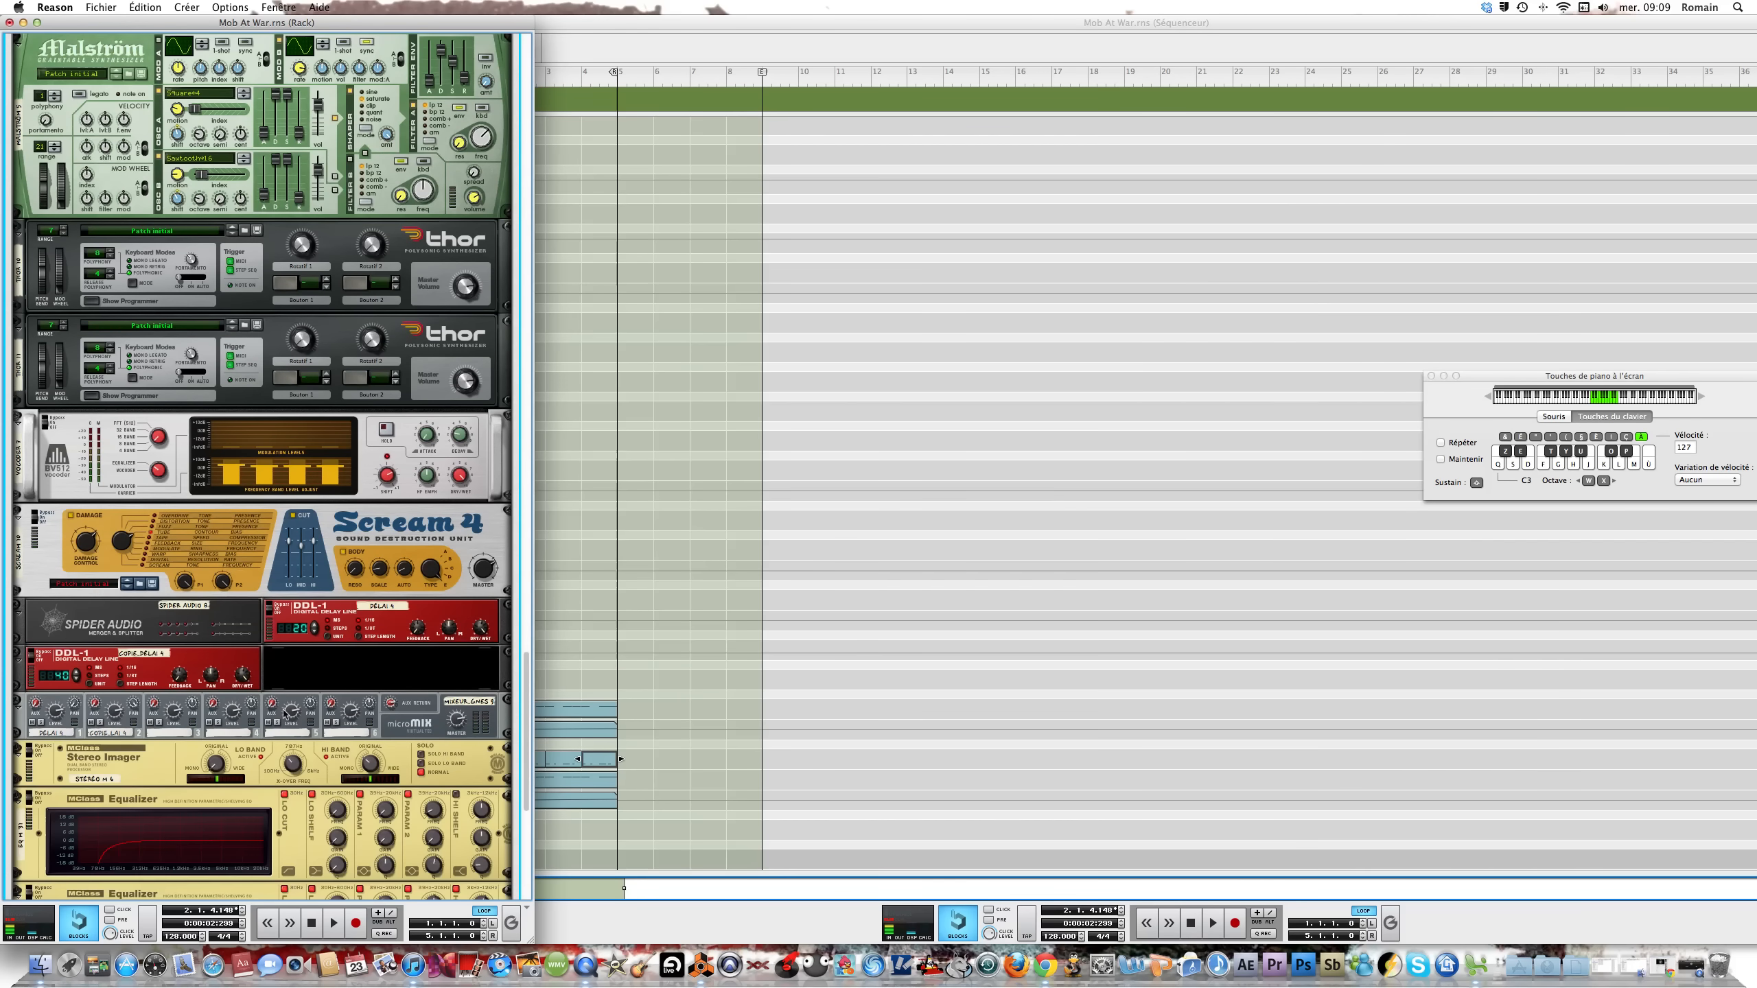
pyautogui.scroll(-10, 284, 713)
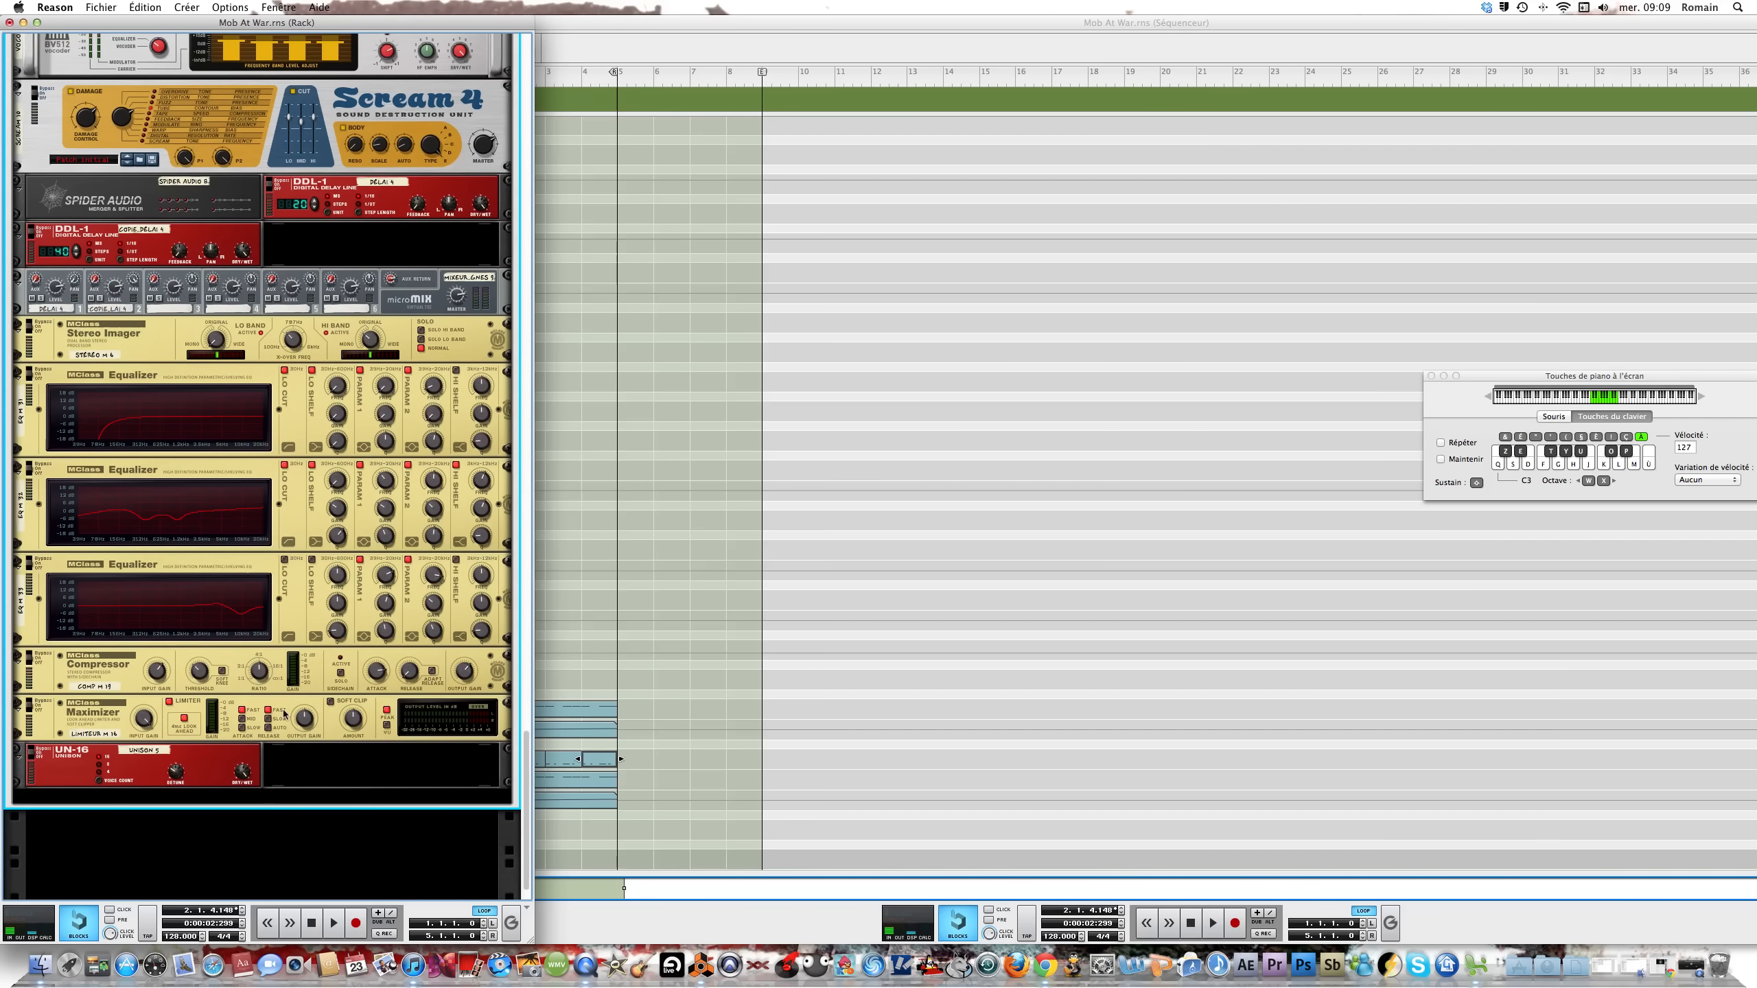
pyautogui.scroll(9, 283, 713)
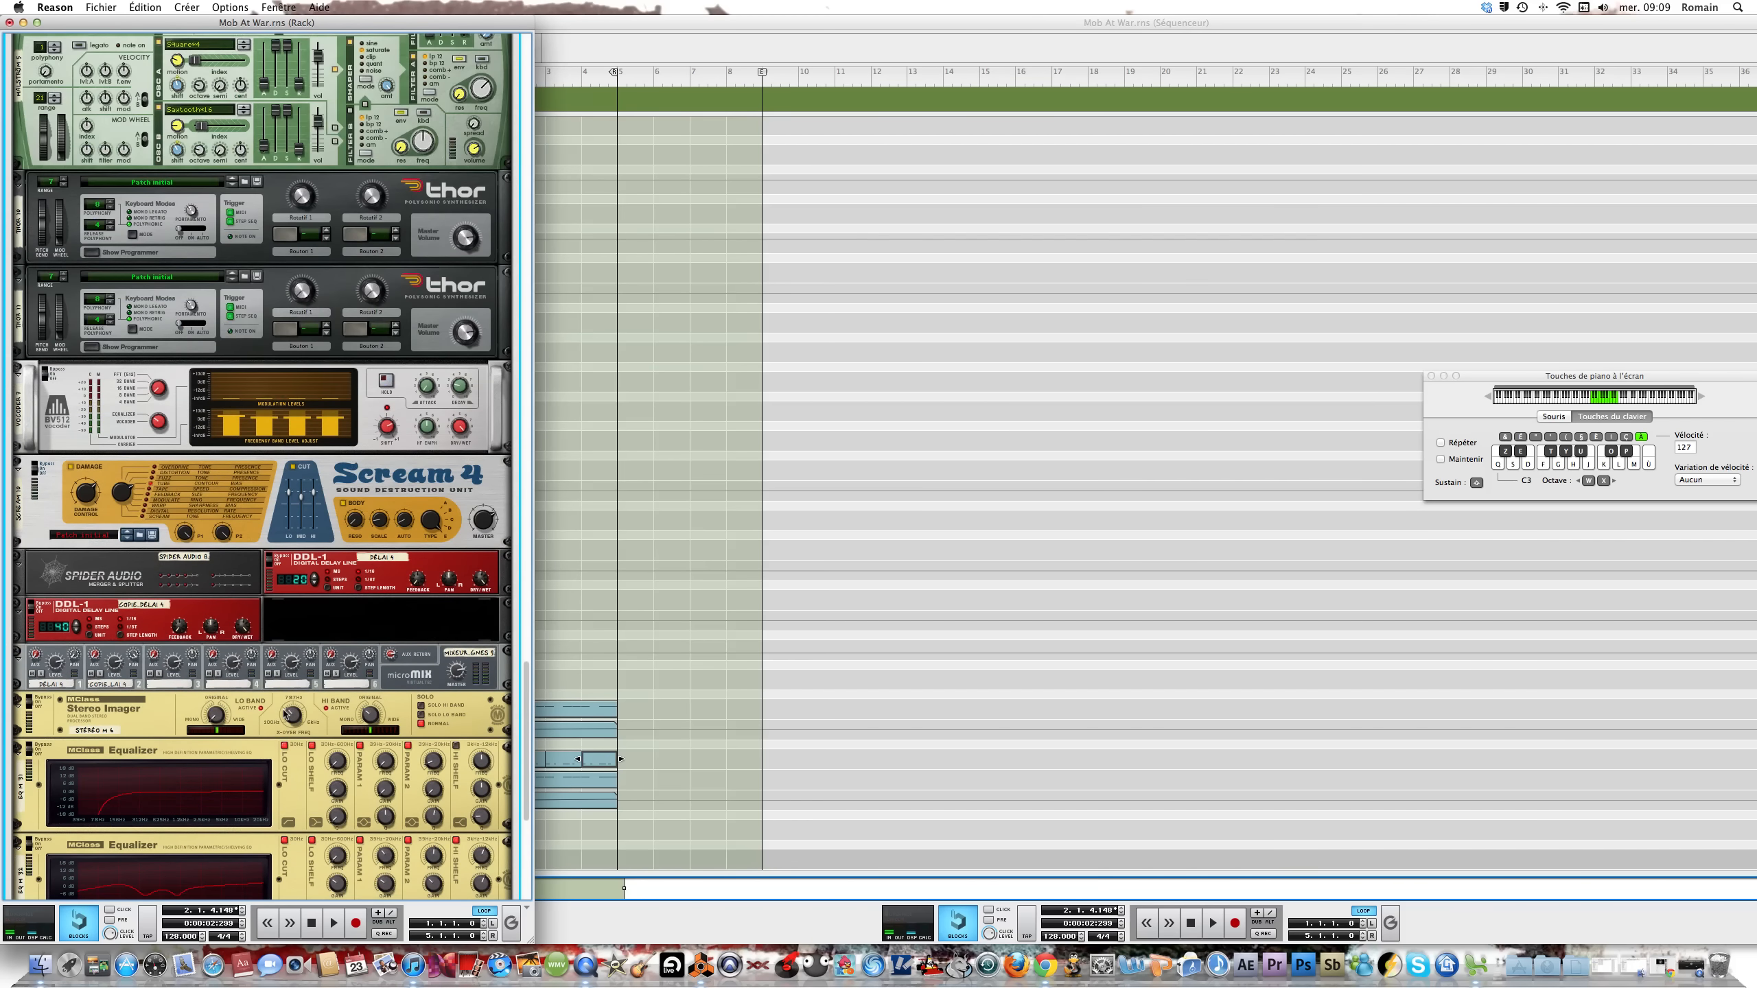
pyautogui.scroll(7, 283, 713)
pyautogui.scroll(4, 283, 714)
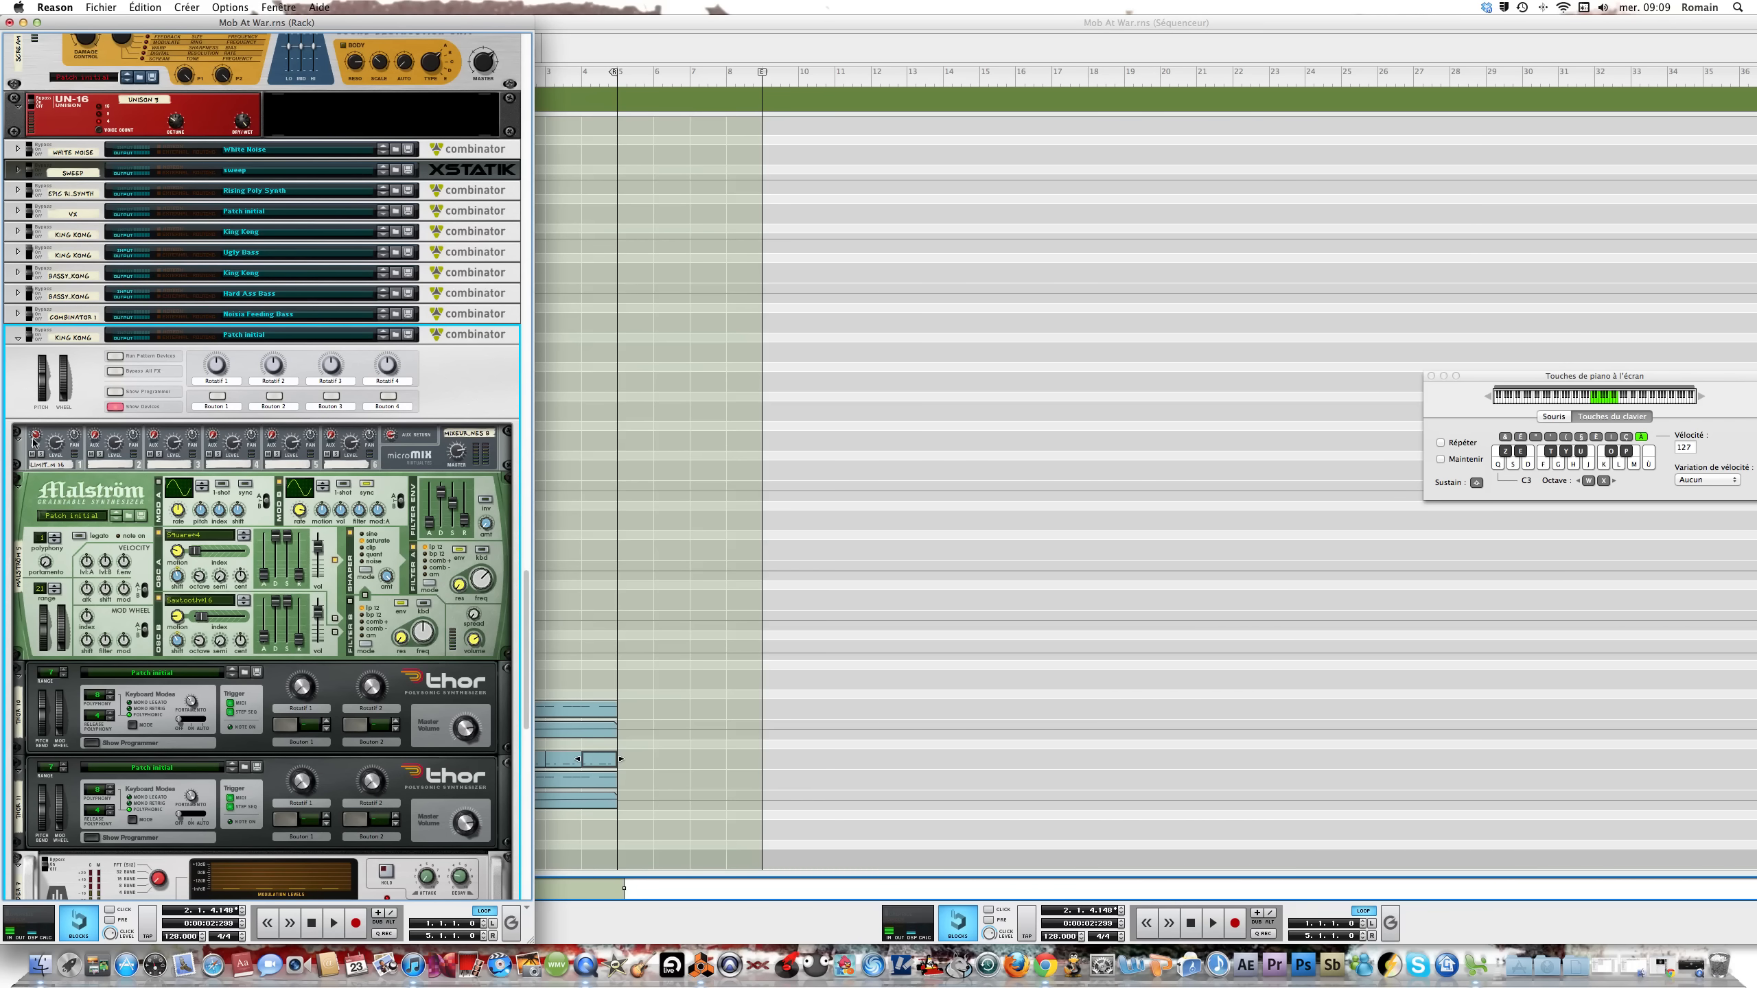
# Collapse the new King Kong Combinator in the rack and bring the sequencer window forward
pyautogui.moveTo(32, 442)
pyautogui.click(18, 339)
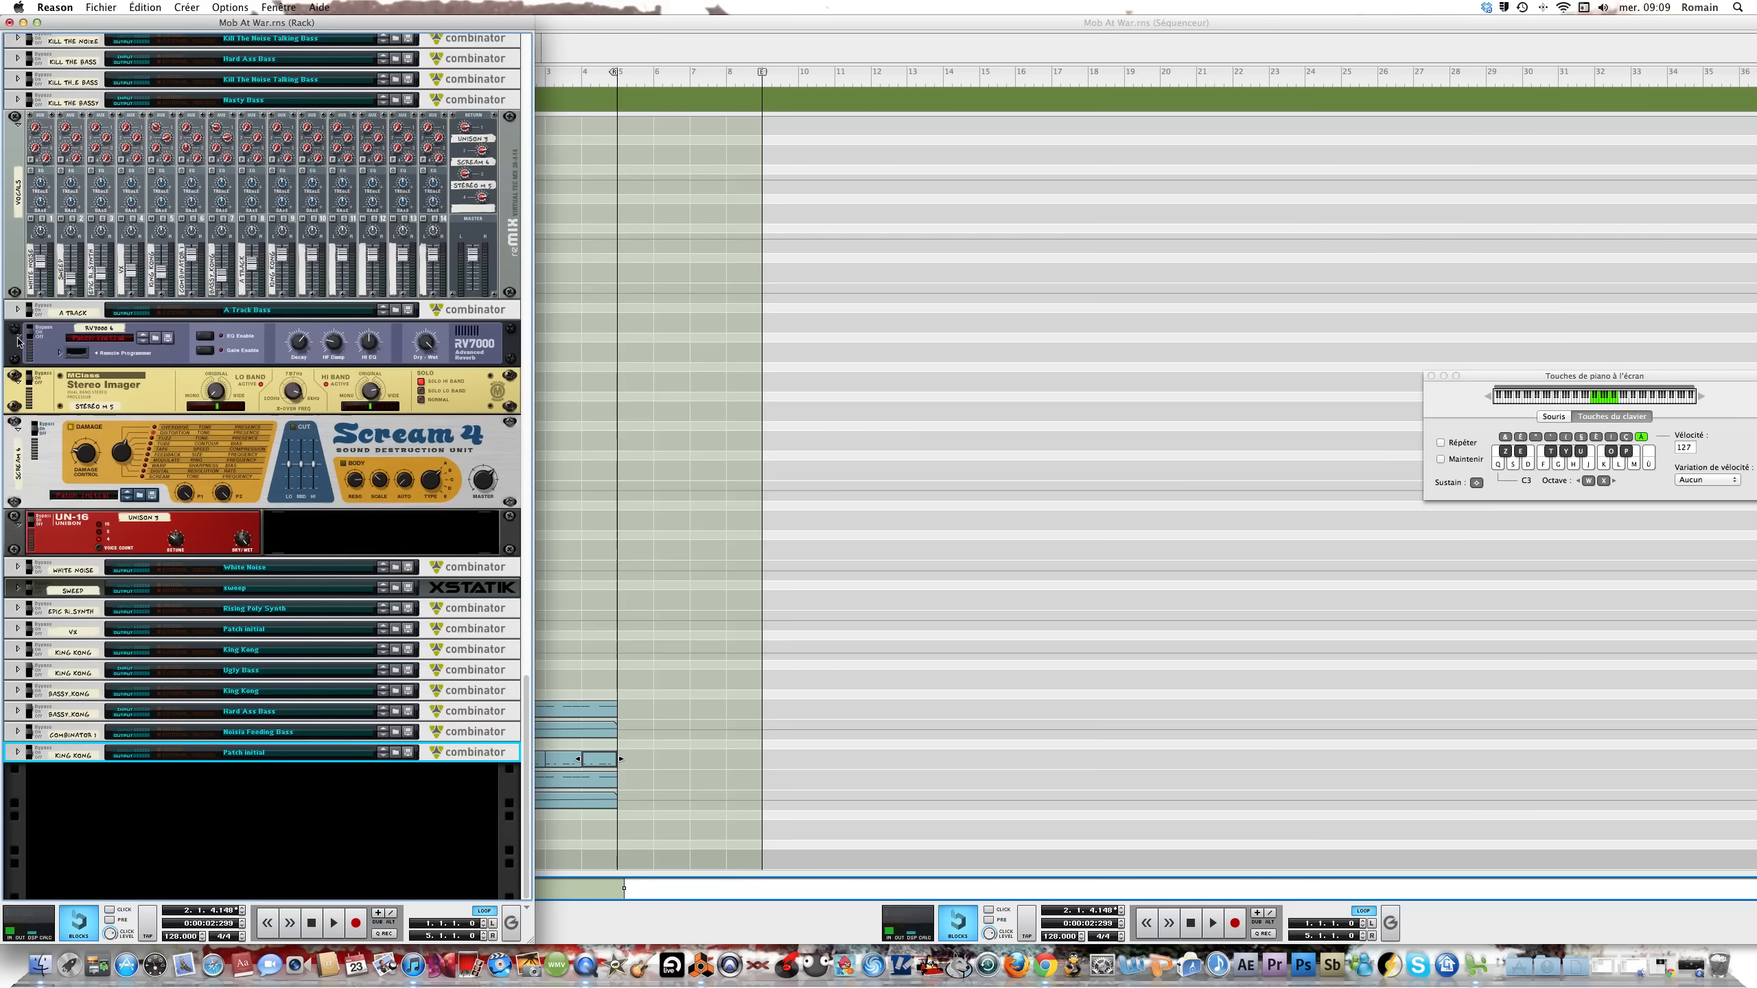
pyautogui.click(623, 760)
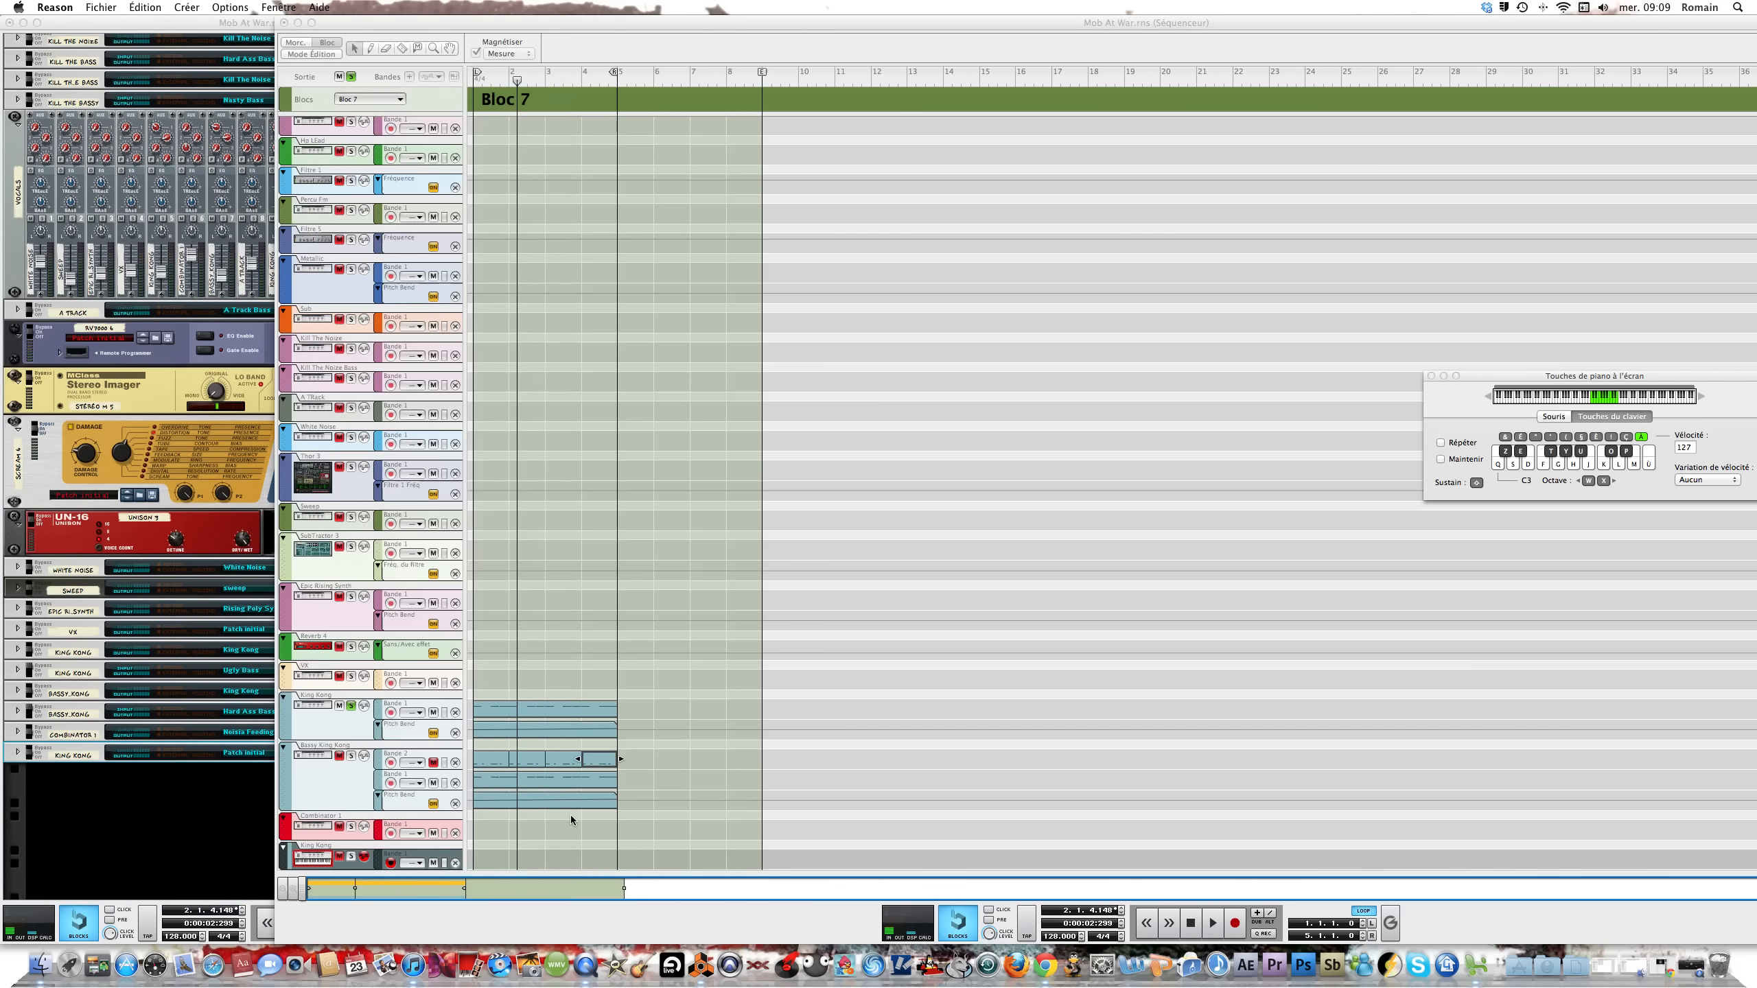
pyautogui.click(93, 762)
pyautogui.click(318, 749)
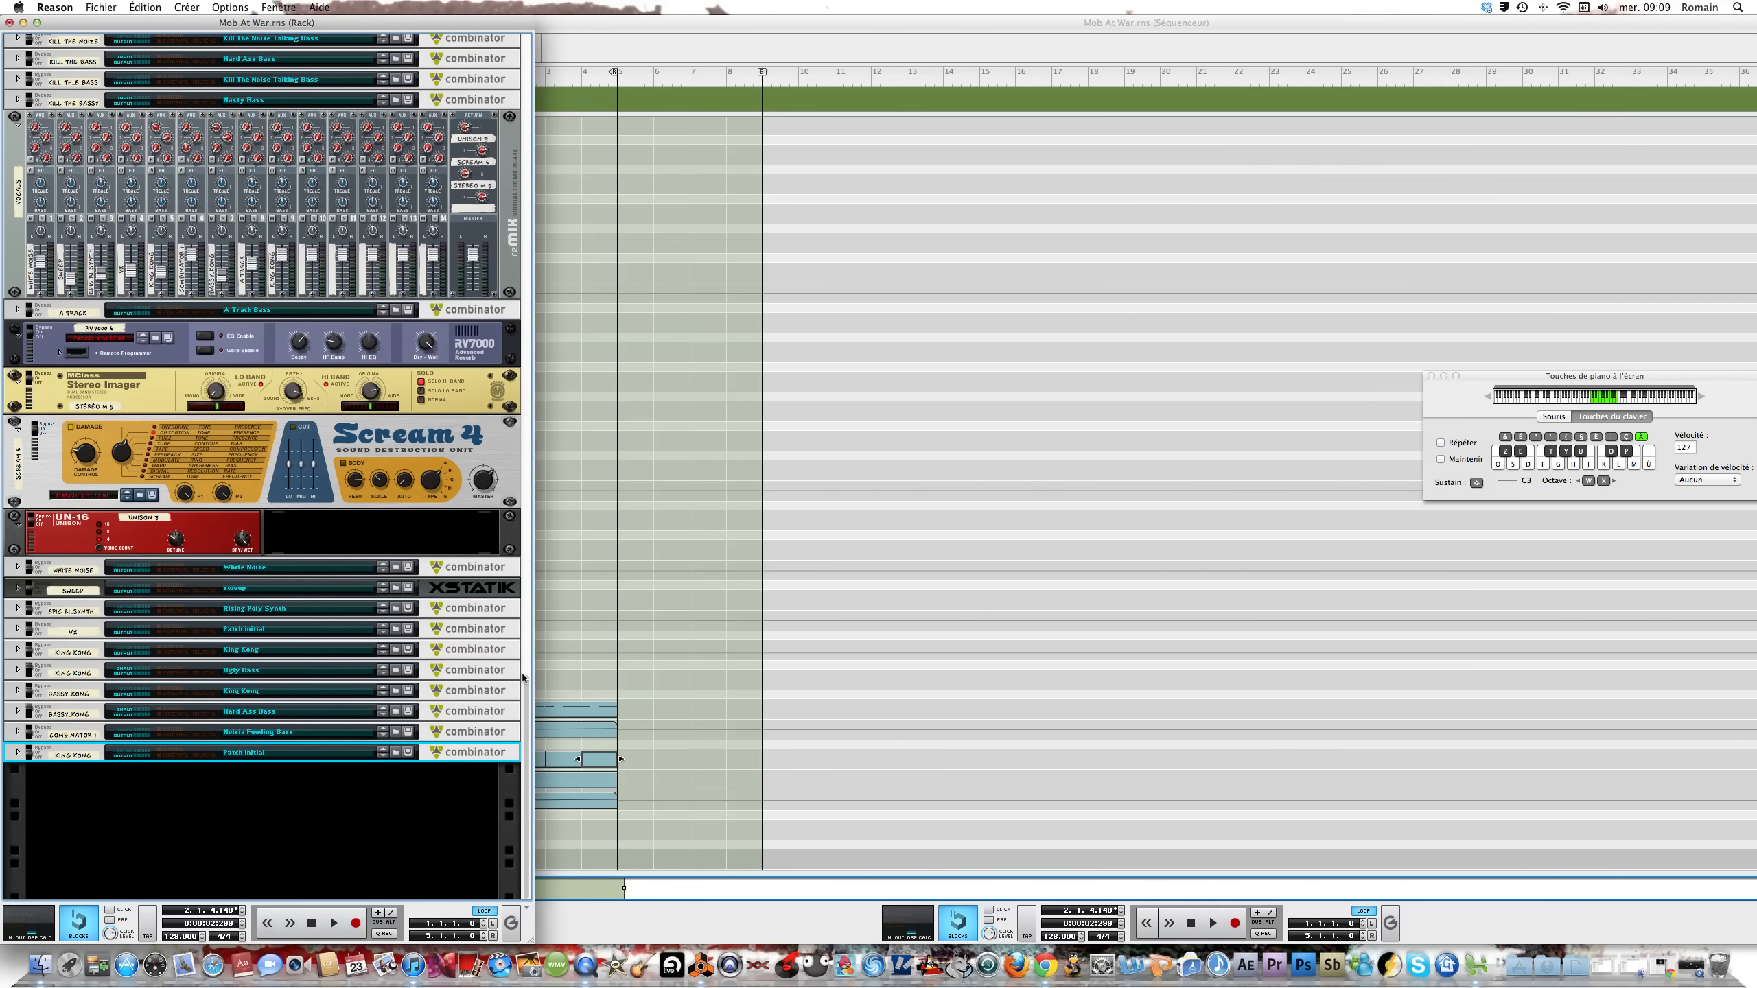
pyautogui.click(643, 628)
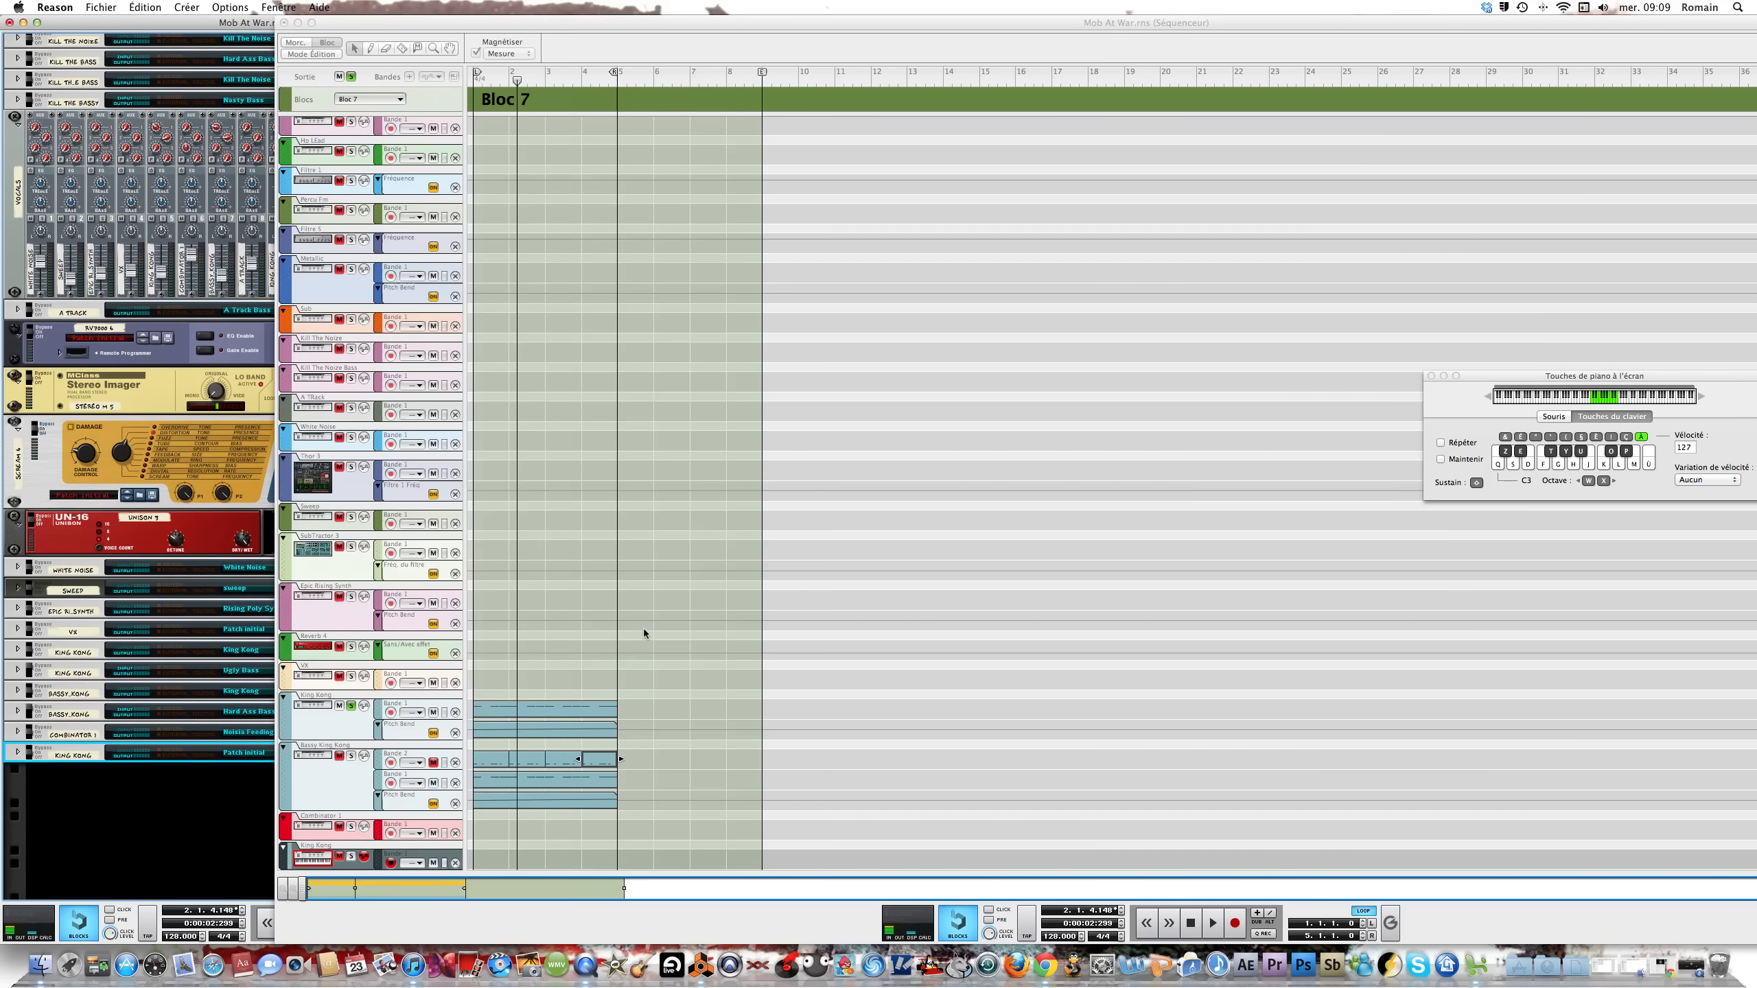
# Solo the Bassy King Kong track instead of the King Kong track and play Bloc 7 from the start
pyautogui.click(351, 759)
pyautogui.click(353, 707)
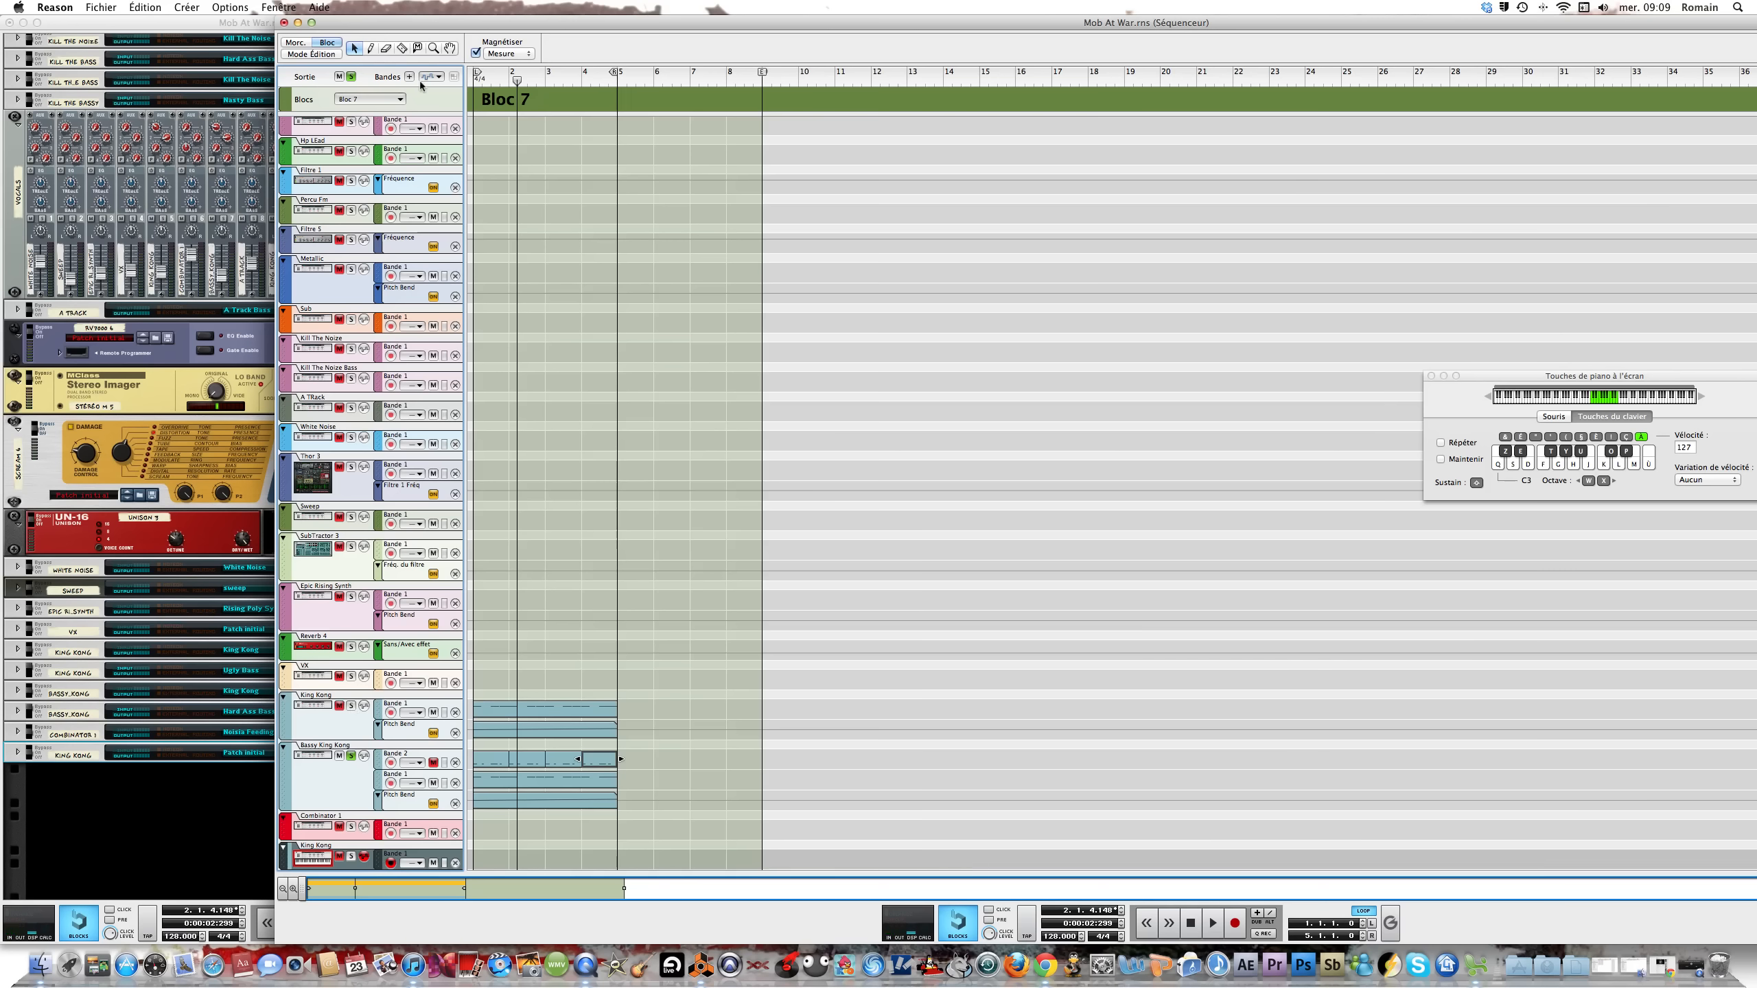
pyautogui.click(490, 82)
pyautogui.press('space')
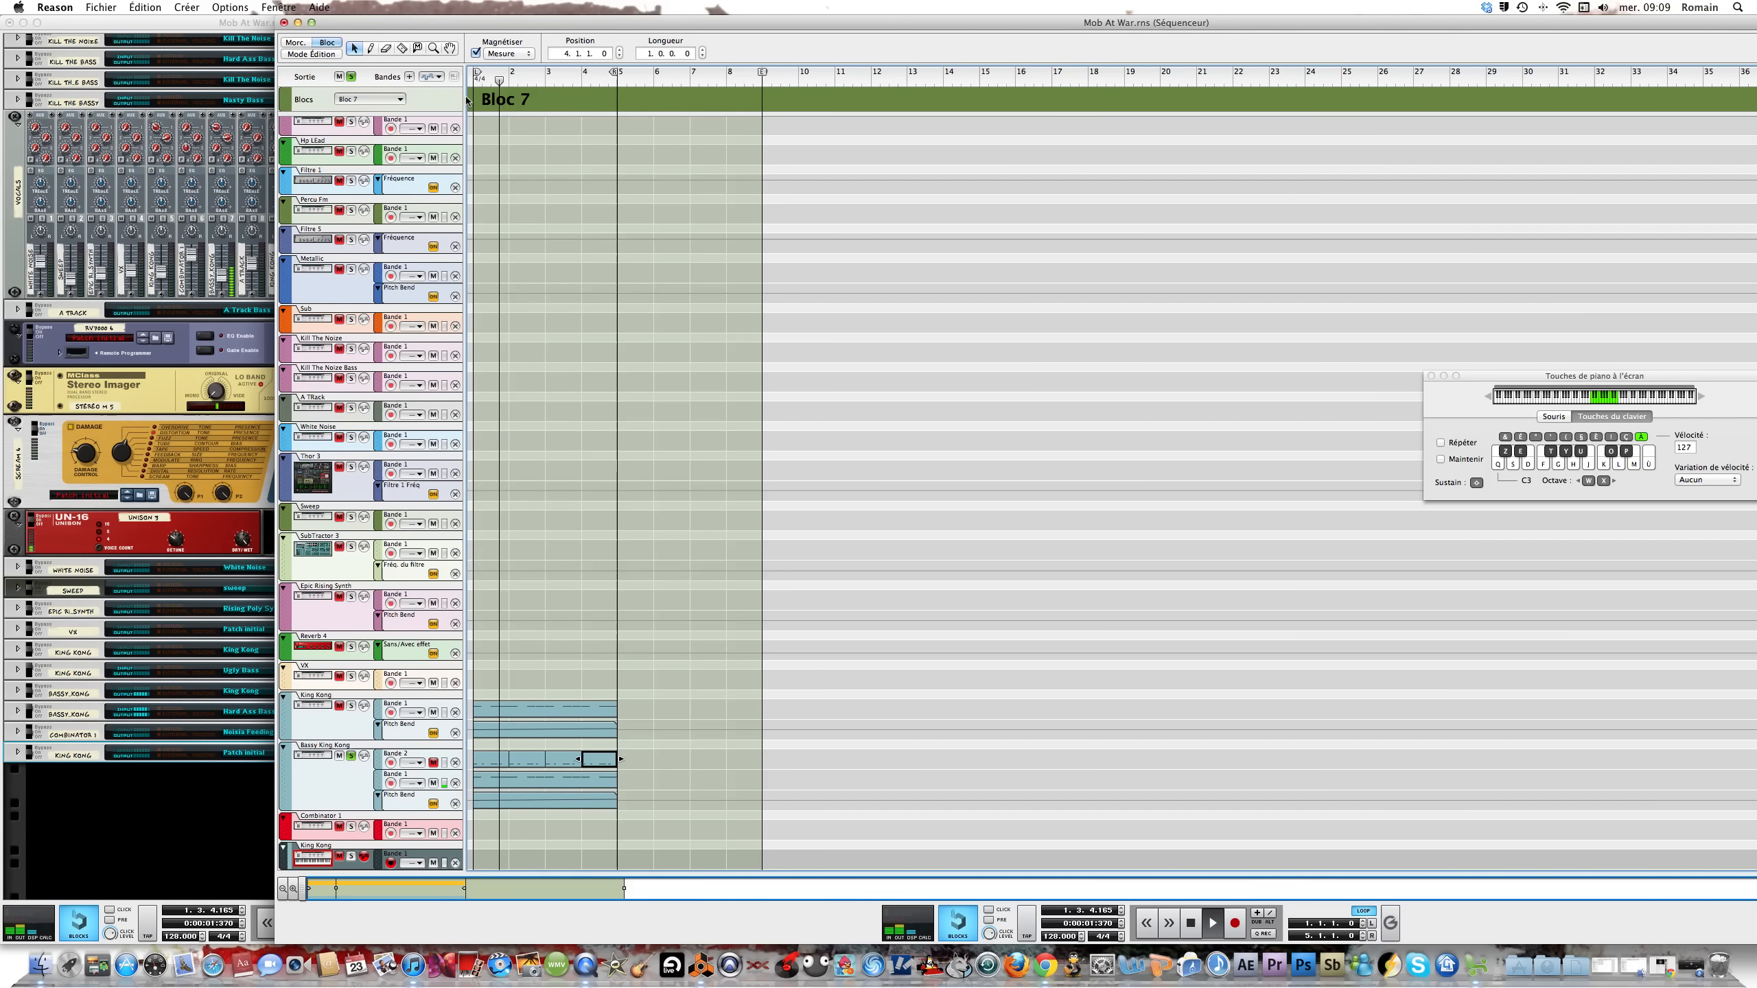
# Switch the solo back to the King Kong track alone and play Bloc 7 from the start
pyautogui.click(353, 756)
pyautogui.click(351, 706)
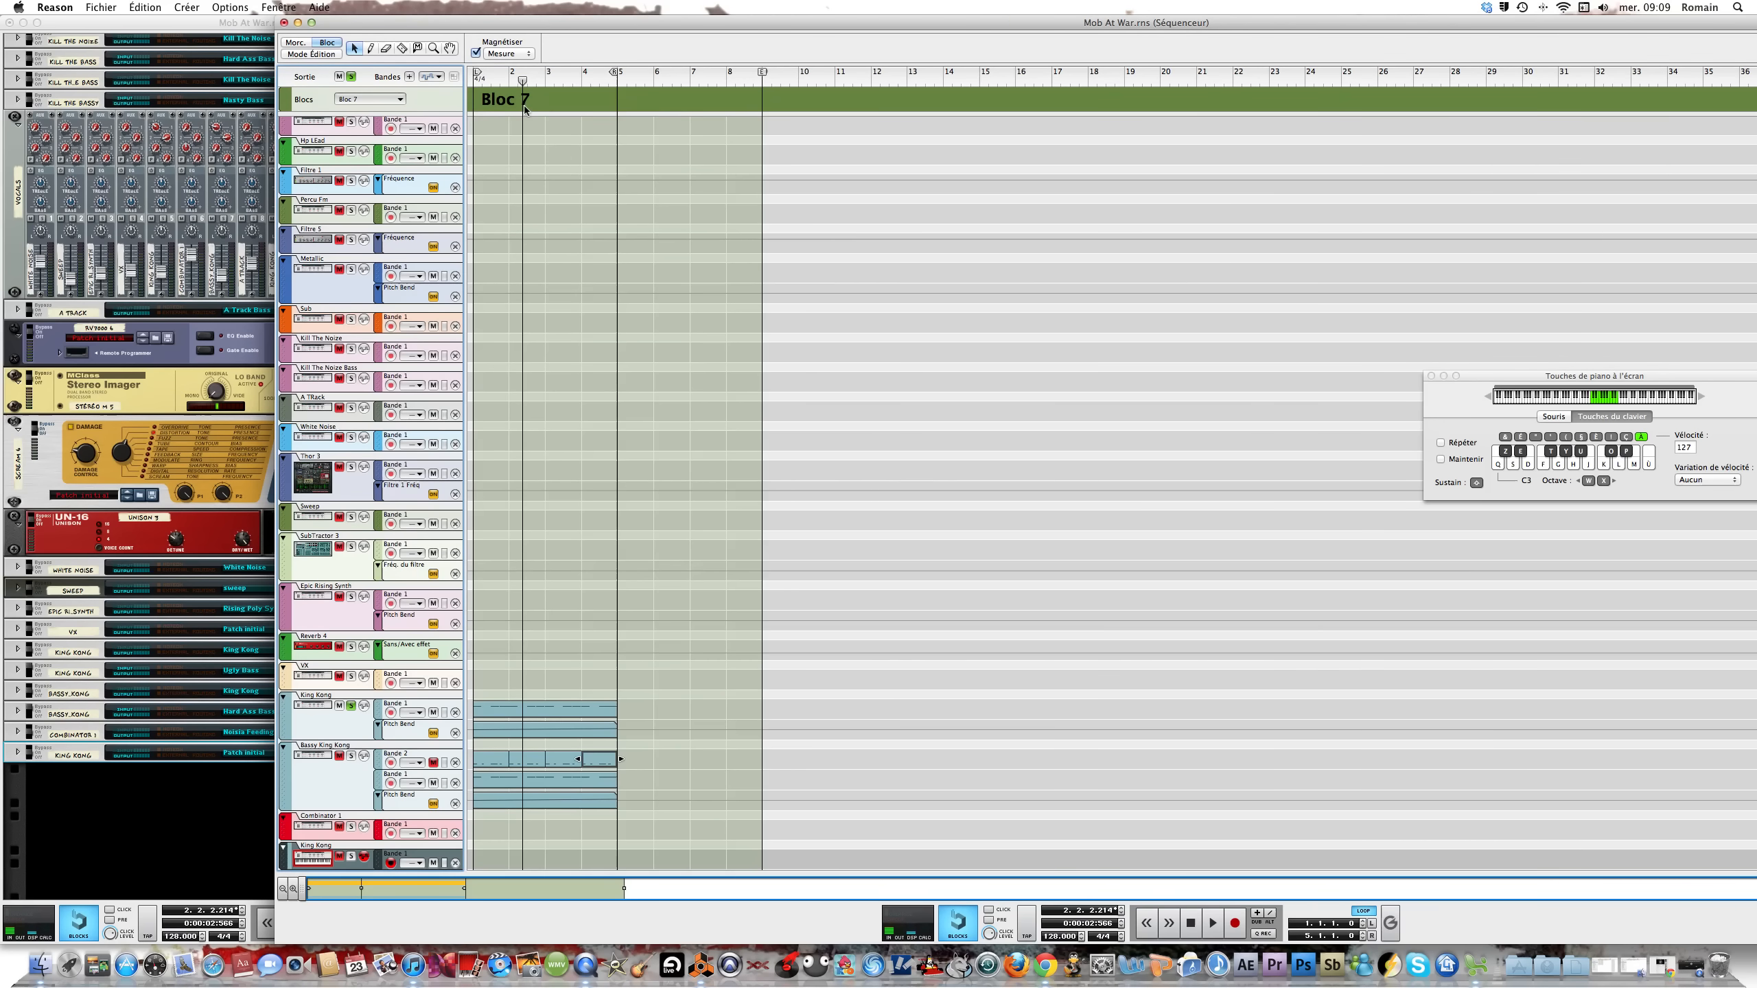
pyautogui.click(475, 79)
pyautogui.press('space')
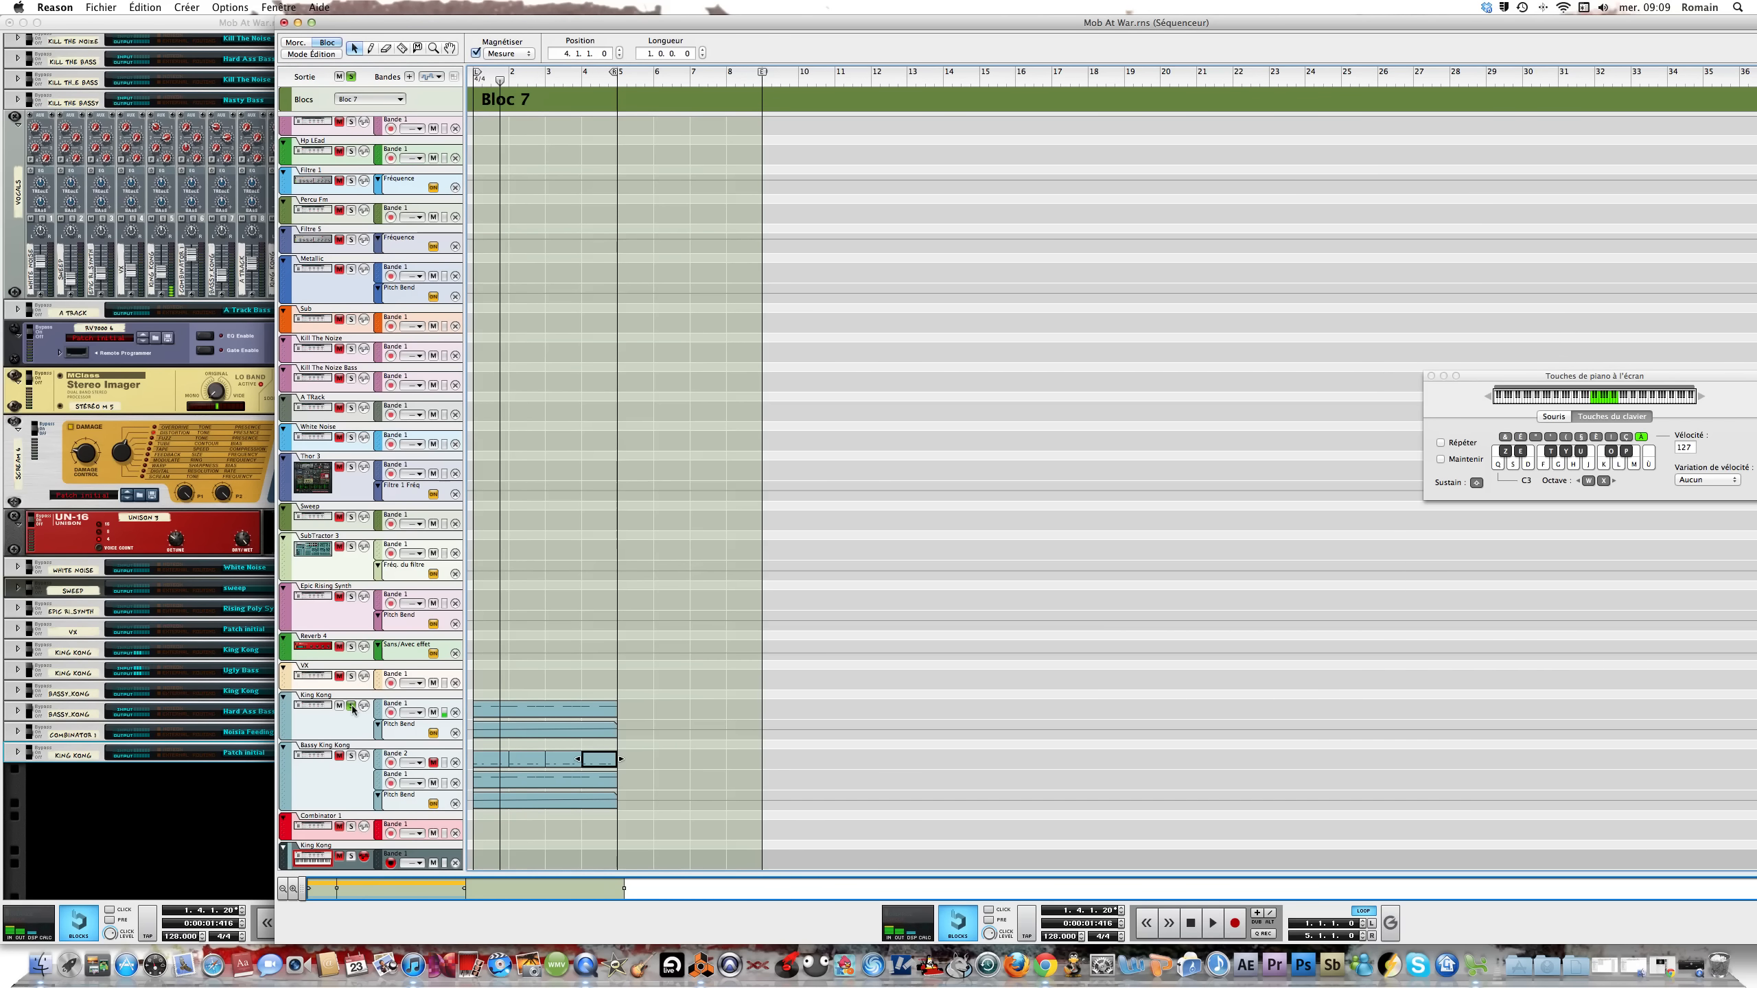
# Solo the Bassy King Kong track together with King Kong and play both layers from the start of the block
pyautogui.click(351, 756)
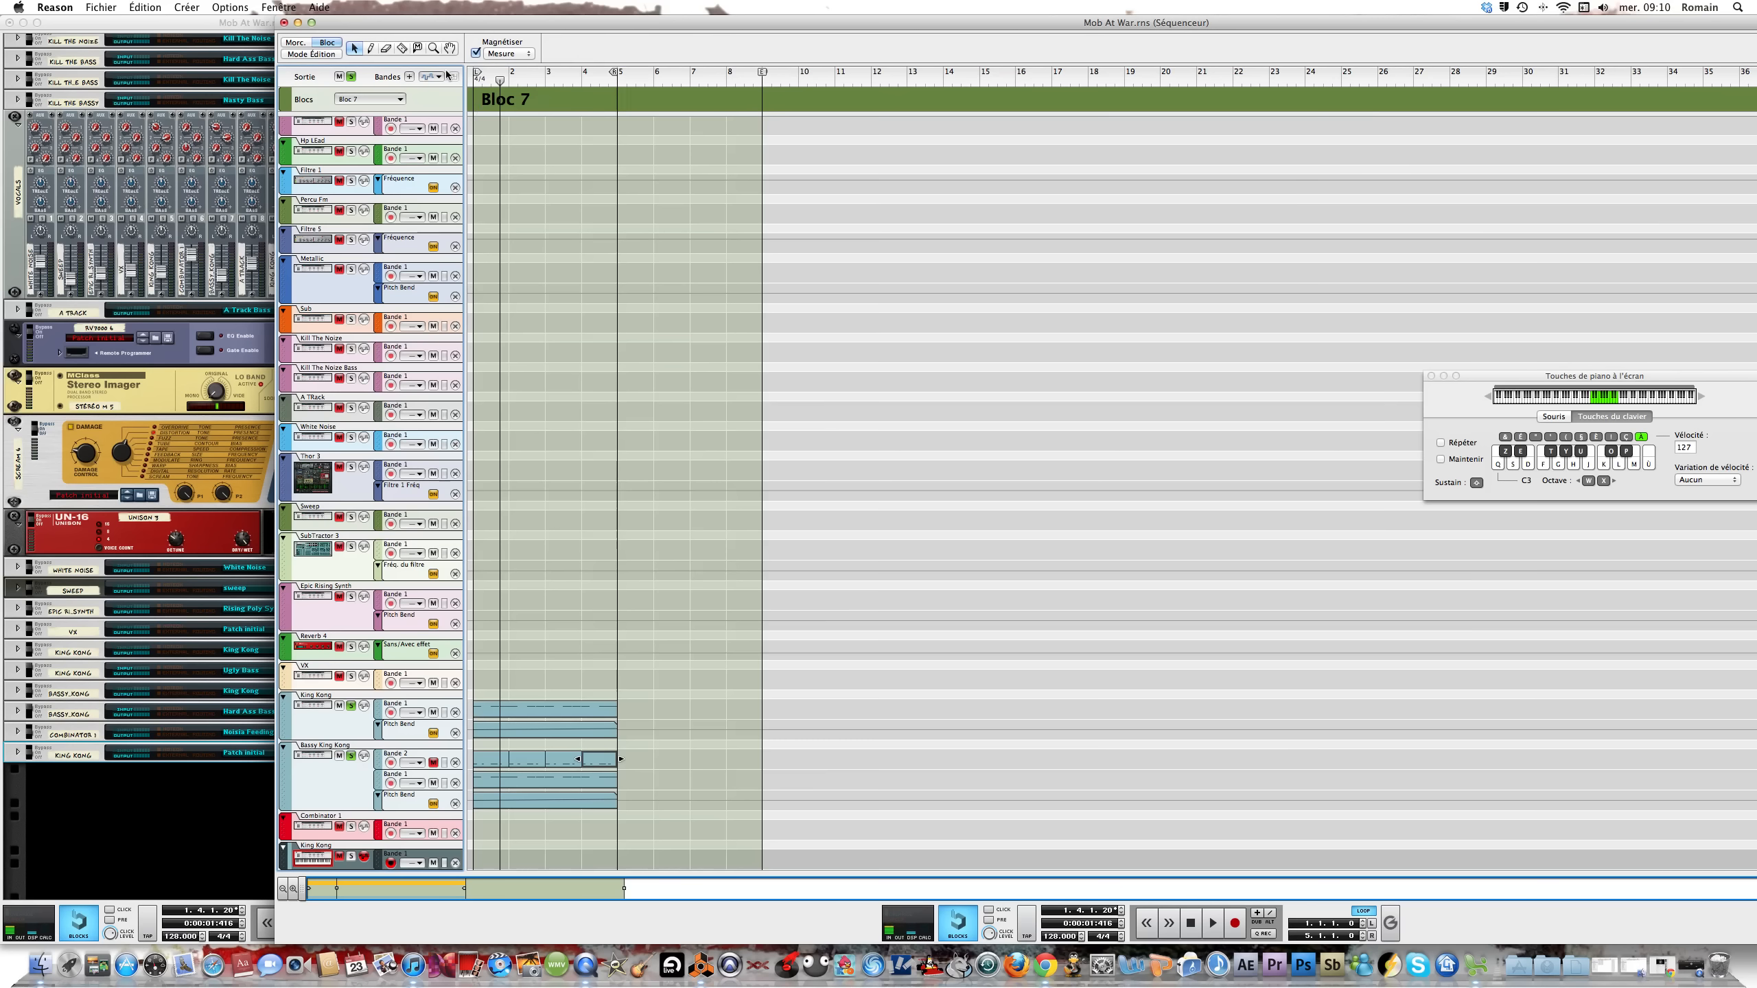
pyautogui.click(496, 81)
pyautogui.press('space')
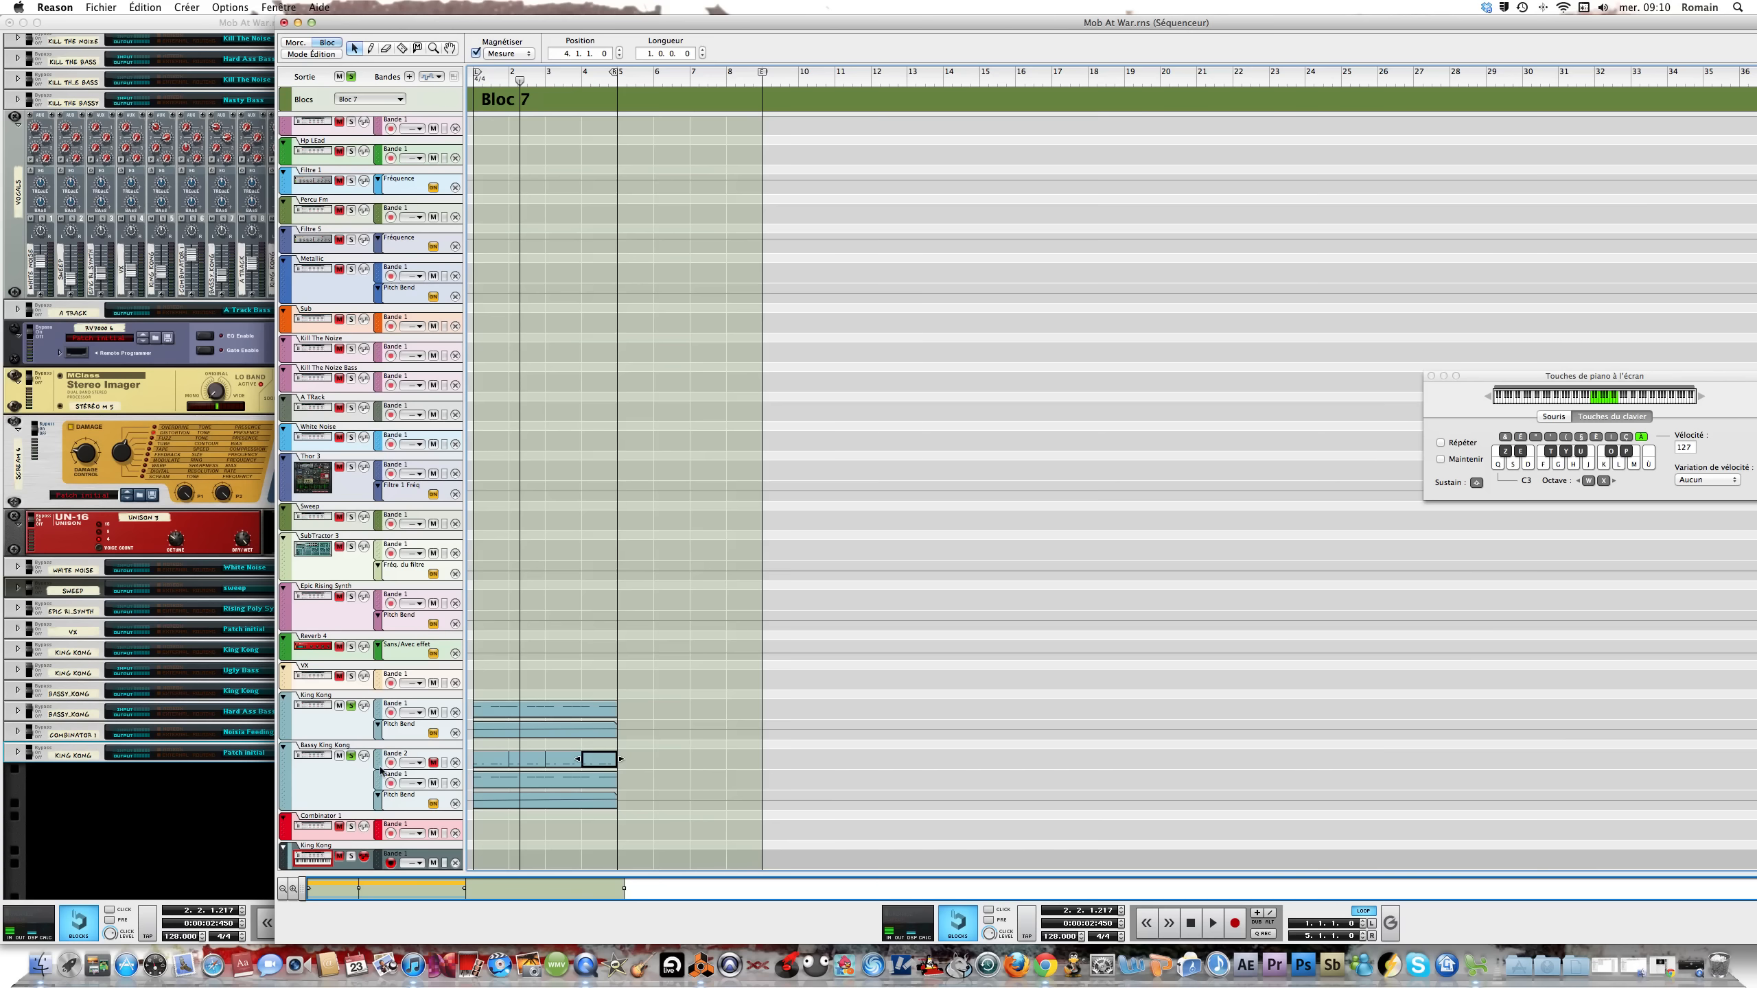
# Look through the Dynamics > Basses effect patches available for the King Kong Combinator without creating one
pyautogui.click(224, 807)
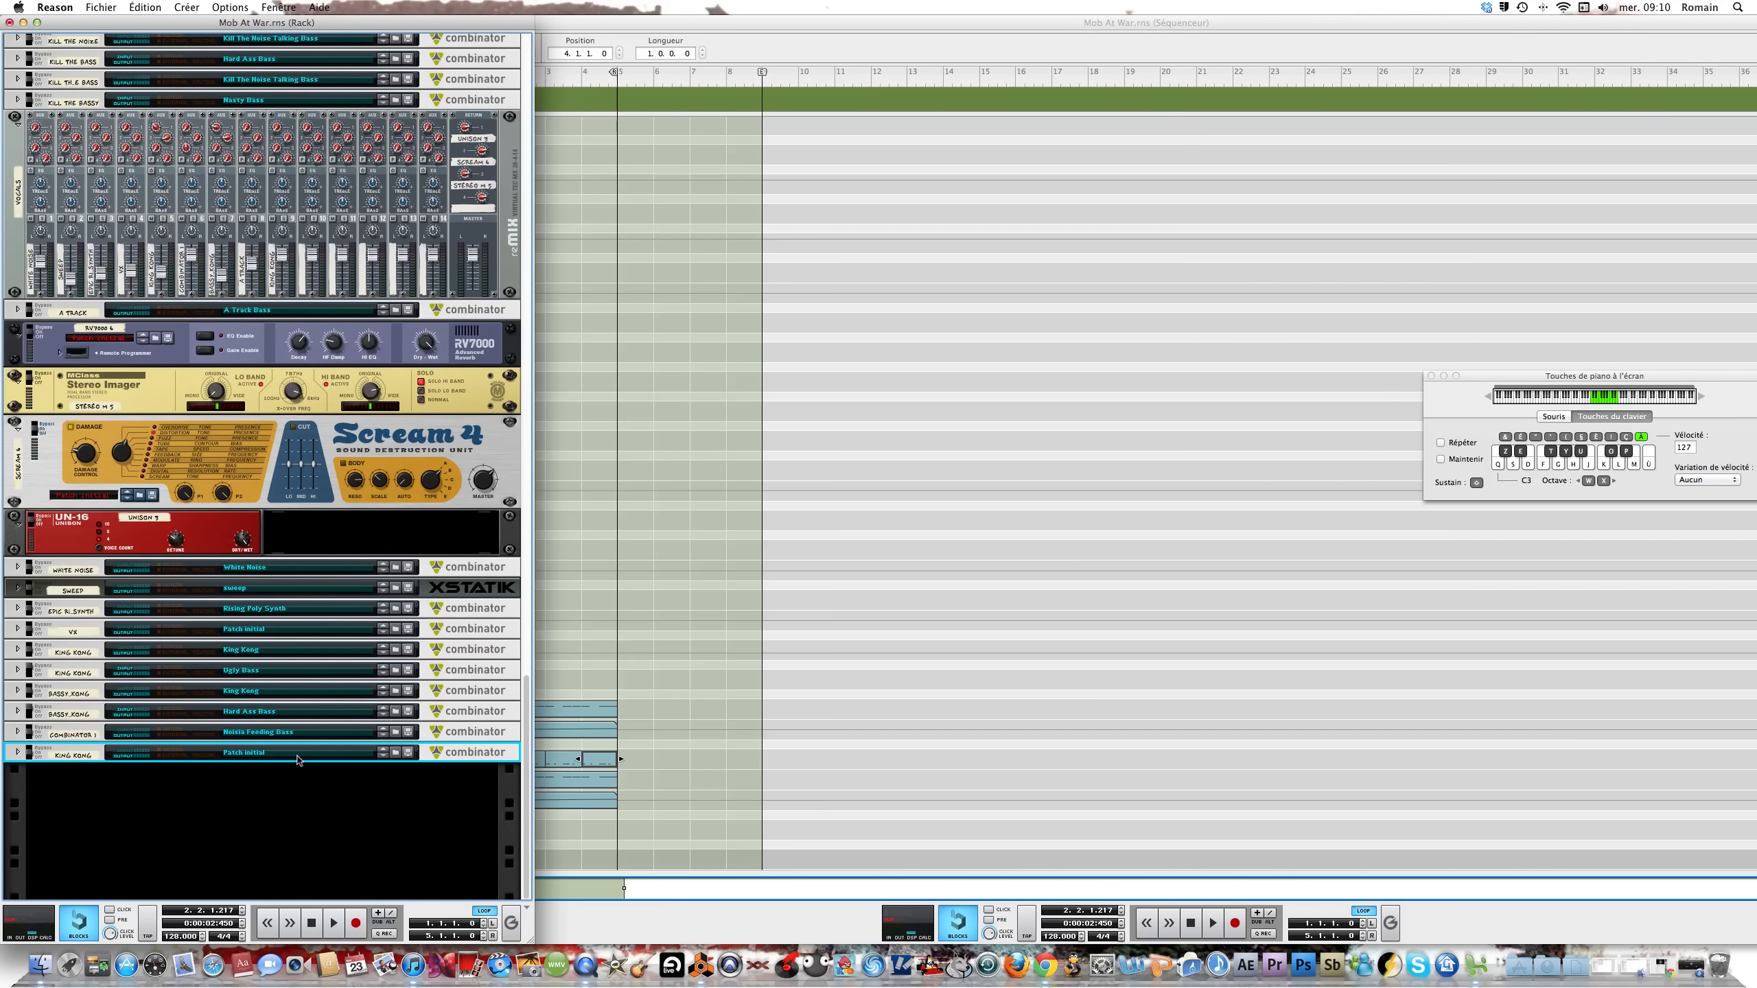
pyautogui.rightClick(84, 754)
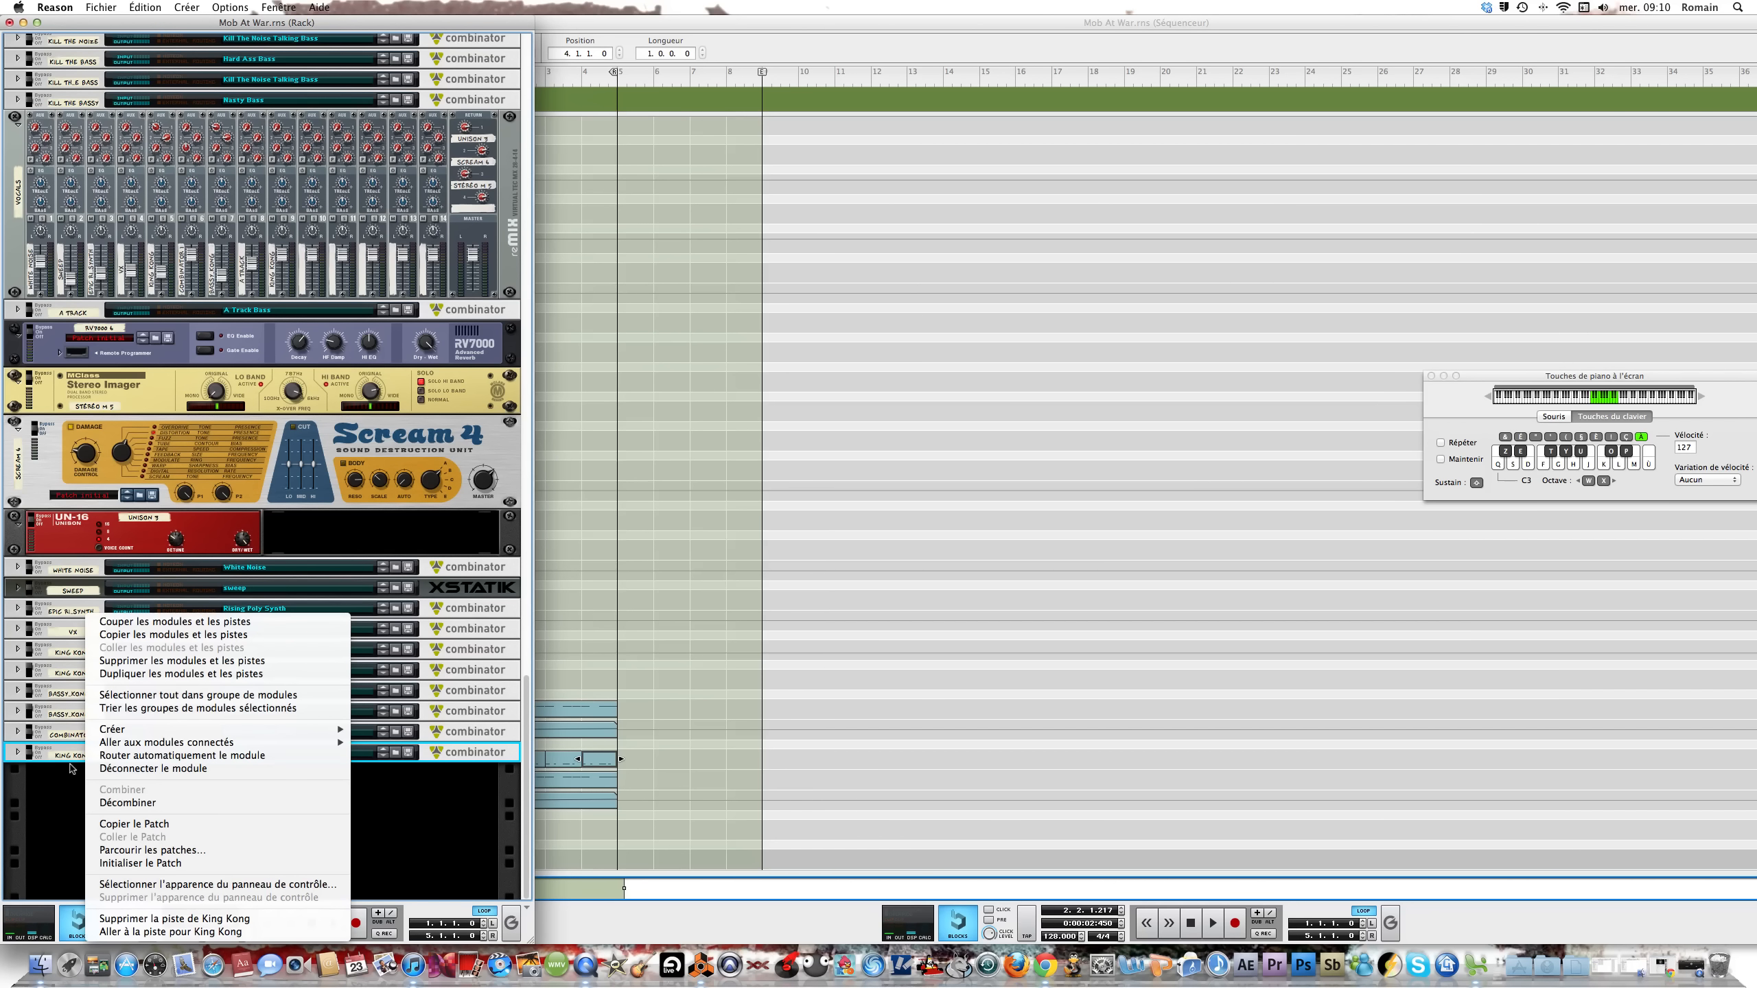
pyautogui.moveTo(108, 732)
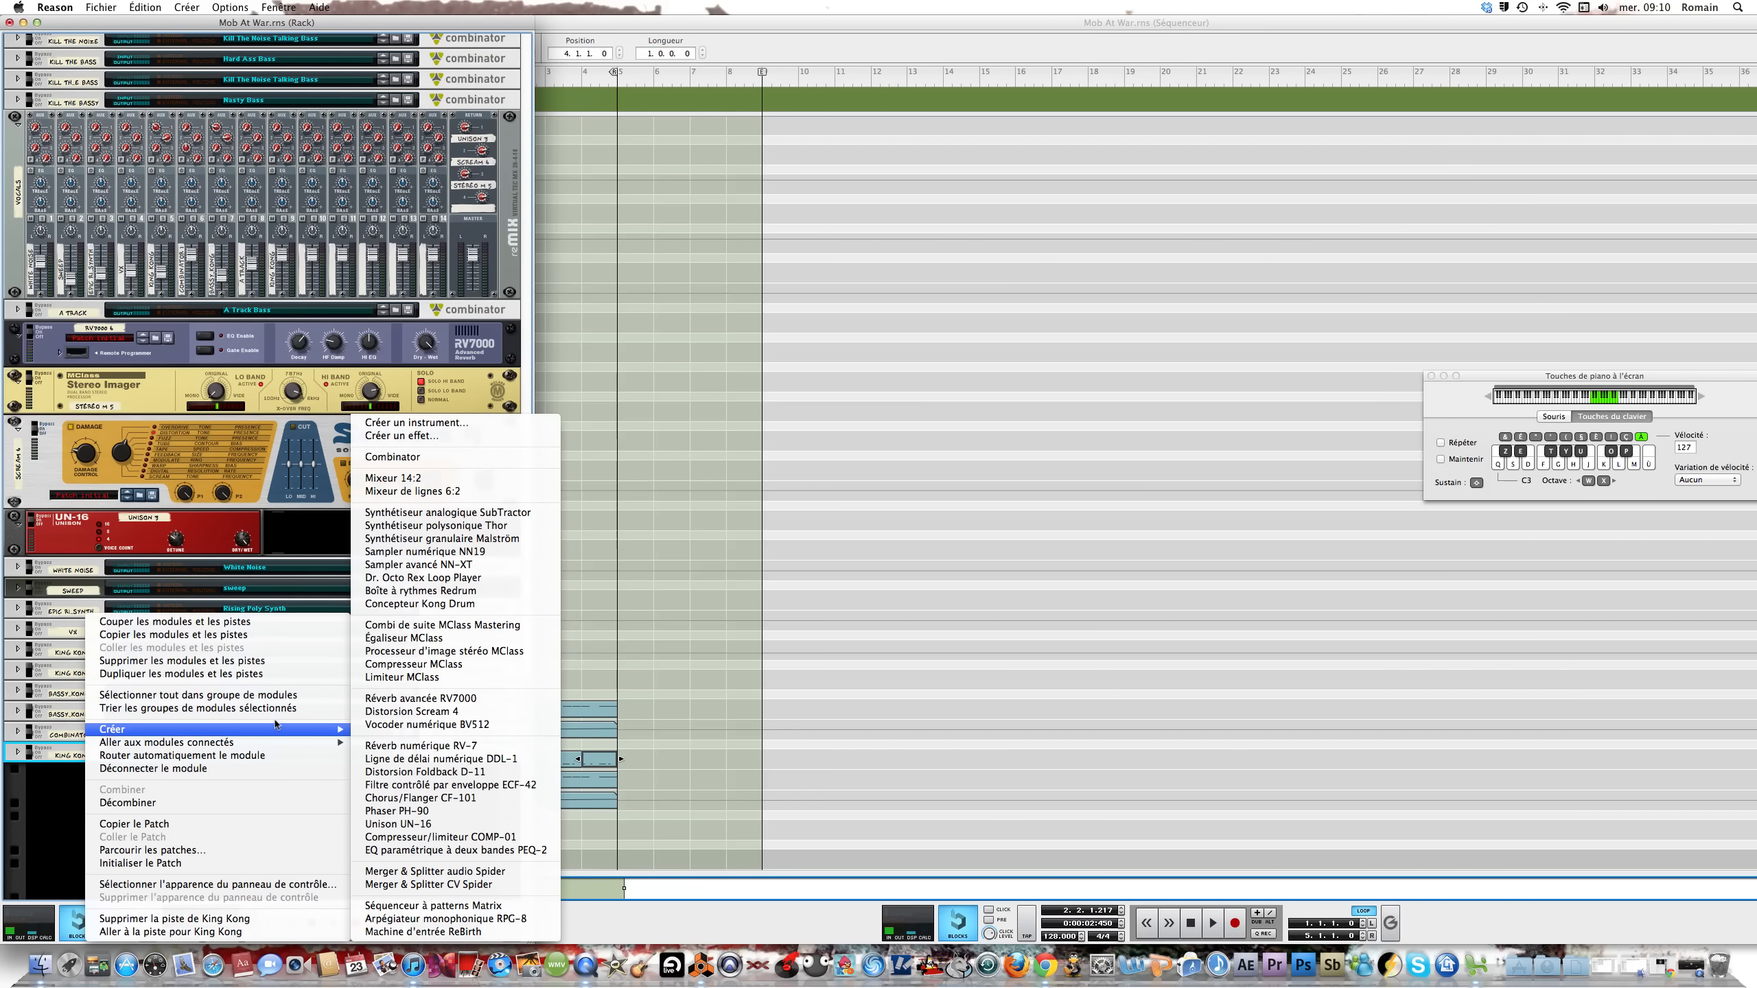
pyautogui.click(404, 436)
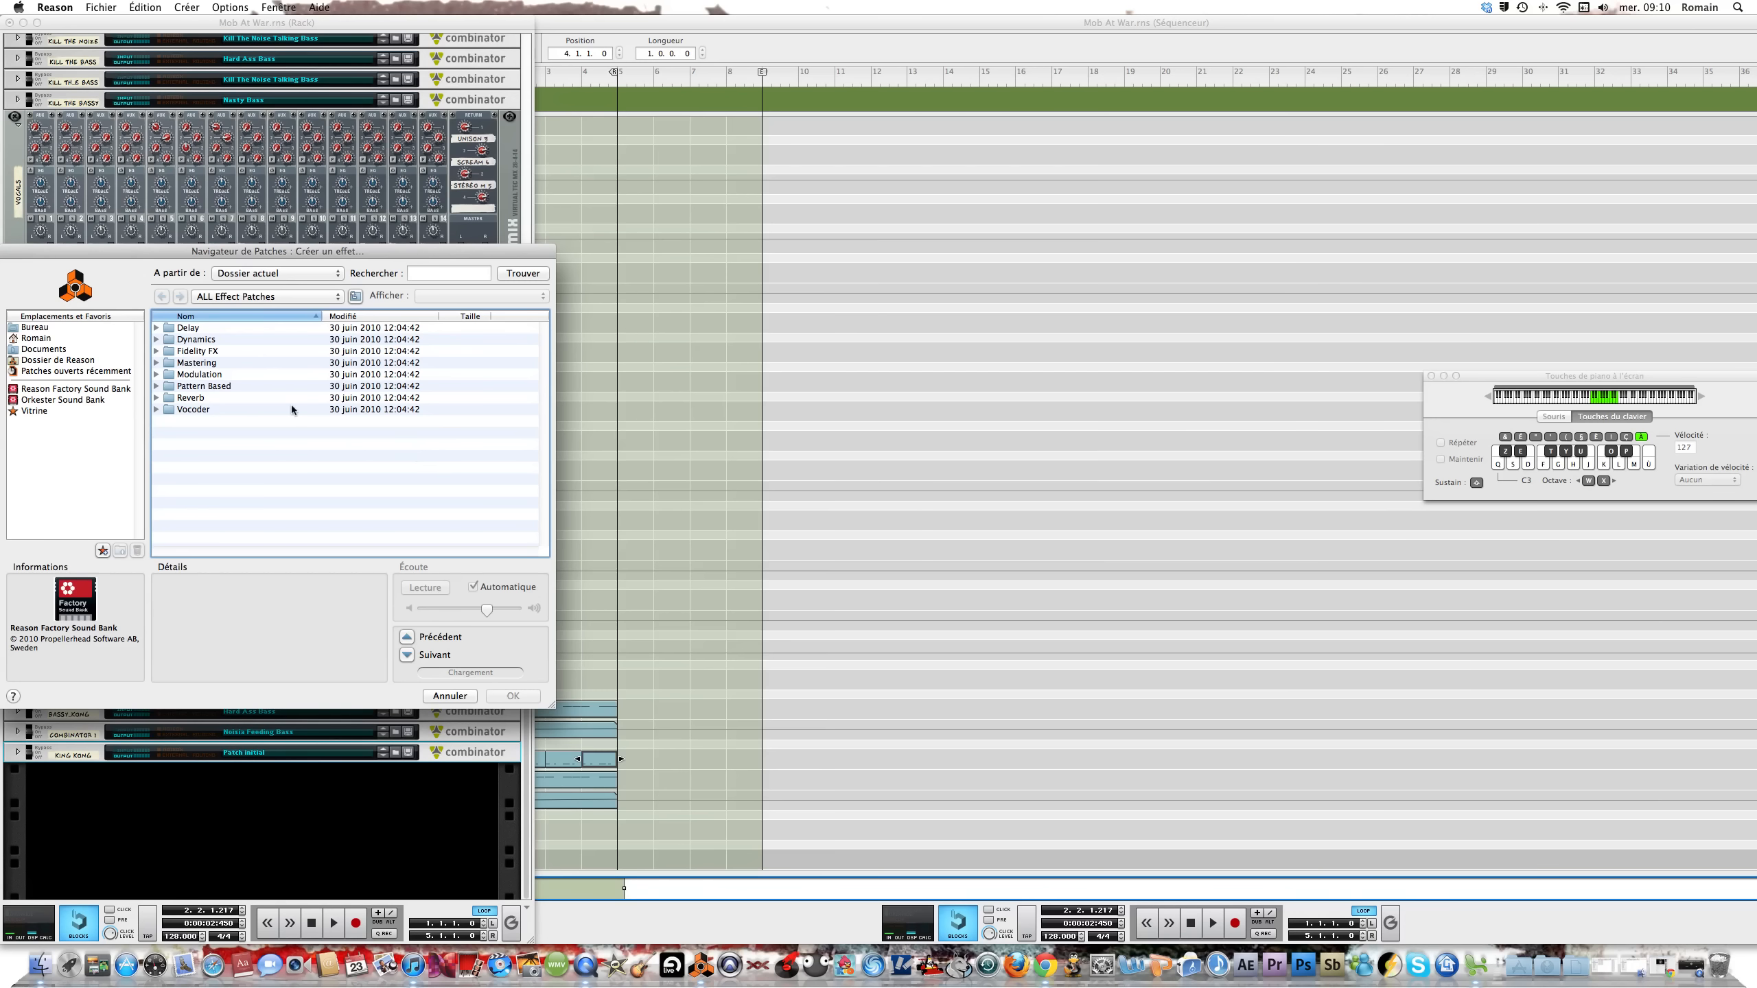
pyautogui.click(156, 339)
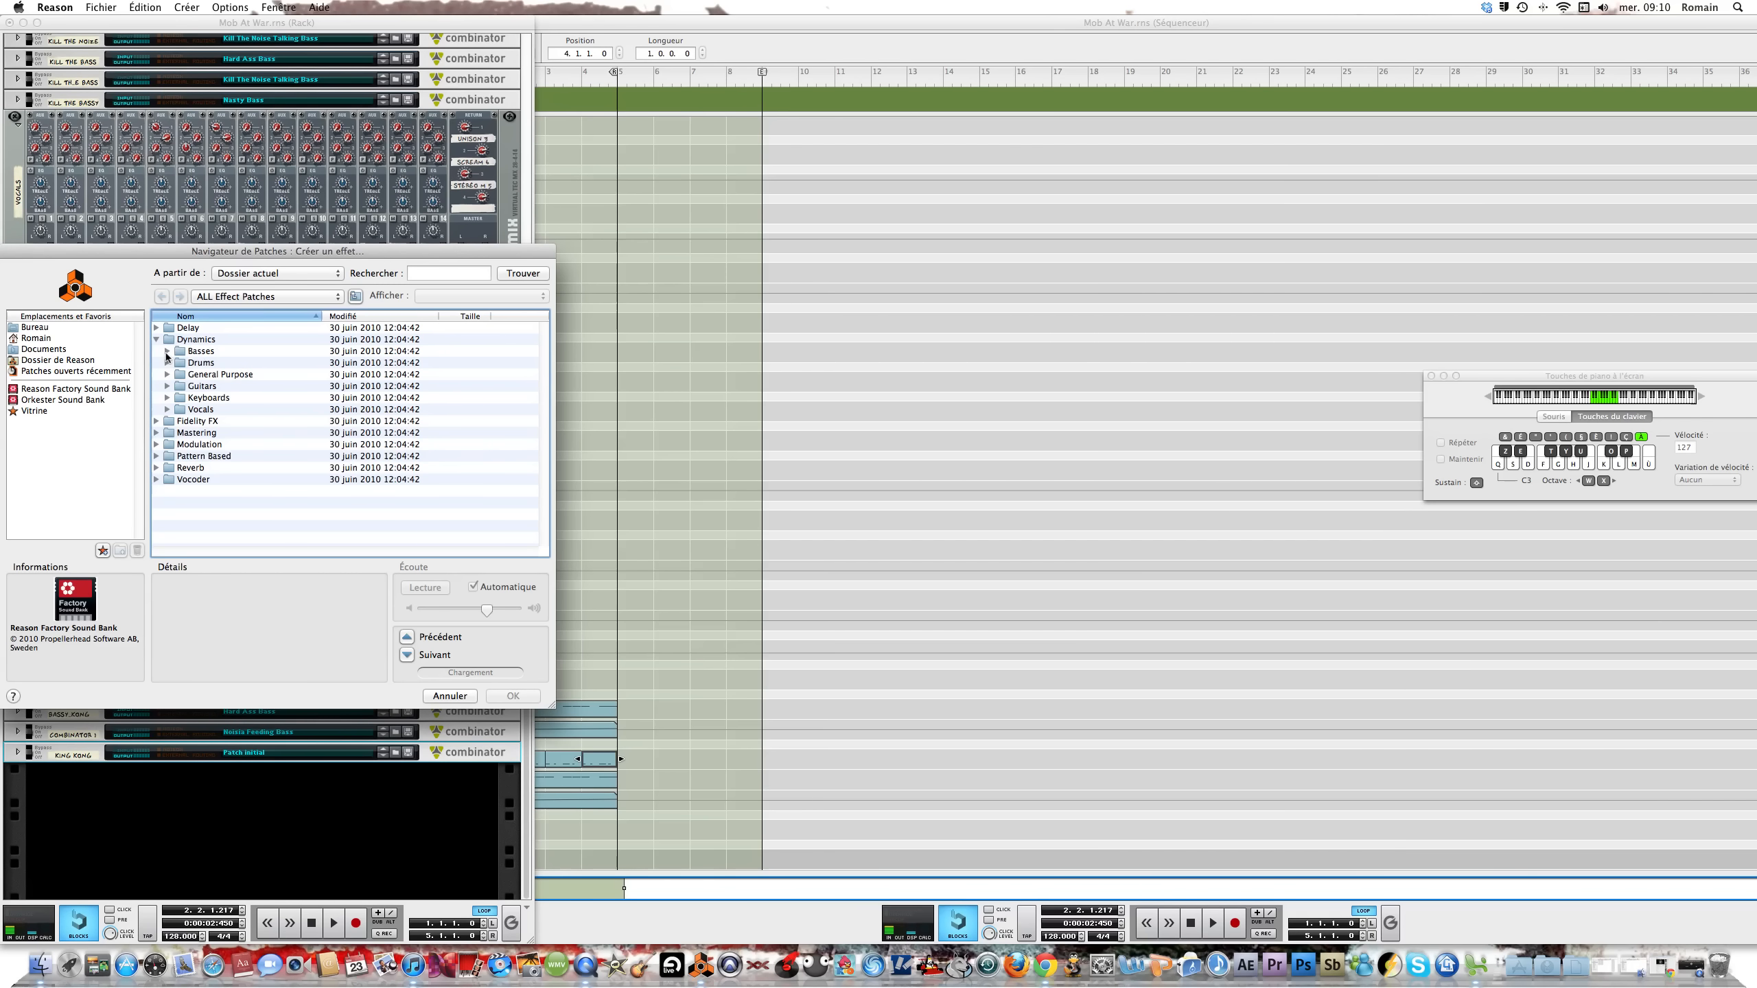
pyautogui.click(167, 352)
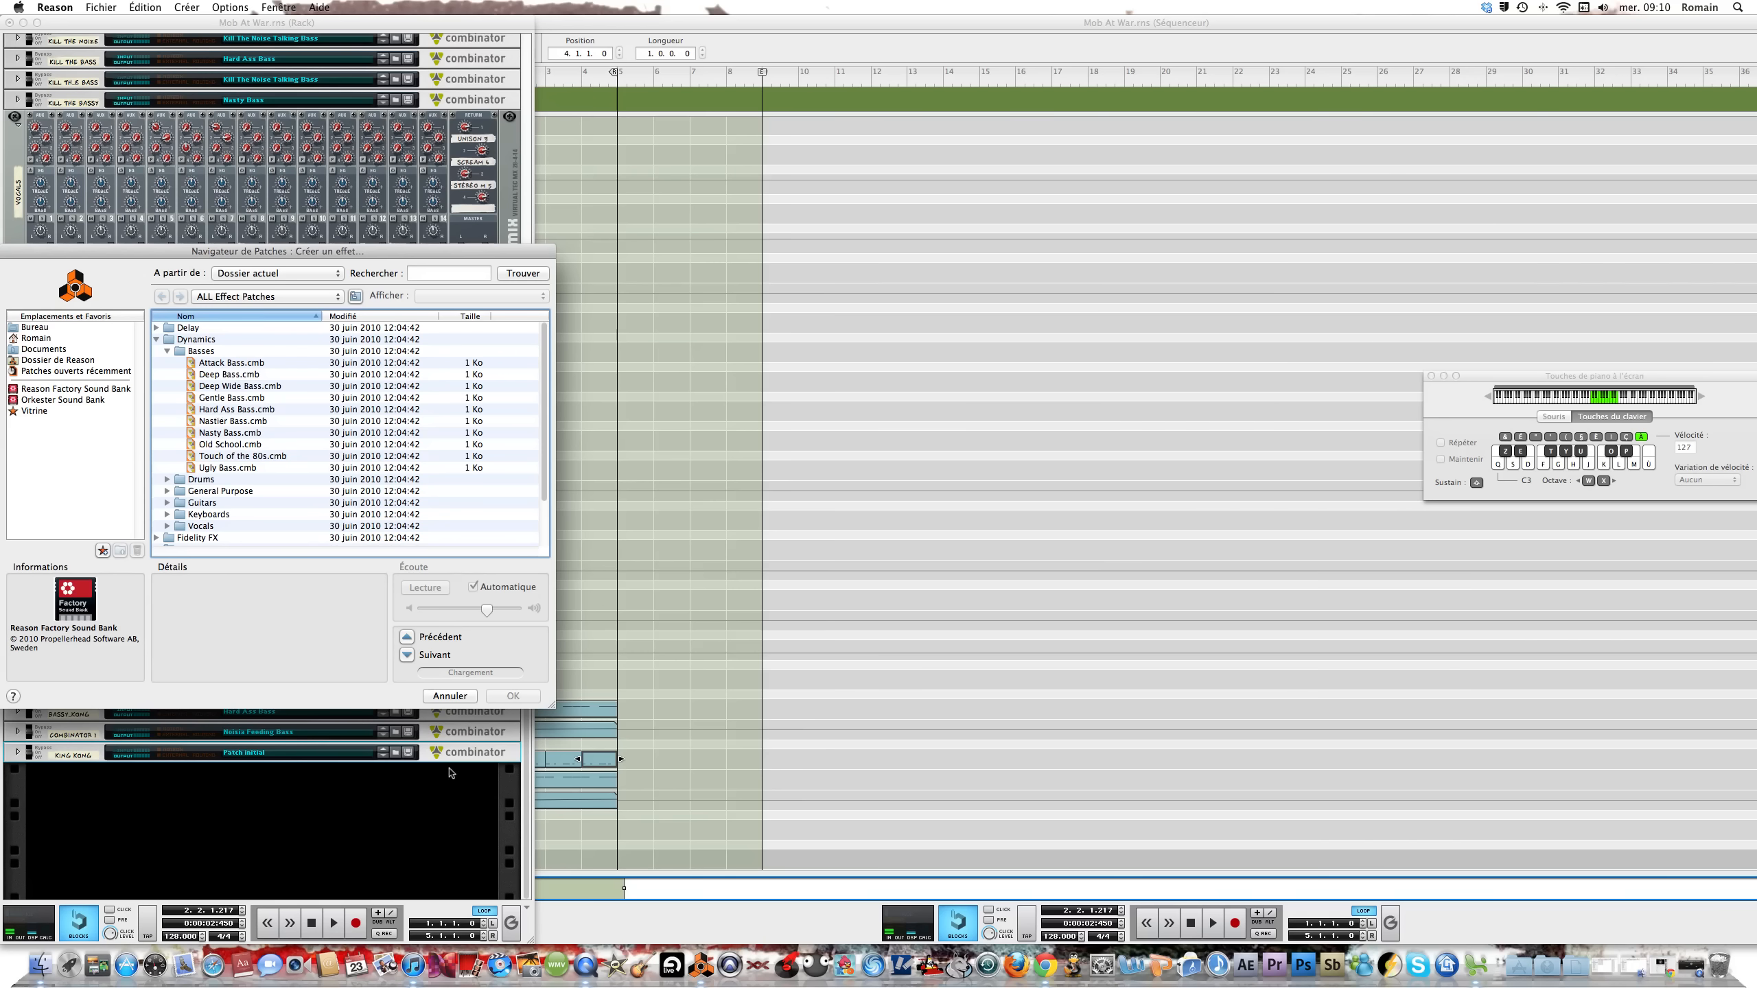
pyautogui.click(452, 697)
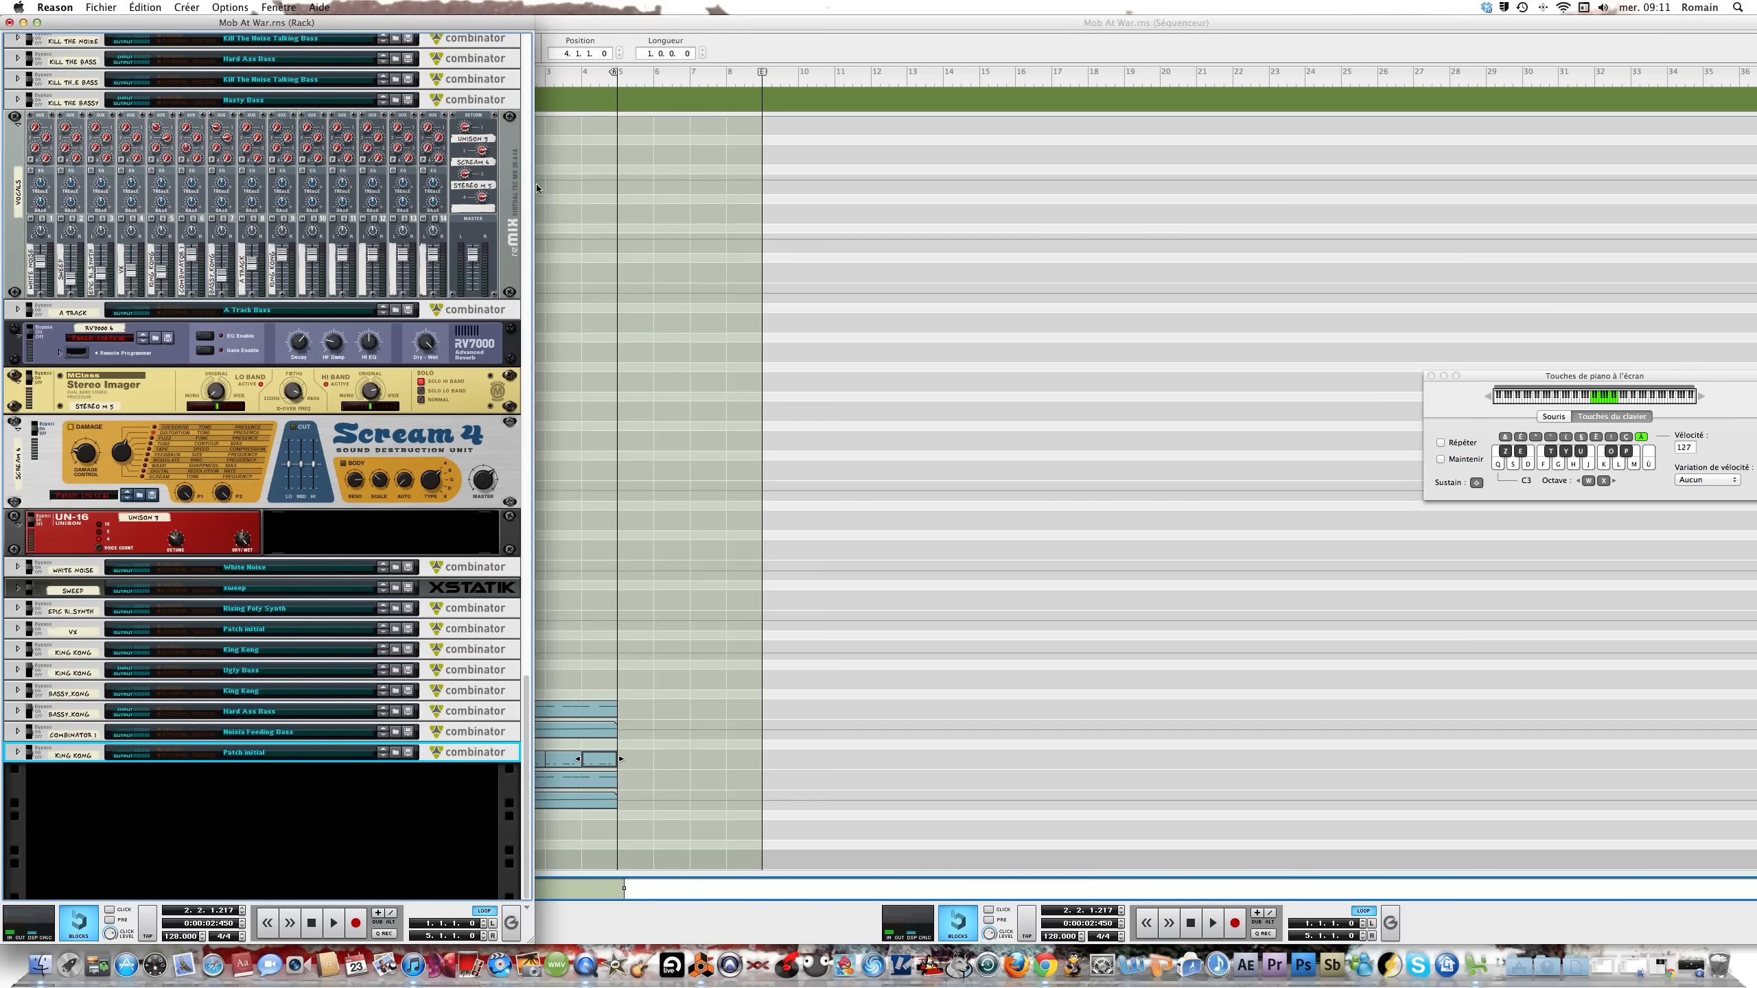
# Play test notes on the new King Kong Combinator while adjusting the auxiliary sends of mixer channel 9
pyautogui.press('h')
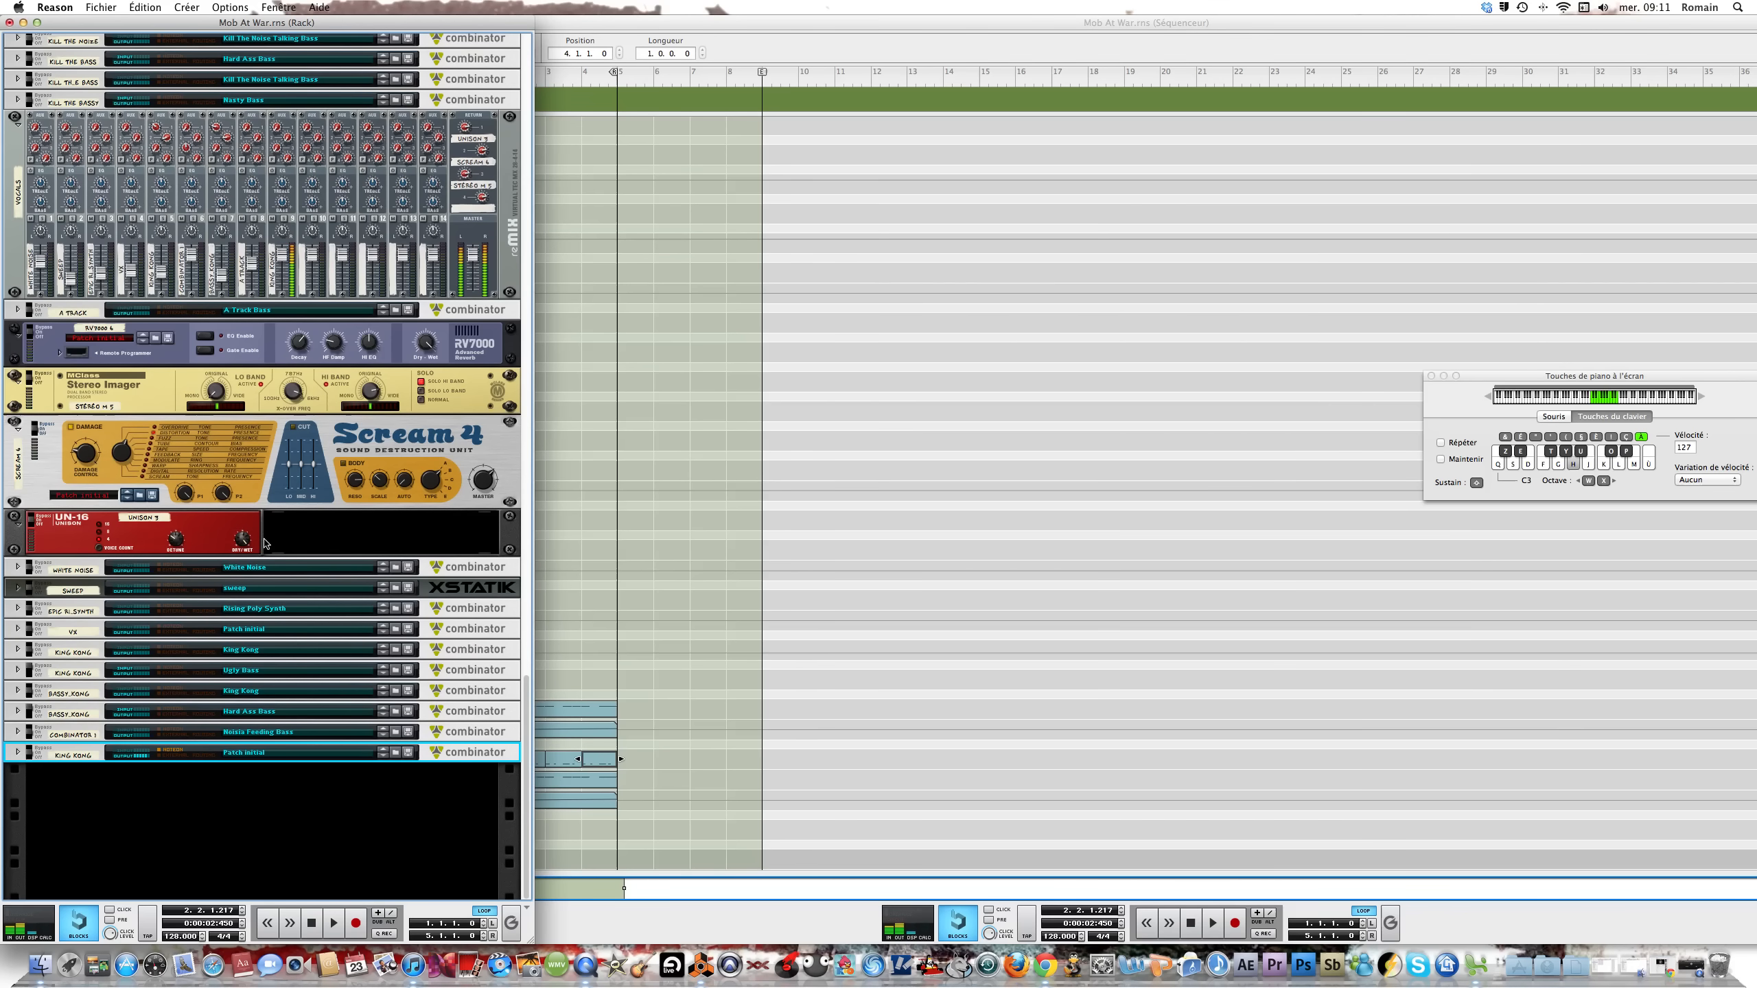
pyautogui.click(280, 261)
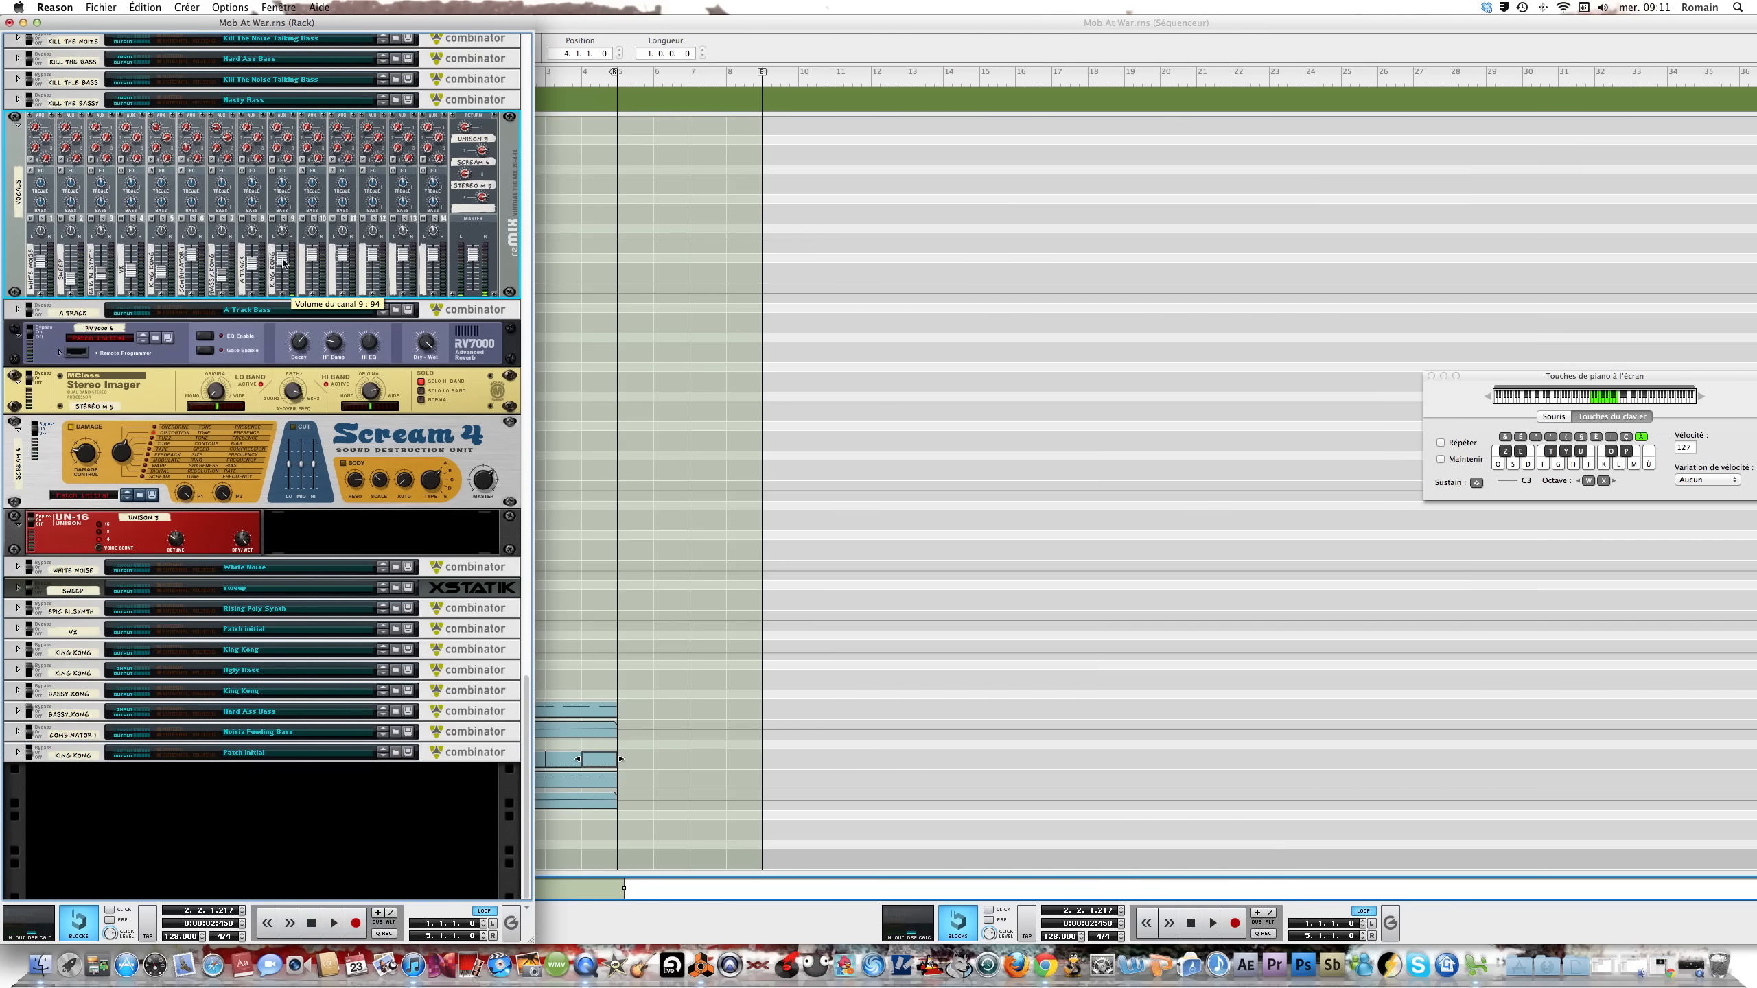
pyautogui.moveTo(279, 130)
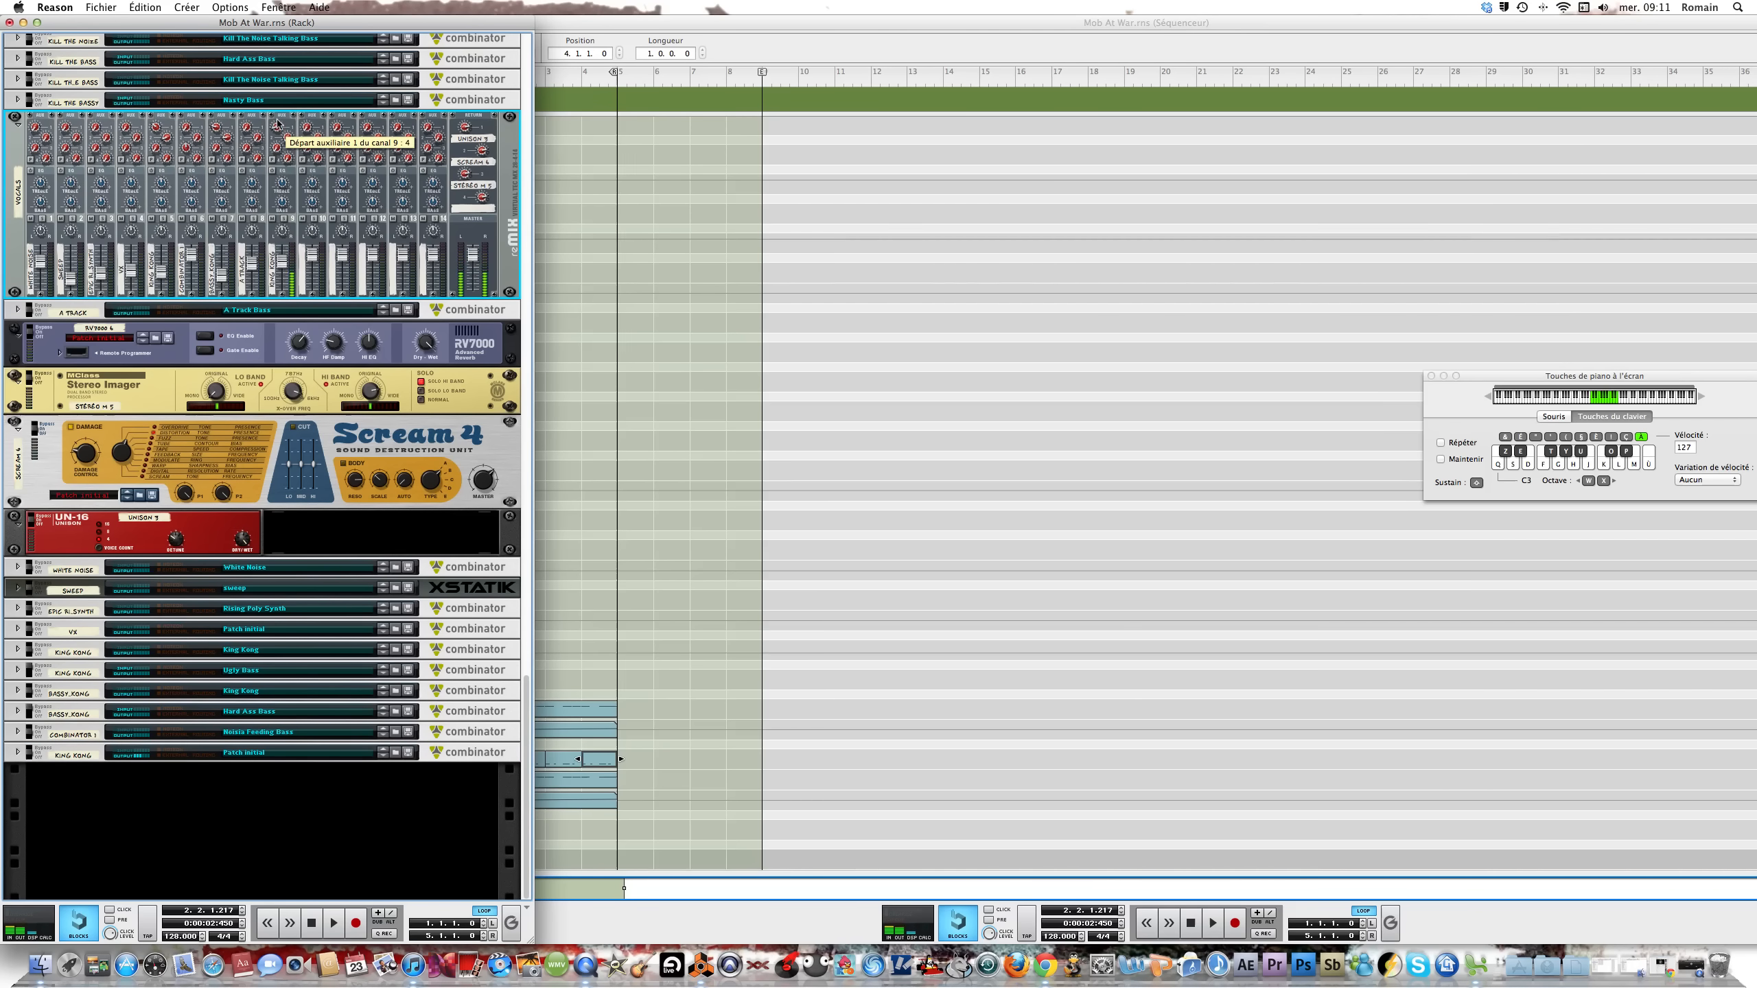
pyautogui.moveTo(278, 131)
pyautogui.mouseDown()
pyautogui.moveTo(277, 76)
pyautogui.moveTo(276, 181)
pyautogui.moveTo(290, 116)
pyautogui.mouseUp()
pyautogui.press('h')
pyautogui.press('h')
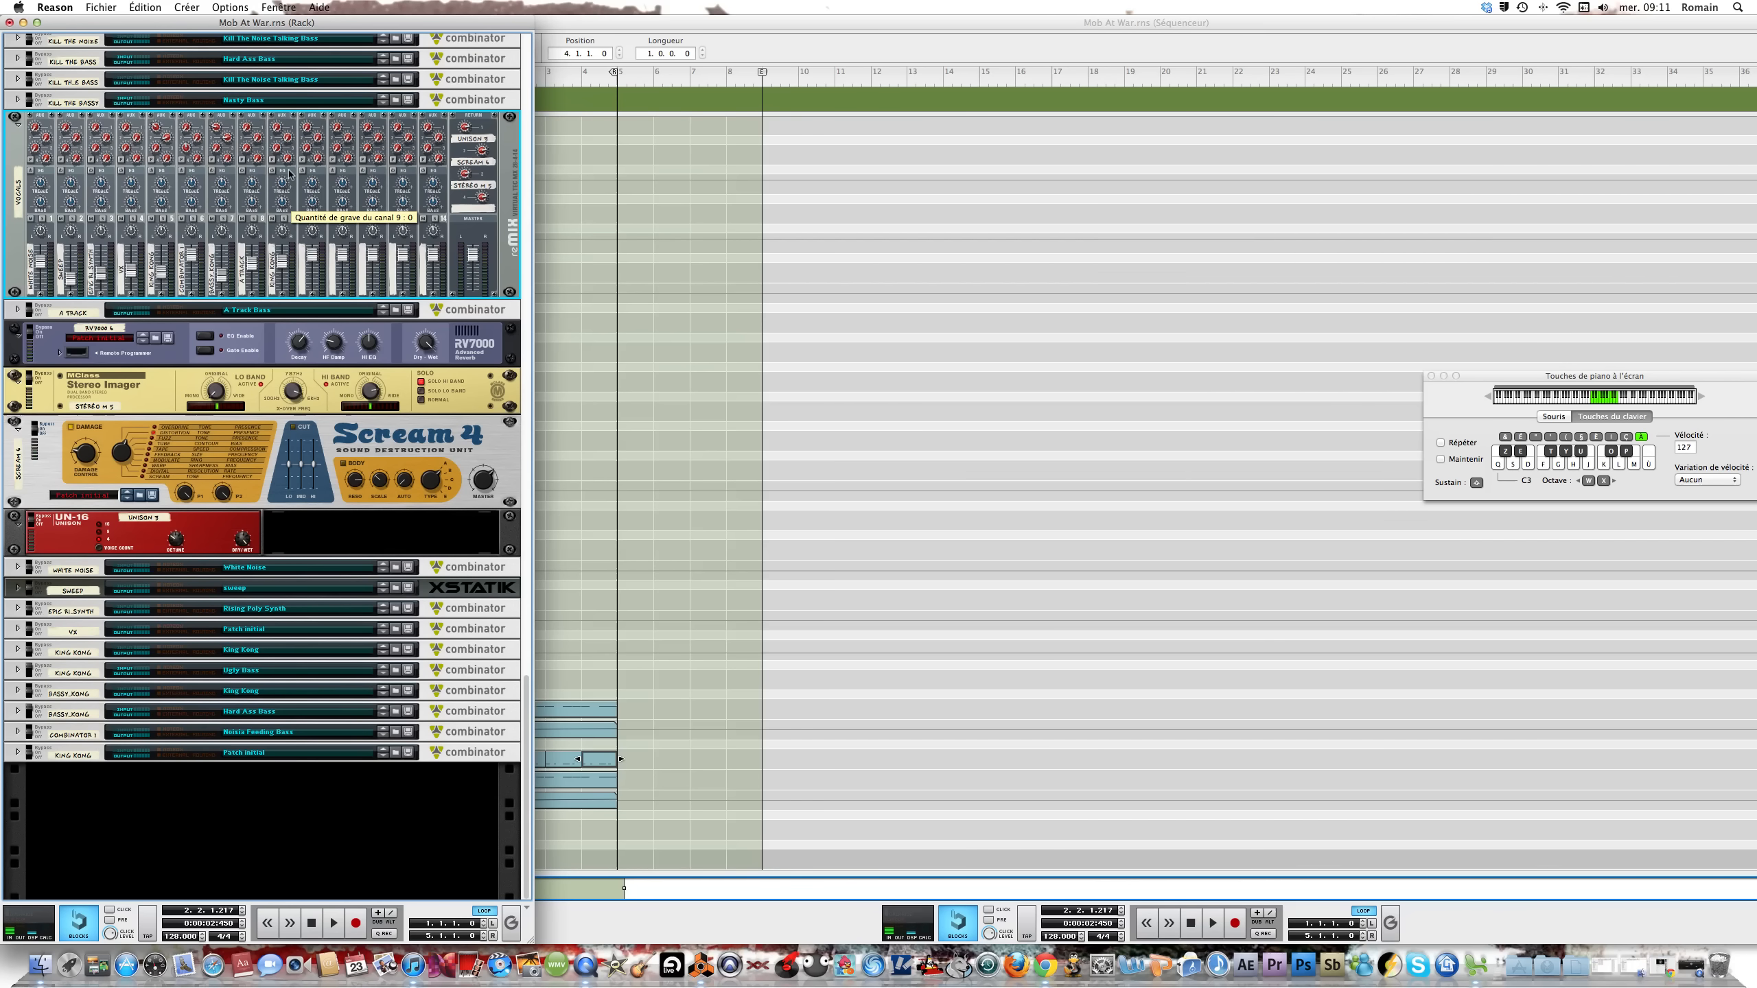
pyautogui.moveTo(278, 153)
pyautogui.mouseDown()
pyautogui.moveTo(277, 78)
pyautogui.moveTo(276, 142)
pyautogui.moveTo(287, 126)
pyautogui.mouseUp()
pyautogui.press('h')
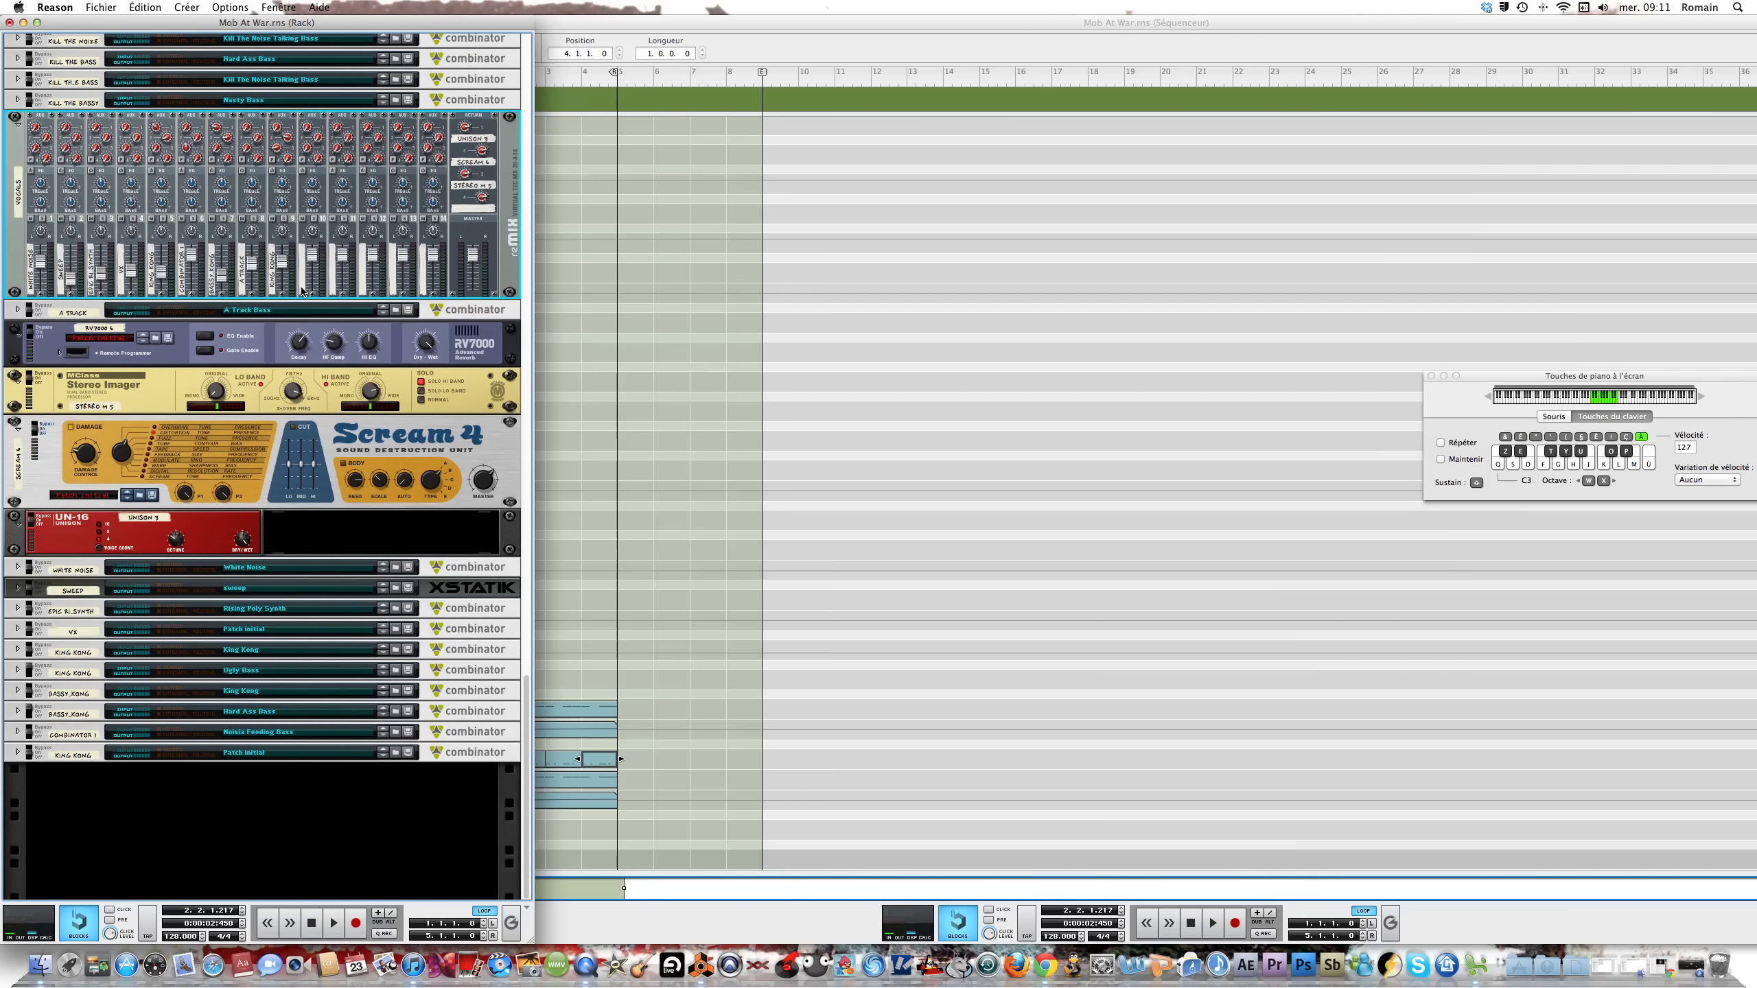
# Play Bloc 7 from the start with both bass layers, stop playback and look over its drum tracks
pyautogui.click(632, 340)
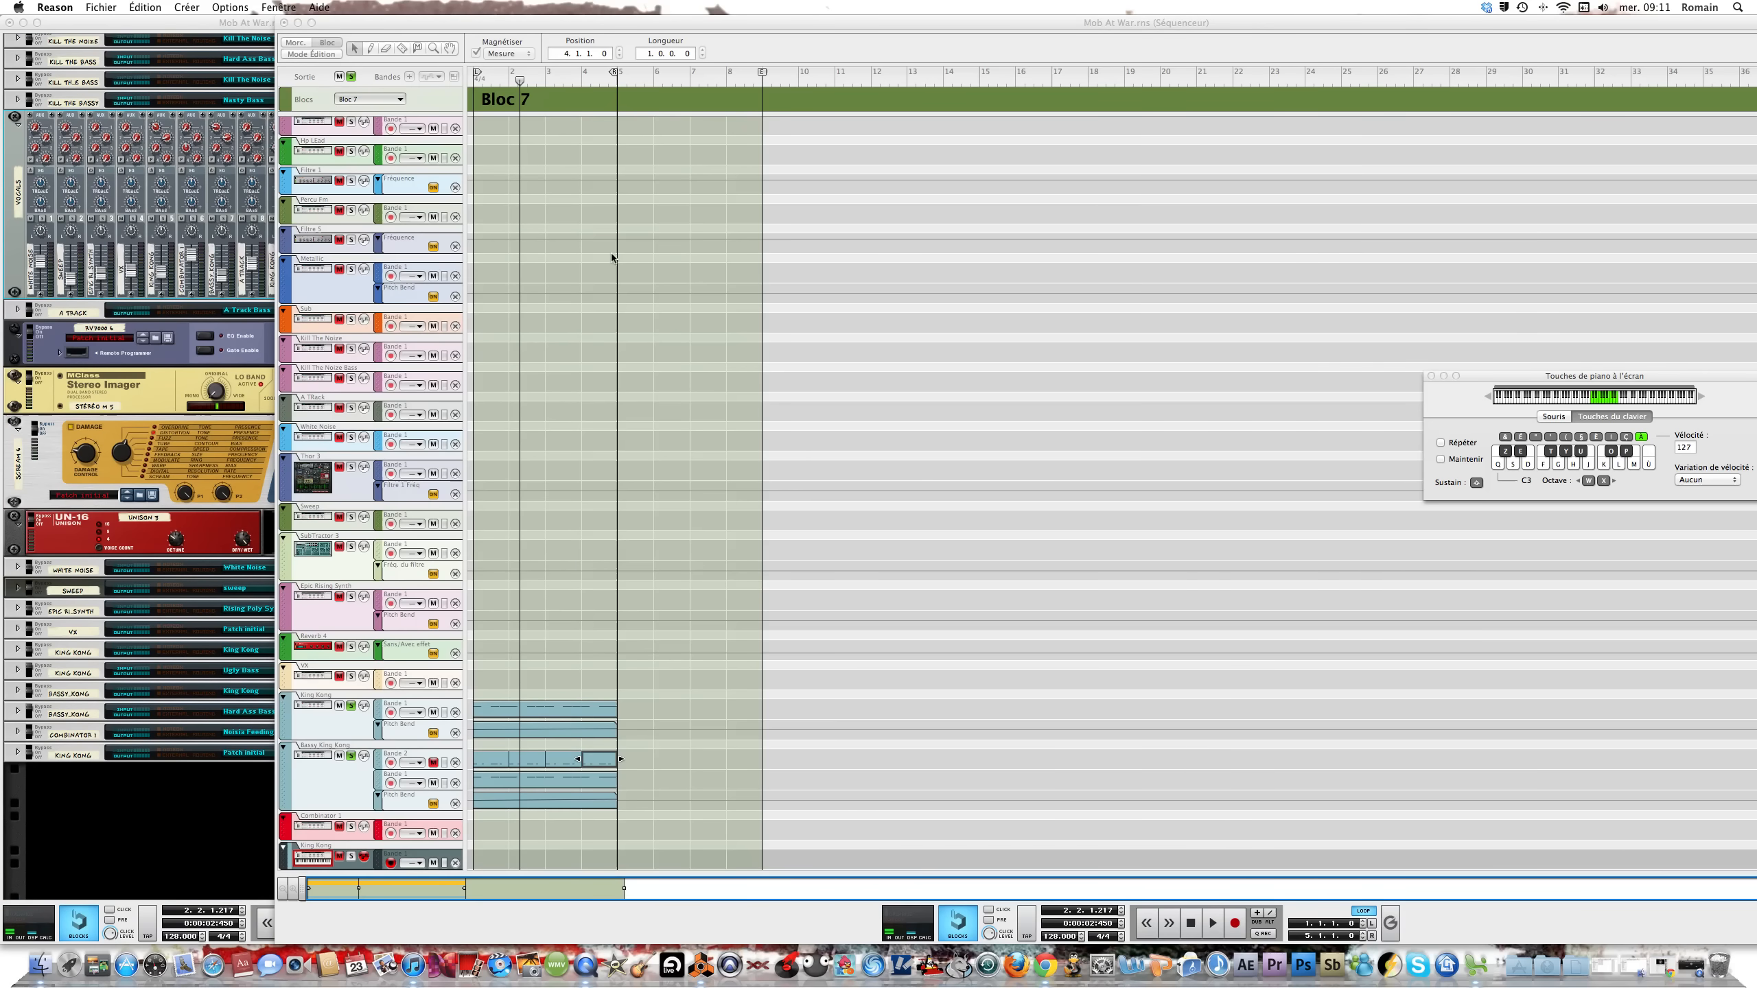
pyautogui.click(470, 79)
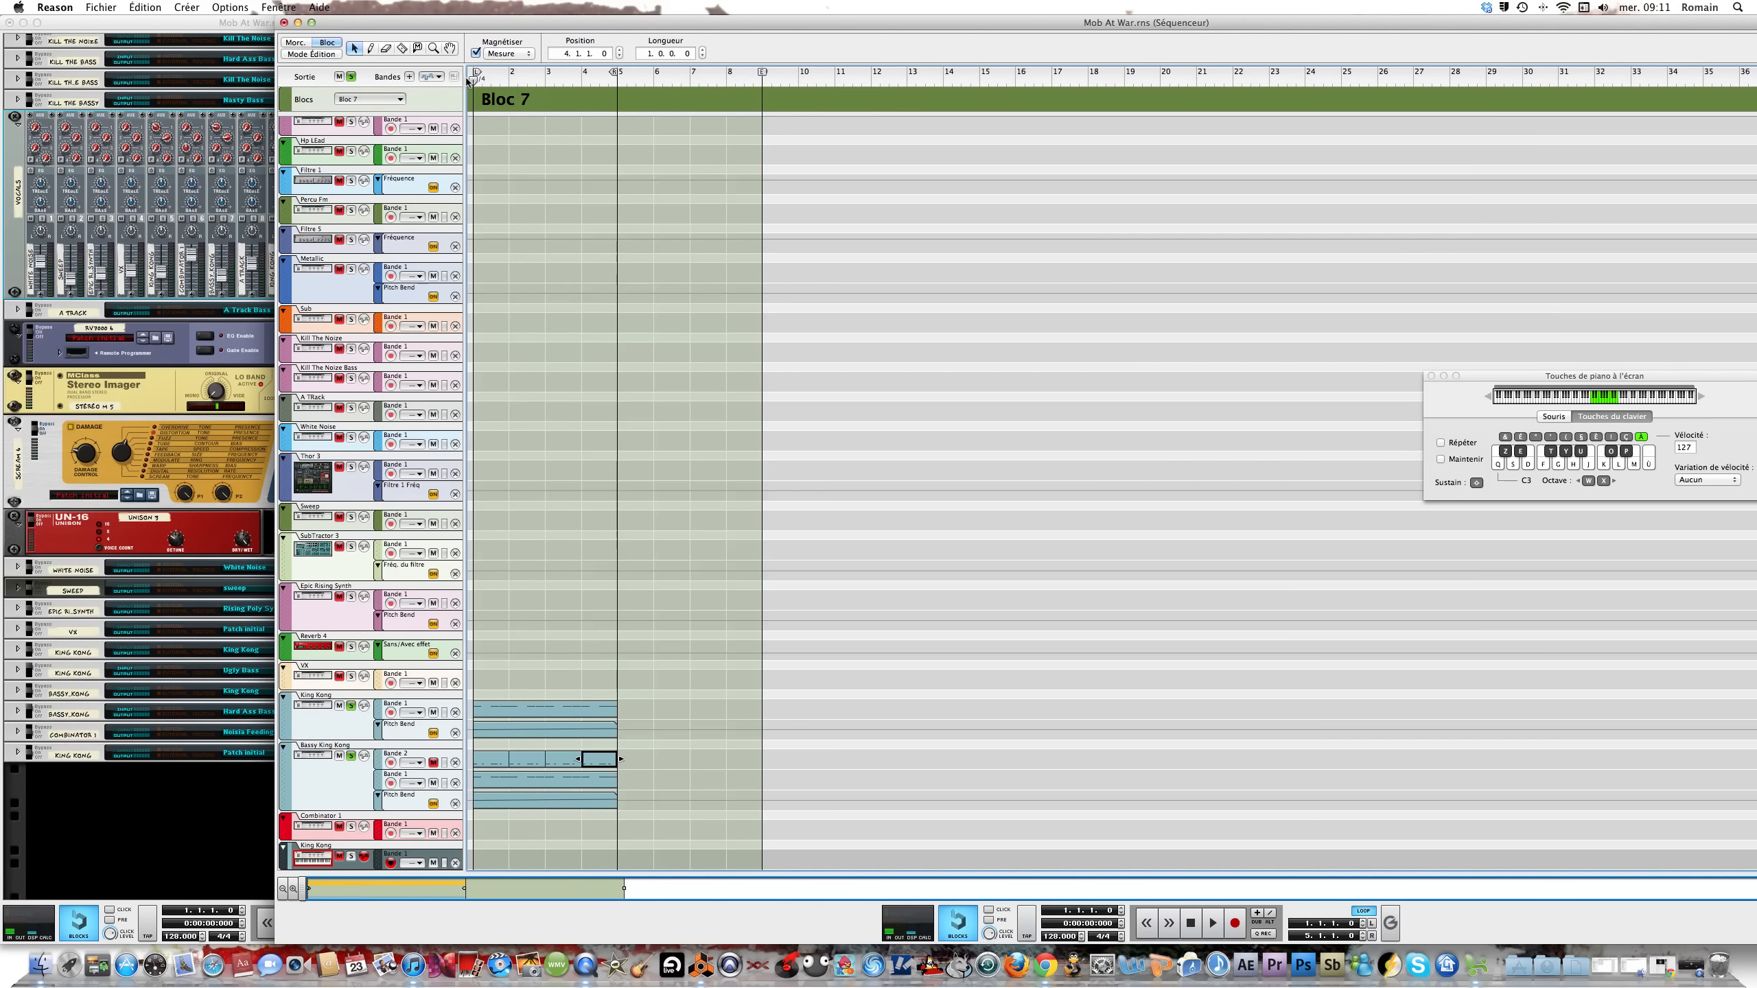
pyautogui.press('space')
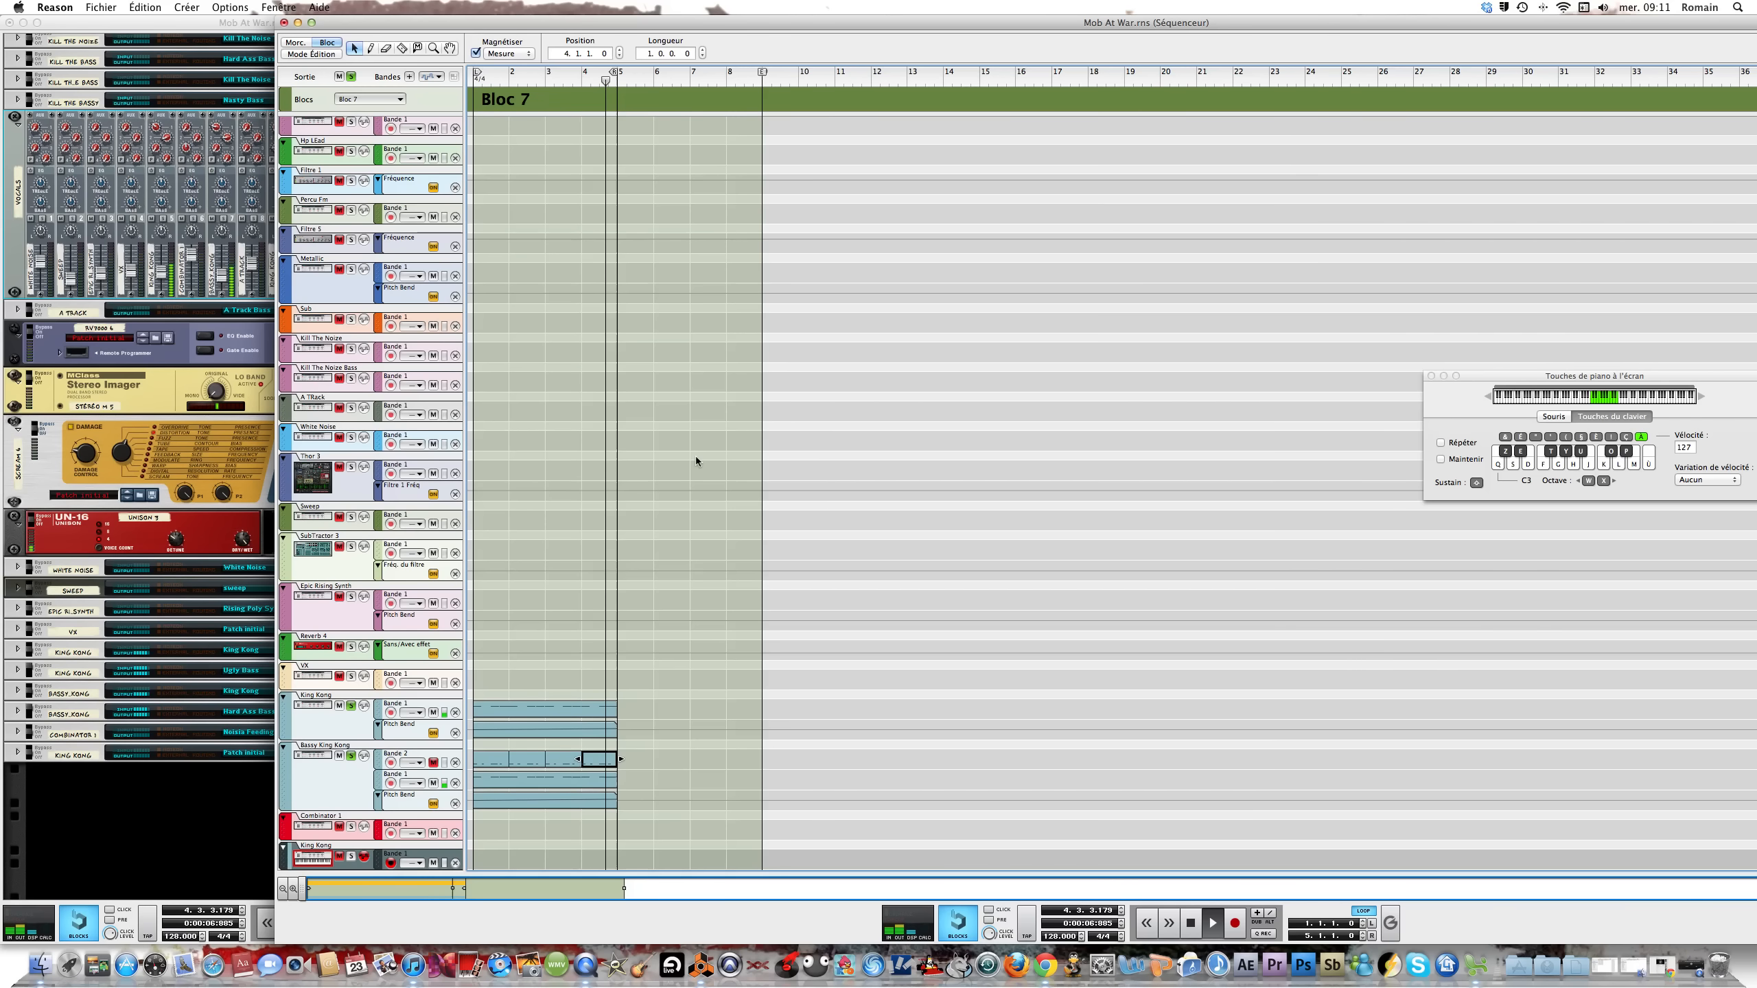
pyautogui.press('space')
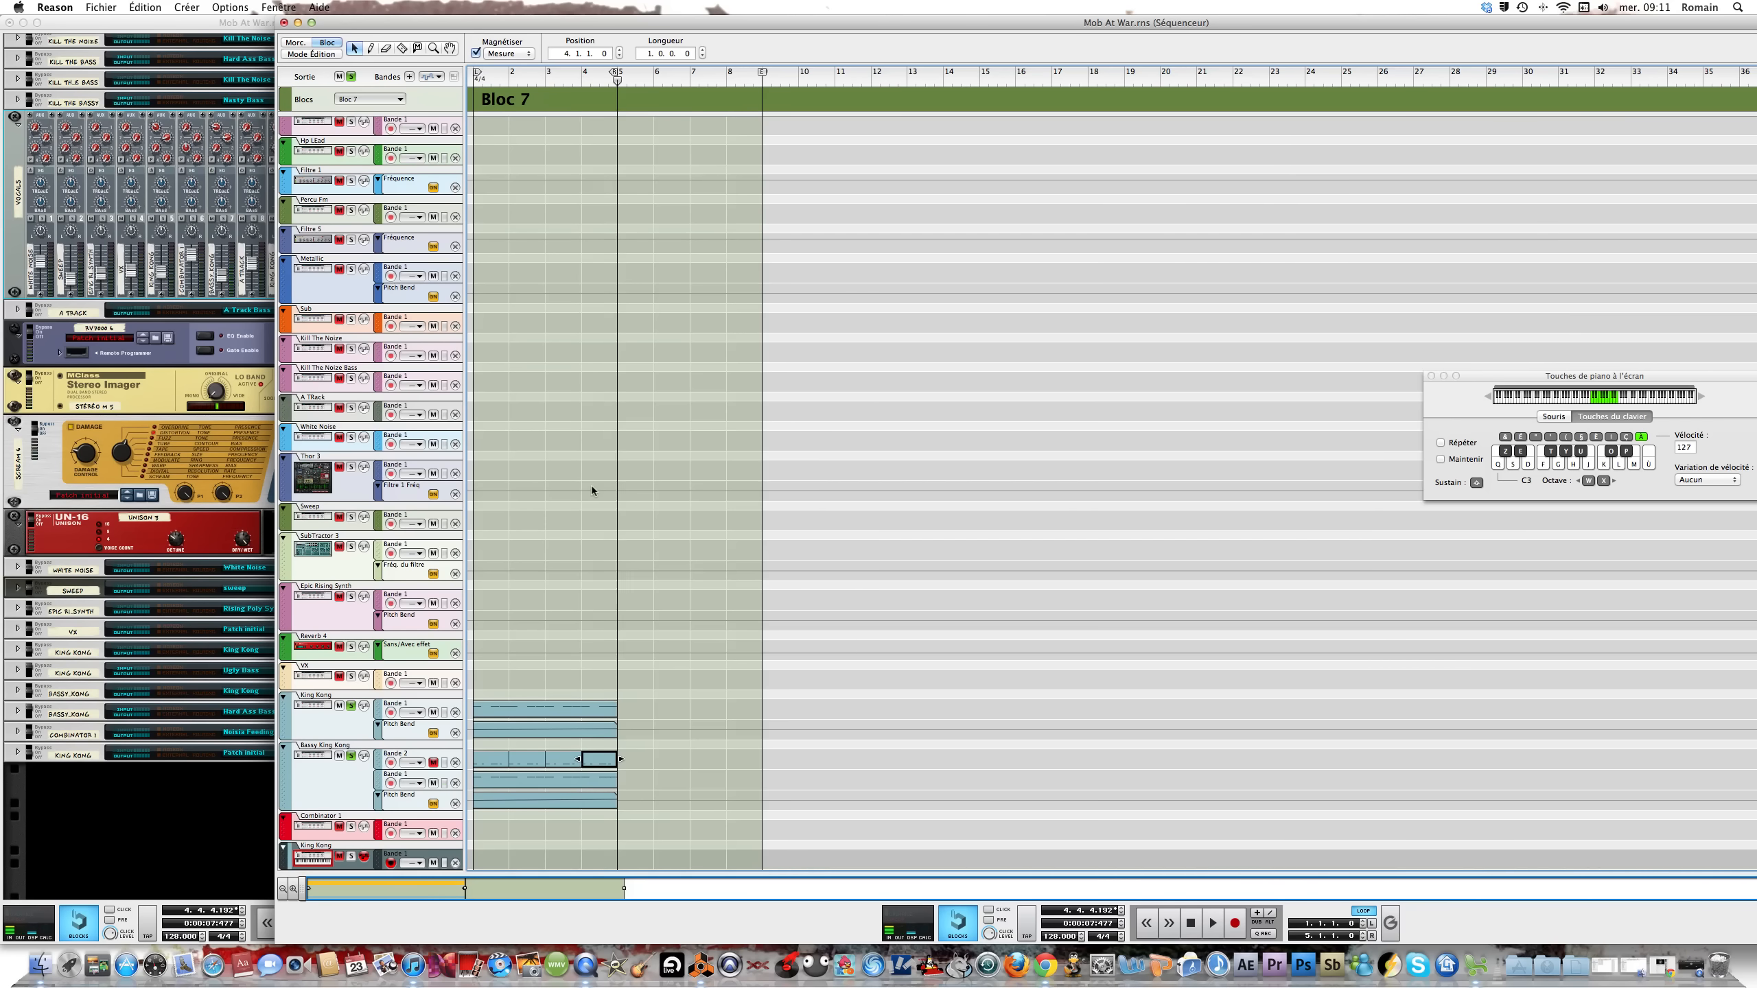
pyautogui.scroll(10, 592, 486)
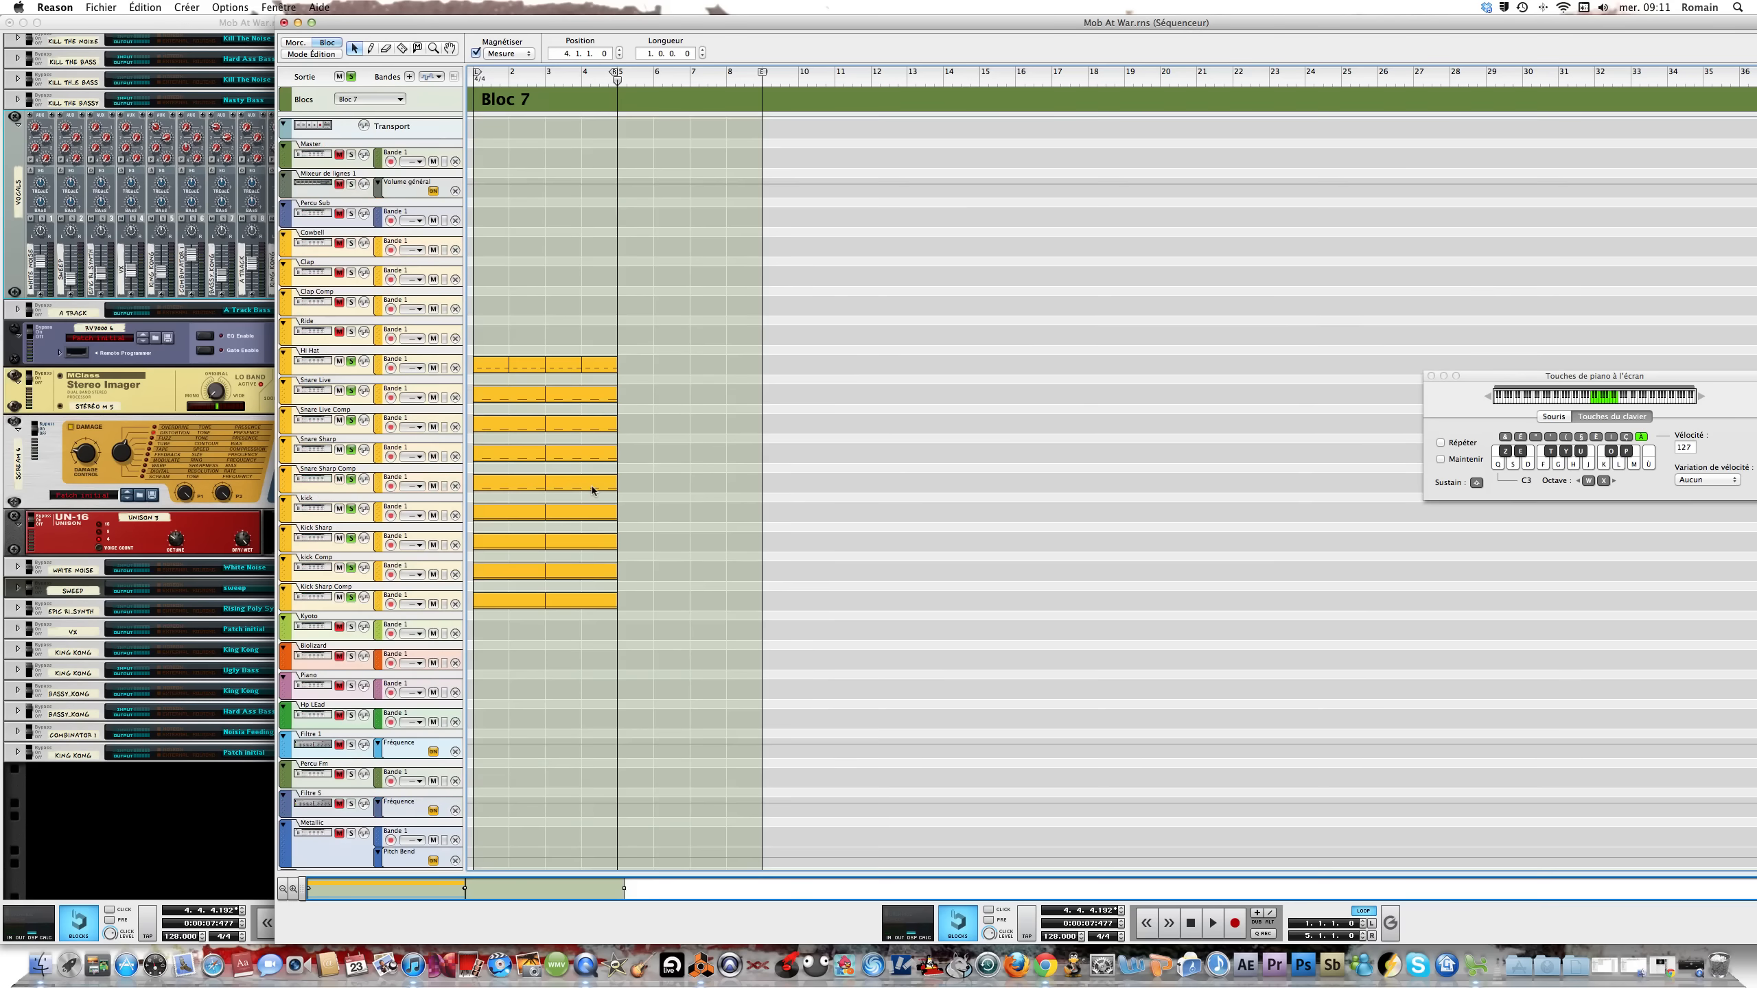
pyautogui.scroll(-6, 508, 819)
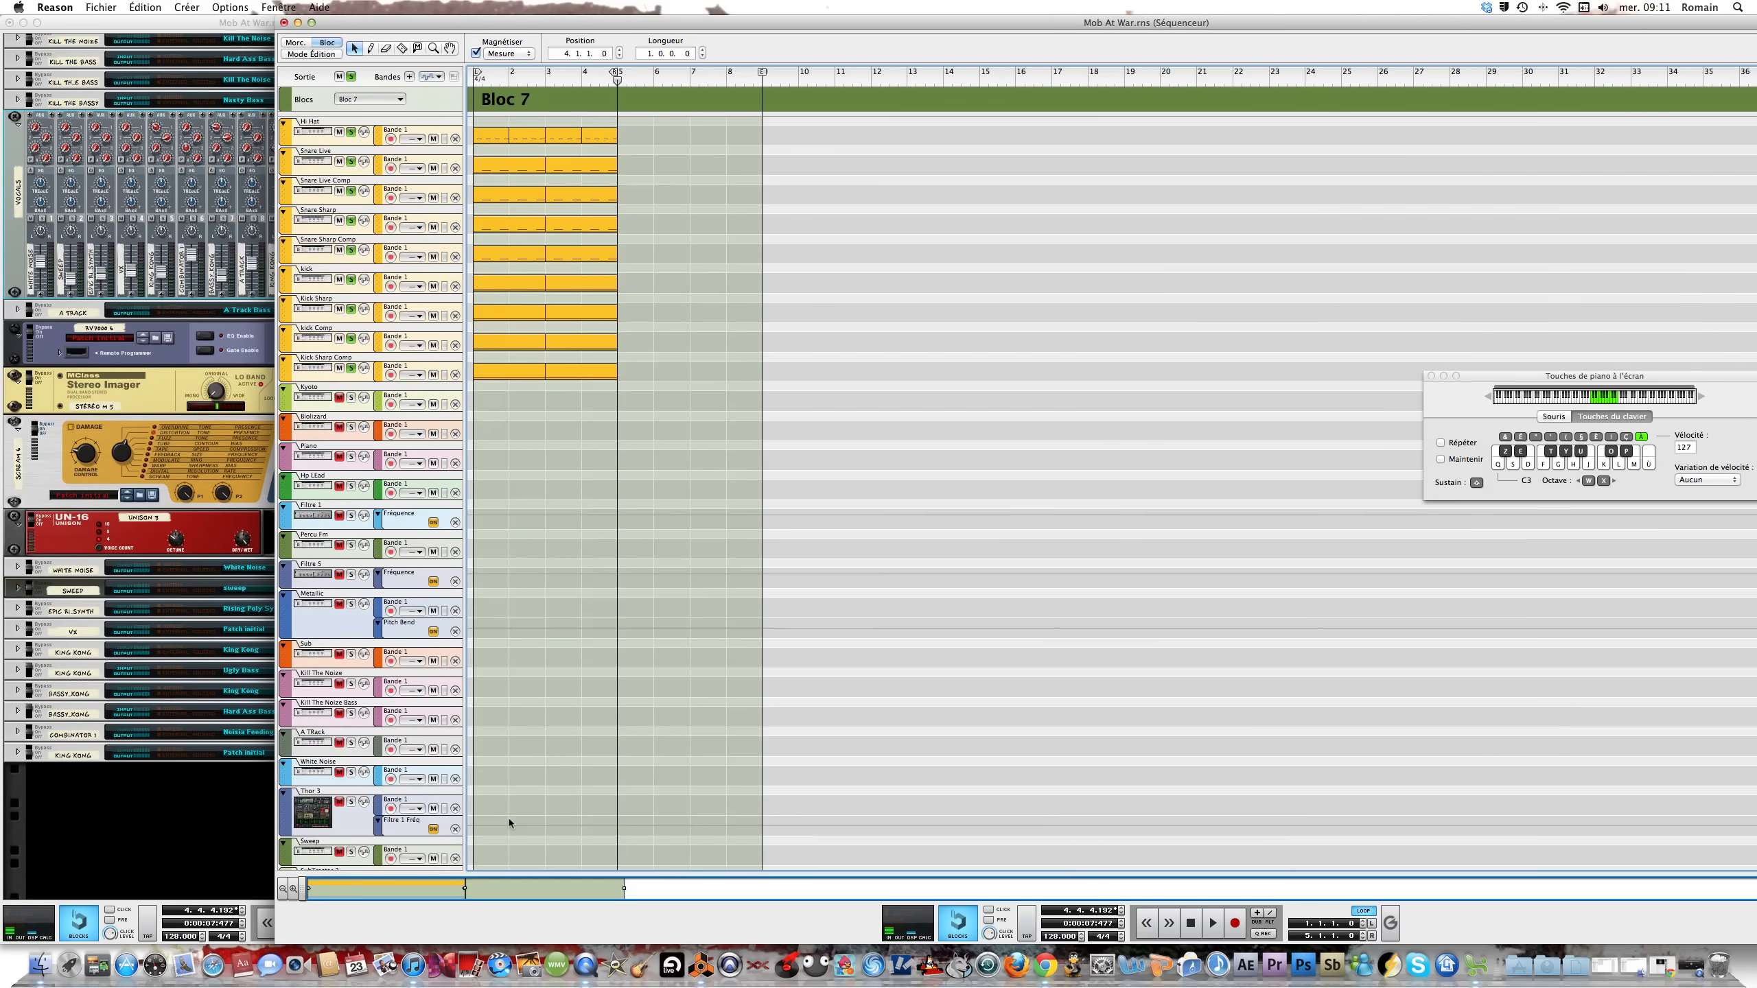